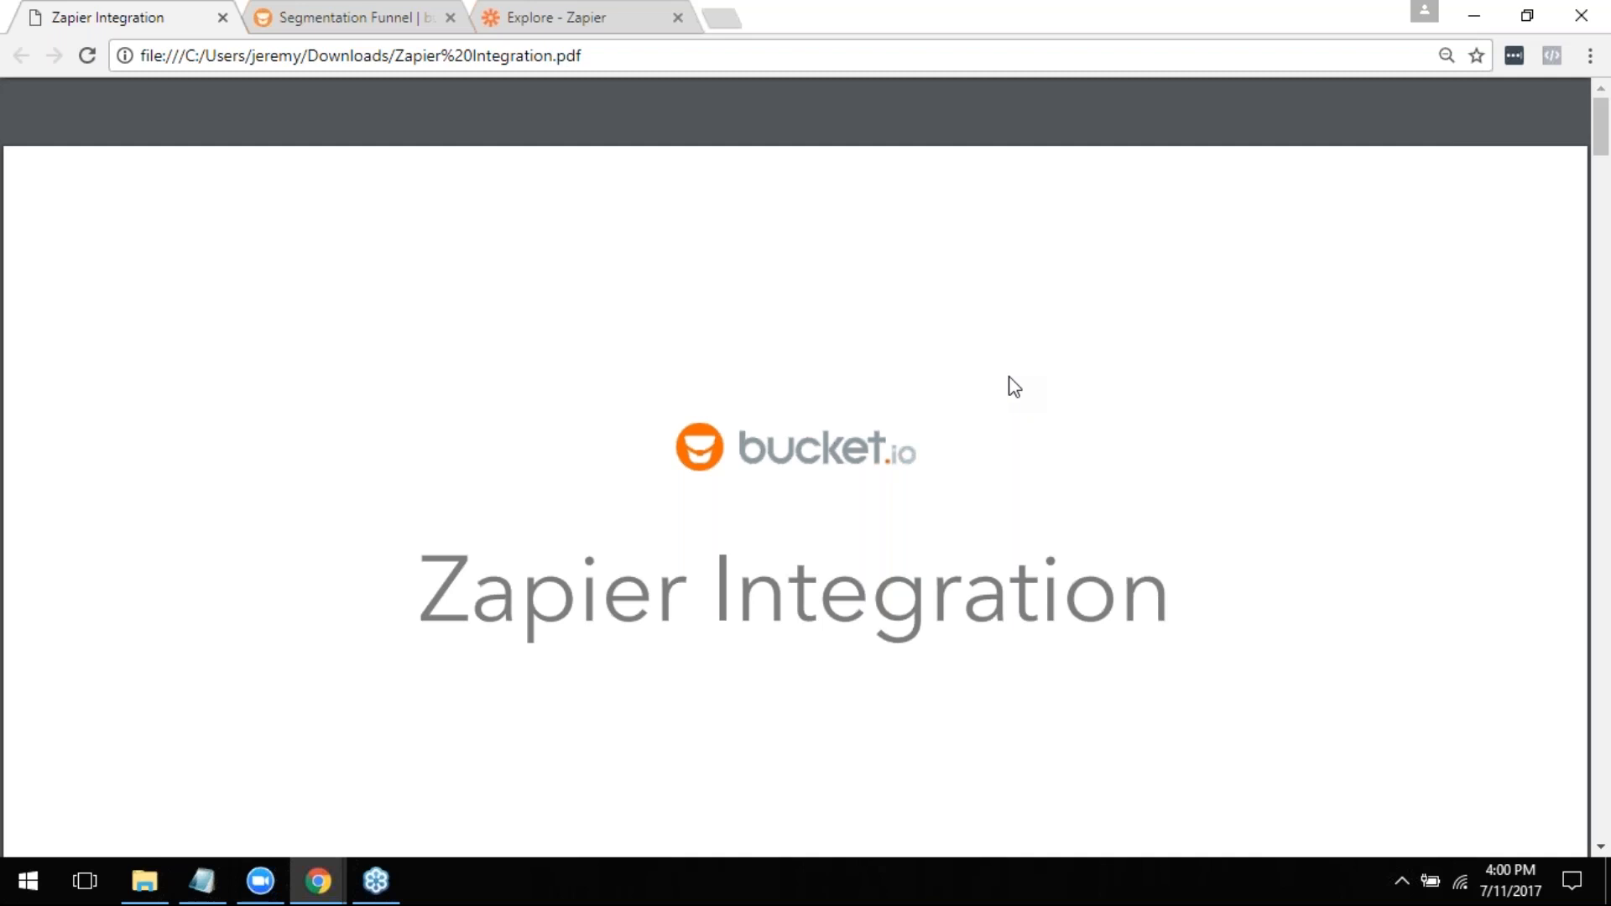
# - Read through the Zapier Integration slides from the title page to the Demo slide
pyautogui.scroll(-10, 1018, 374)
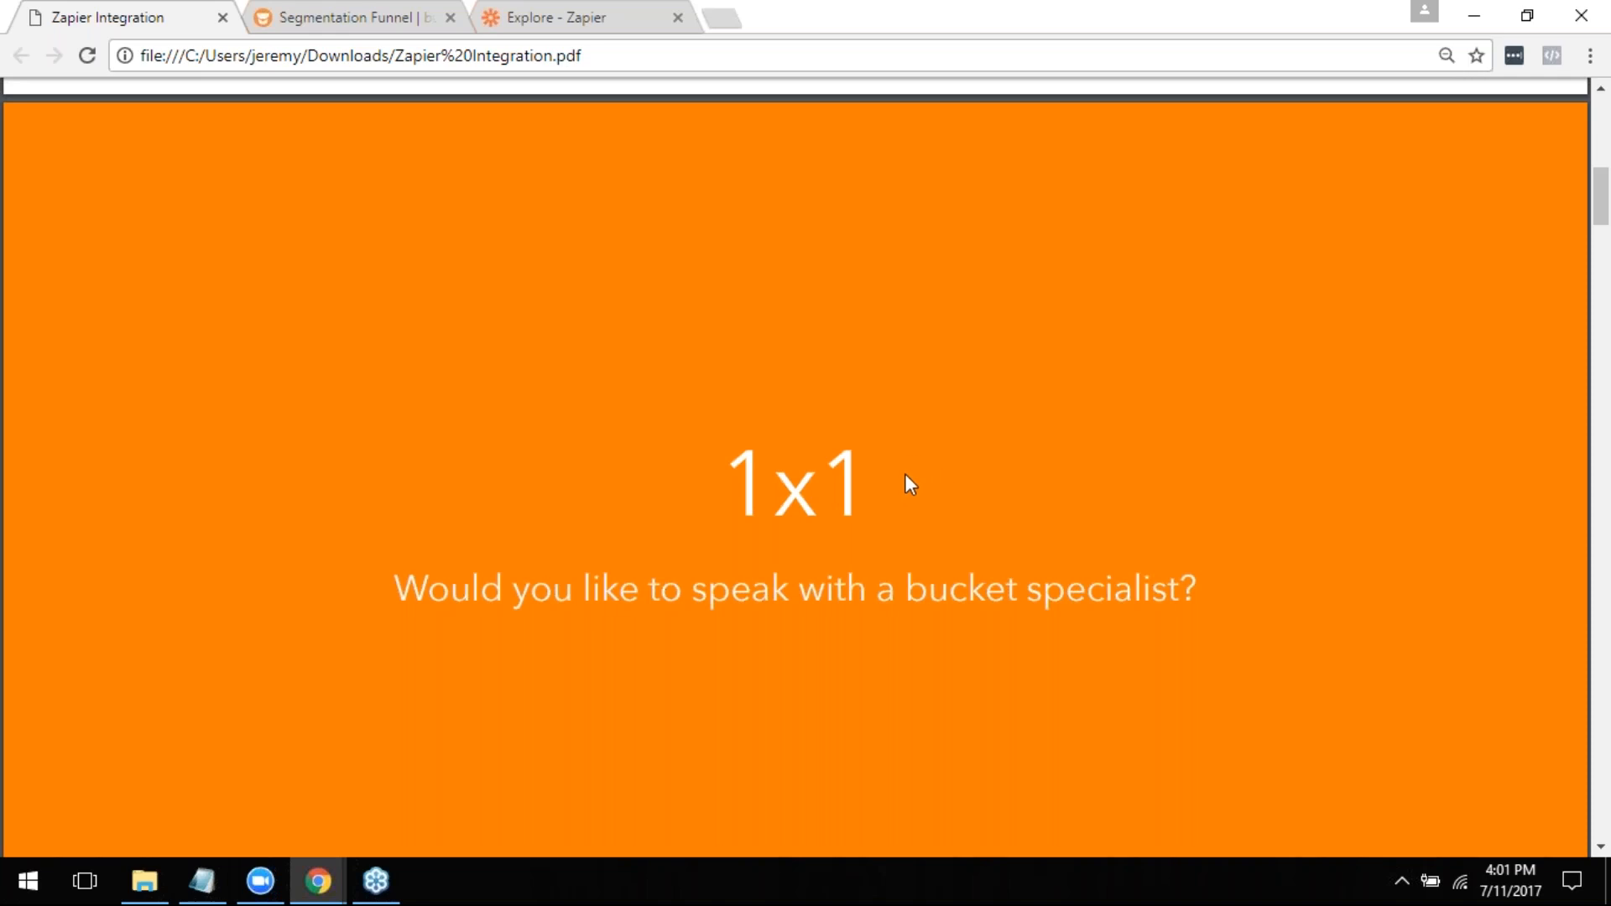
pyautogui.scroll(-6, 907, 485)
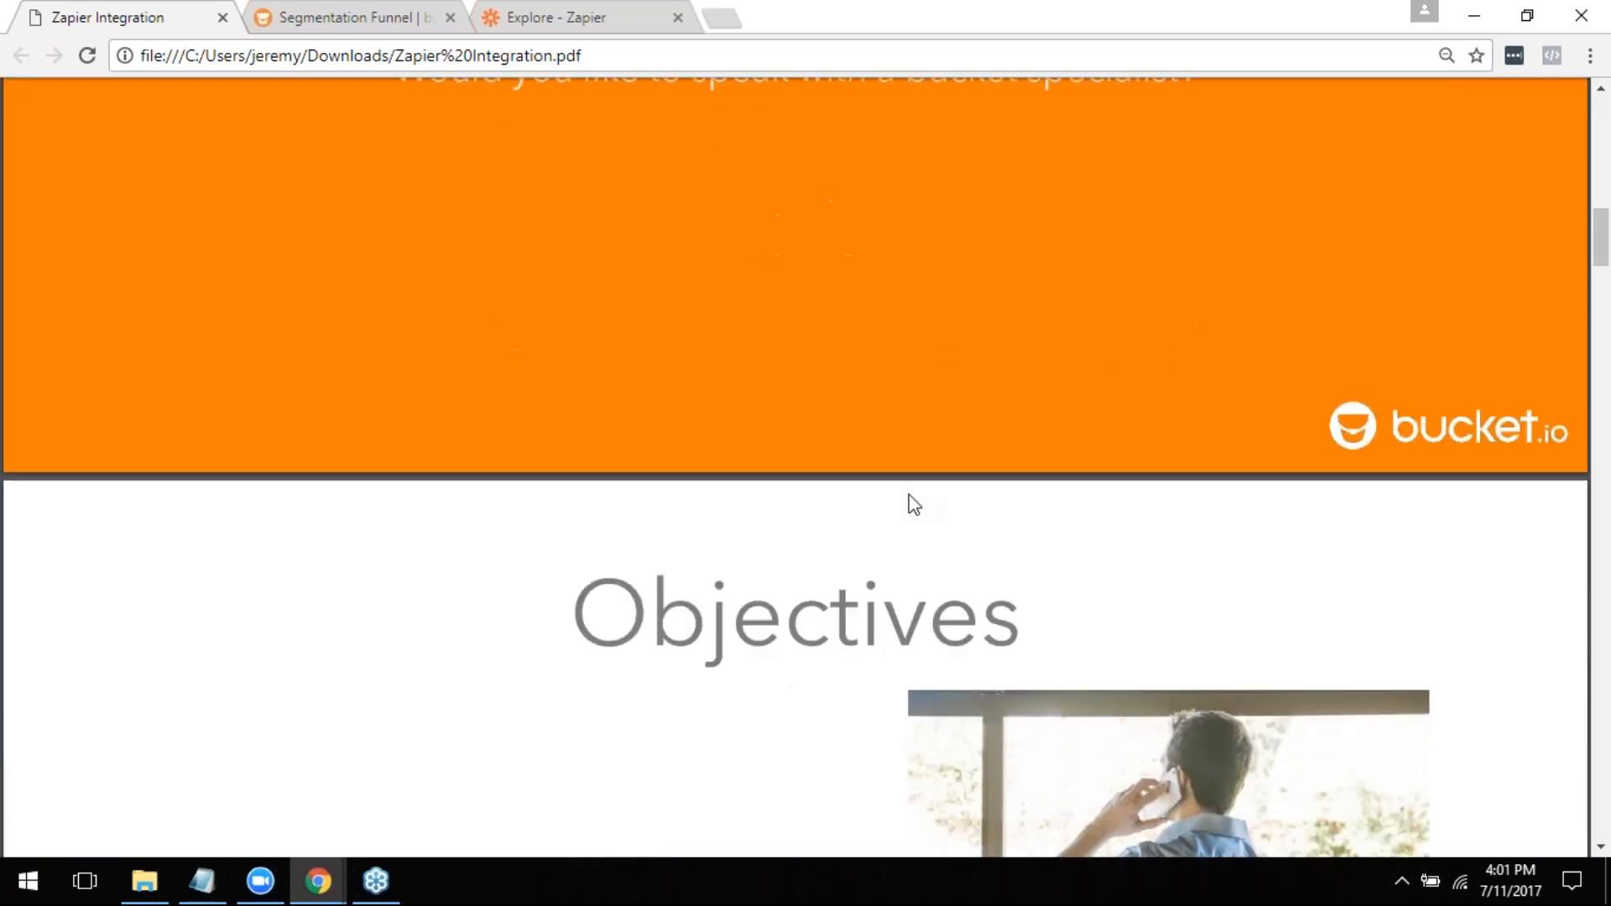
pyautogui.scroll(-5, 909, 495)
pyautogui.scroll(1, 909, 495)
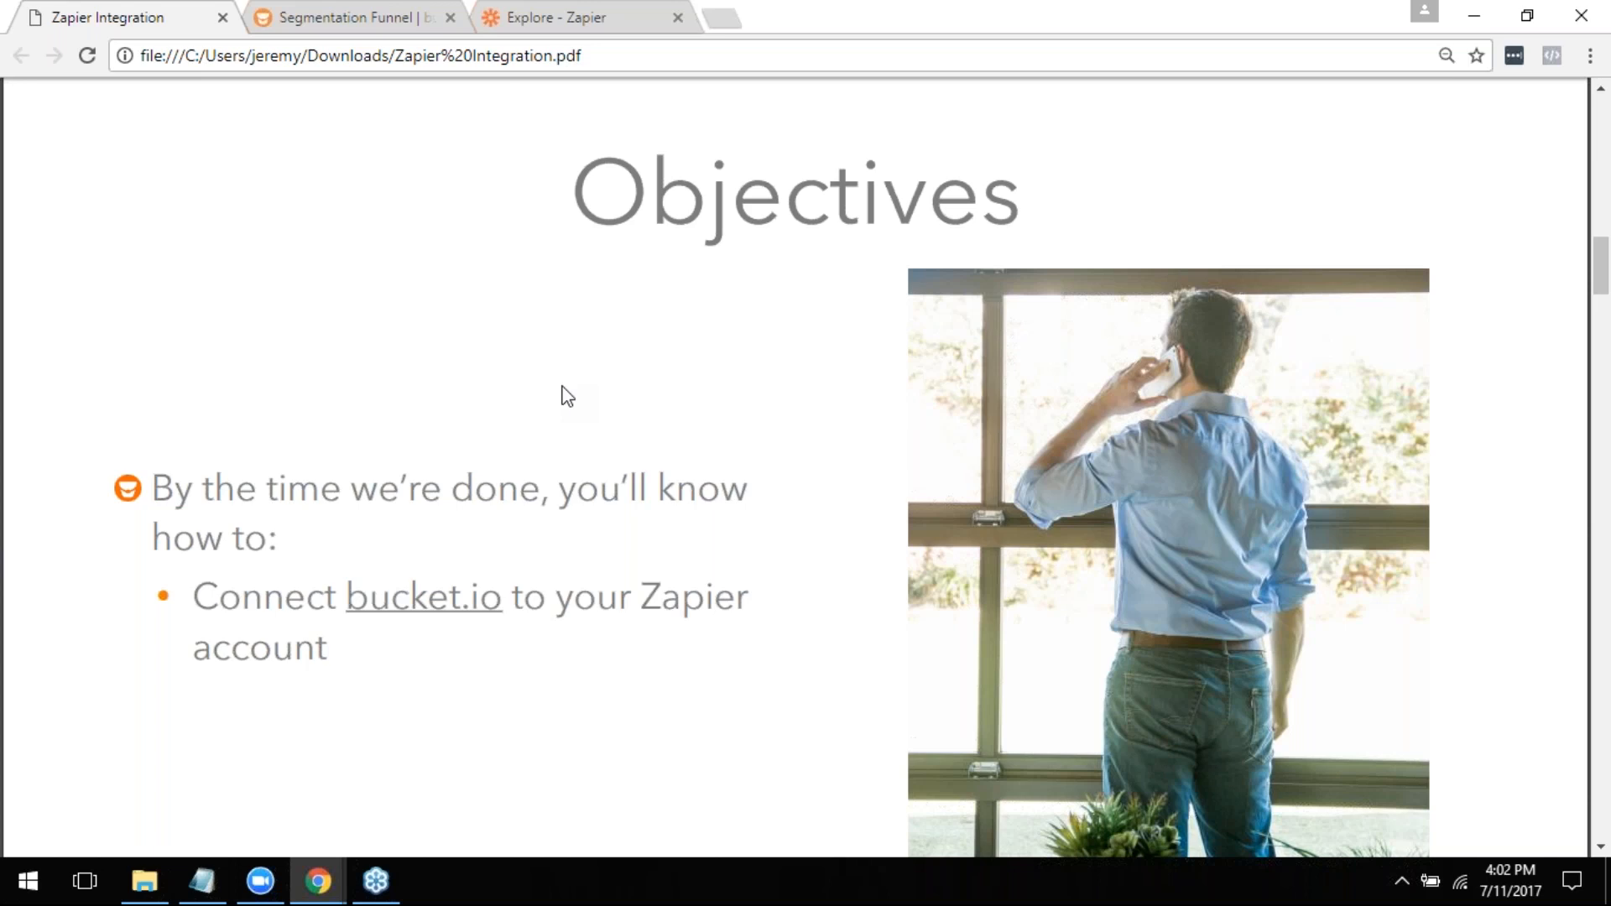
pyautogui.scroll(-10, 424, 478)
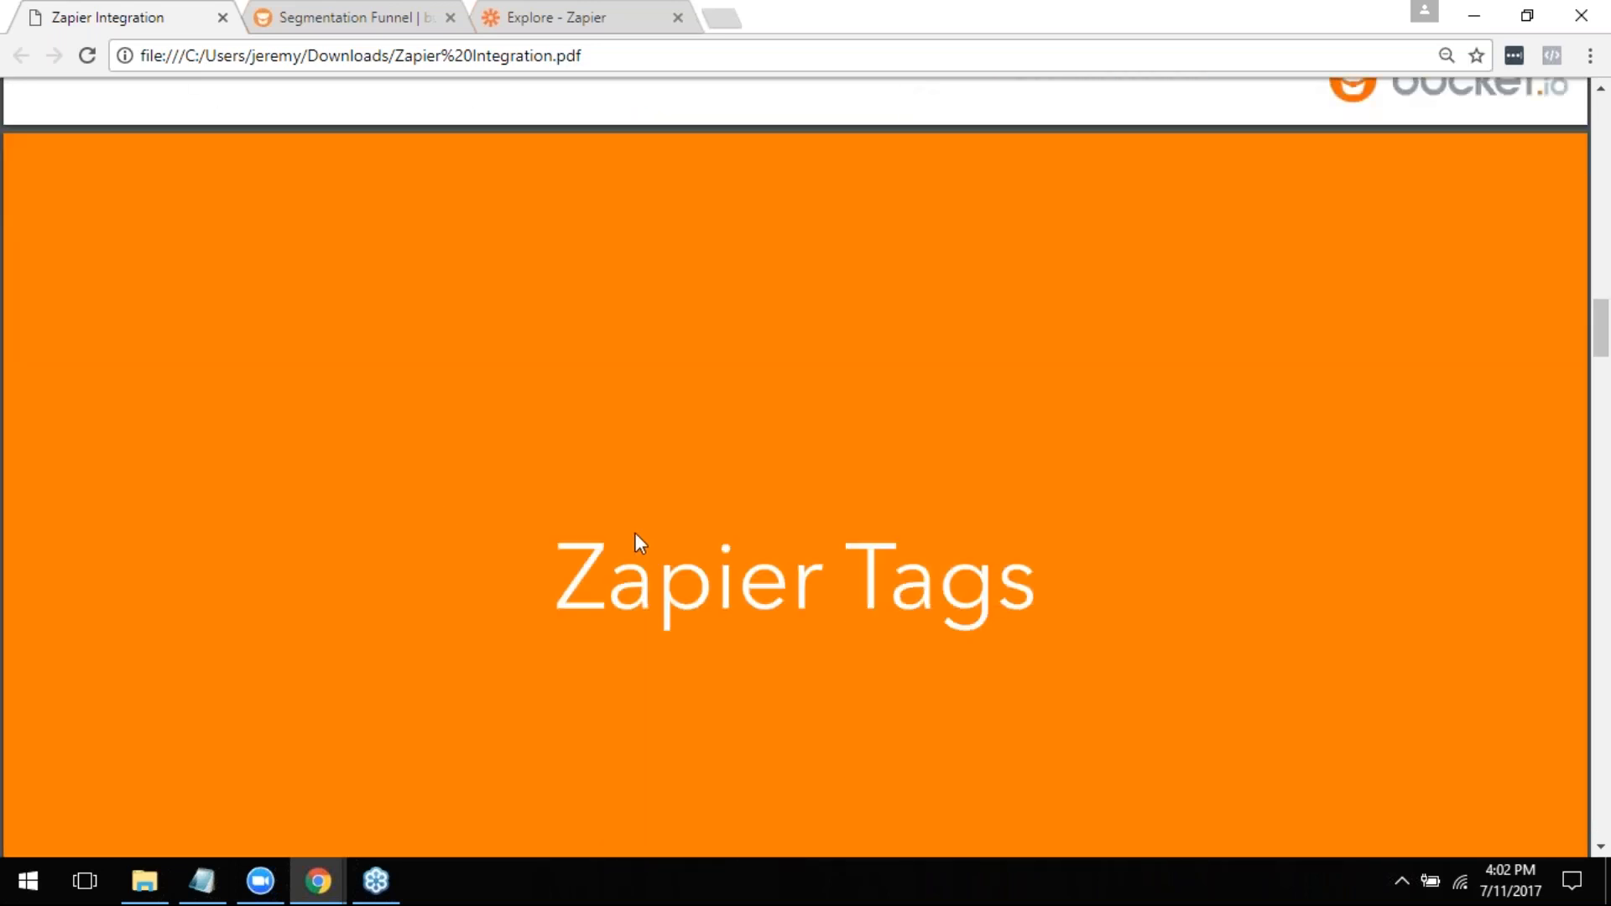
pyautogui.scroll(-2, 635, 530)
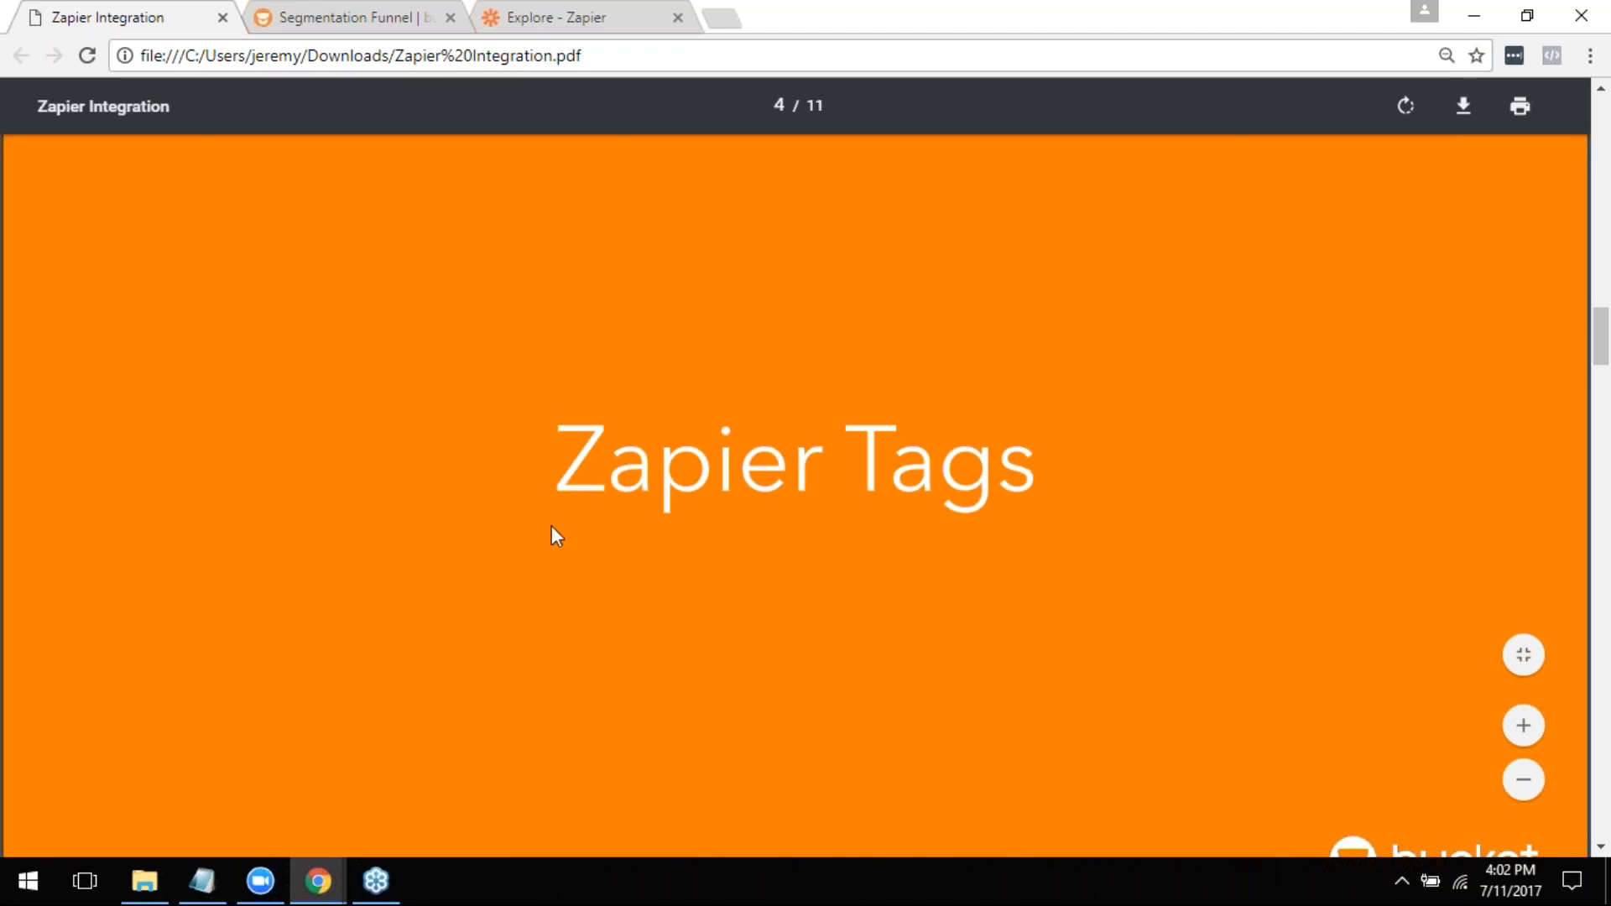
pyautogui.scroll(-10, 551, 536)
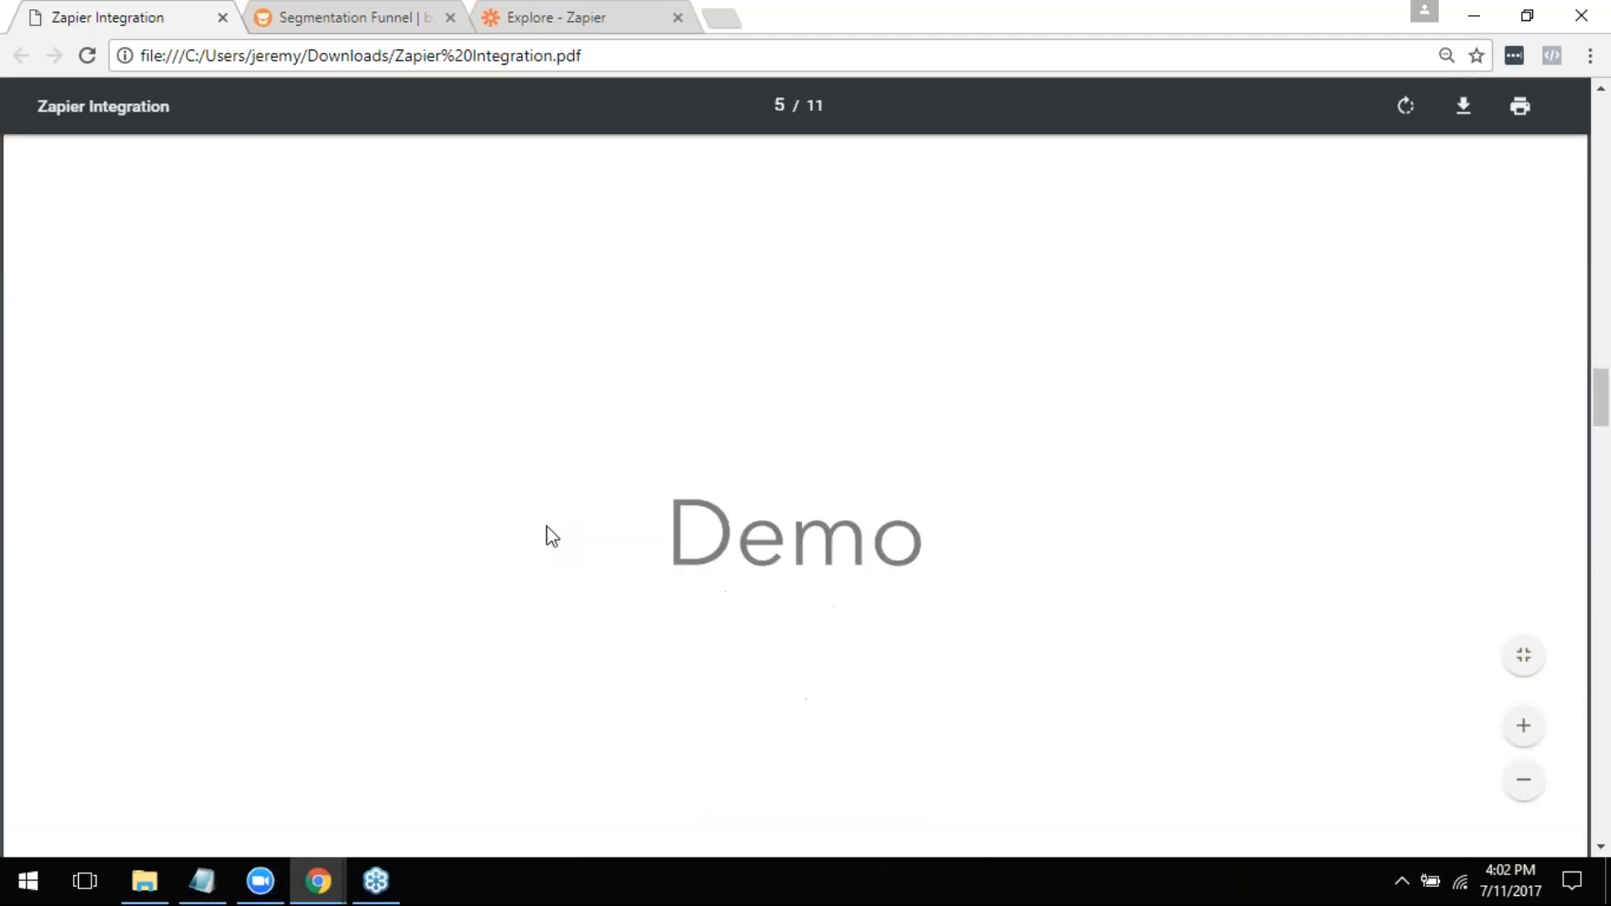
# - Switch to bucket.io and open the Test Seg Funnel segmentation funnel for editing
pyautogui.click(319, 16)
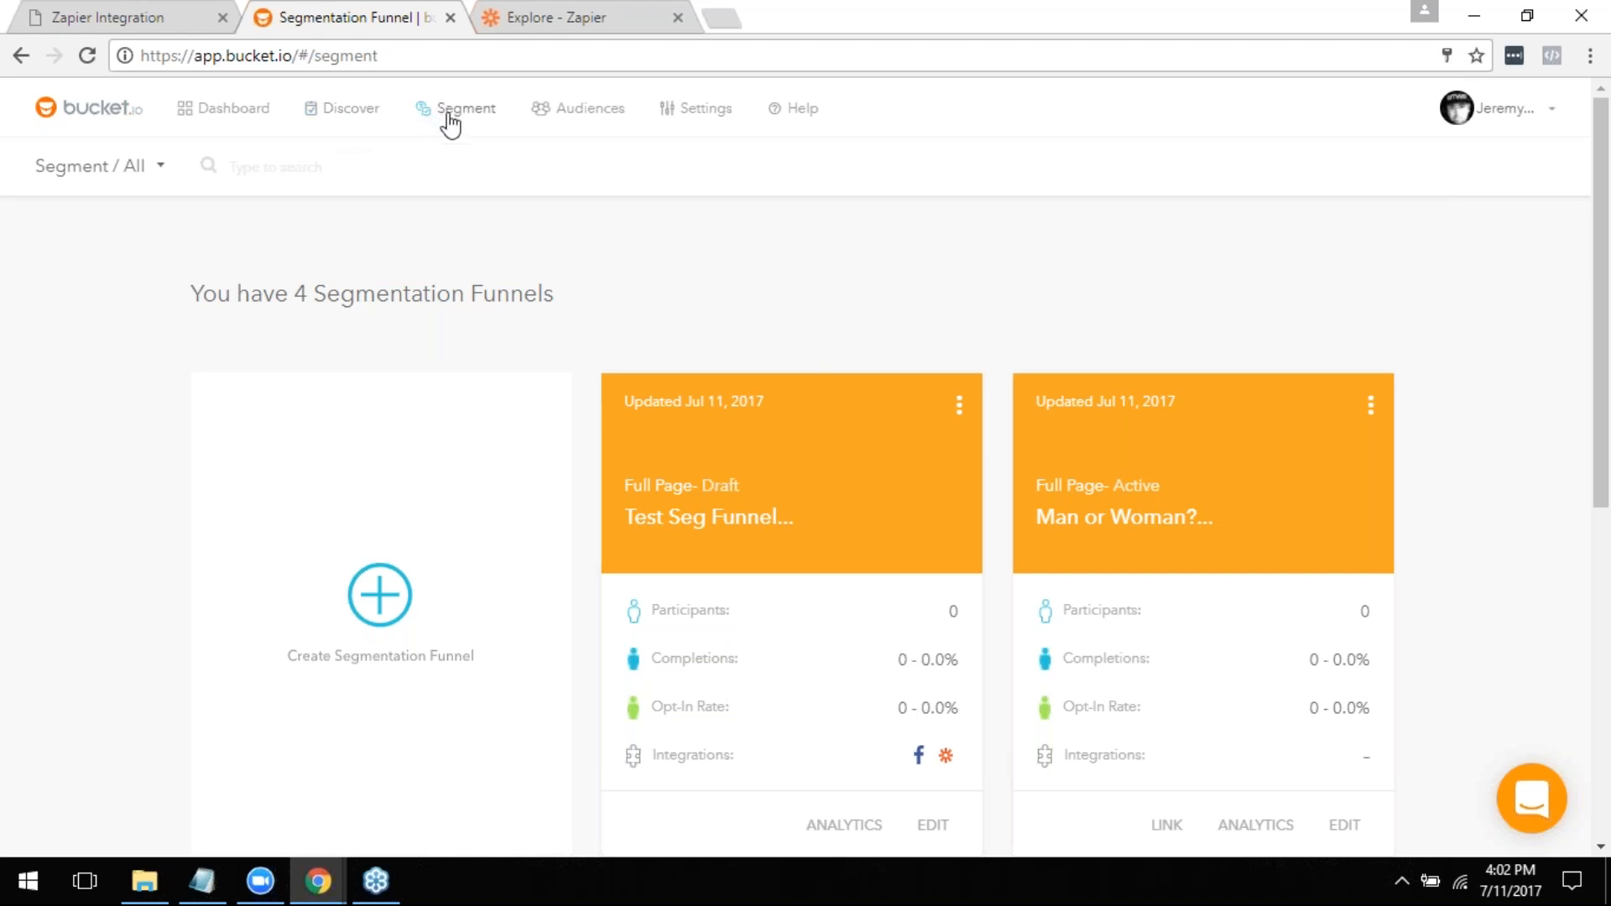
pyautogui.scroll(-1, 864, 214)
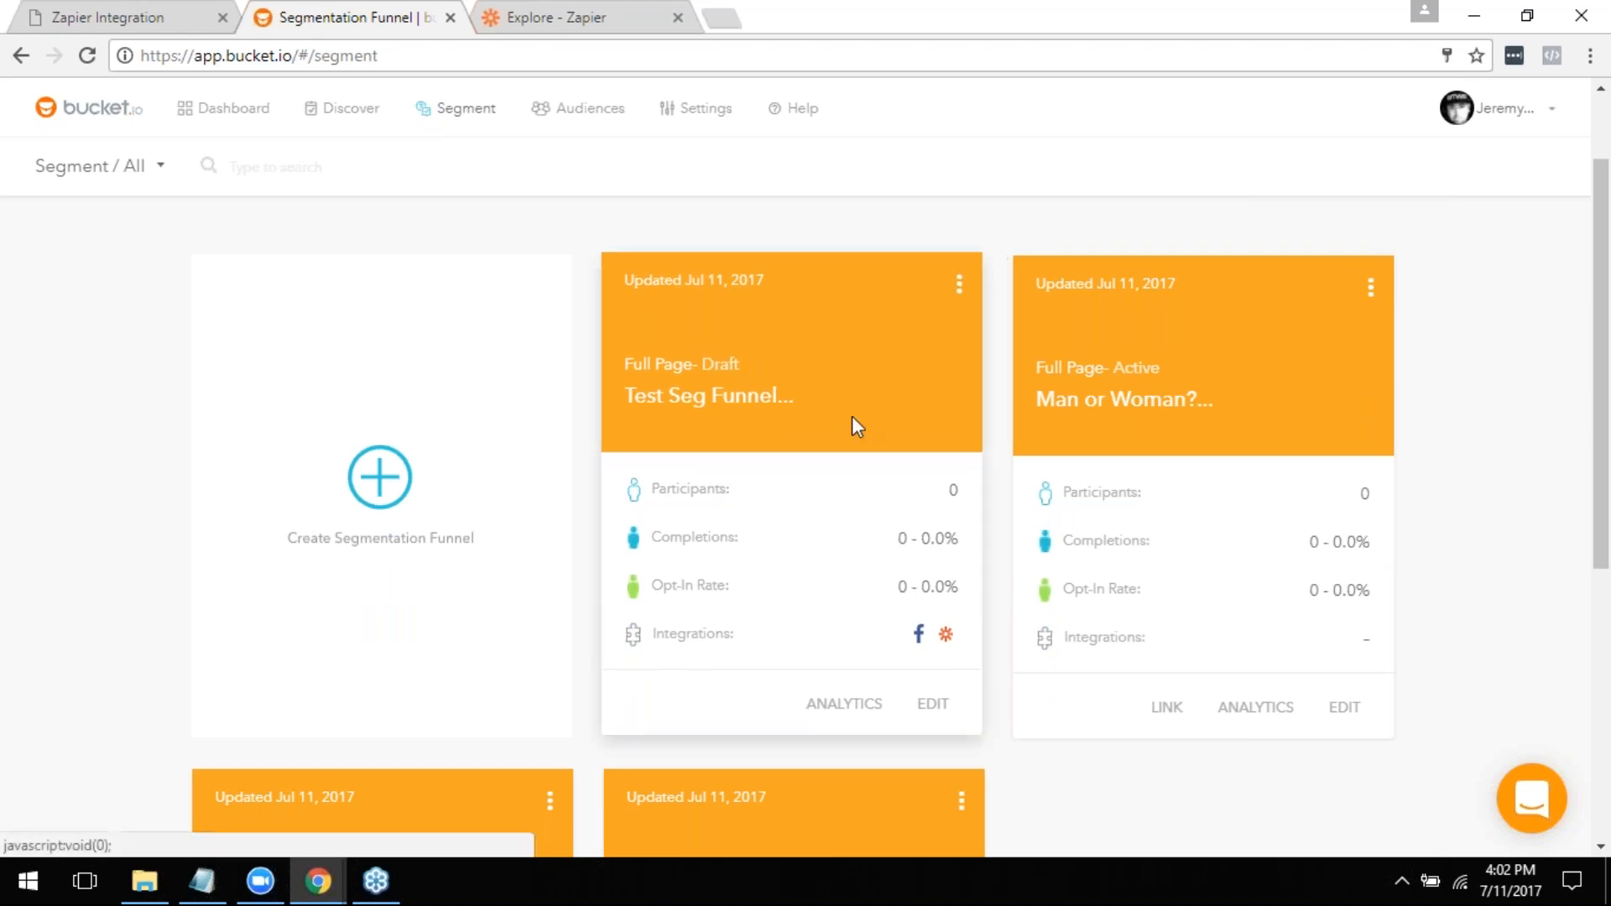
pyautogui.click(940, 720)
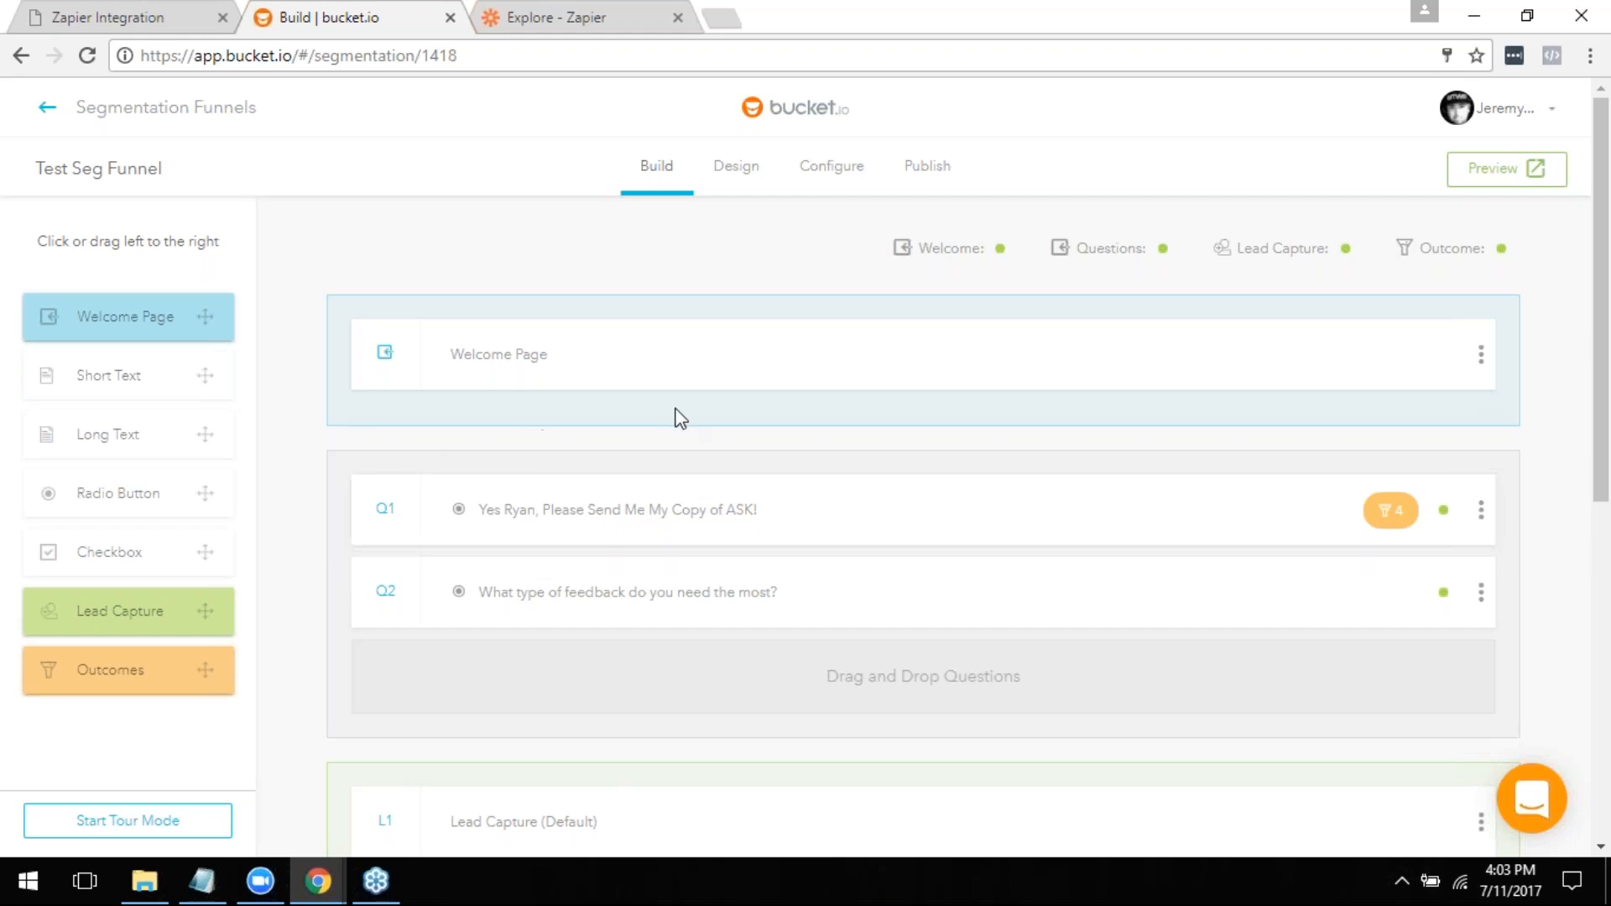
pyautogui.scroll(-1, 693, 451)
# - Preview the funnel, look over its welcome page and continue to the first question
pyautogui.click(1494, 170)
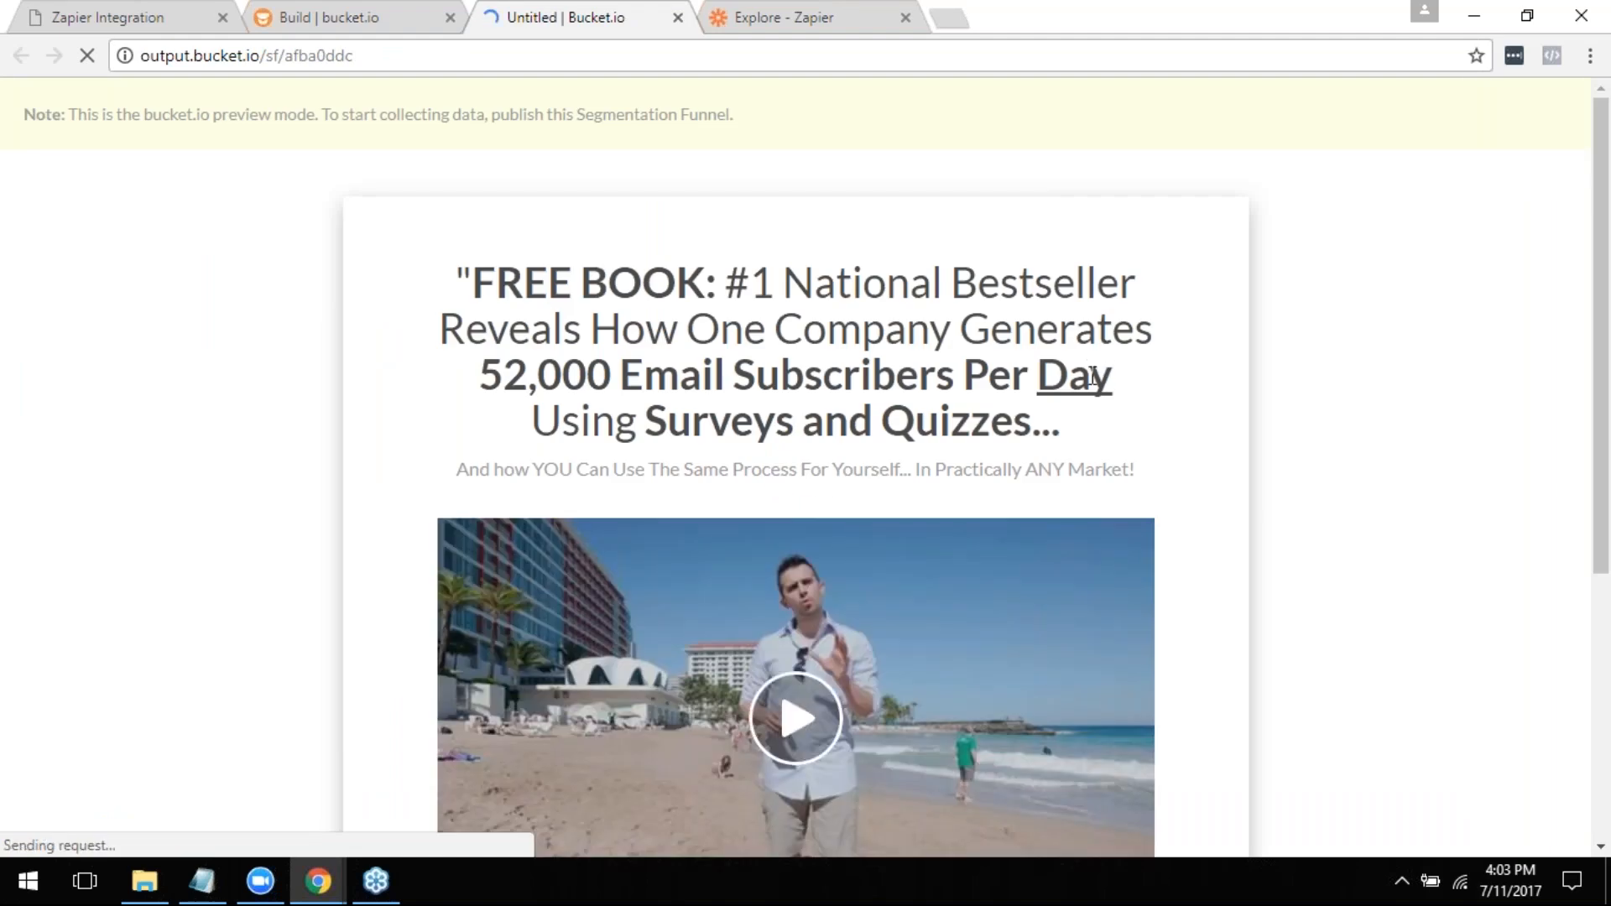
pyautogui.scroll(-4, 1044, 408)
pyautogui.scroll(4, 844, 448)
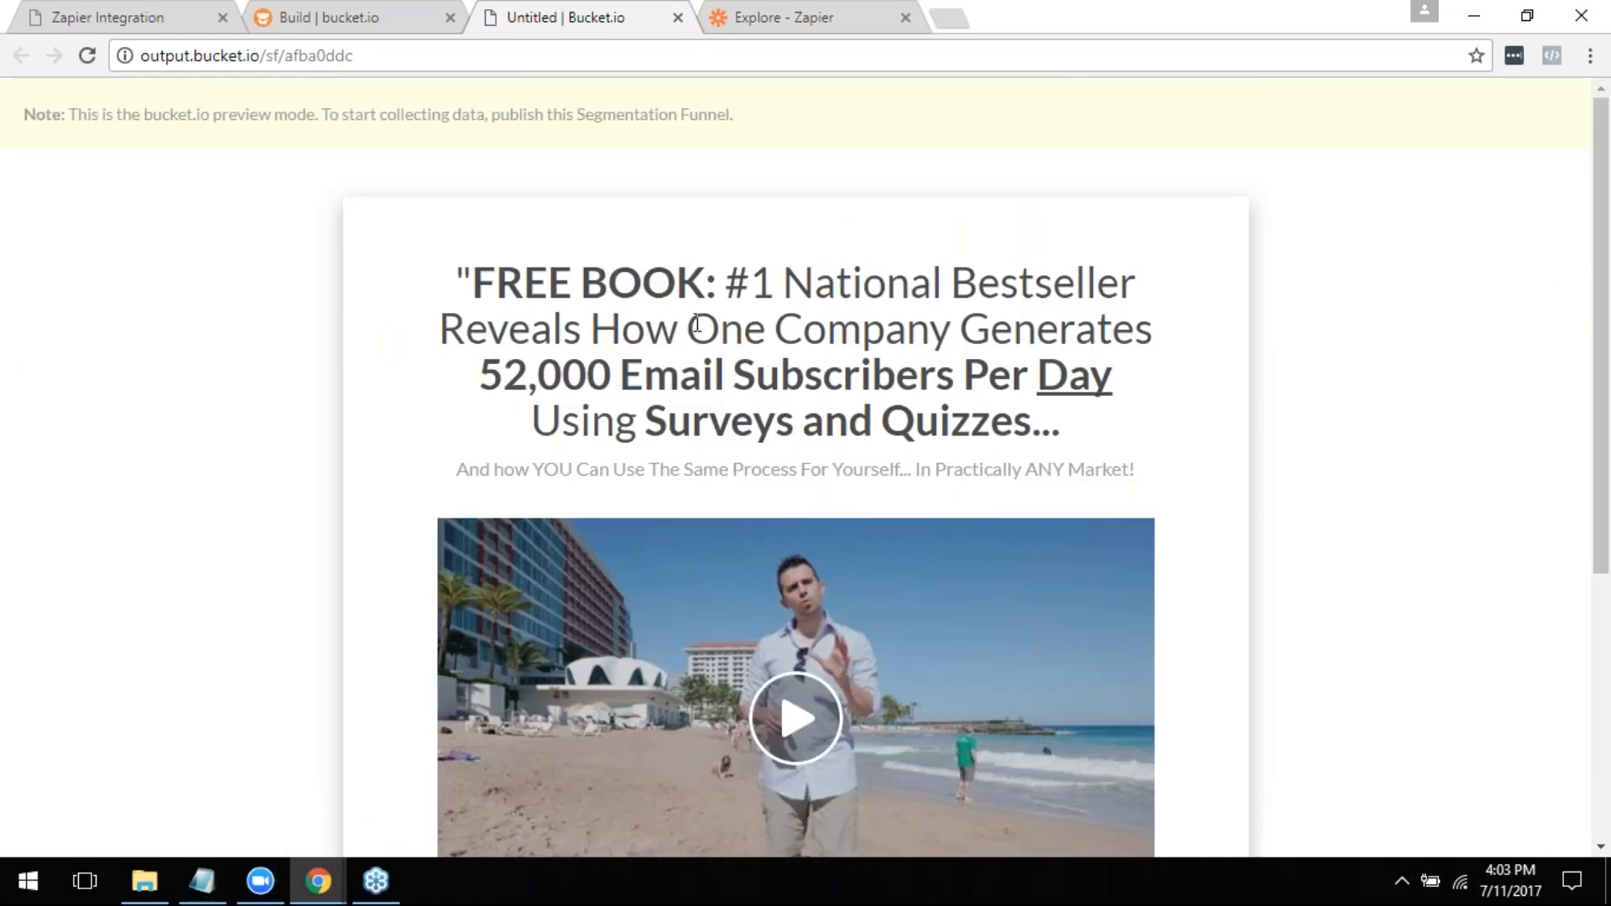
pyautogui.scroll(-4, 697, 323)
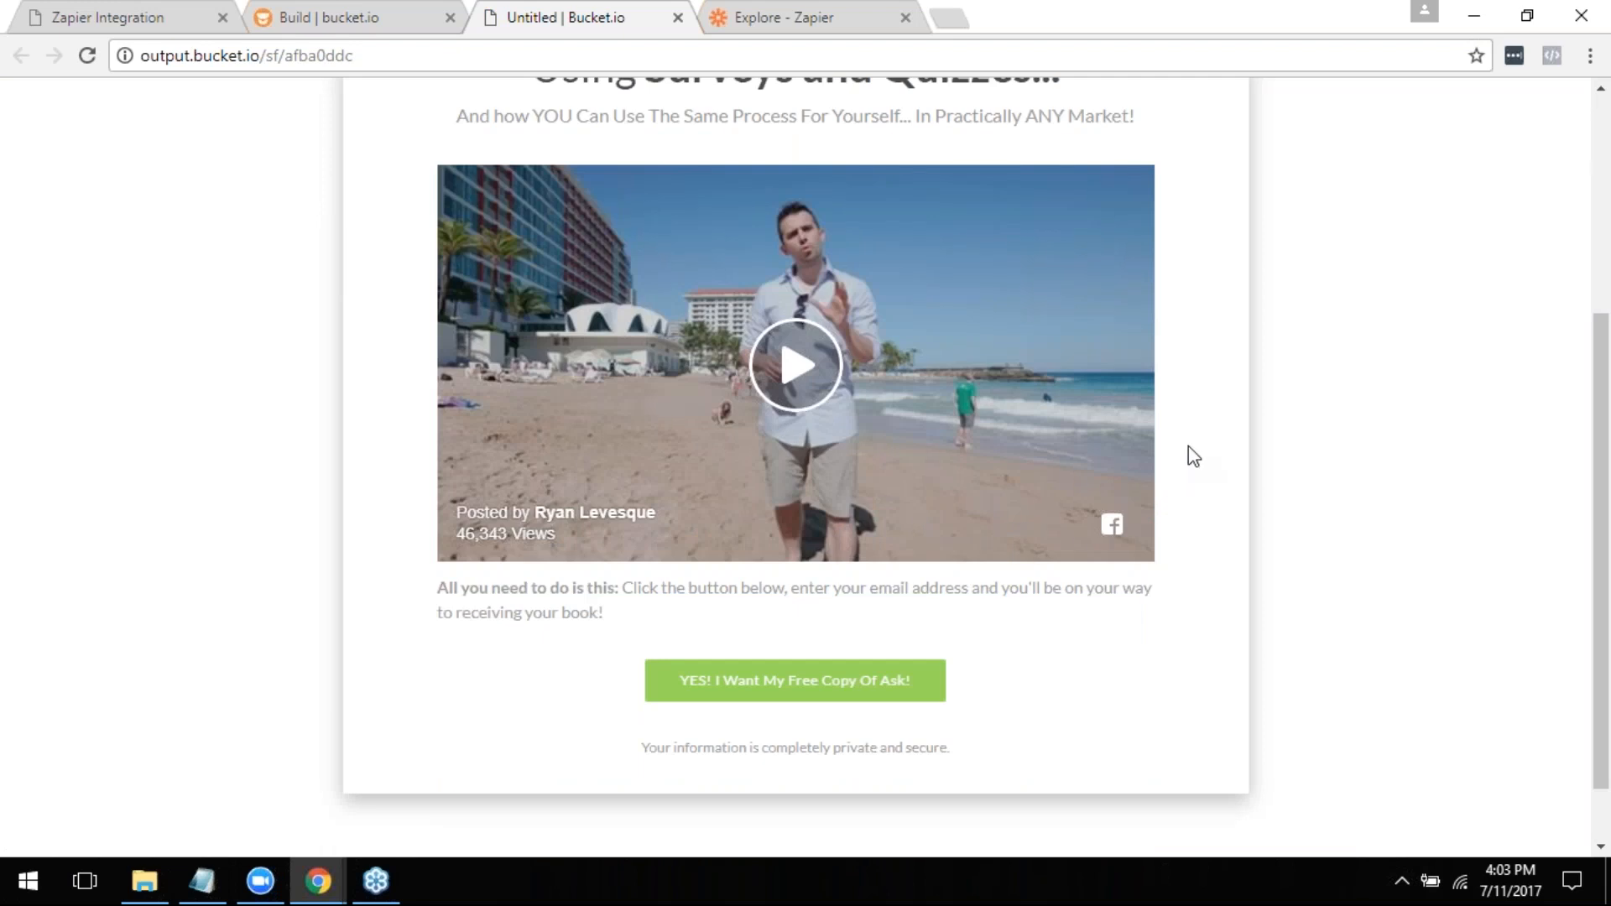
pyautogui.click(813, 692)
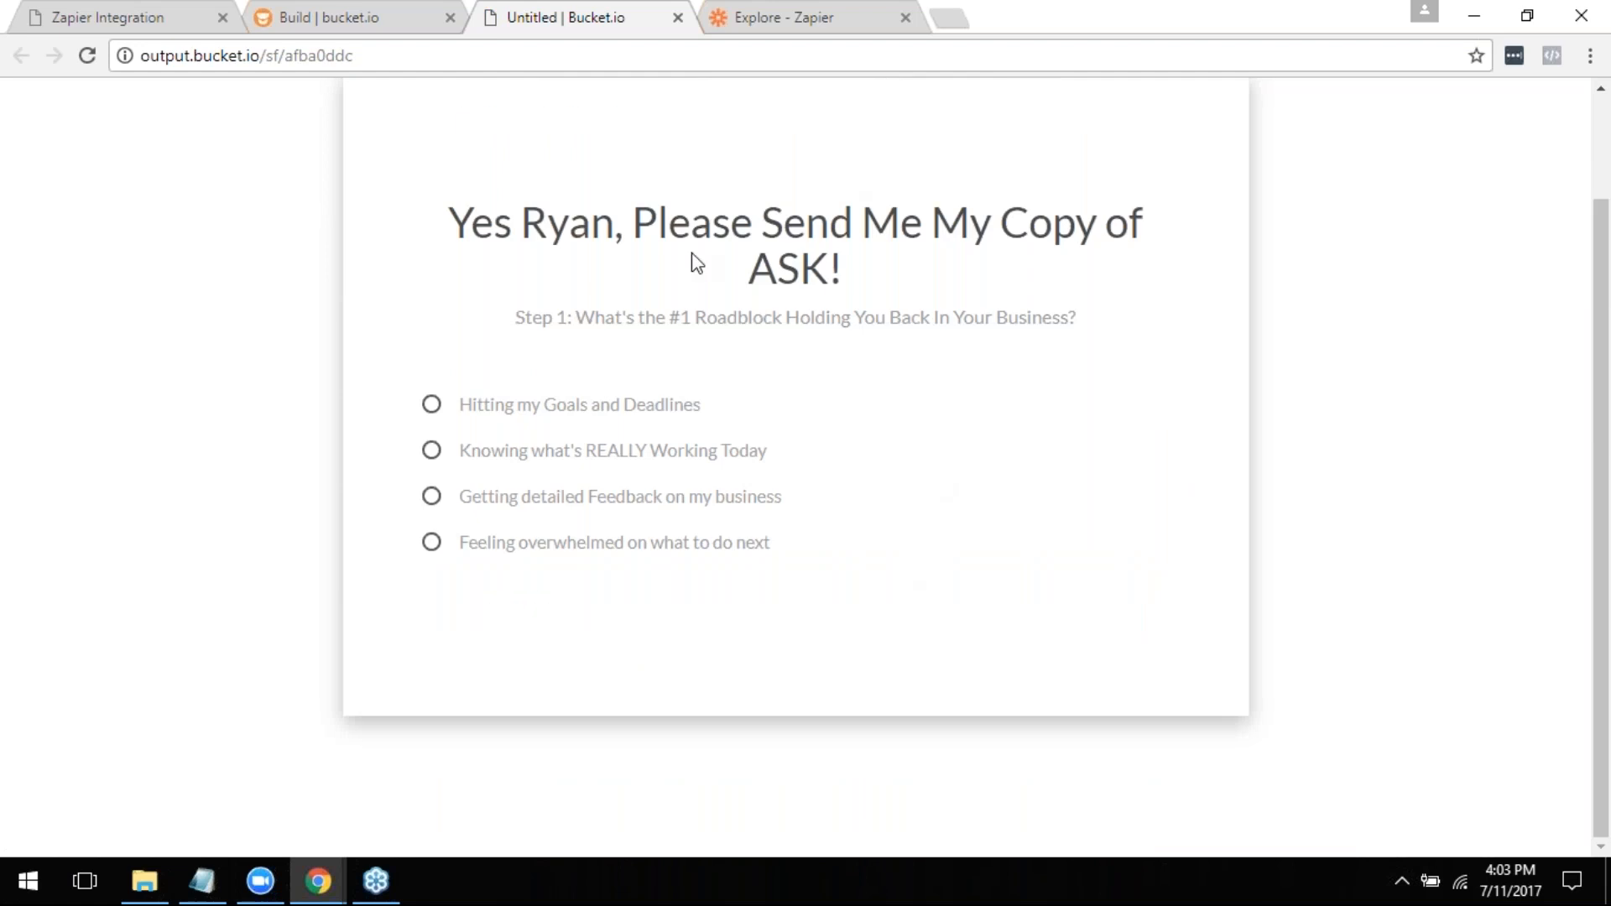
# - Answer the preview questions with Hitting my Goals and Deadlines and Copywriting, and close the preview at the lead capture form
pyautogui.click(575, 412)
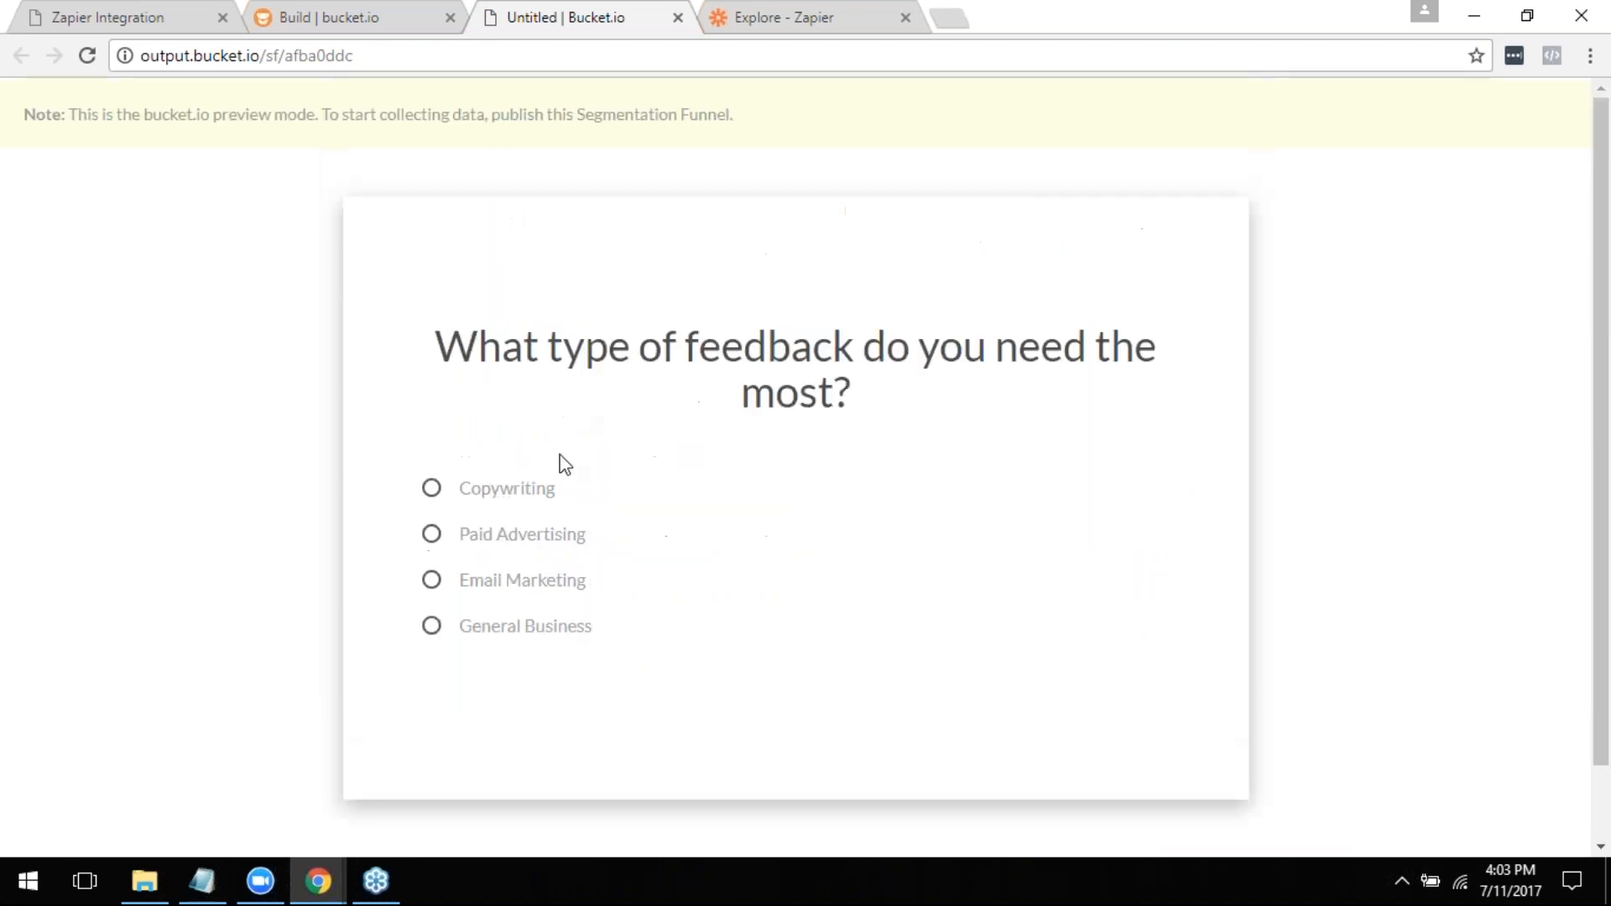
pyautogui.click(543, 495)
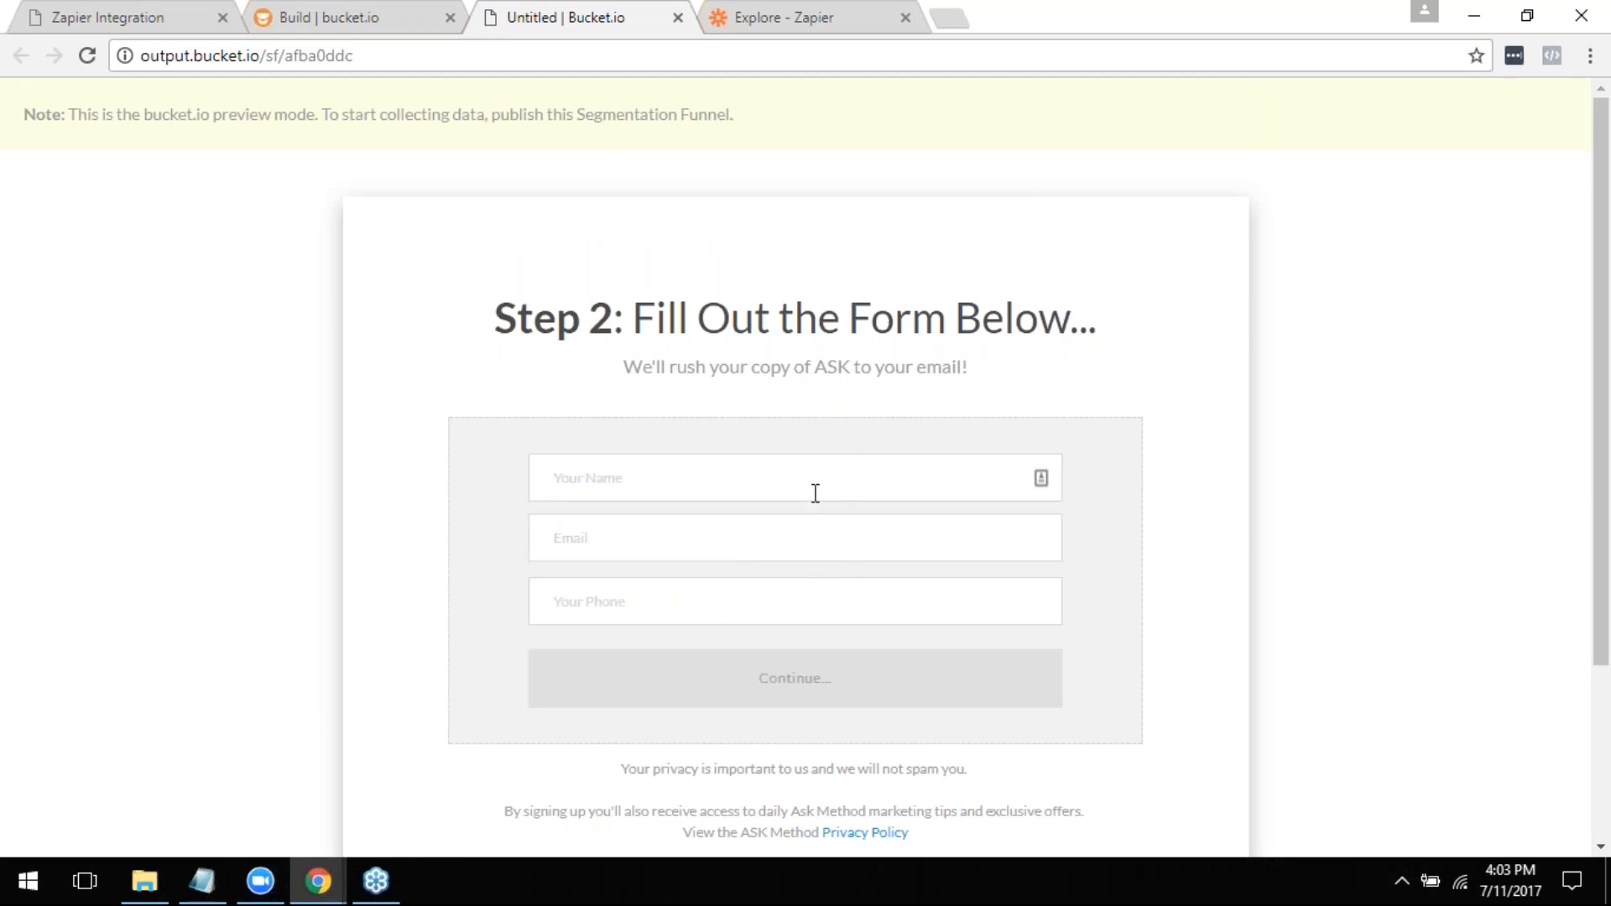
pyautogui.click(678, 18)
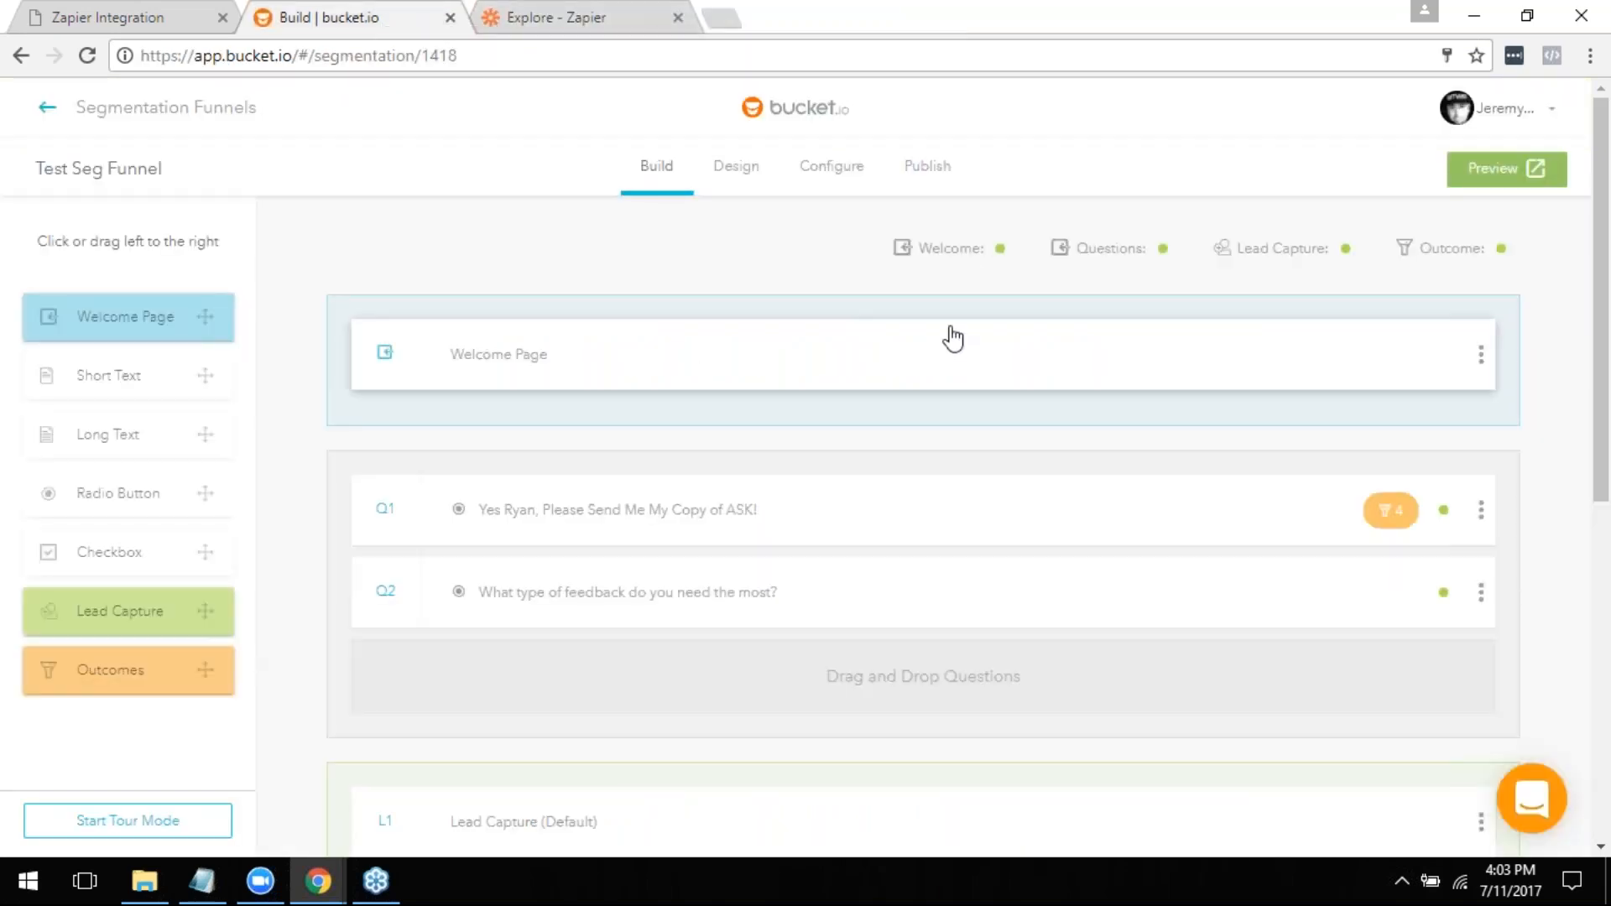
# - Open question Q1 in the builder and examine its Zapier tag, description, answer options and outcome settings
pyautogui.scroll(-1, 716, 389)
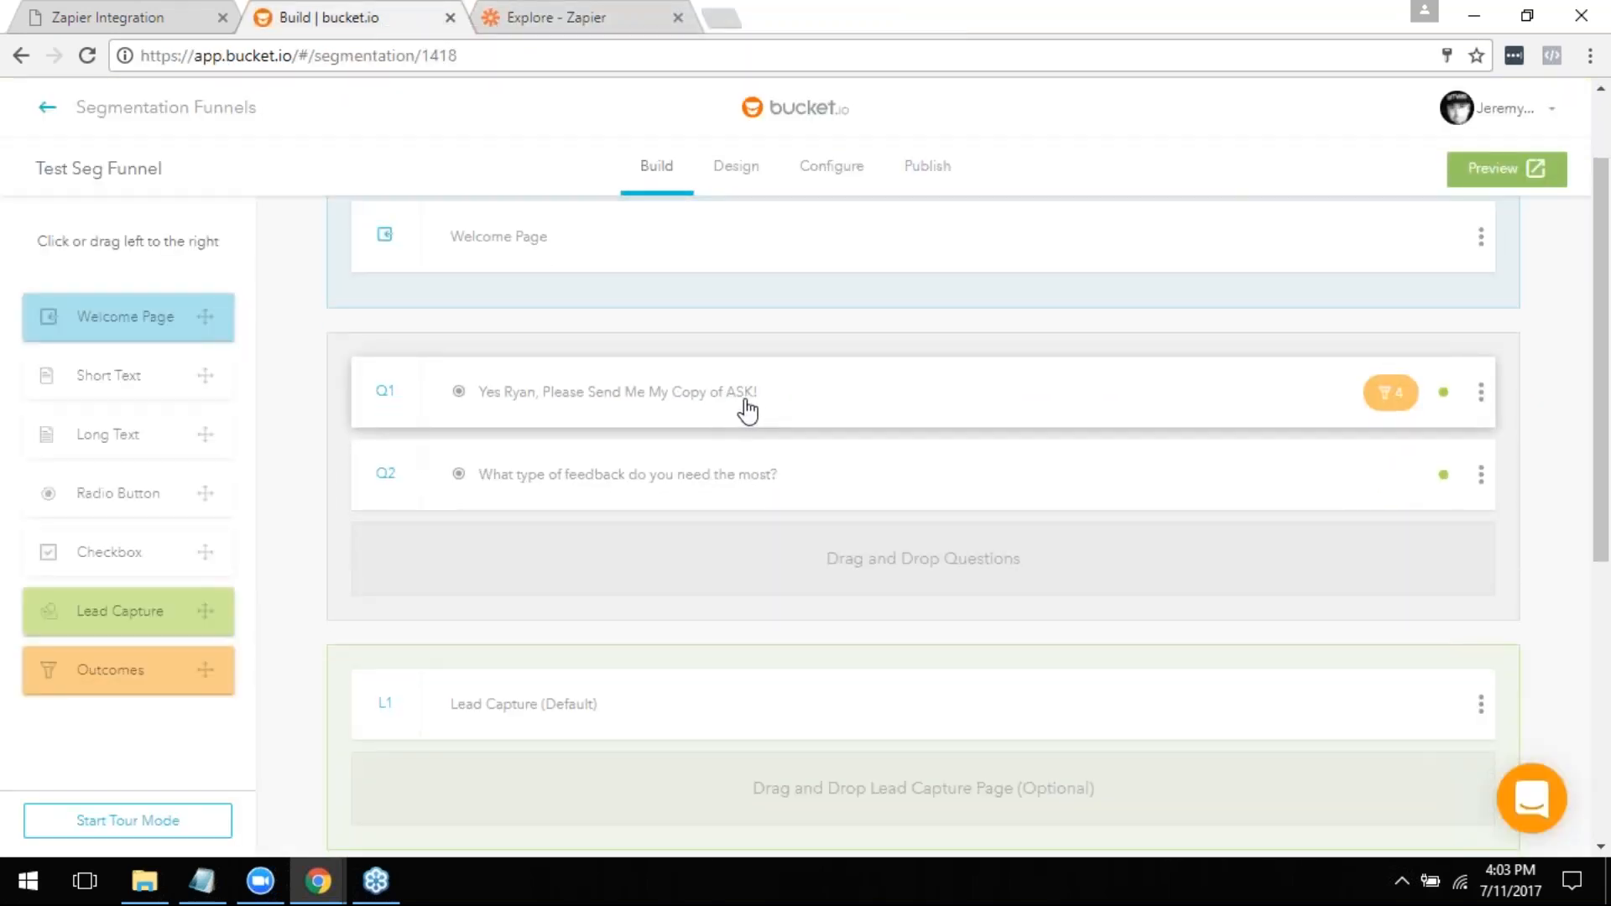
pyautogui.click(747, 411)
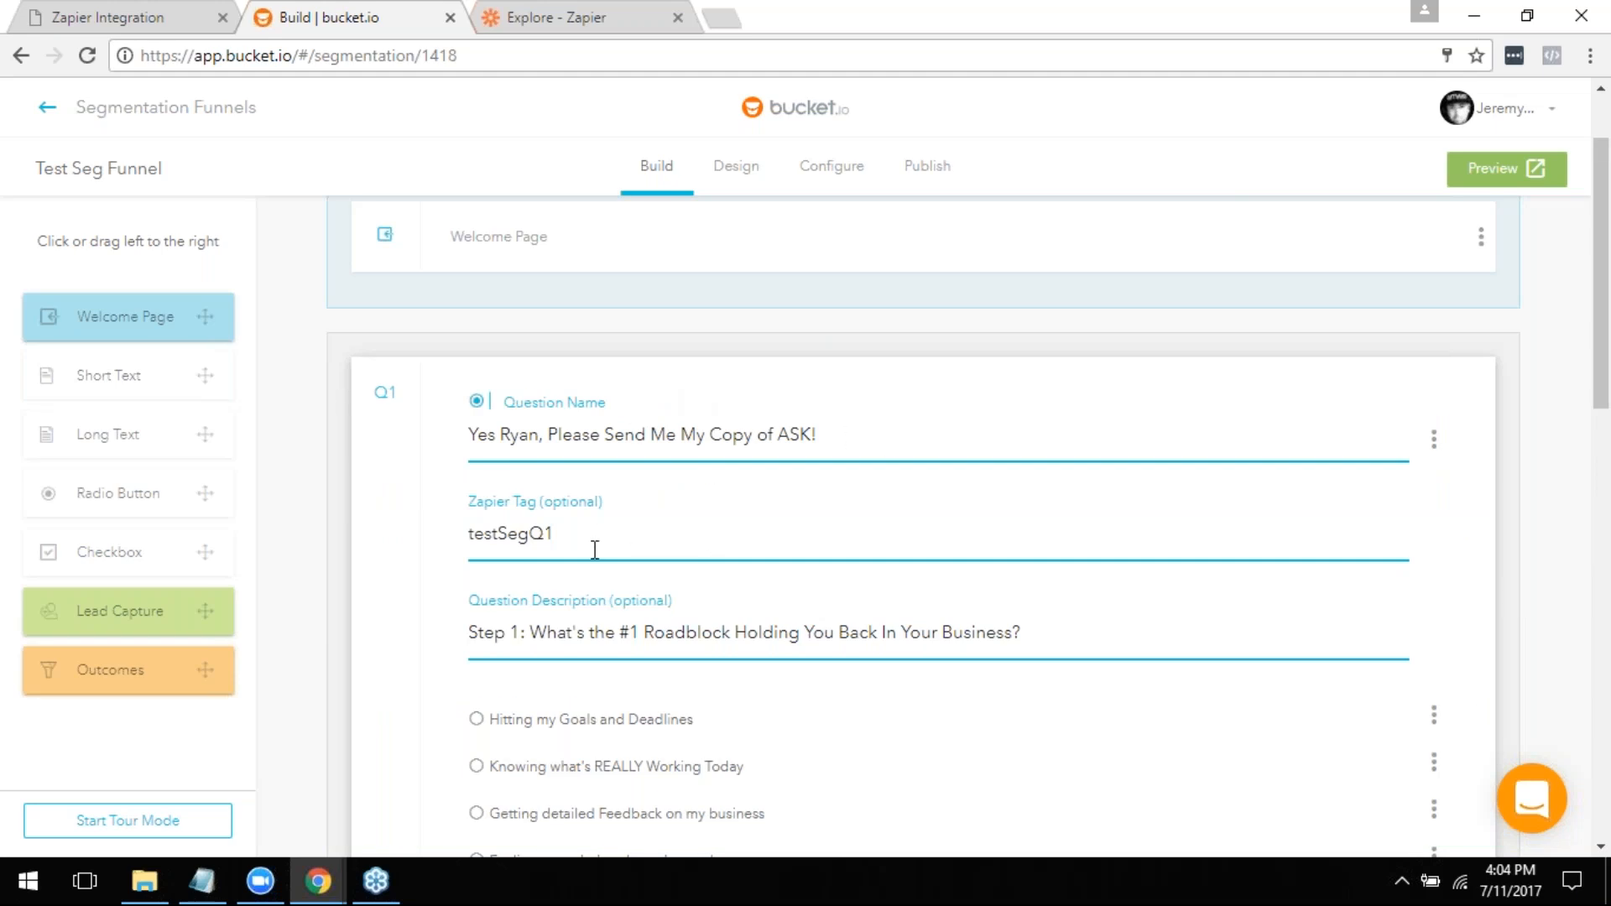
pyautogui.scroll(-1, 768, 521)
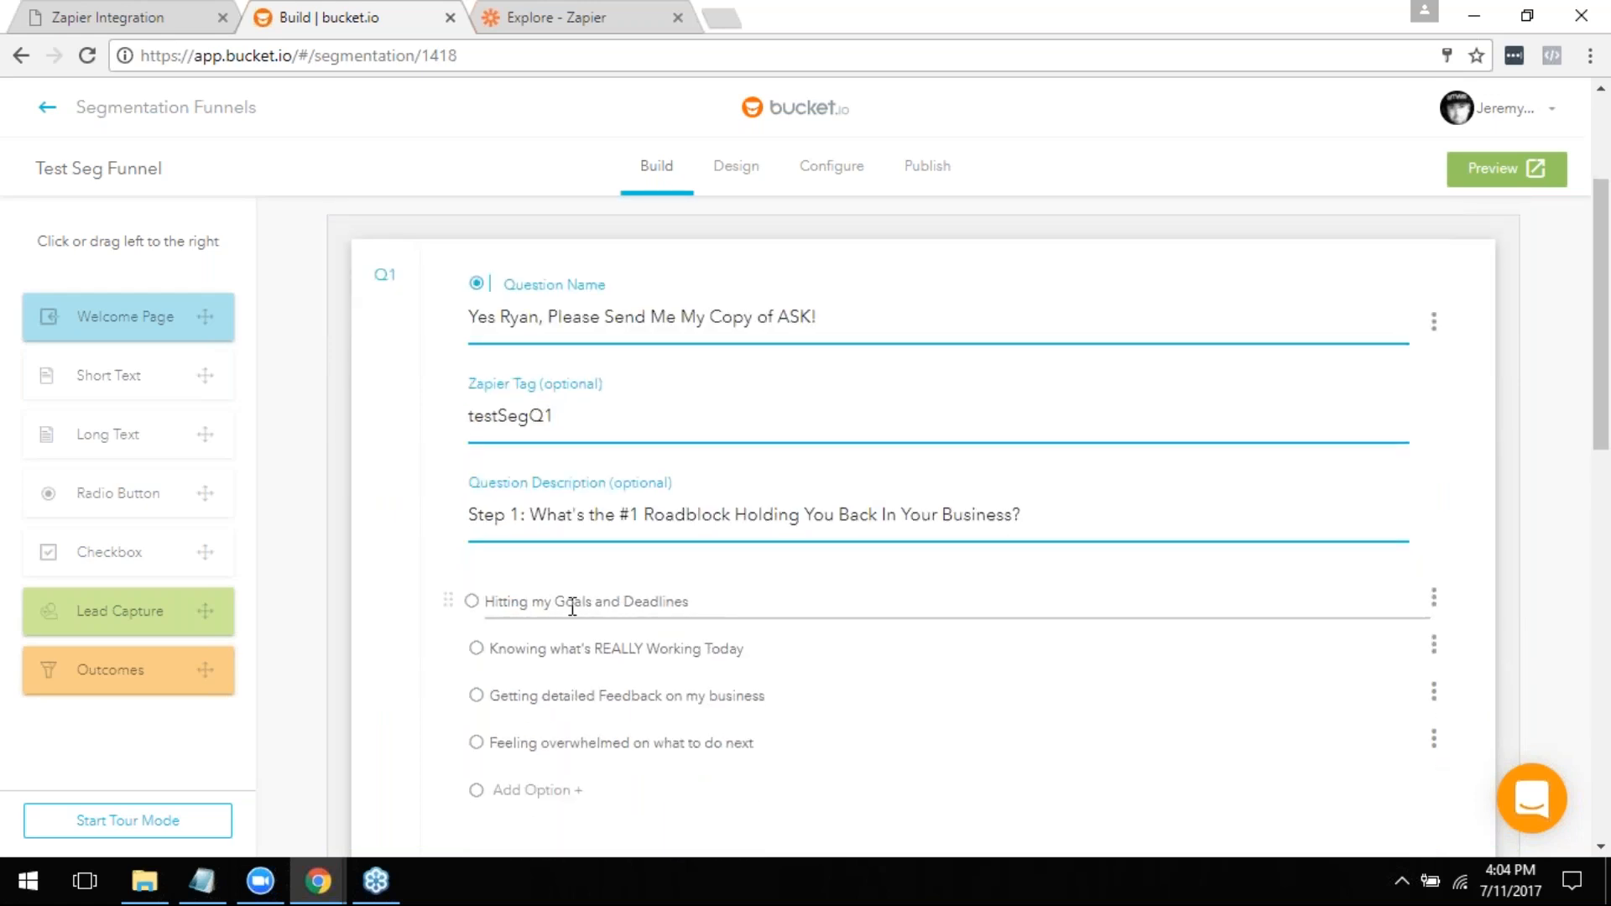
pyautogui.scroll(-1, 792, 609)
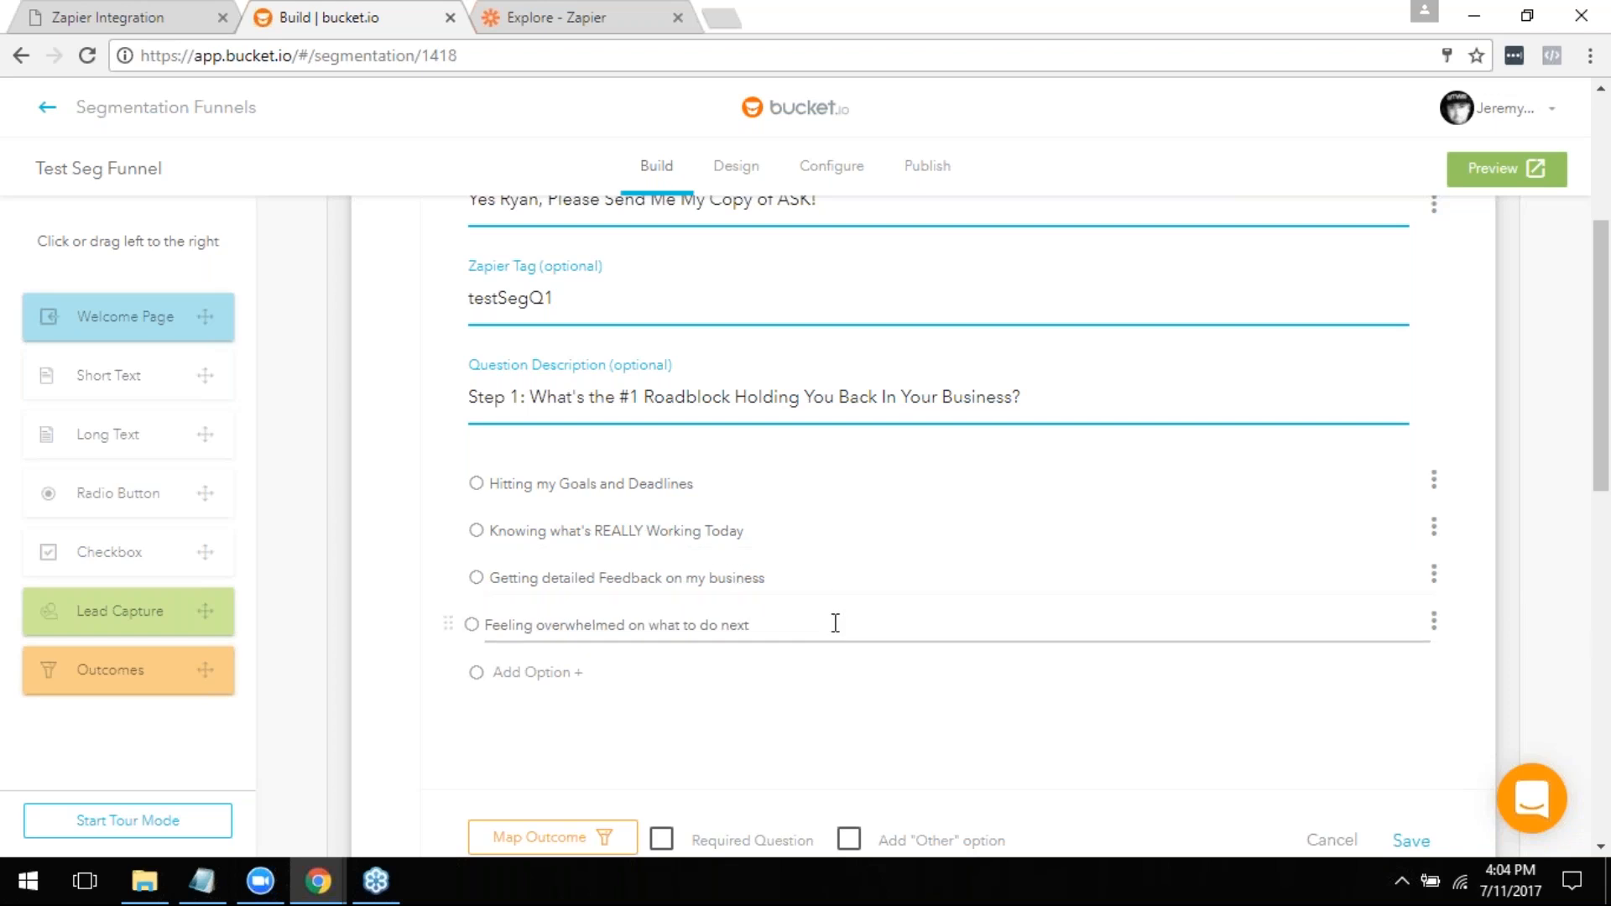
pyautogui.scroll(-1, 1045, 587)
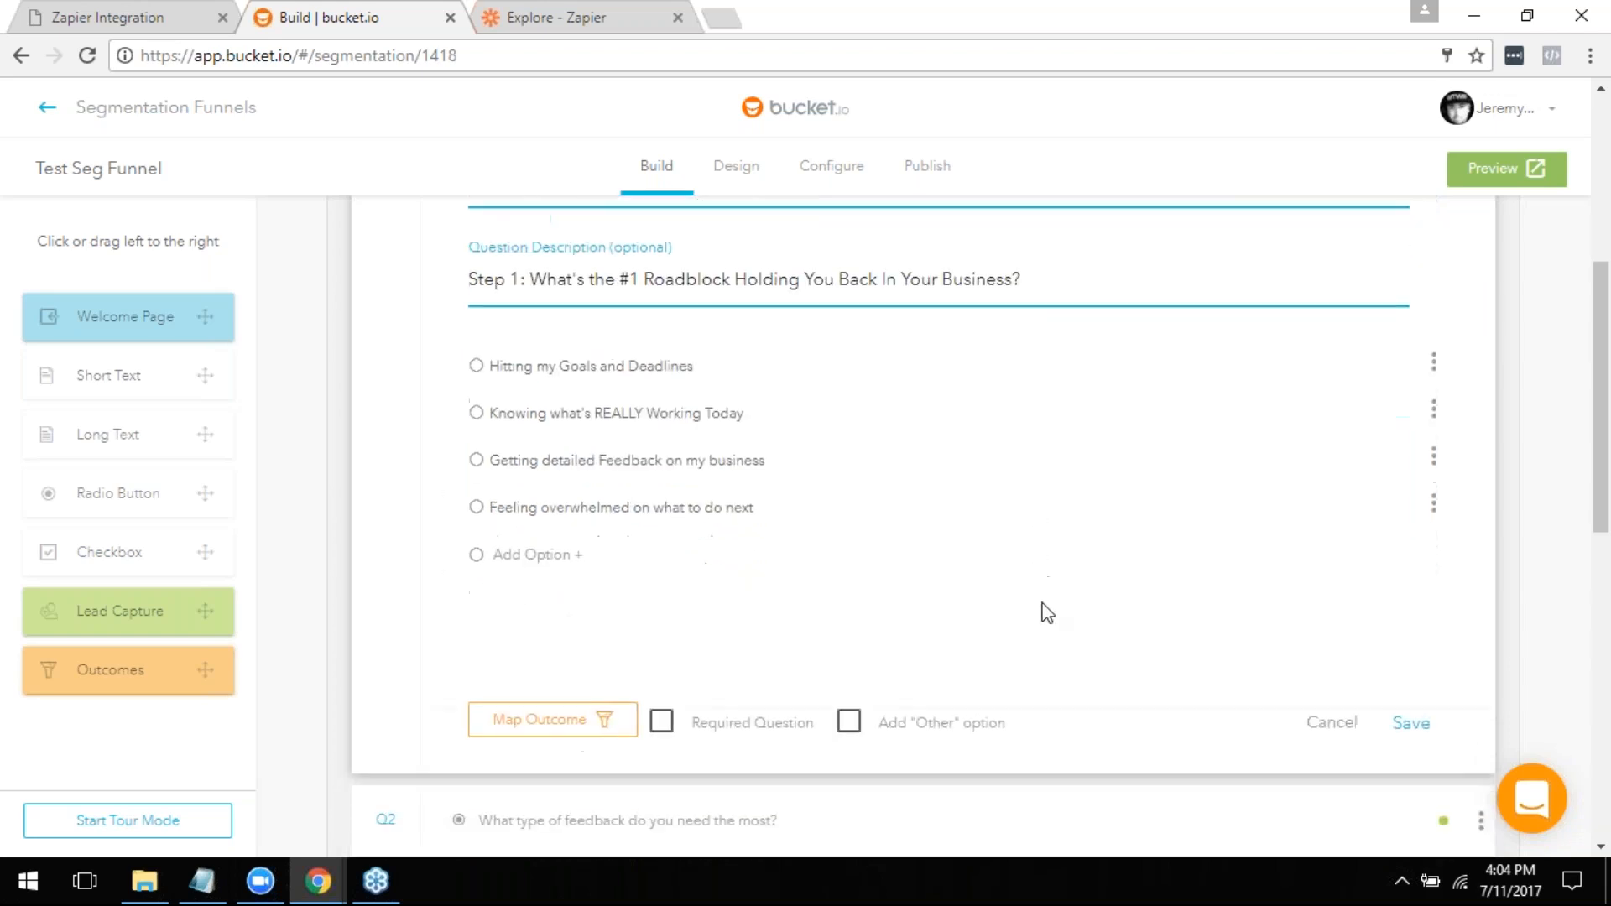
pyautogui.scroll(-3, 1049, 621)
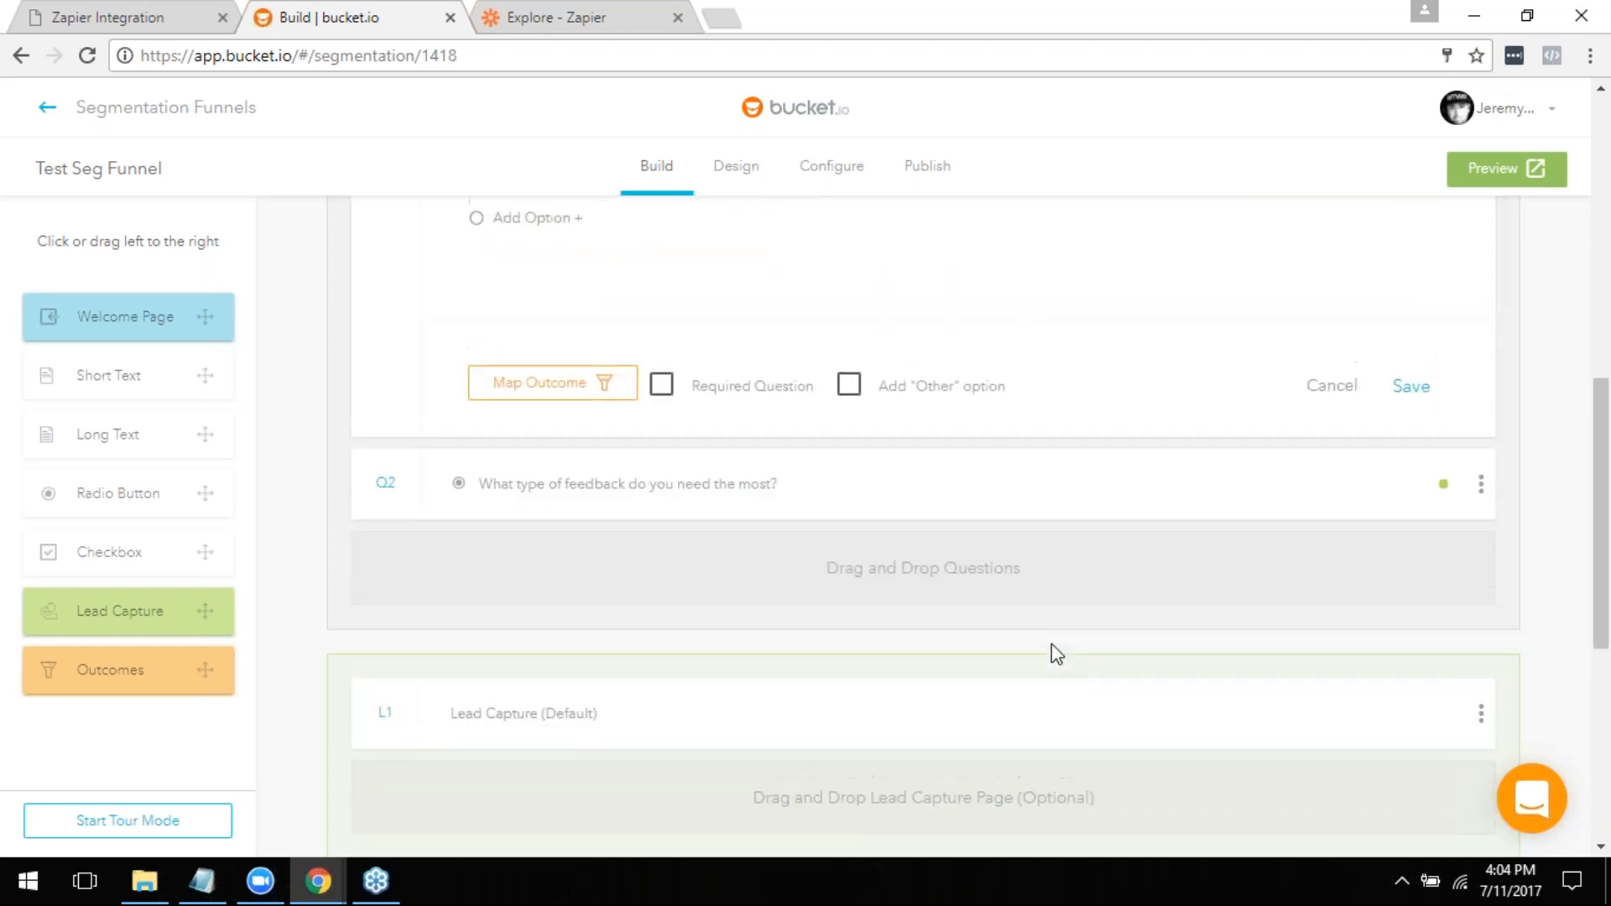
pyautogui.scroll(2, 1053, 646)
pyautogui.scroll(1, 1175, 596)
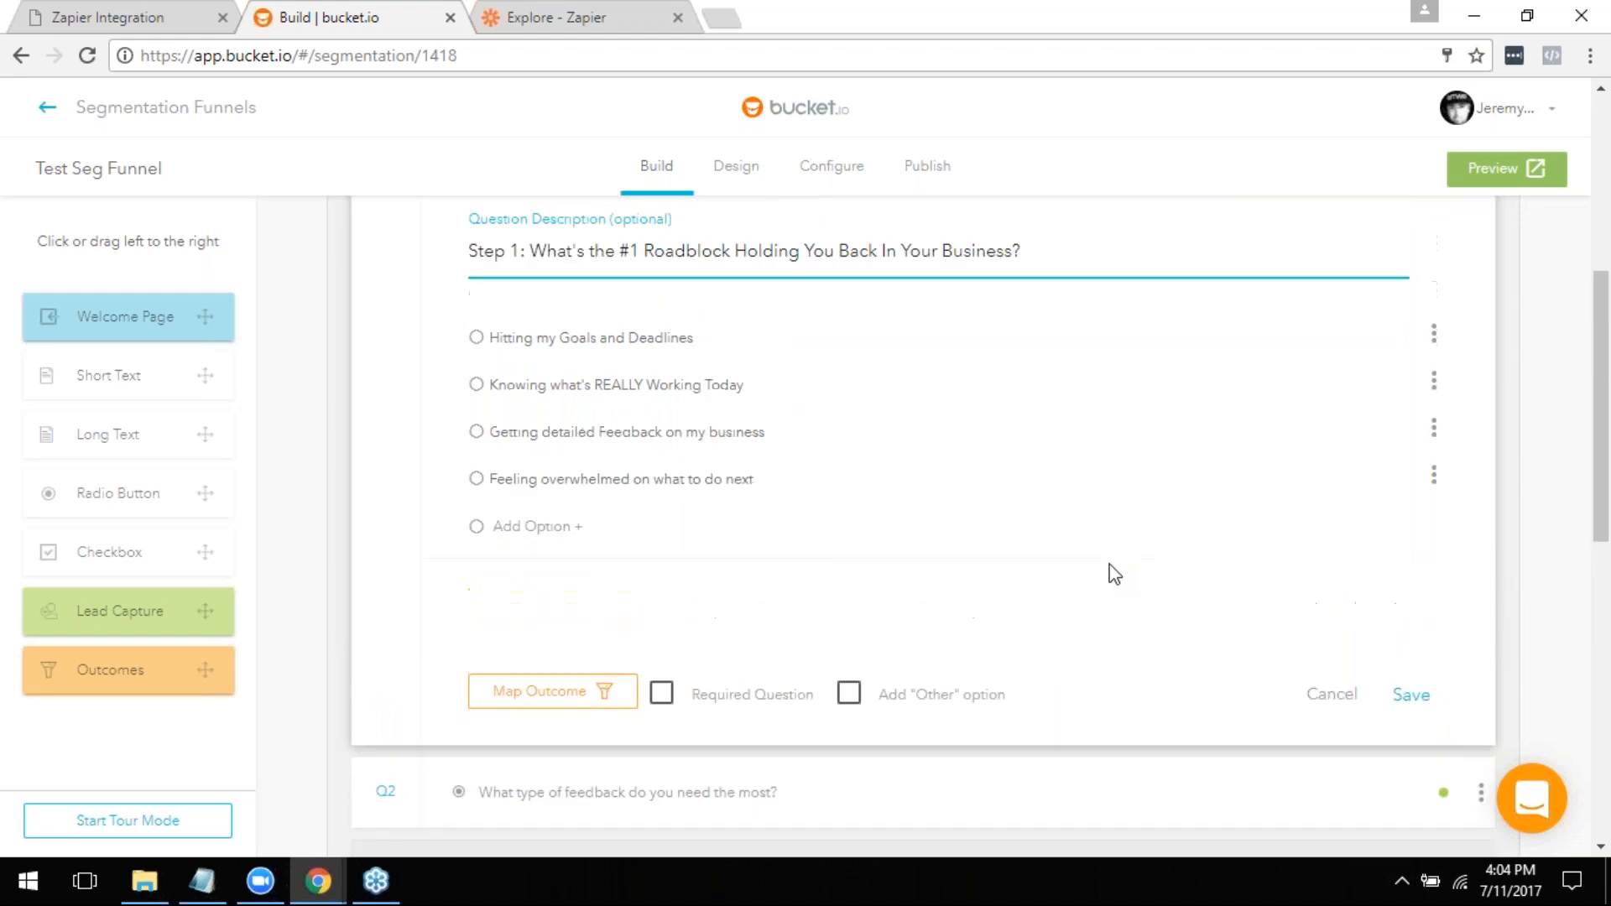
pyautogui.scroll(1, 1114, 575)
pyautogui.scroll(1, 641, 413)
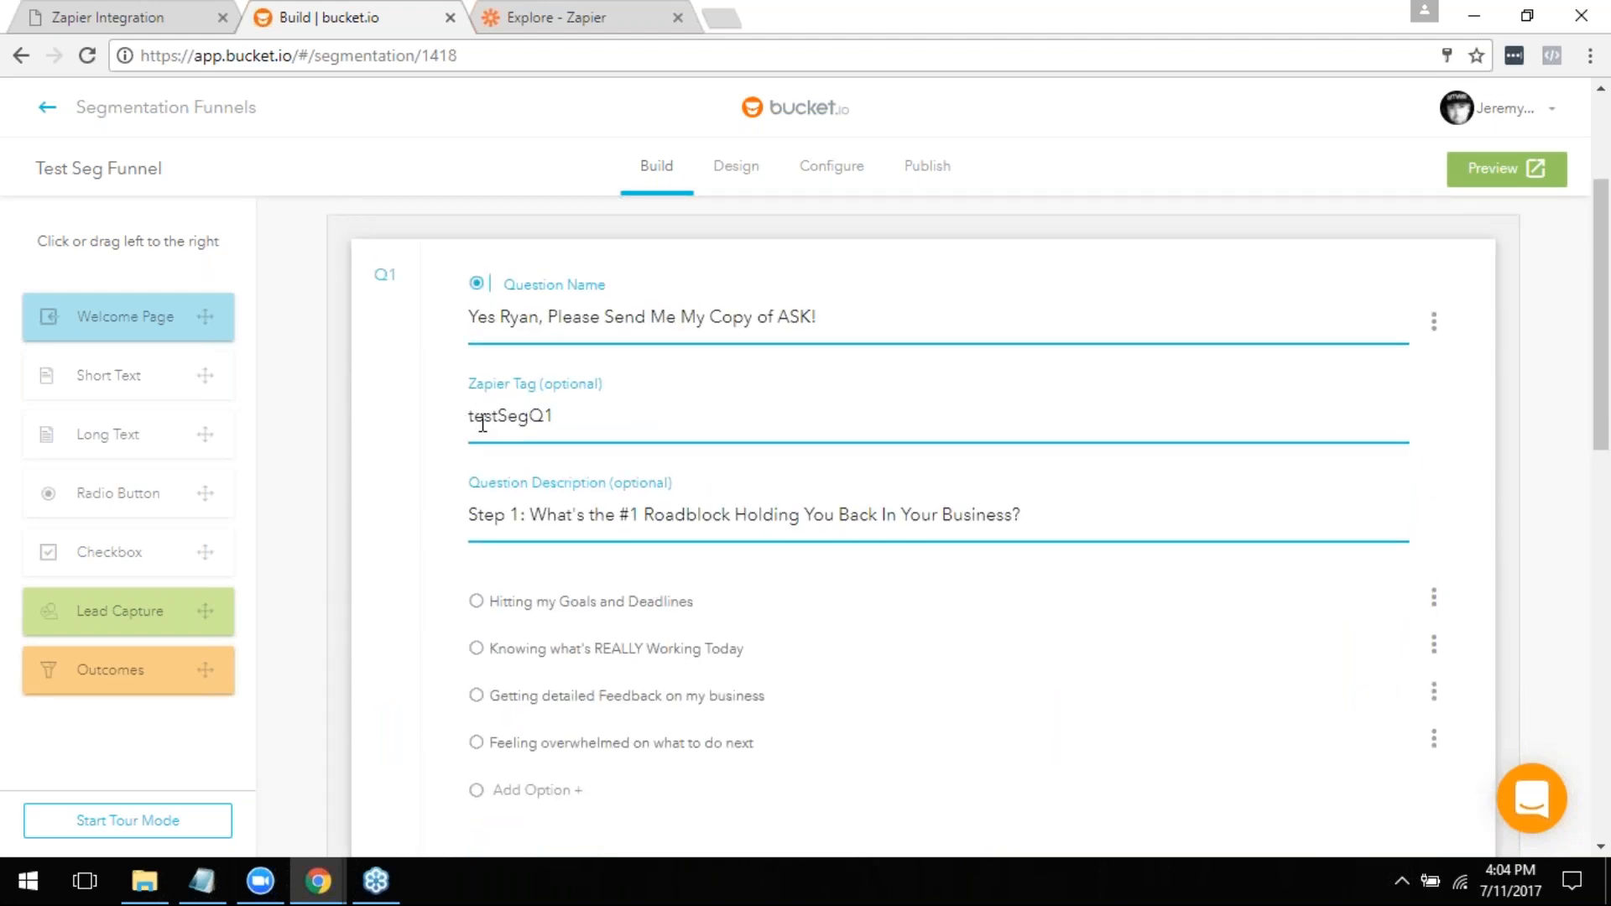
# - Review Q1's Zapier tag together with its answer options, and close the question without saving
pyautogui.click(602, 422)
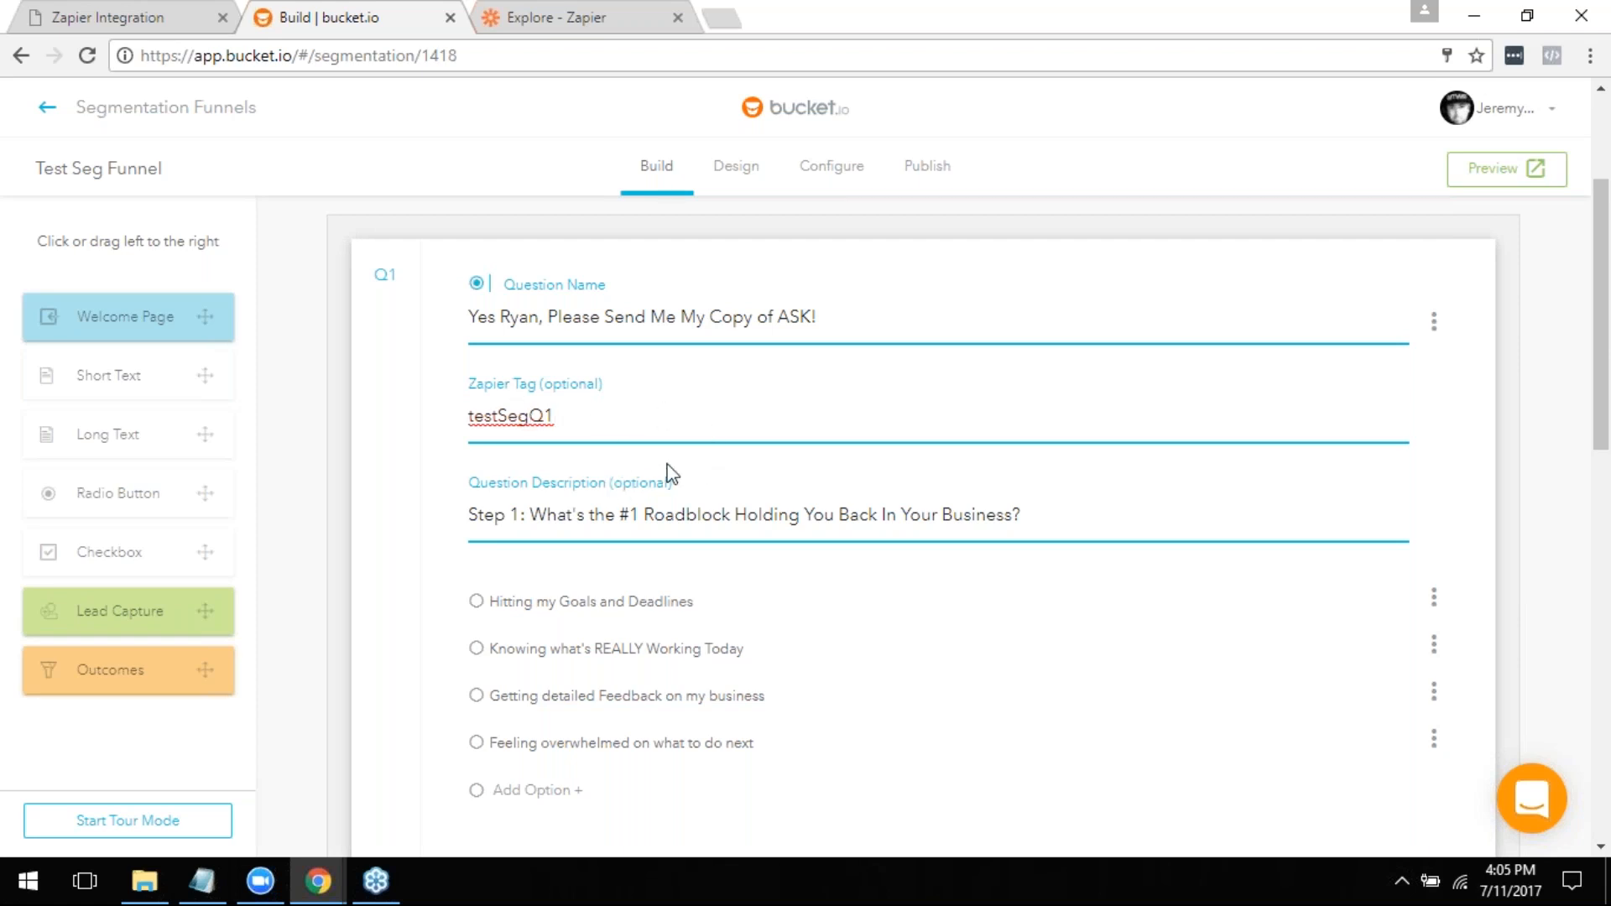
pyautogui.scroll(-2, 720, 579)
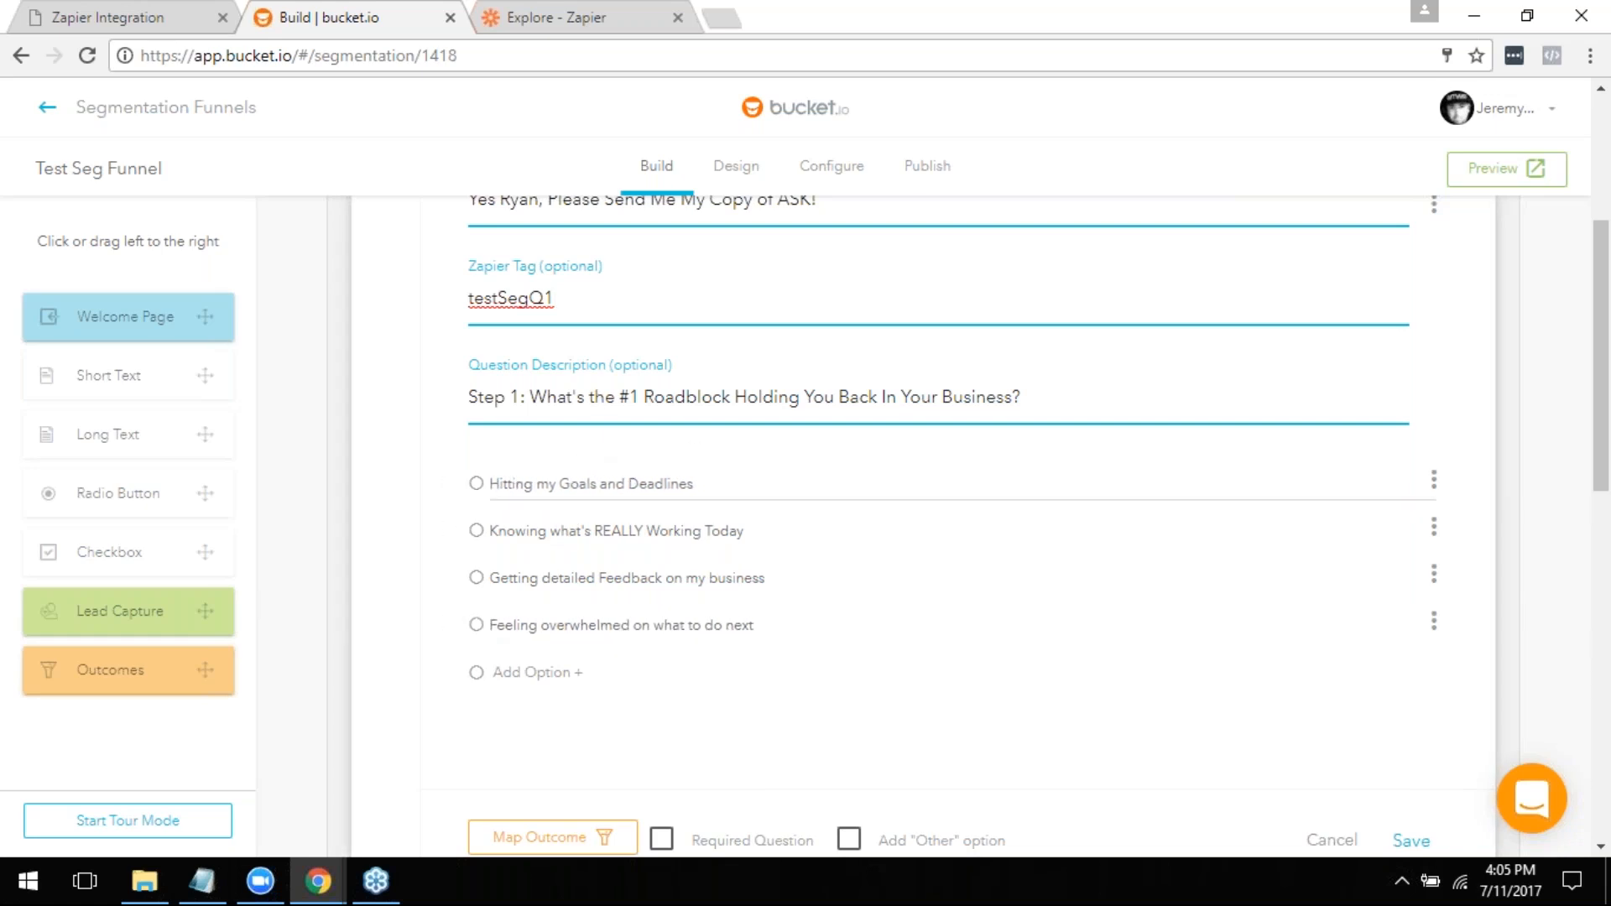
pyautogui.scroll(1, 474, 529)
pyautogui.scroll(2, 632, 601)
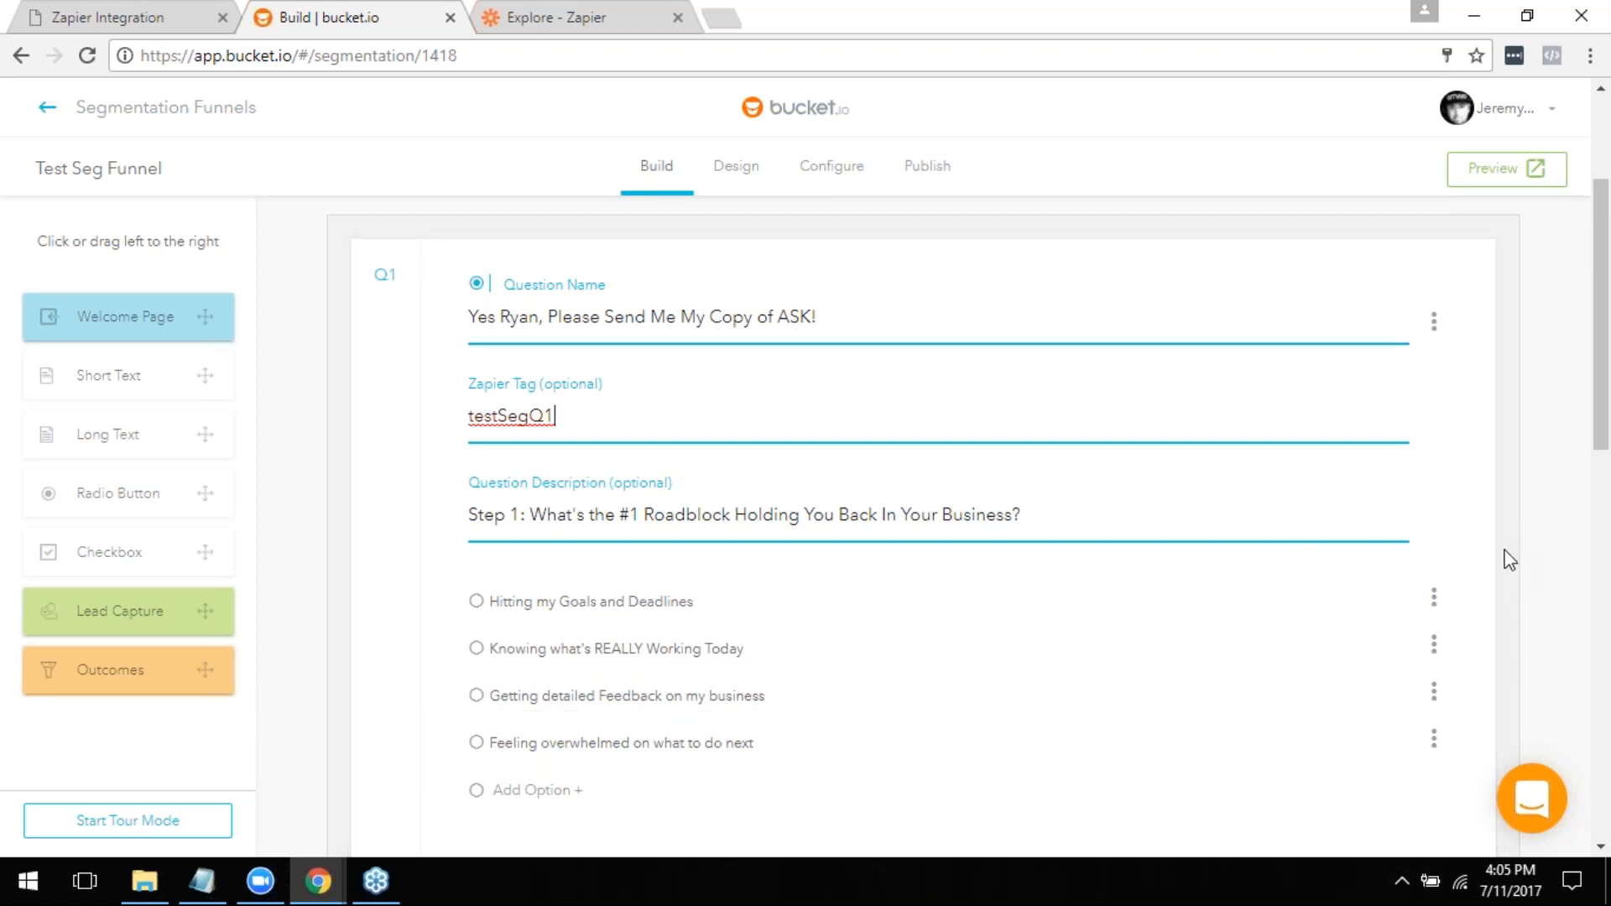
pyautogui.scroll(-3, 1511, 561)
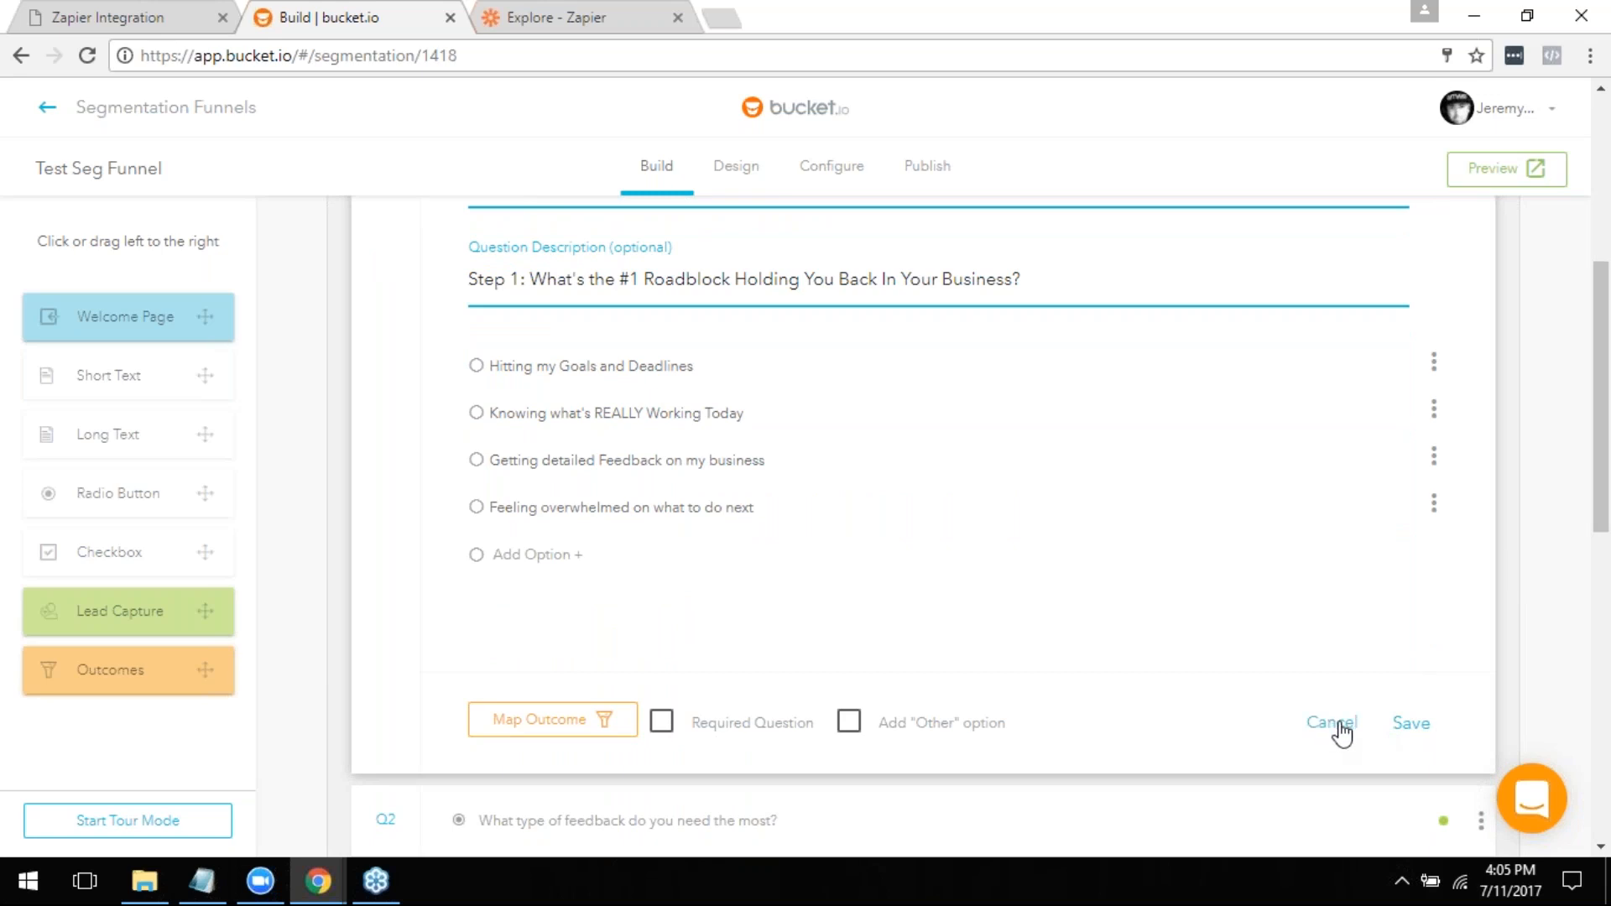
pyautogui.scroll(1, 1340, 725)
pyautogui.scroll(-1, 1342, 731)
pyautogui.click(1326, 728)
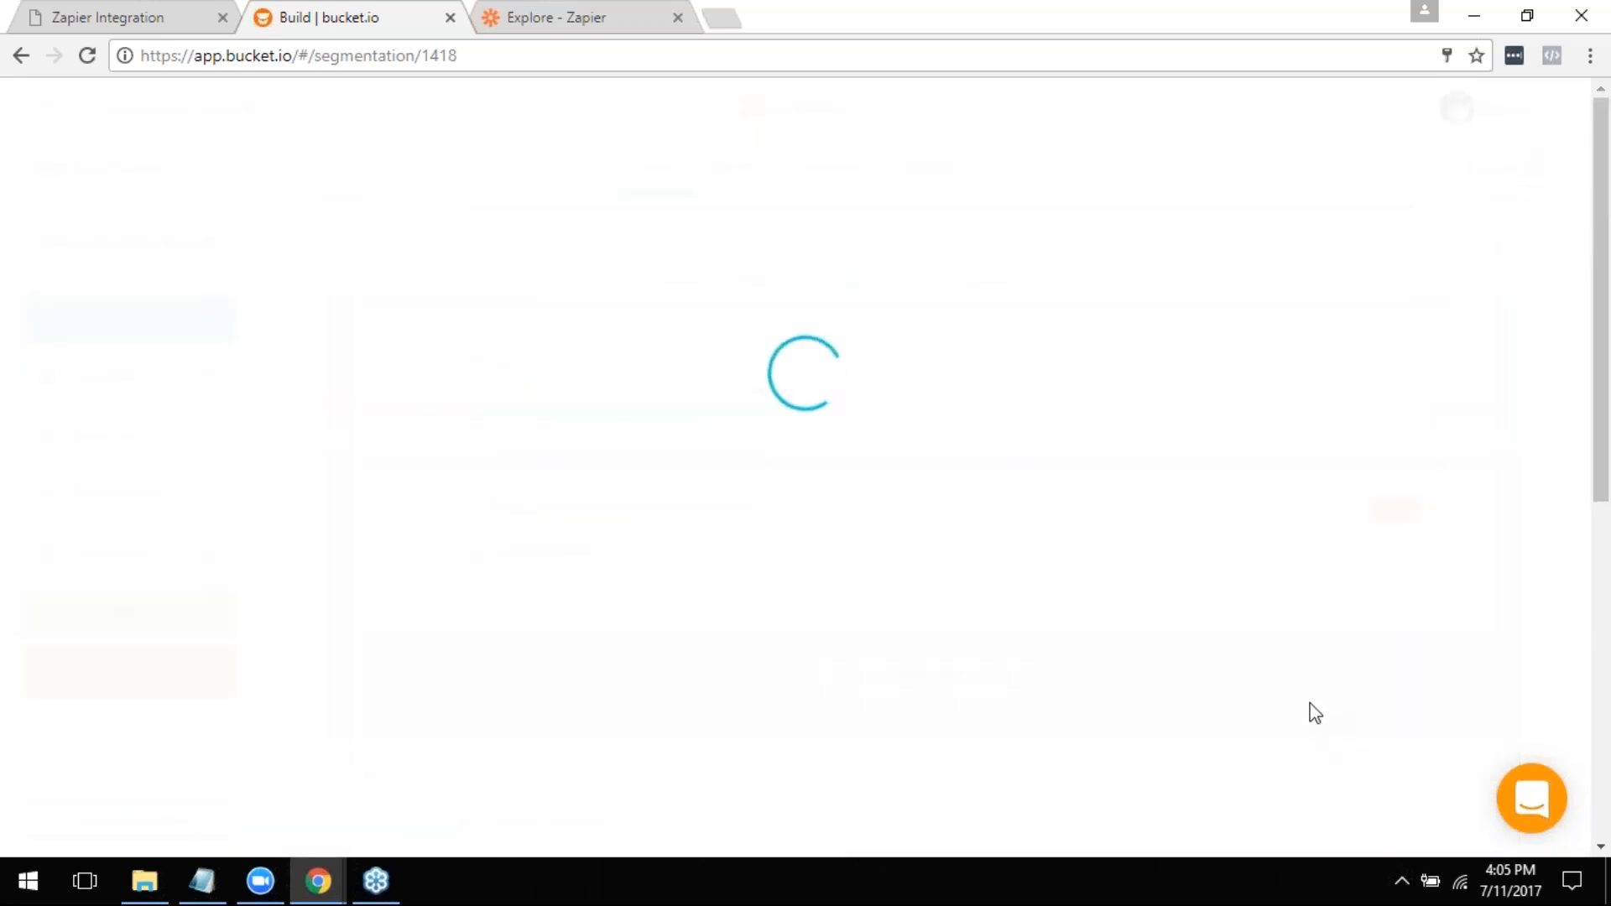
# - Open question Q2, "What type of feedback do you need the most?", at its Zapier tag field
pyautogui.click(877, 625)
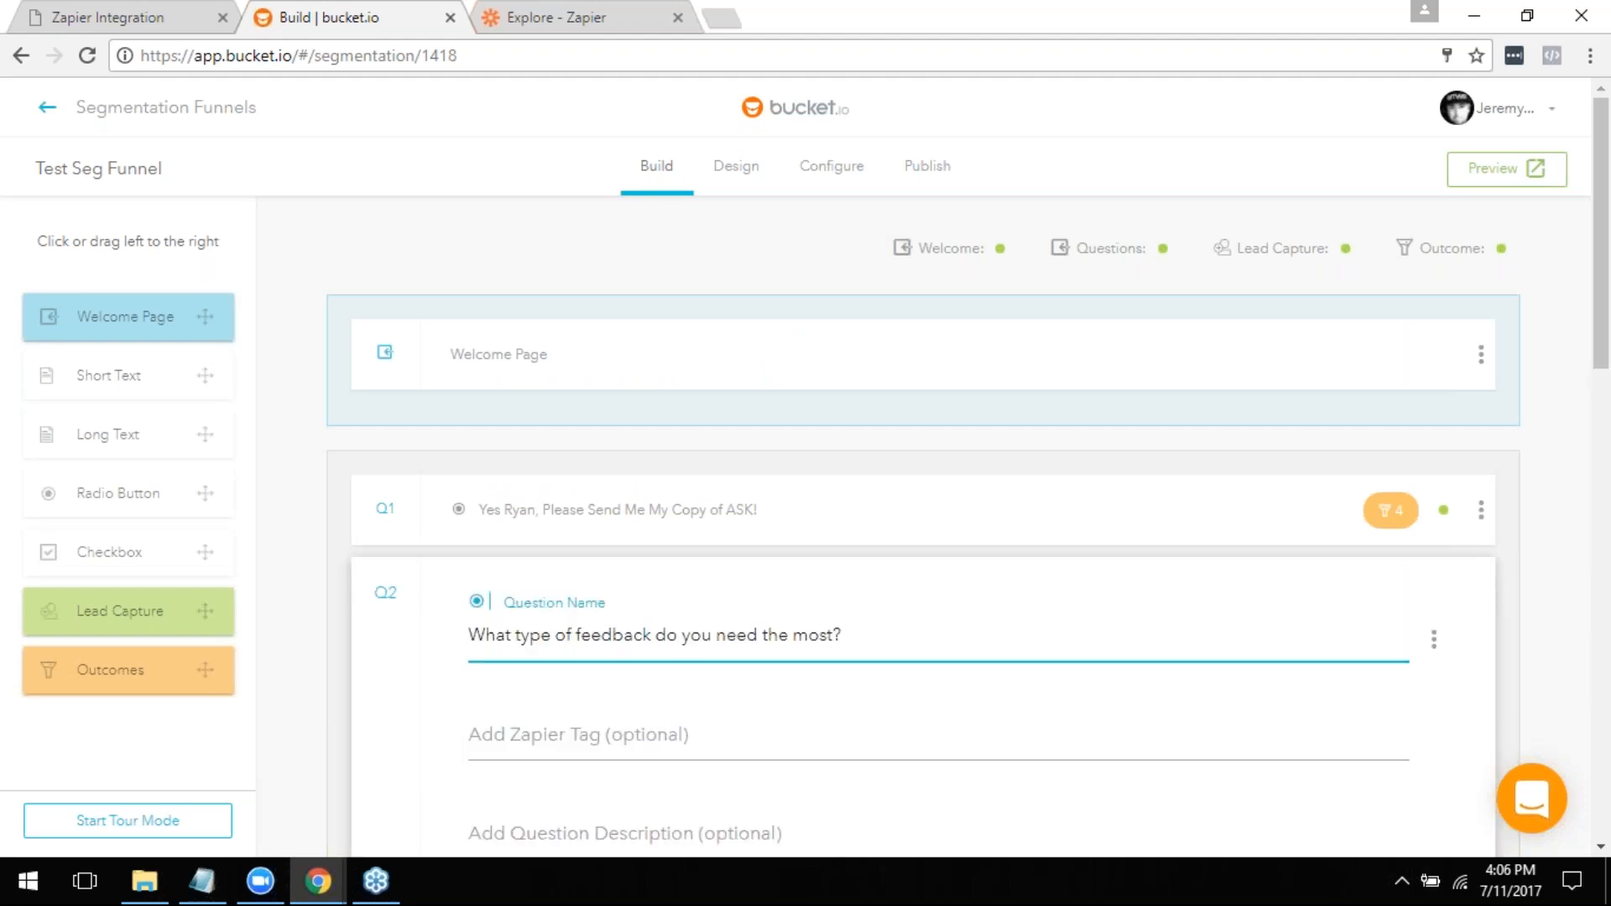
pyautogui.scroll(-4, 839, 655)
pyautogui.click(605, 362)
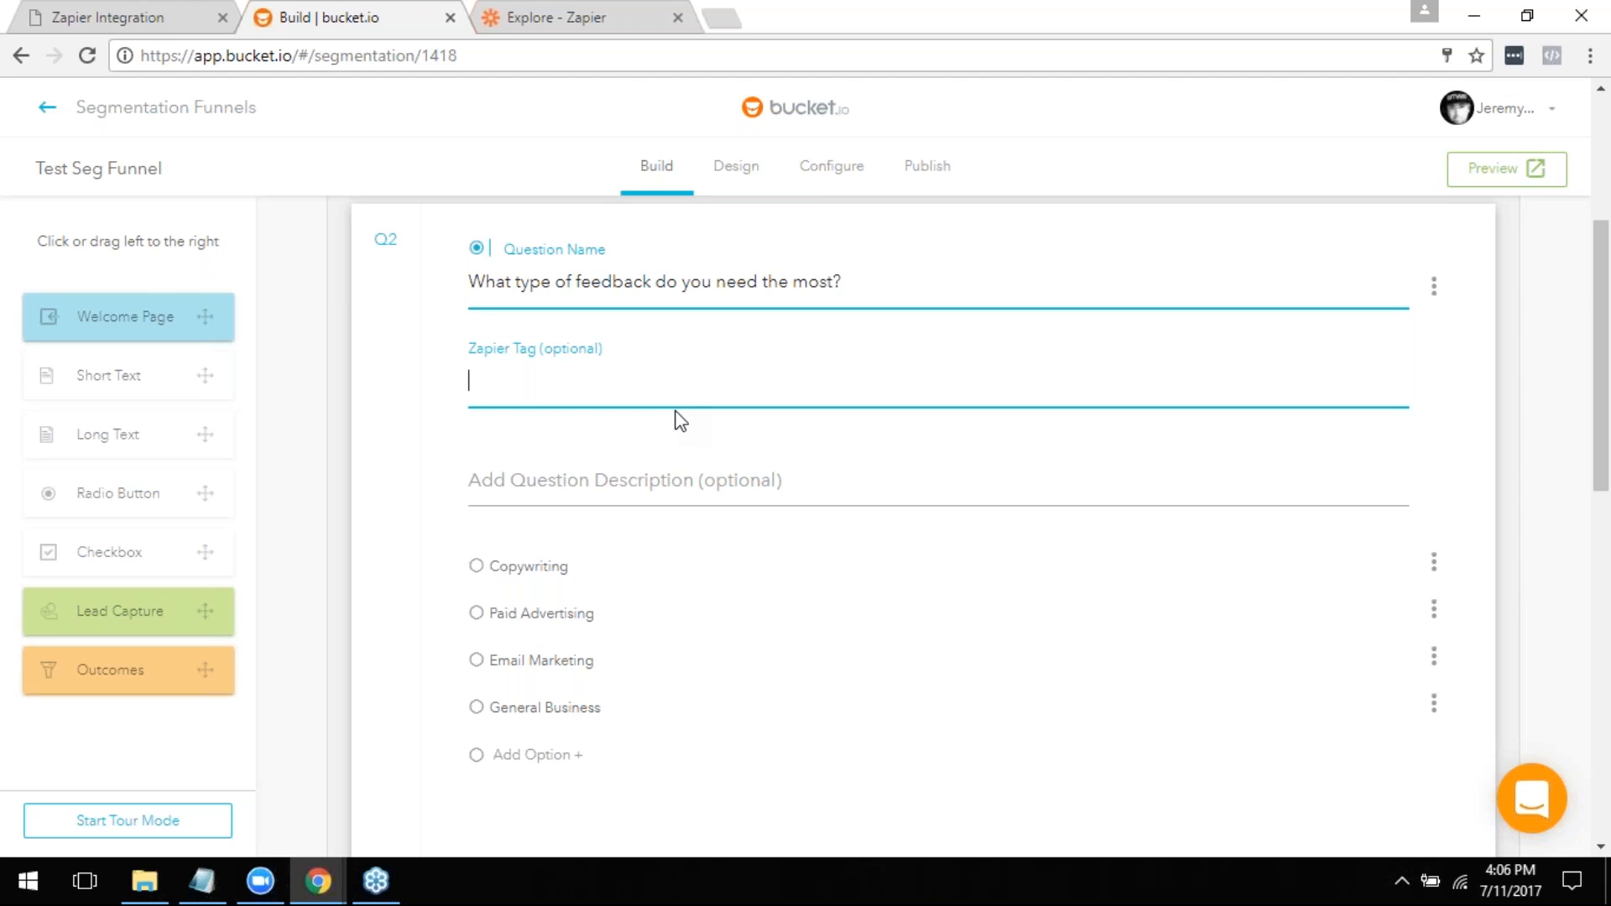
# - Reopen question Q1 and change its Zapier tag to testSegRoadblock
pyautogui.scroll(2, 692, 461)
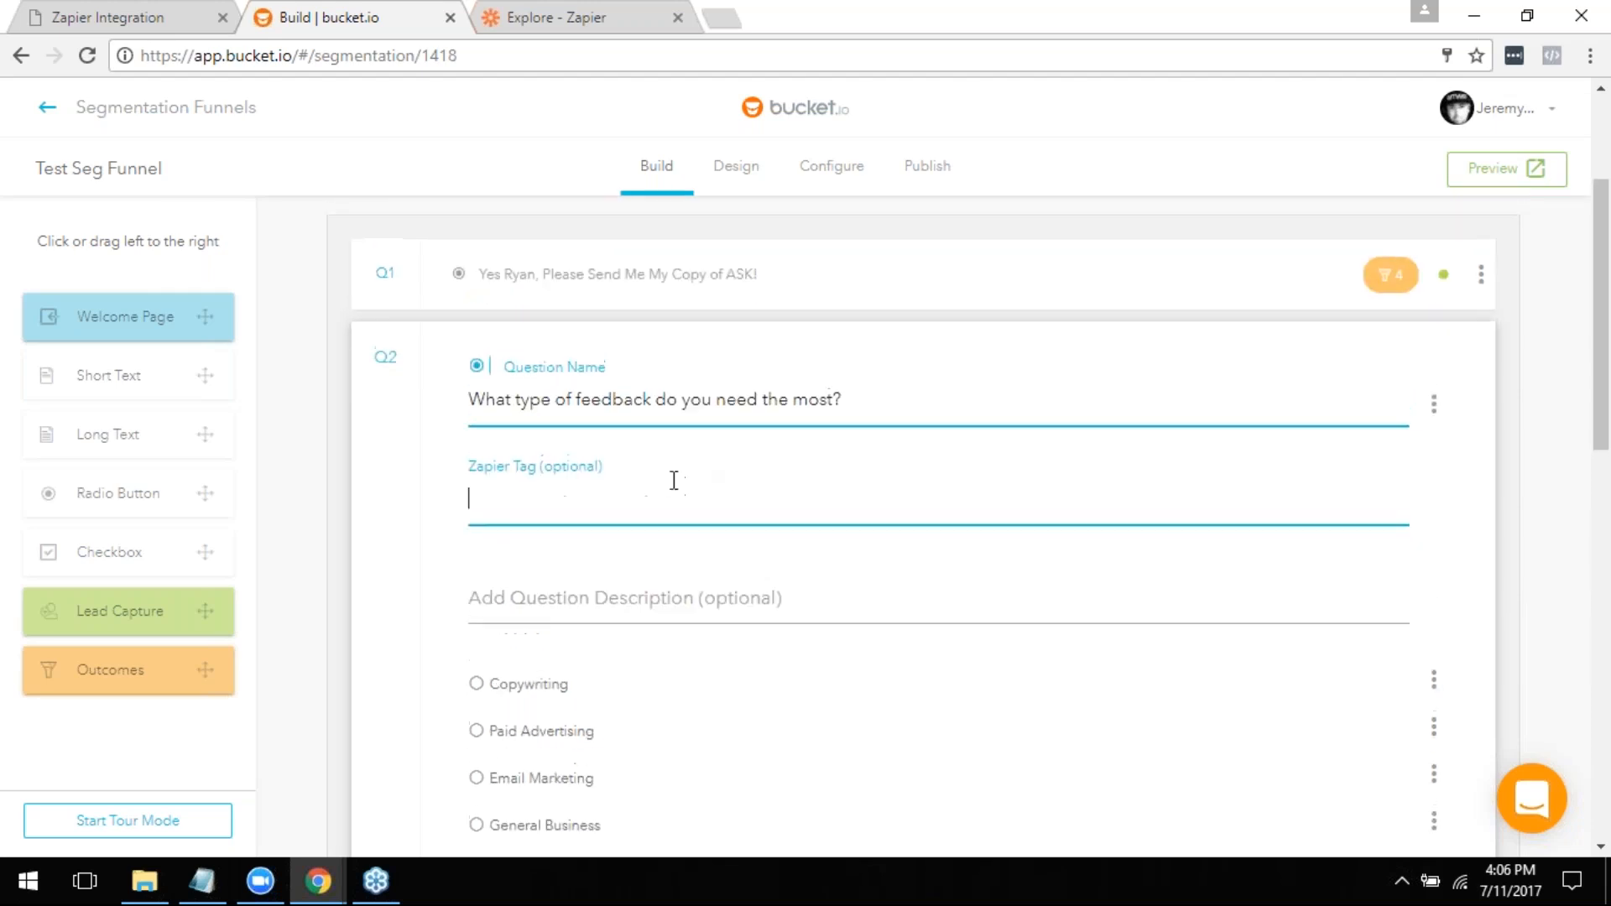
pyautogui.click(653, 406)
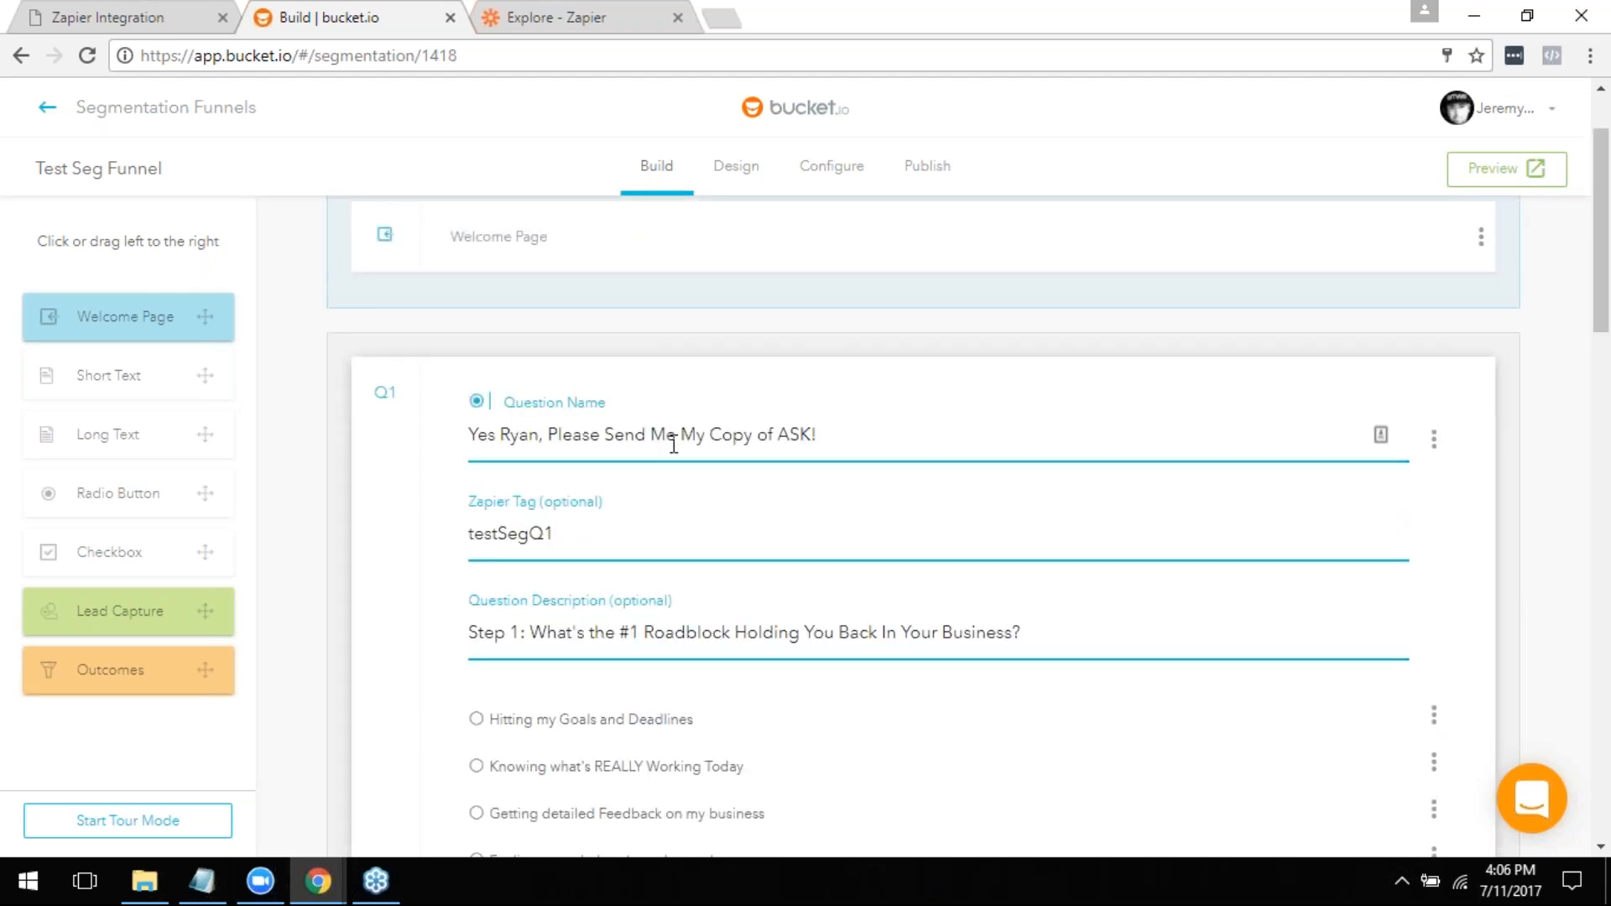
pyautogui.click(561, 533)
pyautogui.press('BackSpace')
pyautogui.press('BackSpace')
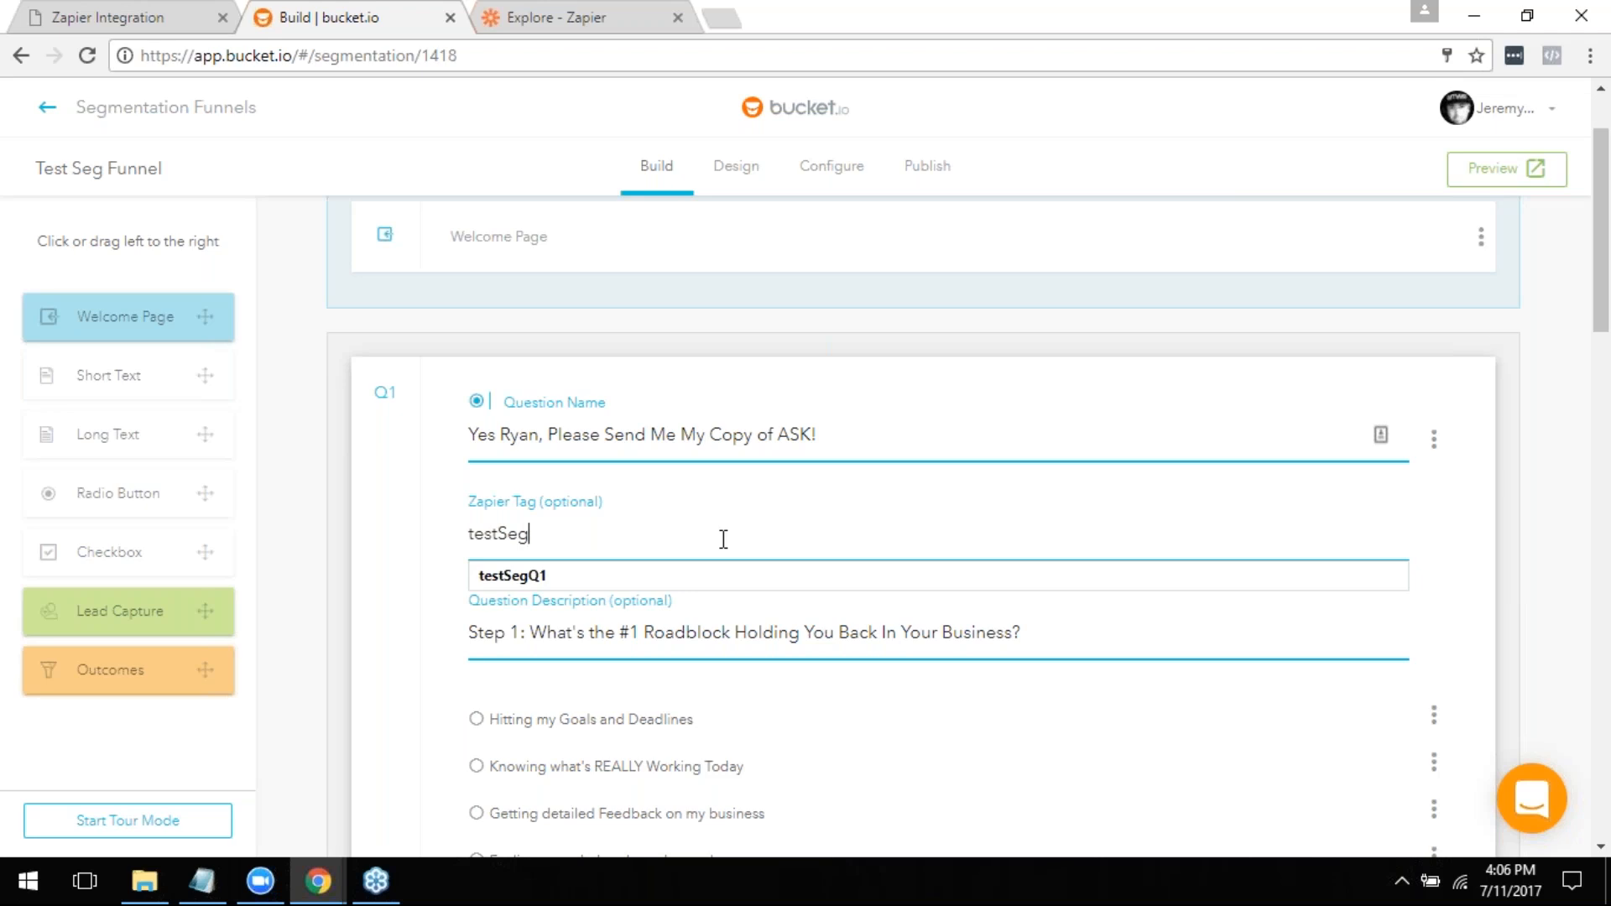
pyautogui.write('Roadblock')
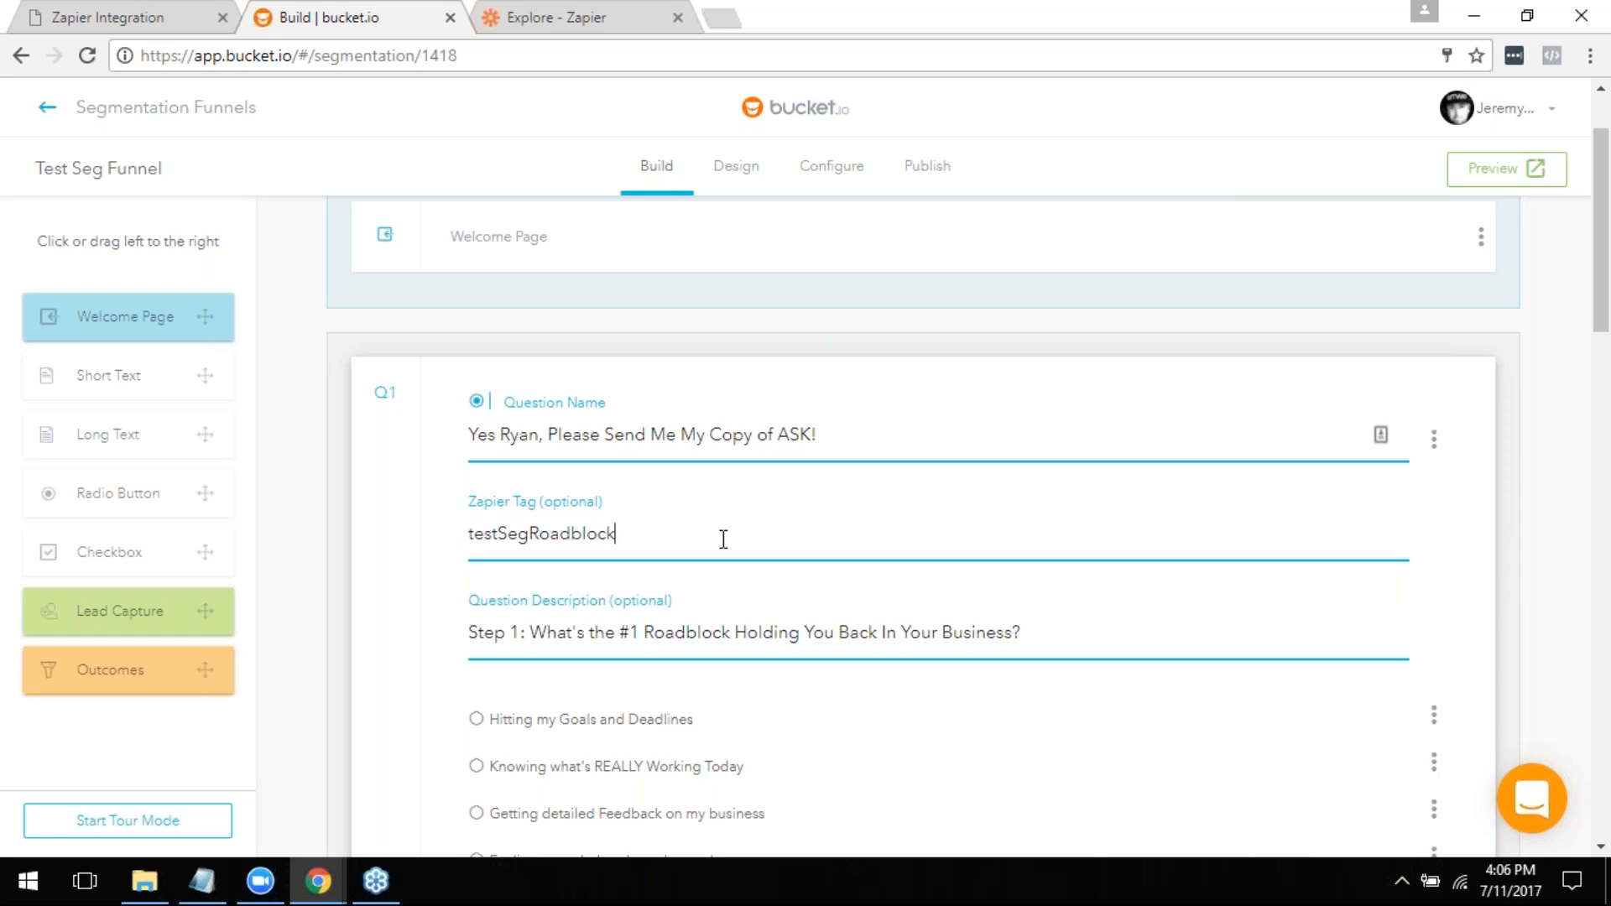
# - Change question Q1's Zapier tag to testSegQ1 and save the question
pyautogui.keyDown('shift'); pyautogui.click(532, 538); pyautogui.keyUp('shift')
pyautogui.write('Q1')
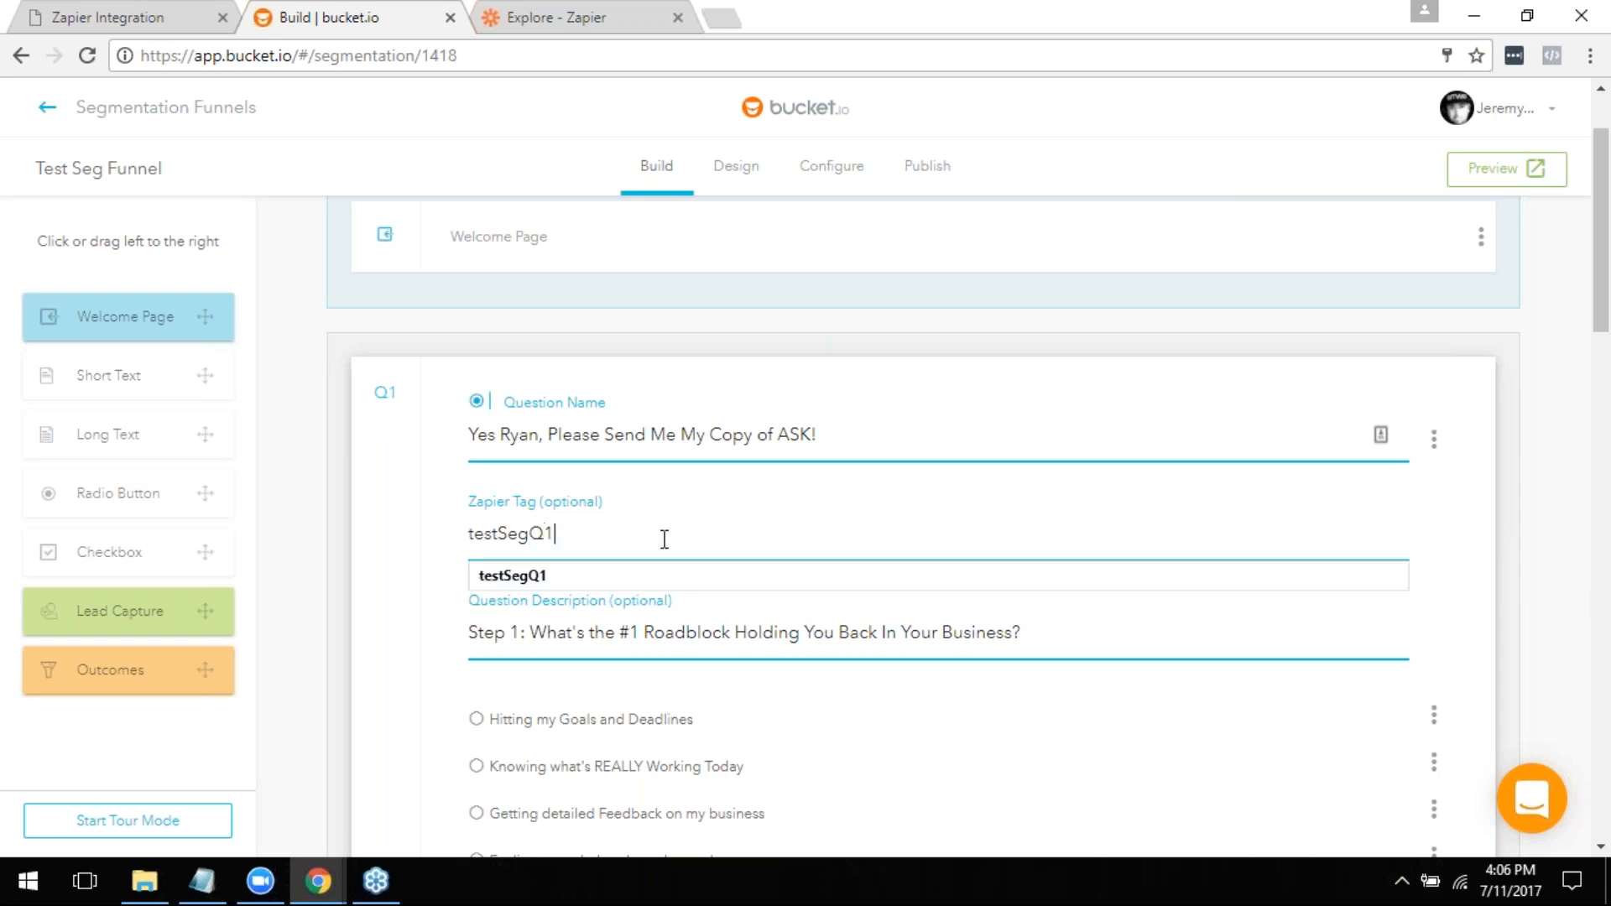
pyautogui.click(1525, 486)
pyautogui.scroll(-5, 1293, 648)
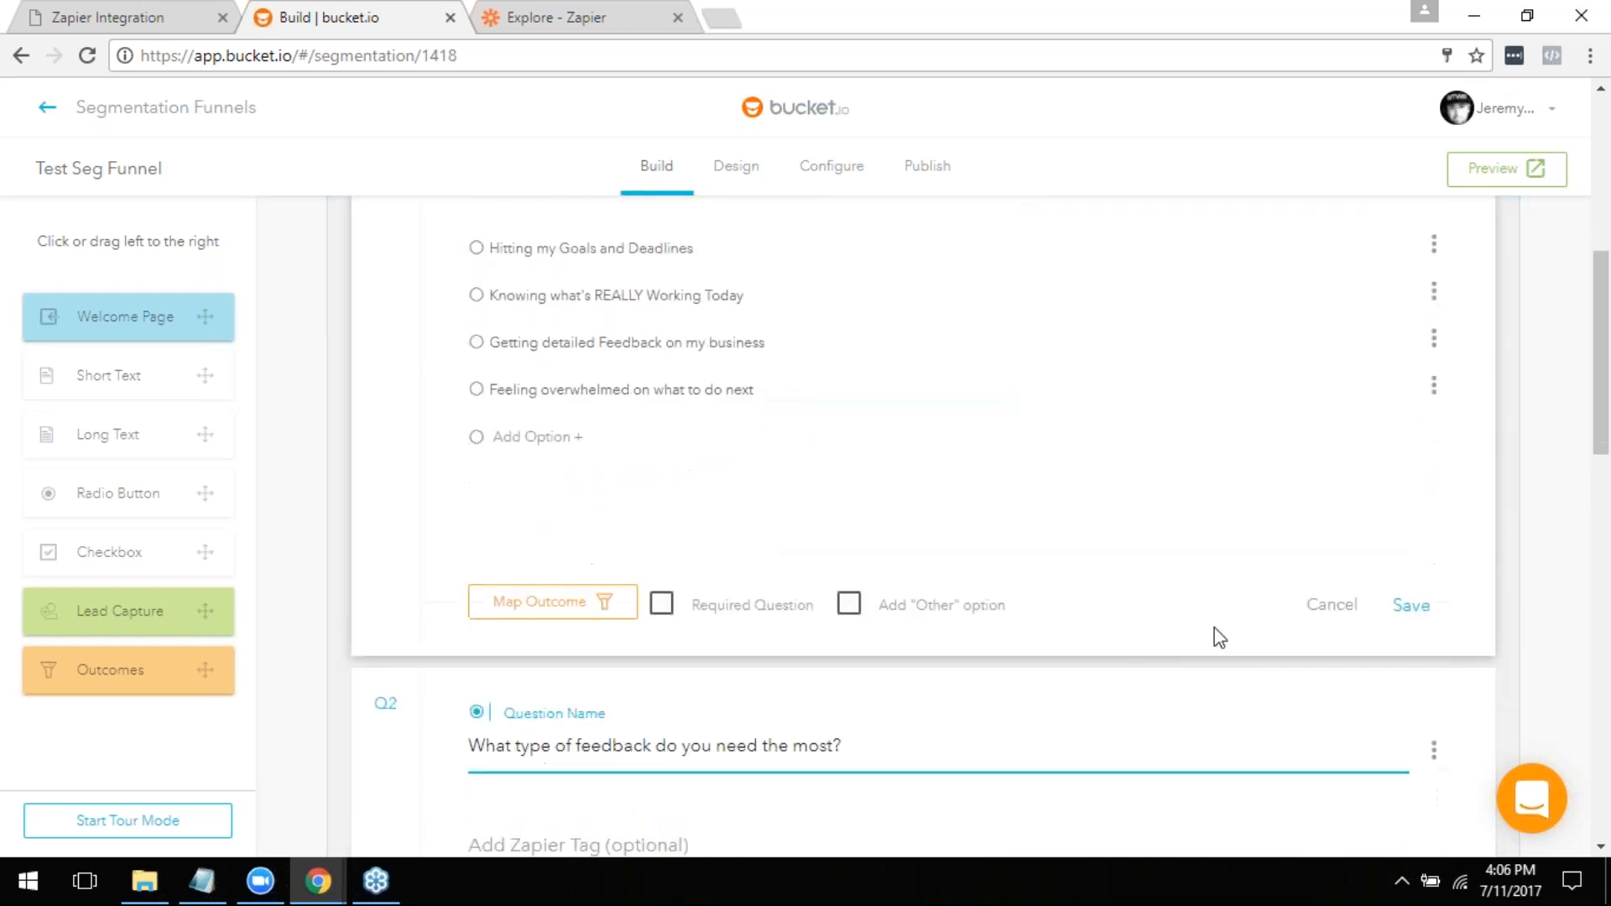
pyautogui.click(1414, 610)
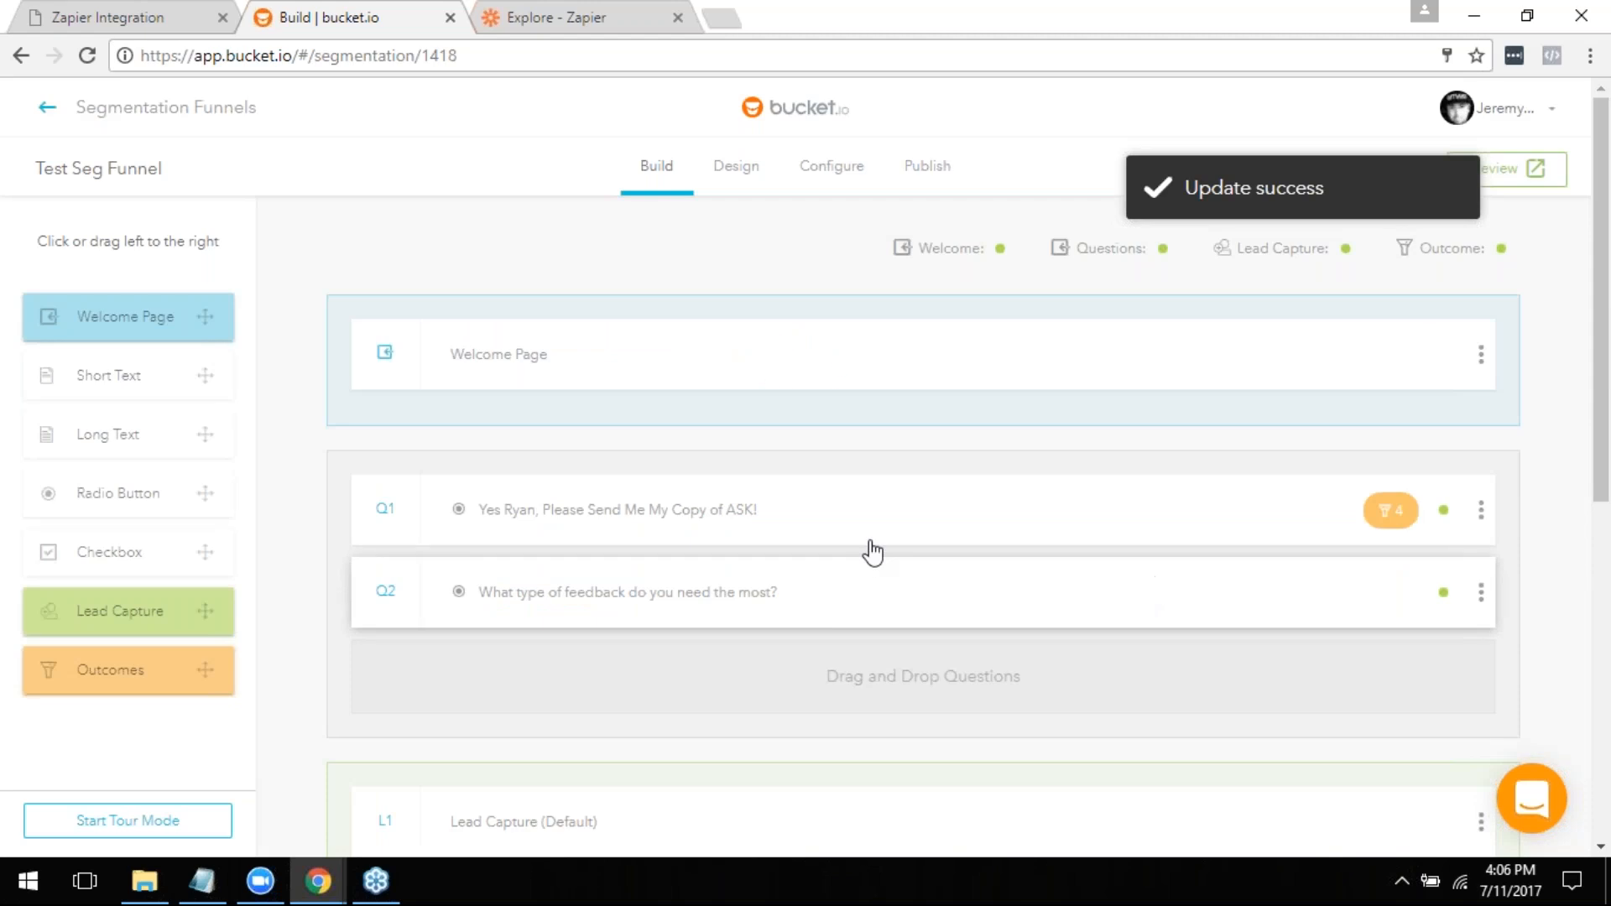
# - Review question Q2's empty Zapier tag and description fields and its answer options, and close it without saving
pyautogui.click(740, 621)
pyautogui.scroll(-3, 878, 643)
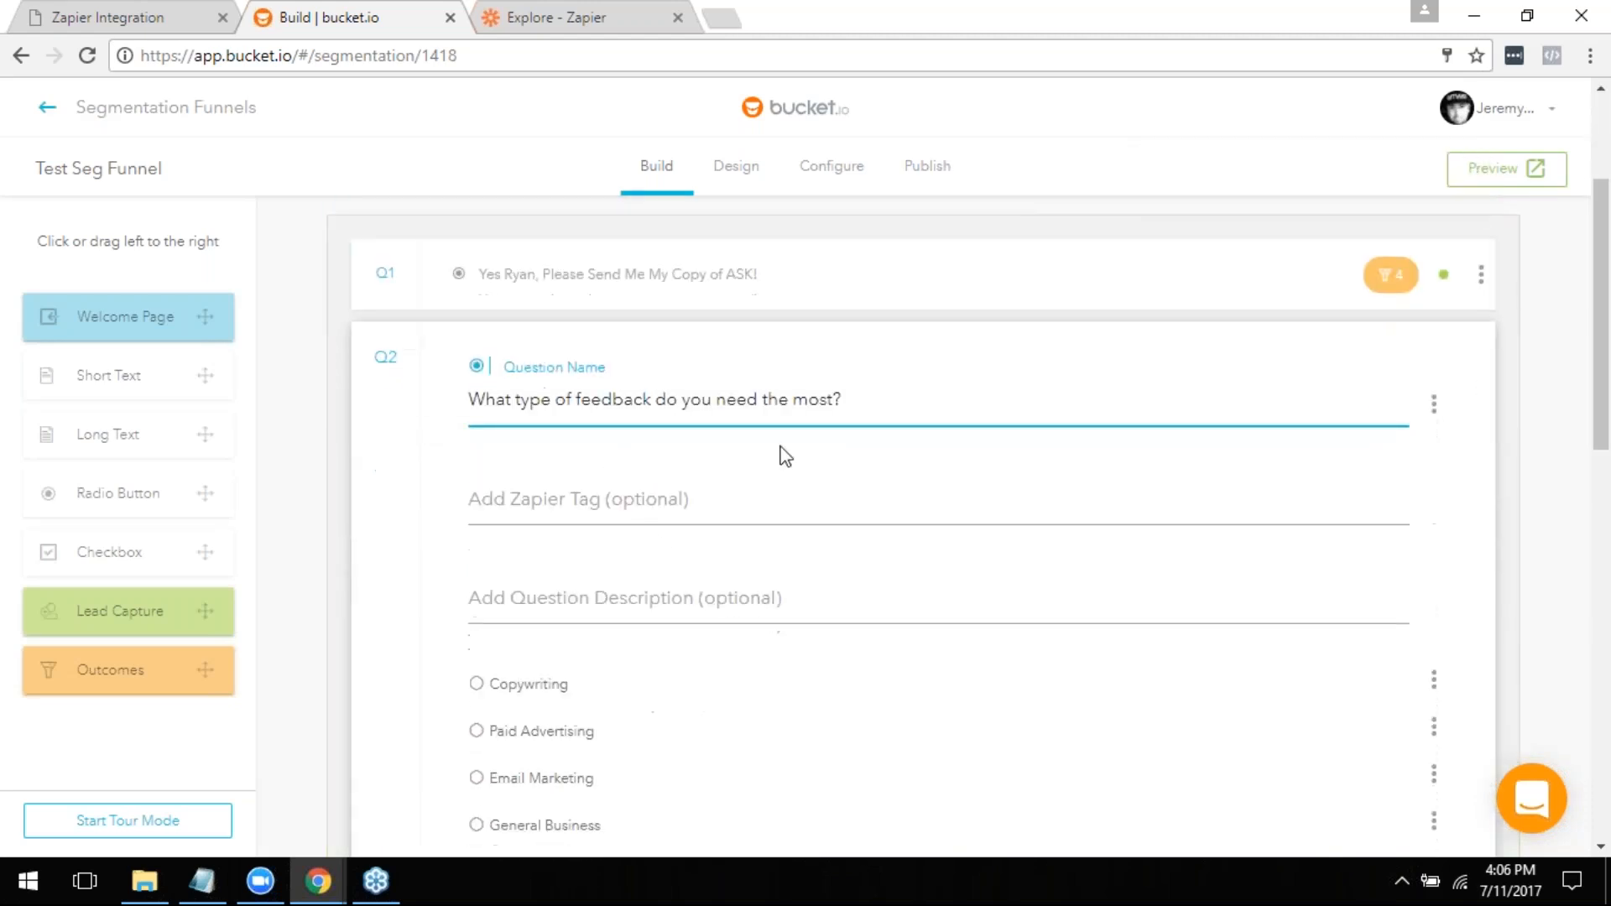
pyautogui.scroll(-4, 1244, 455)
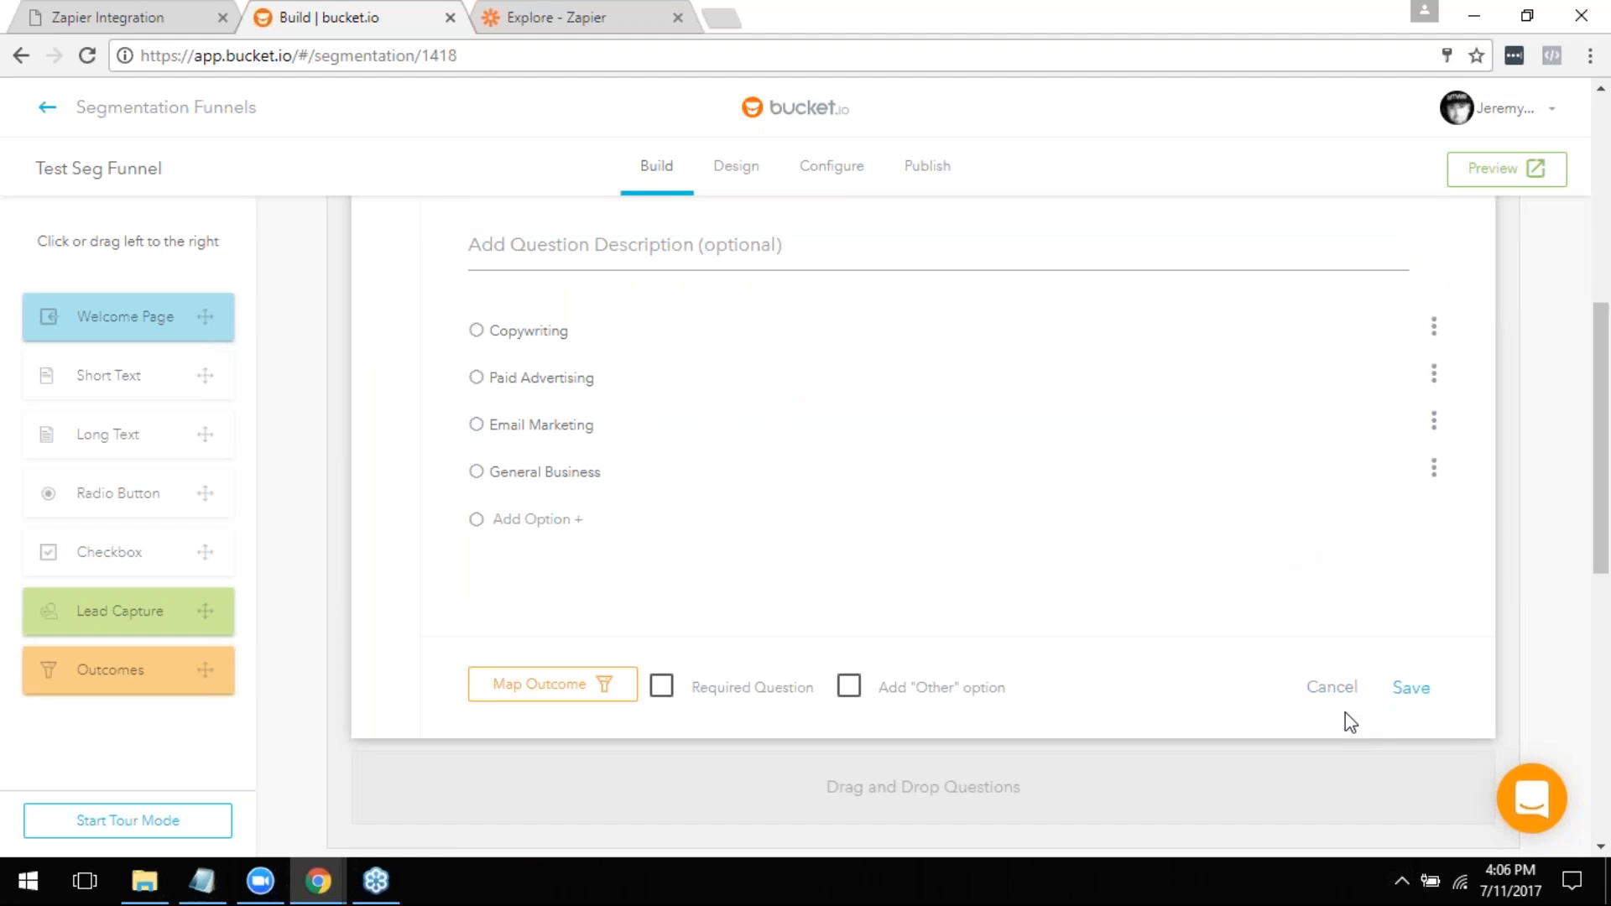
pyautogui.click(1340, 684)
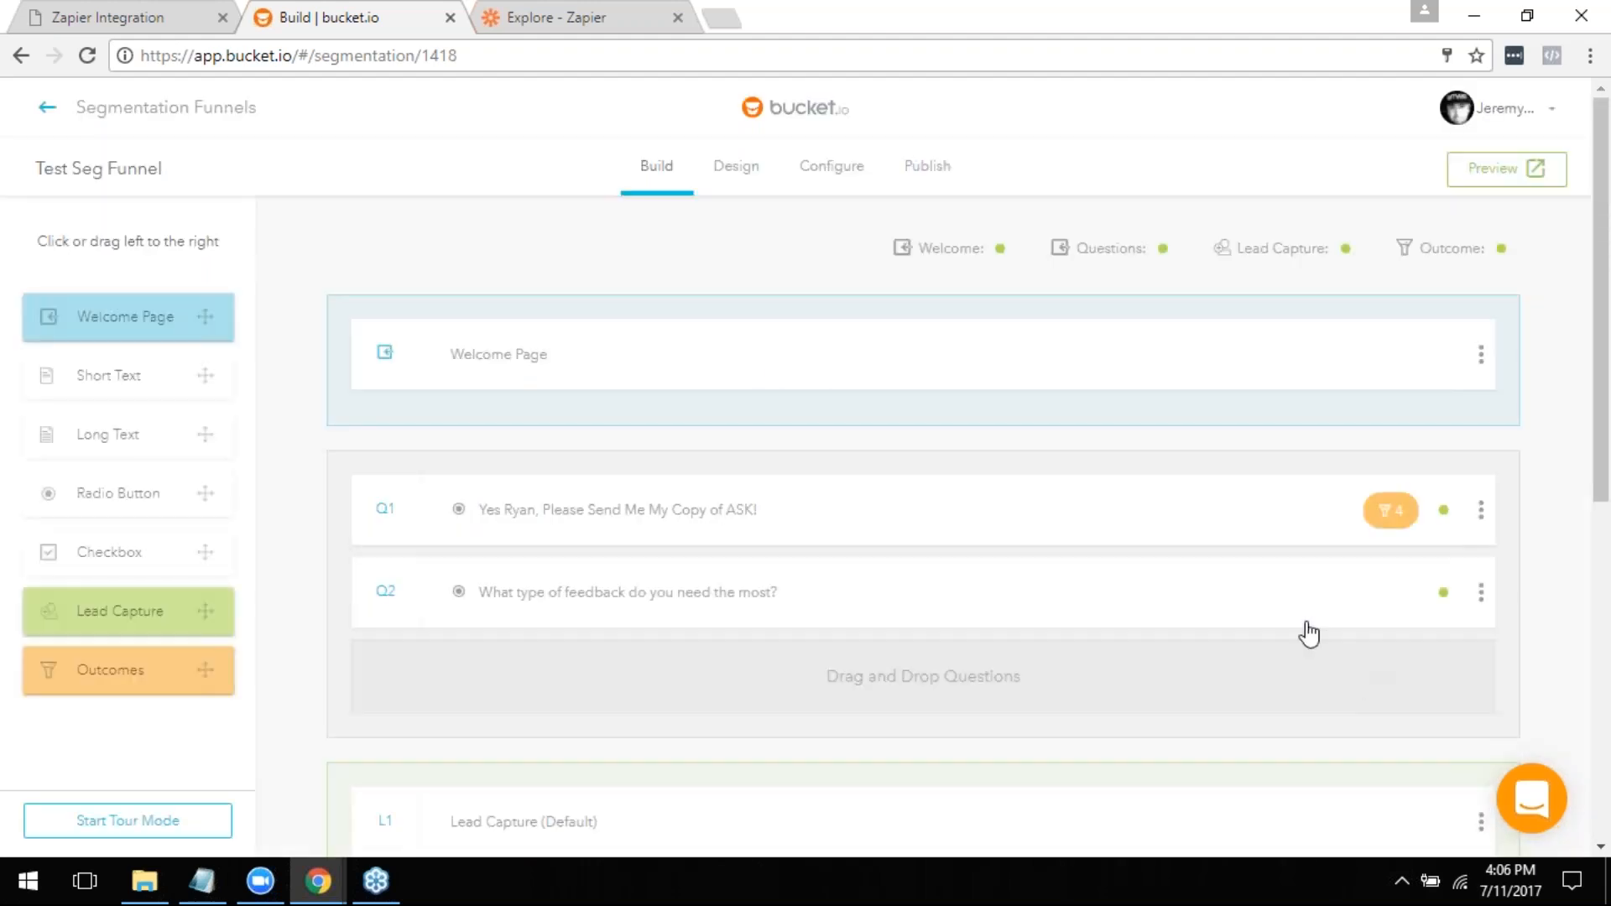
# - Delete question Q2, "What type of feedback do you need the most?", from the funnel
pyautogui.click(1480, 593)
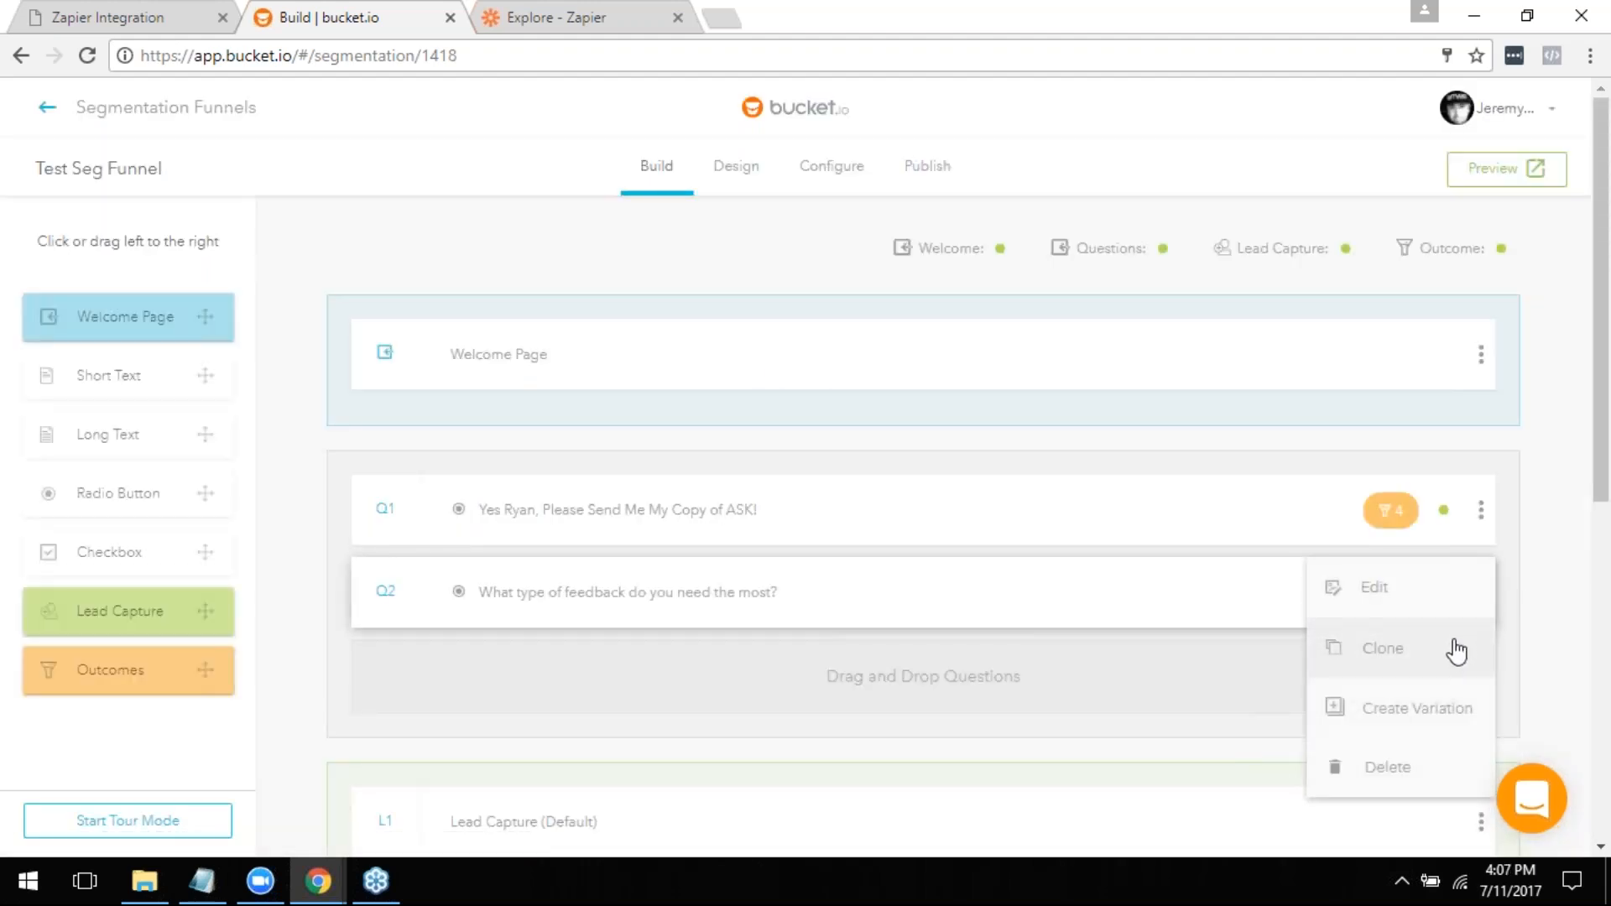
pyautogui.click(1381, 793)
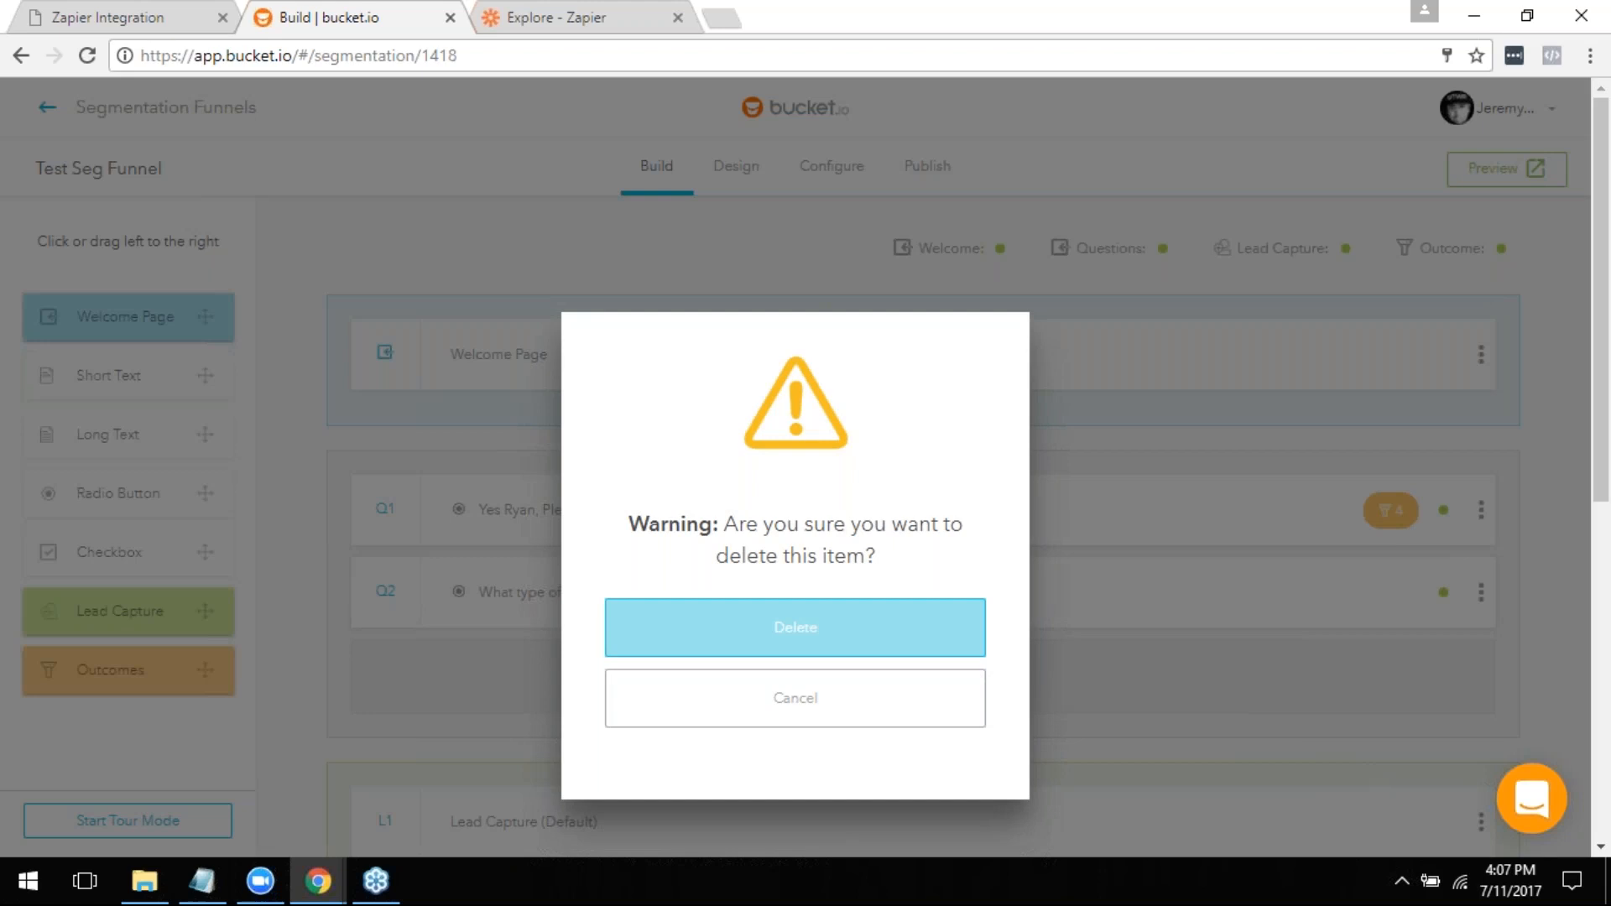
pyautogui.click(794, 625)
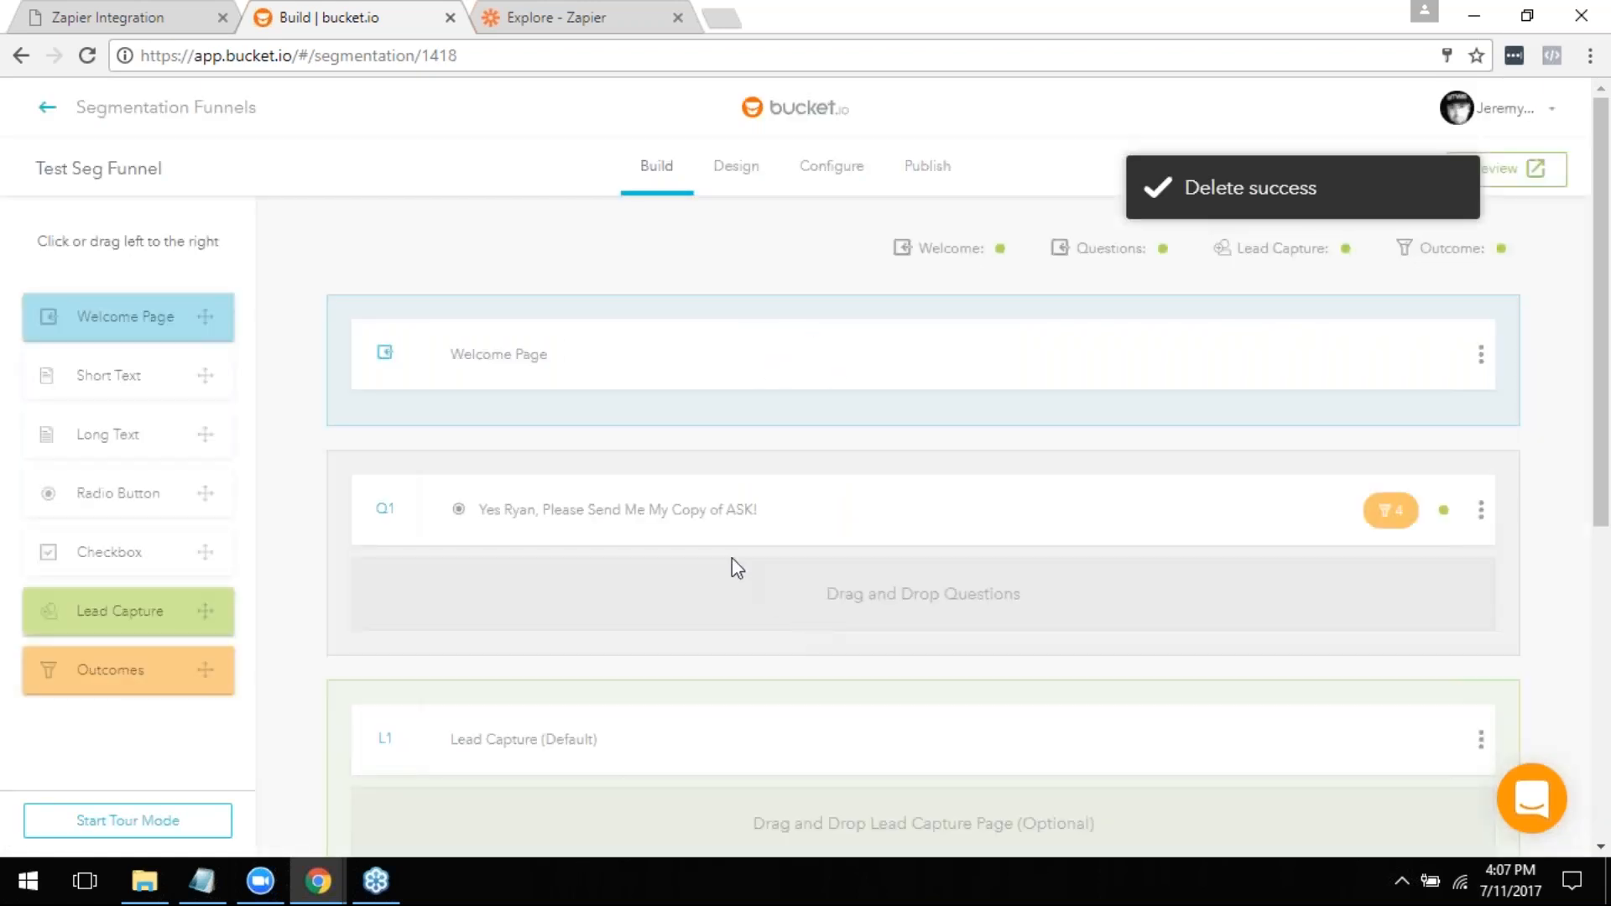
# - Open the Zapier integration settings in the Test Seg Funnel's configuration
pyautogui.scroll(-2, 748, 582)
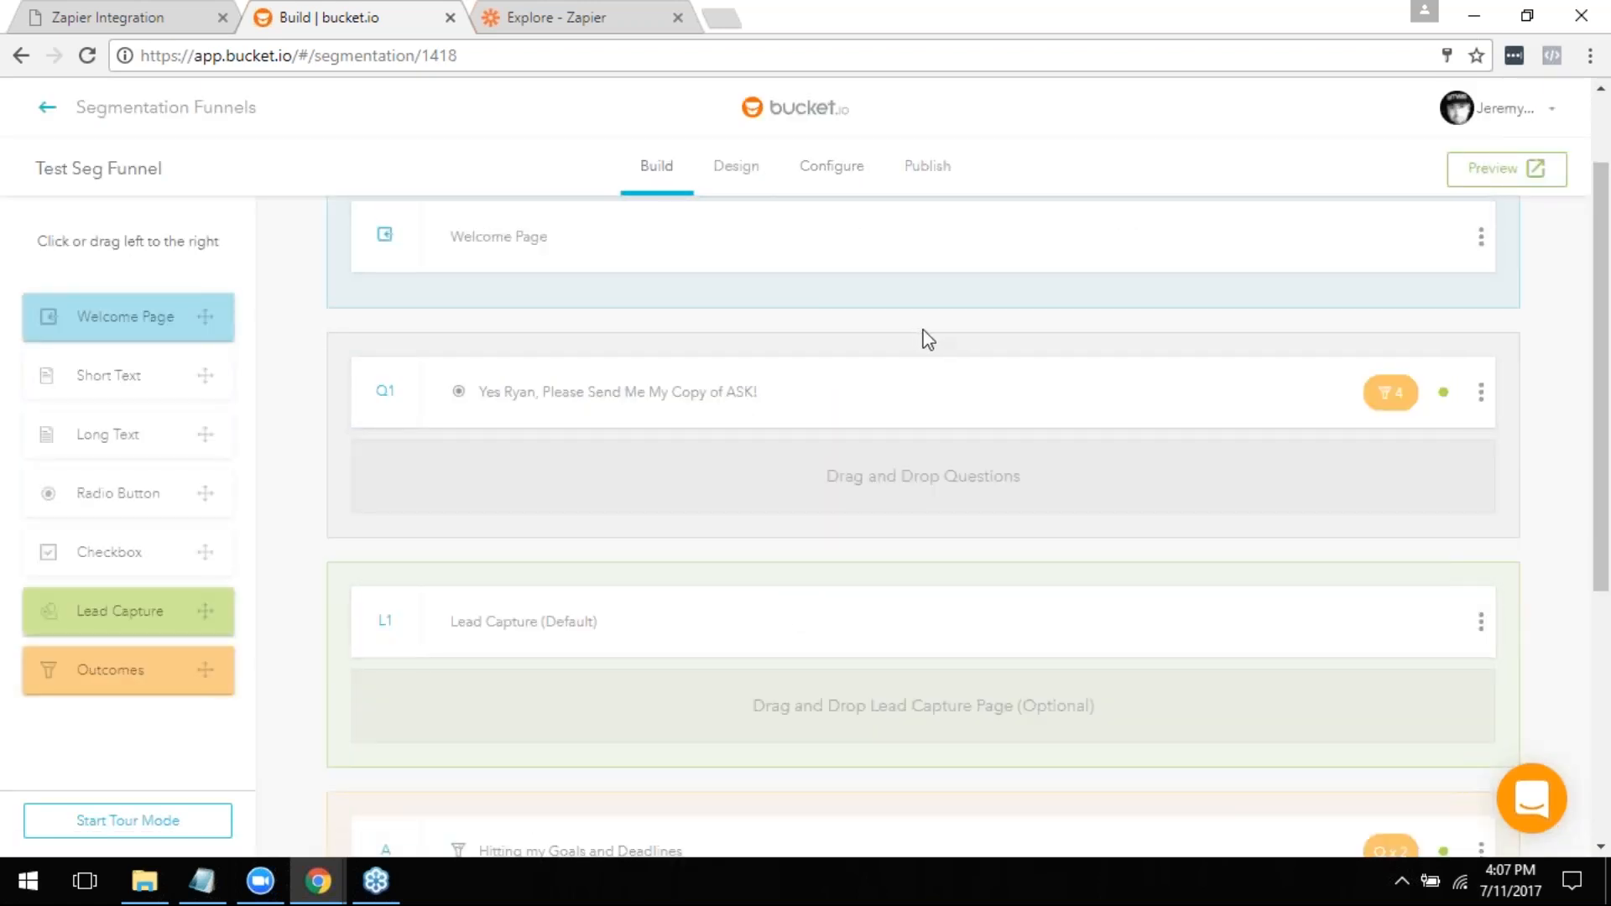
pyautogui.scroll(2, 874, 506)
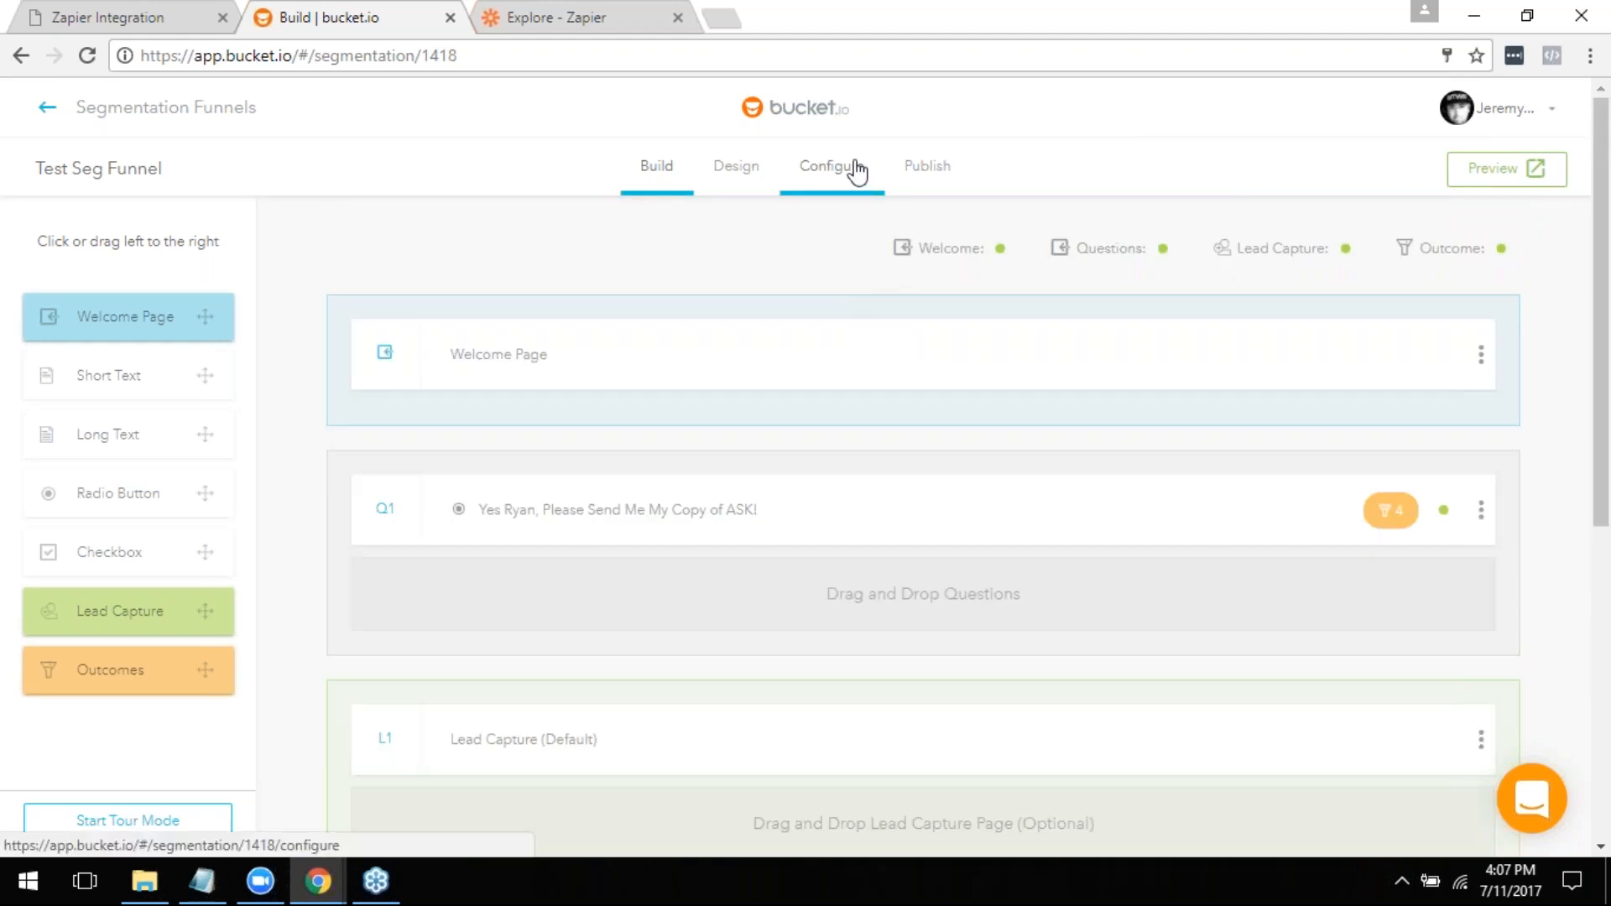
pyautogui.click(856, 166)
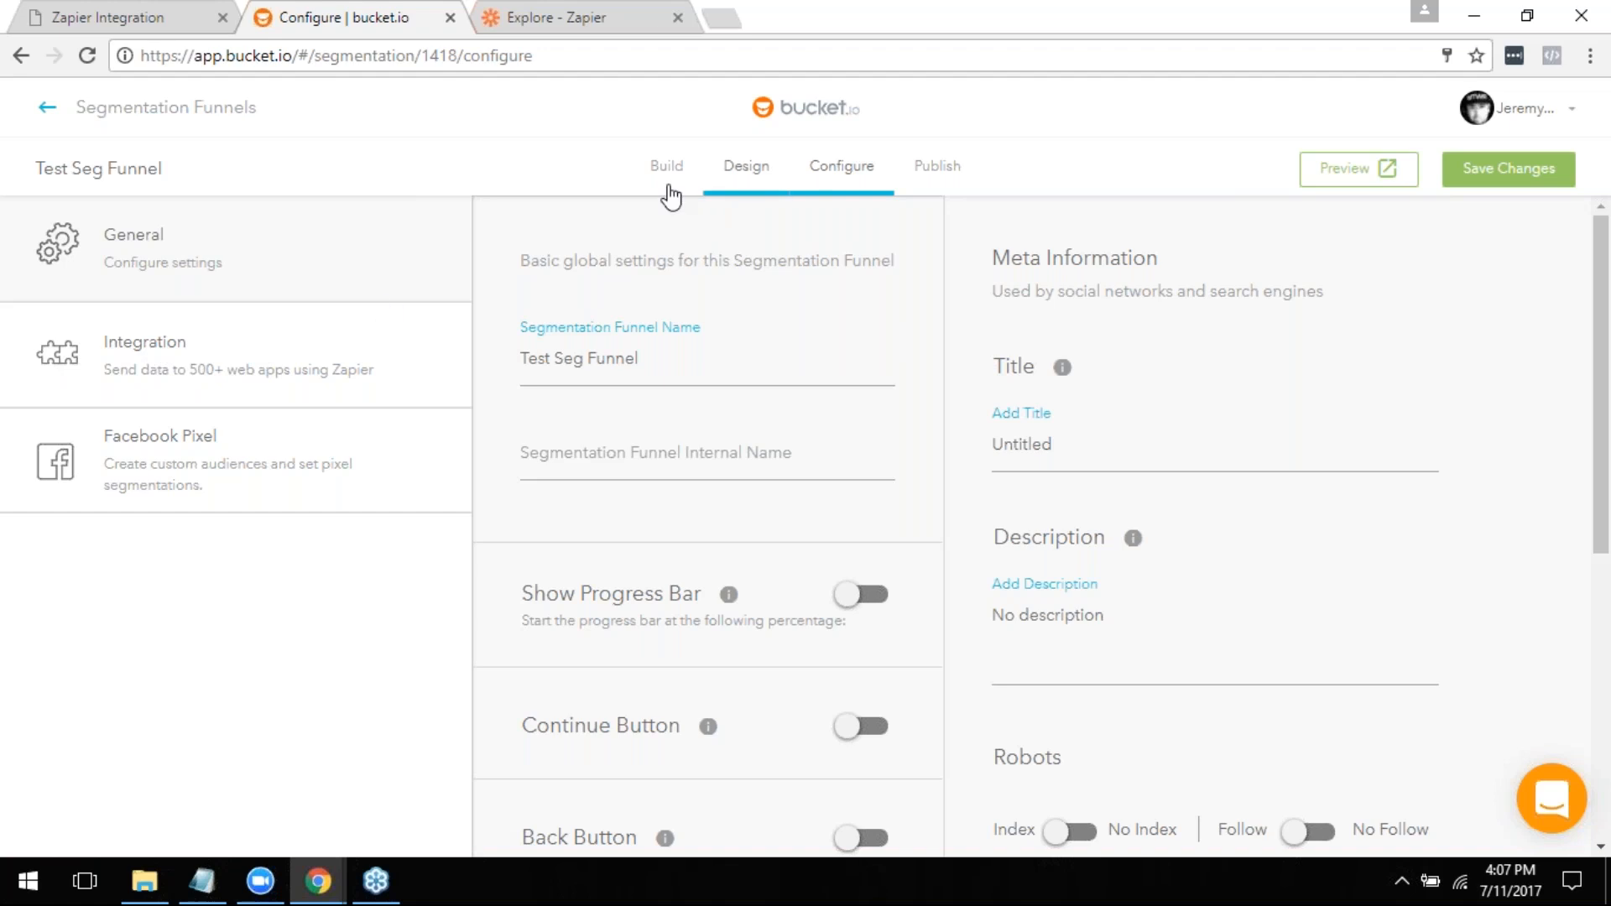
pyautogui.click(143, 366)
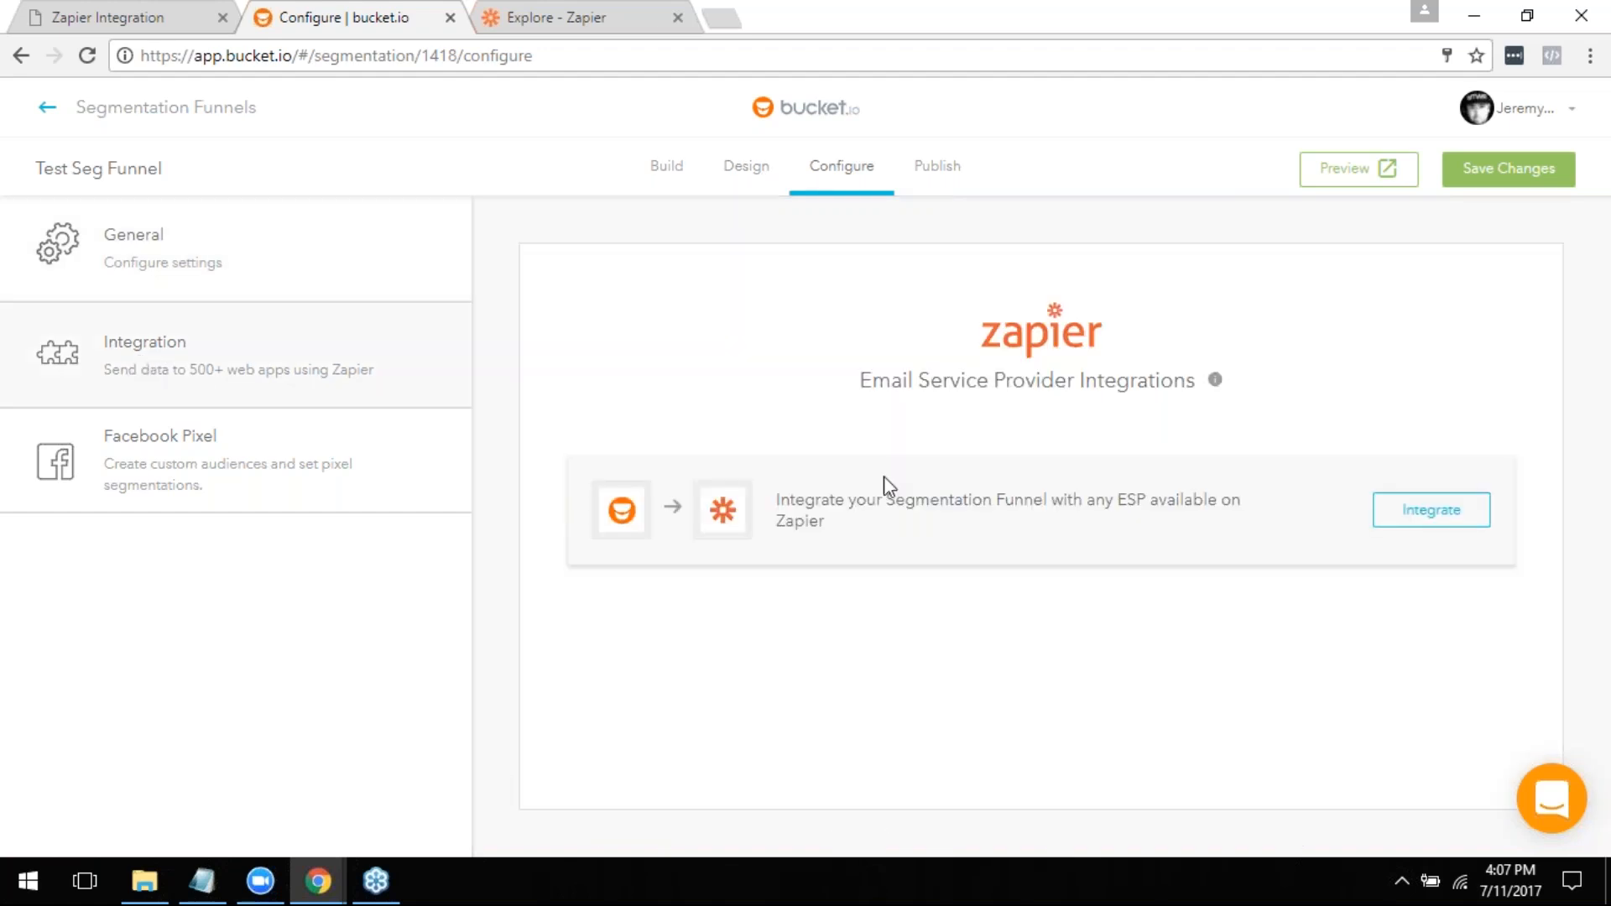
pyautogui.click(1478, 522)
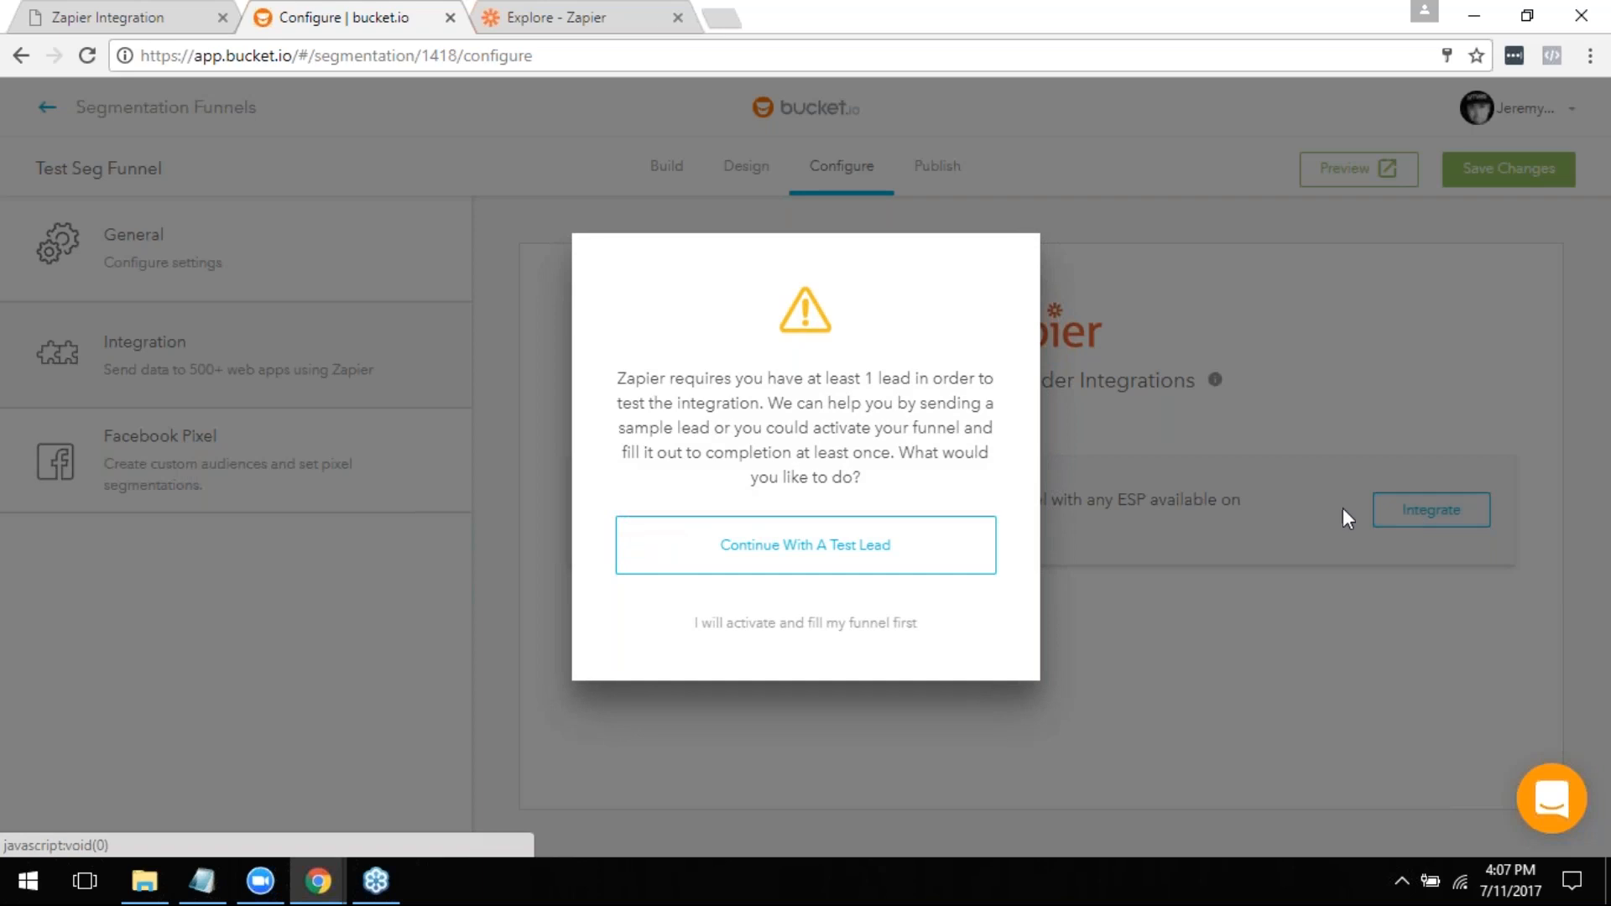
pyautogui.click(862, 563)
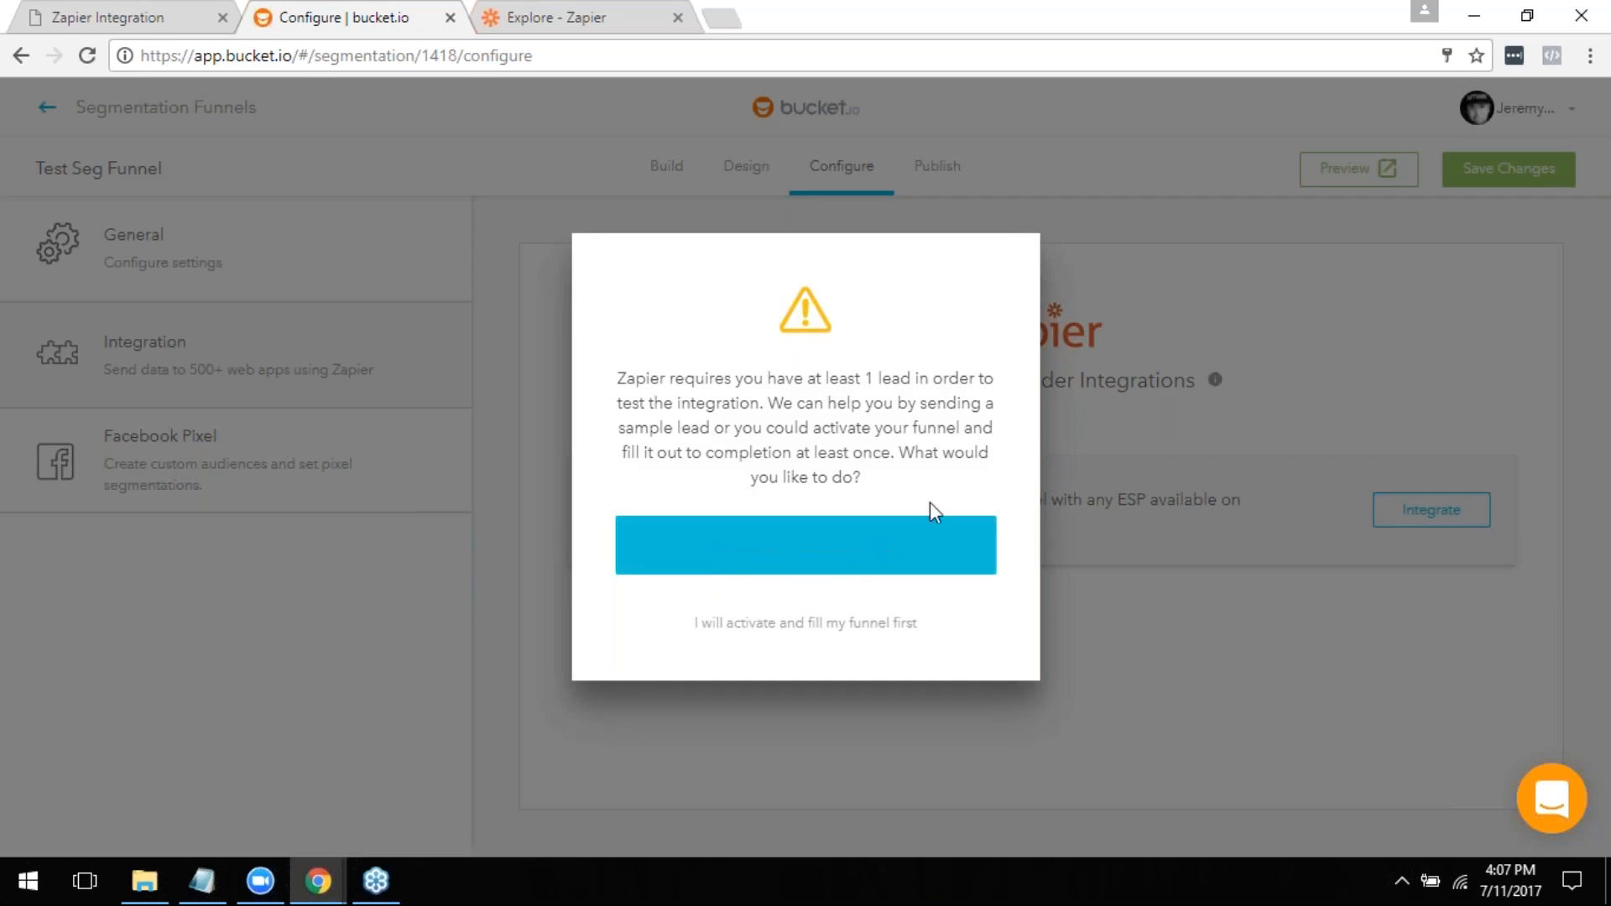
pyautogui.click(852, 565)
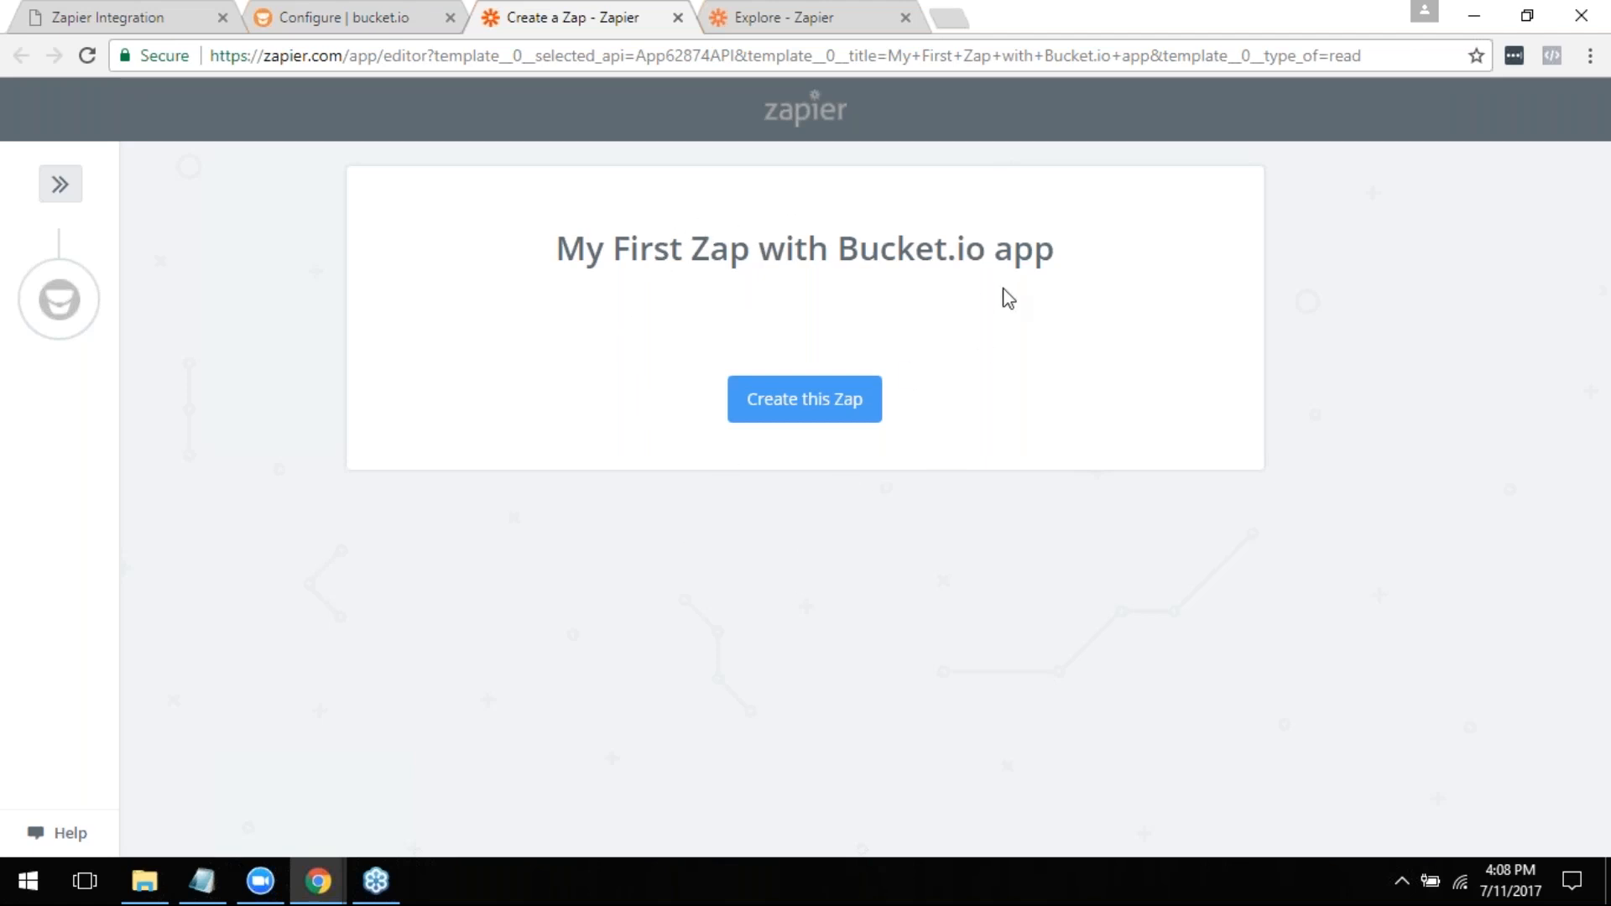
pyautogui.click(679, 18)
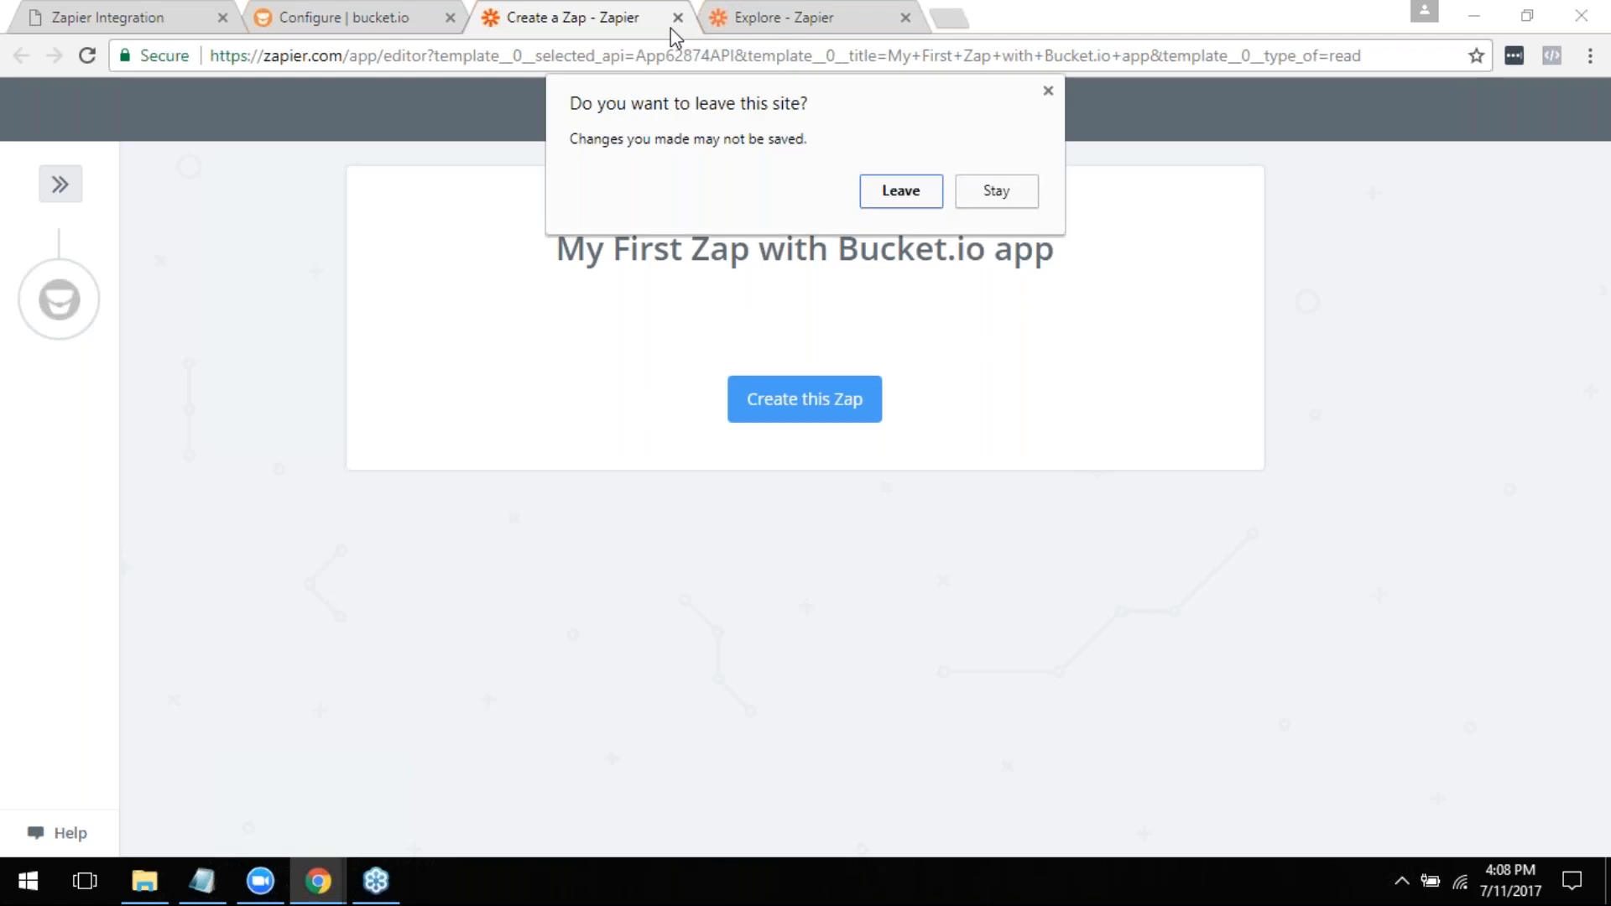
pyautogui.click(923, 205)
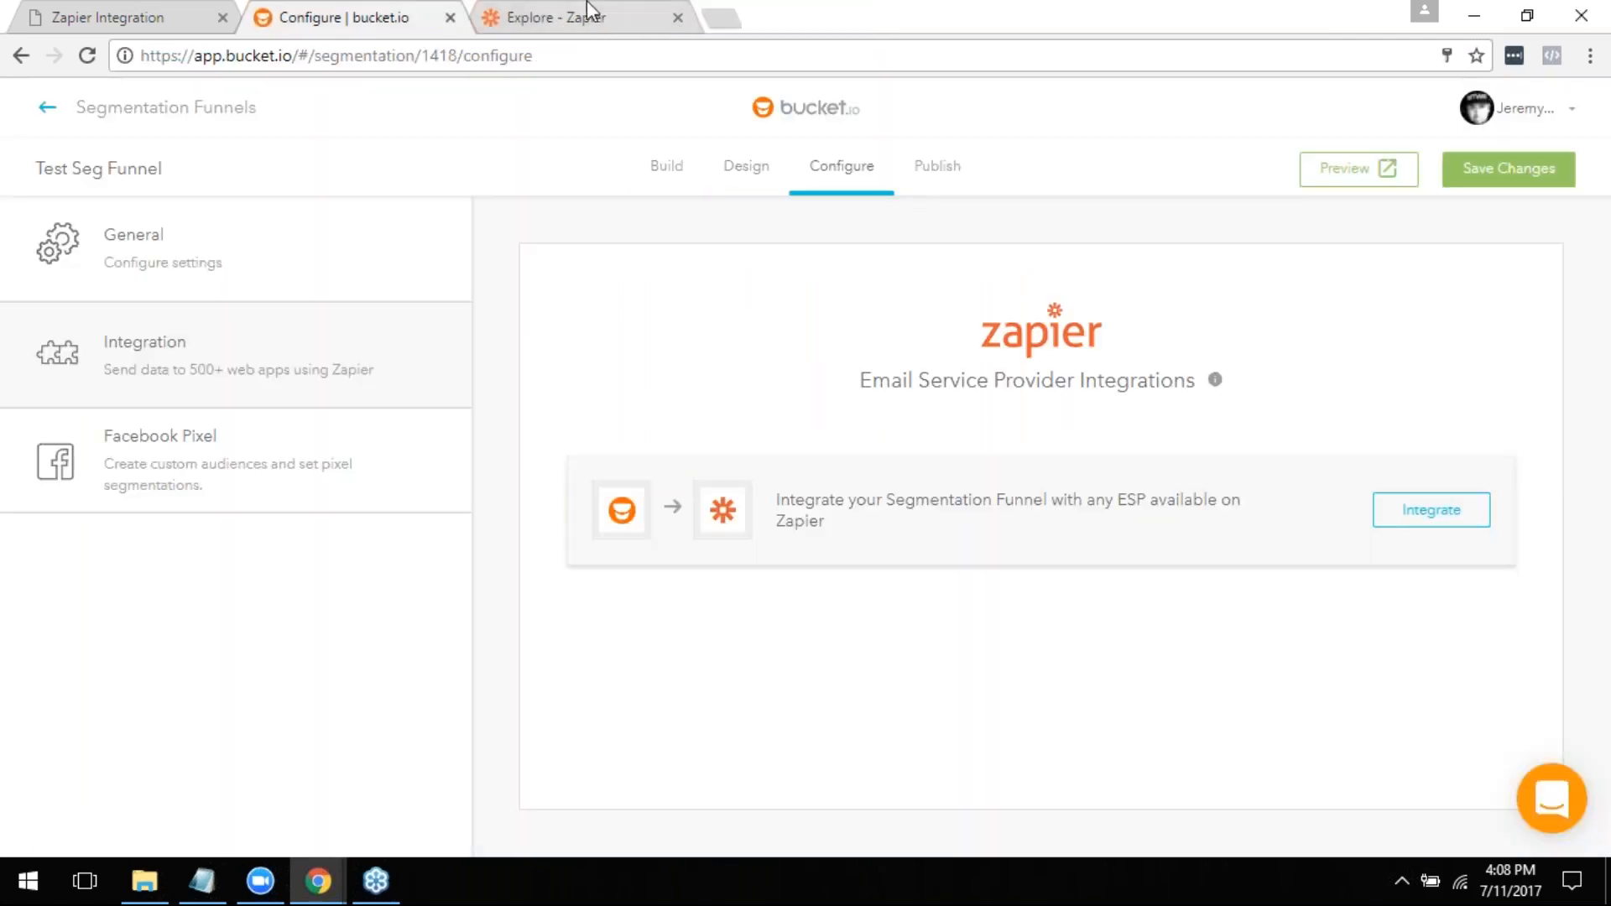
# - Switch to the open Zapier Explore page and log out of the Zapier account
pyautogui.click(588, 10)
pyautogui.click(1351, 122)
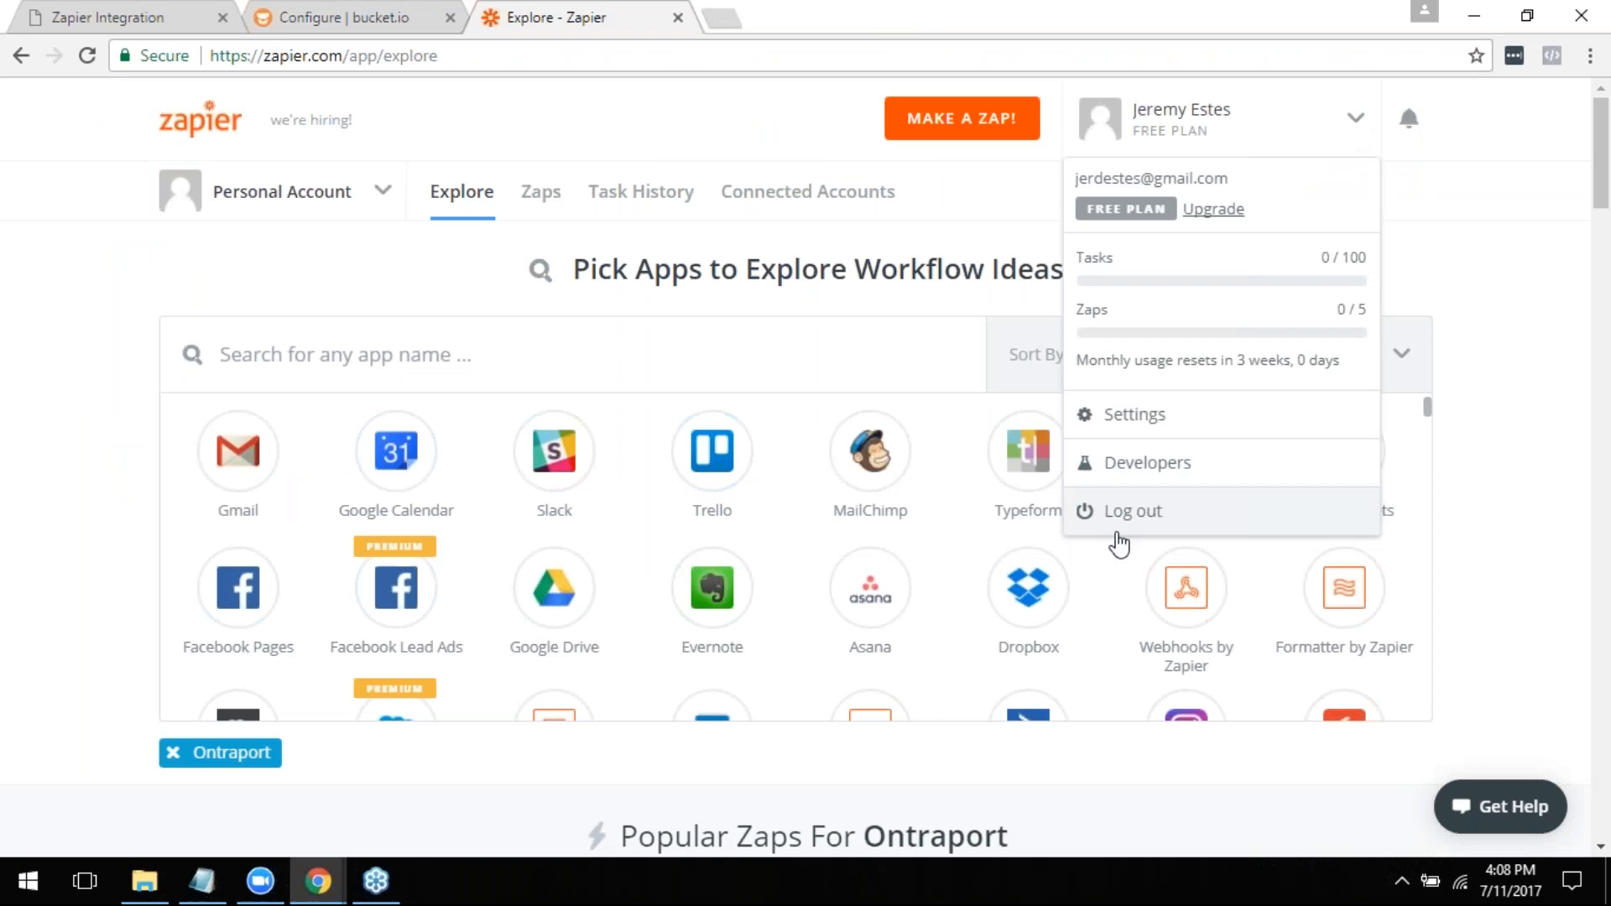
pyautogui.click(1128, 521)
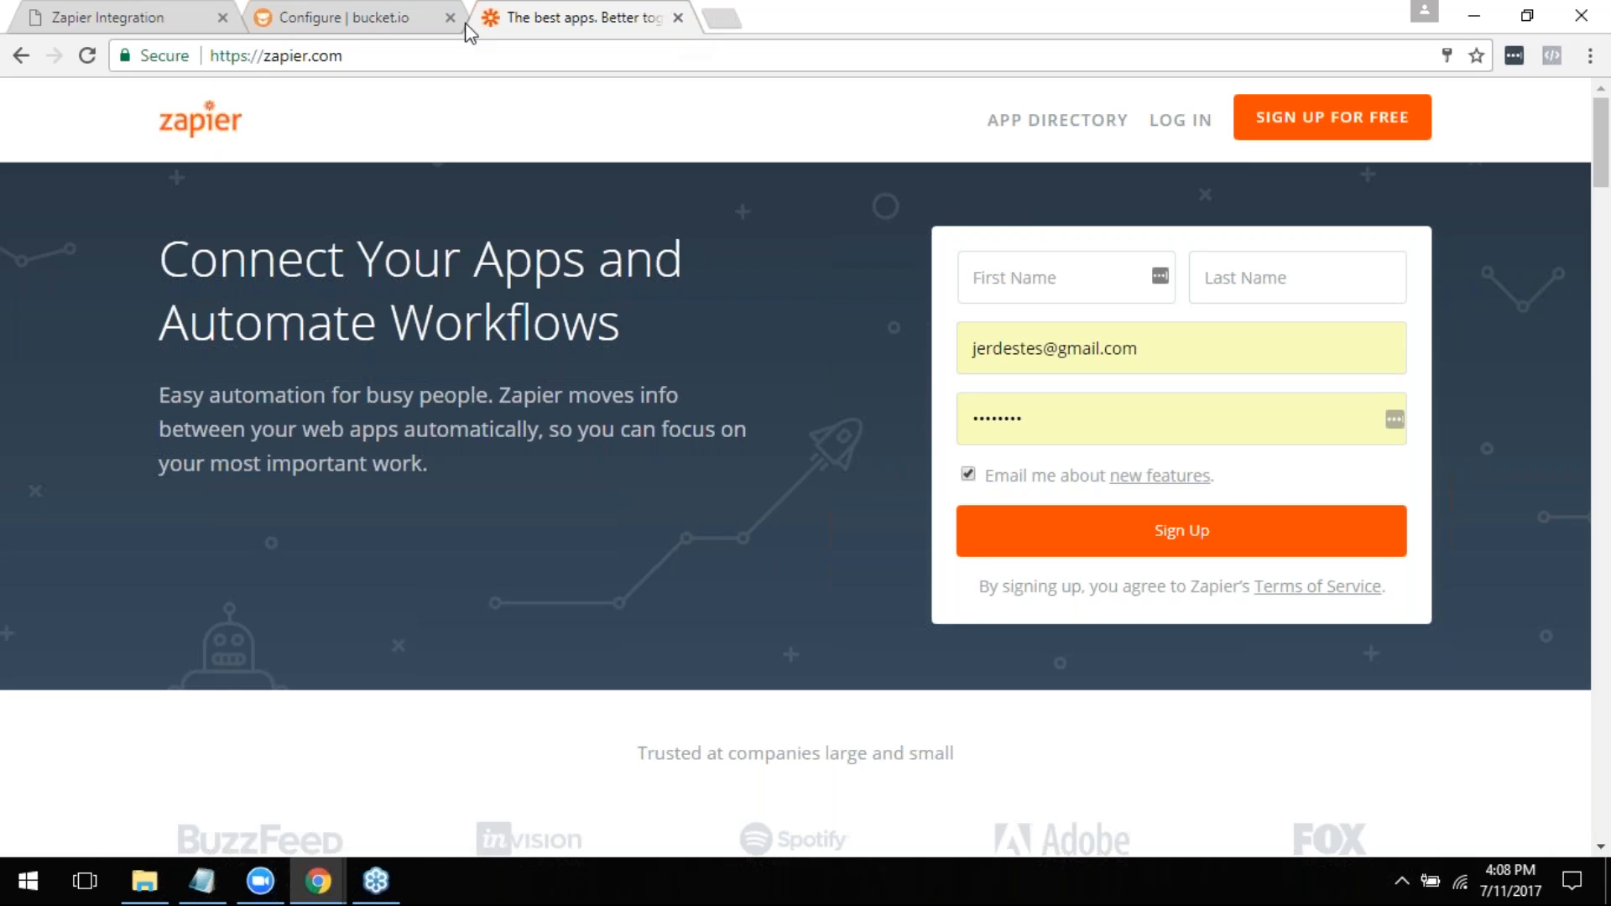
# - Return to bucket.io and start the funnel's Zapier integration with a test lead
pyautogui.click(365, 18)
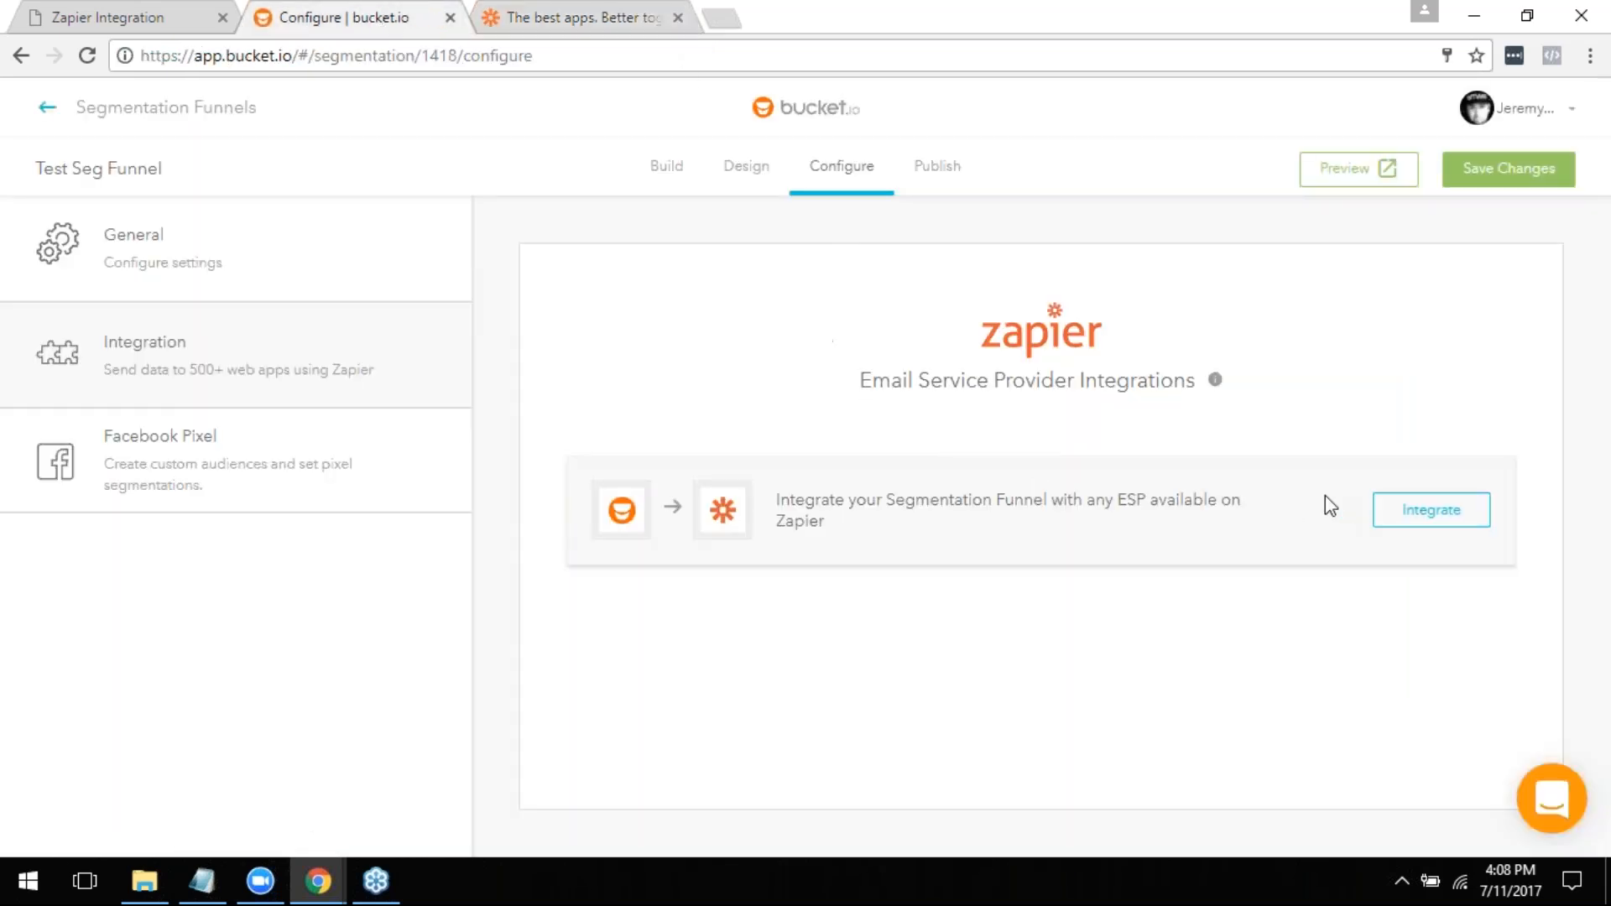
pyautogui.click(1433, 510)
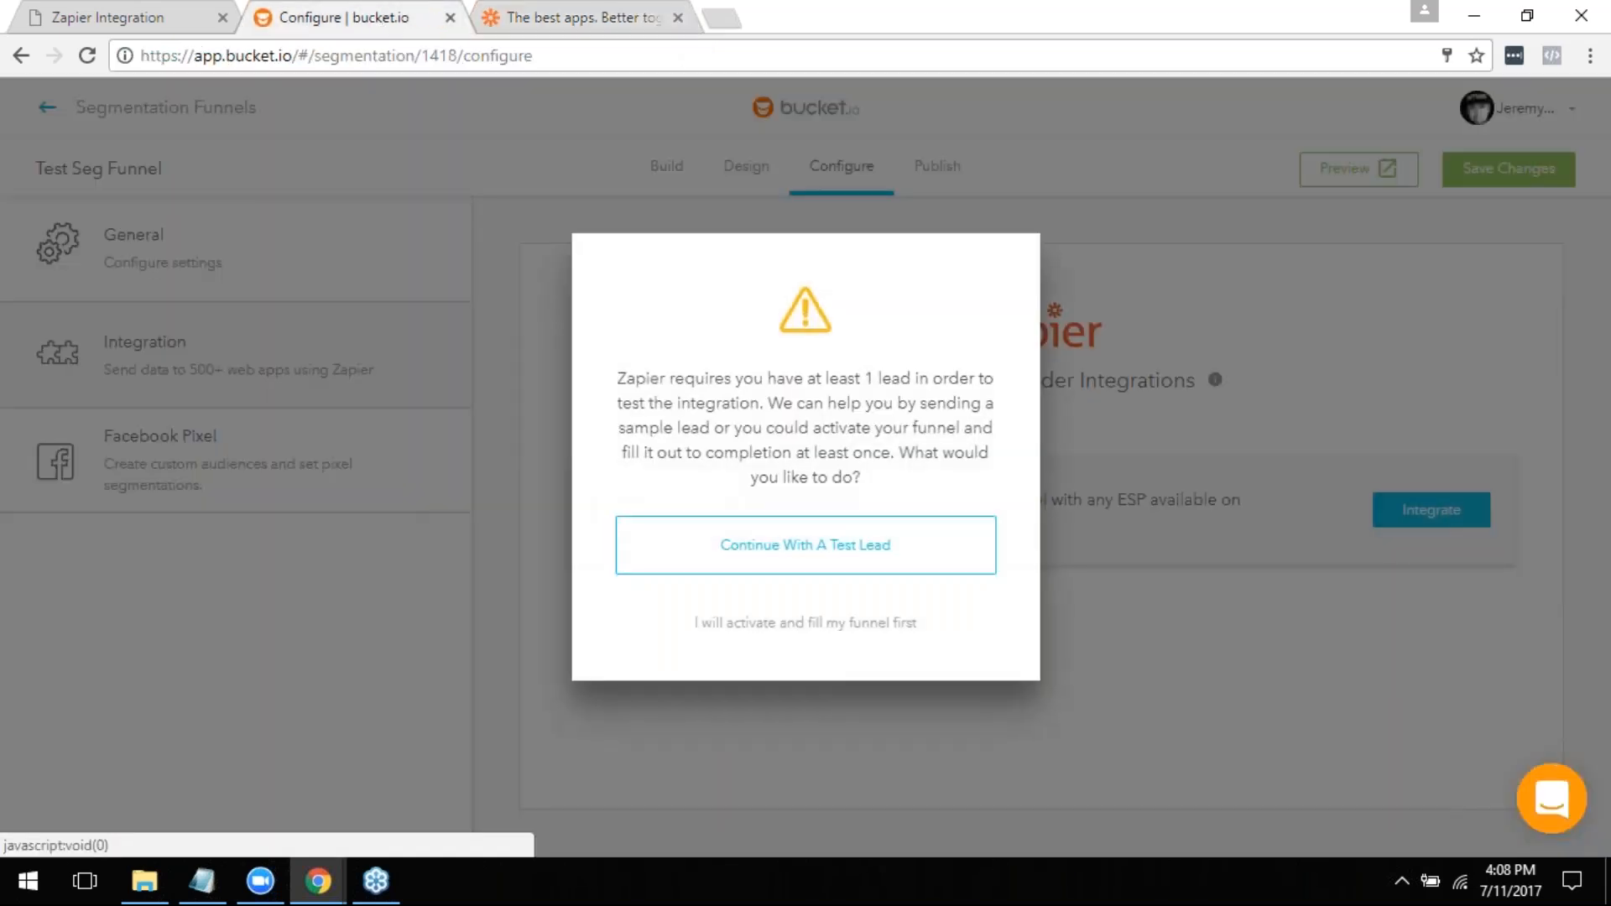
pyautogui.click(749, 554)
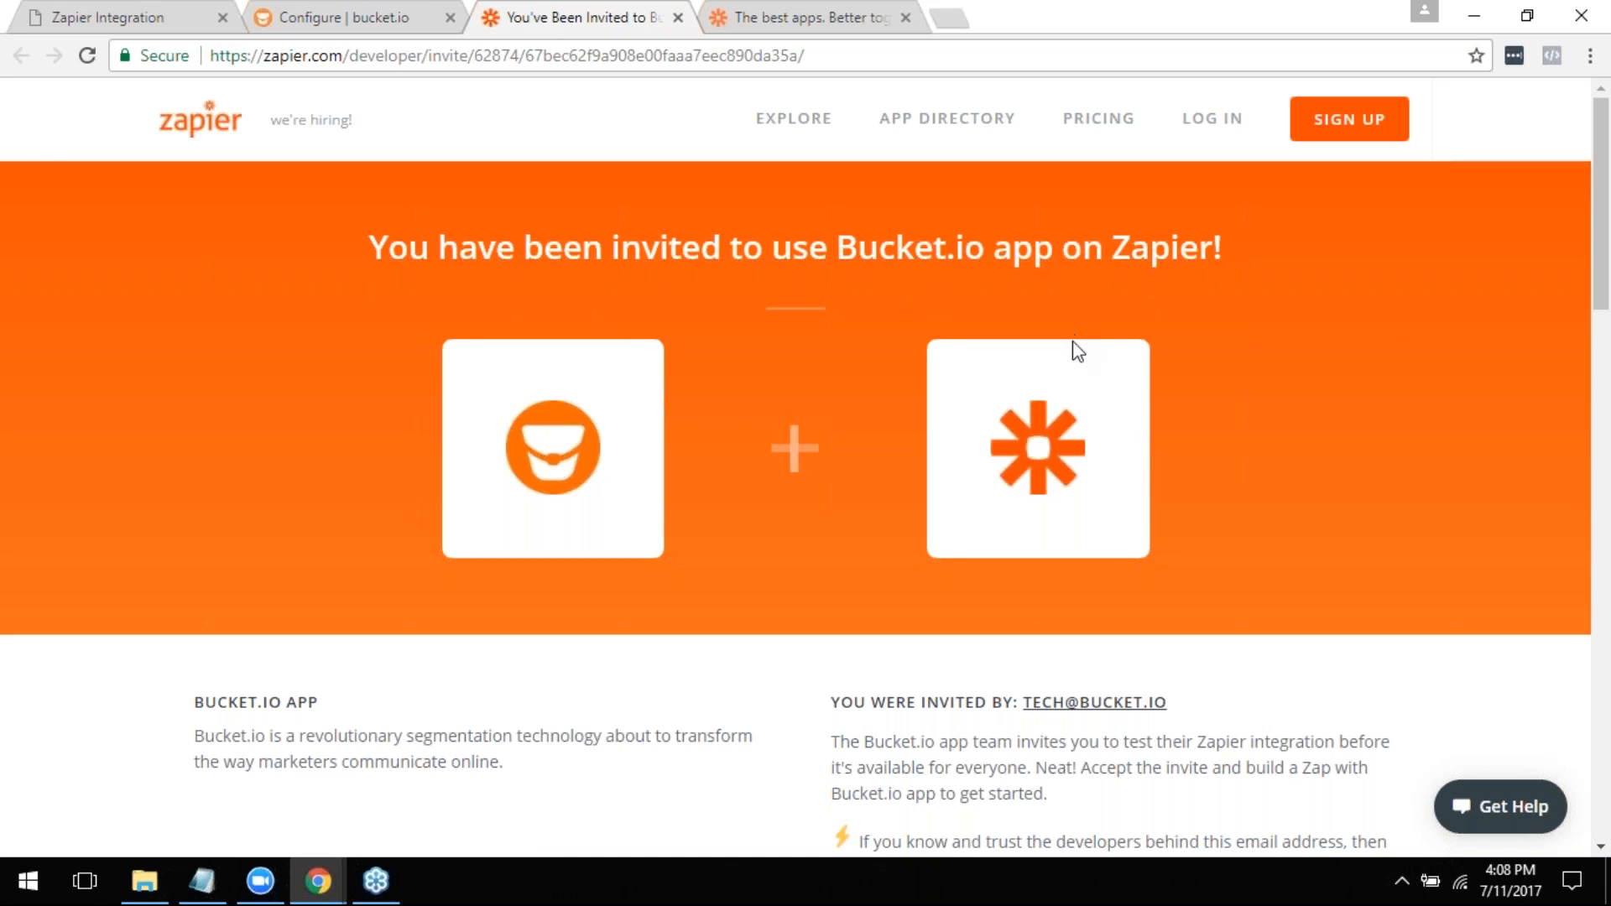
# - Log in to Zapier with the prefilled credentials to accept the Bucket.io app invite
pyautogui.scroll(-4, 1074, 361)
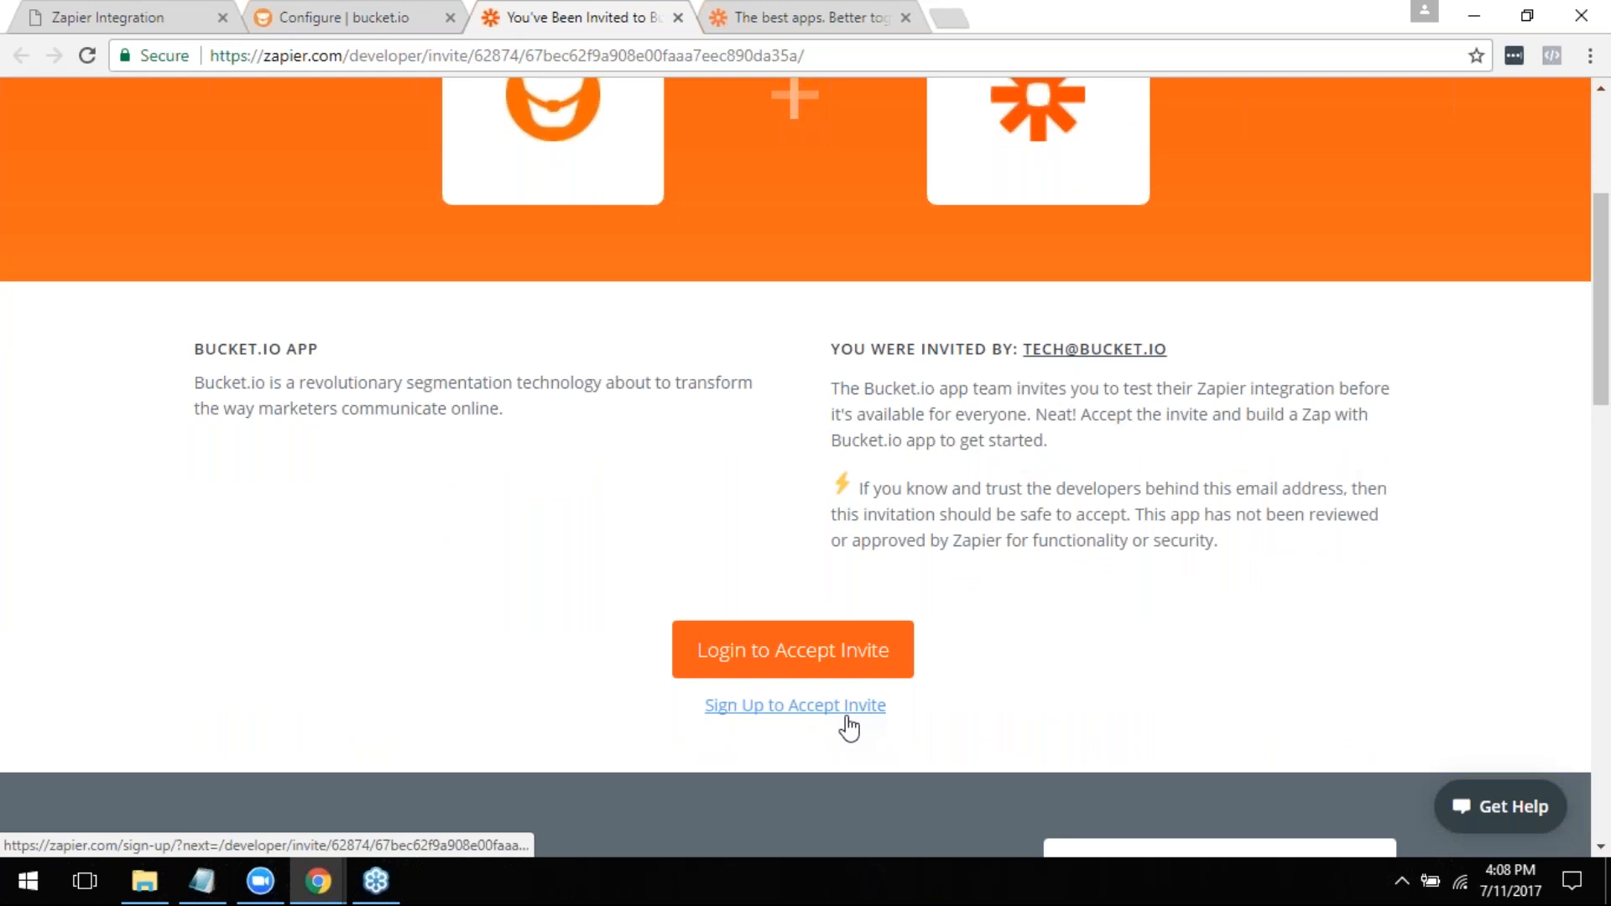
pyautogui.click(842, 650)
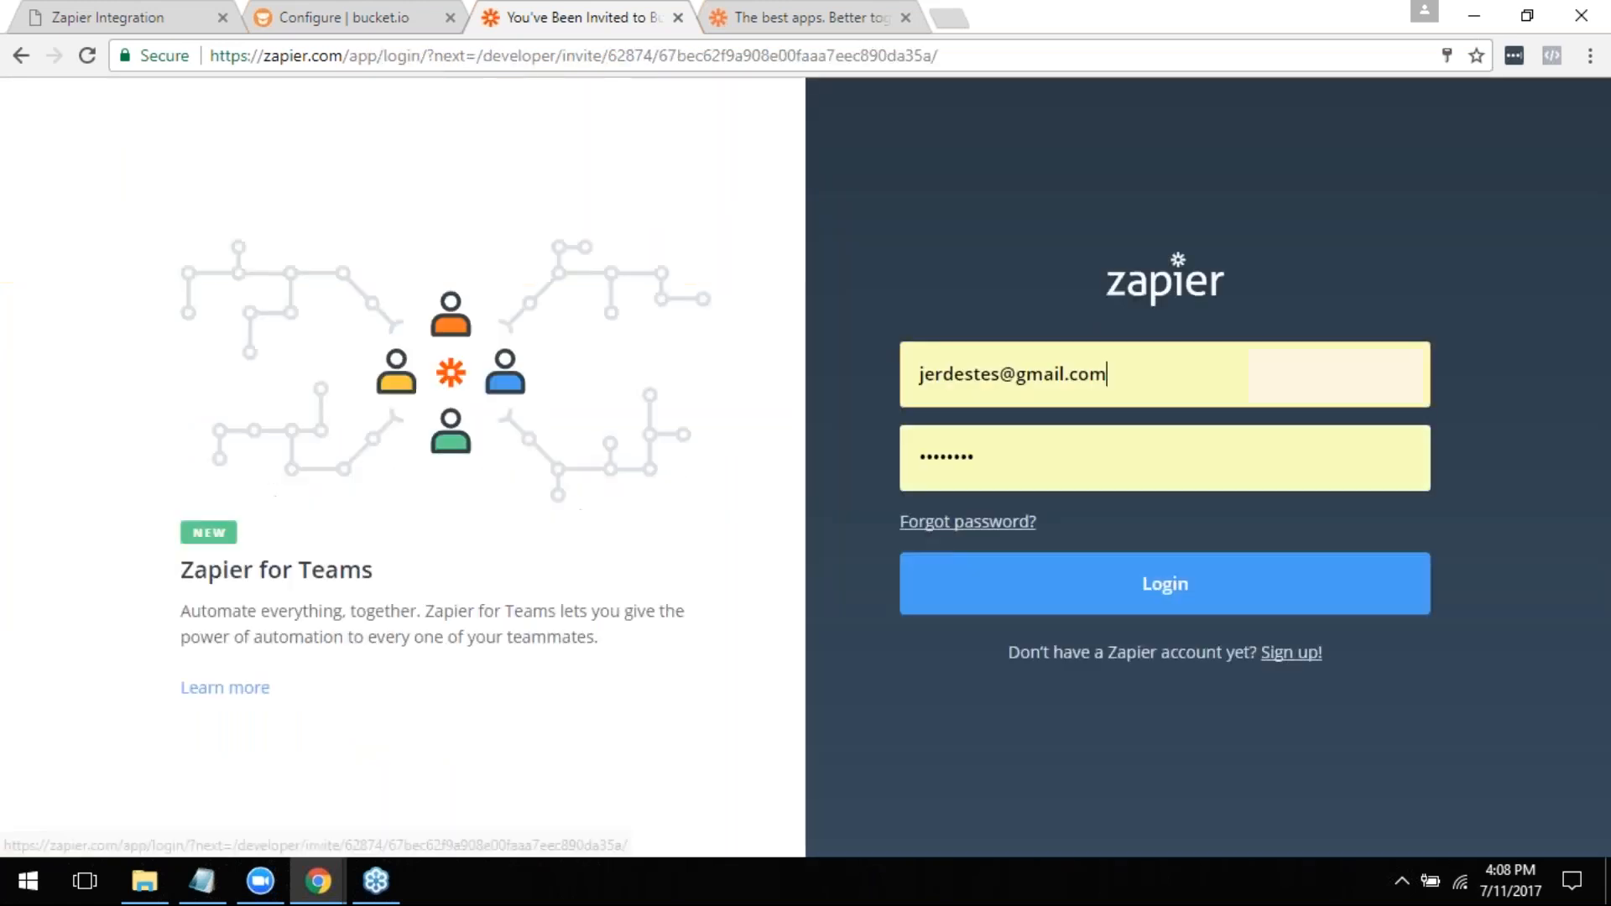
pyautogui.click(1122, 581)
pyautogui.click(1123, 585)
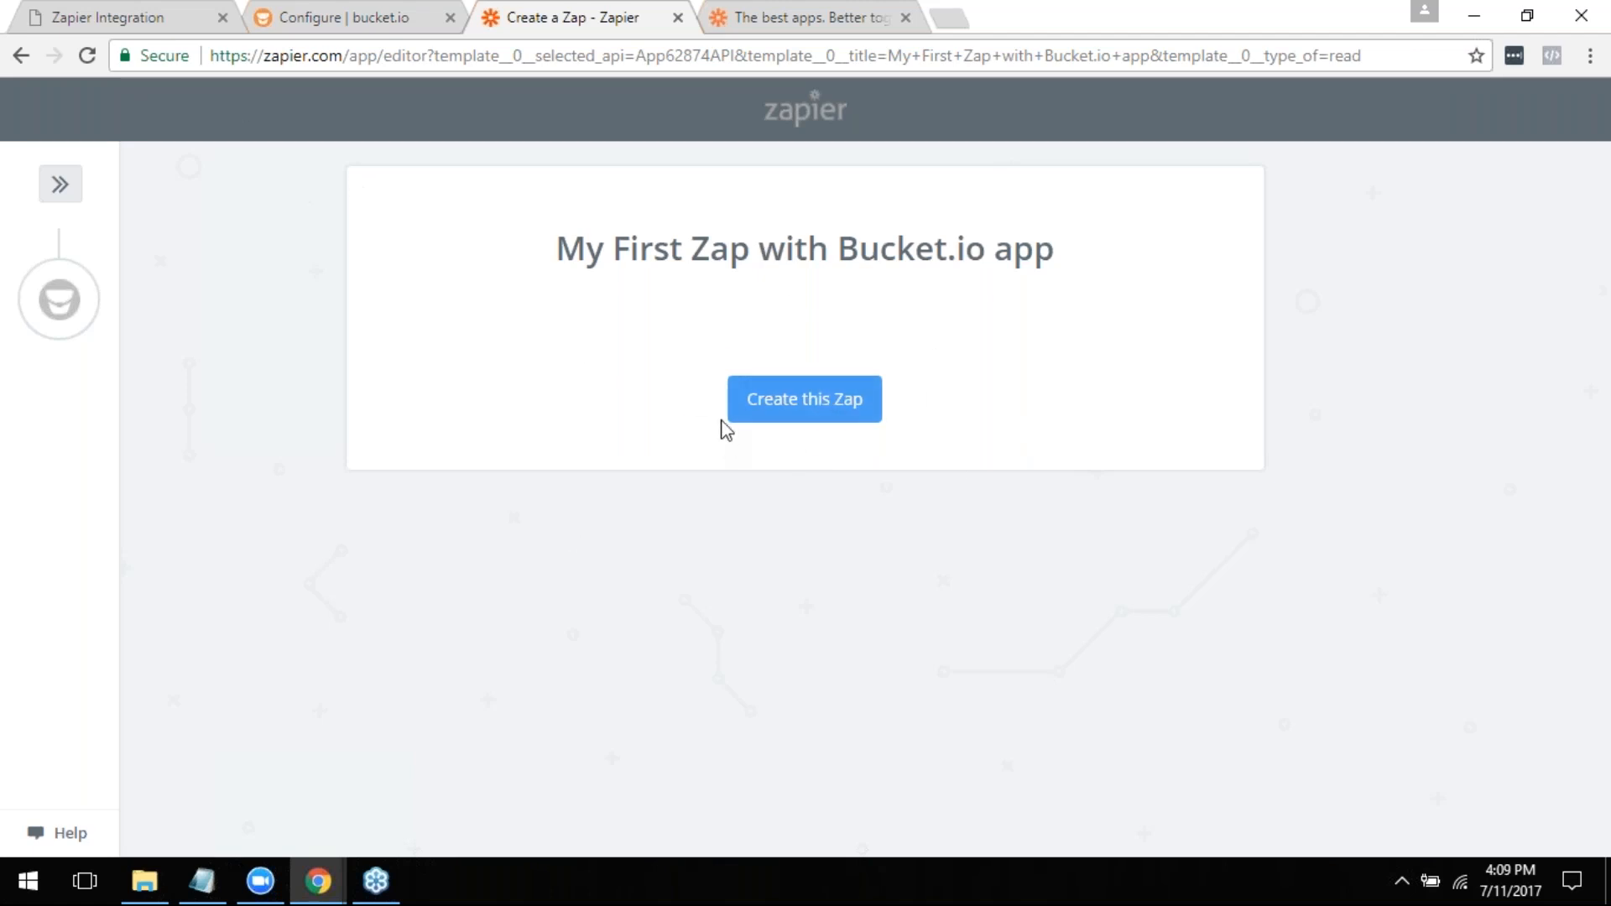
# - Create the "My First Zap with Bucket.io app" Zap and save New Segmentation as its trigger
pyautogui.click(789, 402)
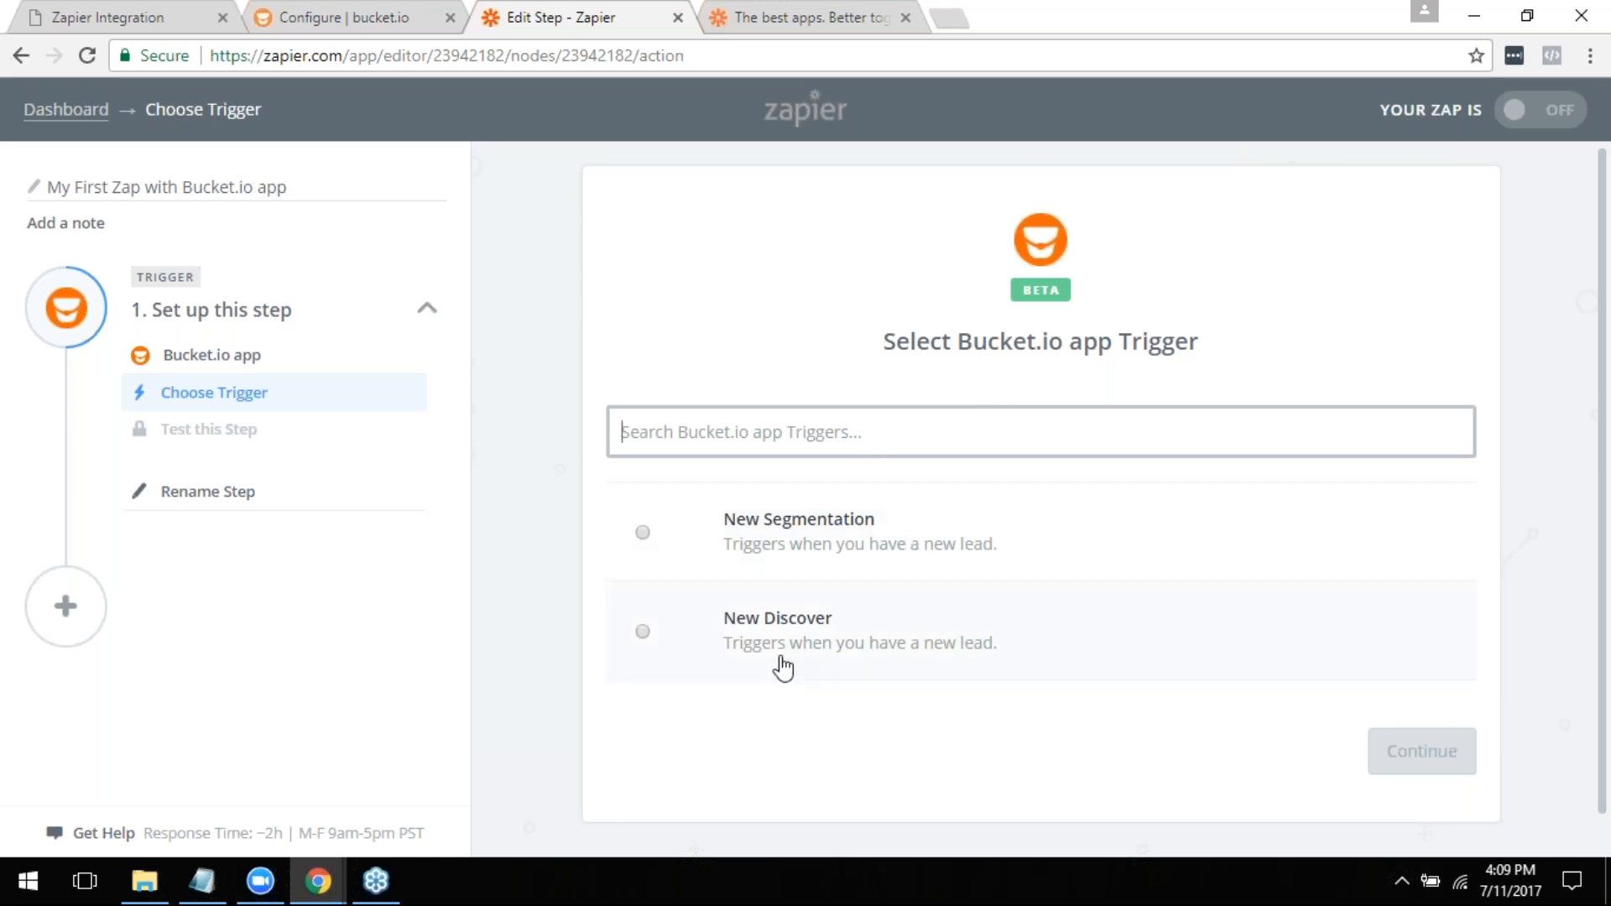
pyautogui.click(644, 535)
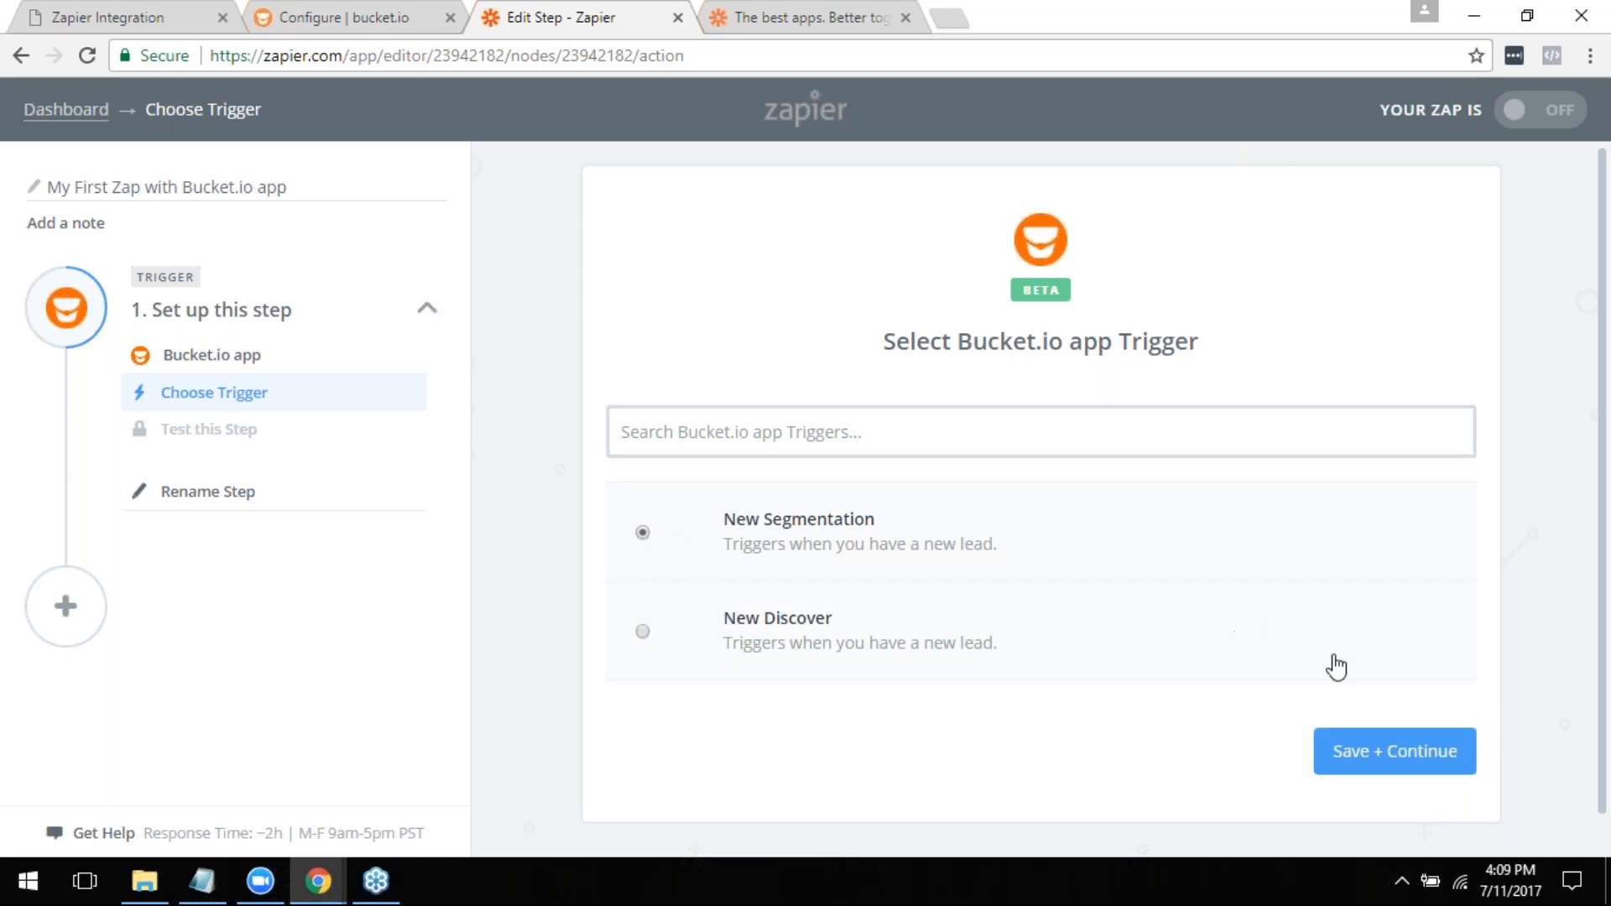
pyautogui.click(1370, 754)
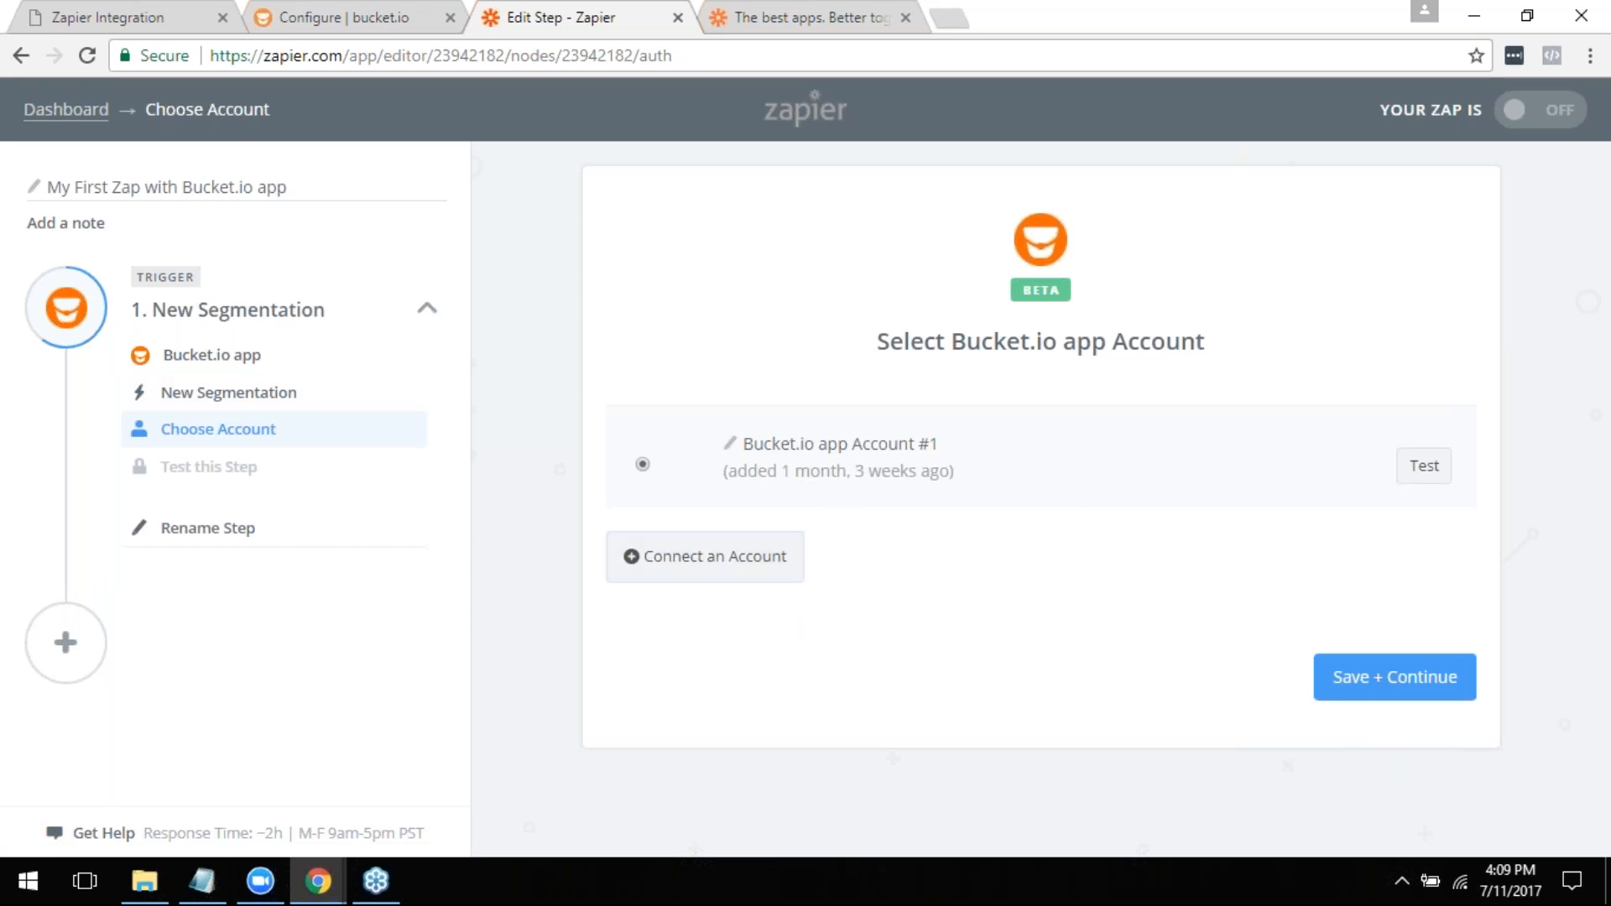
pyautogui.click(327, 11)
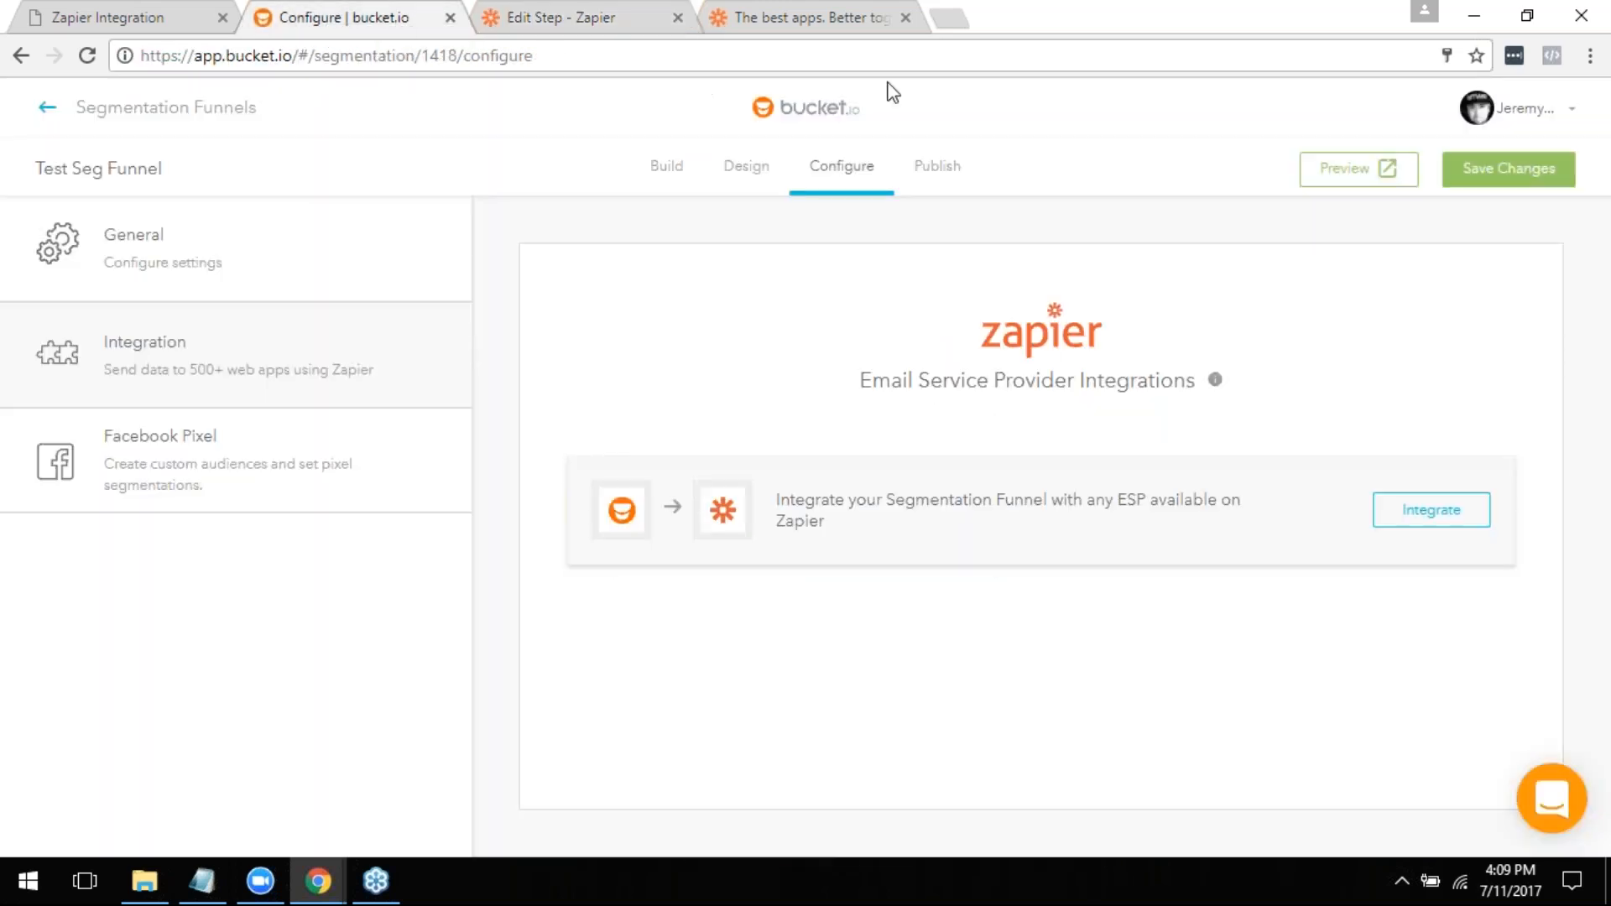
pyautogui.click(1502, 125)
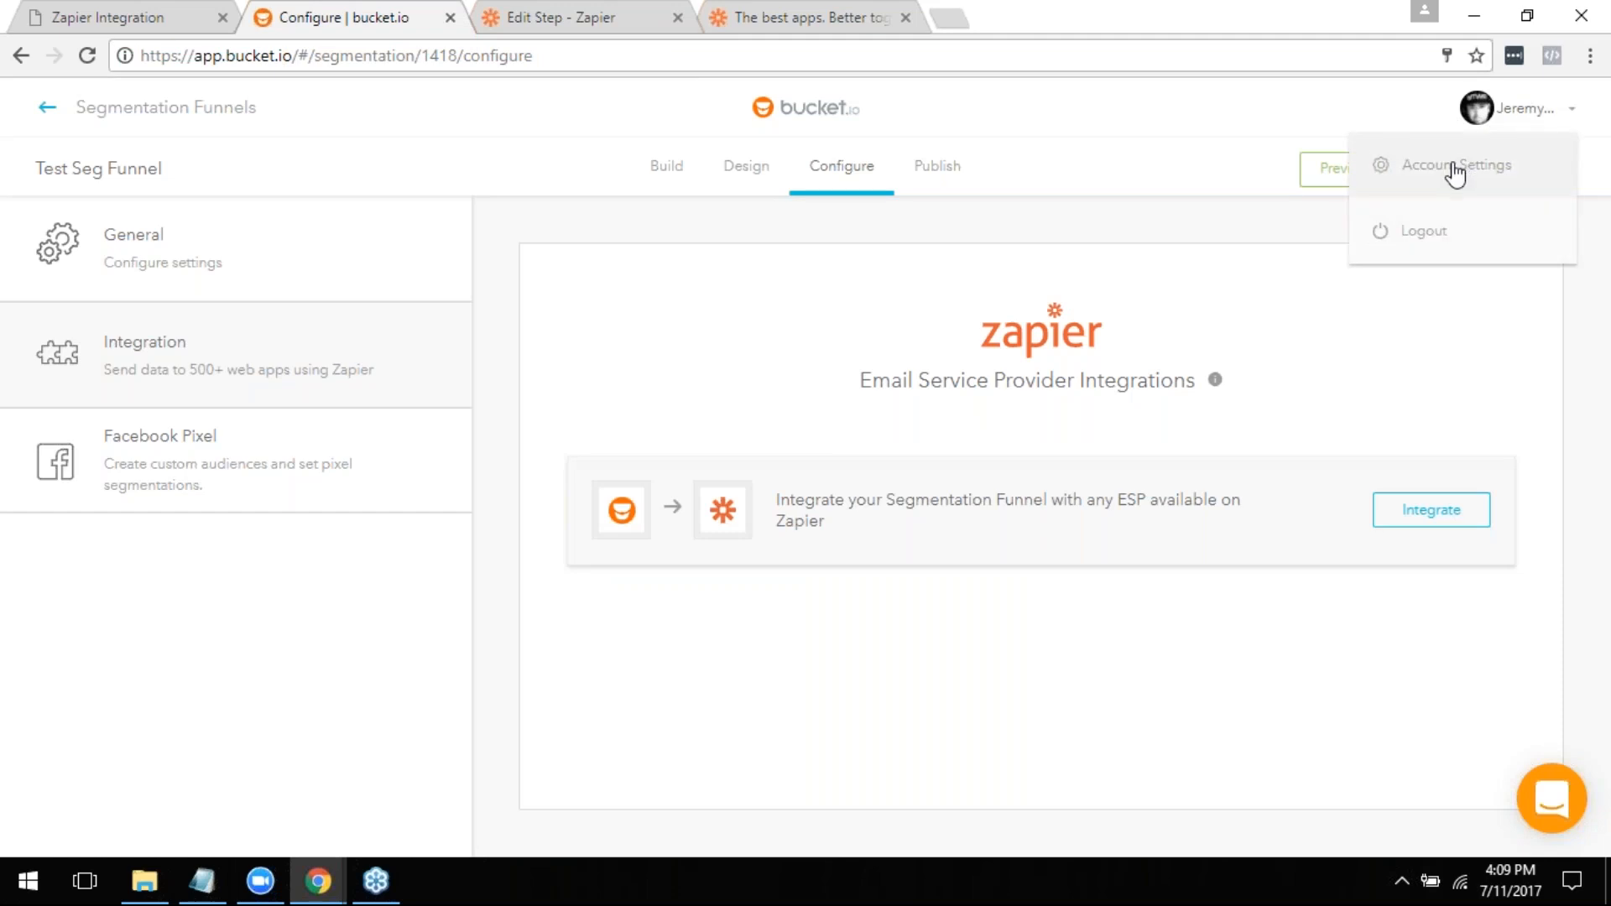
pyautogui.click(1456, 173)
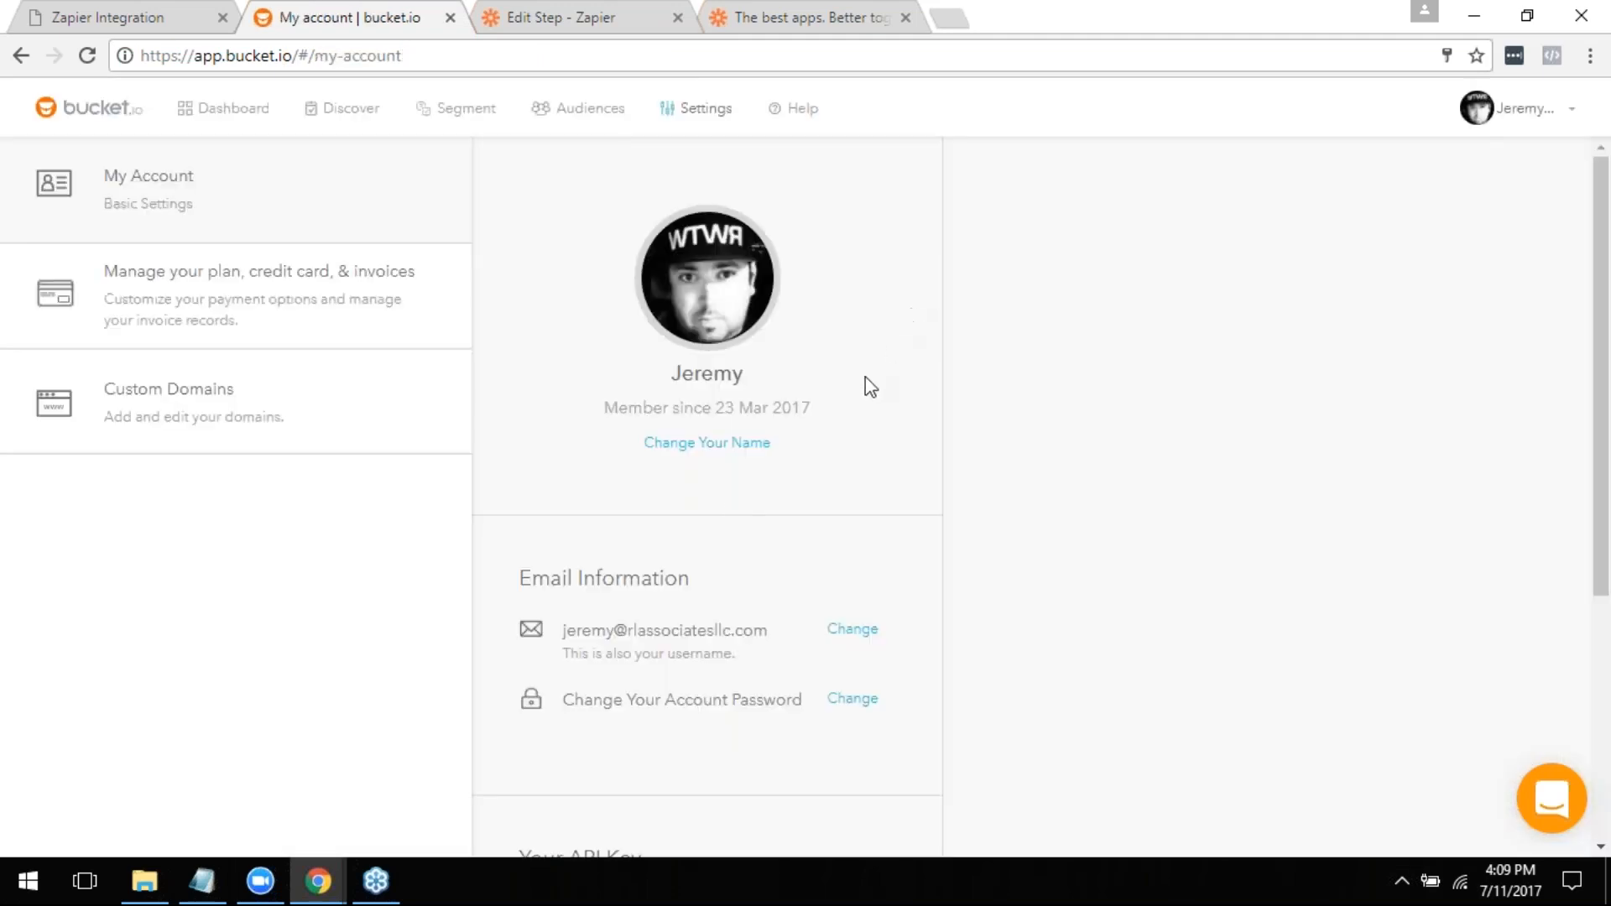
pyautogui.scroll(-4, 727, 557)
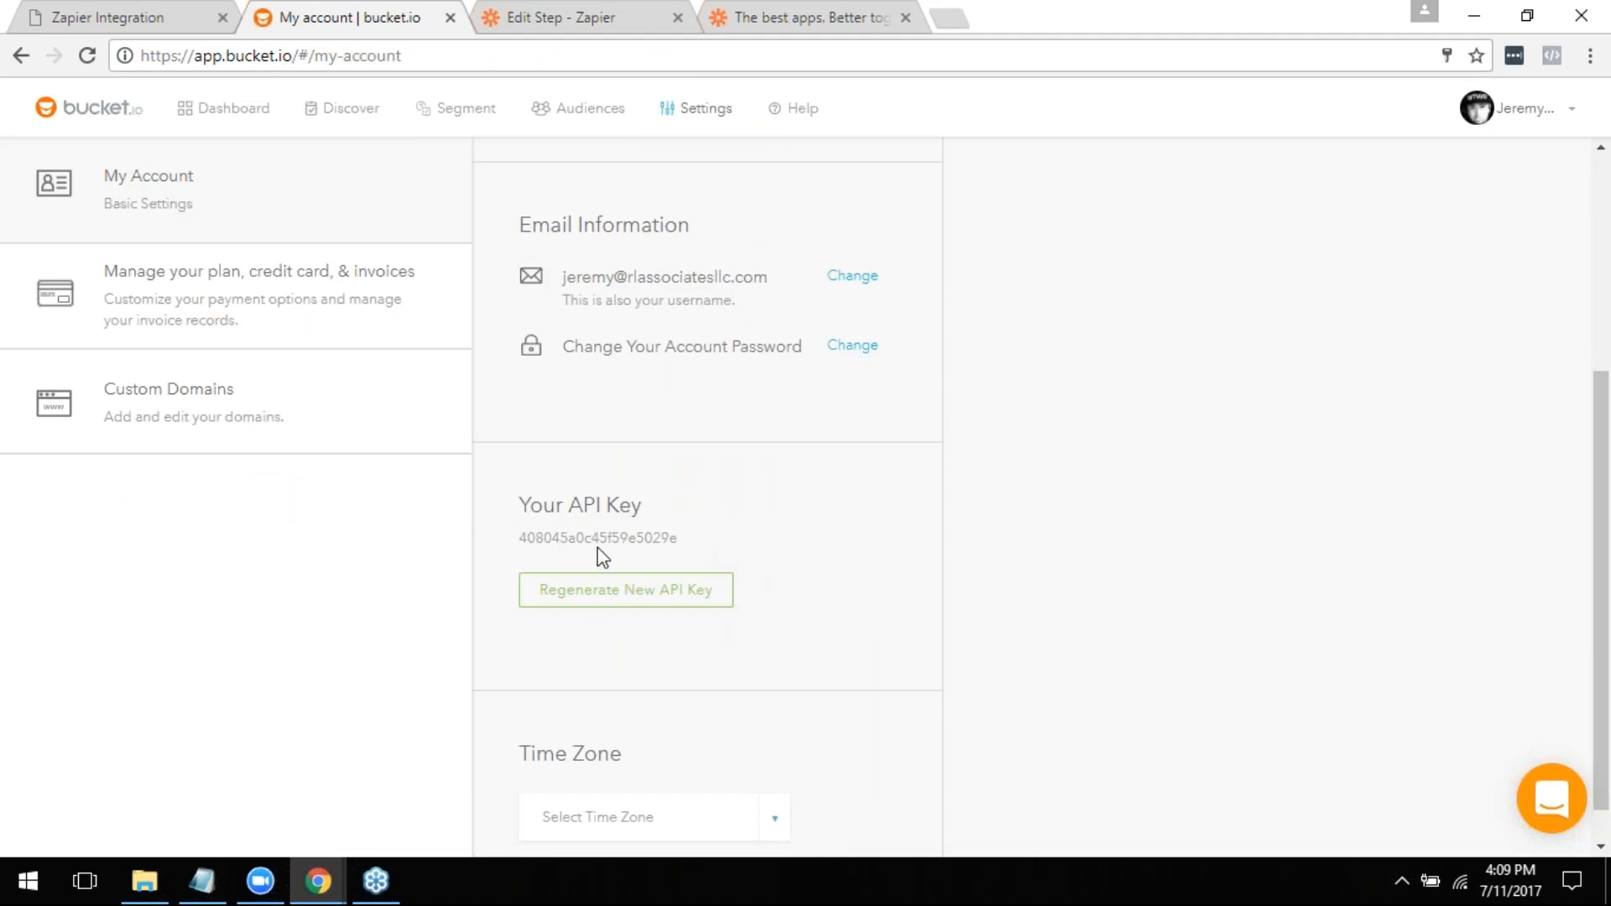
pyautogui.doubleClick(573, 528)
pyautogui.rightClick(550, 531)
pyautogui.click(581, 550)
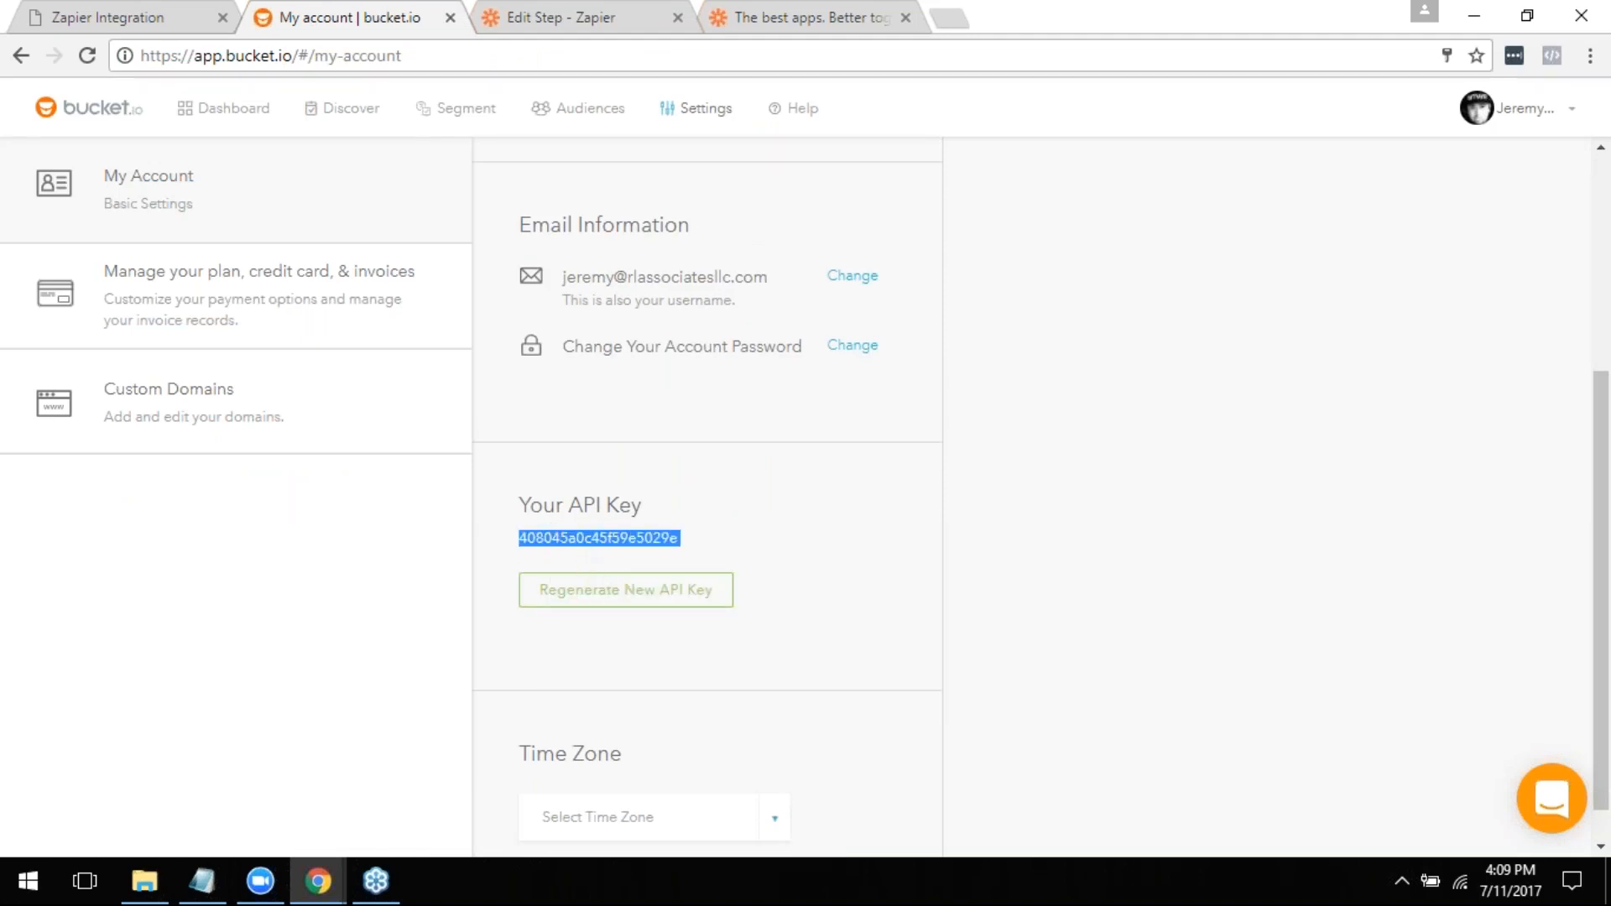
pyautogui.click(566, 16)
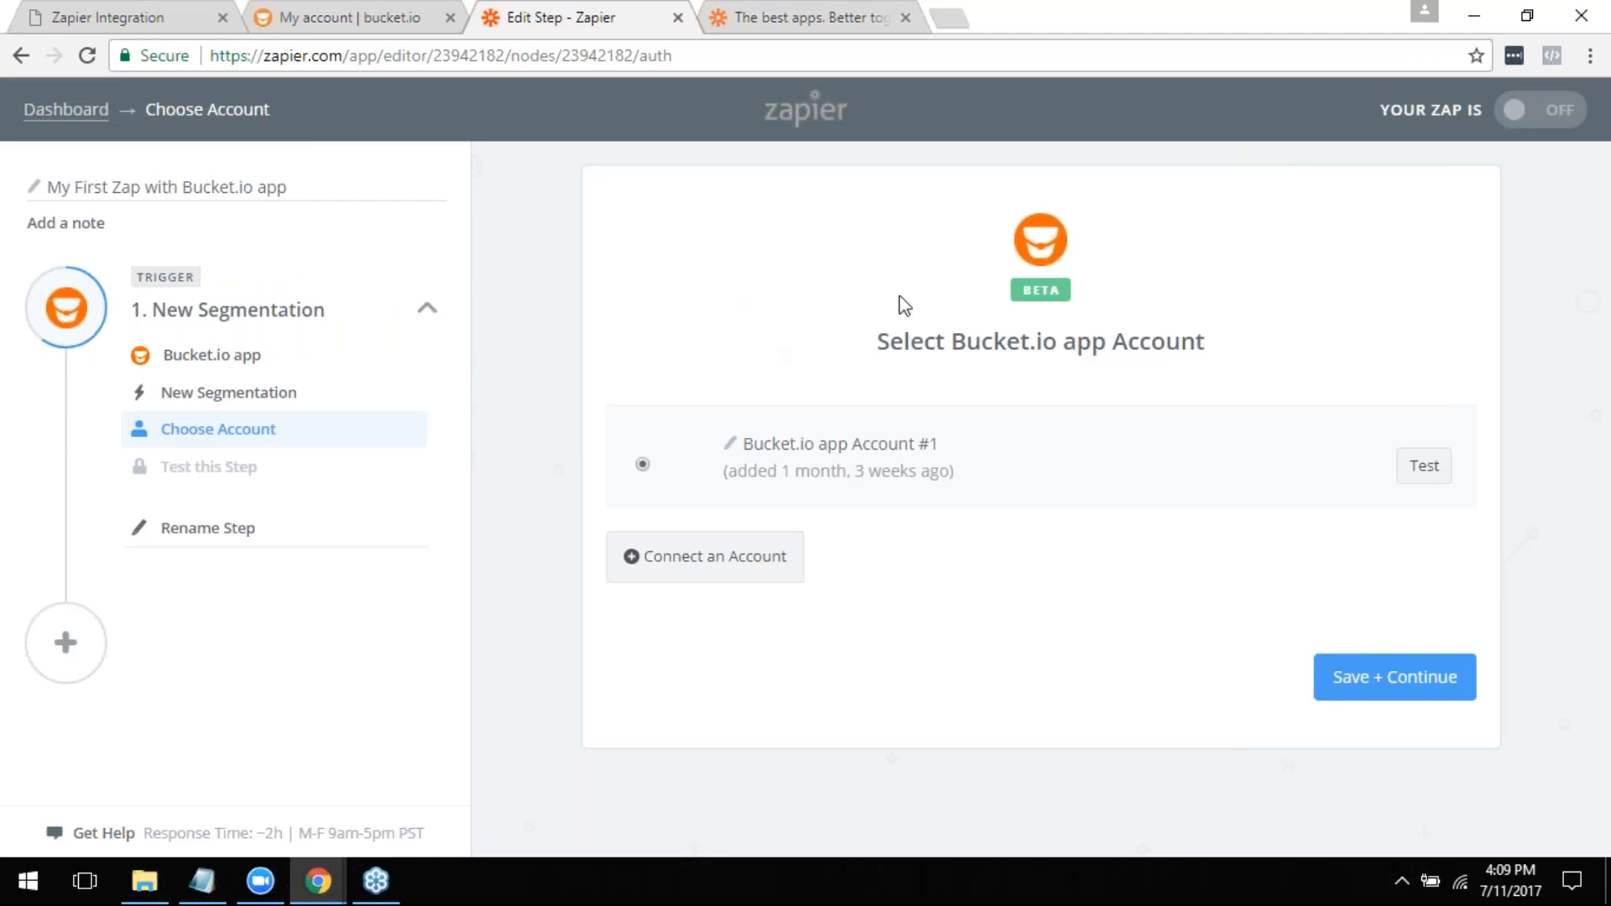
# - View the form for connecting another Bucket.io account, close it, and save Bucket.io app Account #1 as the trigger's account
pyautogui.click(725, 574)
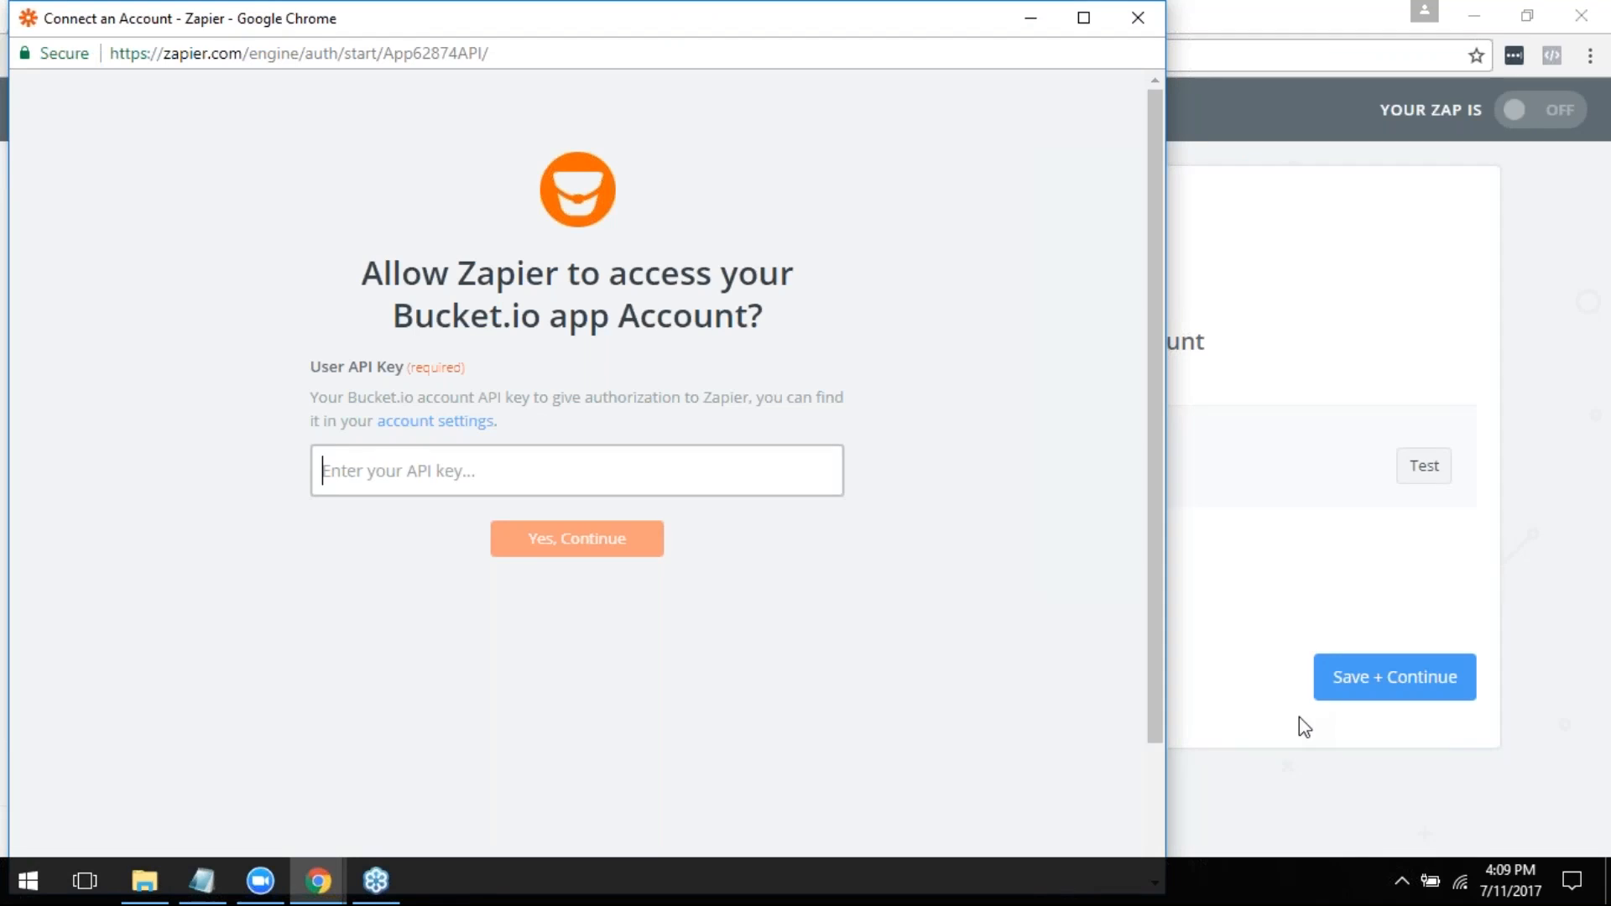
pyautogui.click(1135, 25)
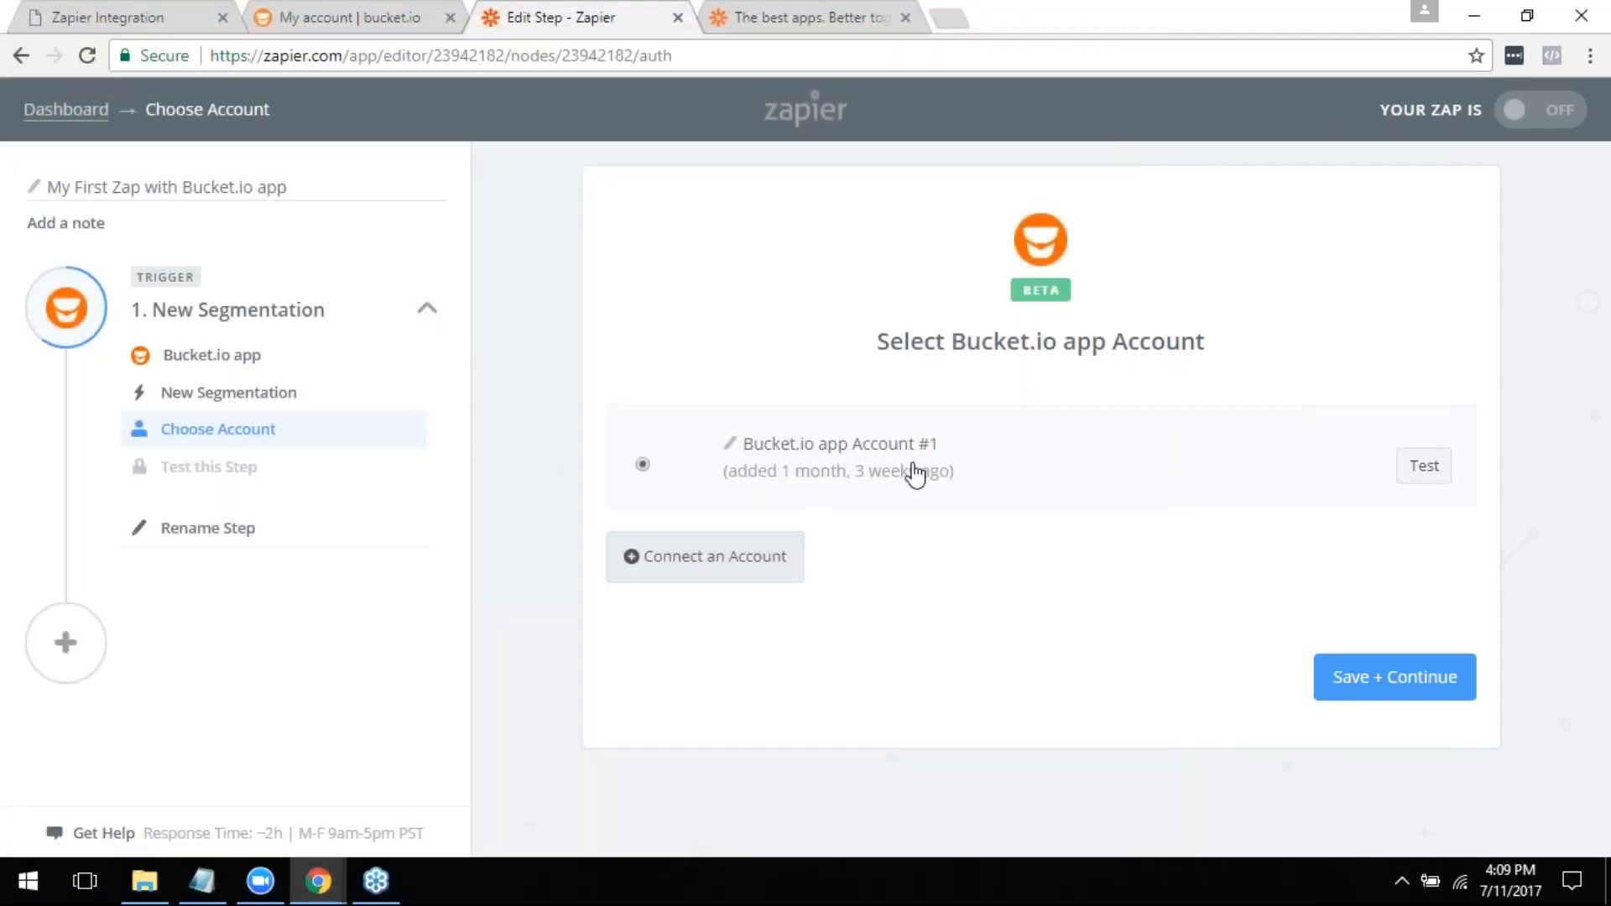
pyautogui.click(1377, 681)
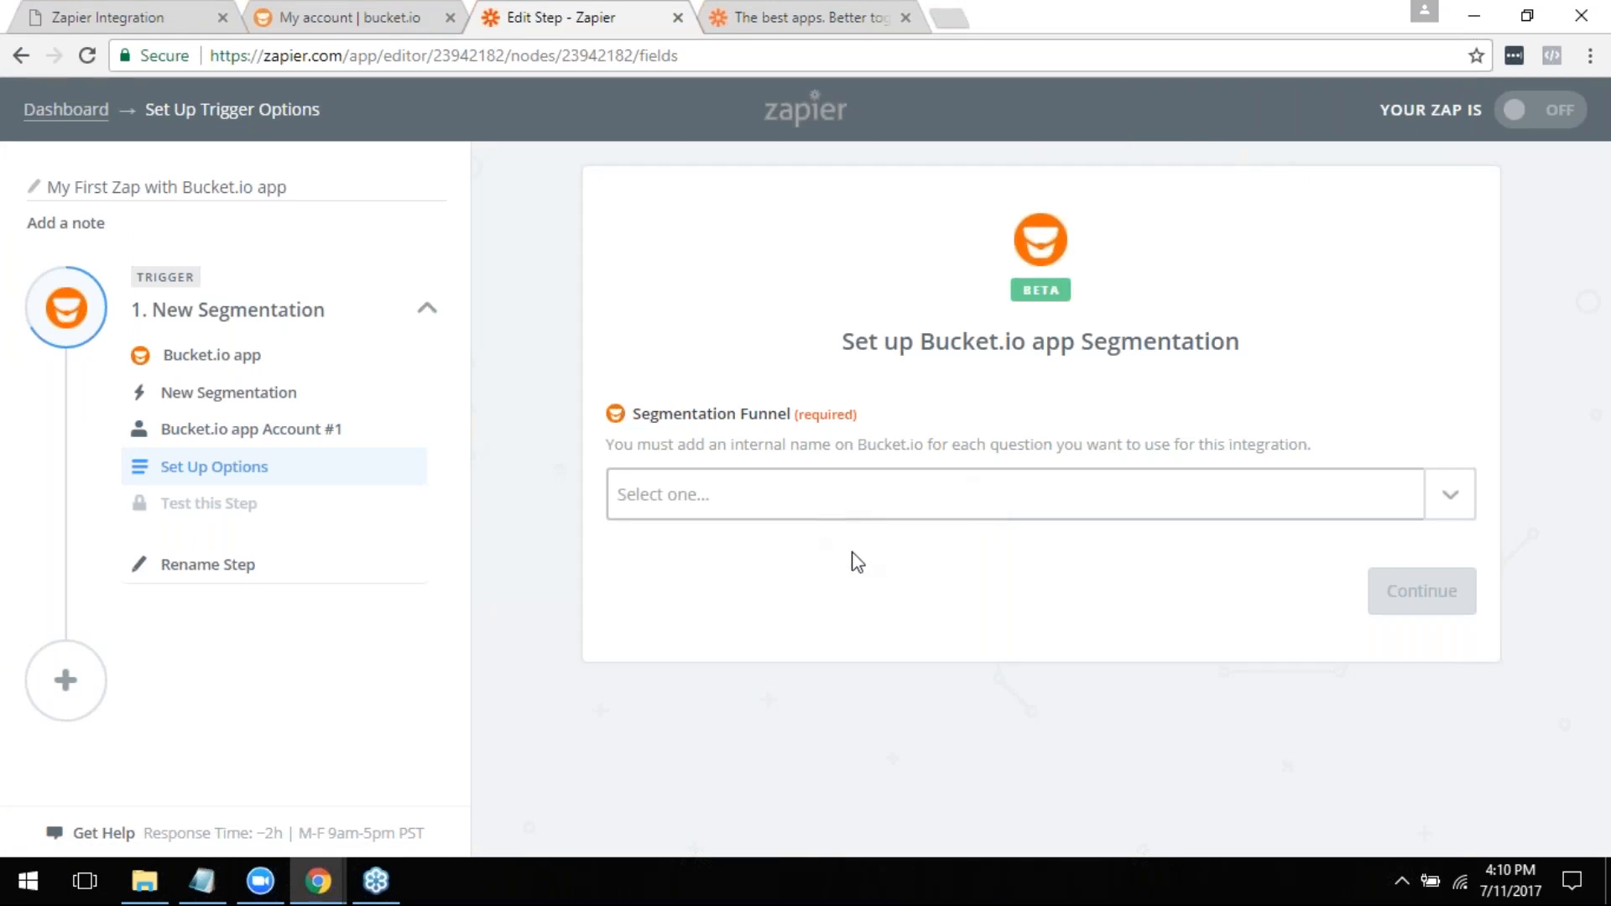
# - Set Test Seg Funnel as the trigger's segmentation funnel and test the trigger by fetching an existing segmentation
pyautogui.click(869, 503)
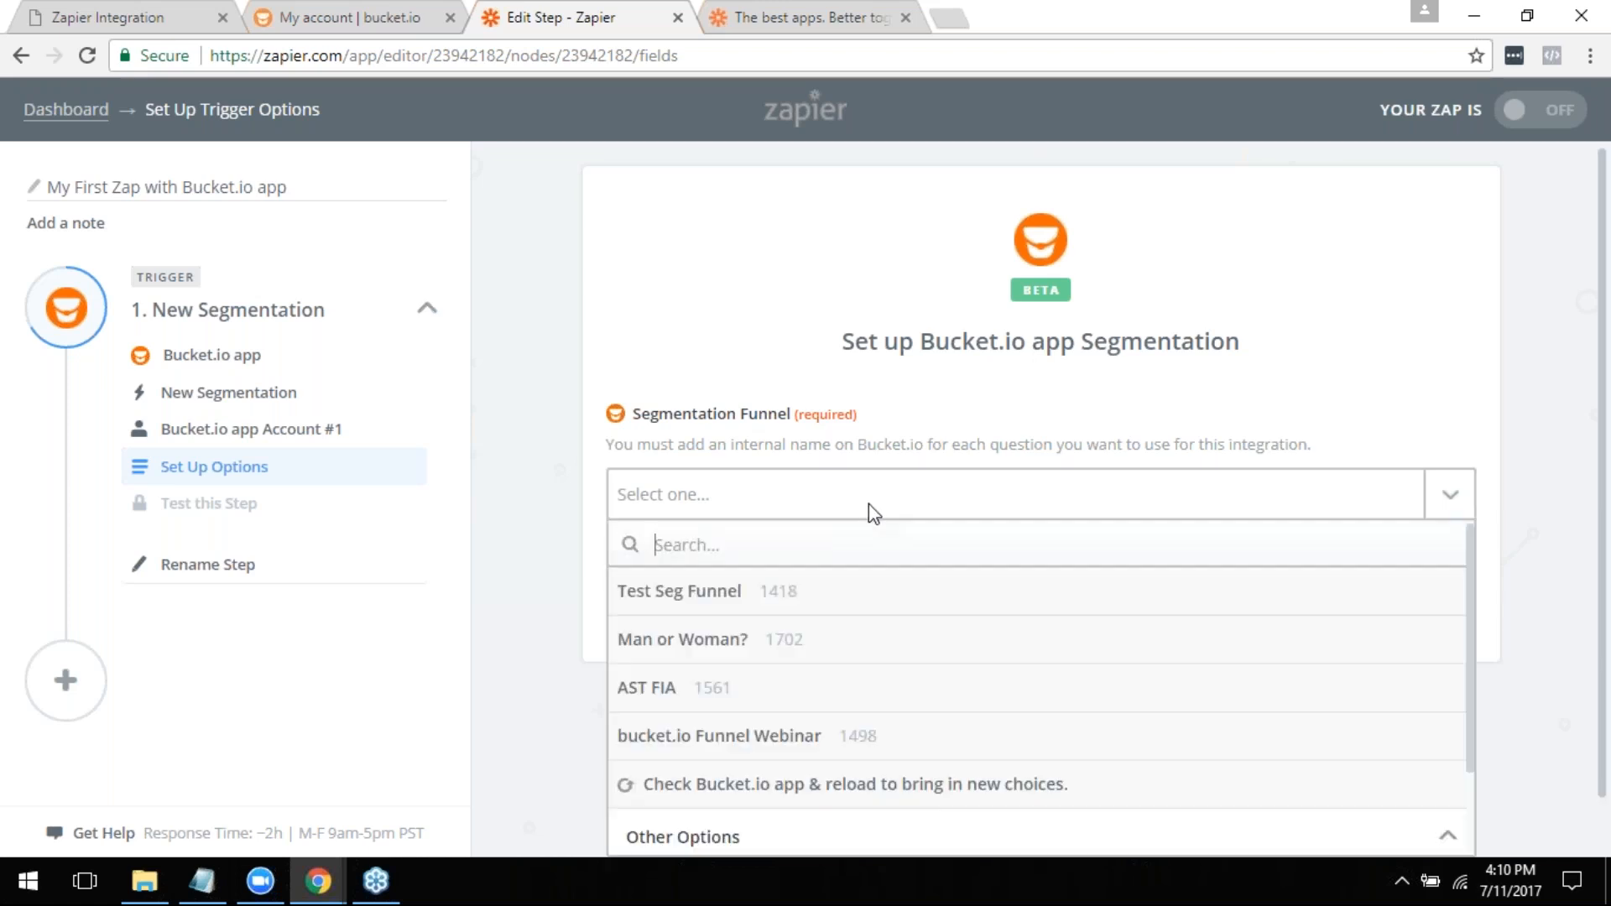
pyautogui.click(690, 598)
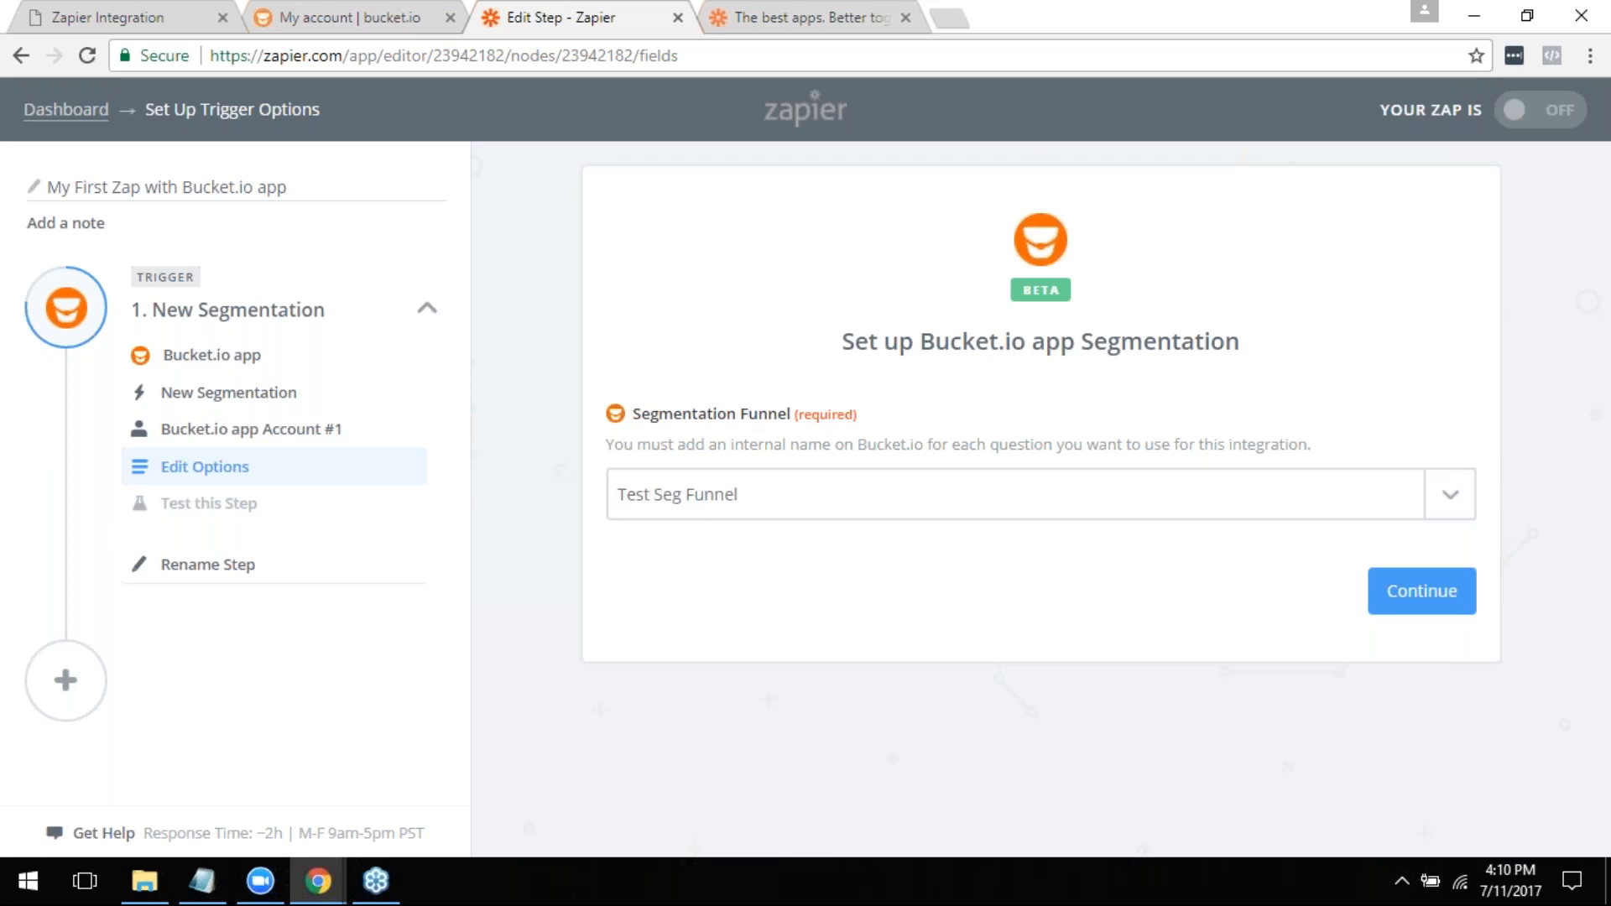
pyautogui.click(1441, 597)
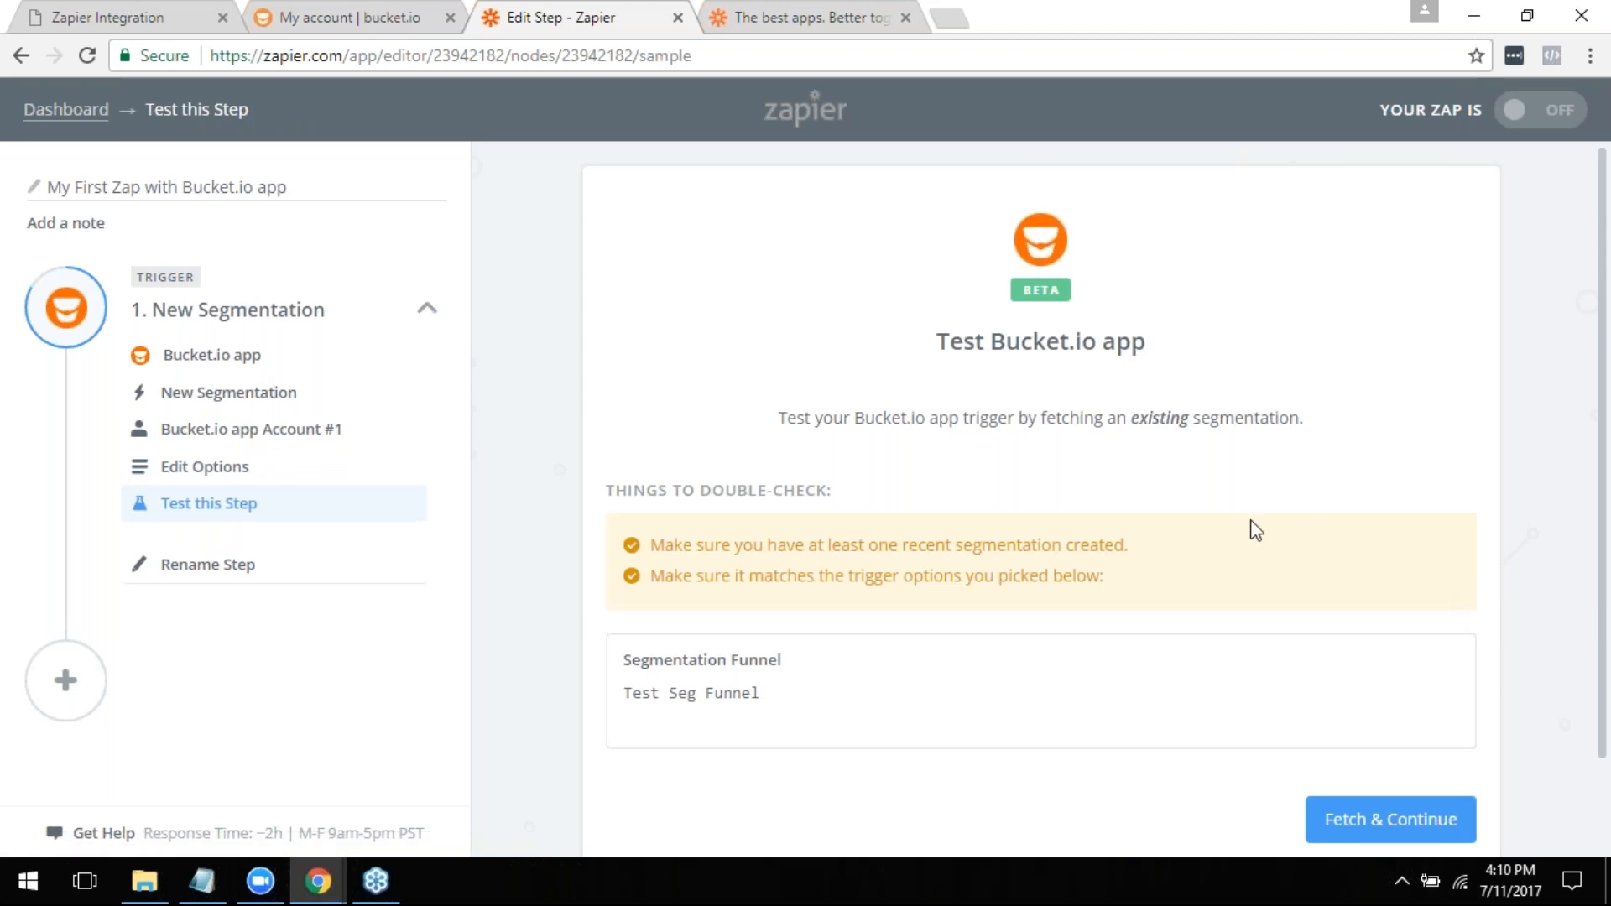
pyautogui.scroll(-1, 1176, 537)
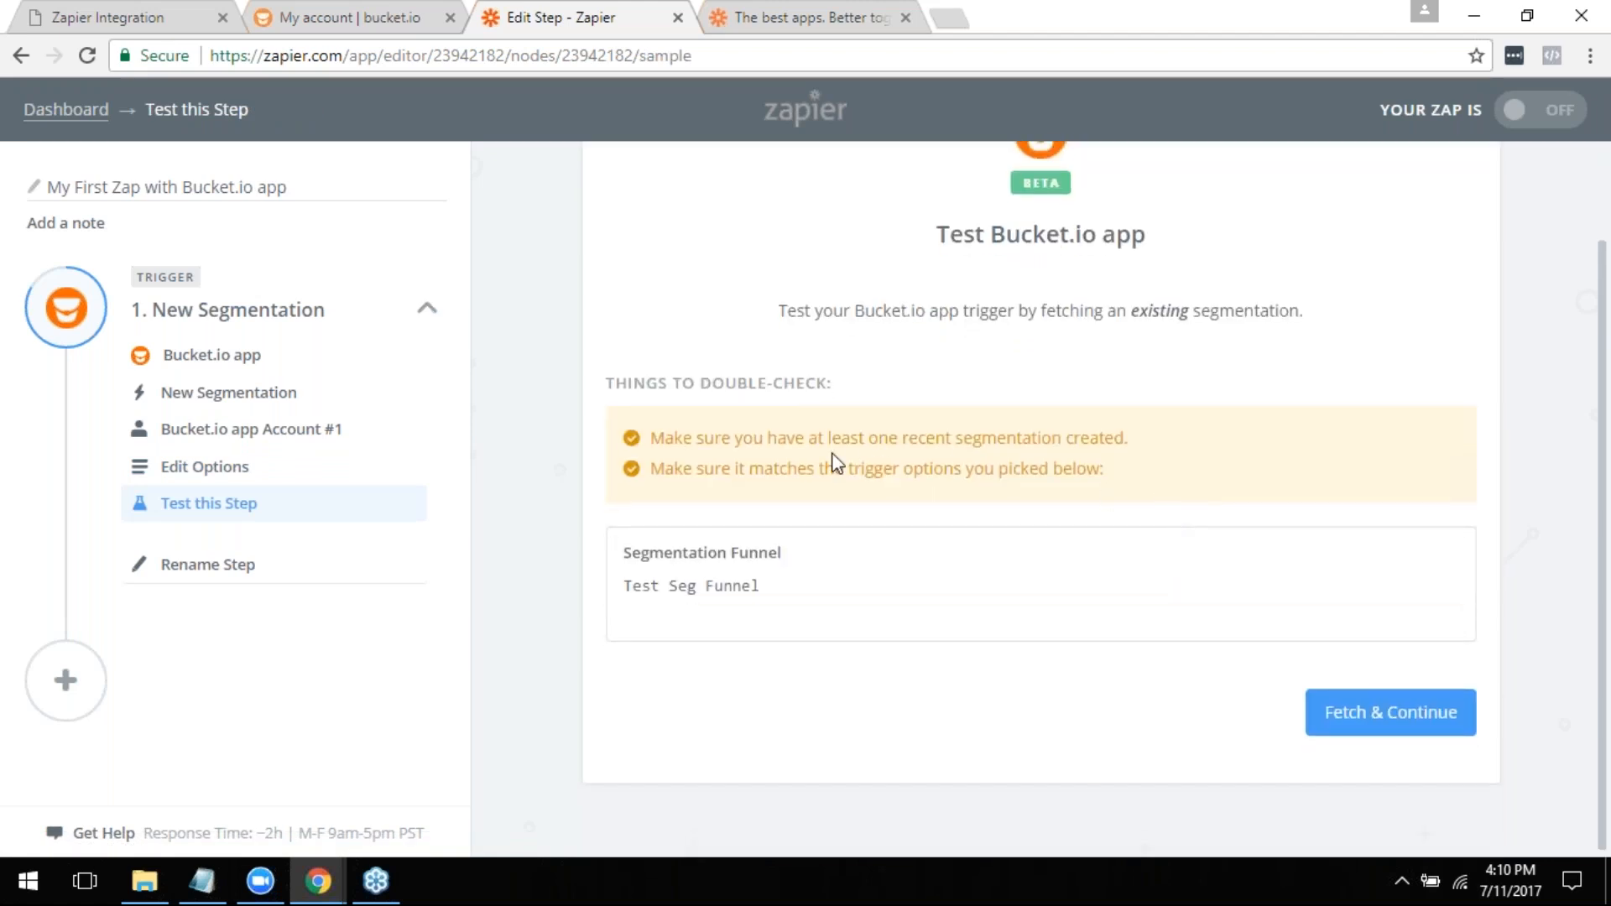
pyautogui.click(1396, 714)
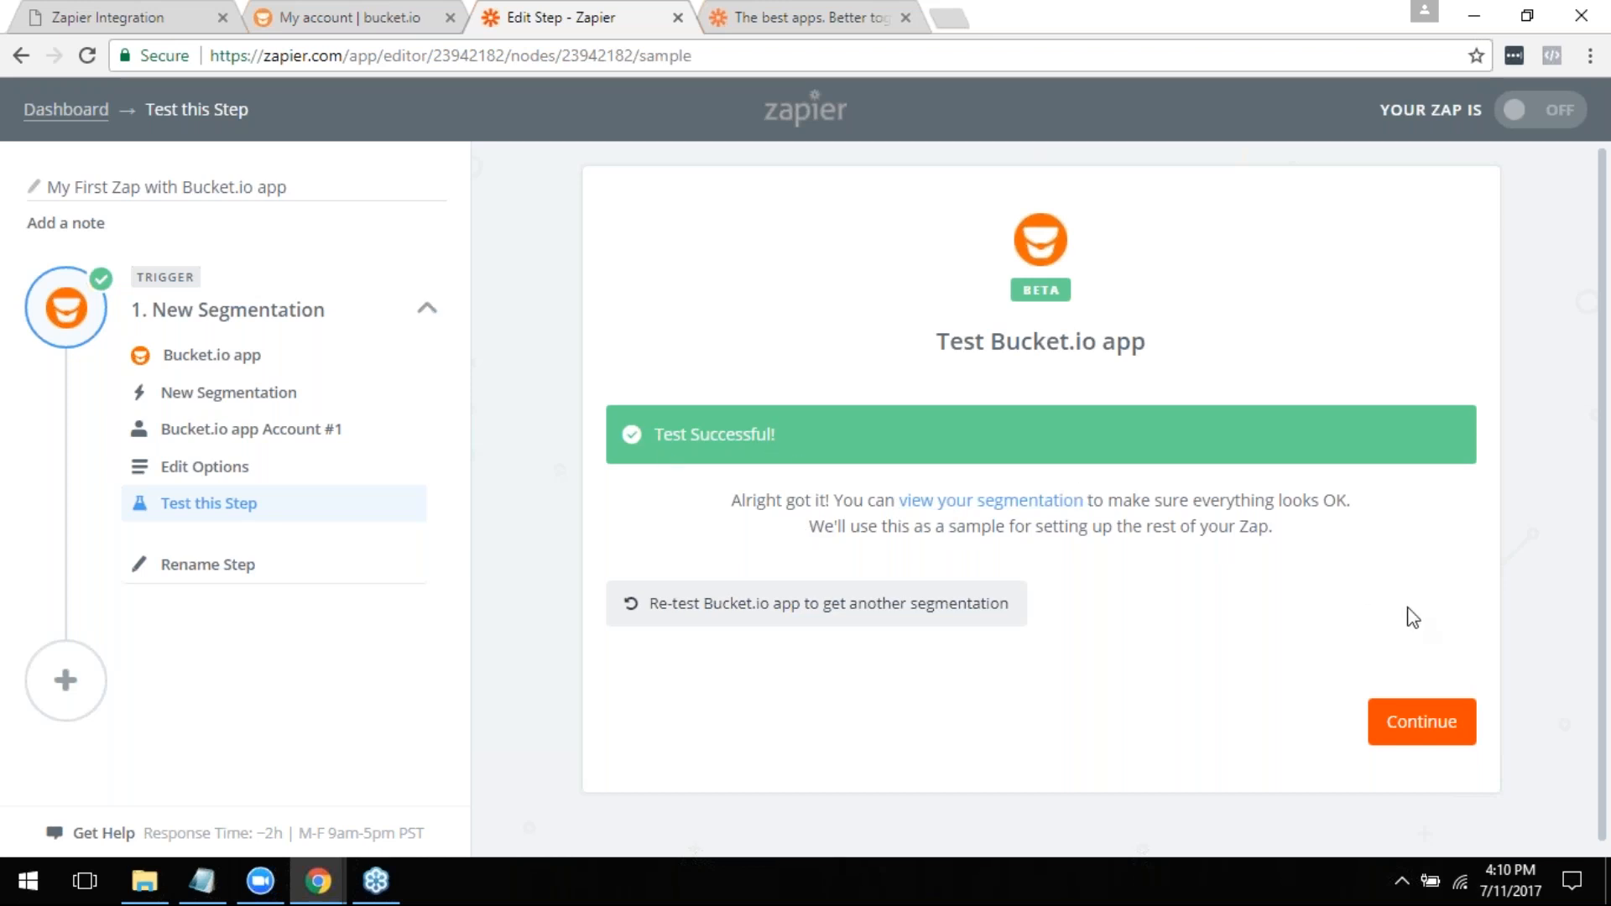
pyautogui.click(1452, 726)
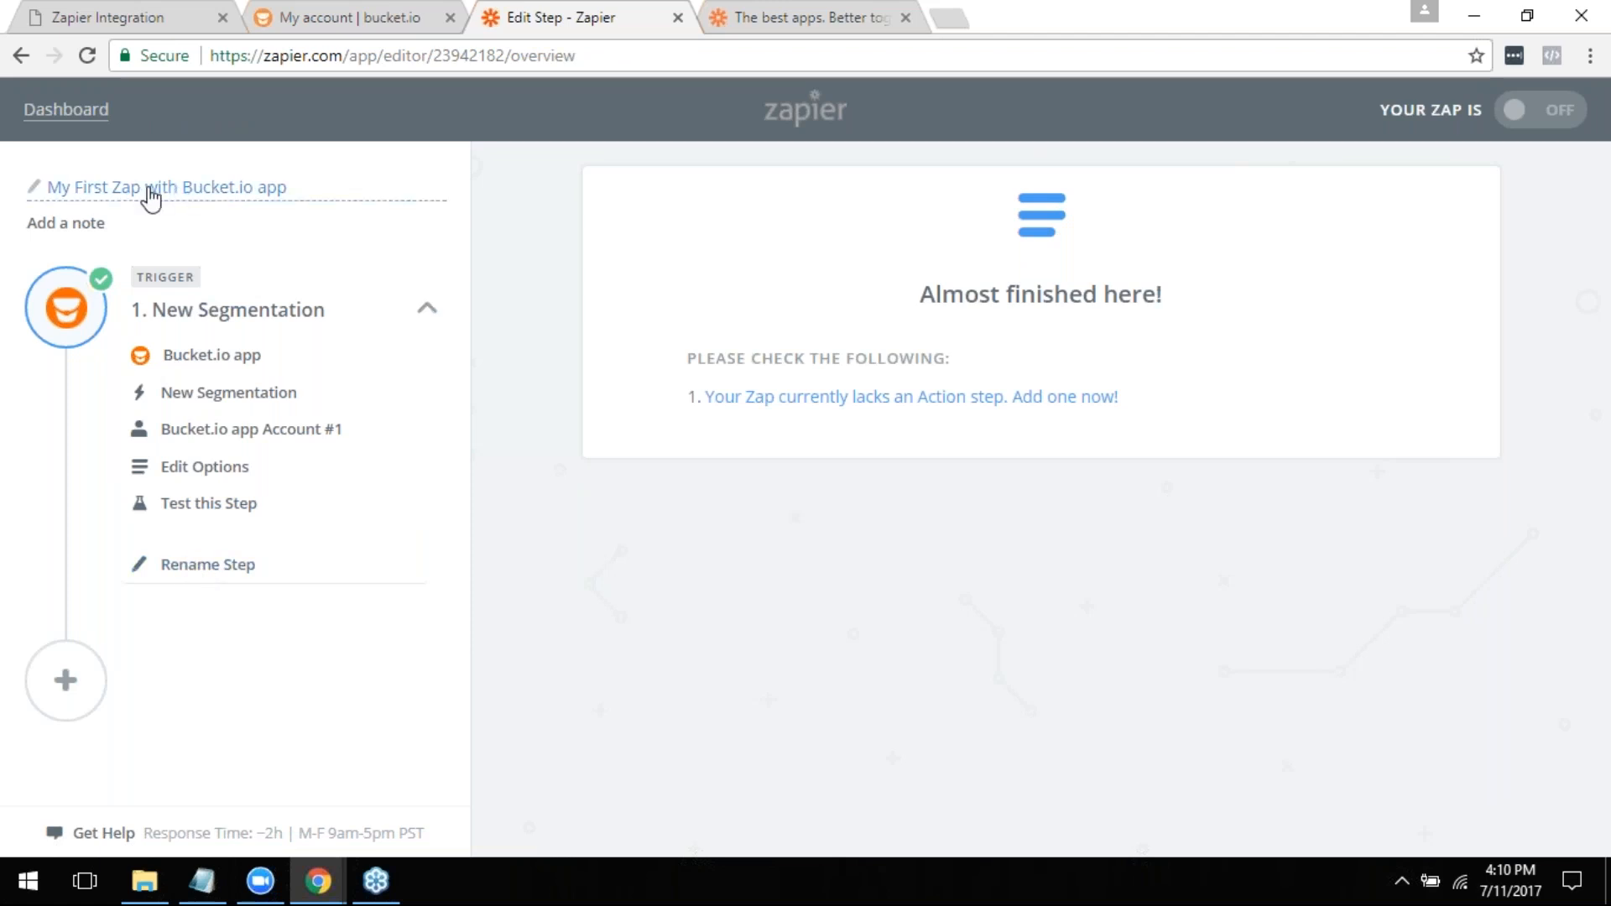
# - Rename the Zap as "Test Seg Funnel"
pyautogui.click(34, 196)
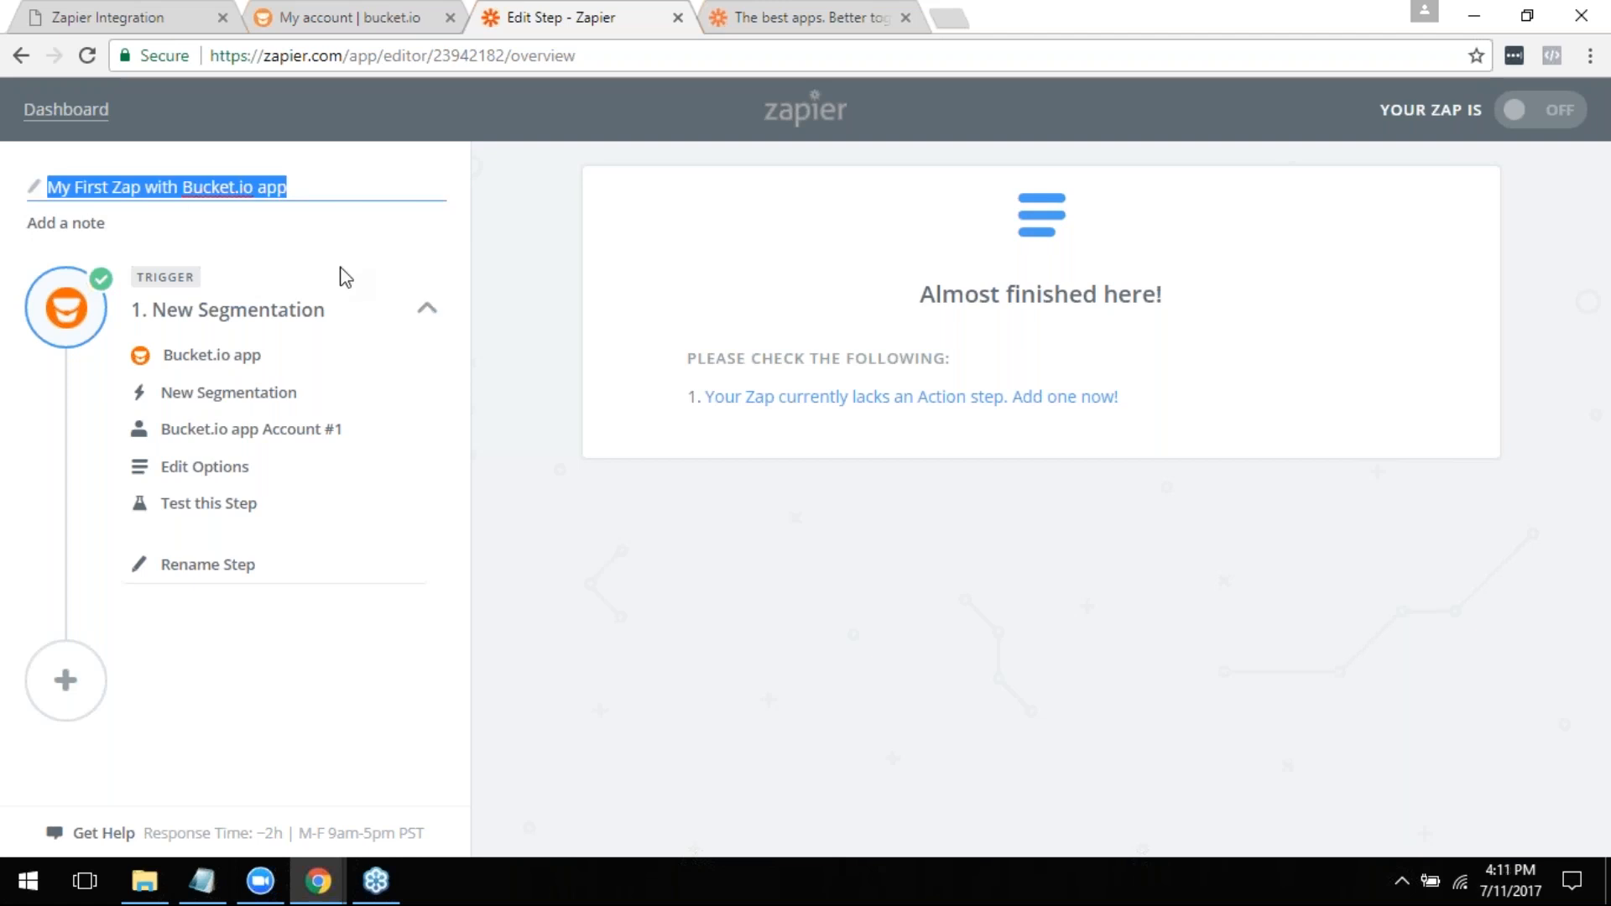
pyautogui.write('Tes')
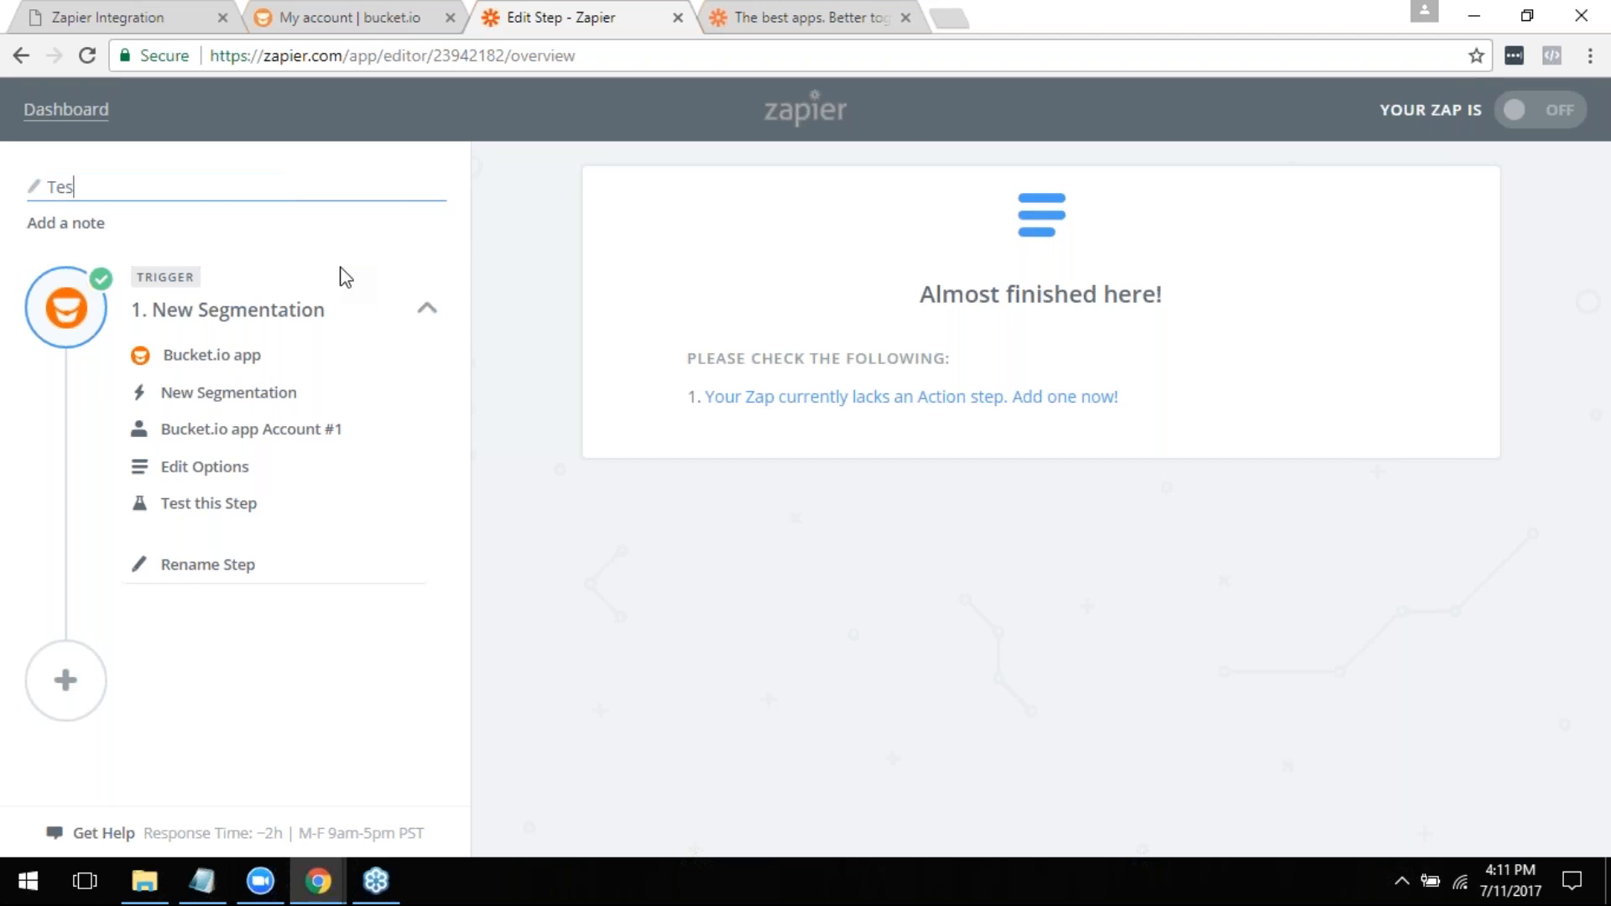
pyautogui.write('t Seg Funnel')
pyautogui.press('Return')
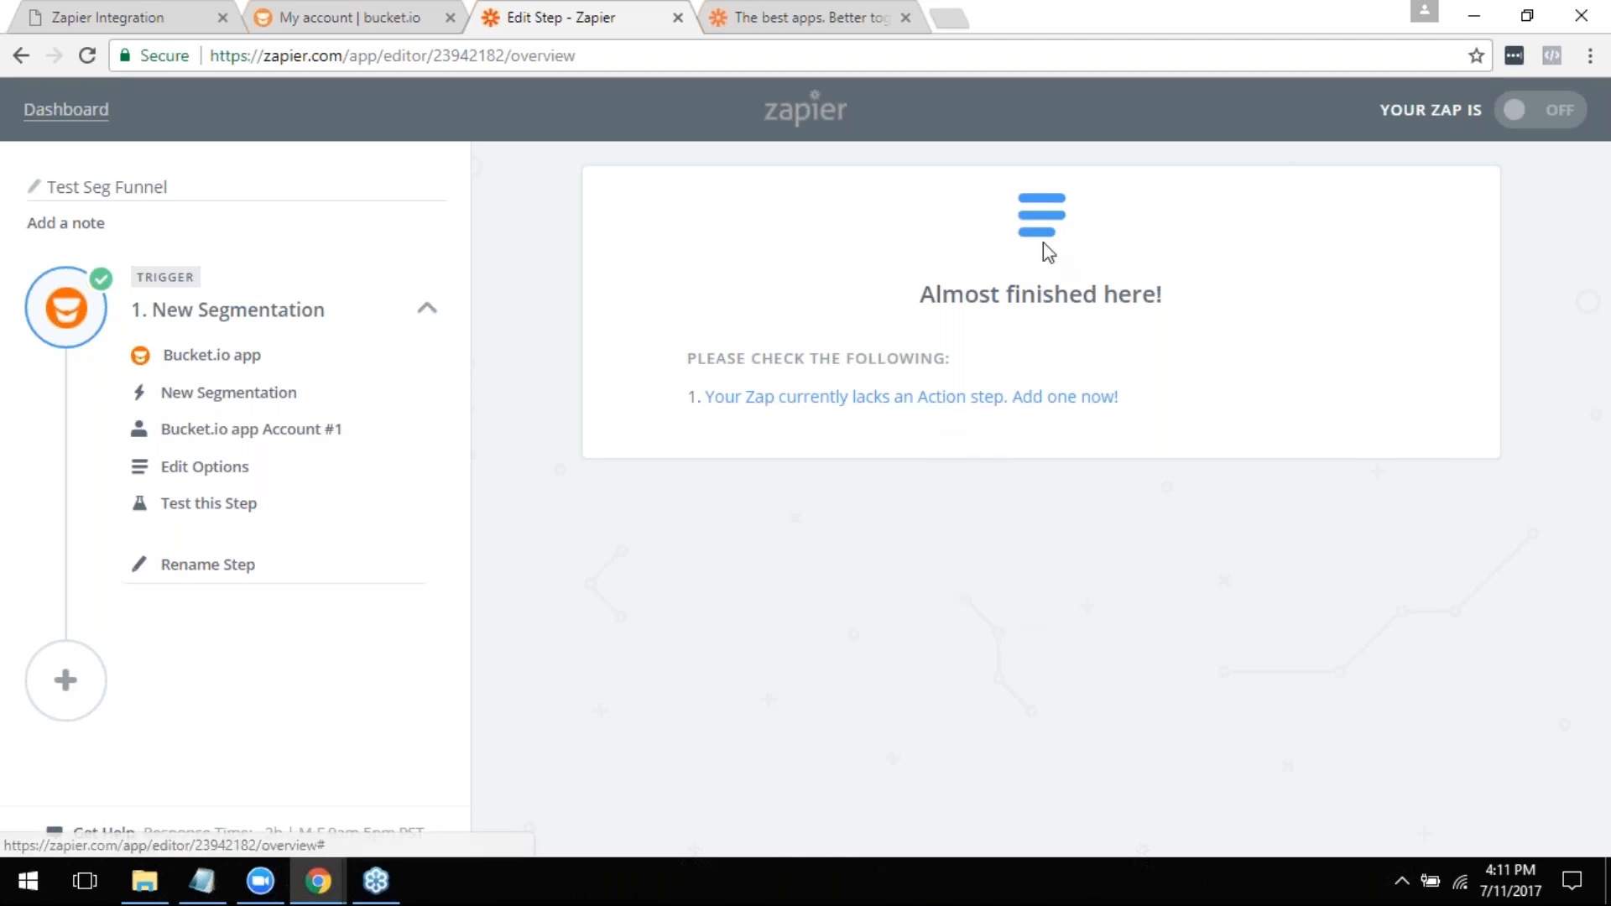
# - Add the missing action step to the Zap and search the action apps for "Infusi", "Mail" and "Aweber"
pyautogui.click(857, 402)
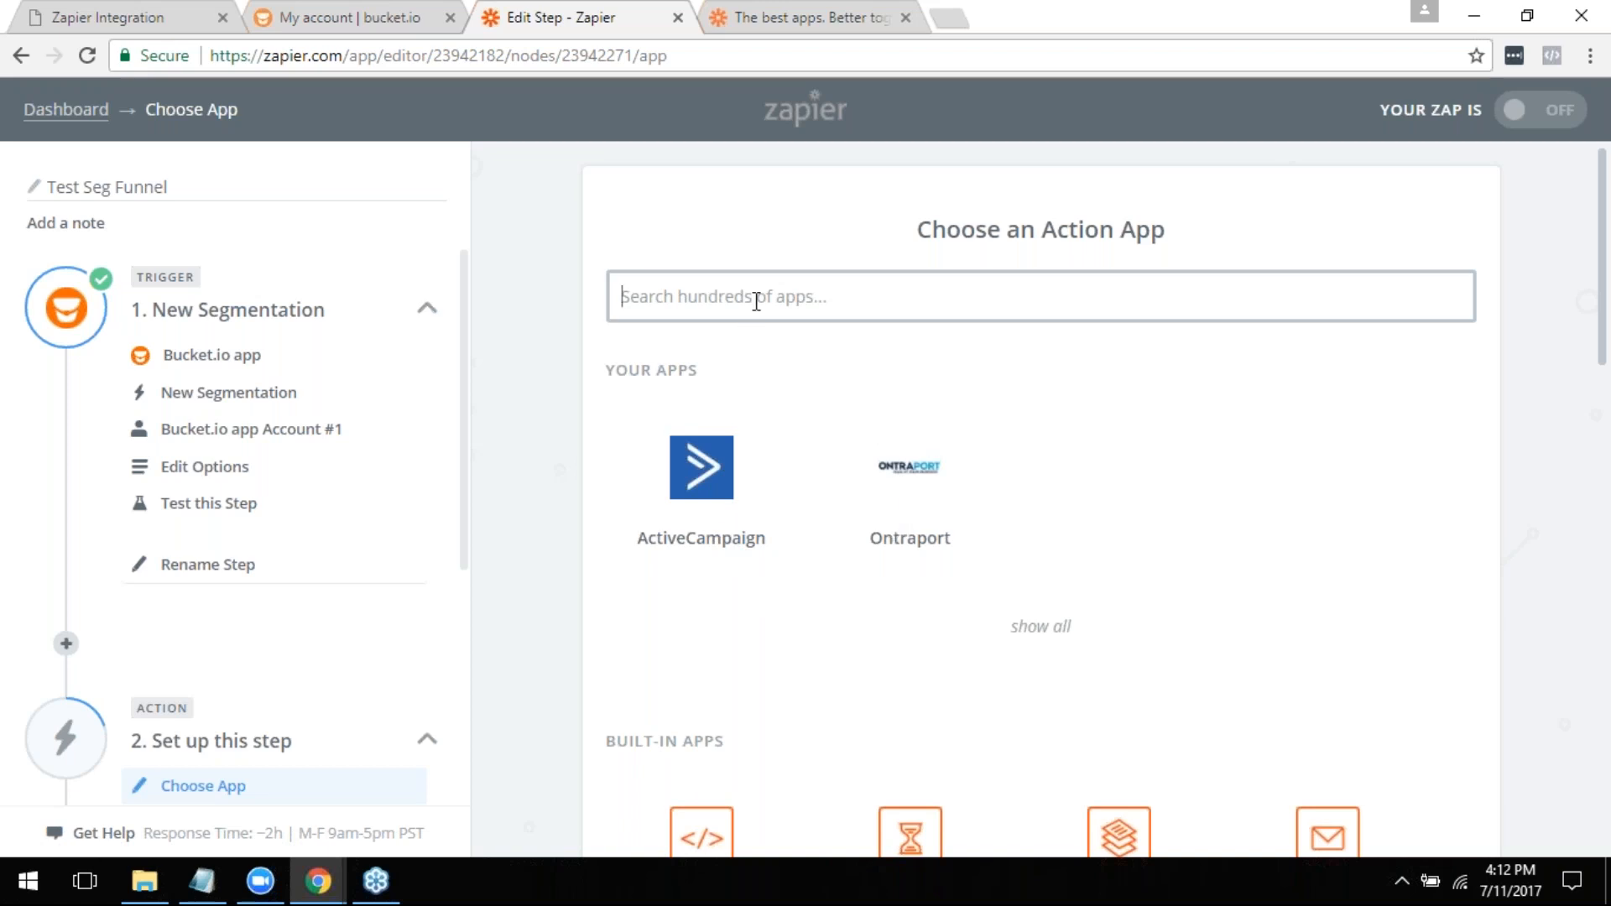
pyautogui.write('Infusi')
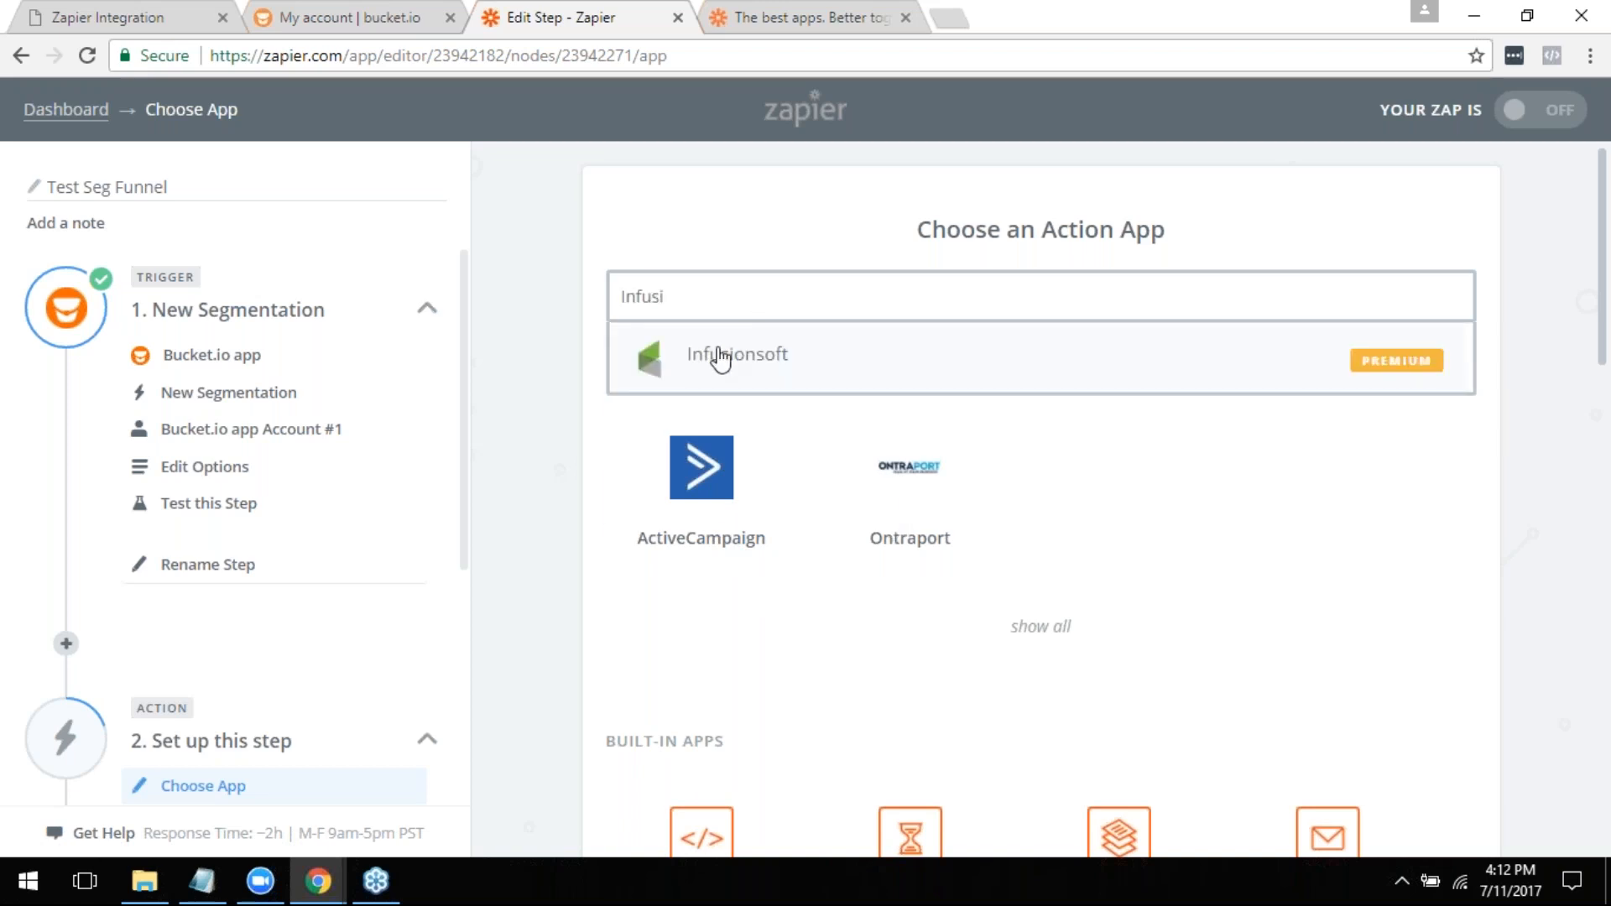
pyautogui.click(754, 297)
pyautogui.doubleClick(754, 297)
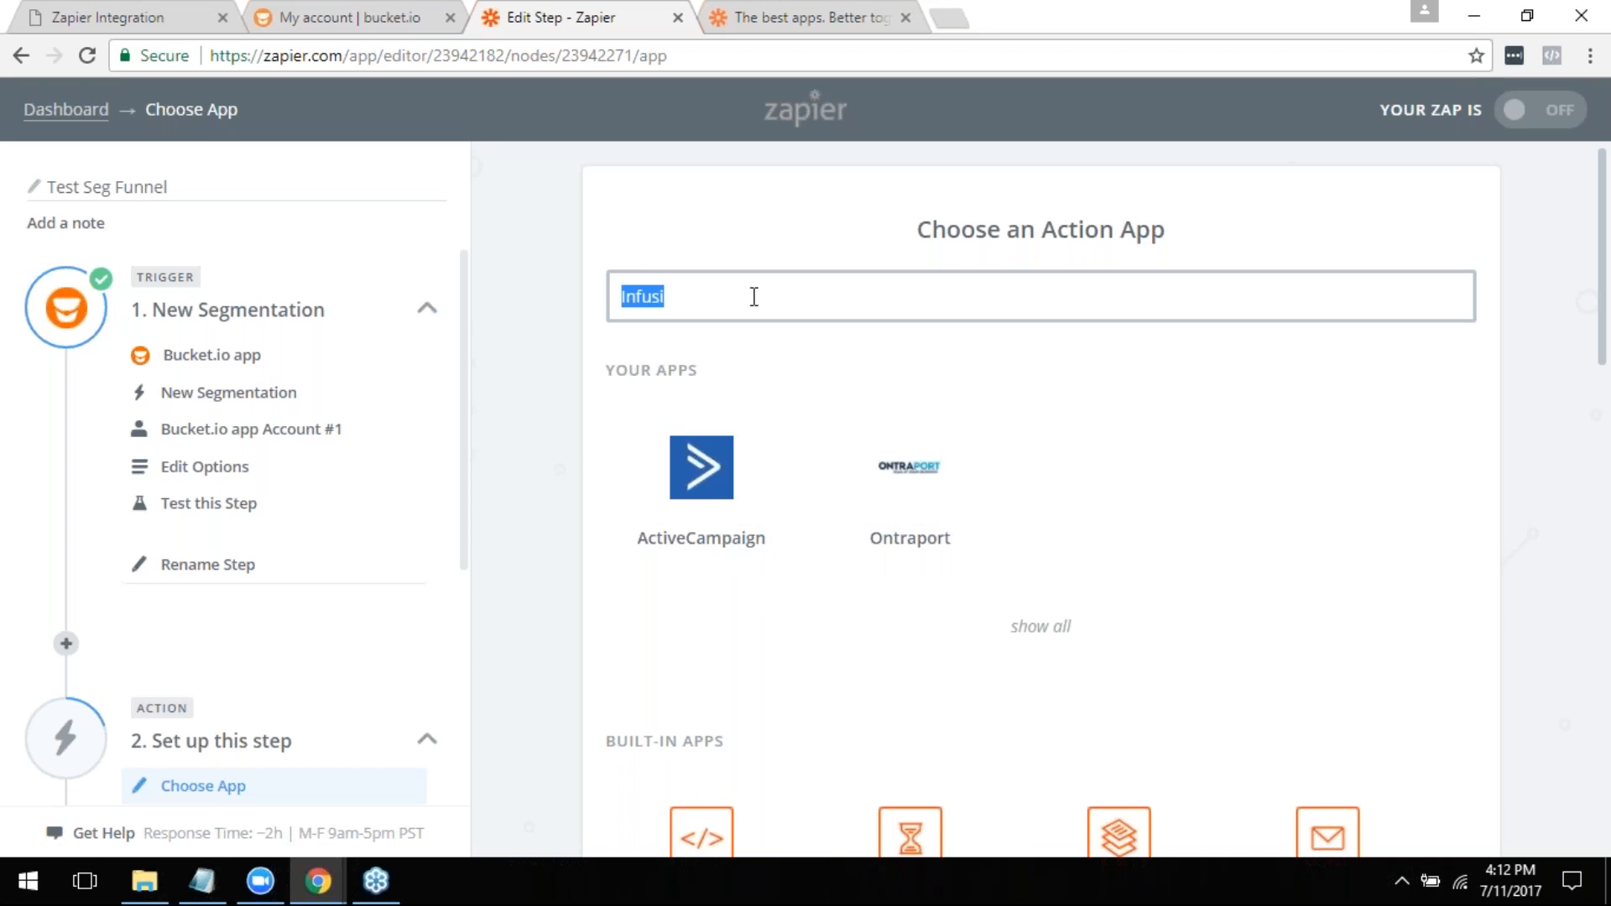
pyautogui.write('Mail')
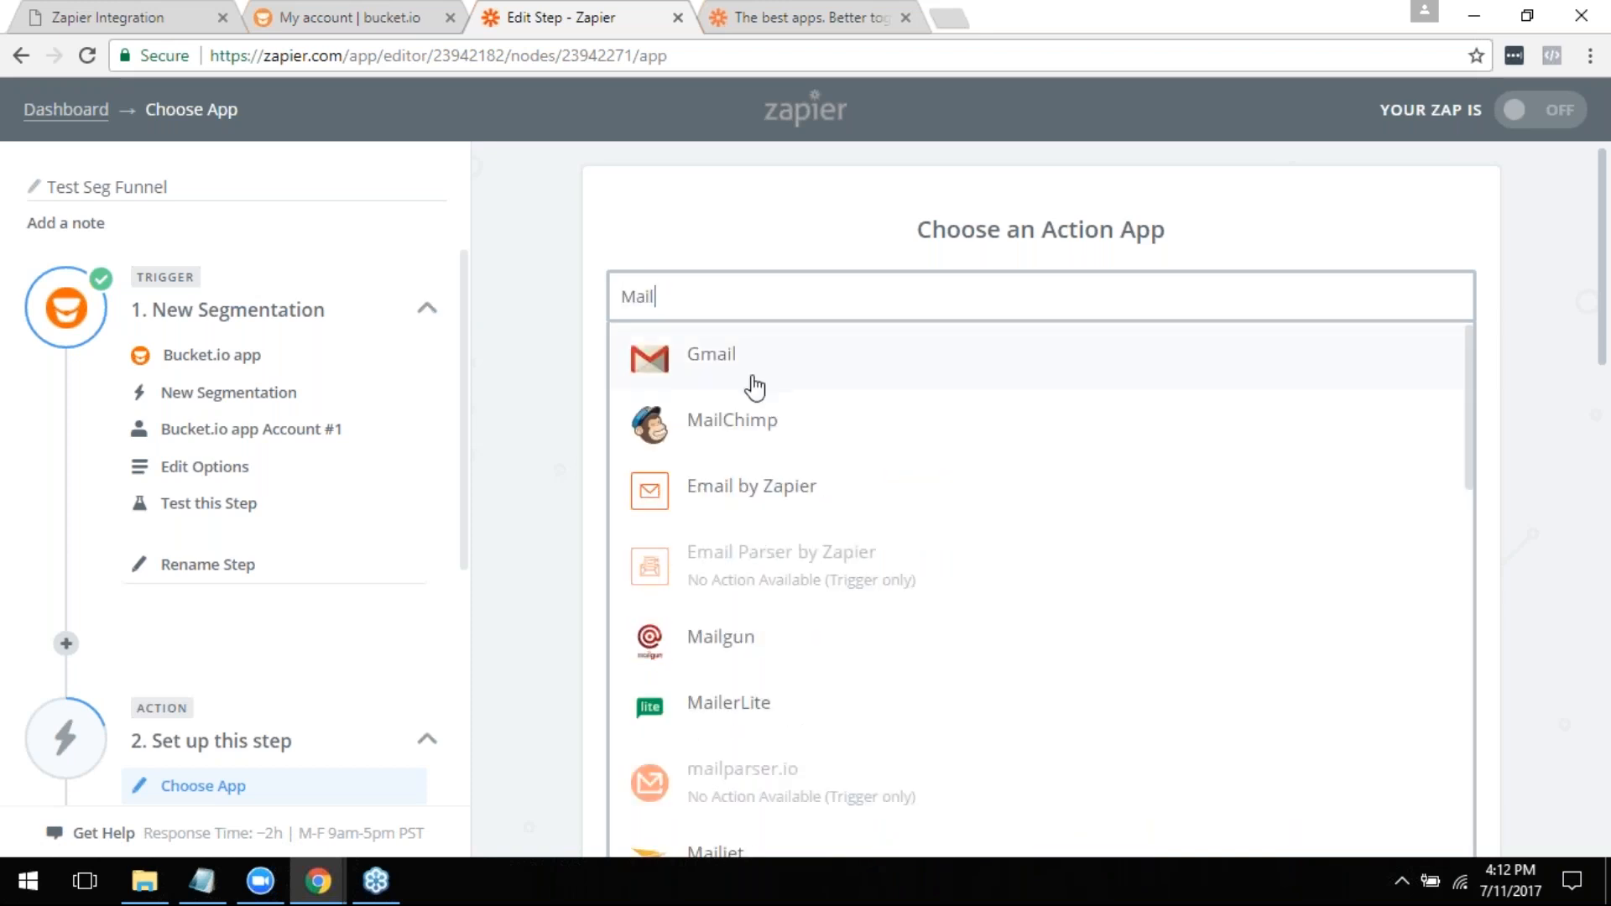
pyautogui.scroll(-2, 759, 663)
pyautogui.scroll(1, 802, 709)
pyautogui.scroll(-5, 772, 713)
pyautogui.scroll(5, 991, 562)
pyautogui.doubleClick(765, 303)
pyautogui.write('Aweber')
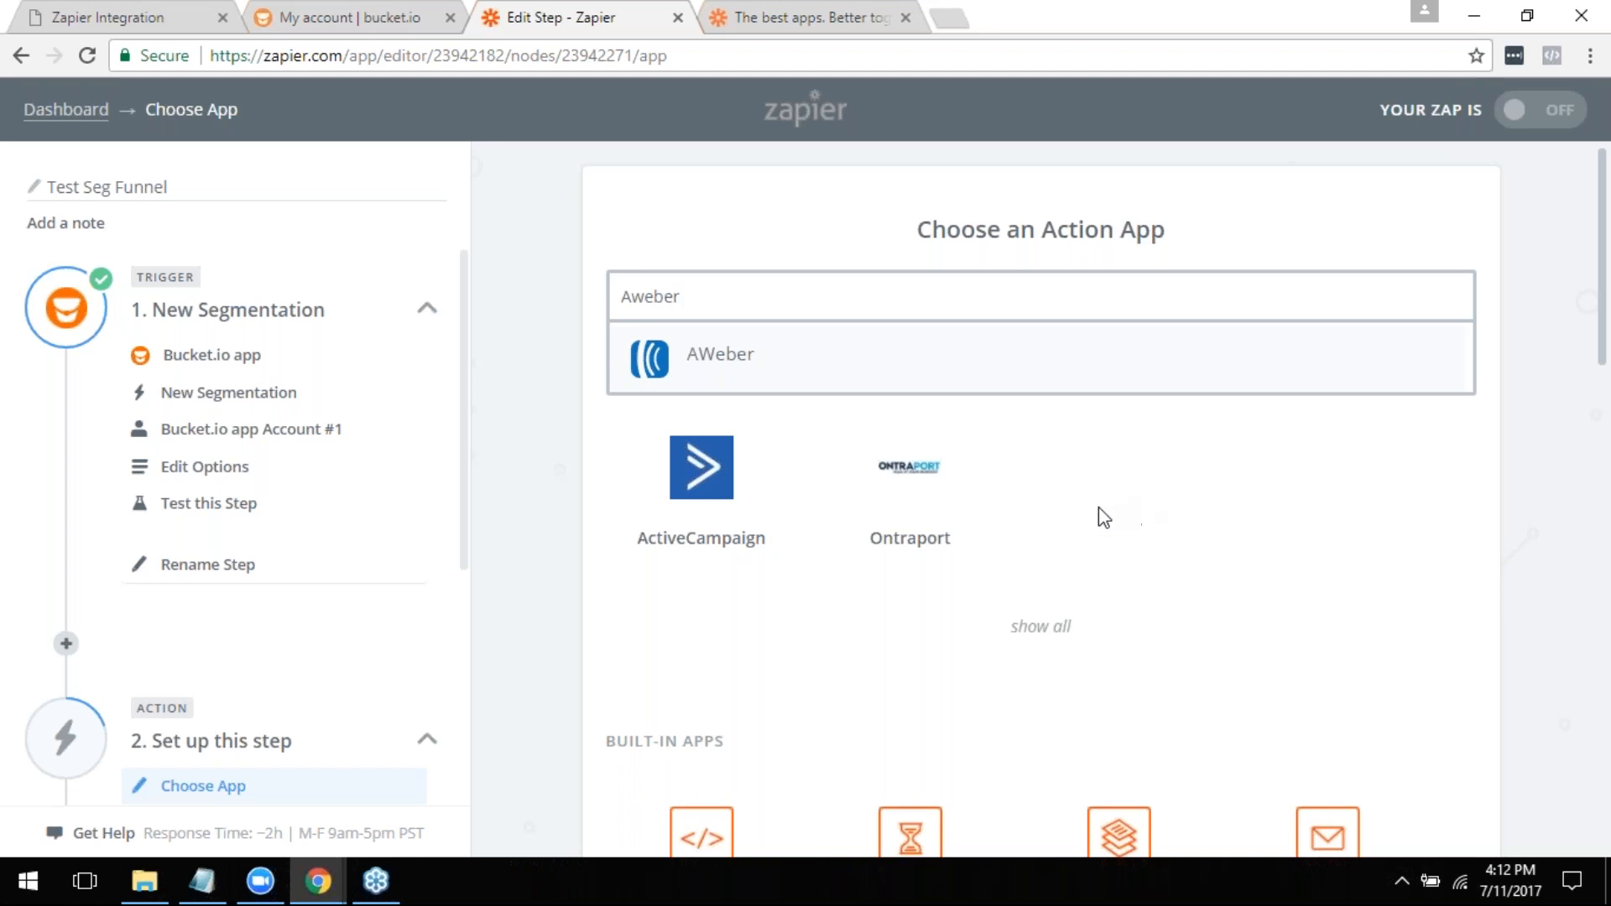
pyautogui.click(740, 654)
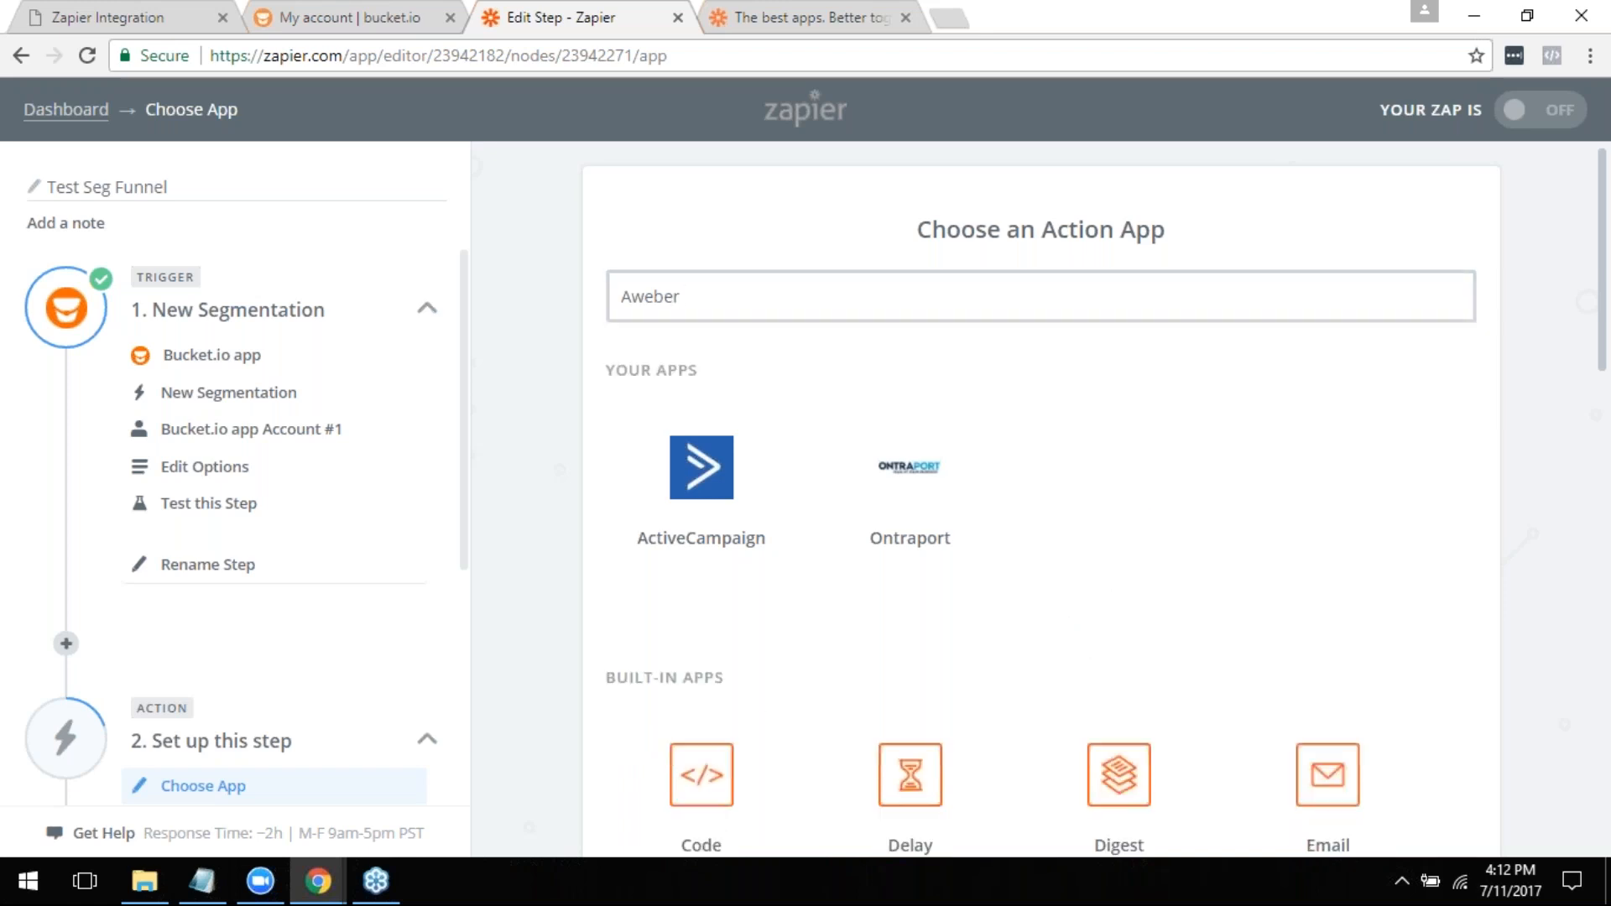
# - Set the action to ActiveCampaign's Create/Update Contact and save ActiveCampaign Account #1 as its account
pyautogui.click(718, 485)
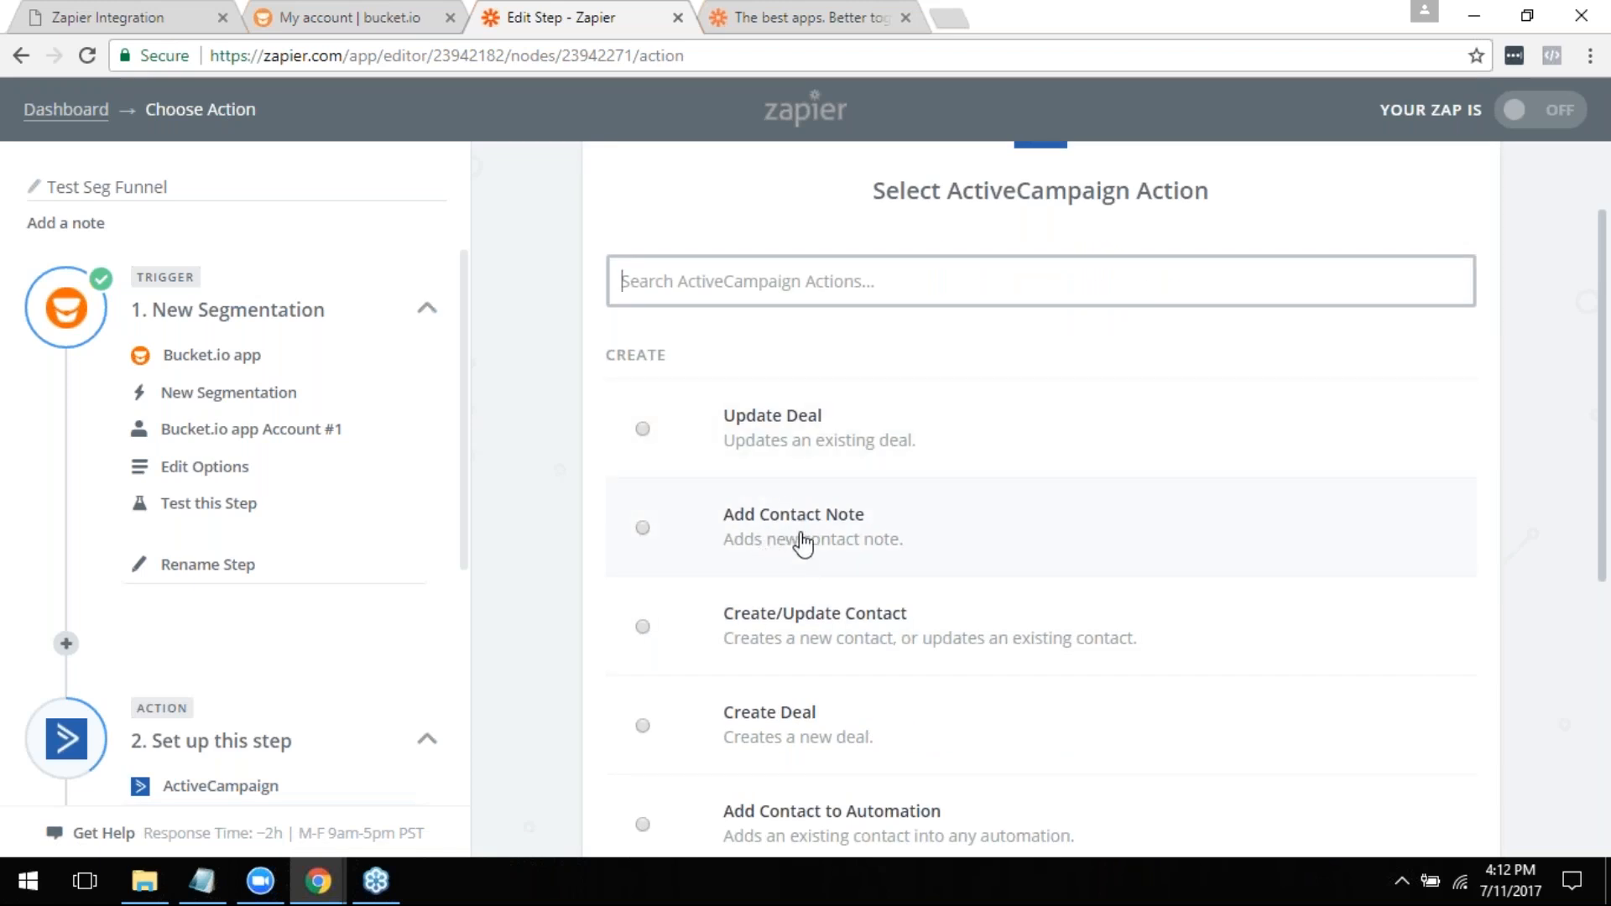
pyautogui.scroll(-1, 806, 544)
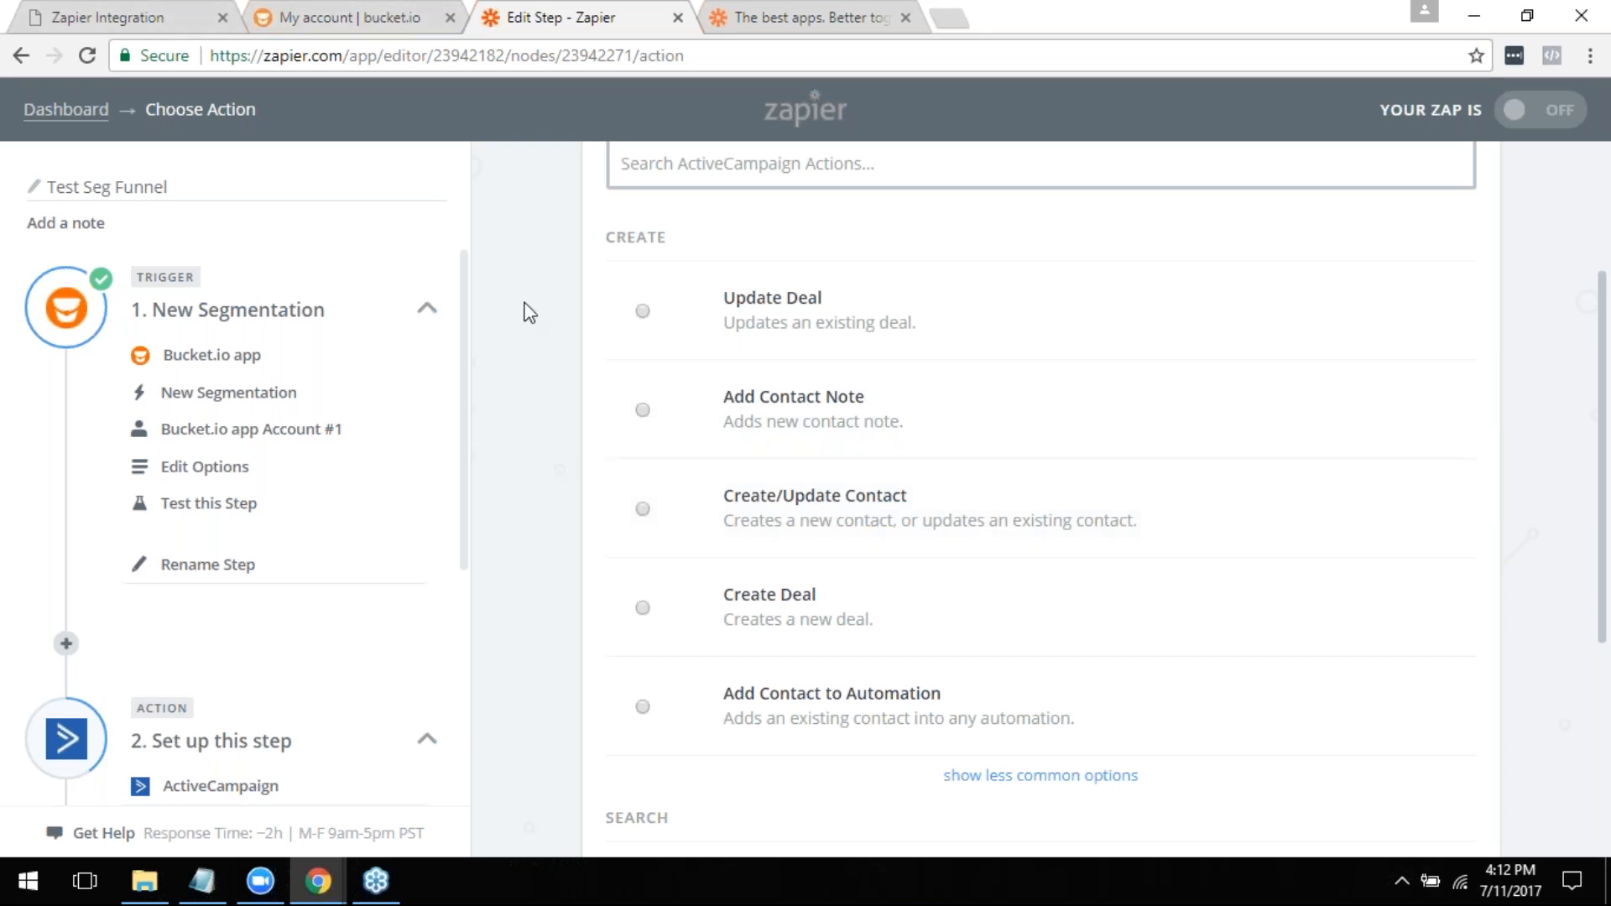
pyautogui.scroll(-5, 709, 371)
pyautogui.scroll(7, 756, 504)
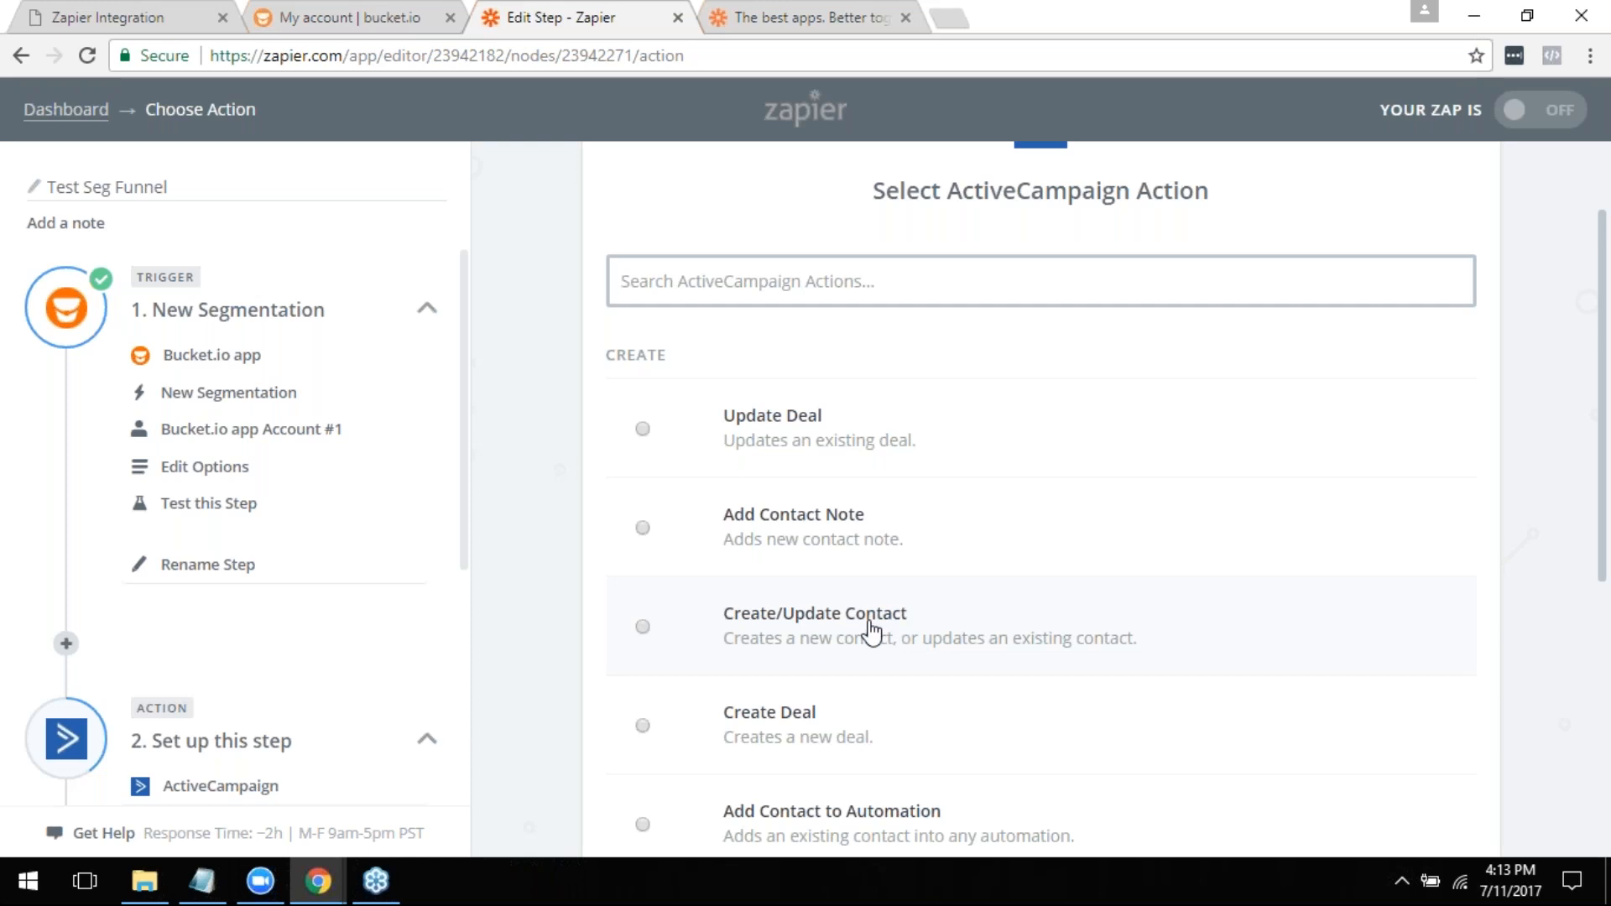
pyautogui.scroll(-2, 873, 630)
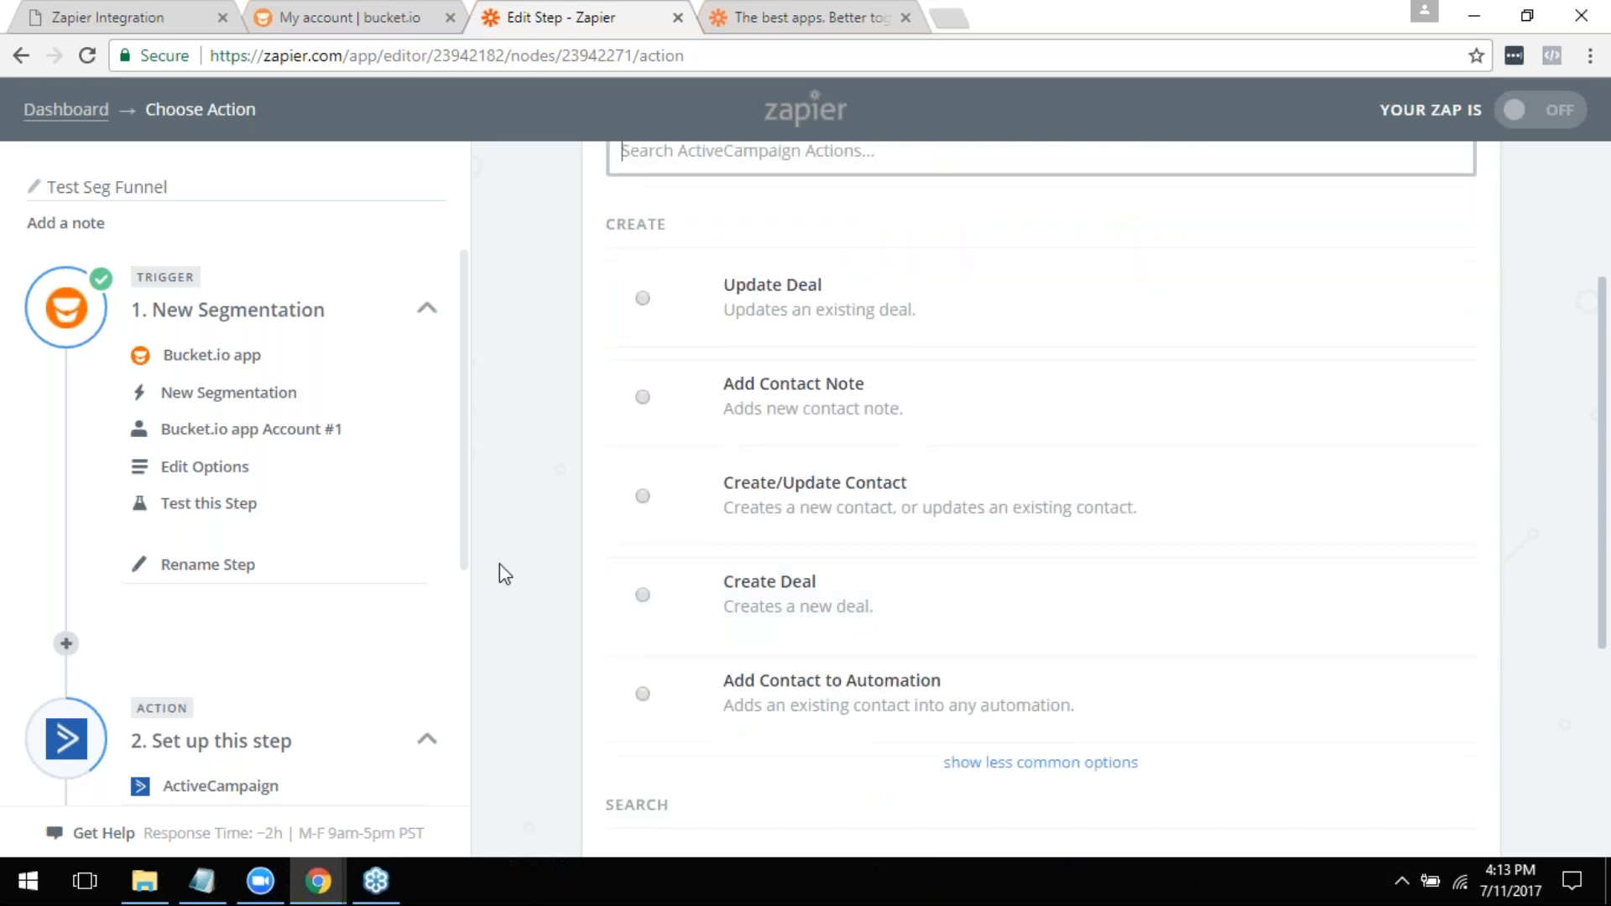
pyautogui.scroll(-3, 691, 593)
pyautogui.scroll(3, 694, 604)
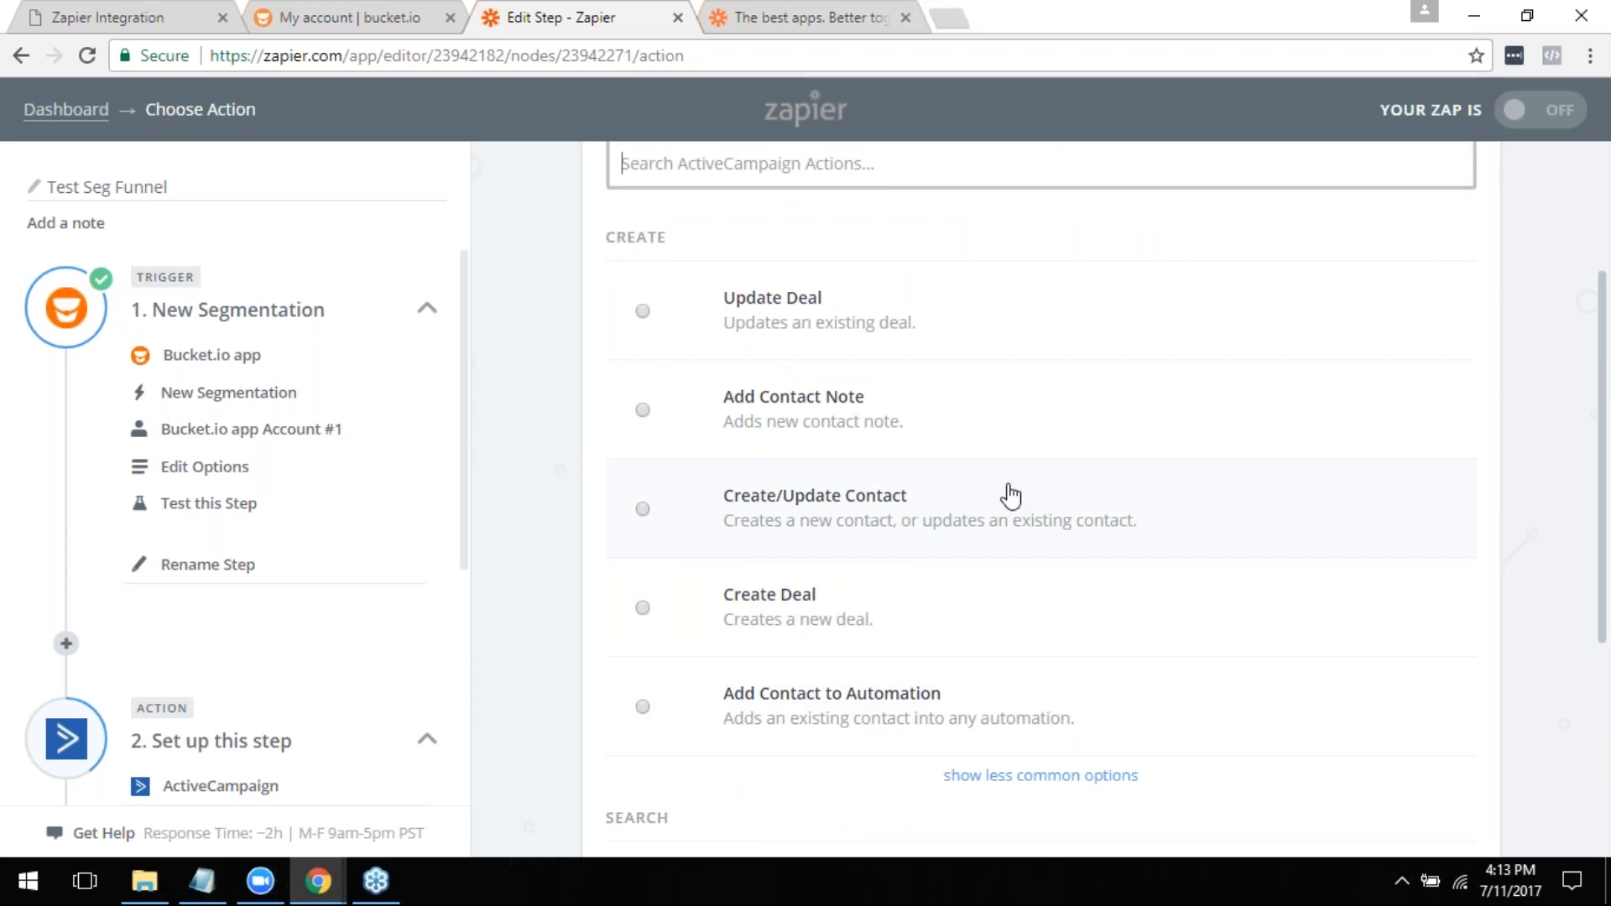
pyautogui.scroll(-2, 1020, 497)
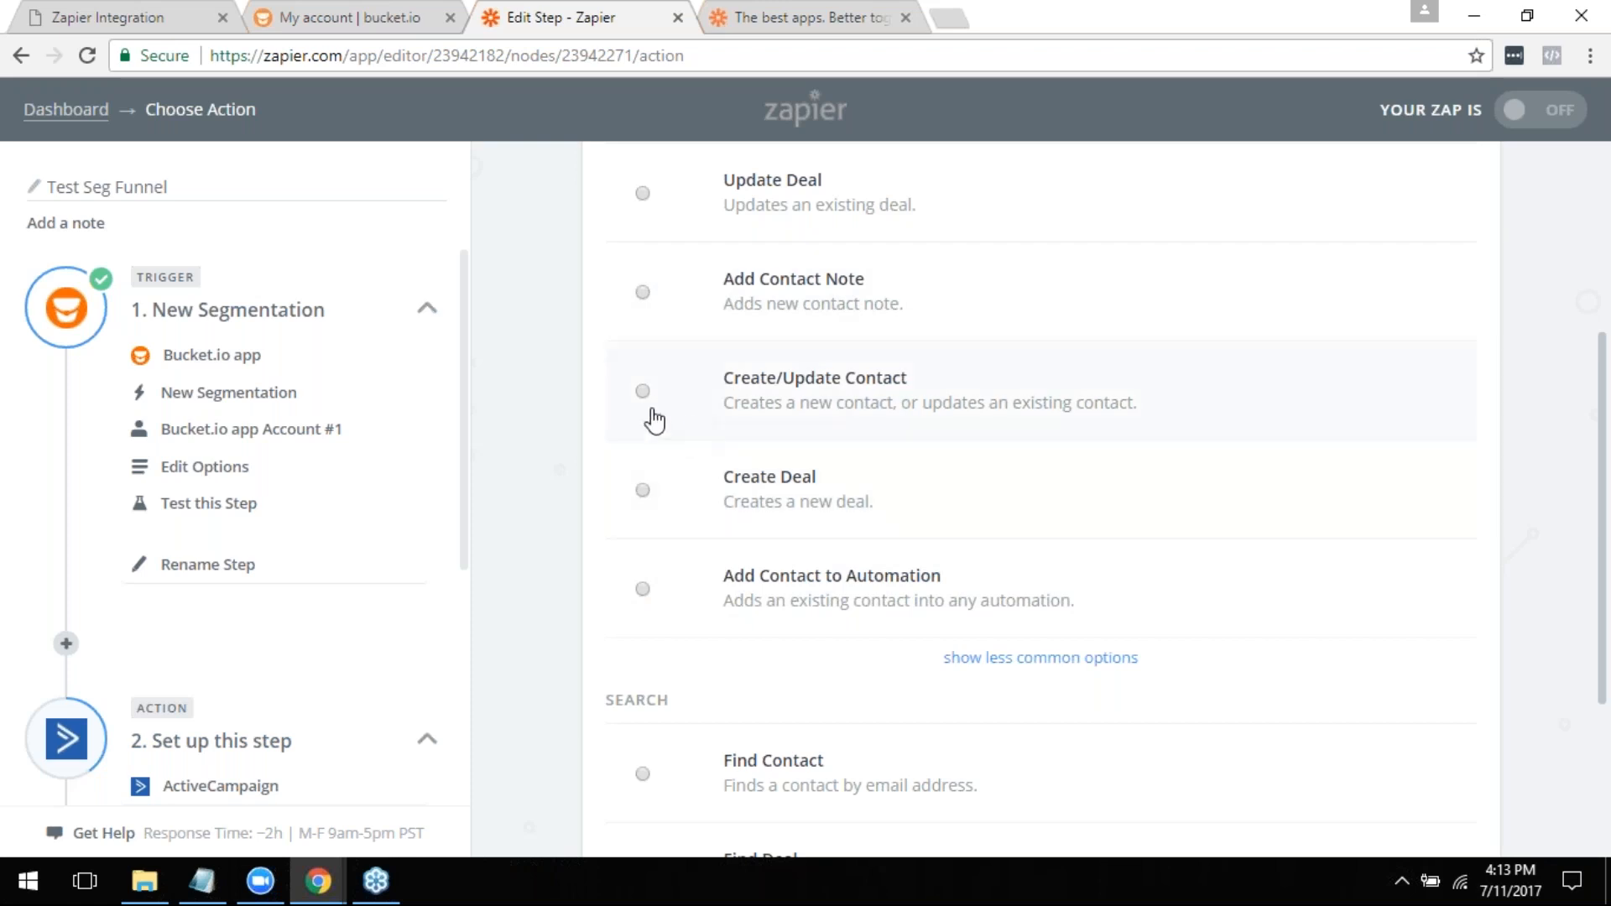
pyautogui.scroll(-3, 1066, 470)
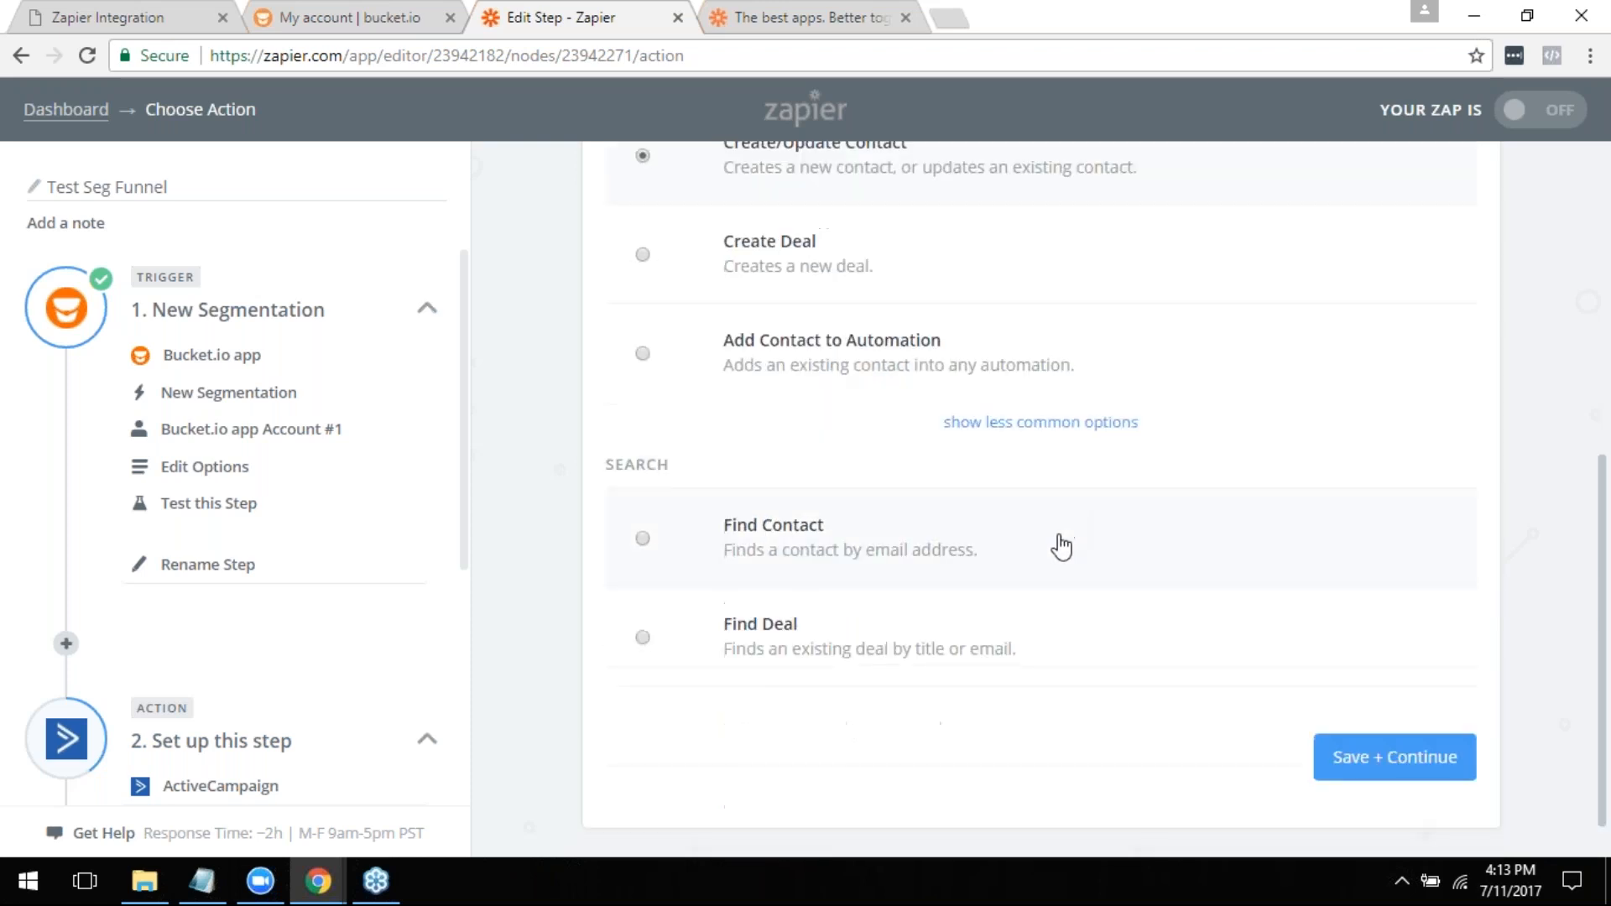
pyautogui.click(1386, 778)
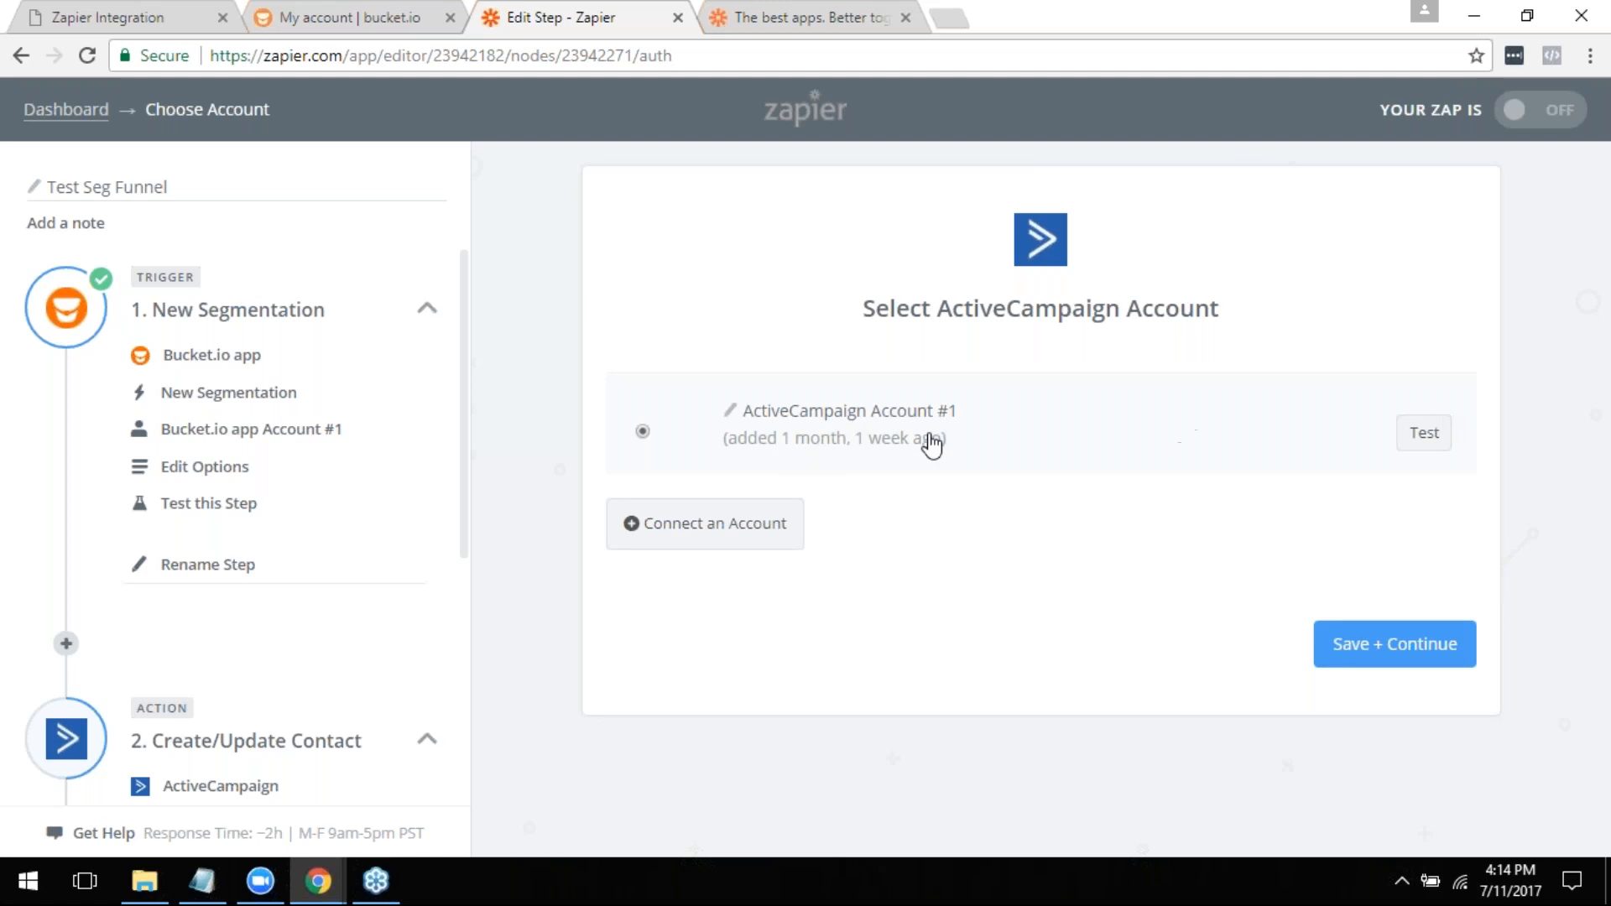
pyautogui.click(1377, 666)
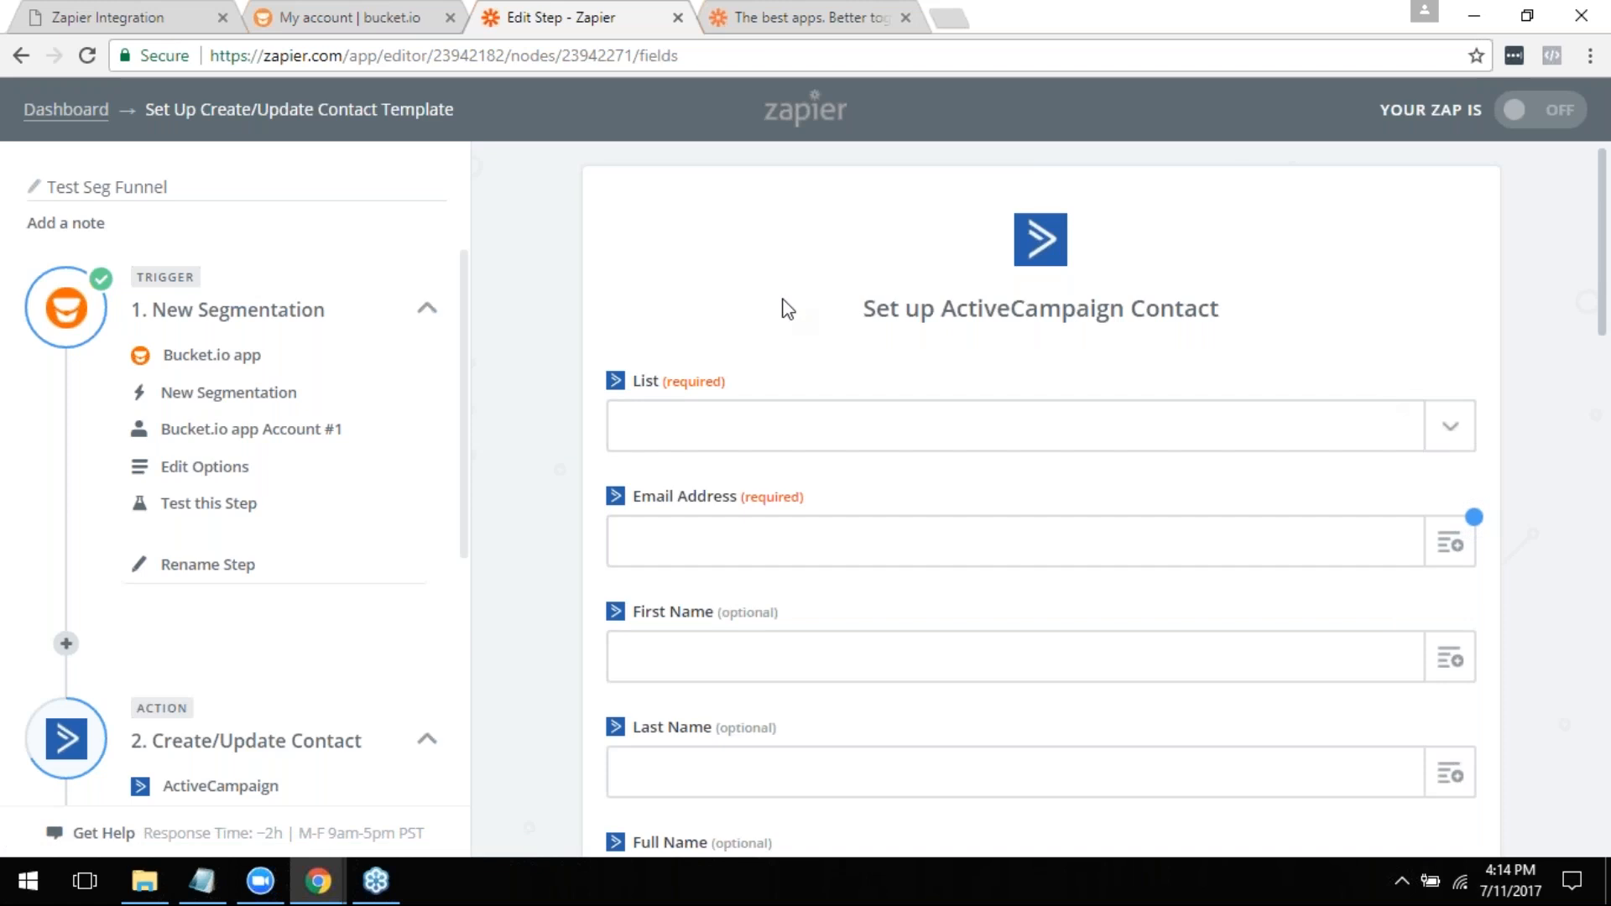
# - Examine the standard and custom fields available in the ActiveCampaign contact template
pyautogui.scroll(-5, 1020, 546)
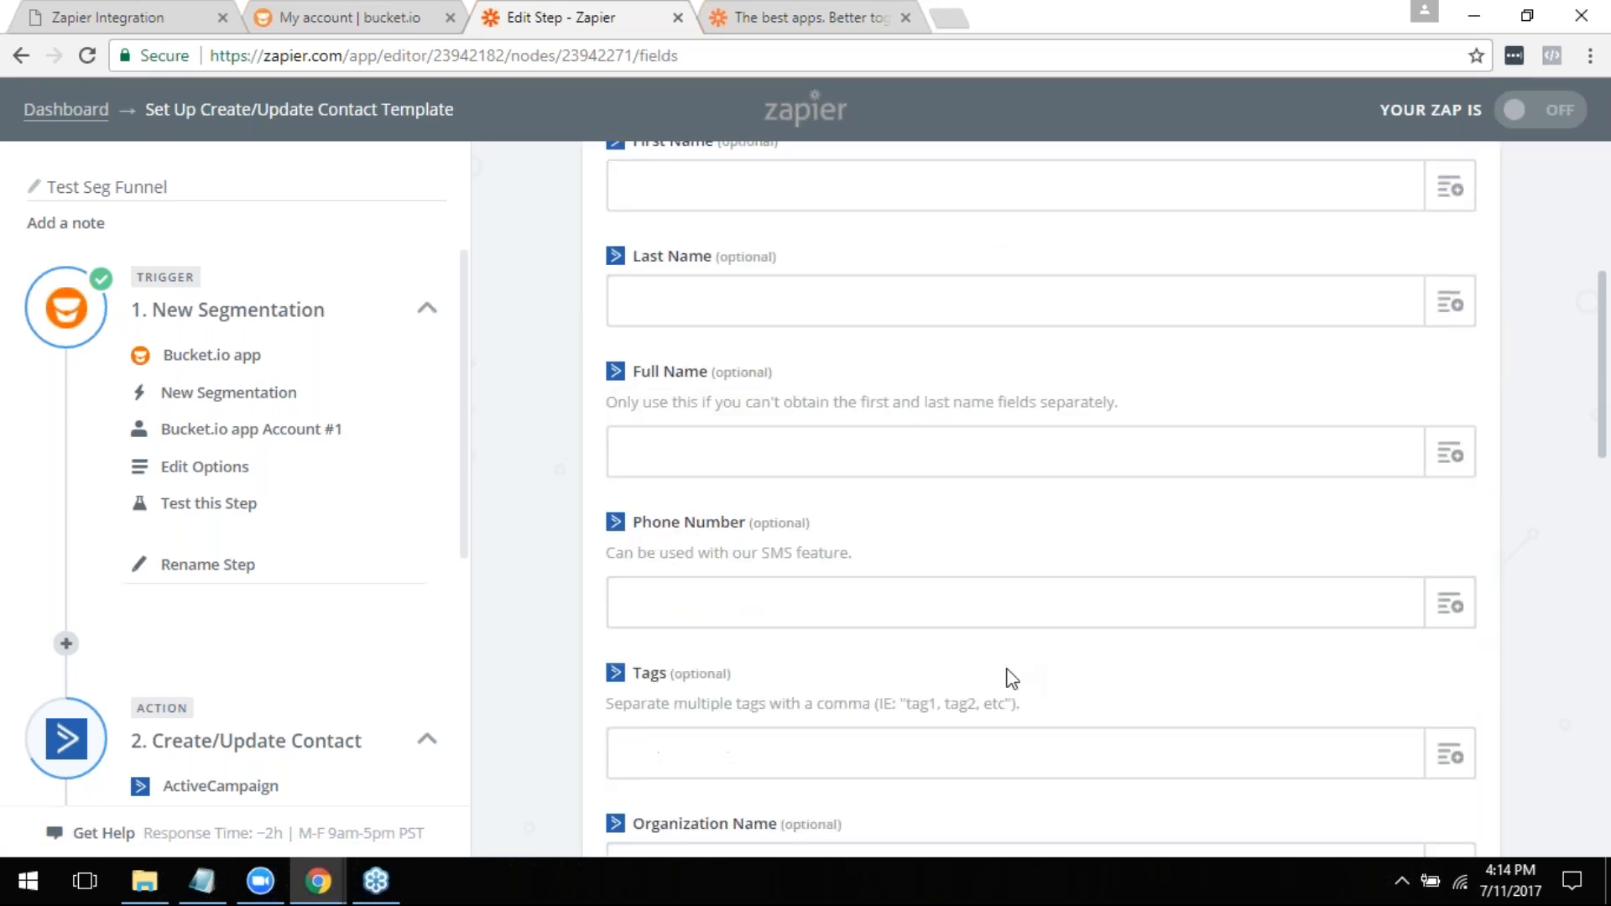
pyautogui.scroll(5, 999, 701)
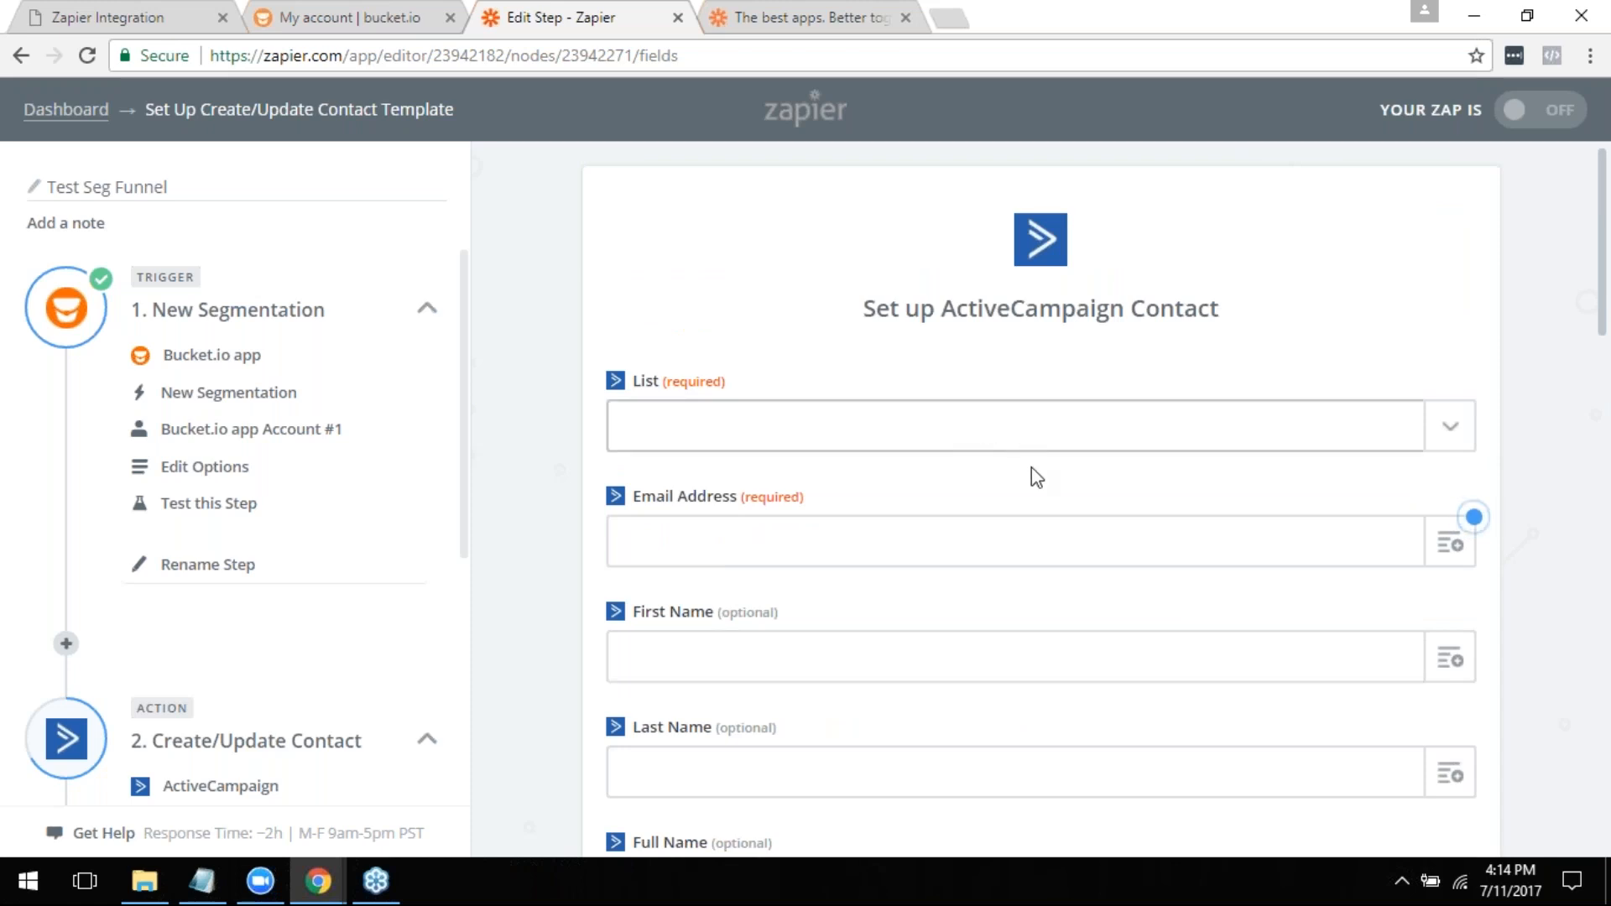
pyautogui.scroll(-14, 1041, 520)
pyautogui.scroll(-8, 755, 520)
pyautogui.scroll(7, 755, 557)
pyautogui.scroll(12, 744, 191)
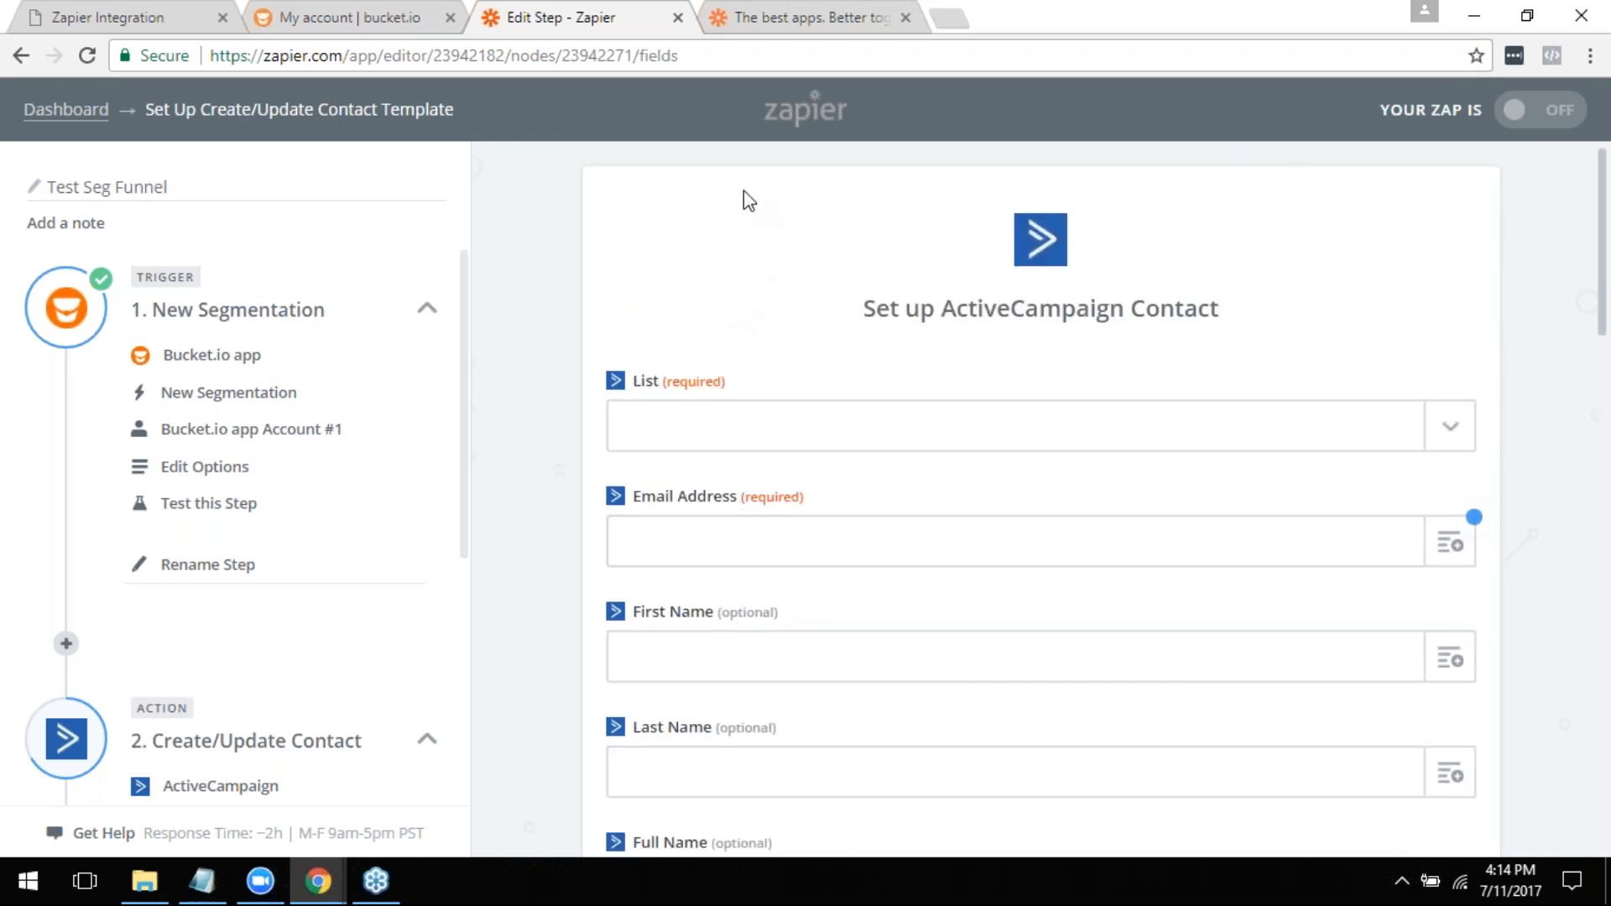
pyautogui.scroll(-15, 844, 445)
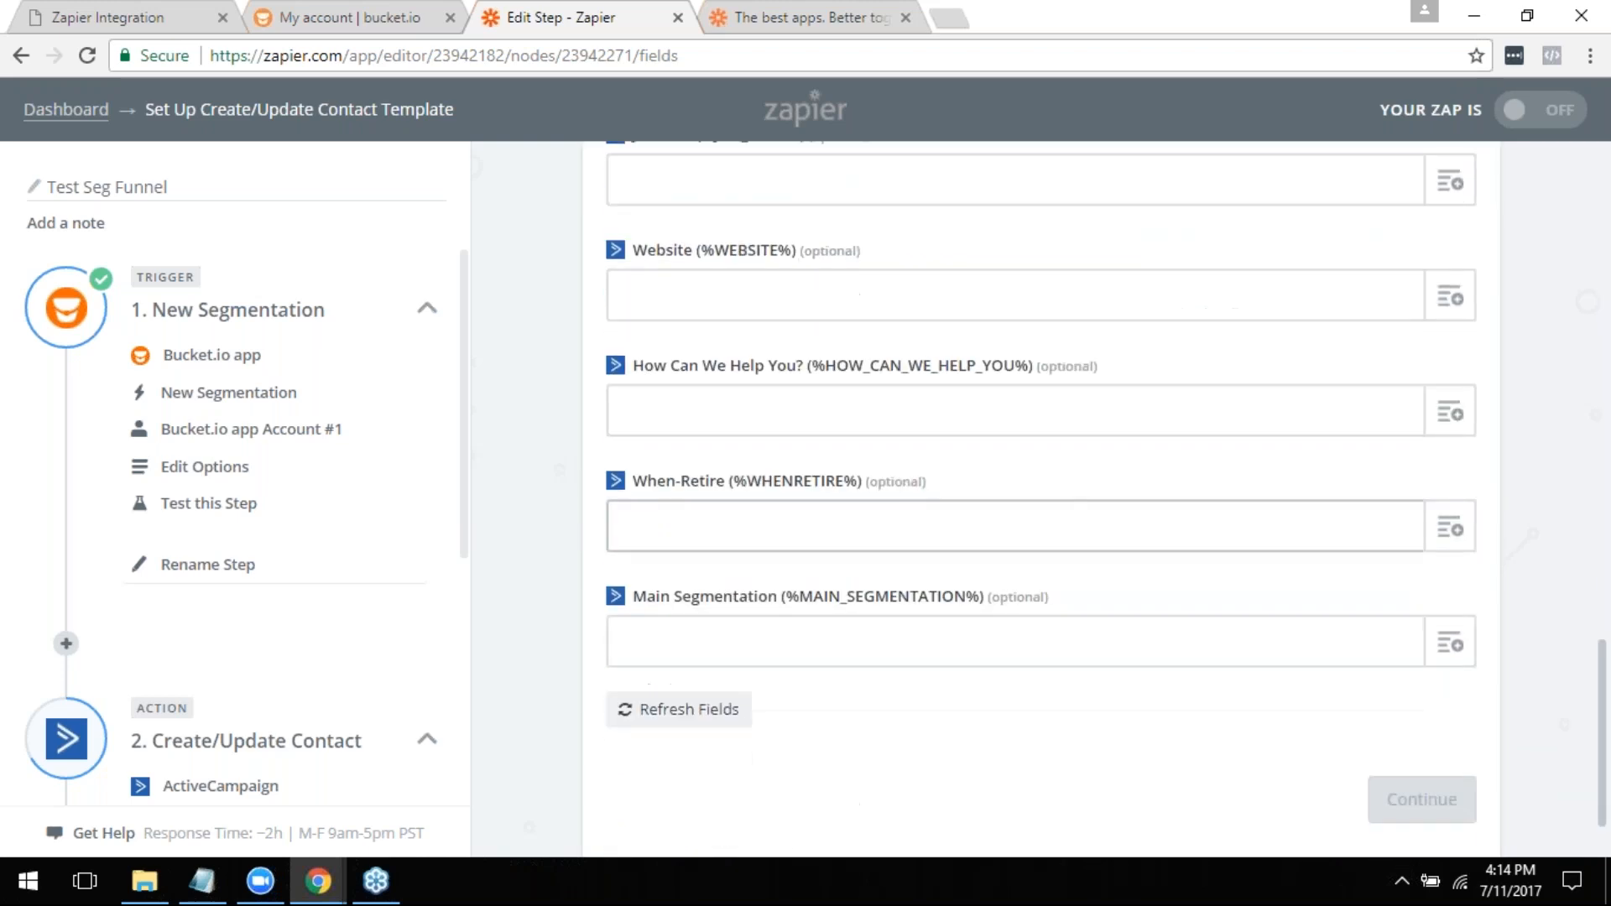
pyautogui.scroll(-1, 867, 565)
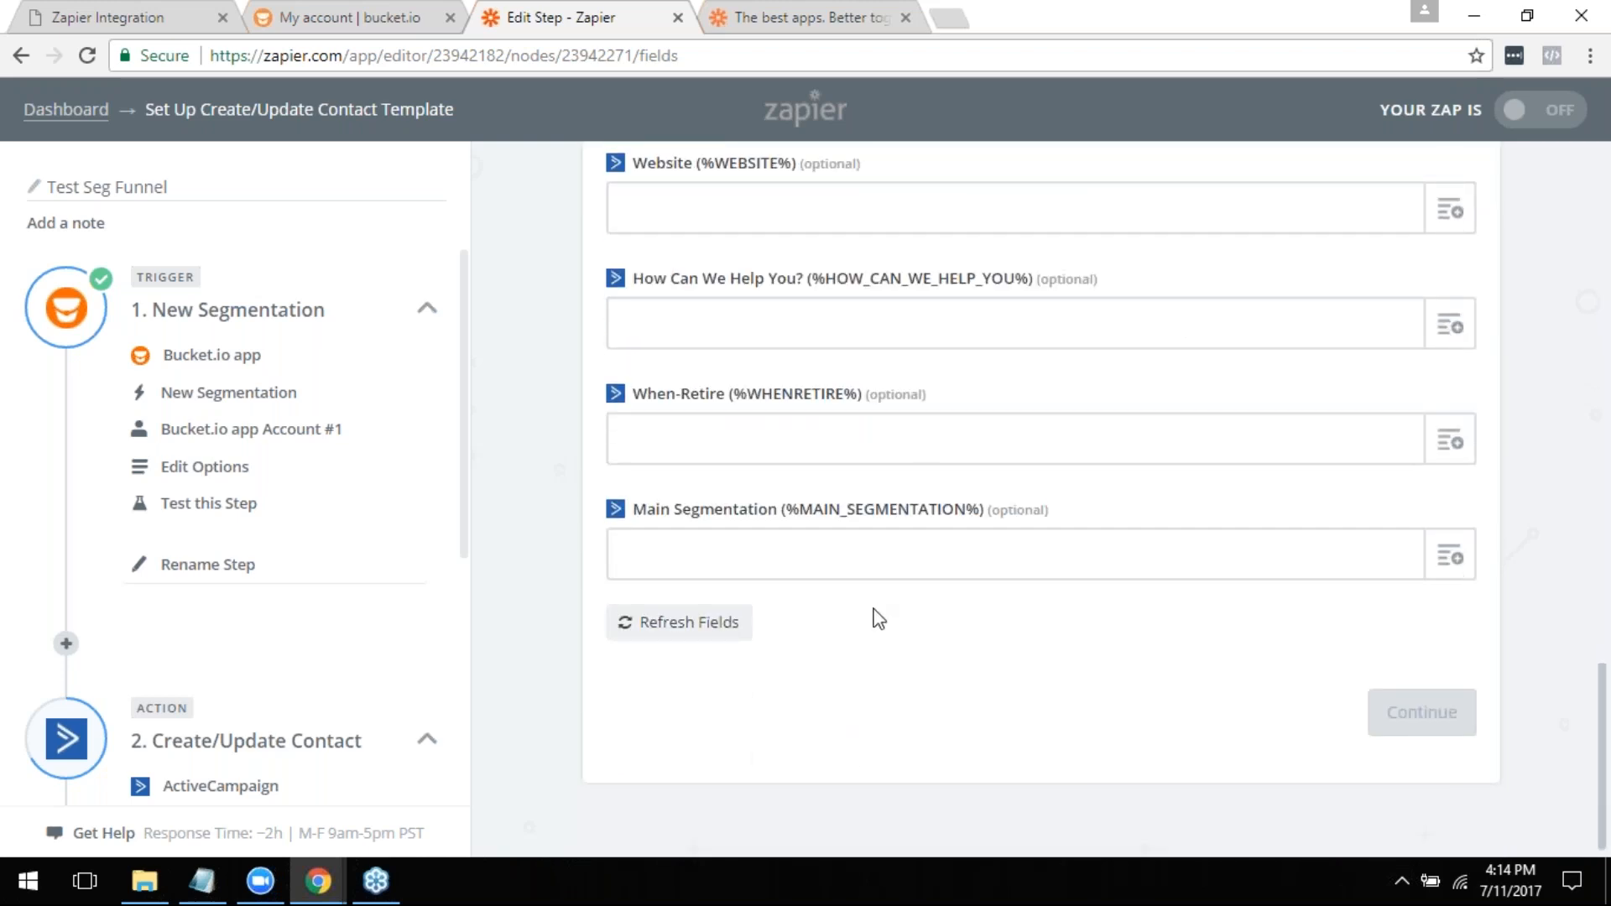
pyautogui.scroll(15, 948, 552)
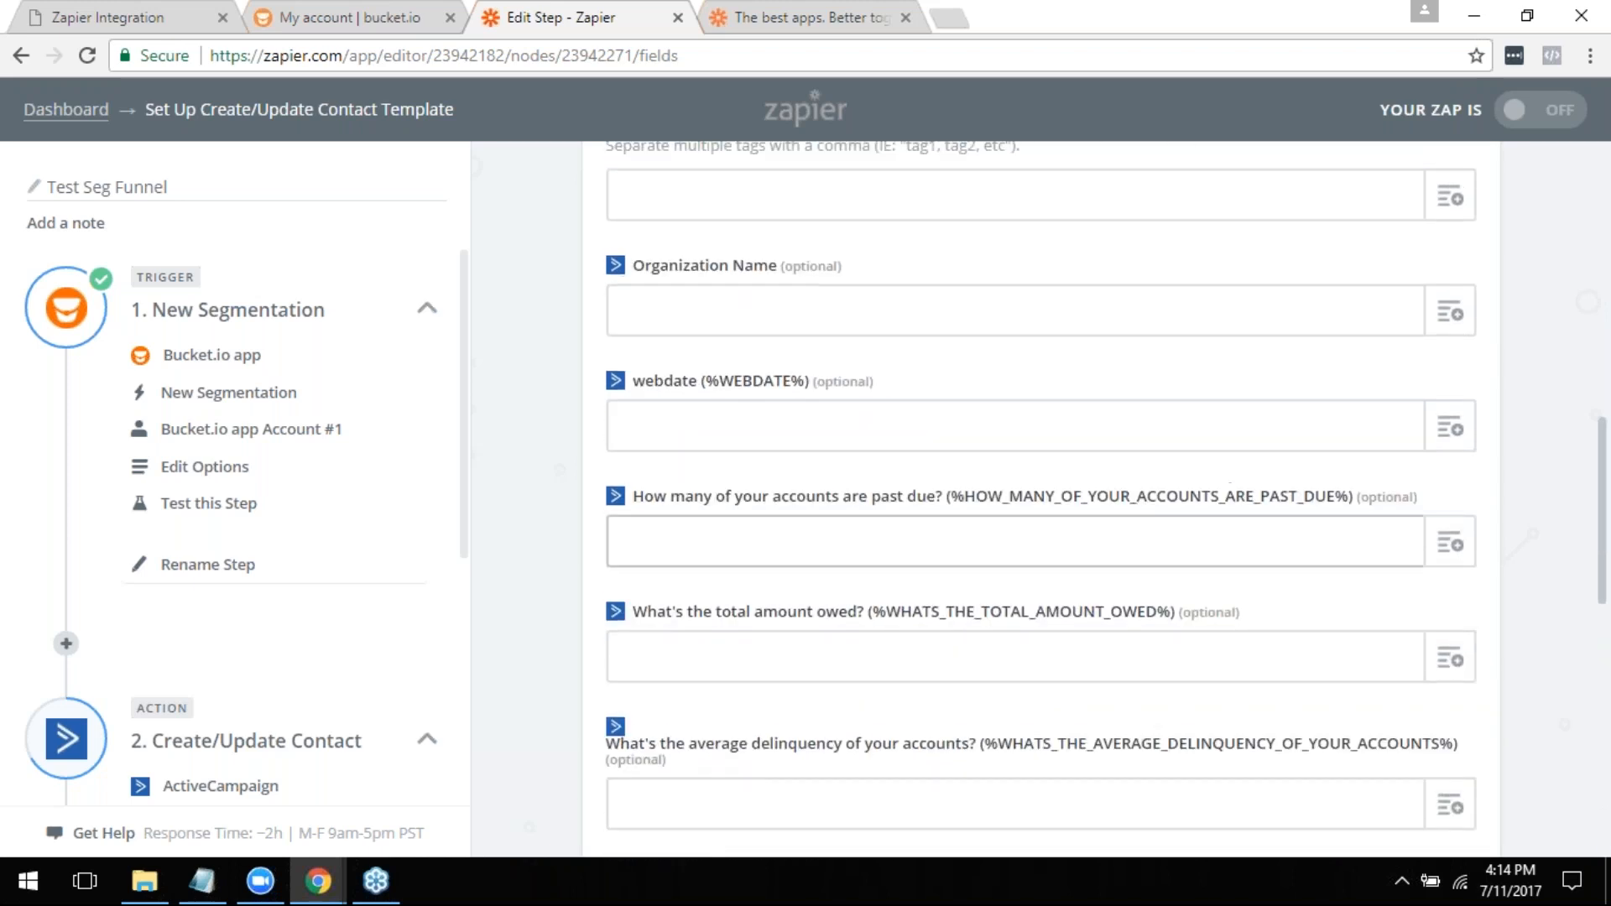
pyautogui.scroll(5, 954, 576)
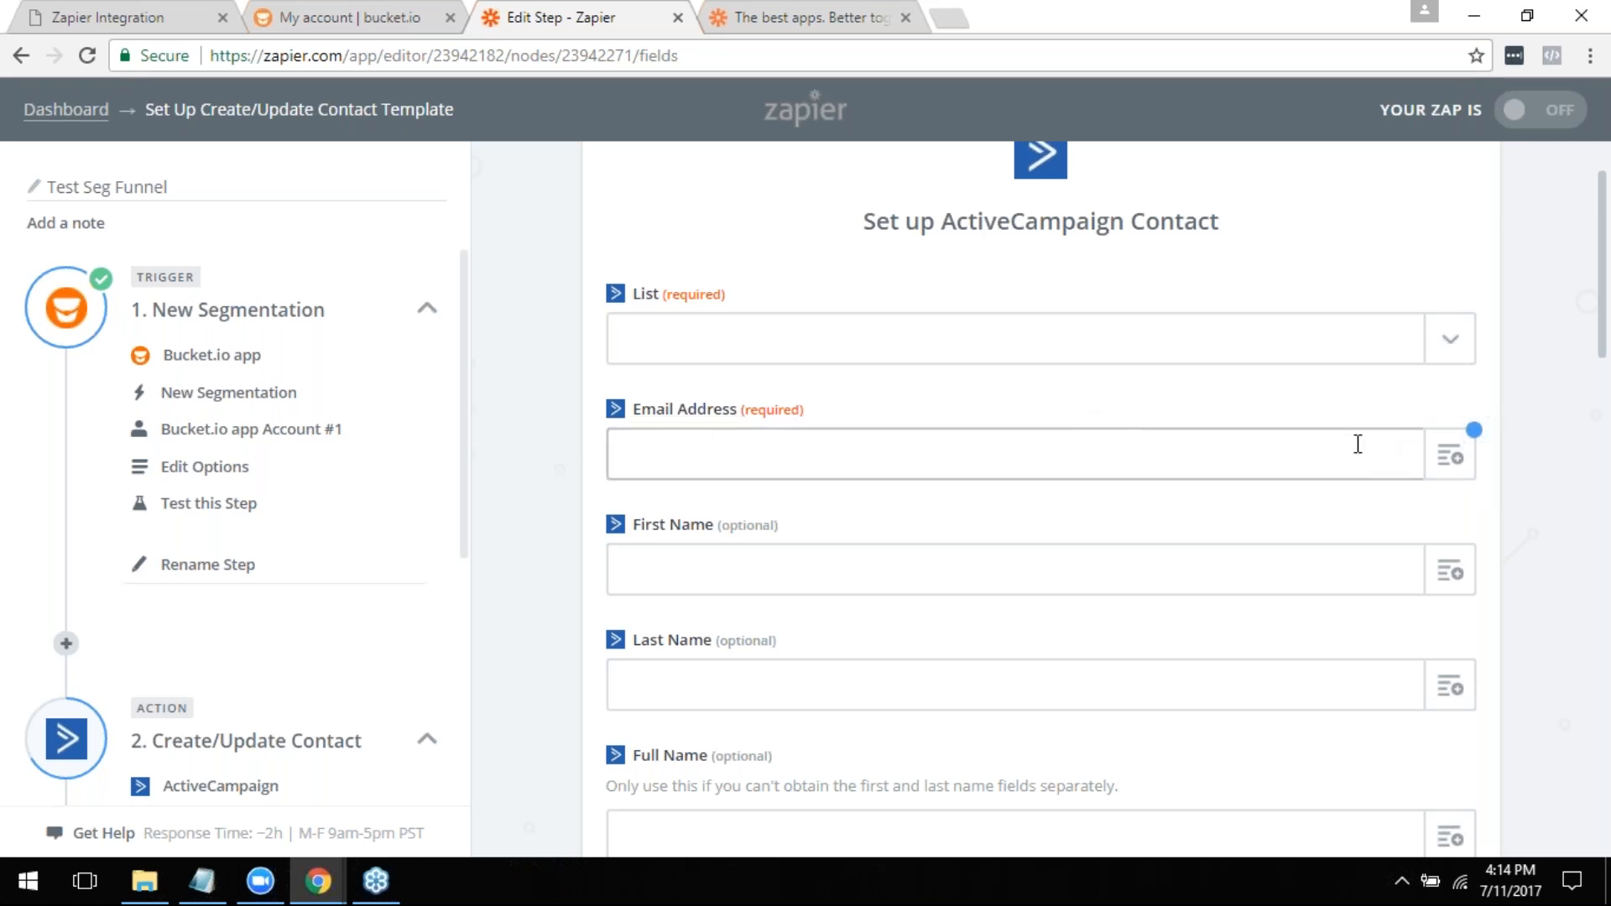
# - Map the ActiveCampaign contact's Email Address to Step 1 Email and its First Name to Step 1 Name
pyautogui.click(1453, 470)
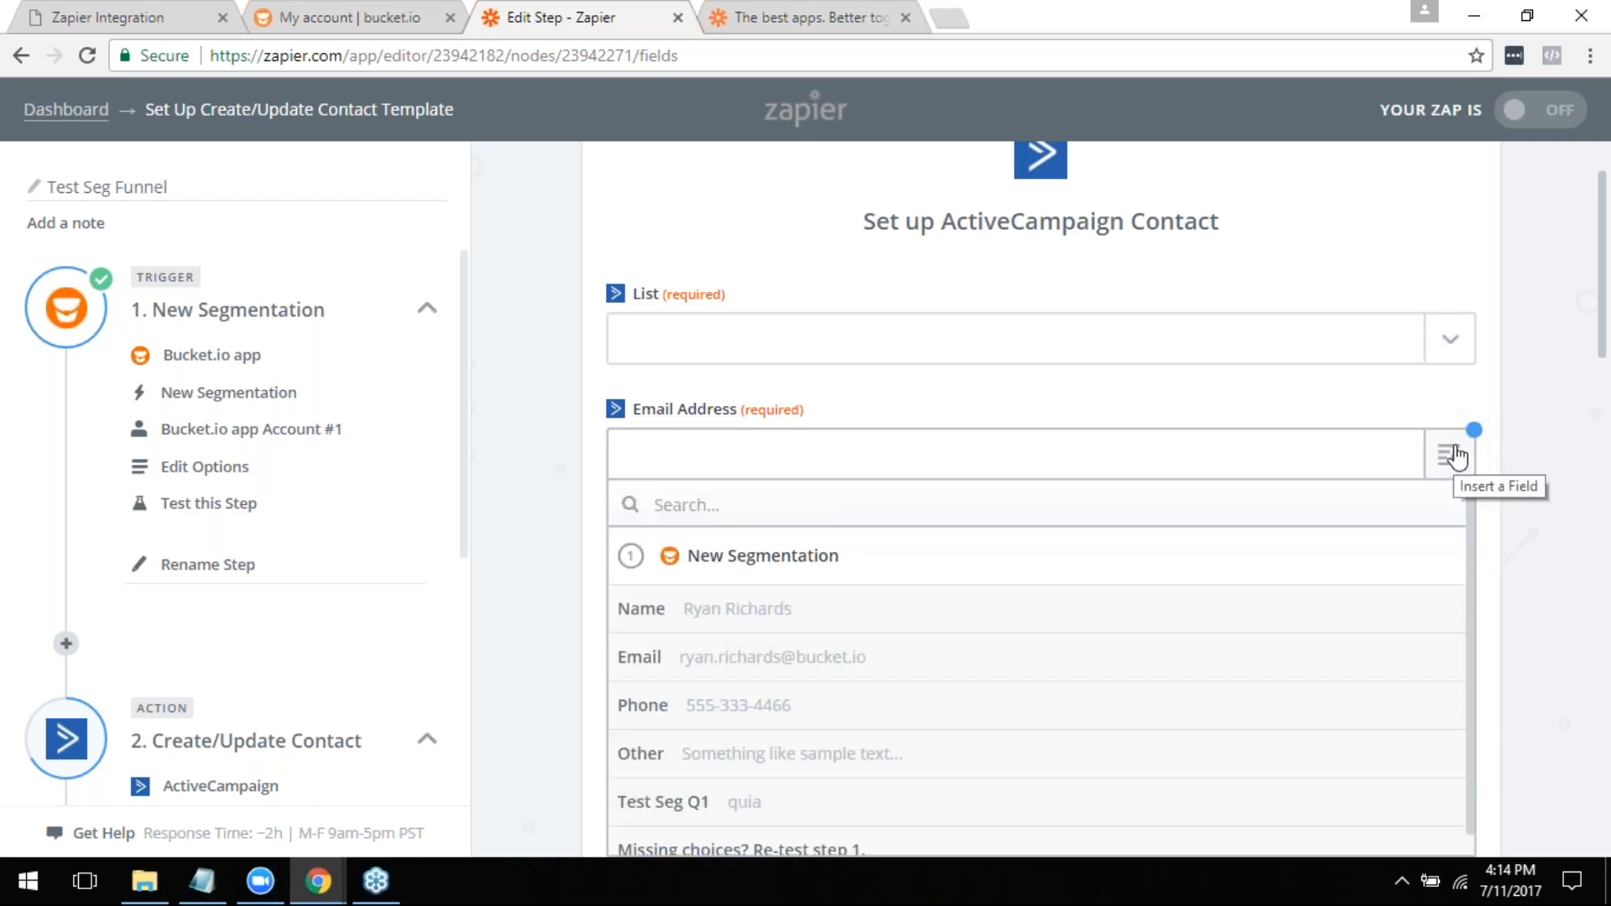
pyautogui.scroll(-1, 766, 569)
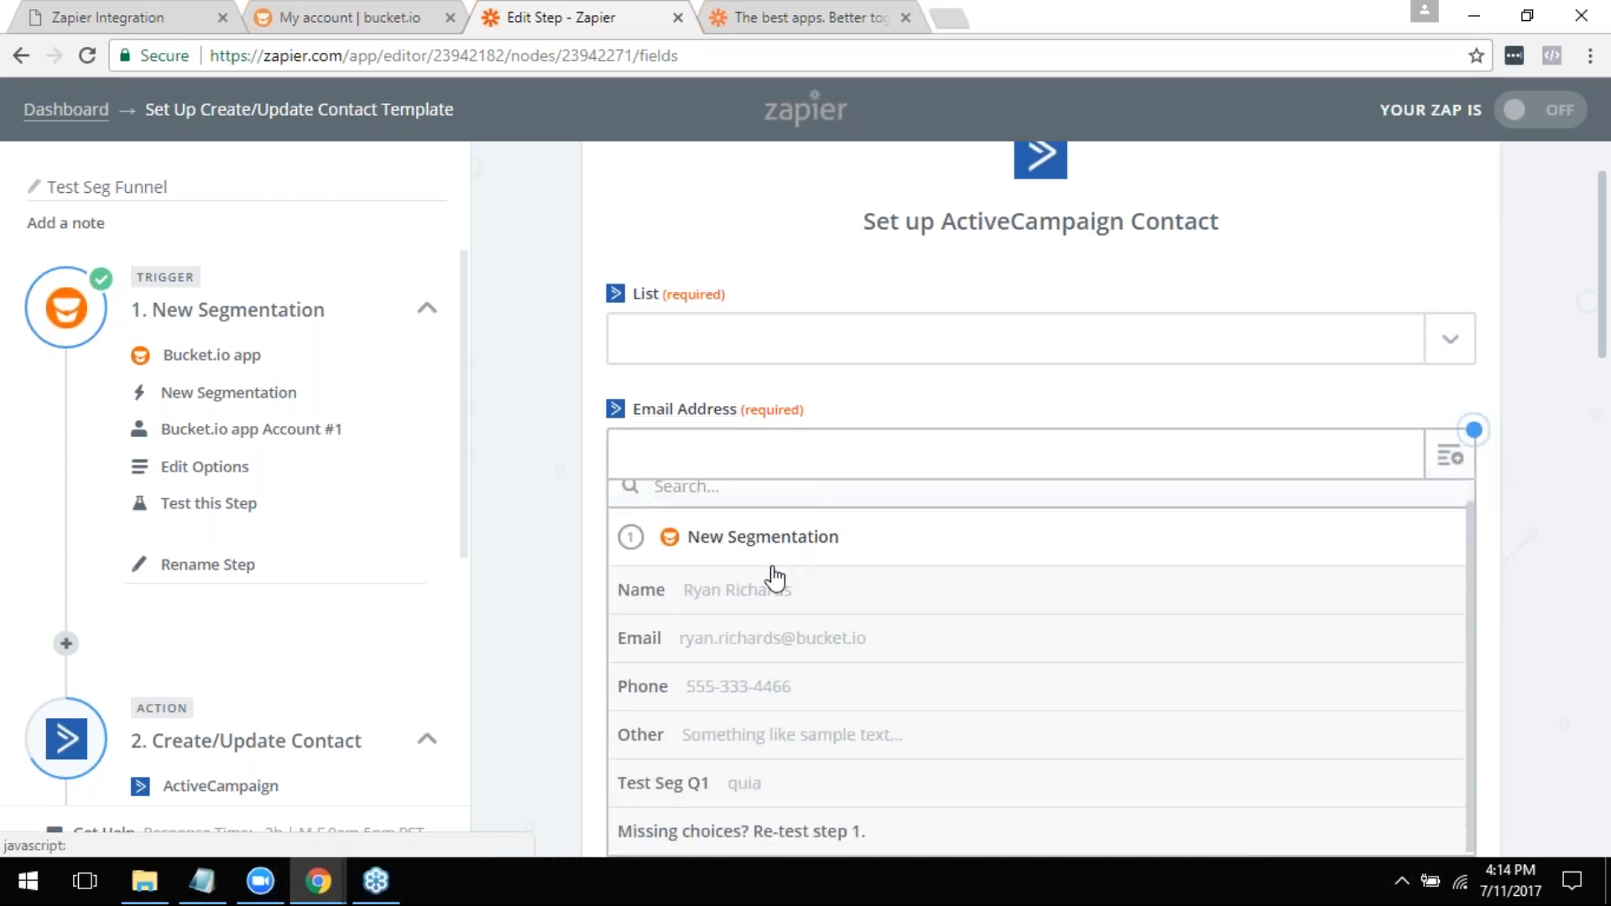
pyautogui.click(666, 644)
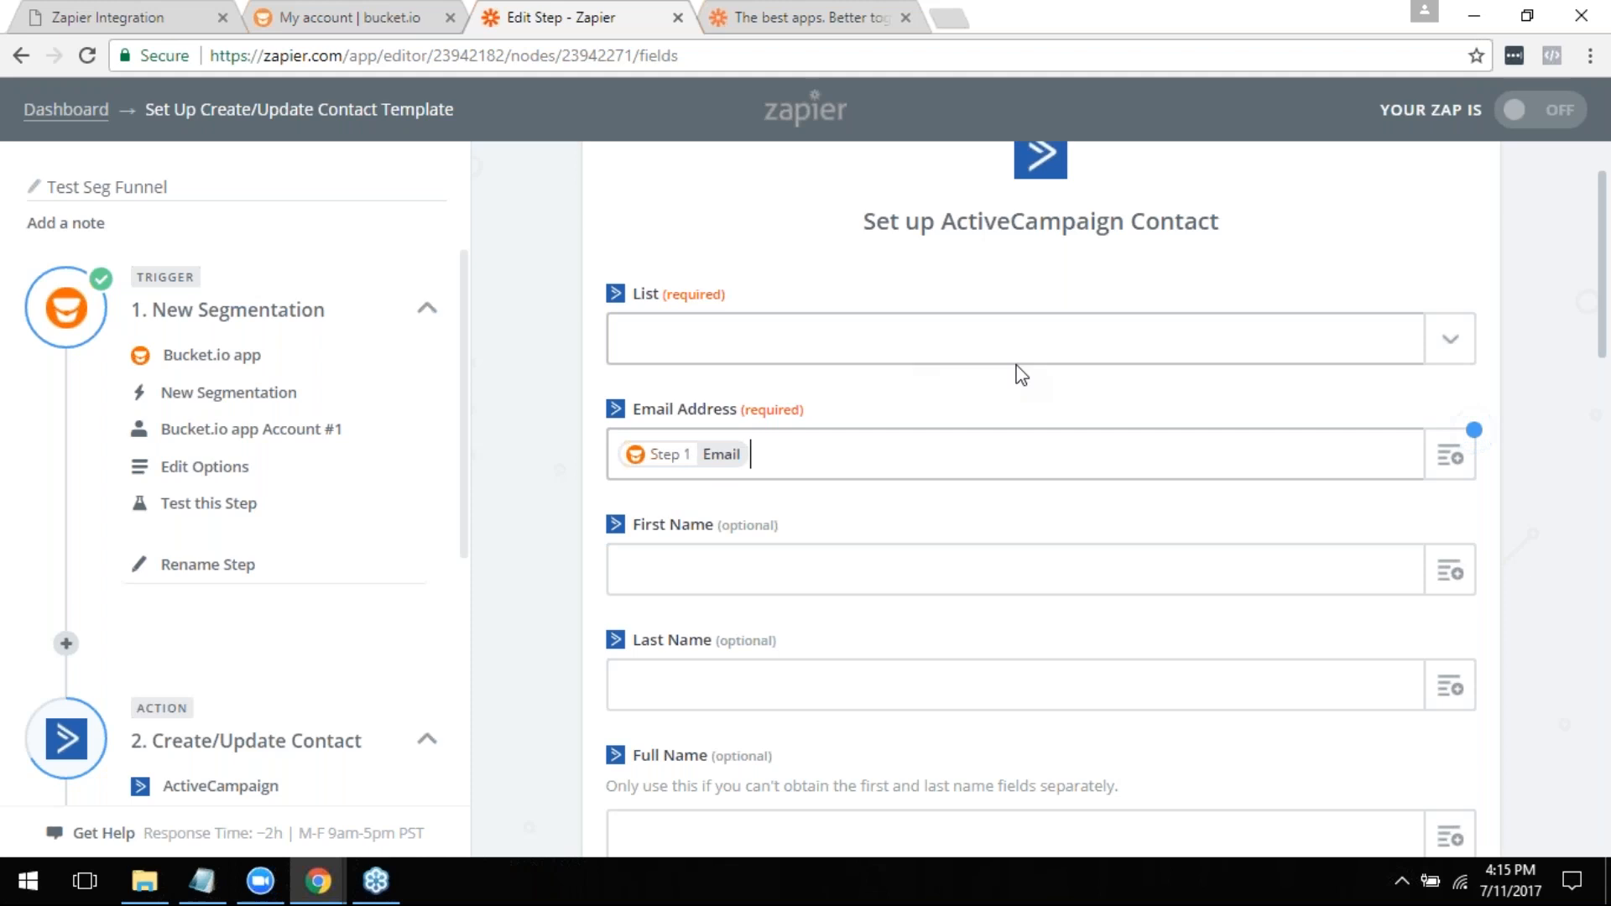
pyautogui.scroll(-3, 1025, 385)
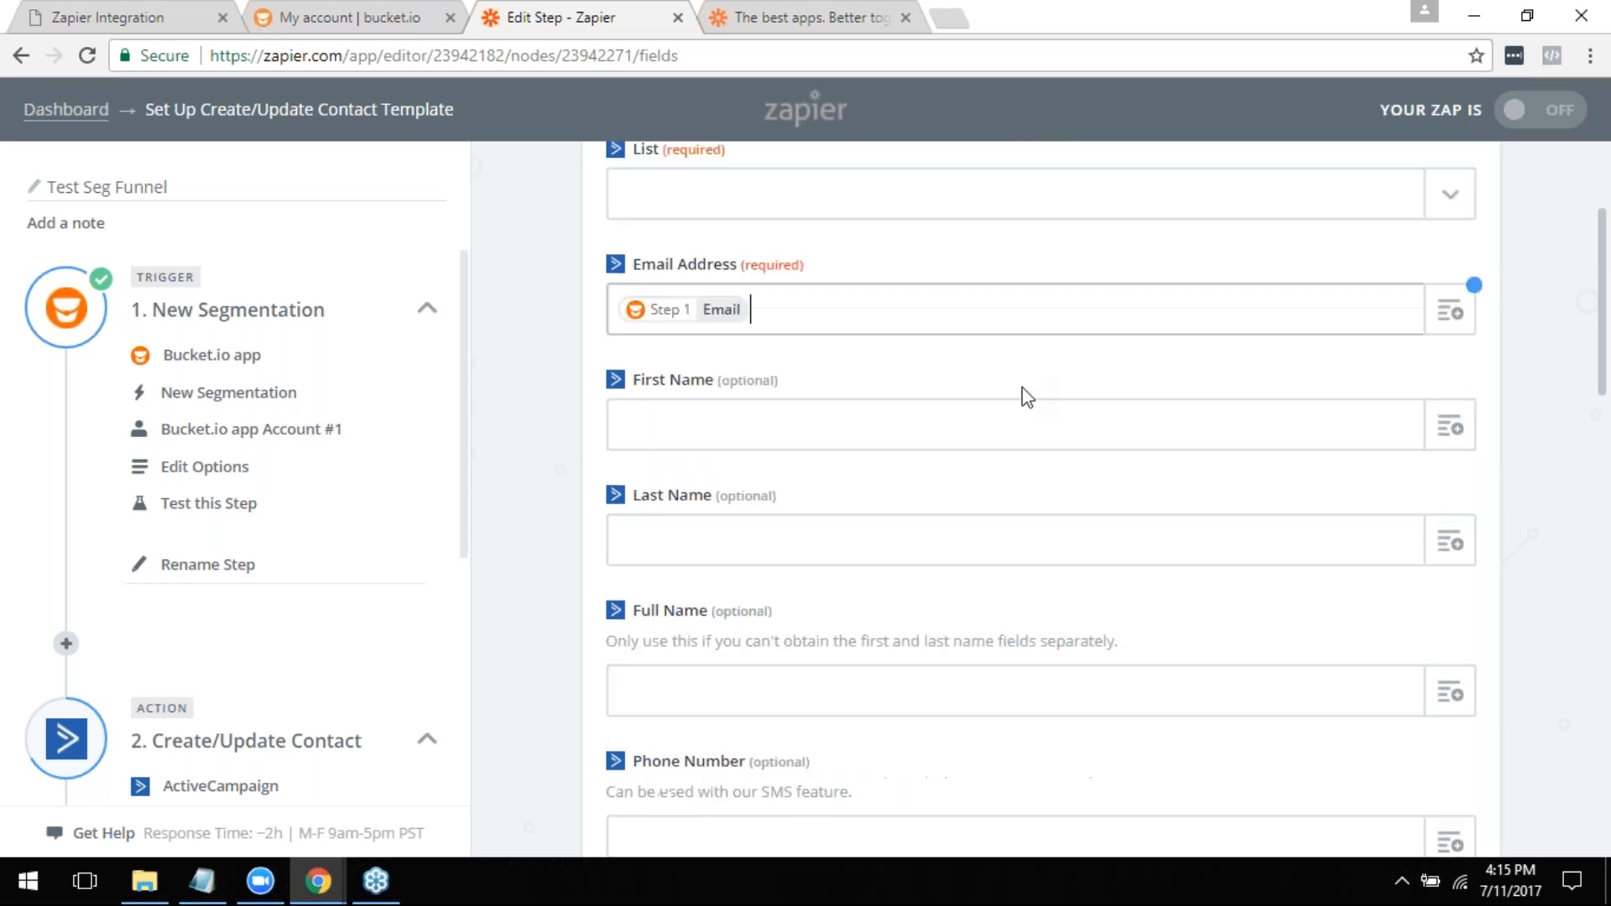
pyautogui.scroll(3, 767, 541)
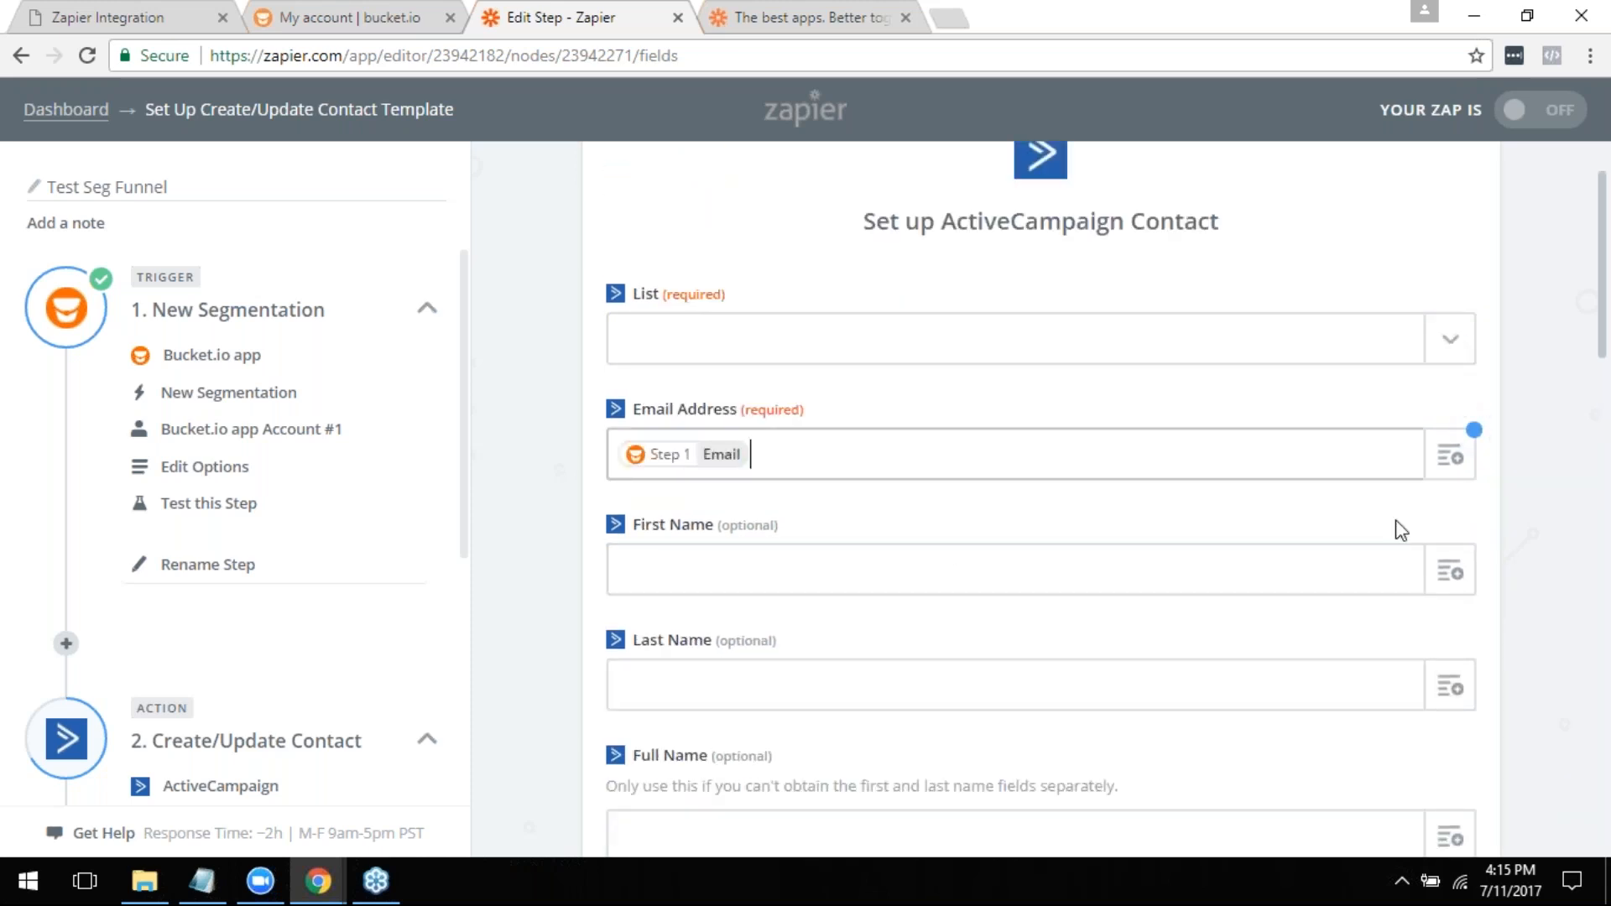
pyautogui.click(1454, 571)
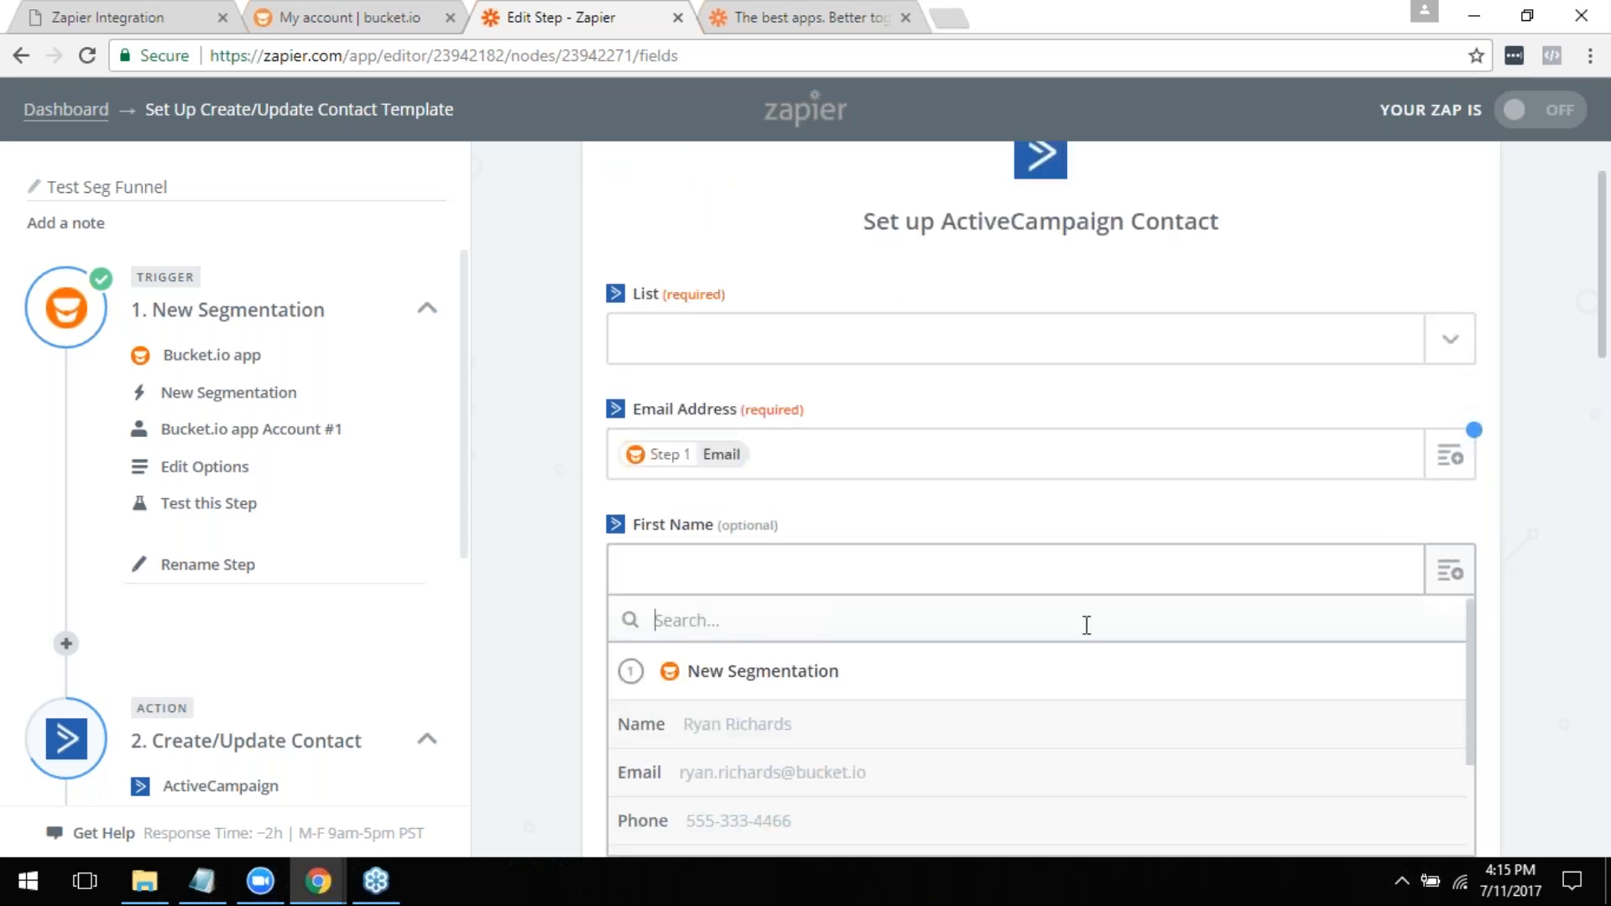
pyautogui.click(738, 732)
# - Switch to bucket.io and open question Q1 in the Test Seg Funnel builder to check its Zapier tag
pyautogui.scroll(-2, 927, 509)
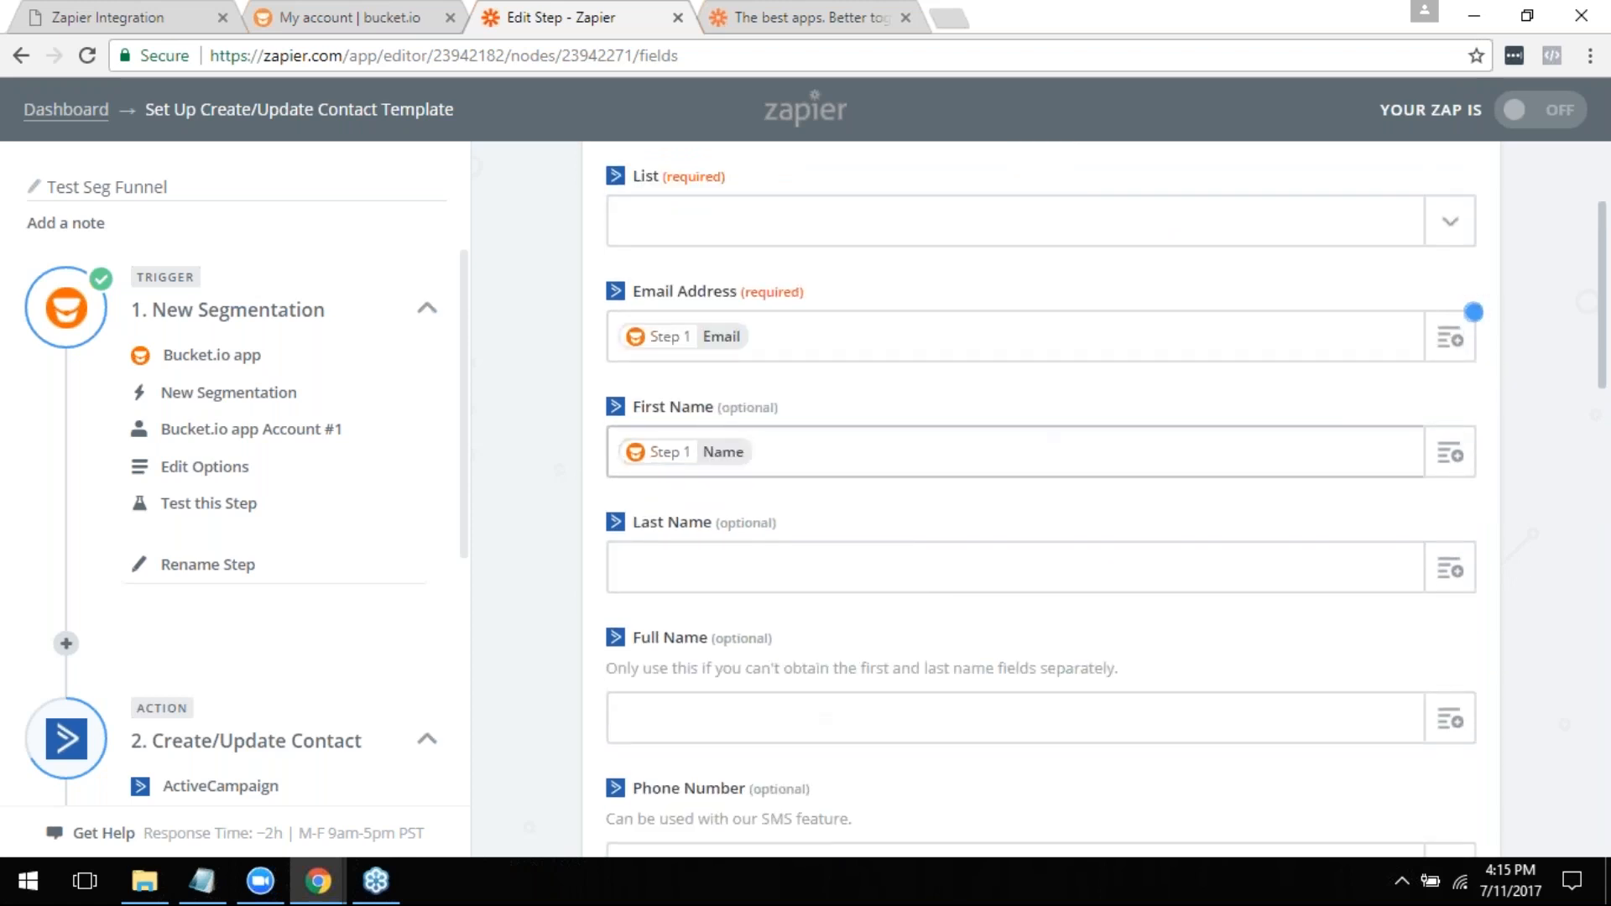
pyautogui.scroll(-2, 756, 452)
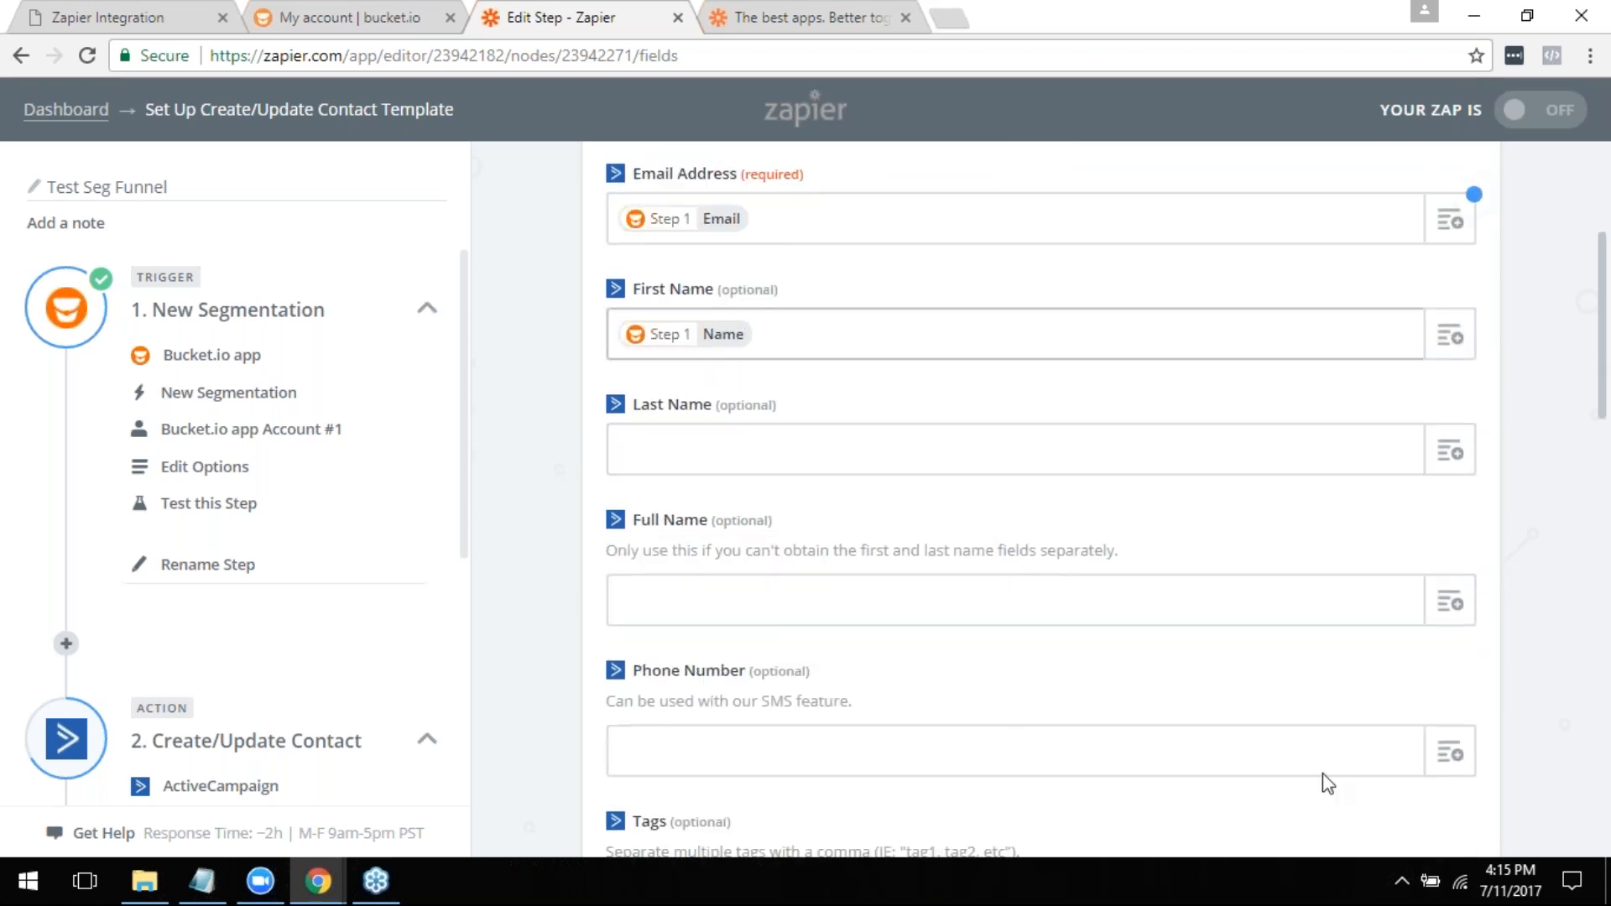
pyautogui.scroll(-2, 1346, 663)
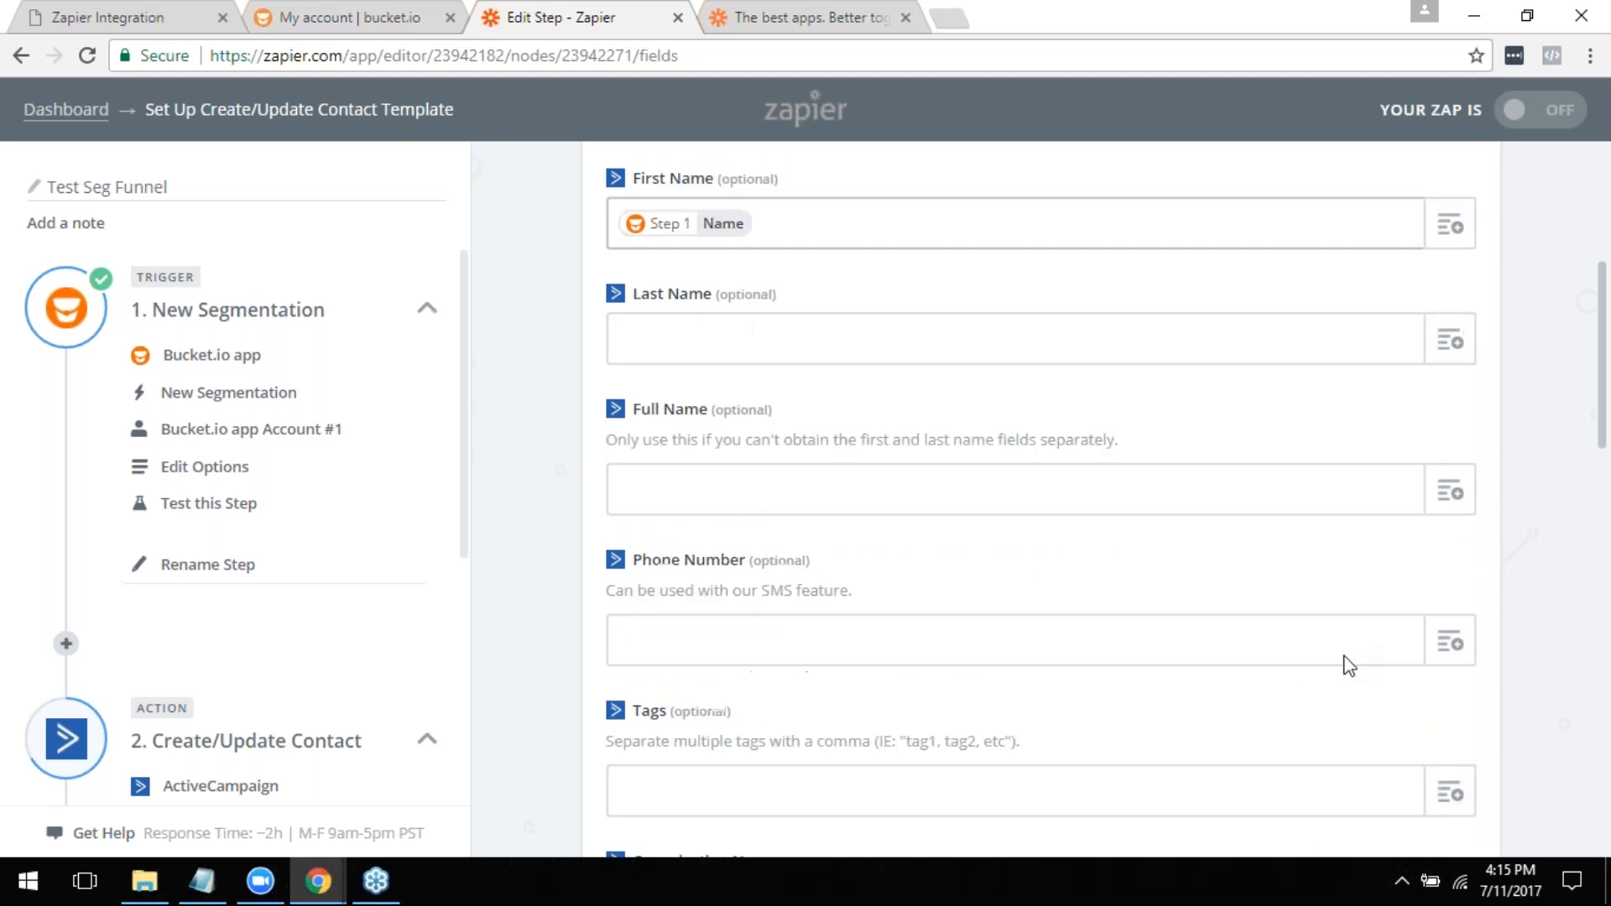
pyautogui.scroll(-2, 1179, 590)
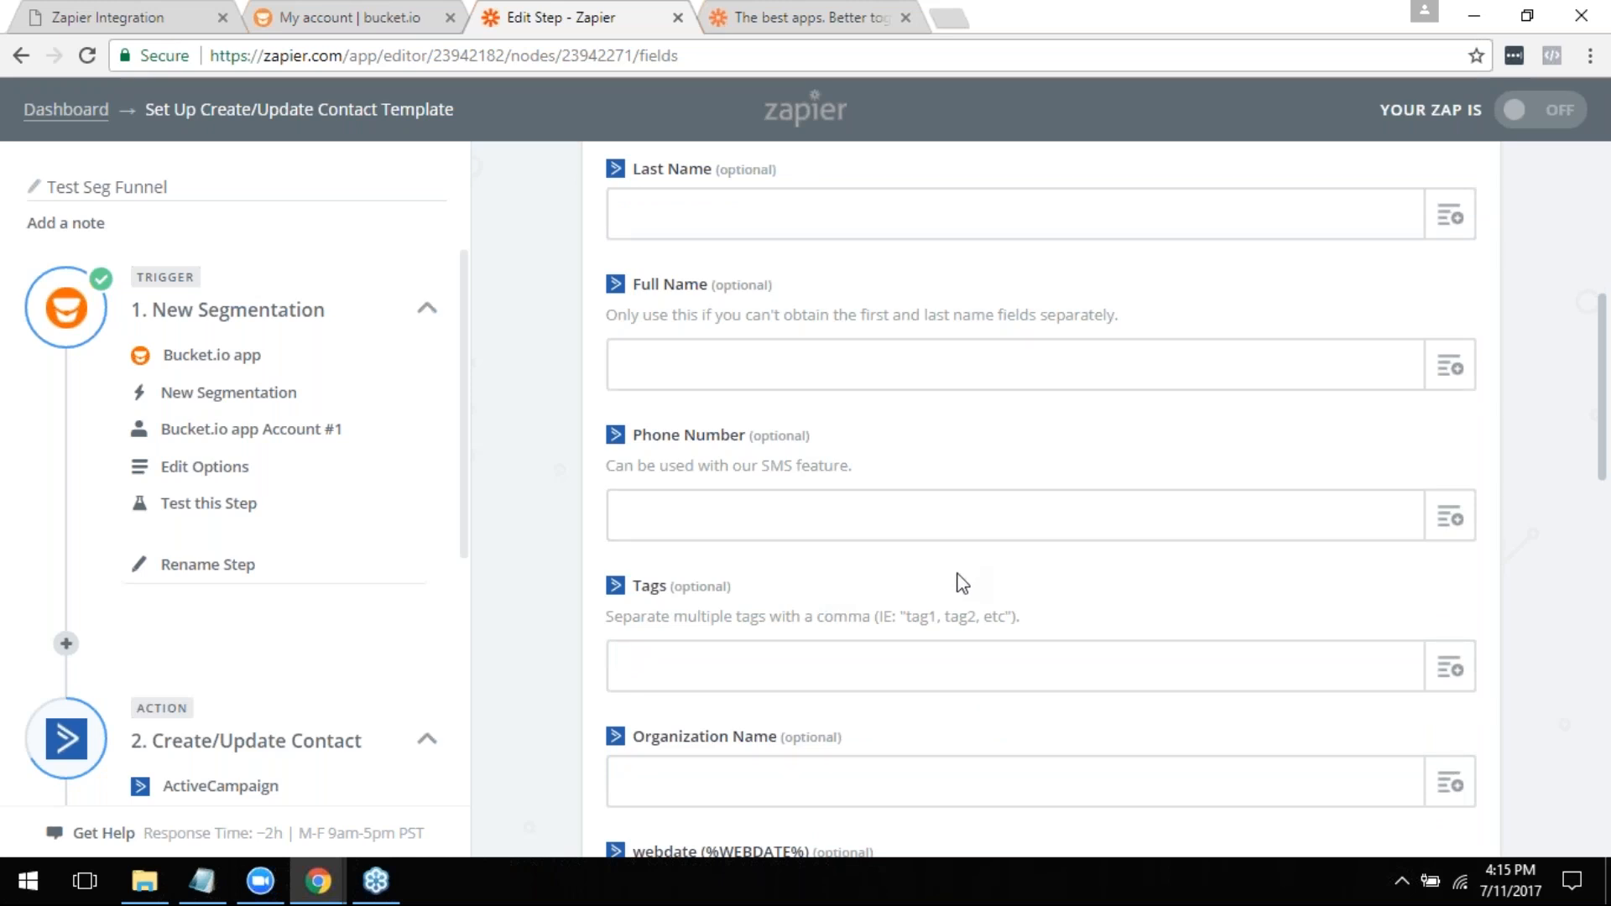
pyautogui.click(346, 16)
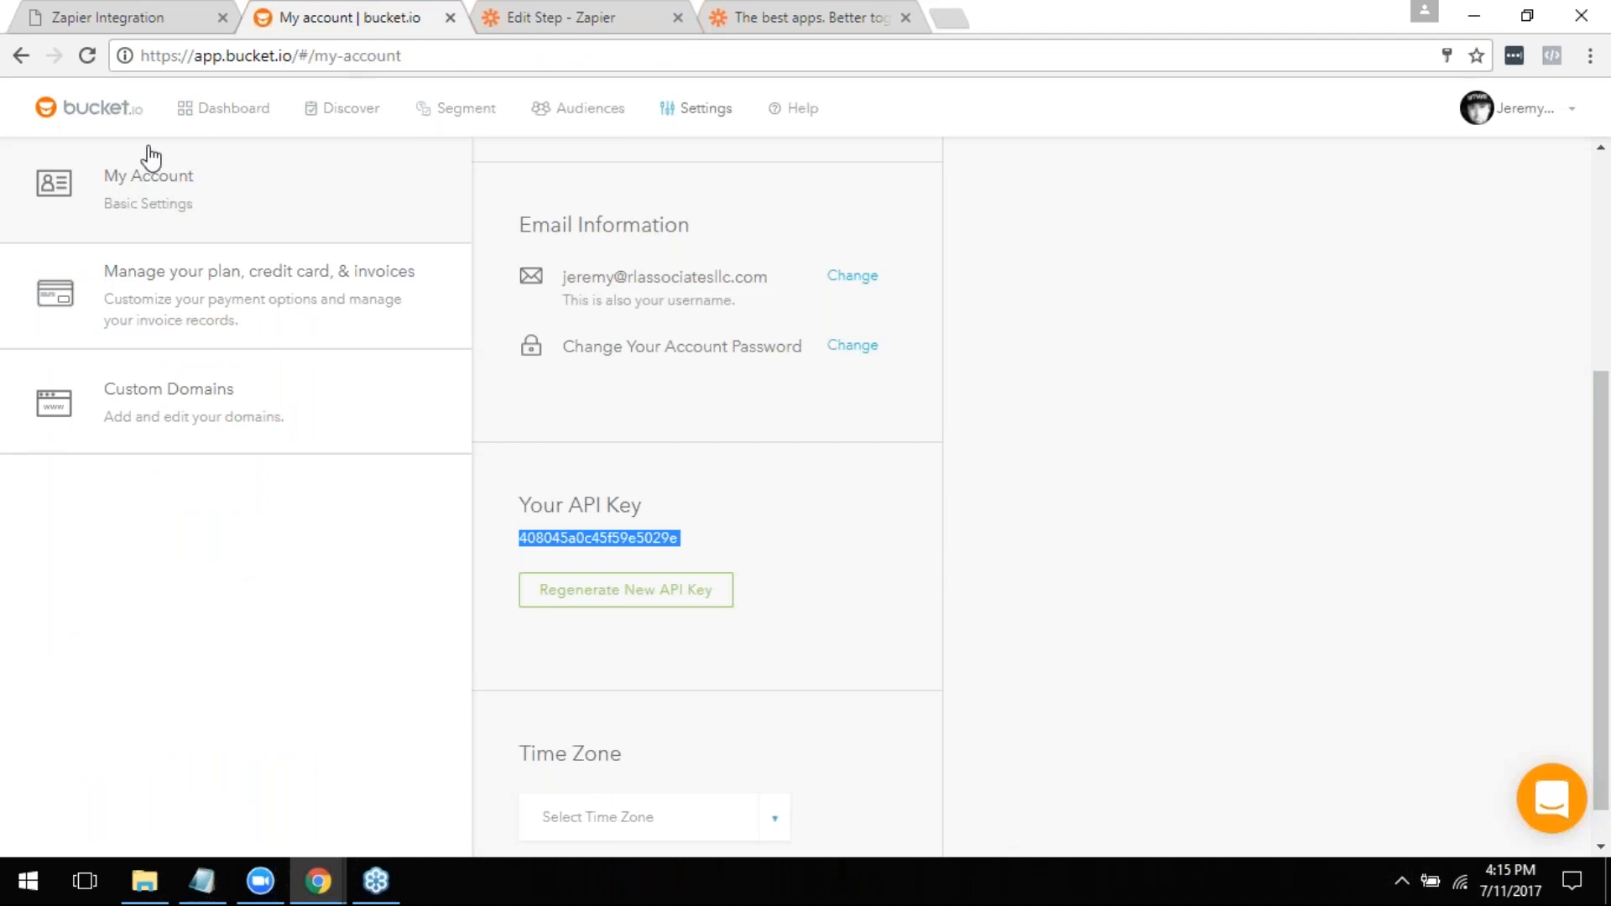
pyautogui.moveTo(1600, 576); pyautogui.dragTo(1607, 306)
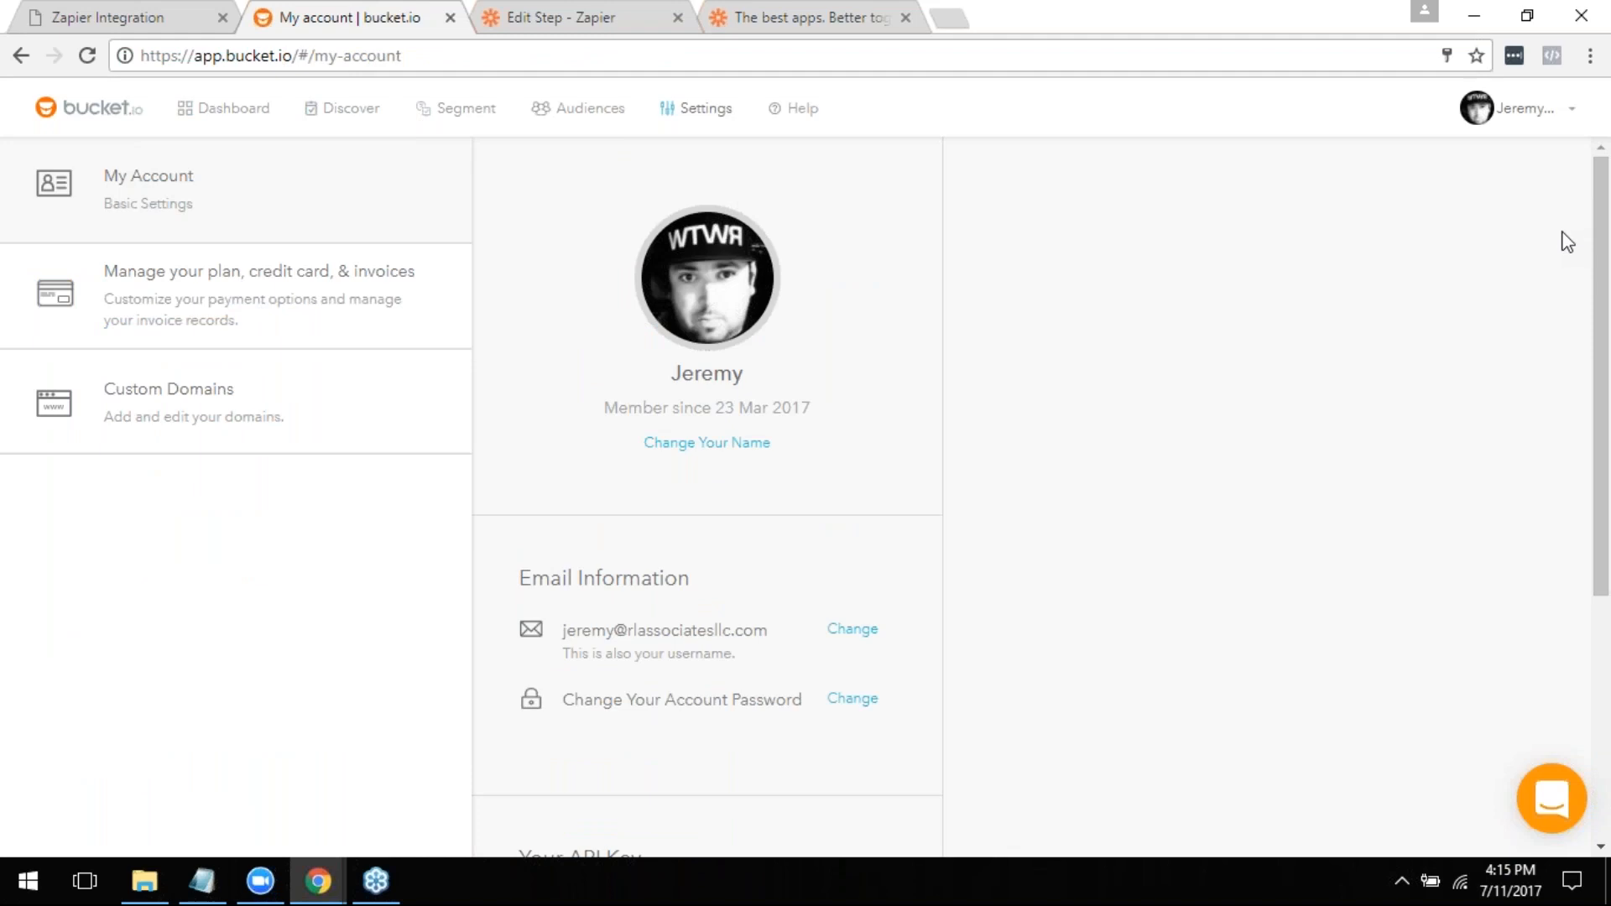
pyautogui.click(21, 57)
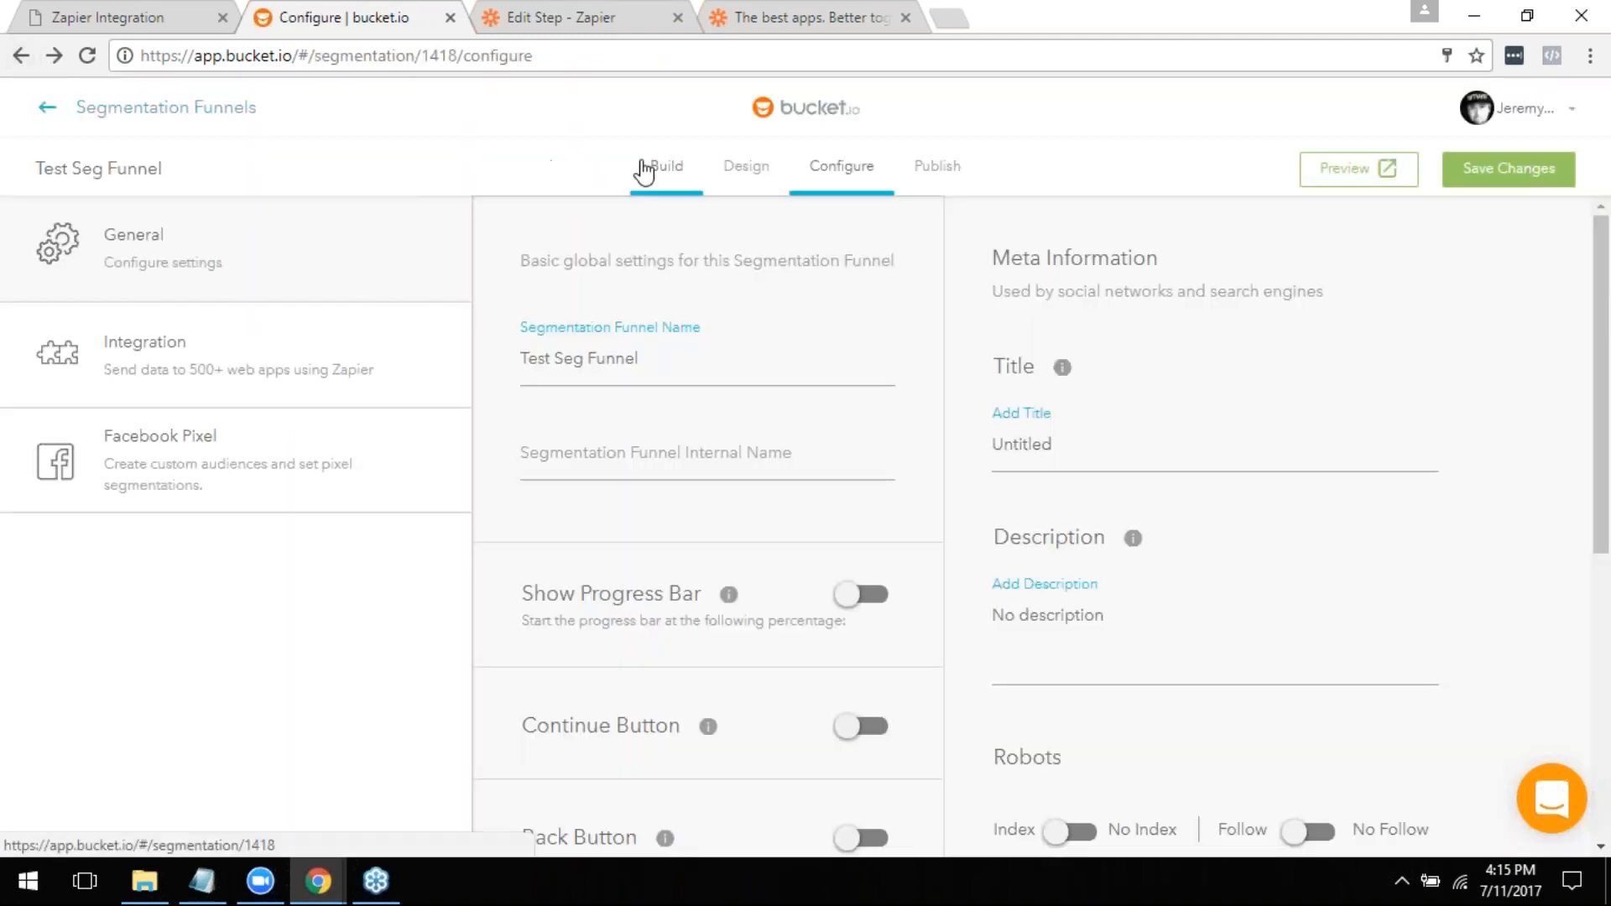
pyautogui.click(644, 173)
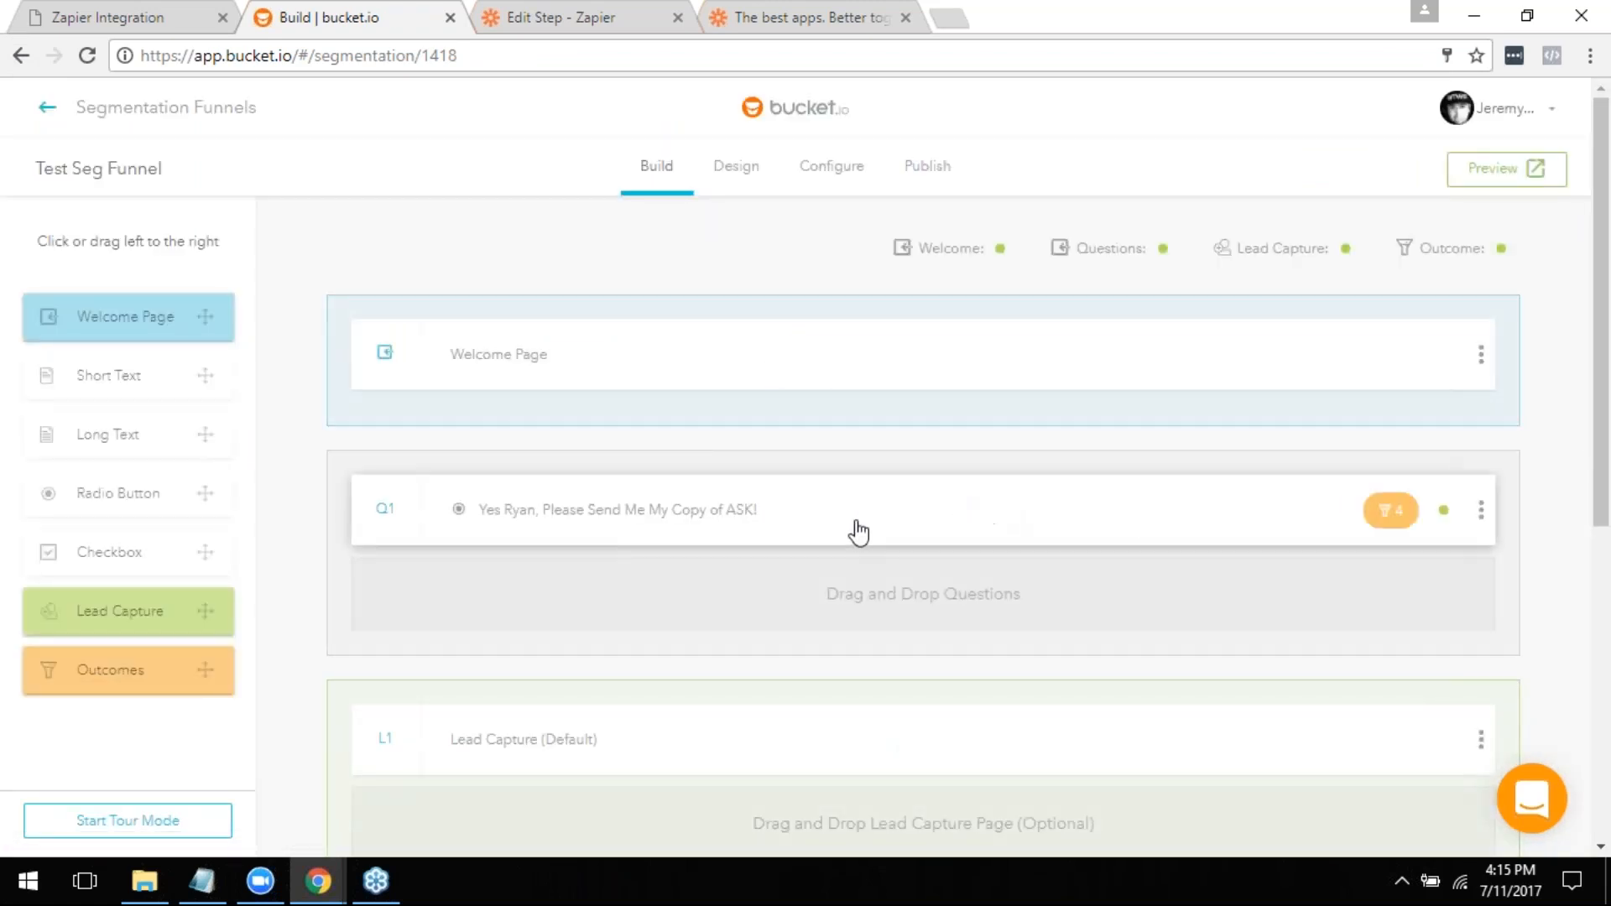
pyautogui.click(703, 515)
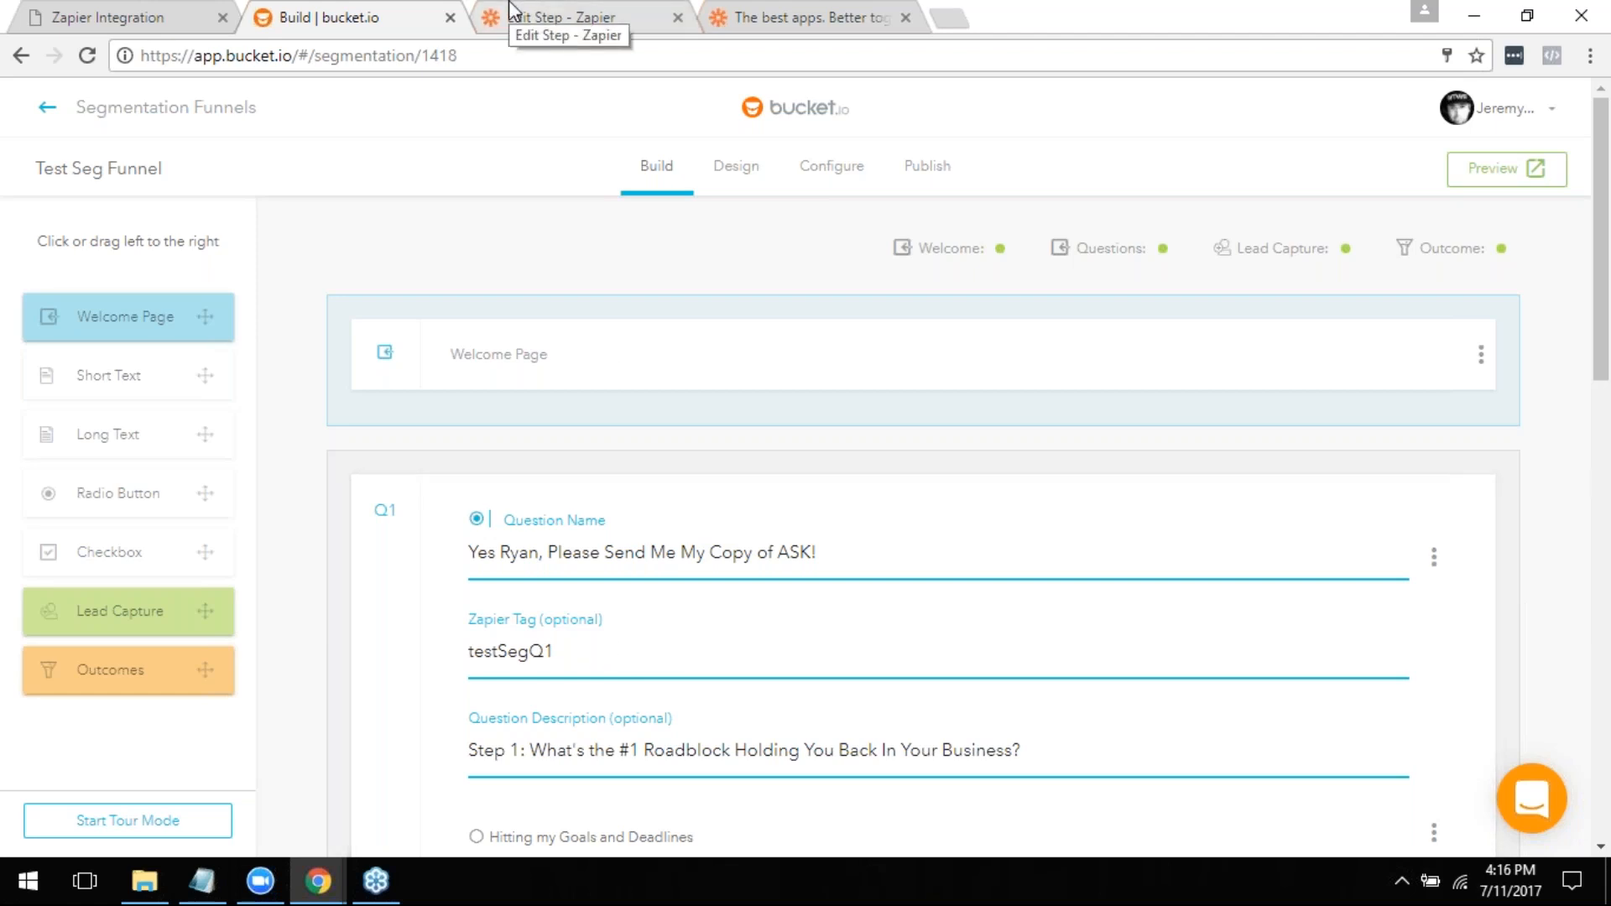
# - Return to the Zapier contact template and map the Main Segmentation field to Step 1 Test Seg Q1
pyautogui.click(782, 4)
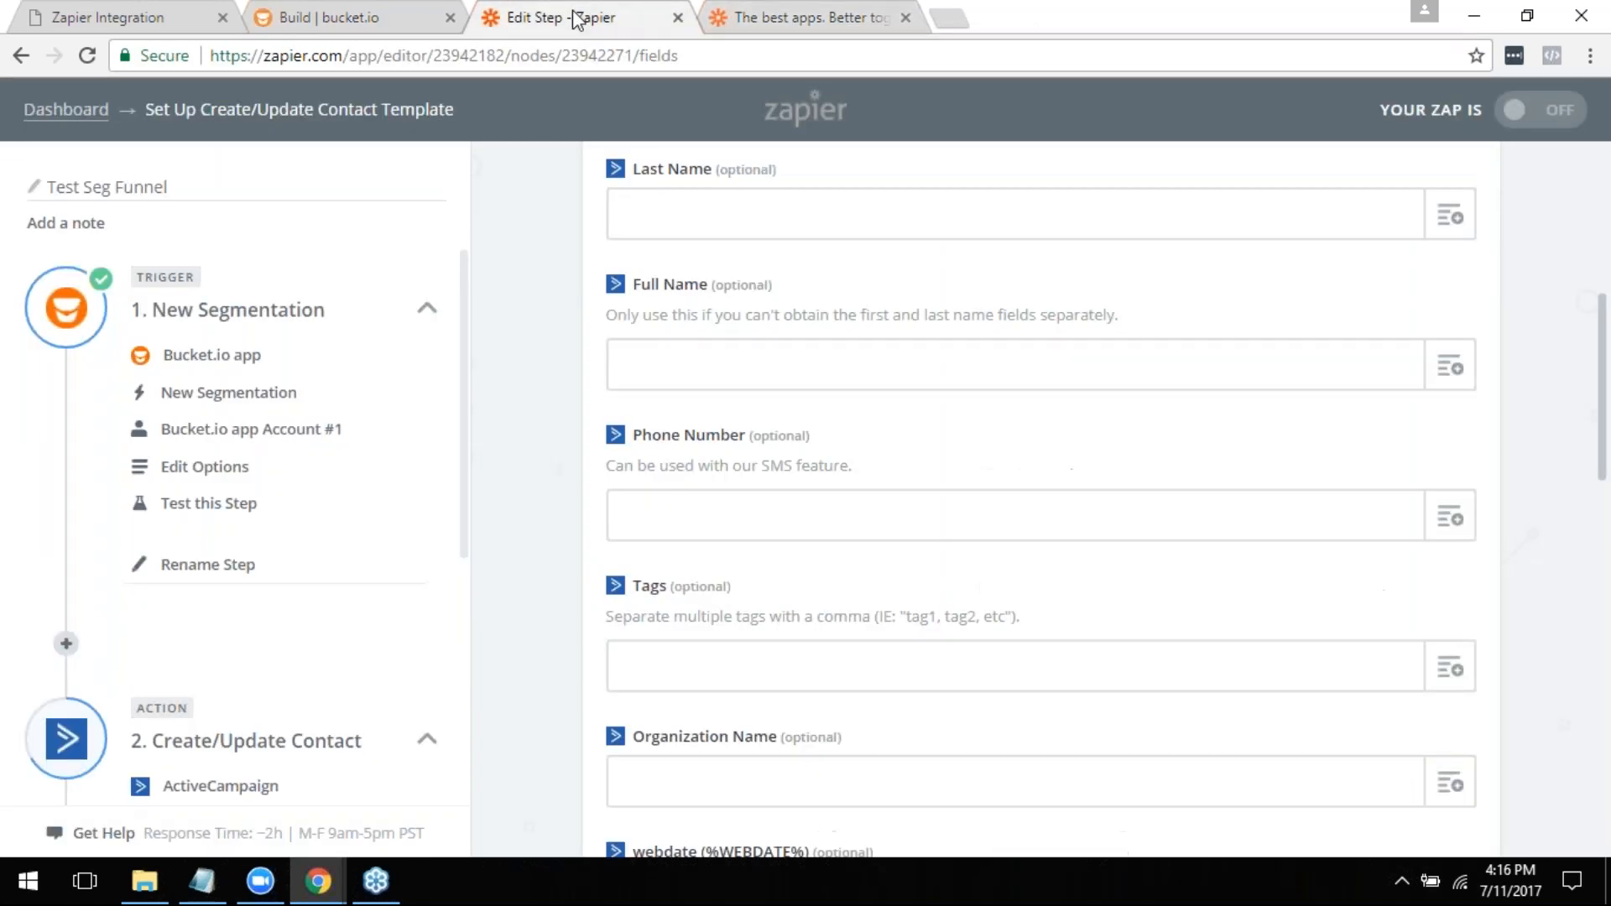
pyautogui.scroll(-3, 1020, 457)
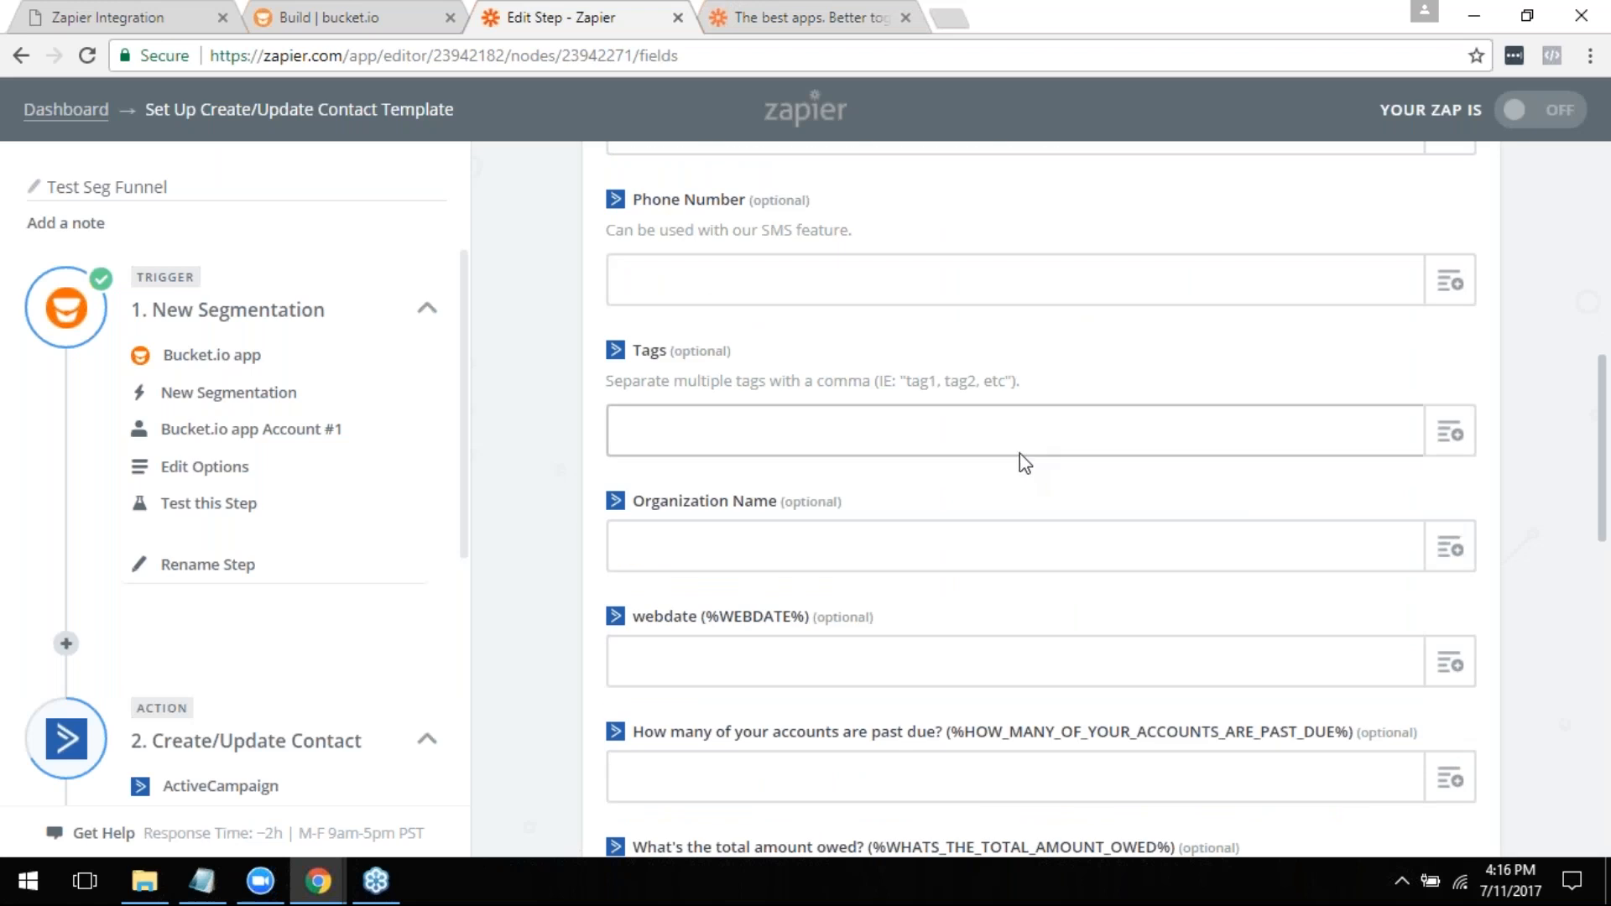
pyautogui.scroll(-12, 1020, 457)
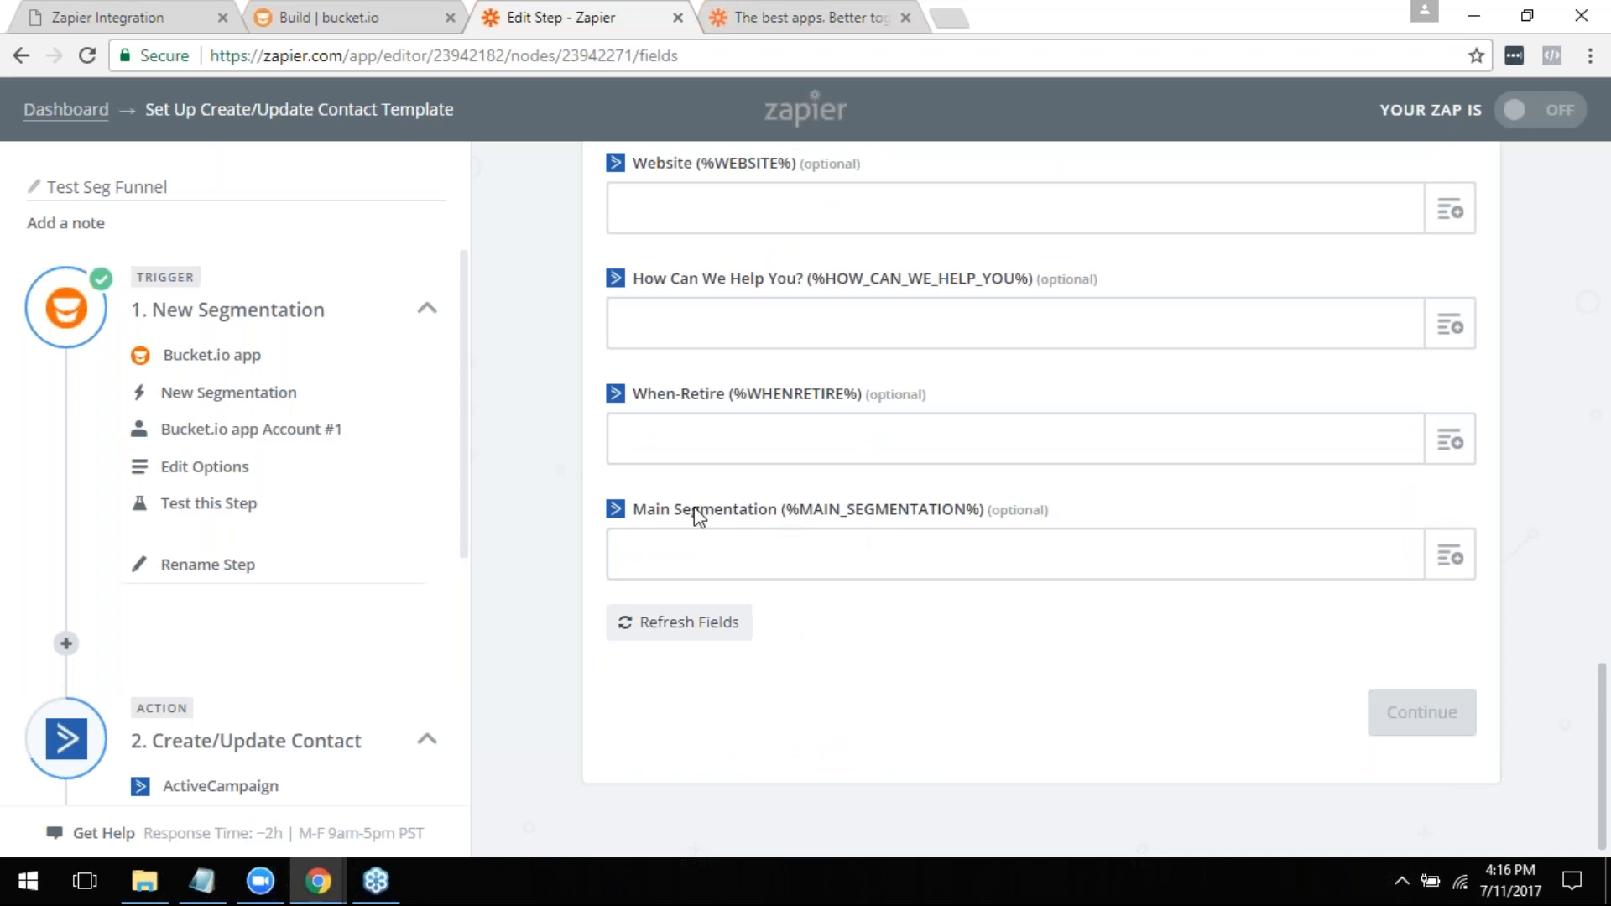
pyautogui.click(1450, 559)
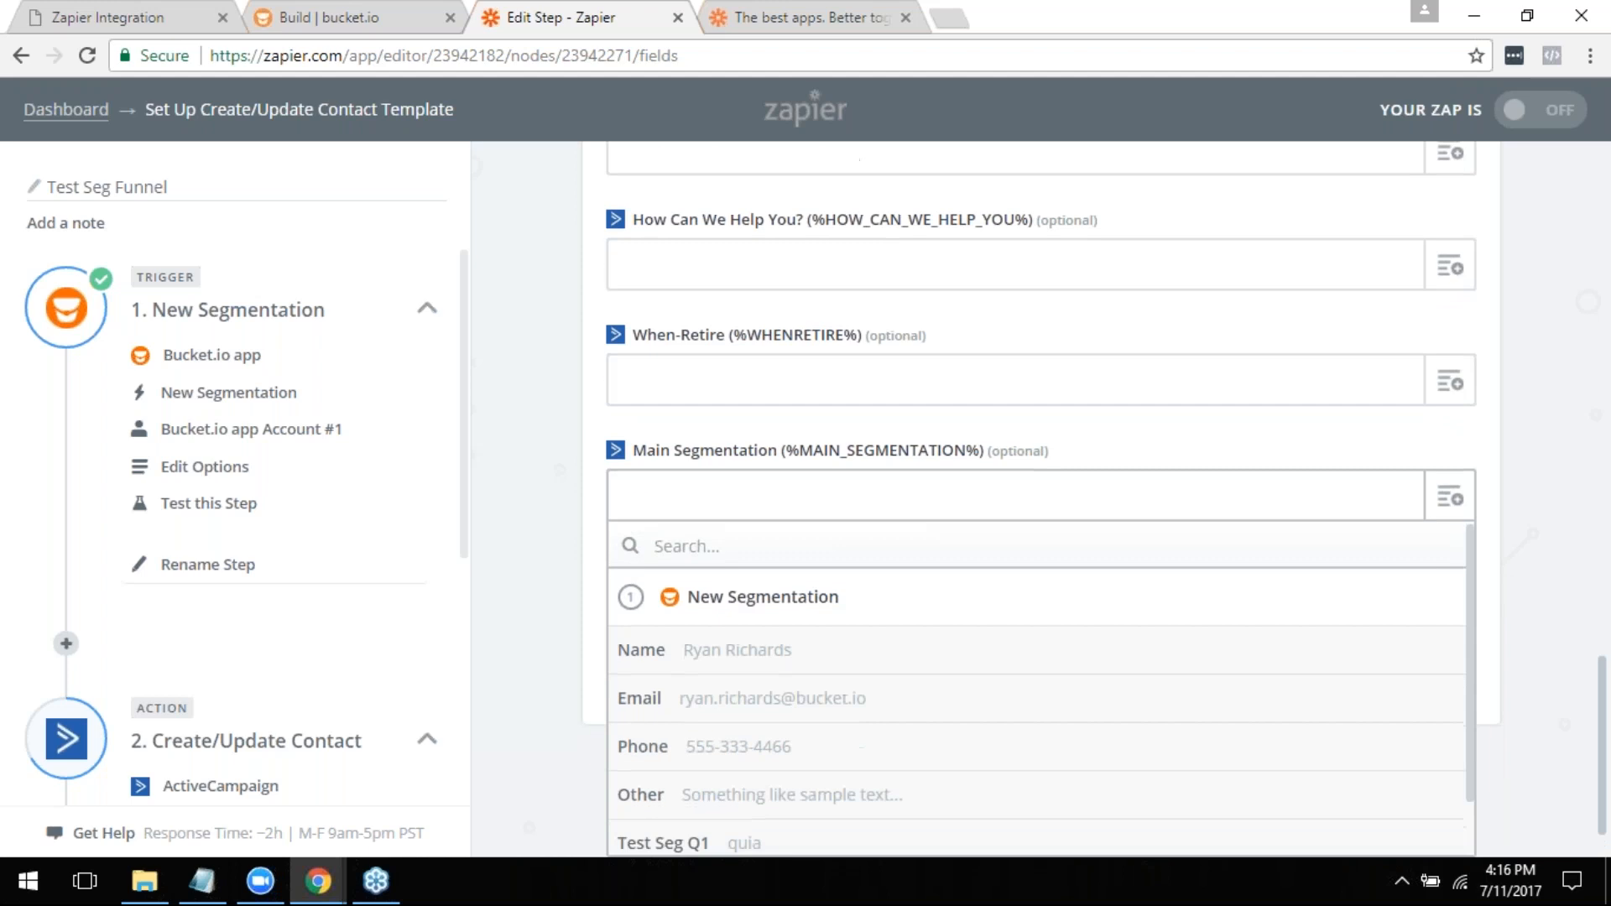
pyautogui.scroll(-1, 731, 780)
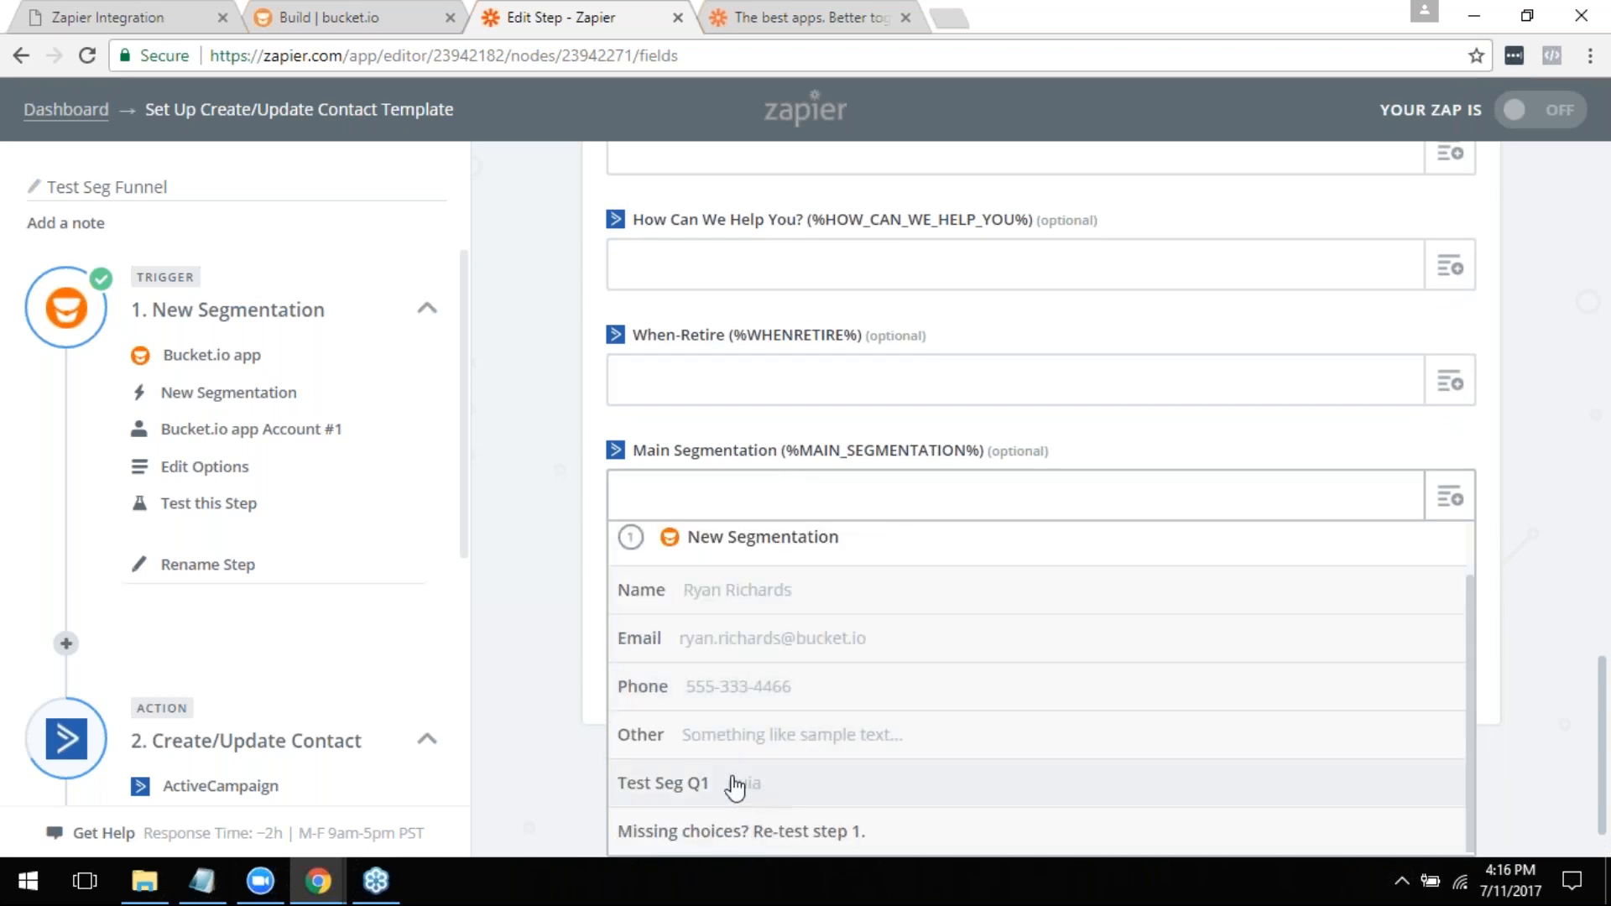
pyautogui.click(692, 790)
pyautogui.click(762, 577)
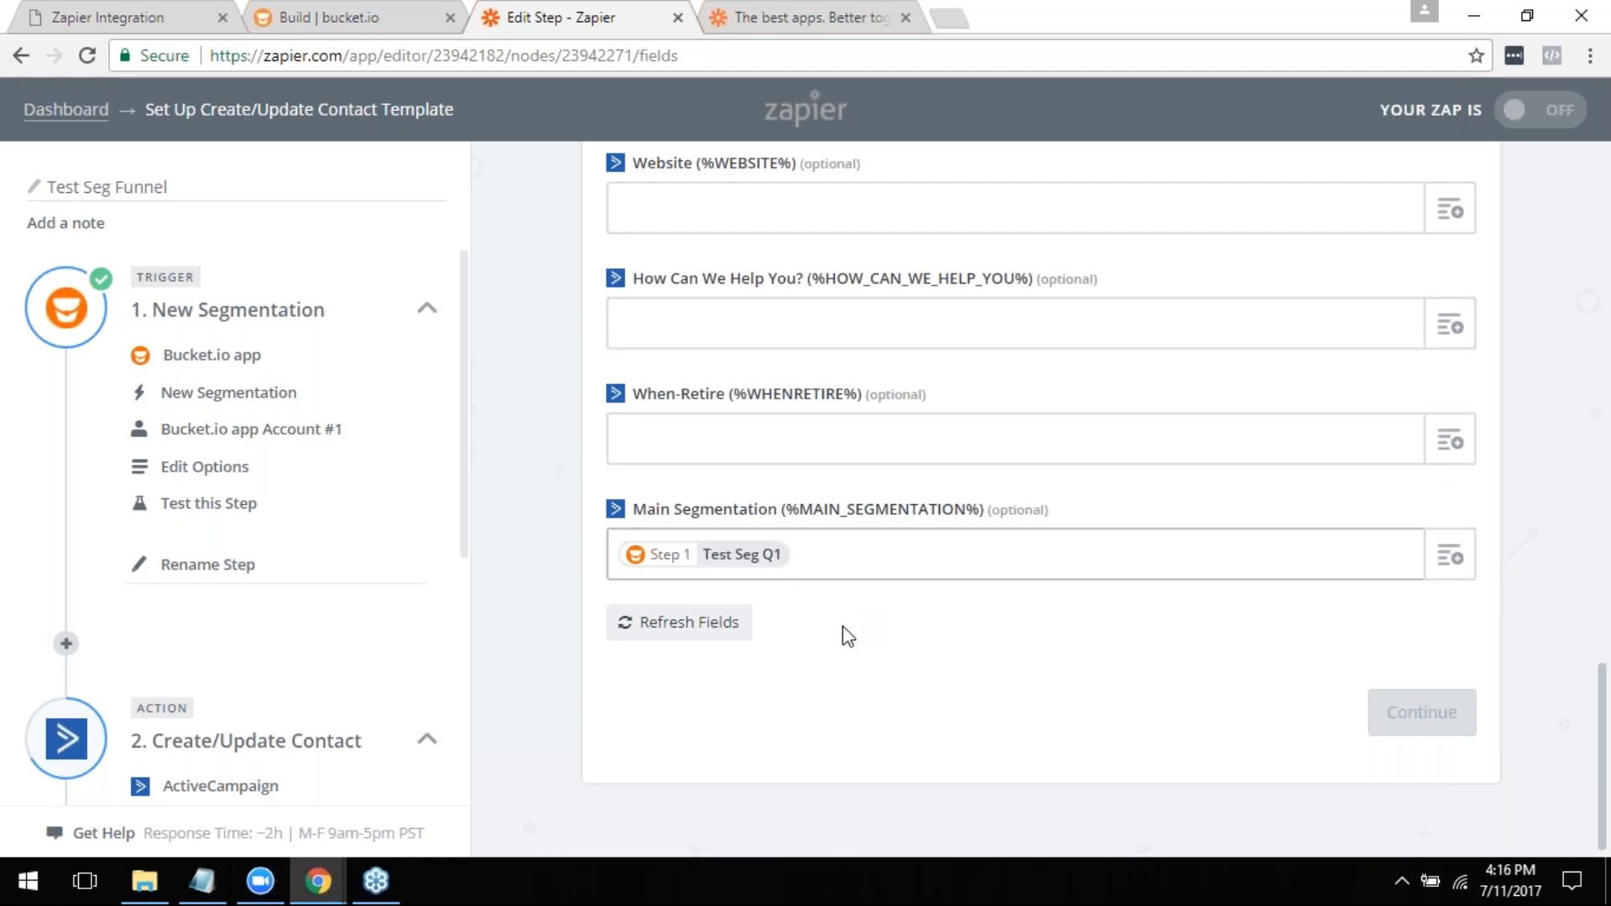
# - Review Q1's answer options in bucket.io, and examine the Tags and custom fields in the Zapier contact template
pyautogui.click(298, 15)
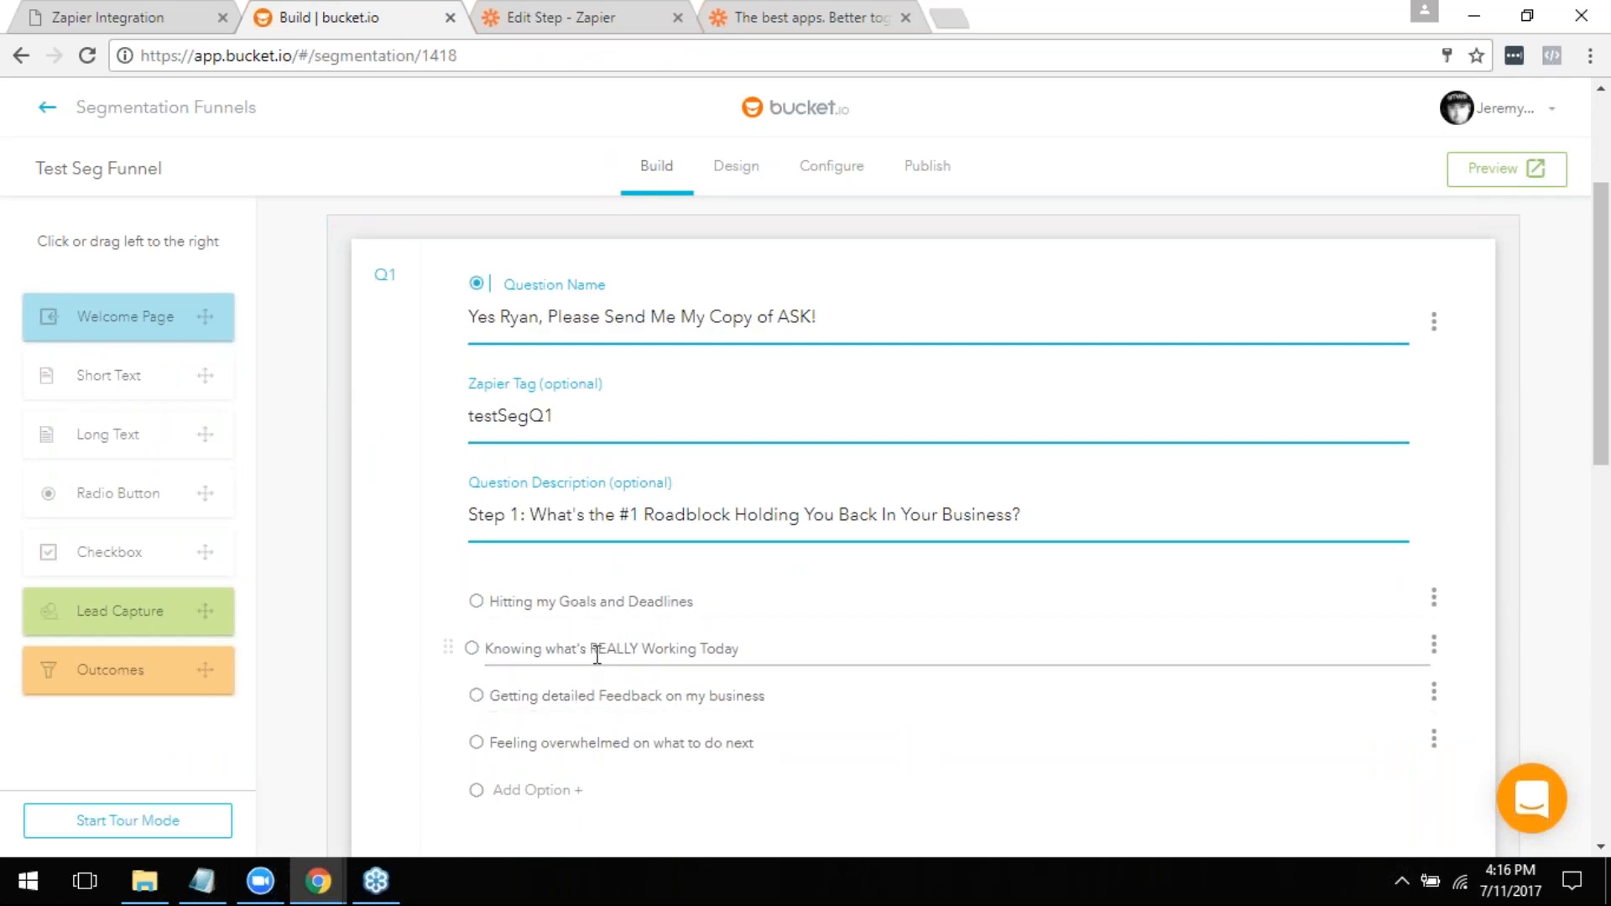
pyautogui.click(541, 15)
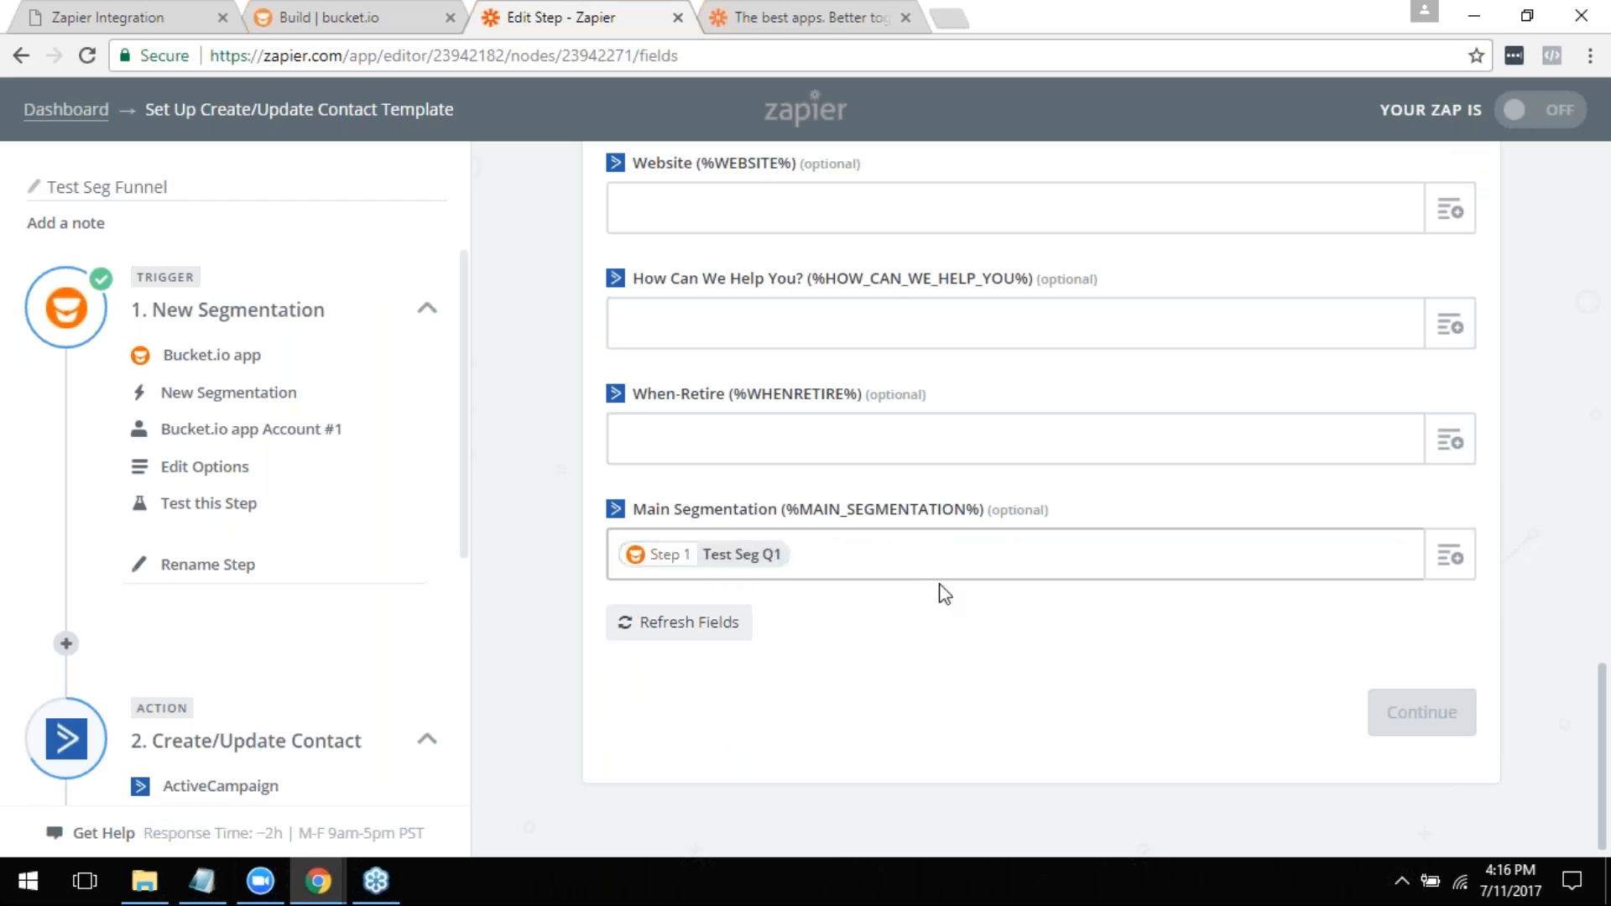
pyautogui.scroll(3, 957, 642)
pyautogui.scroll(10, 964, 655)
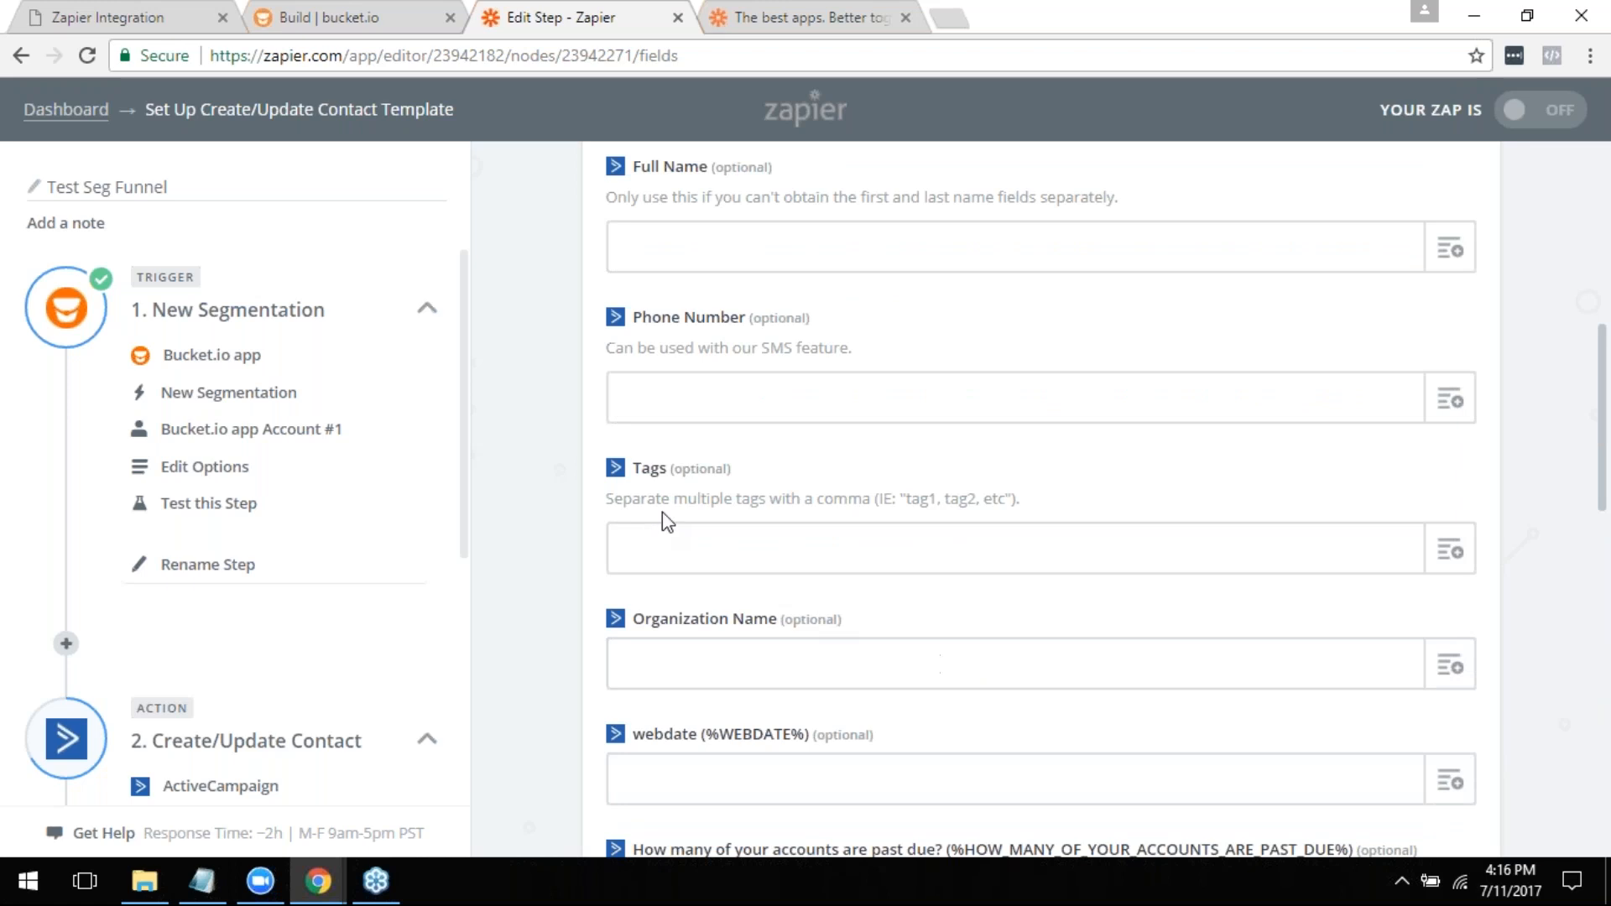
pyautogui.scroll(-3, 802, 554)
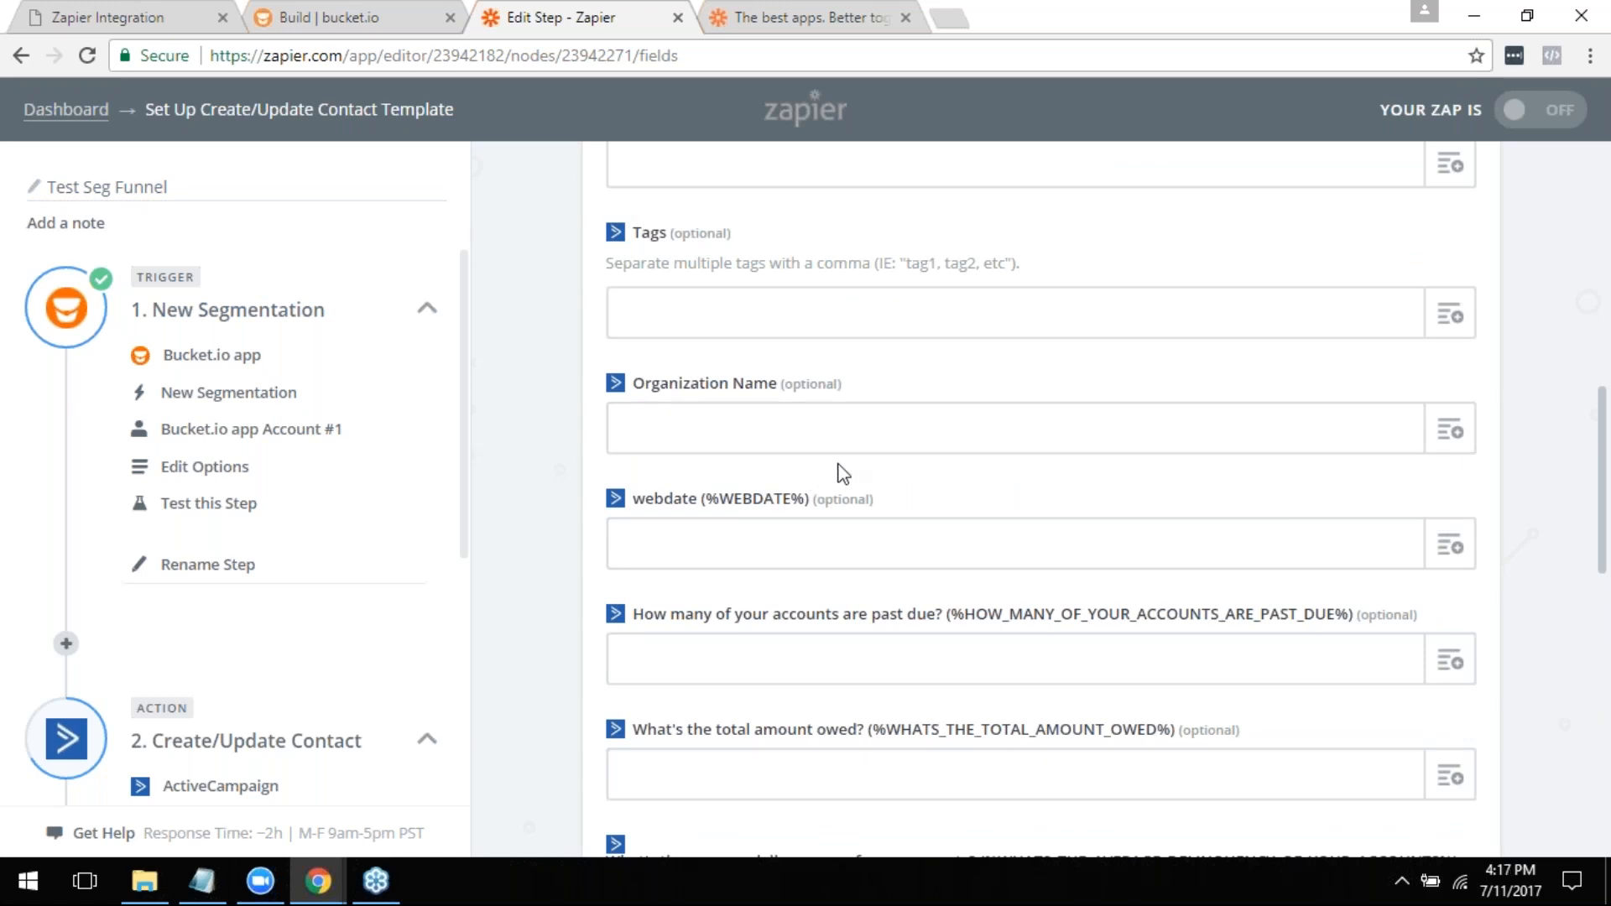
pyautogui.scroll(-10, 1049, 521)
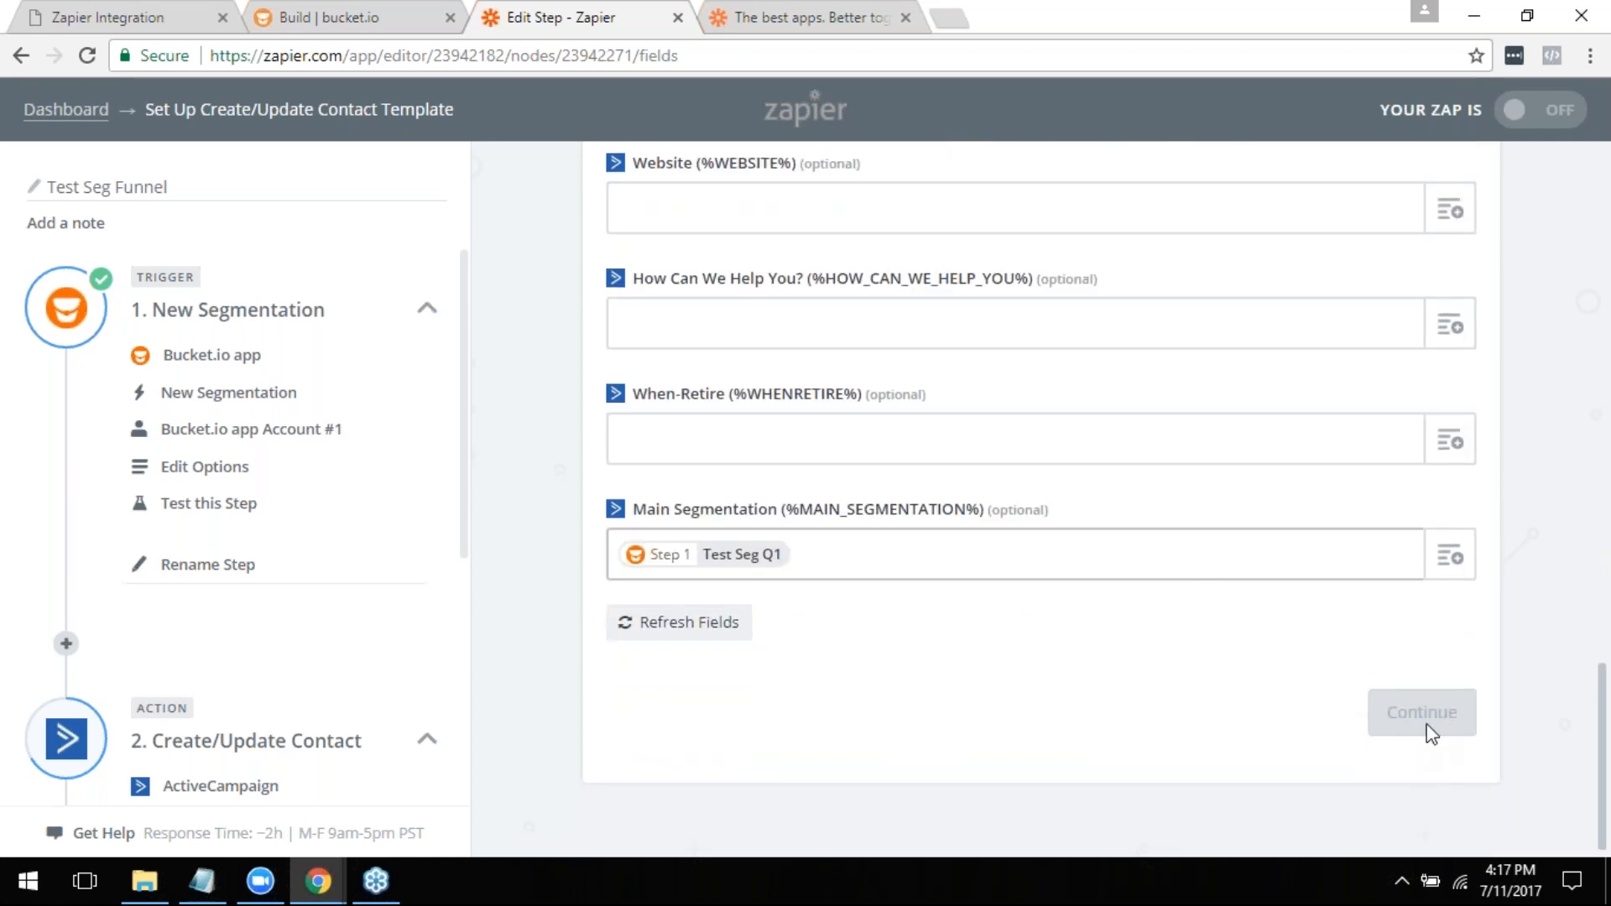
# - Set the contact's required list to SmartPlanB and continue to the ActiveCampaign test
pyautogui.scroll(10, 1295, 658)
pyautogui.scroll(5, 1040, 504)
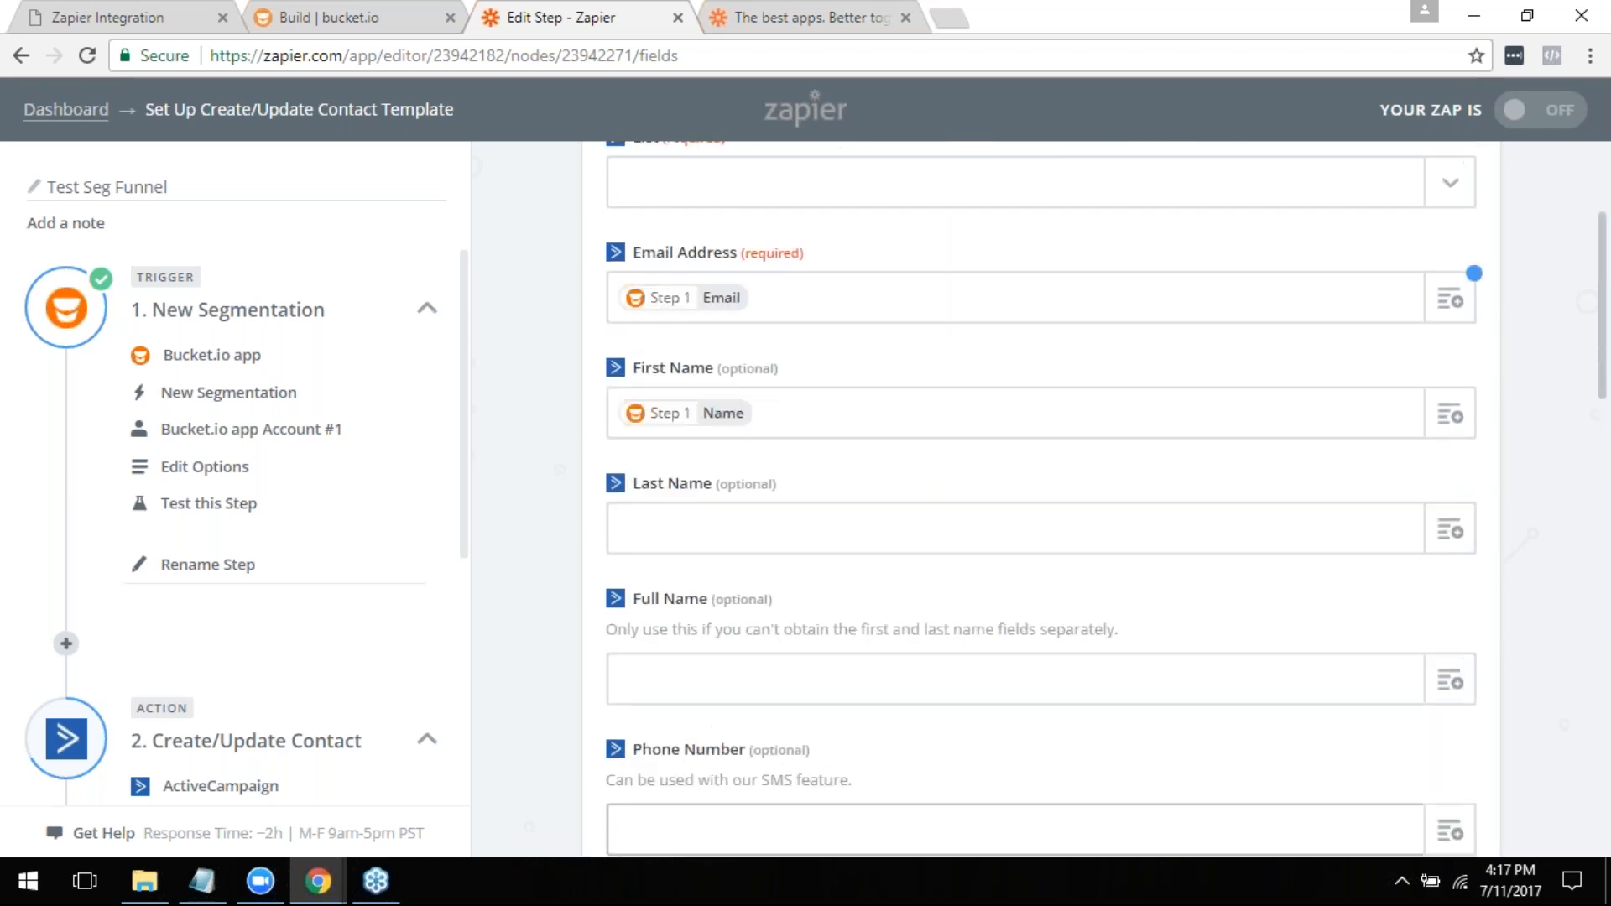
pyautogui.click(1451, 428)
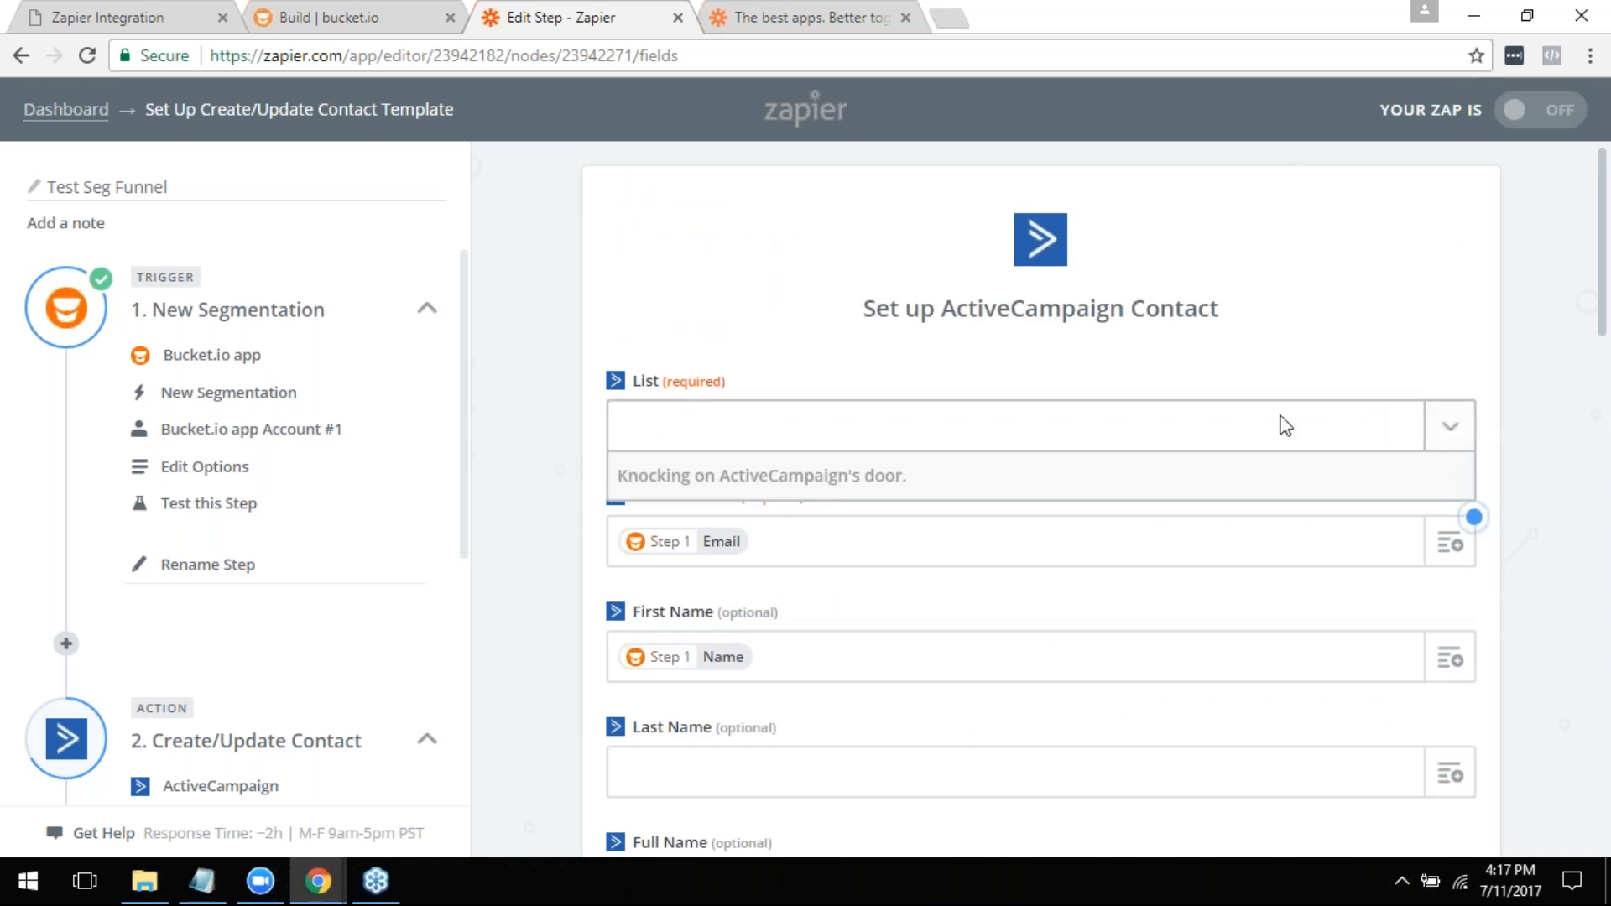
pyautogui.click(680, 525)
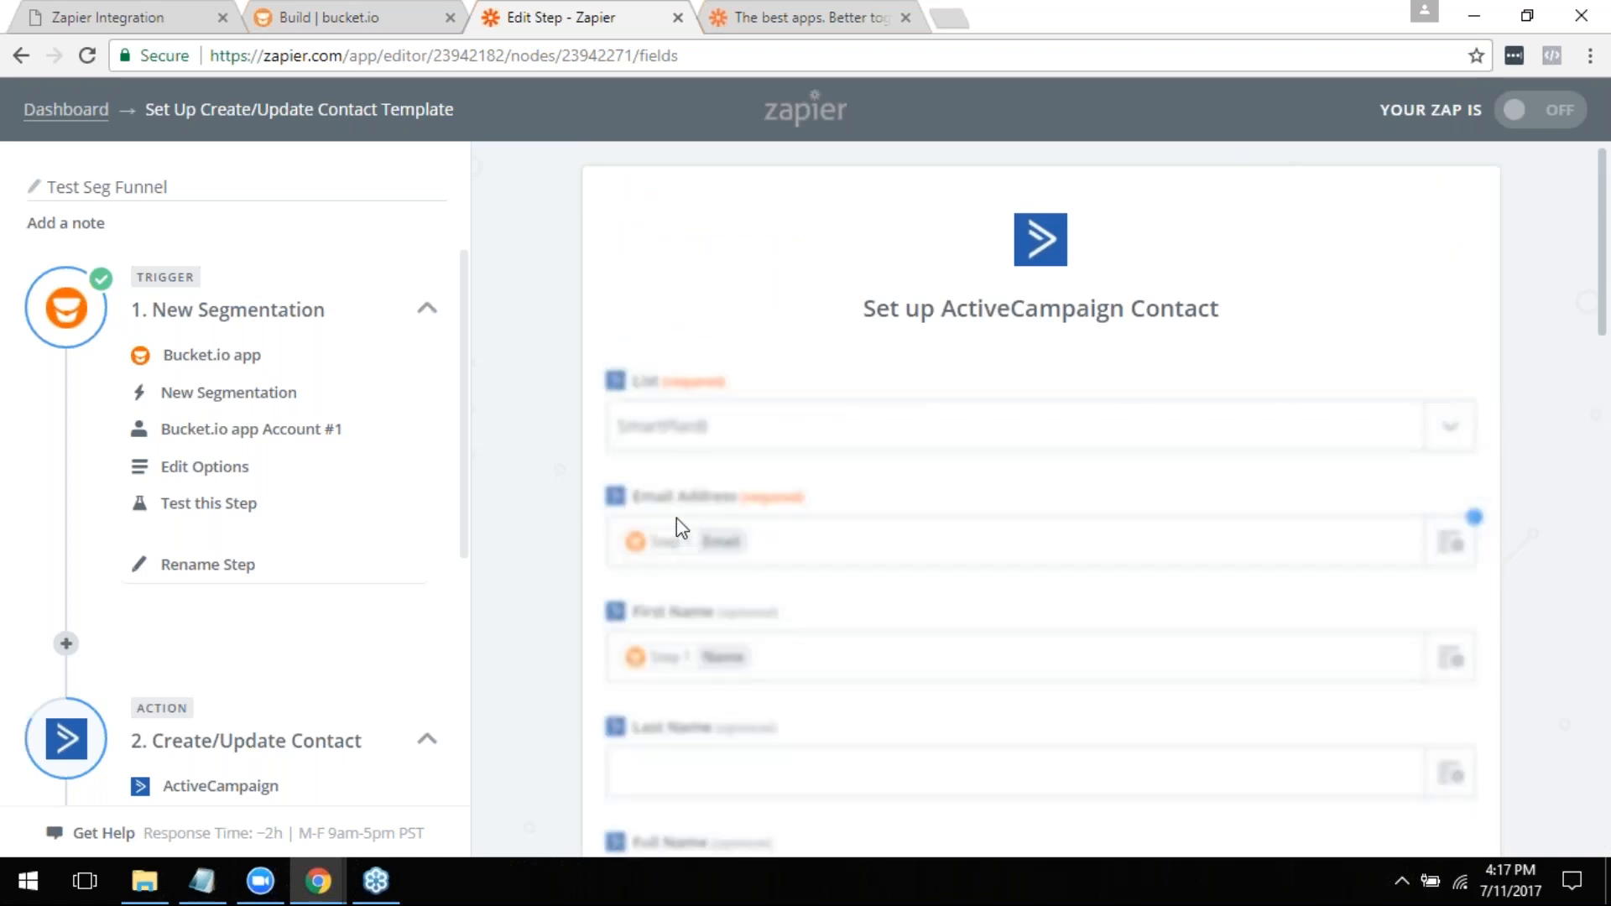
pyautogui.scroll(-9, 1099, 620)
pyautogui.scroll(-12, 1099, 619)
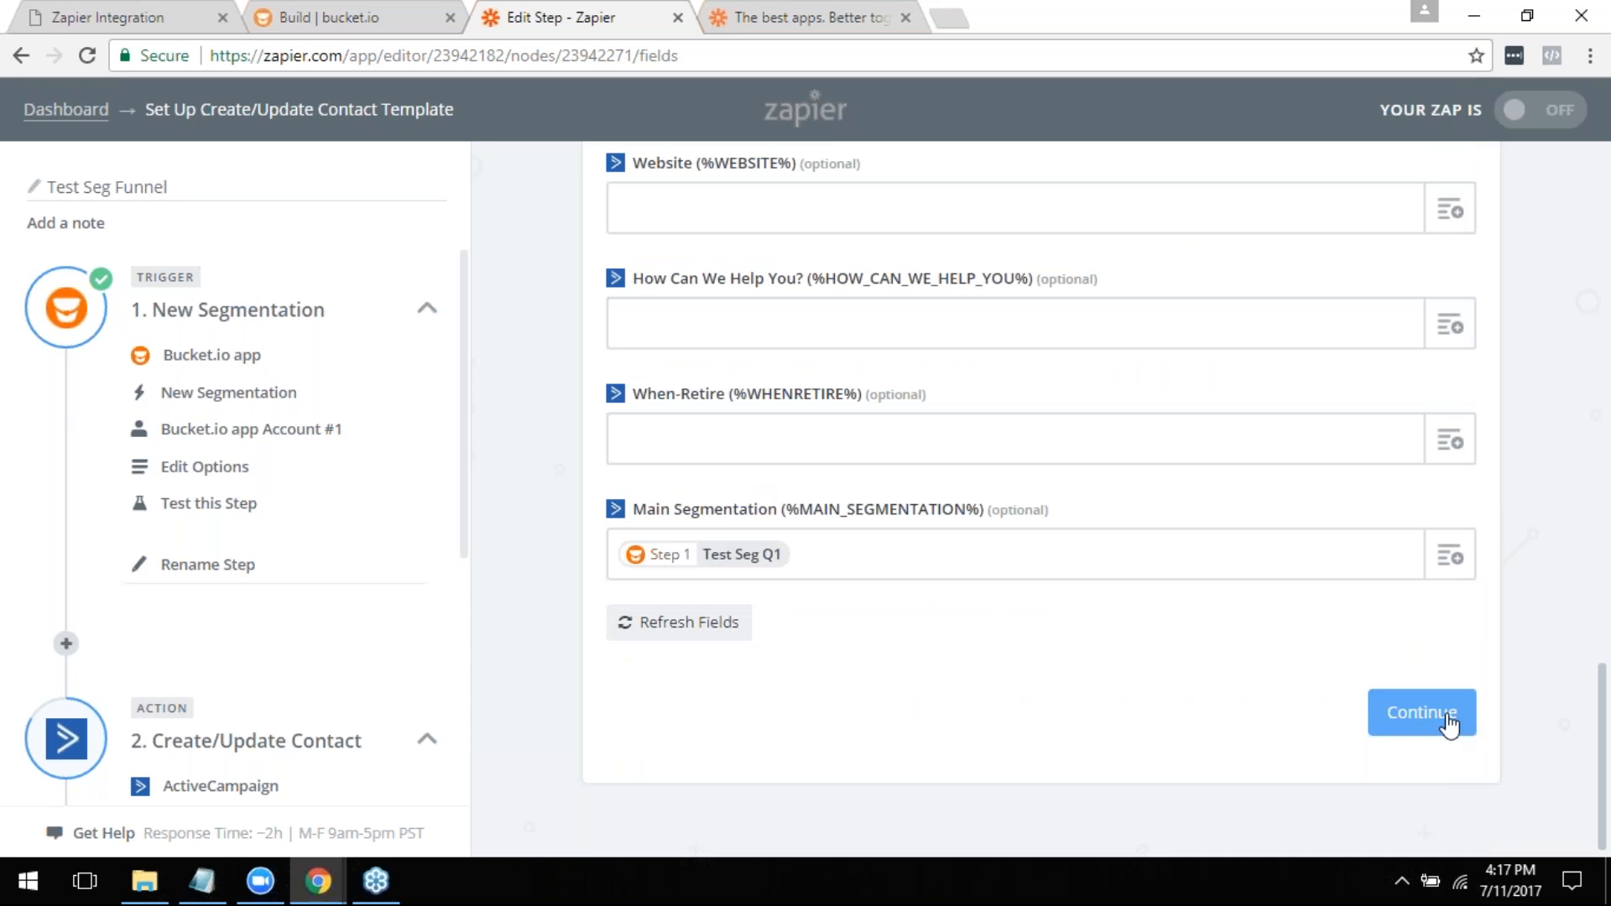
pyautogui.click(1450, 723)
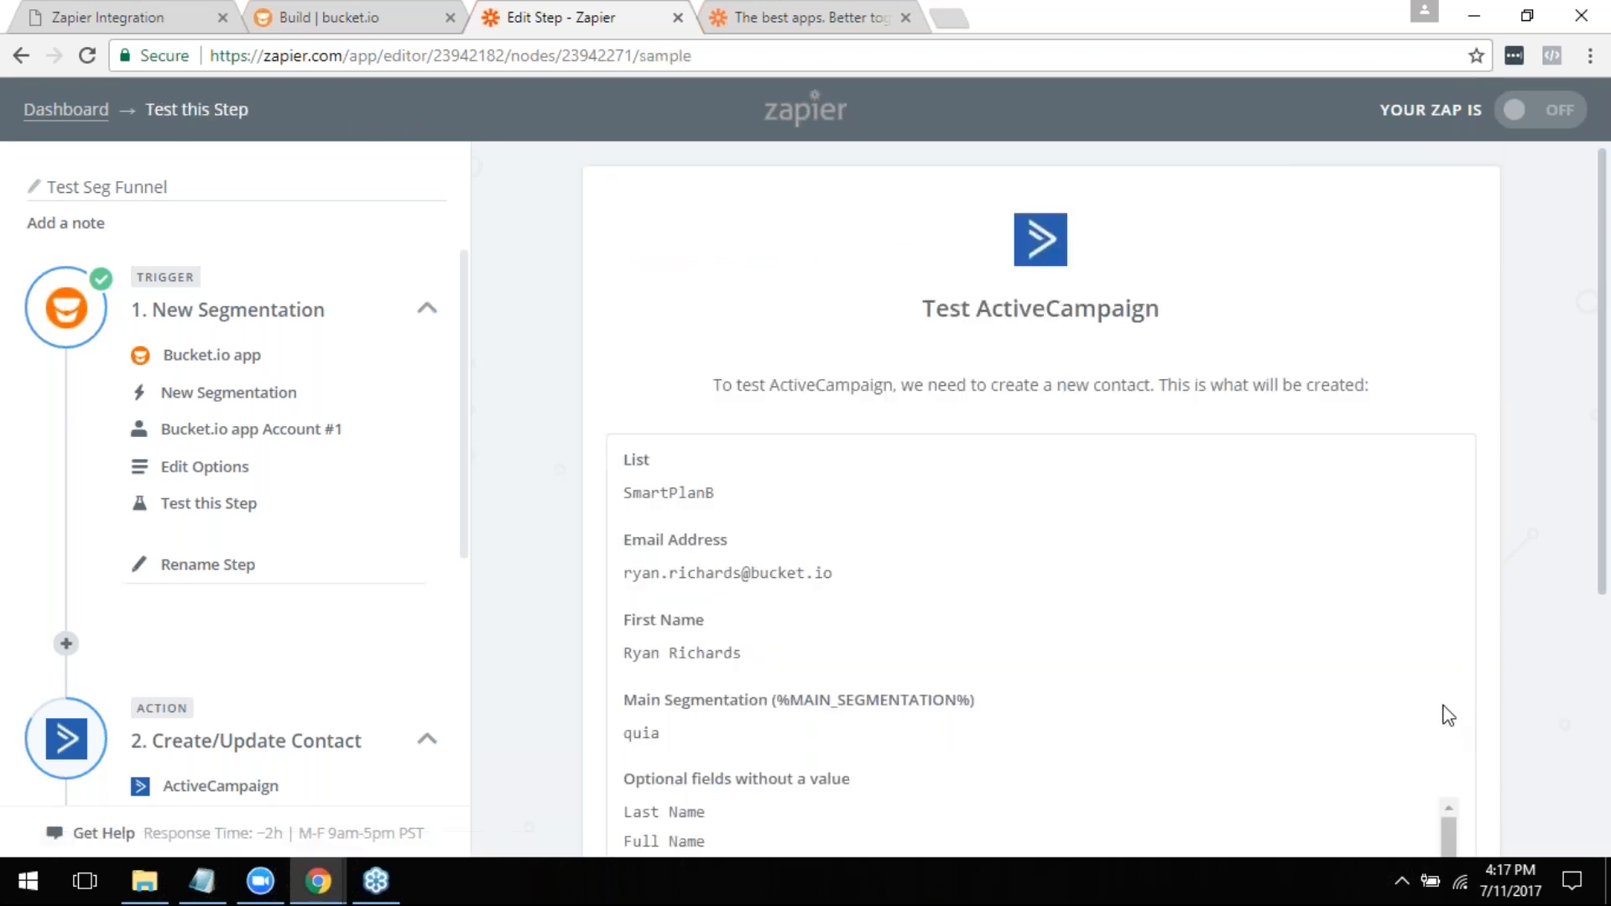
# - Create the test contact in ActiveCampaign and finish the Zap's setup
pyautogui.scroll(-5, 879, 466)
pyautogui.scroll(-5, 1255, 522)
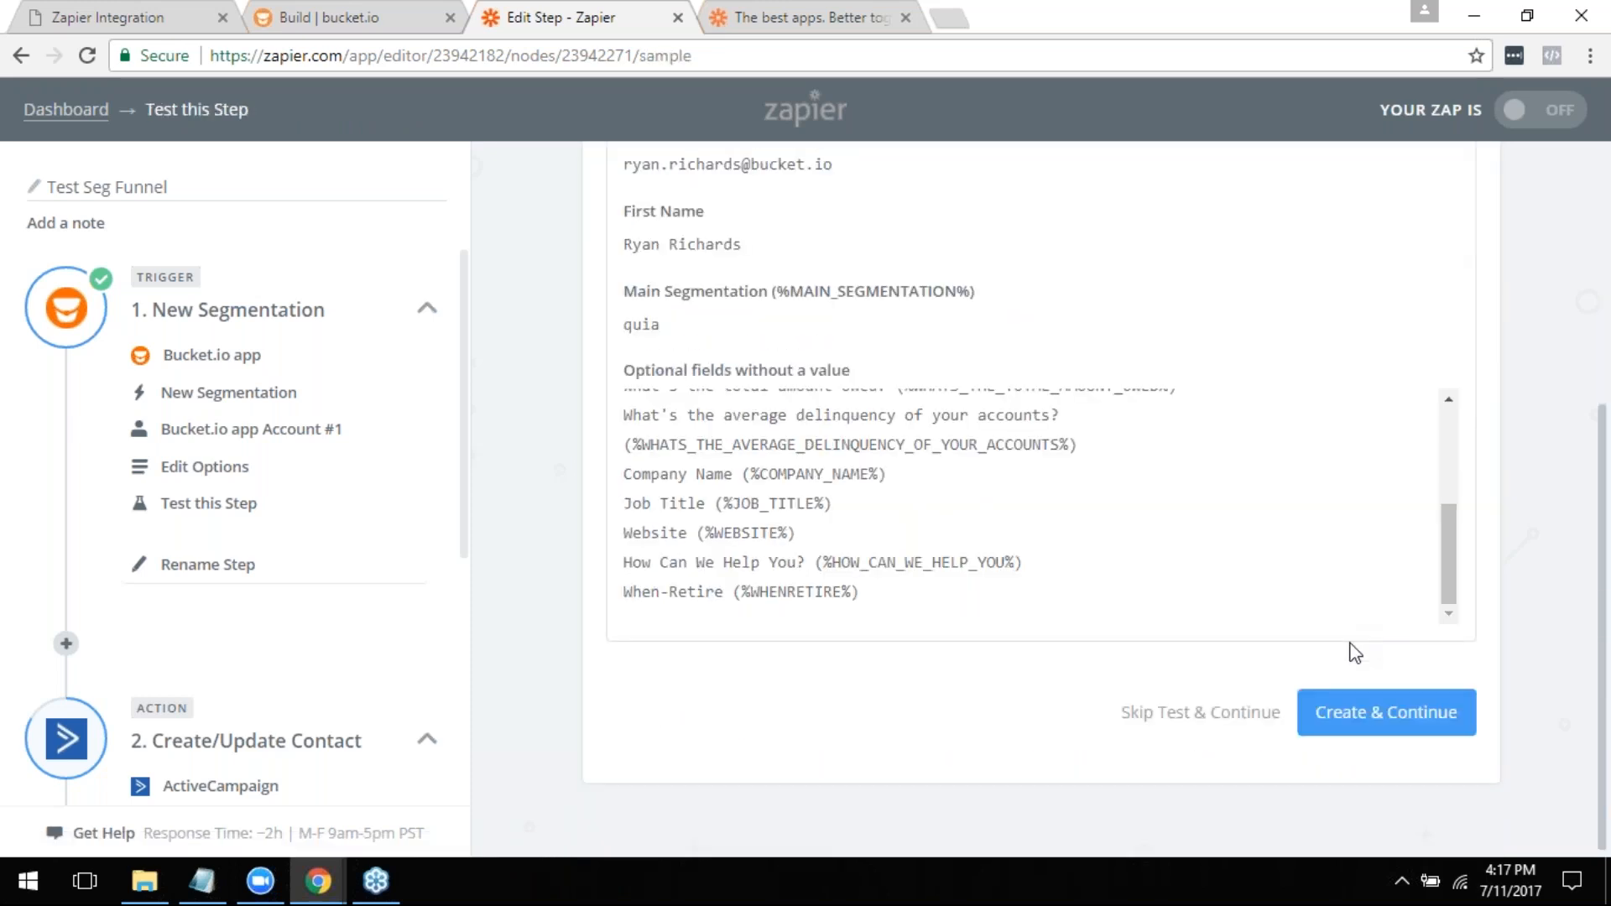
pyautogui.click(1351, 722)
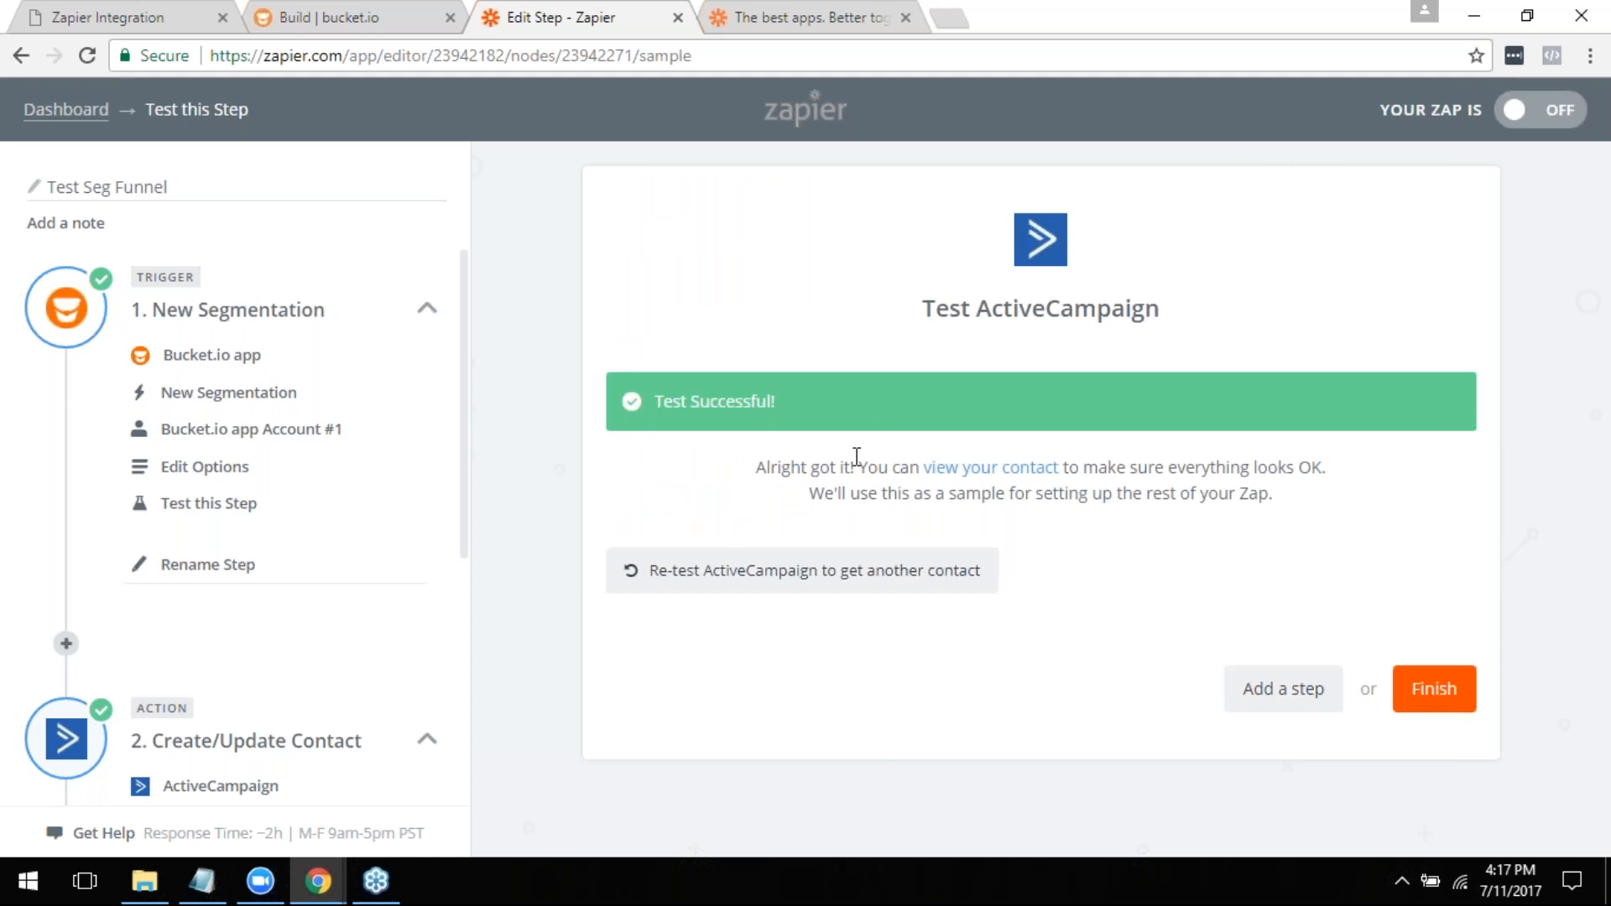
pyautogui.click(1459, 699)
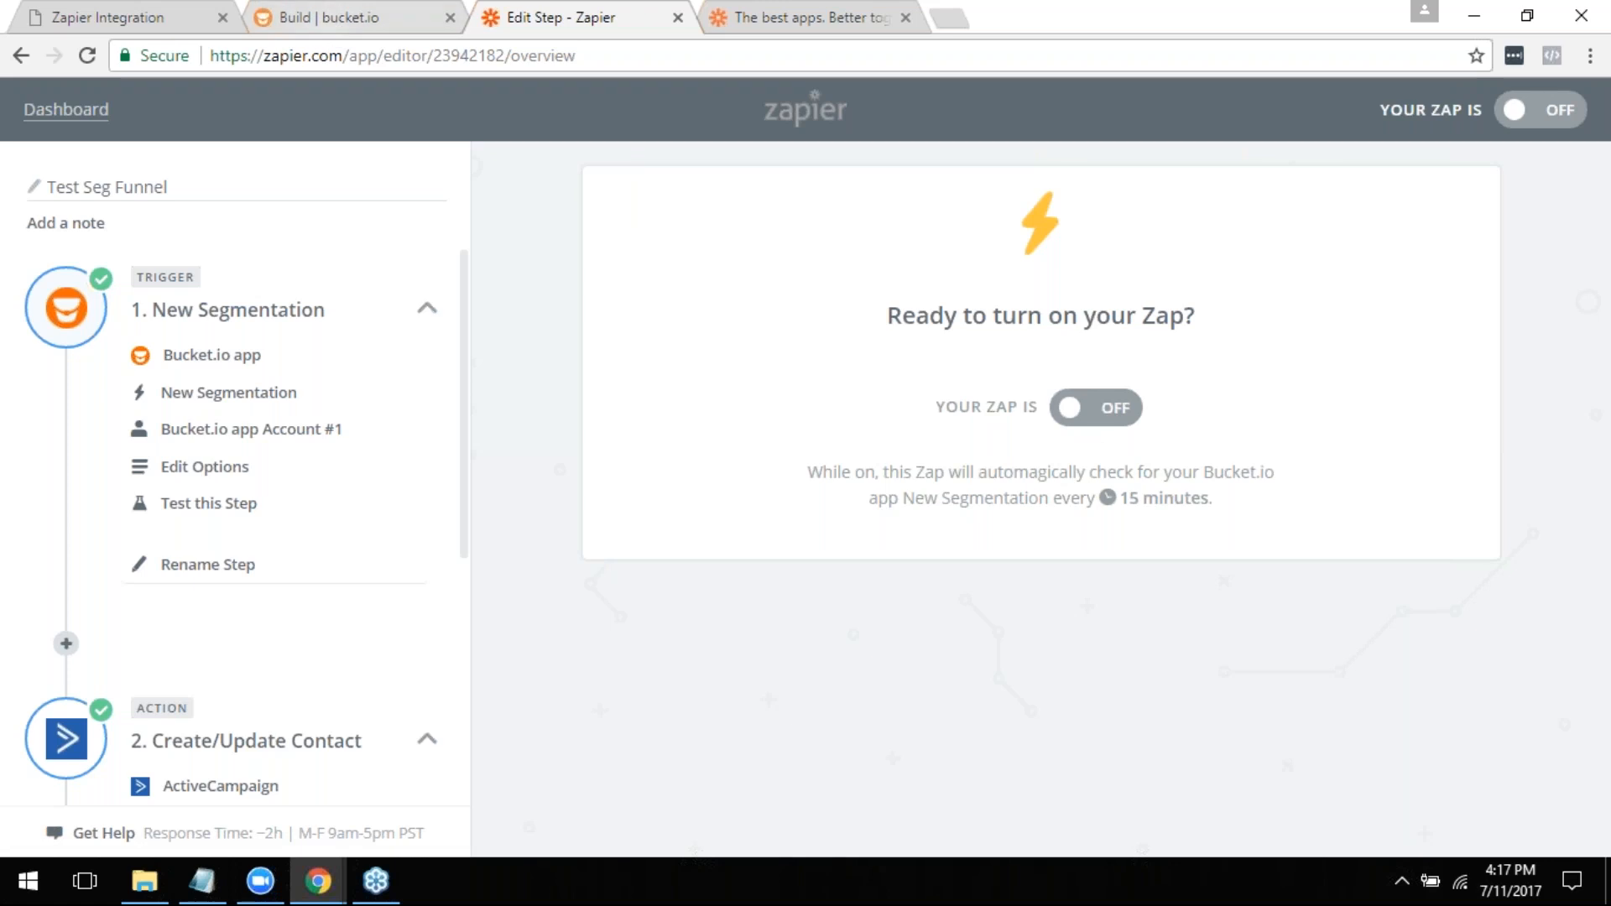
# - Review Q1's answer options in bucket.io, and advance the Zapier Integration PDF to the Putting It All Together slide
pyautogui.click(344, 17)
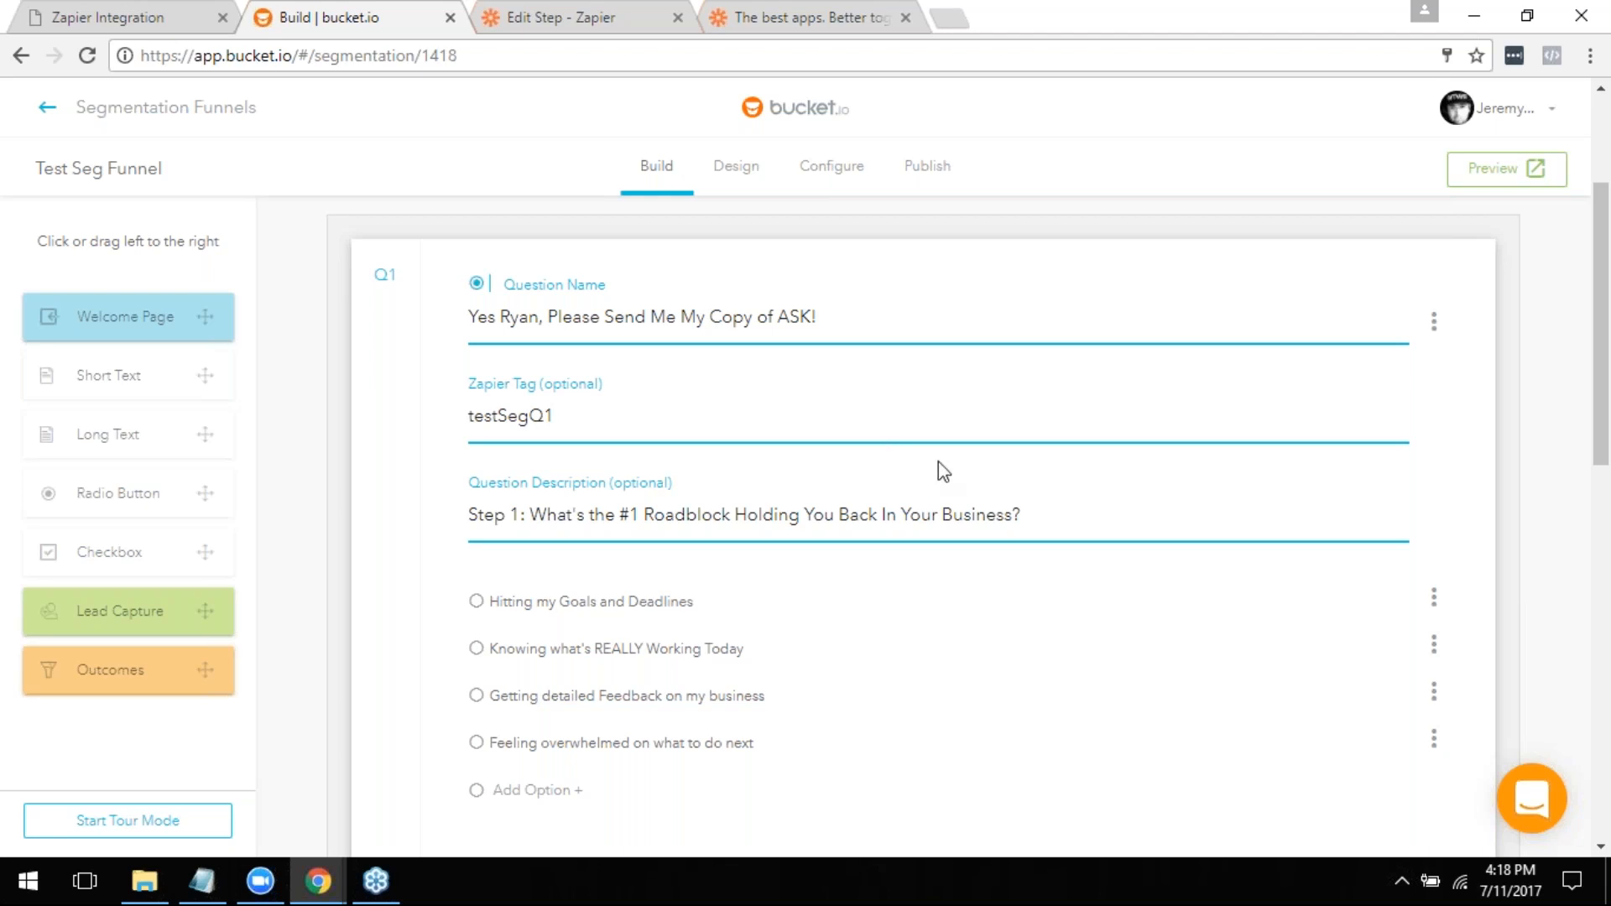
pyautogui.scroll(-3, 982, 449)
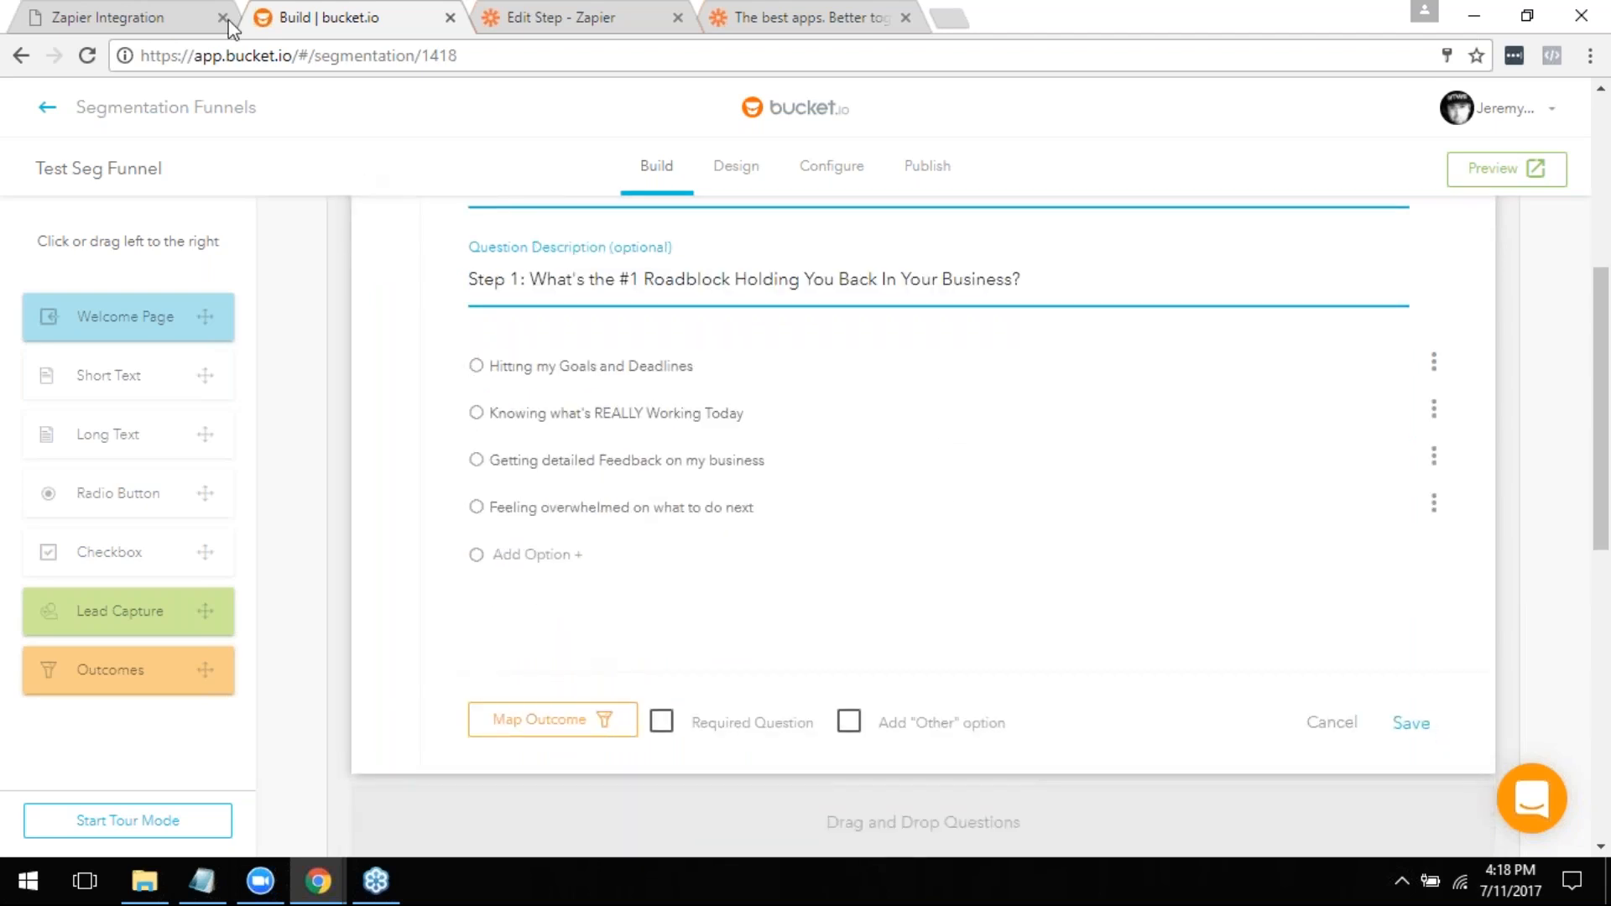
pyautogui.click(124, 10)
pyautogui.scroll(-10, 874, 363)
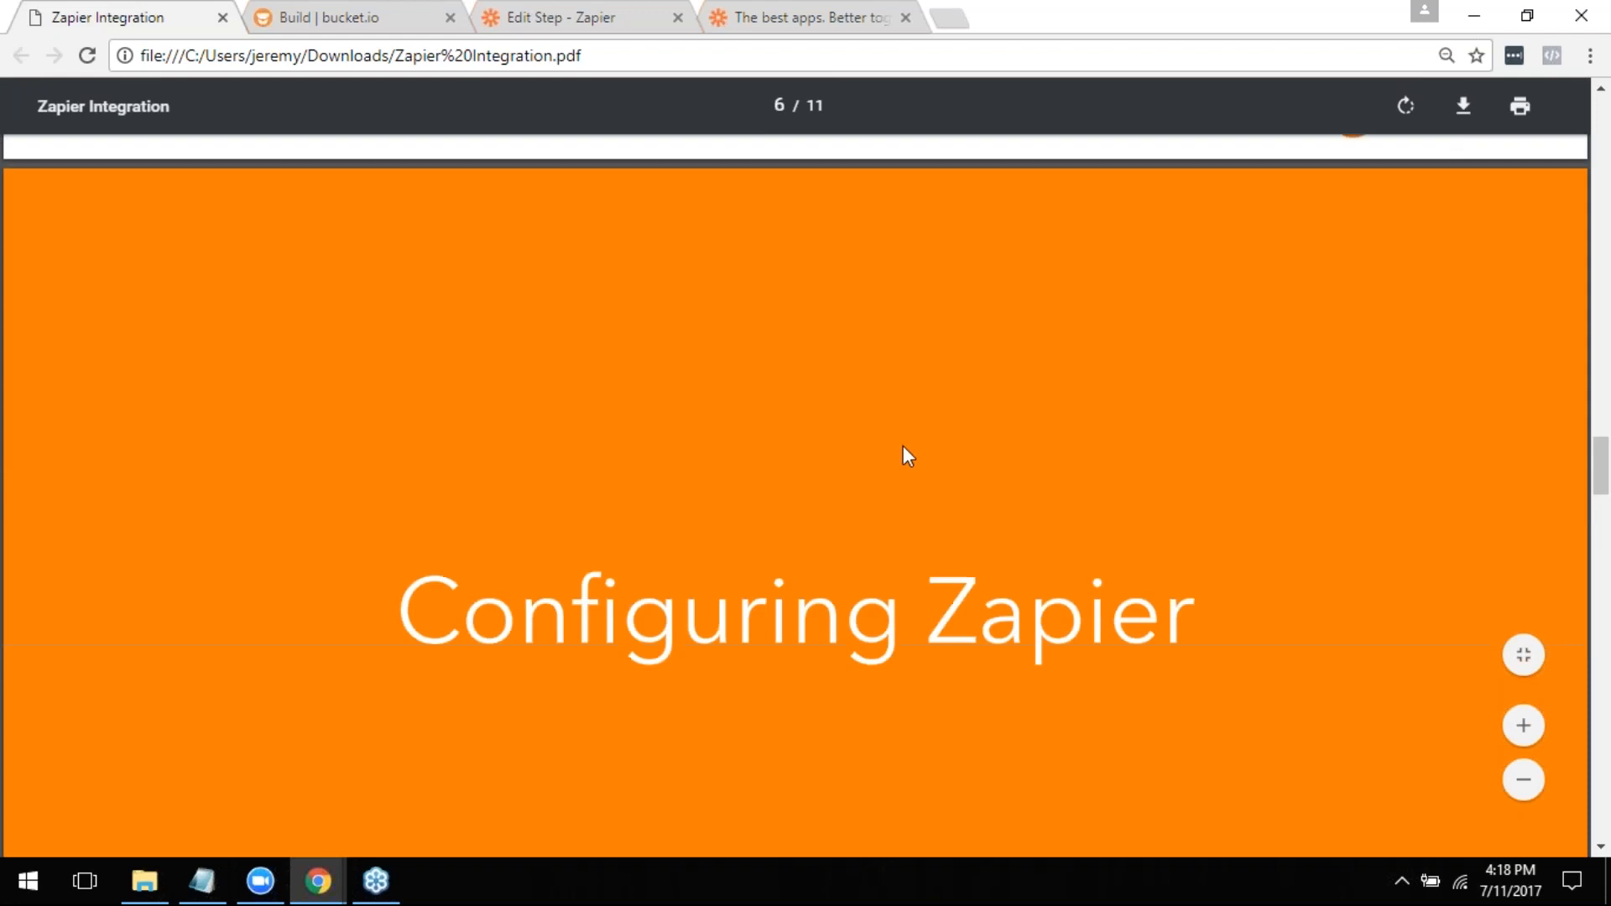
pyautogui.scroll(-3, 907, 456)
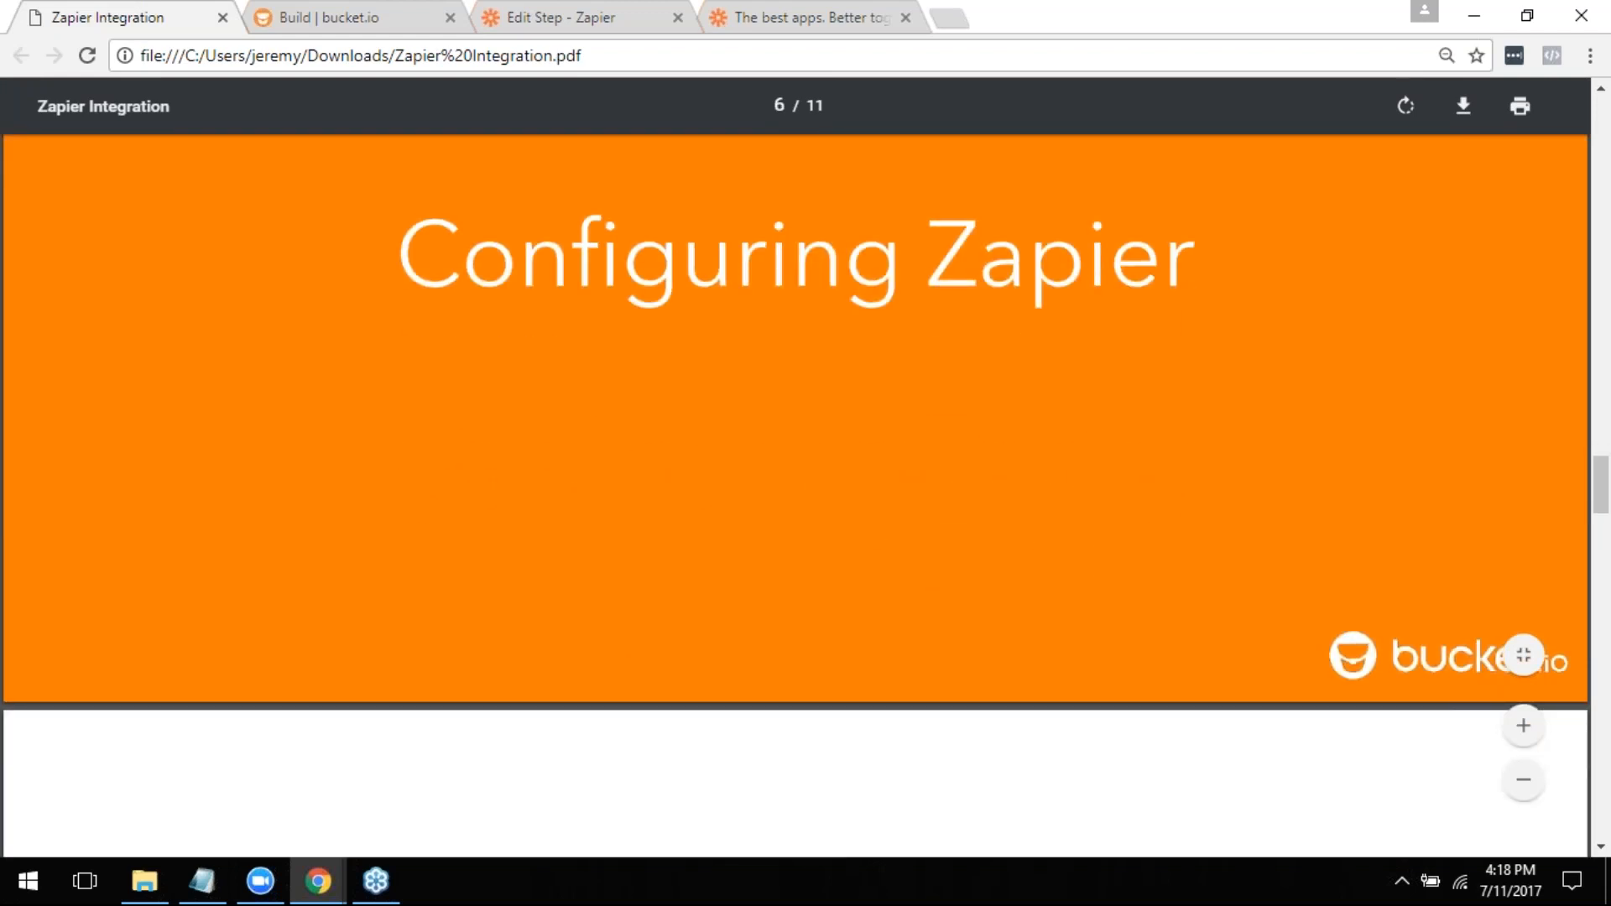
pyautogui.scroll(-9, 796, 496)
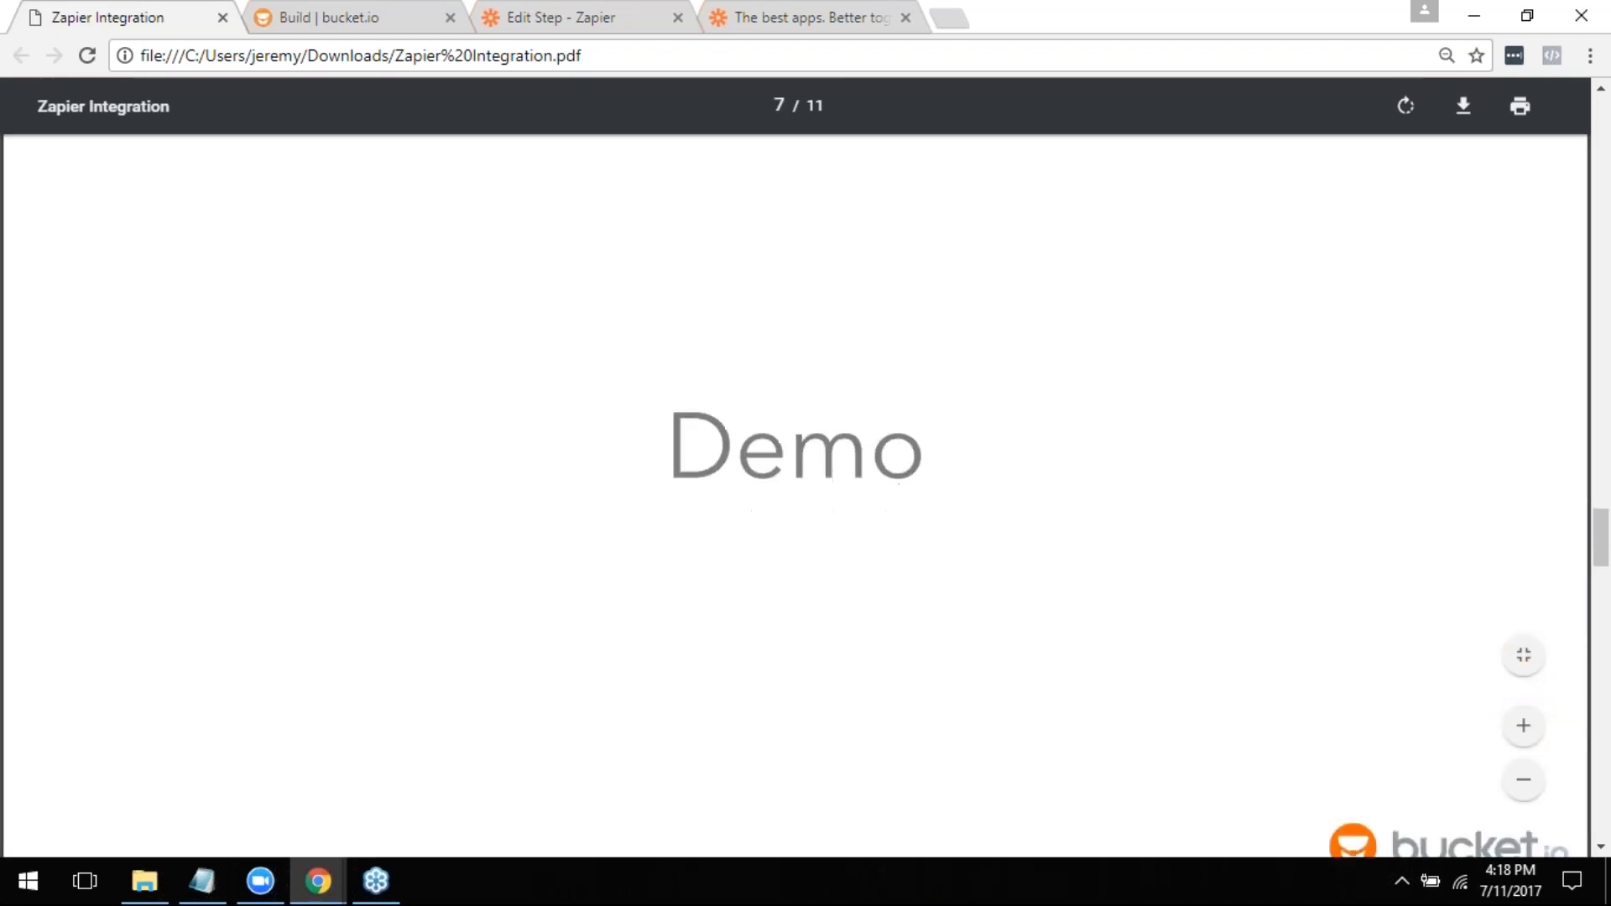
pyautogui.scroll(-10, 795, 495)
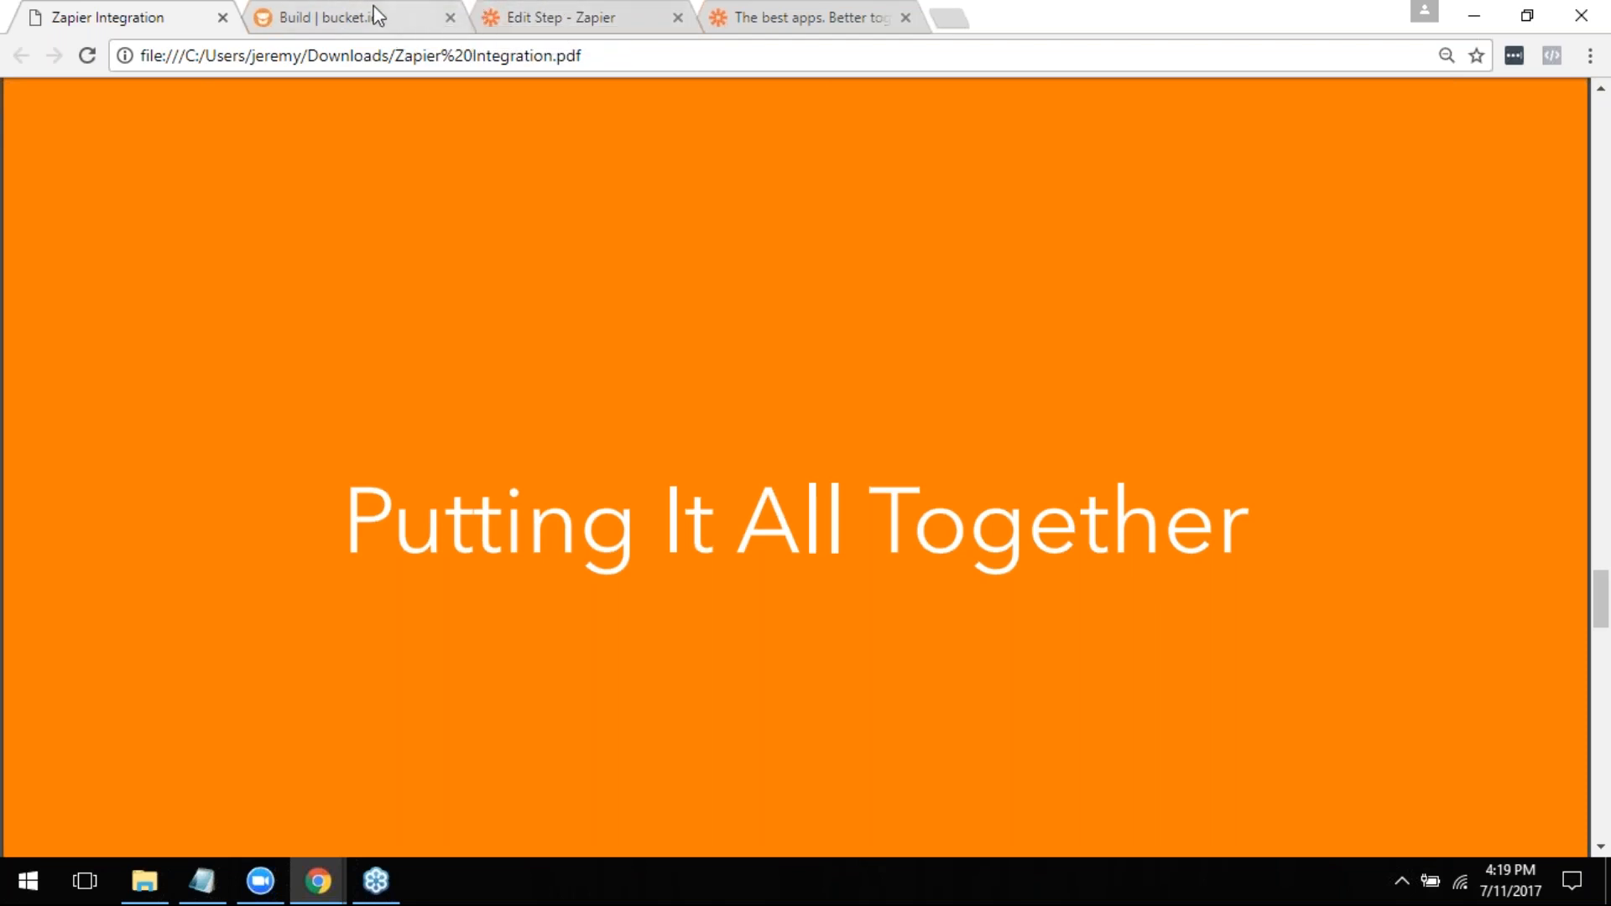
# - Return to the Zap editor, check the trigger's Segmentation Funnel option, and examine the field mappings in the ActiveCampaign contact template
pyautogui.click(493, 15)
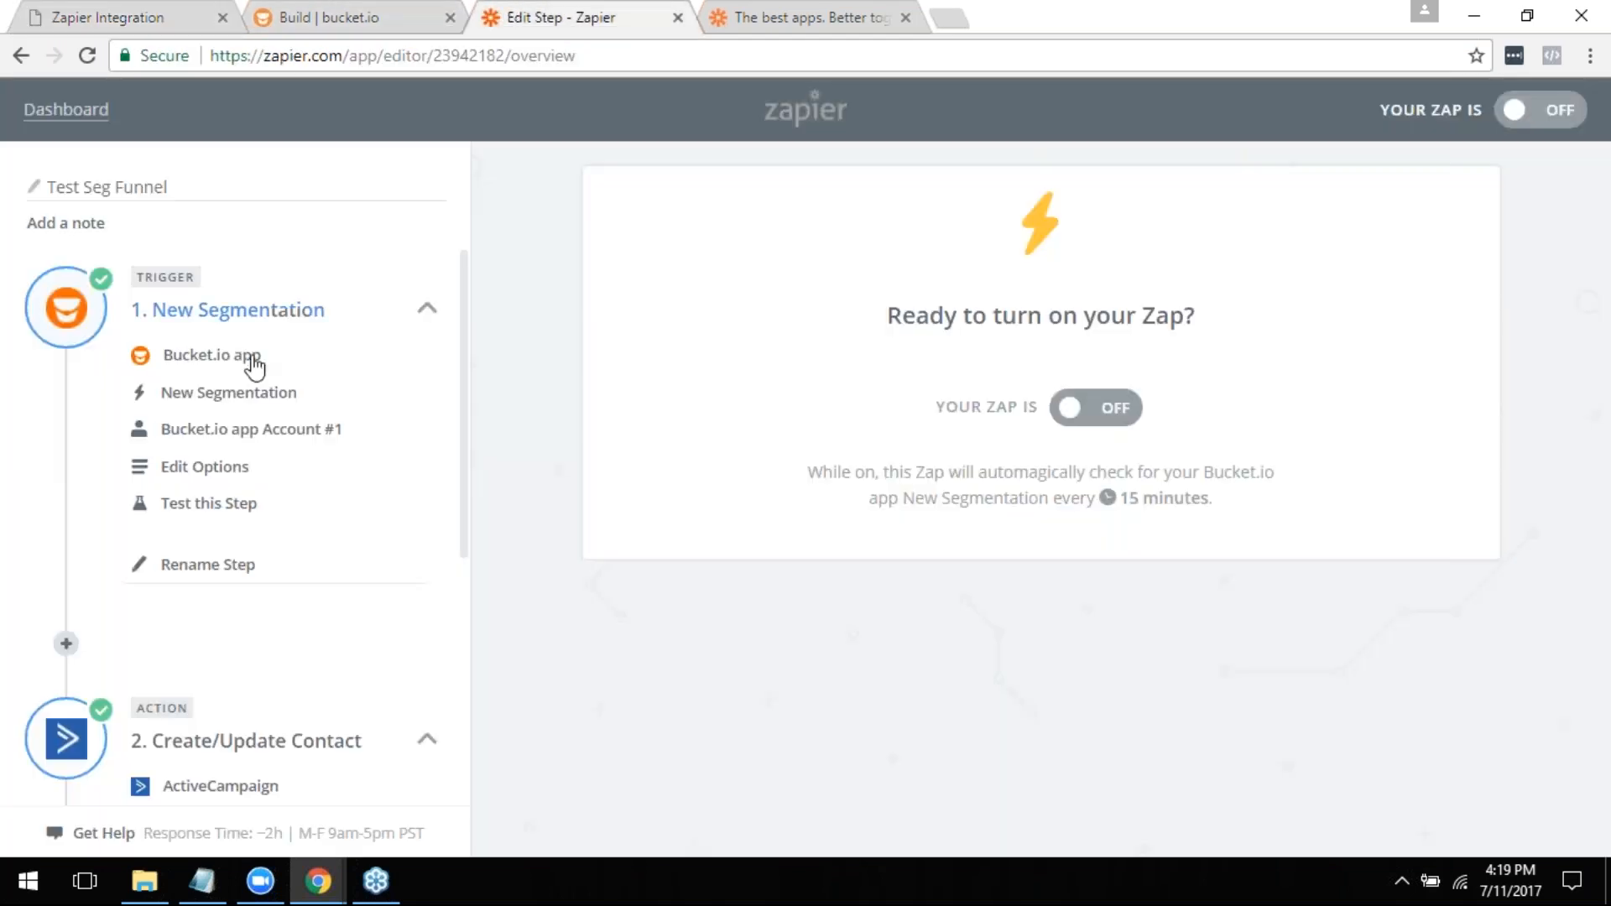
pyautogui.click(231, 476)
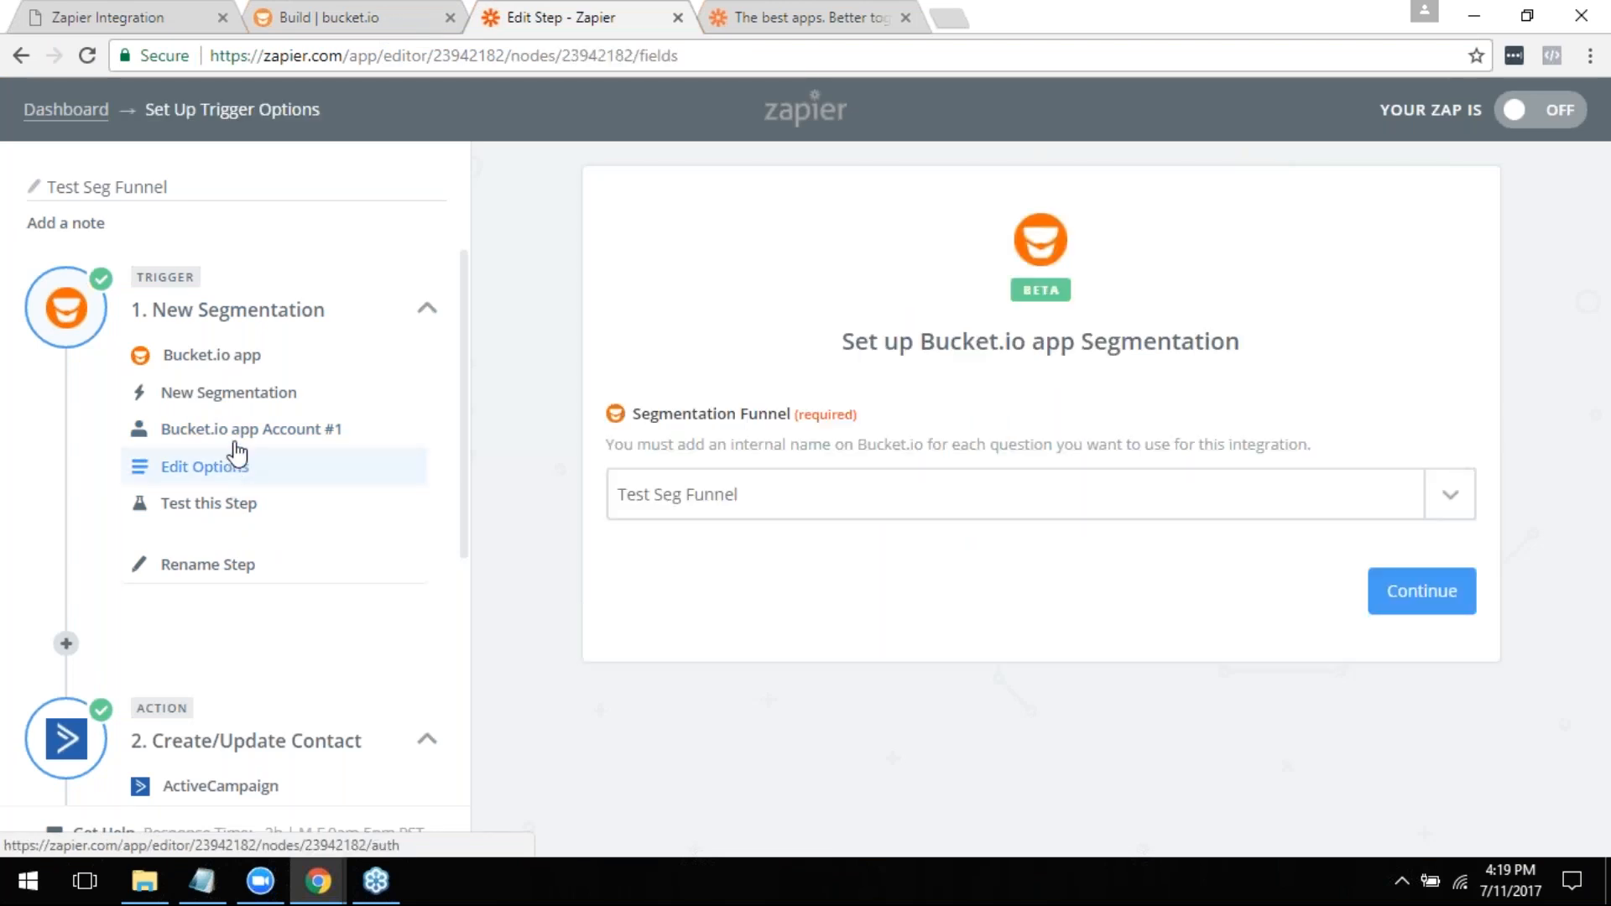
pyautogui.scroll(-5, 235, 449)
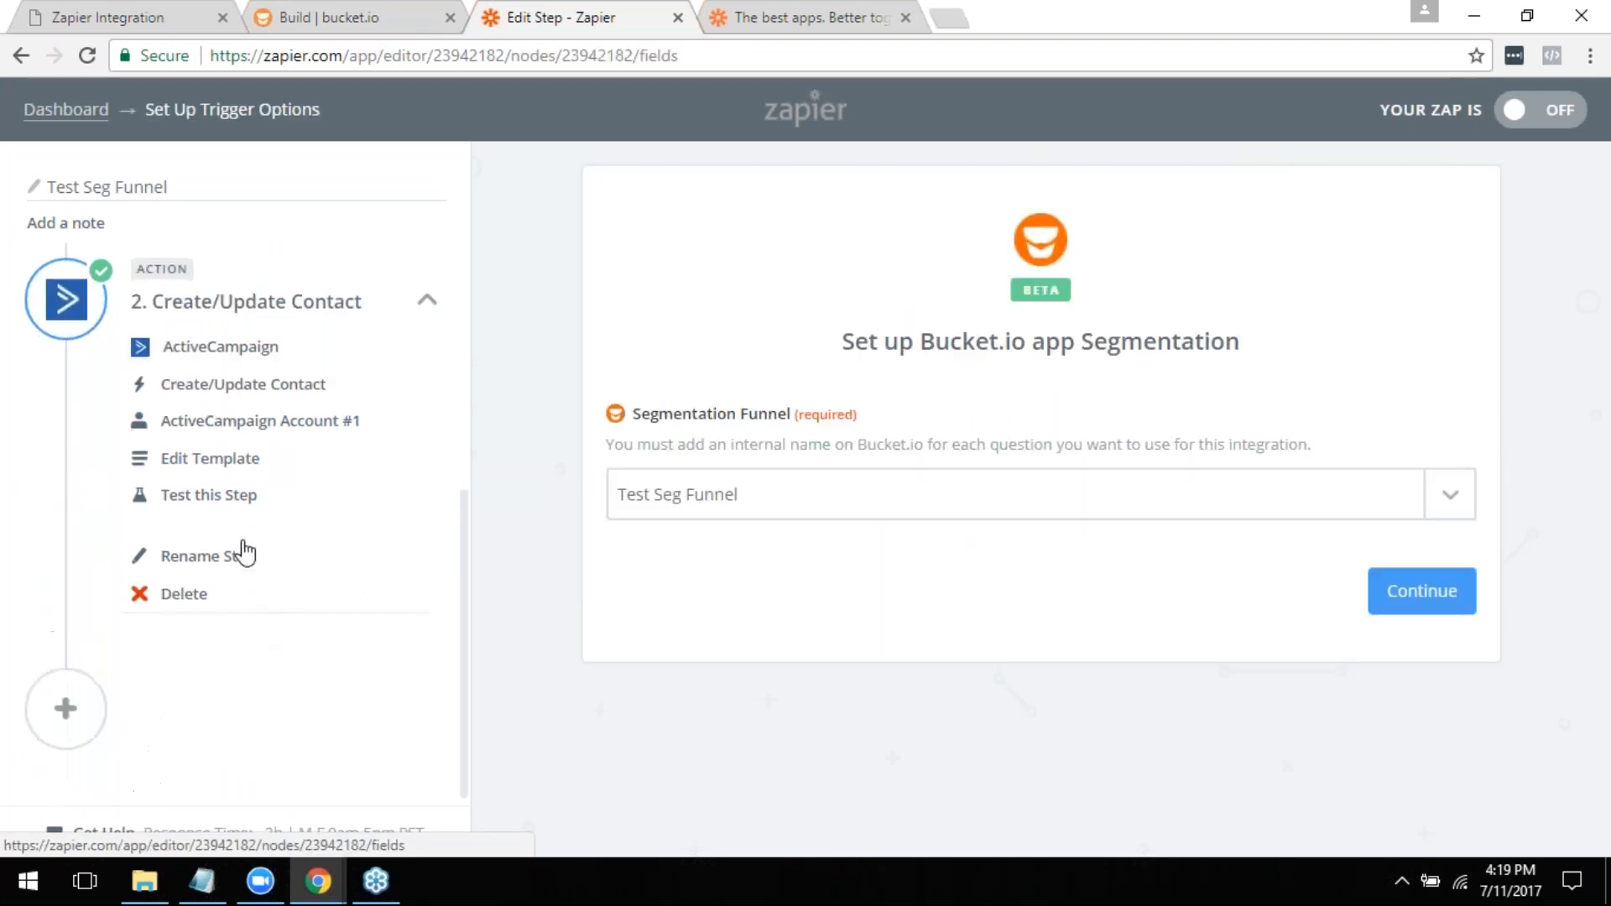
pyautogui.click(227, 462)
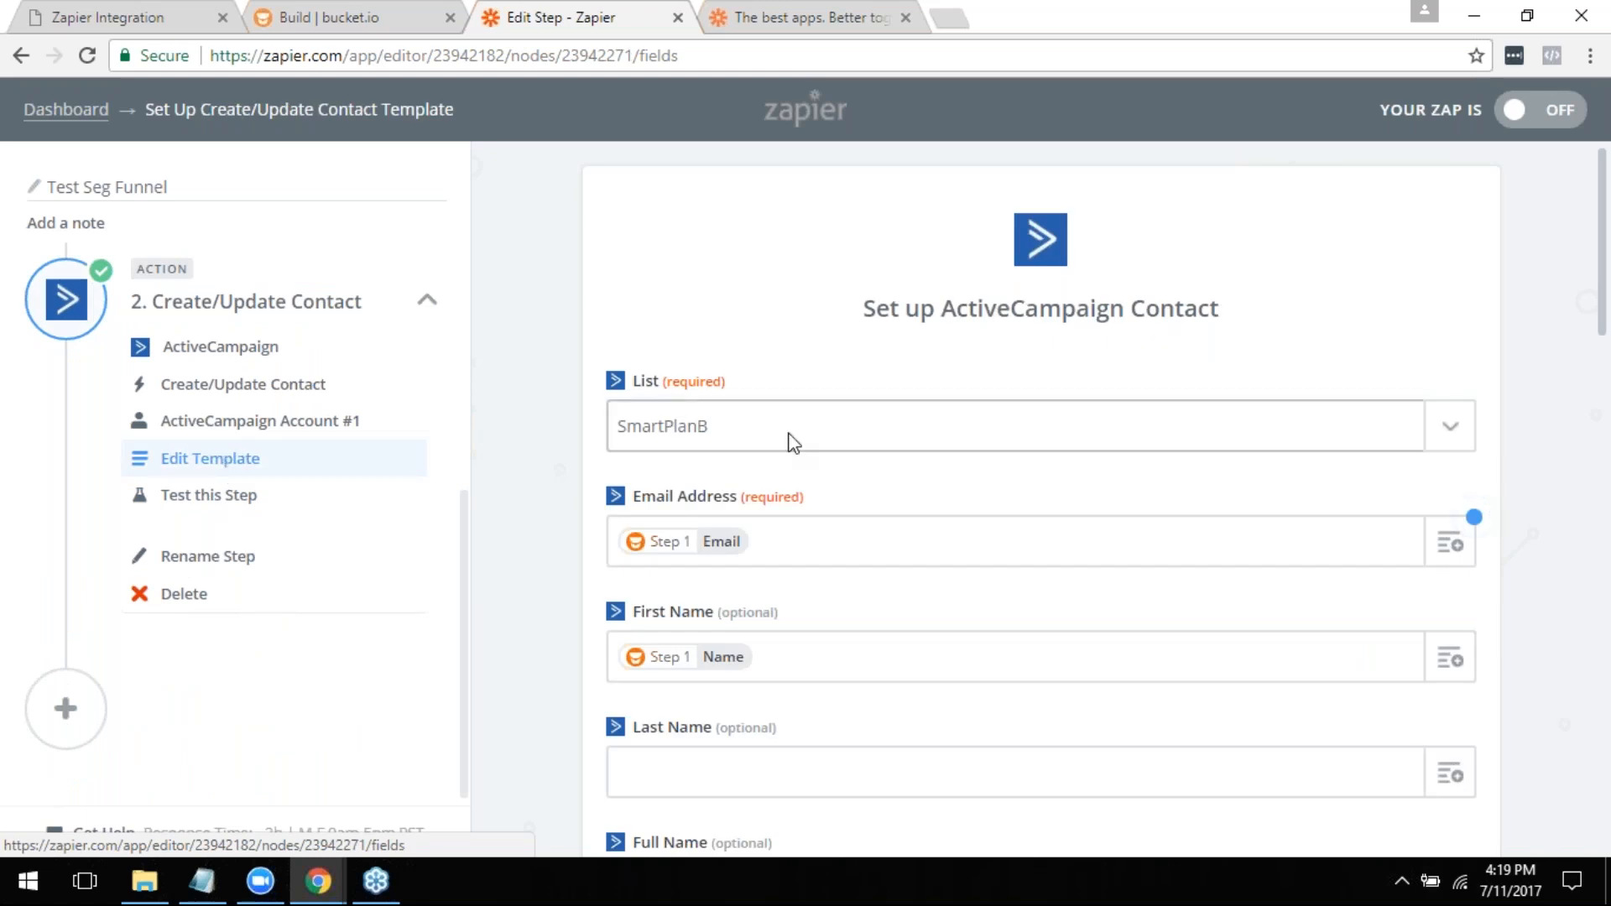
pyautogui.scroll(-8, 845, 457)
pyautogui.scroll(-10, 851, 480)
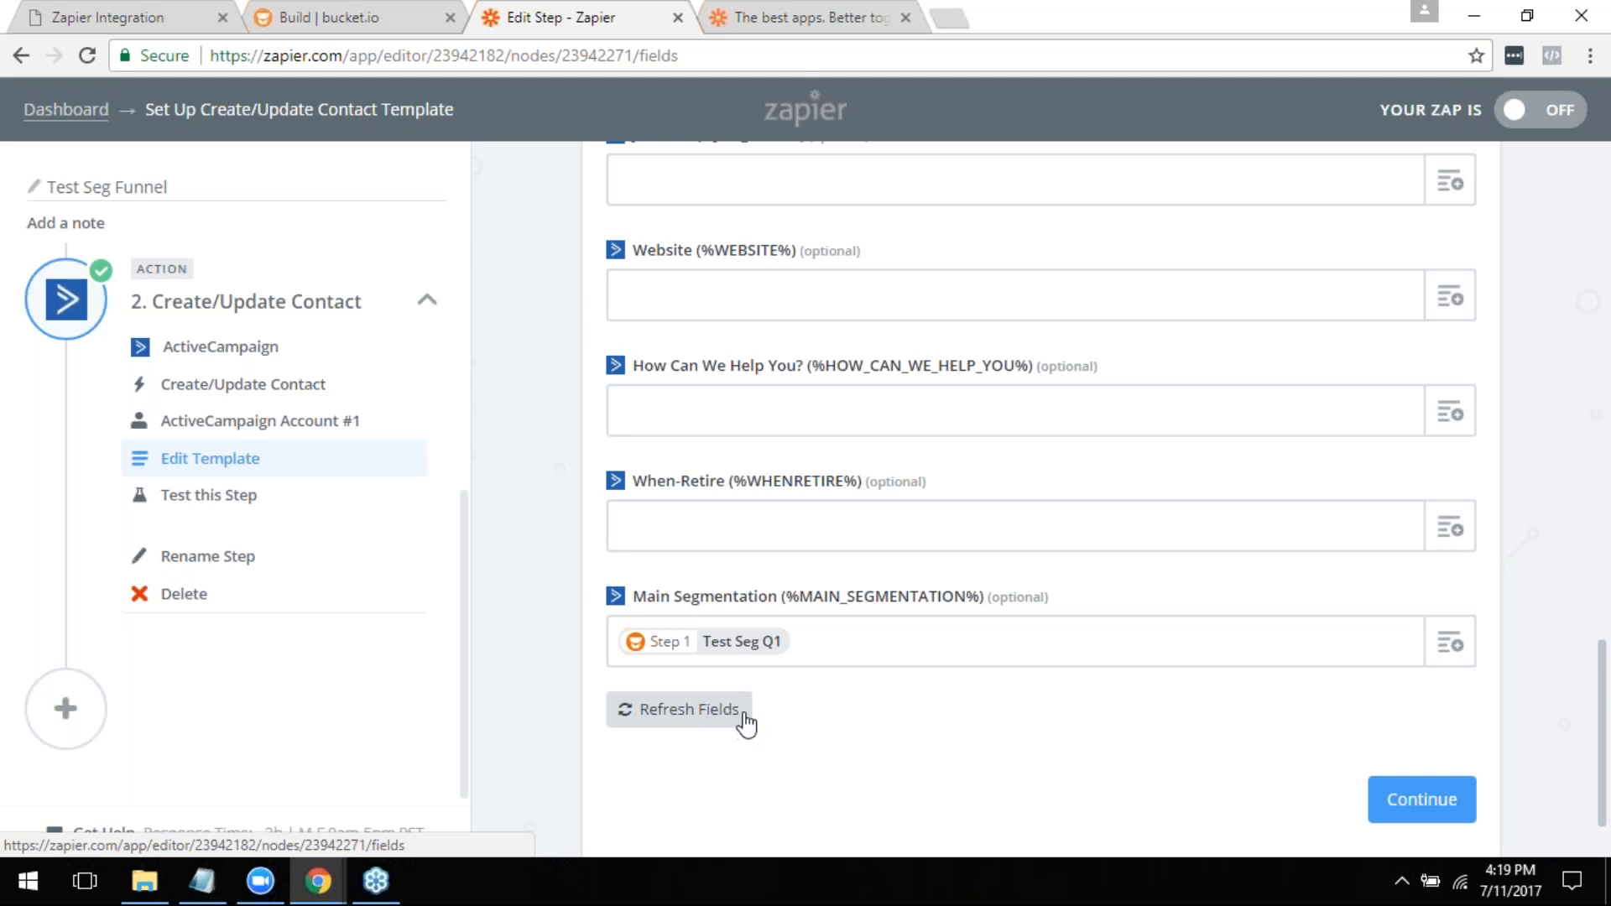
pyautogui.scroll(-1, 760, 709)
pyautogui.scroll(4, 770, 698)
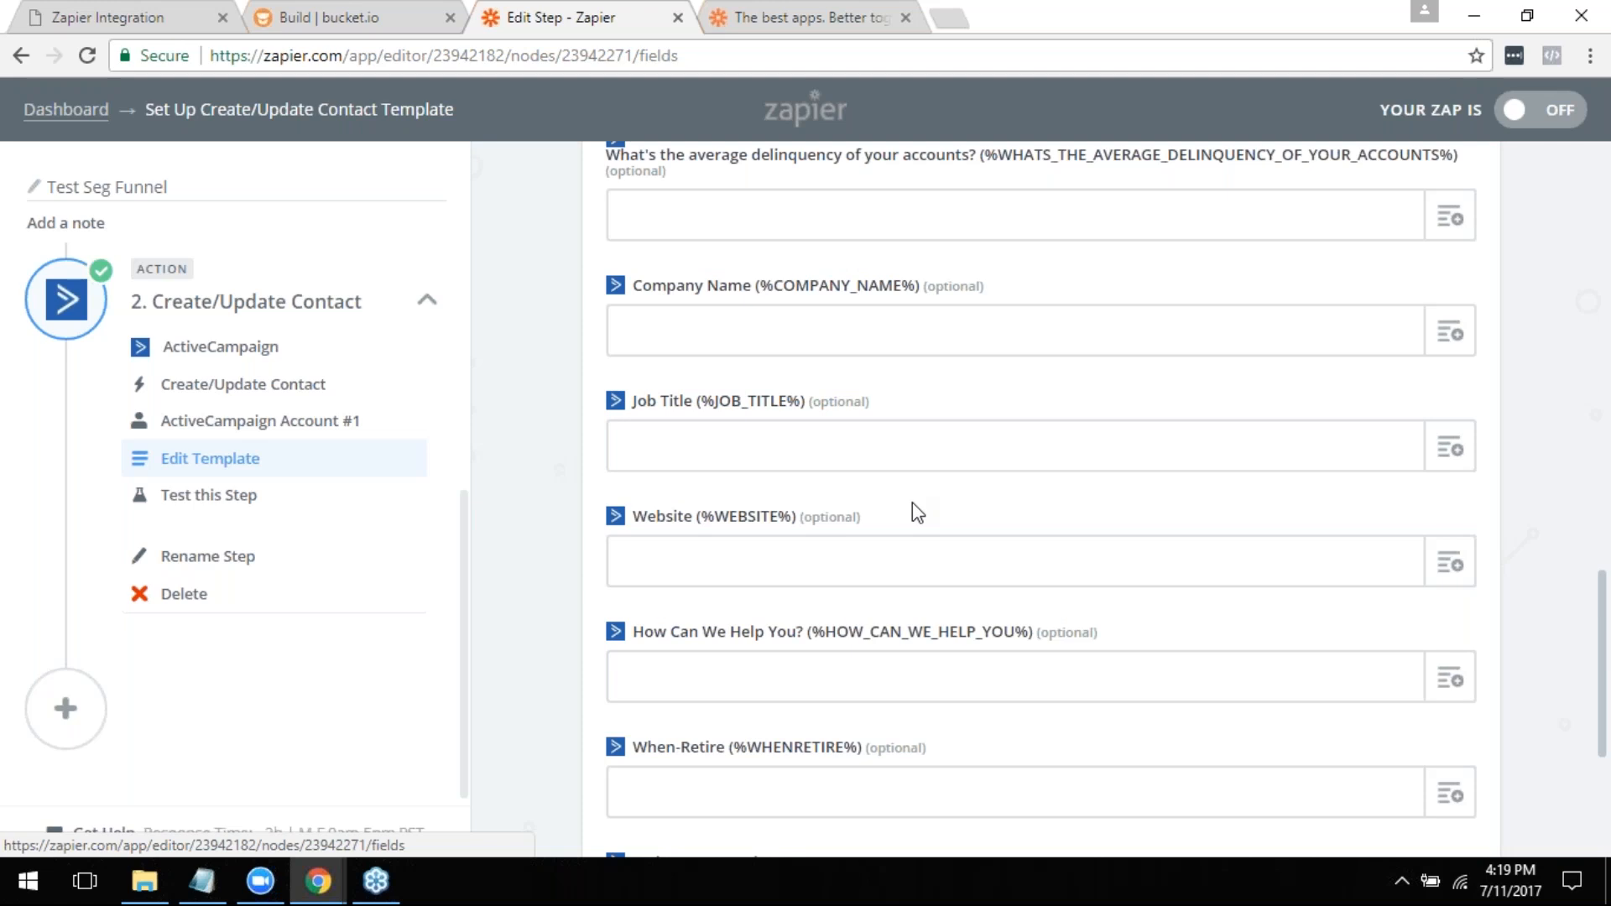
pyautogui.scroll(-3, 914, 503)
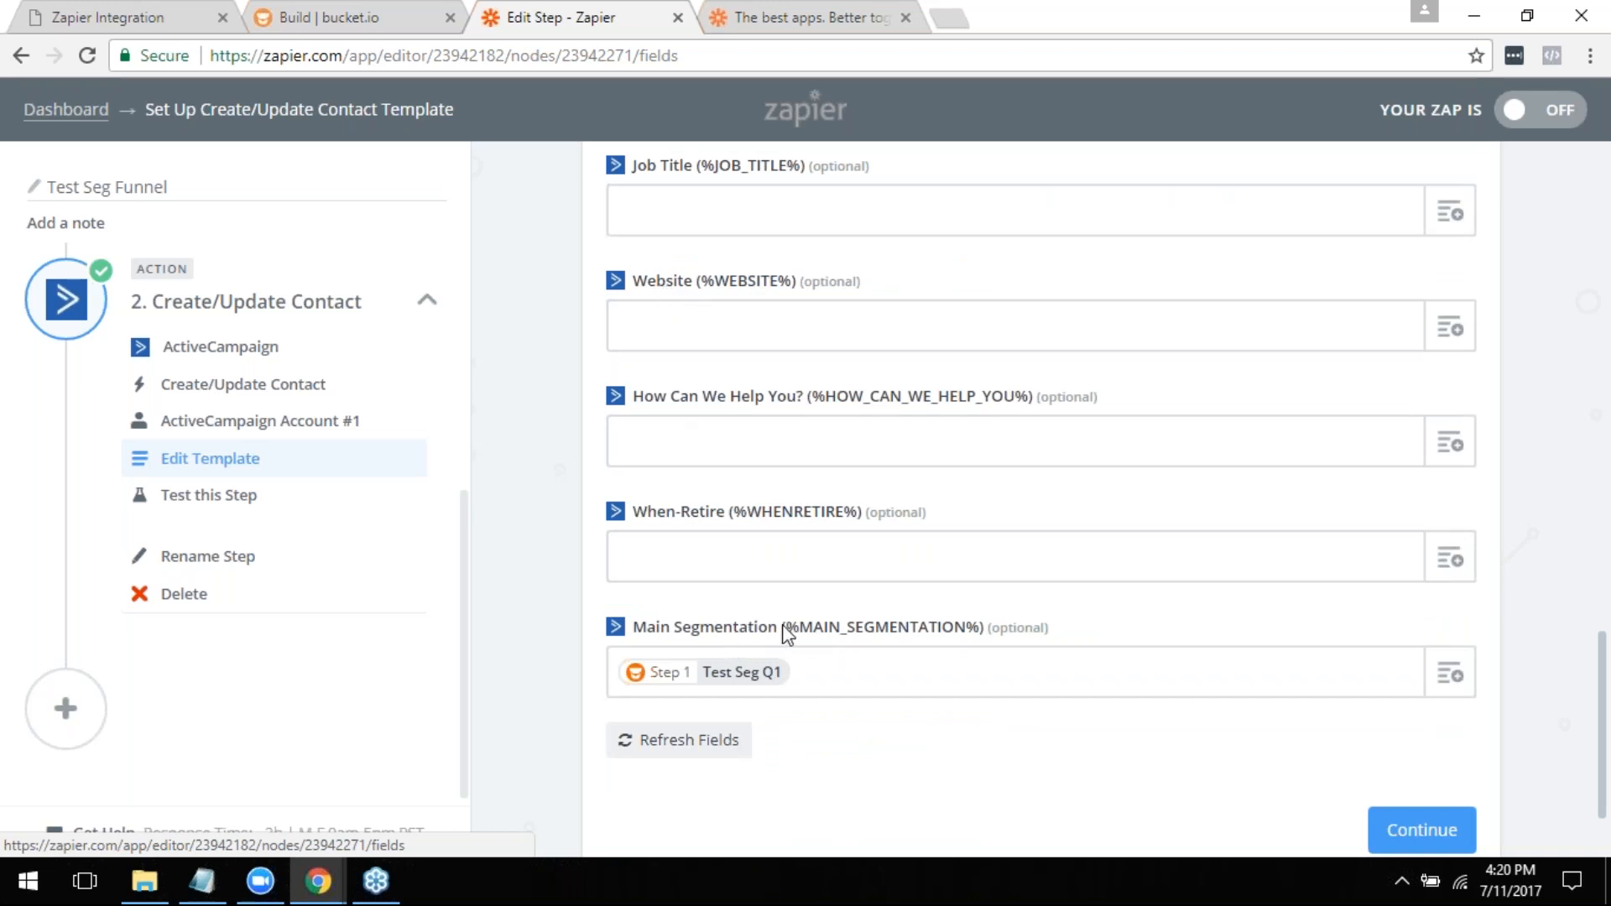
# - Refresh the contact template's custom fields, and review the Main Segmentation, list, email and first name settings
pyautogui.click(739, 682)
pyautogui.click(682, 741)
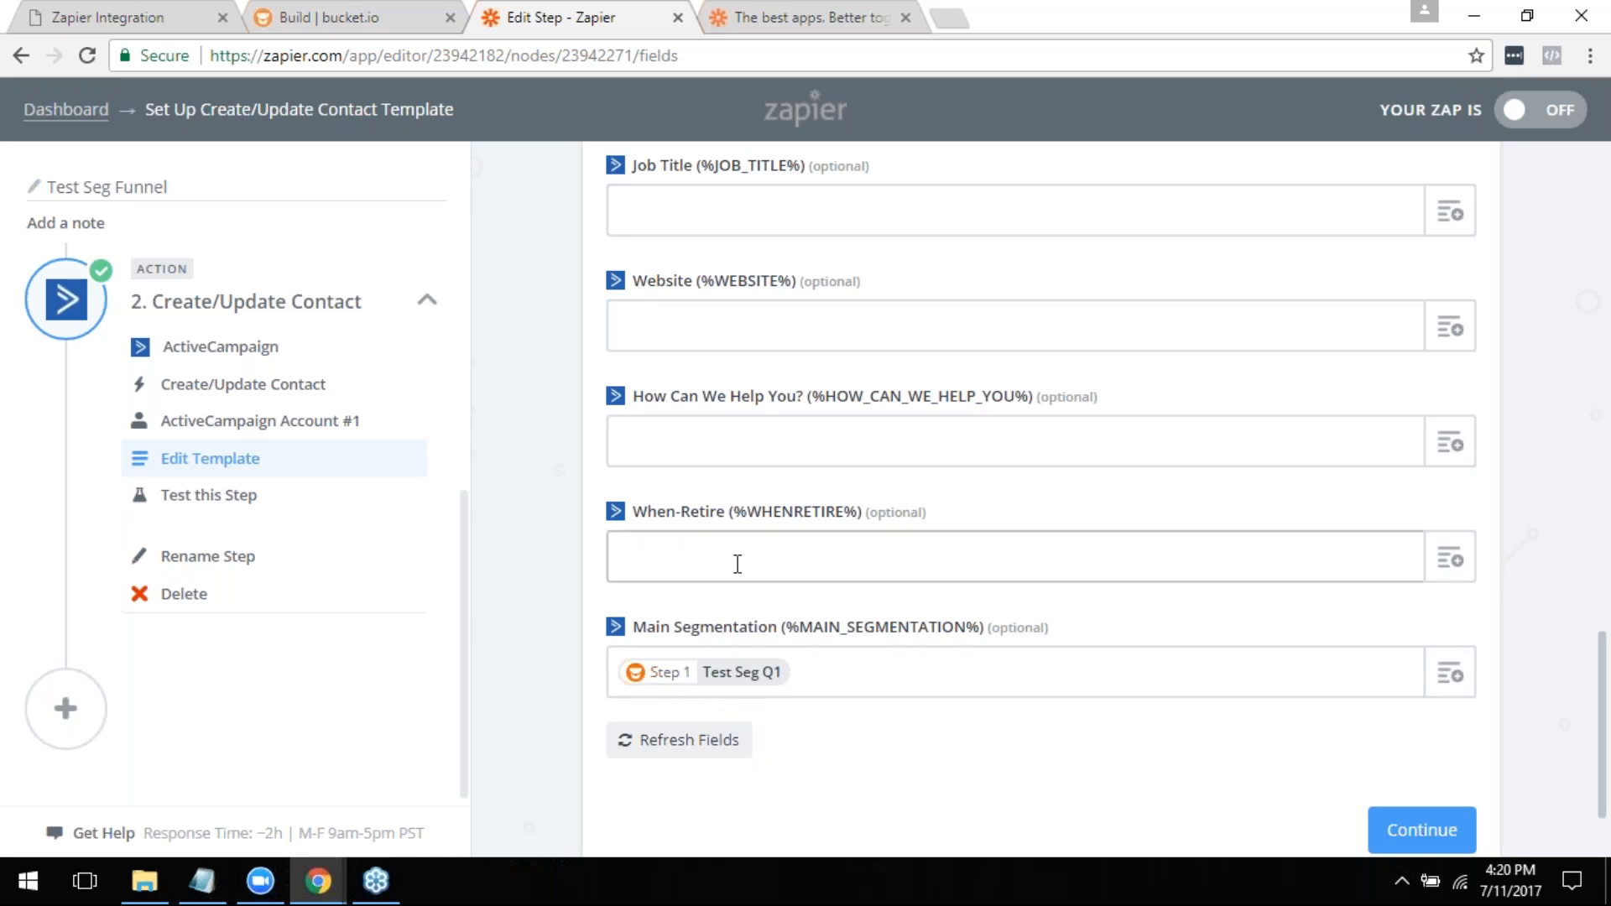
pyautogui.scroll(-2, 738, 564)
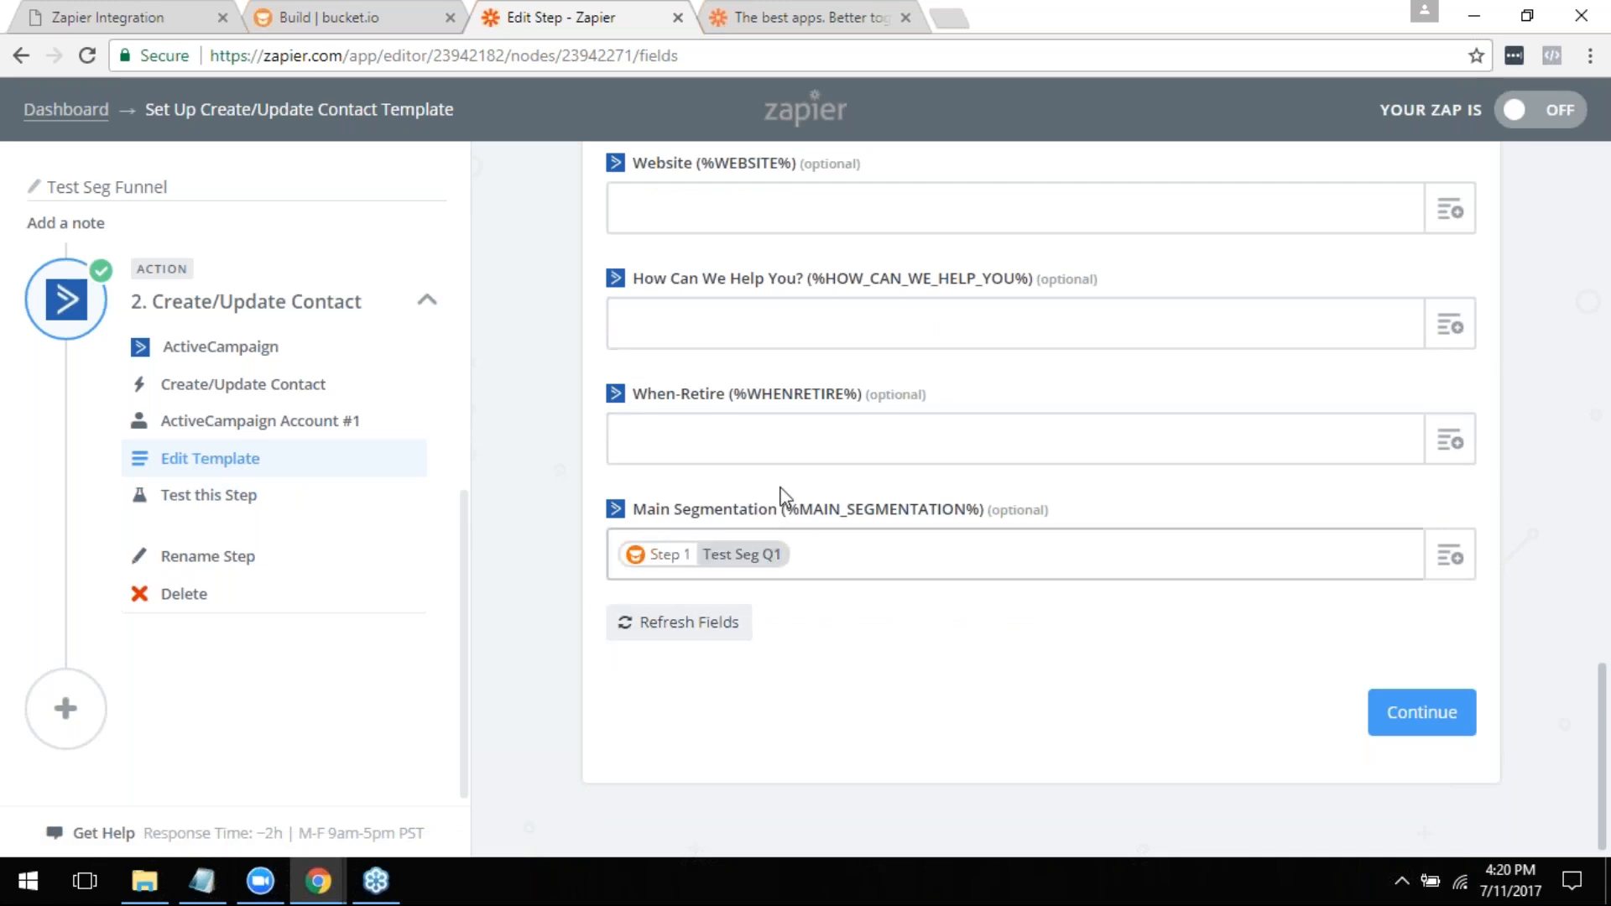
pyautogui.scroll(15, 820, 540)
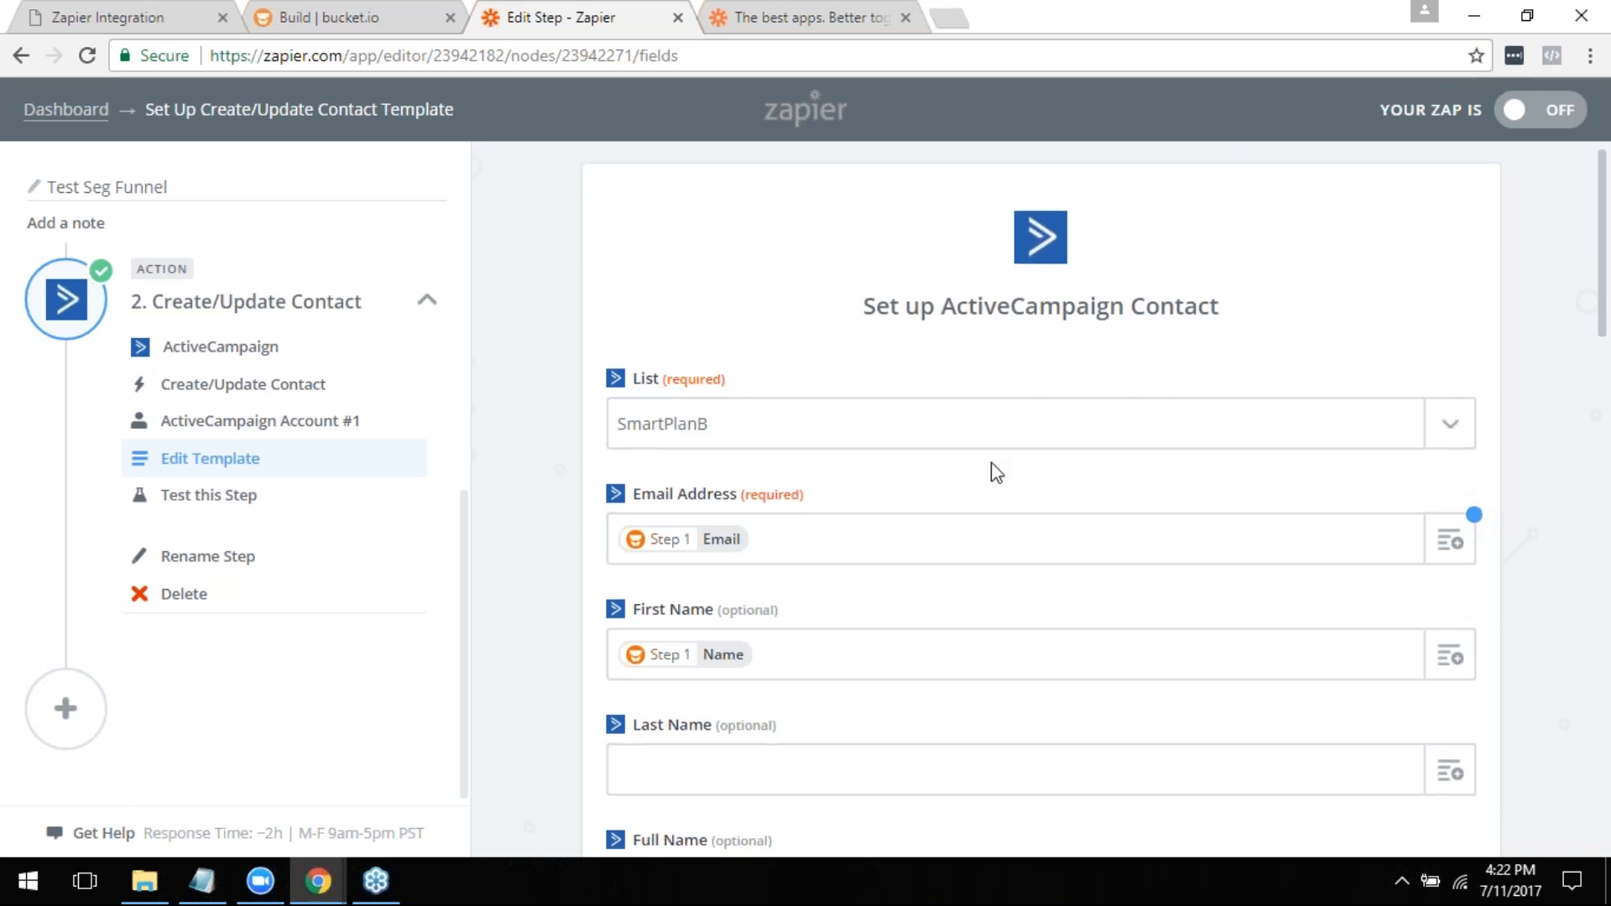
pyautogui.scroll(-5, 987, 495)
pyautogui.scroll(5, 987, 495)
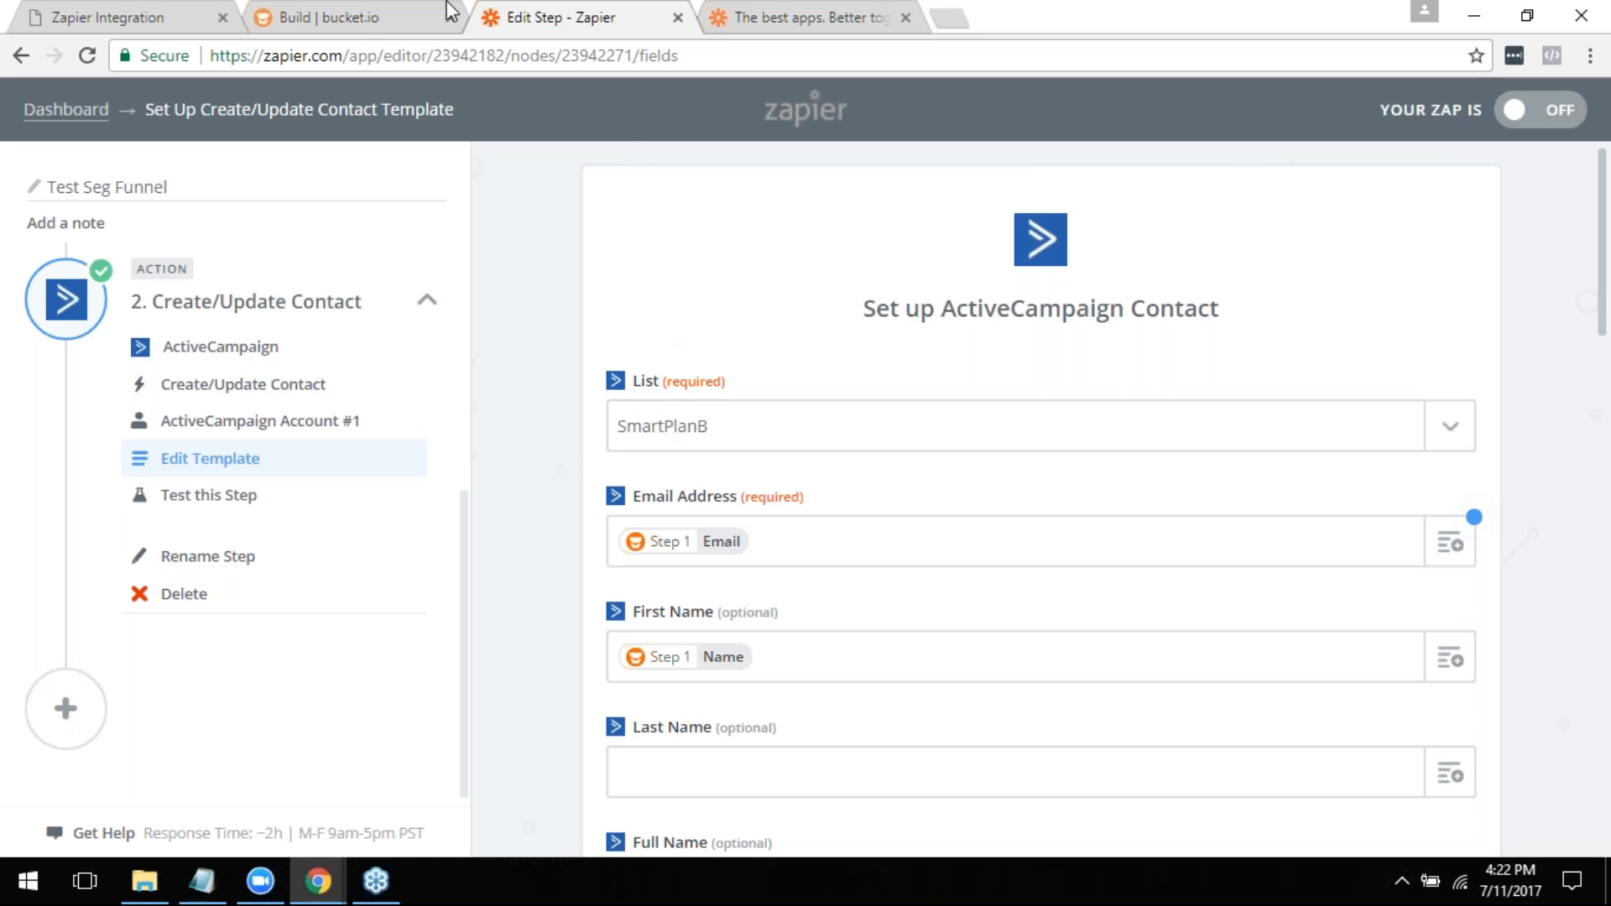
# - Compare Q1's answer options in bucket.io with the Main Segmentation mapping and the other contact fields in the Zapier template
pyautogui.click(317, 12)
pyautogui.scroll(4, 571, 671)
pyautogui.scroll(-4, 683, 612)
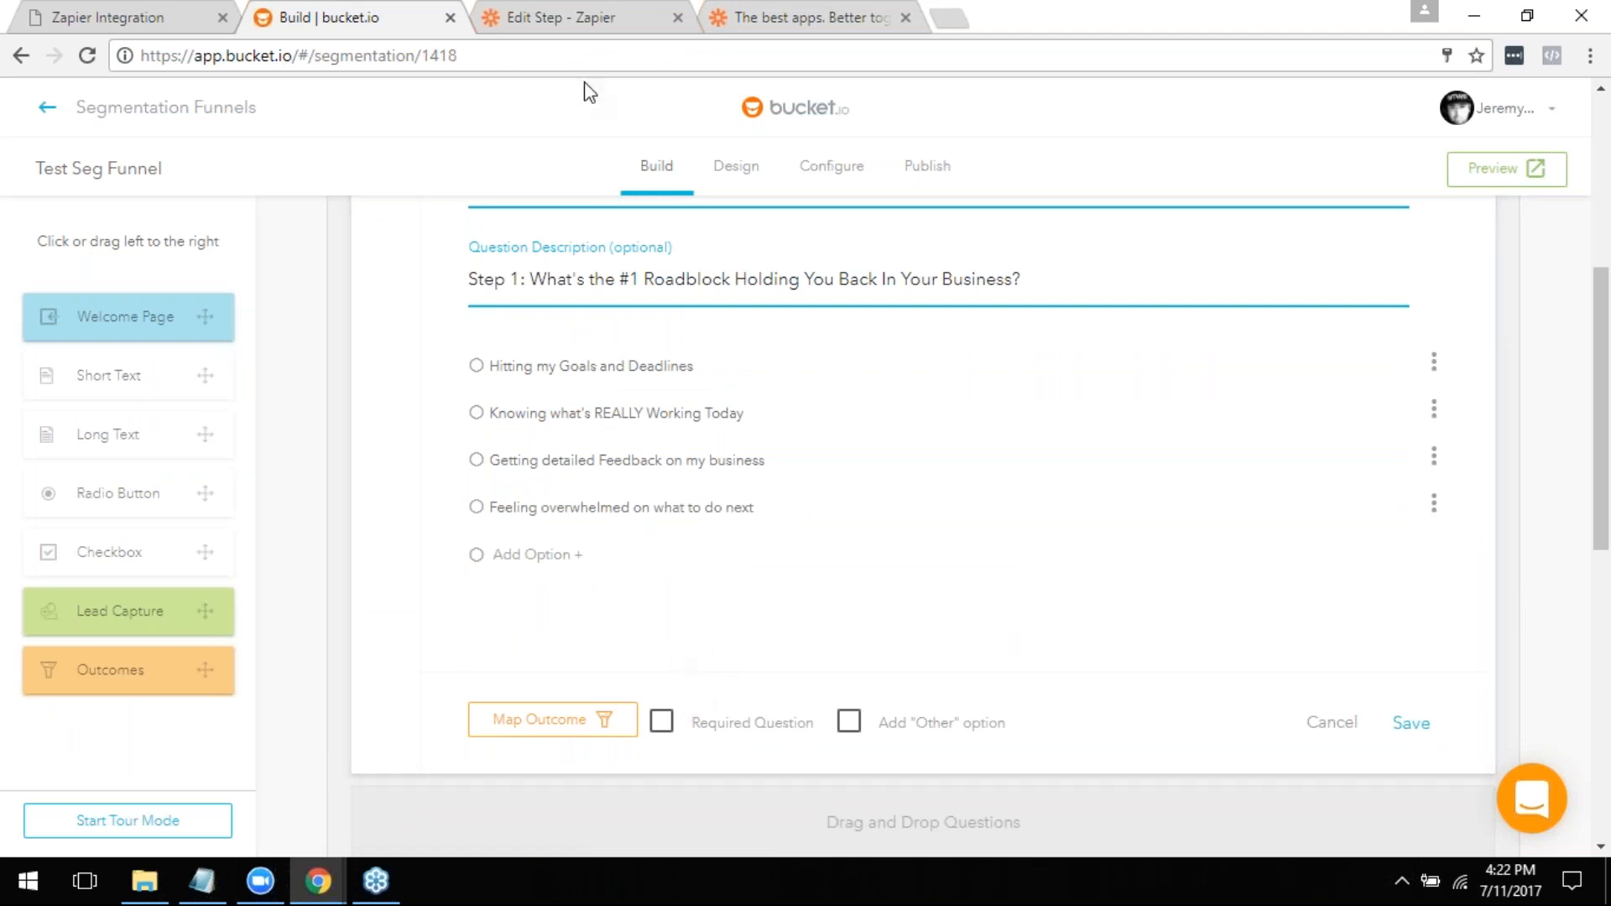
pyautogui.click(575, 16)
pyautogui.scroll(-15, 798, 654)
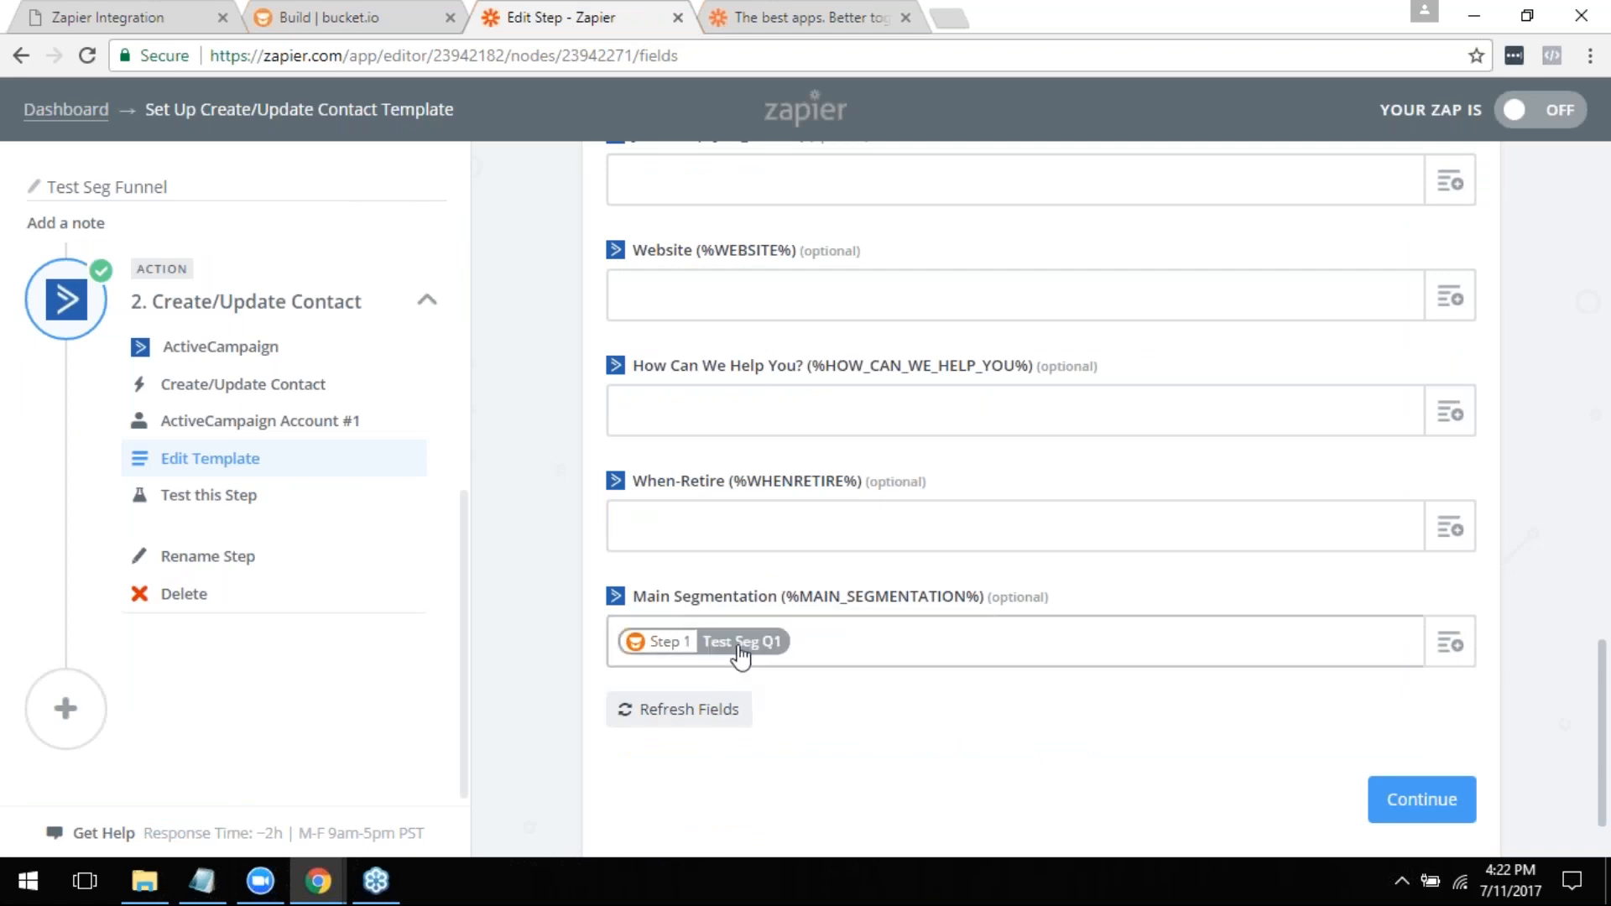
pyautogui.scroll(4, 721, 663)
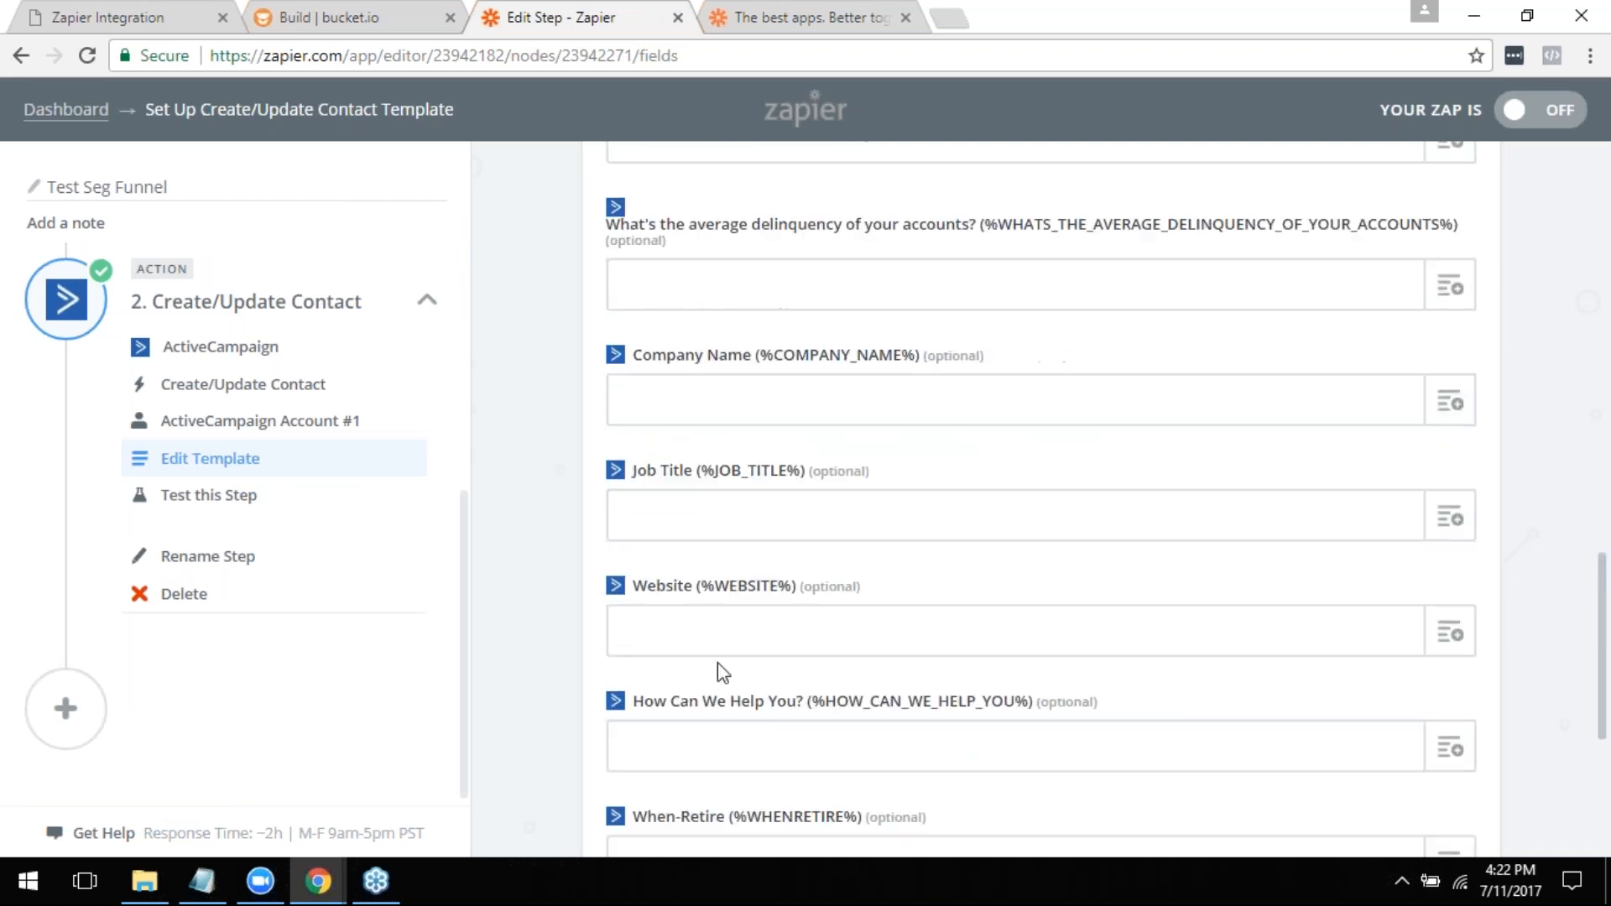
pyautogui.scroll(-5, 722, 676)
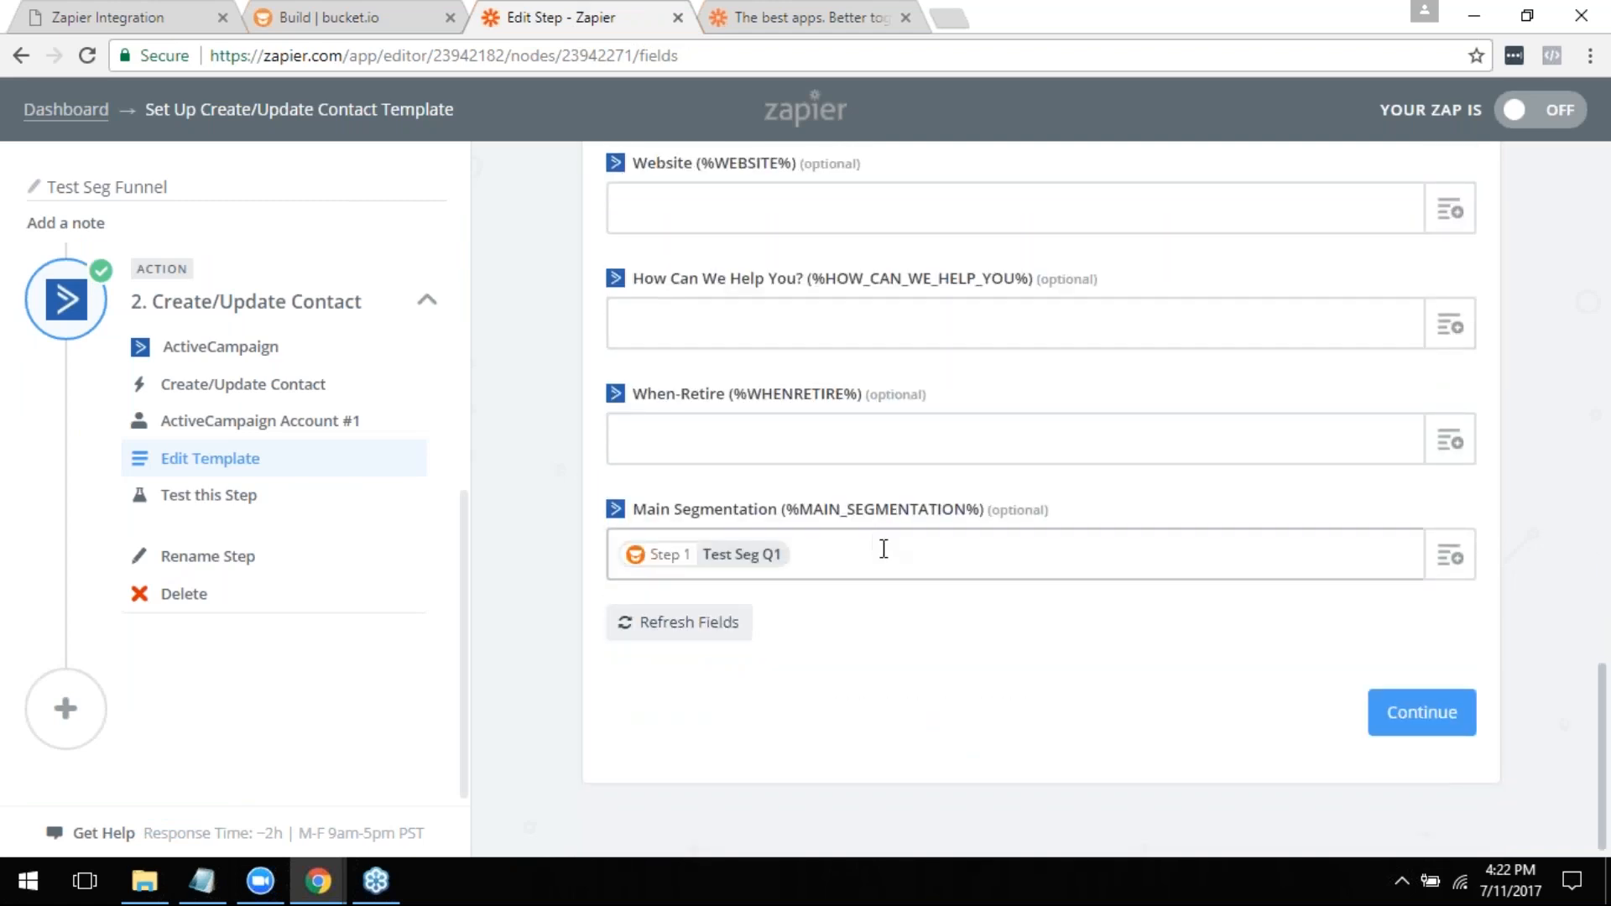
pyautogui.scroll(10, 921, 597)
pyautogui.scroll(8, 940, 635)
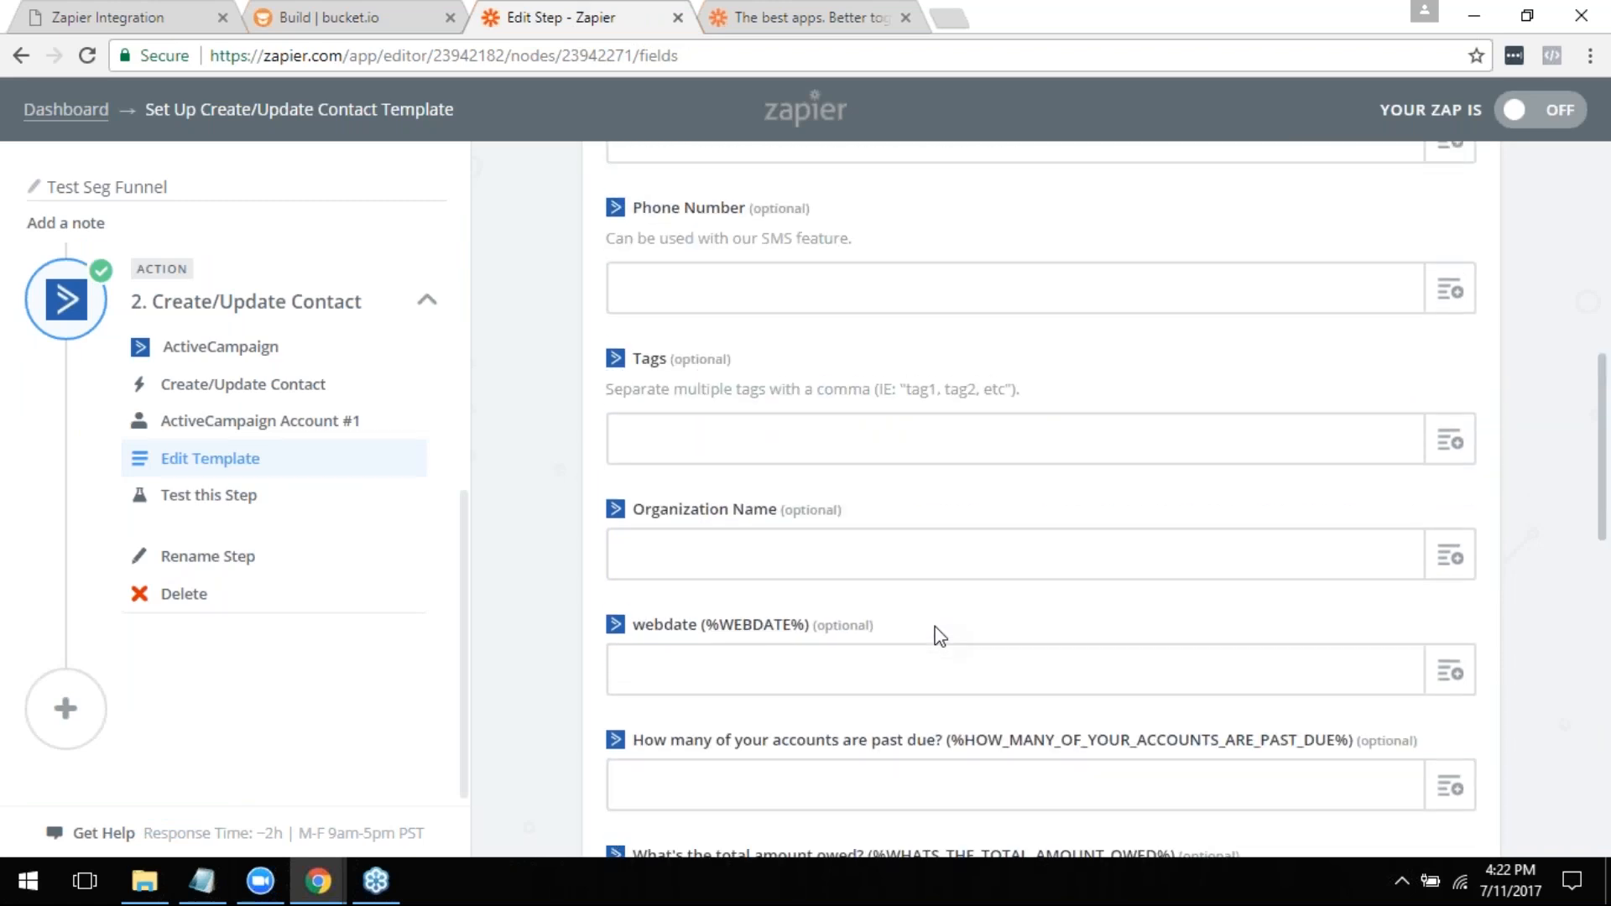
pyautogui.scroll(3, 940, 637)
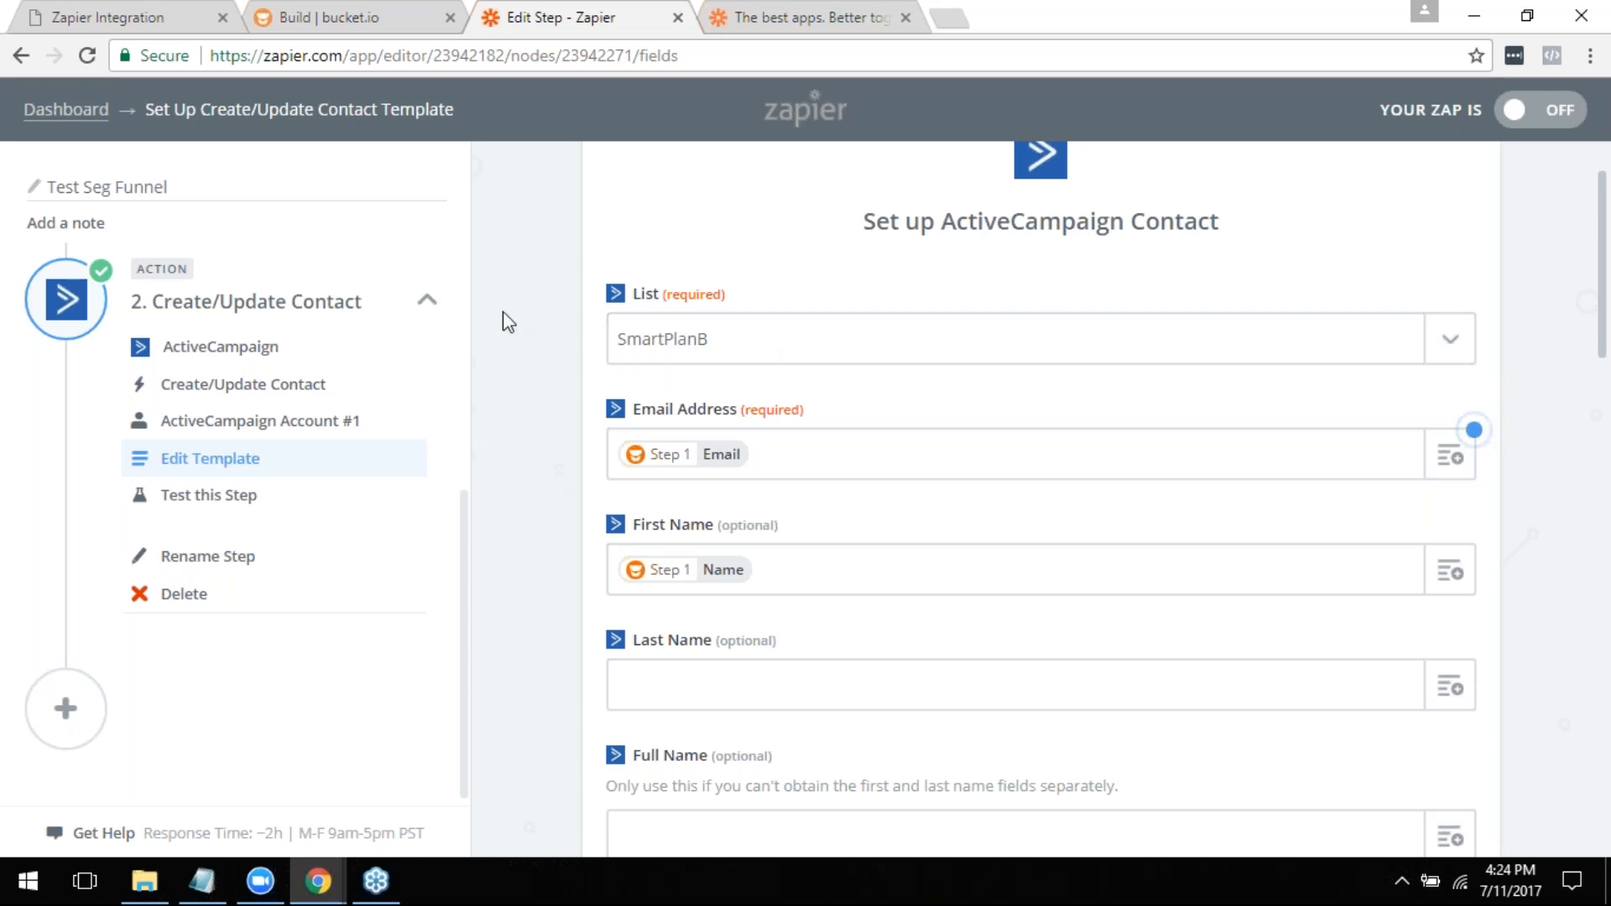
# - Rename the Zap as Diet Zap
pyautogui.click(193, 187)
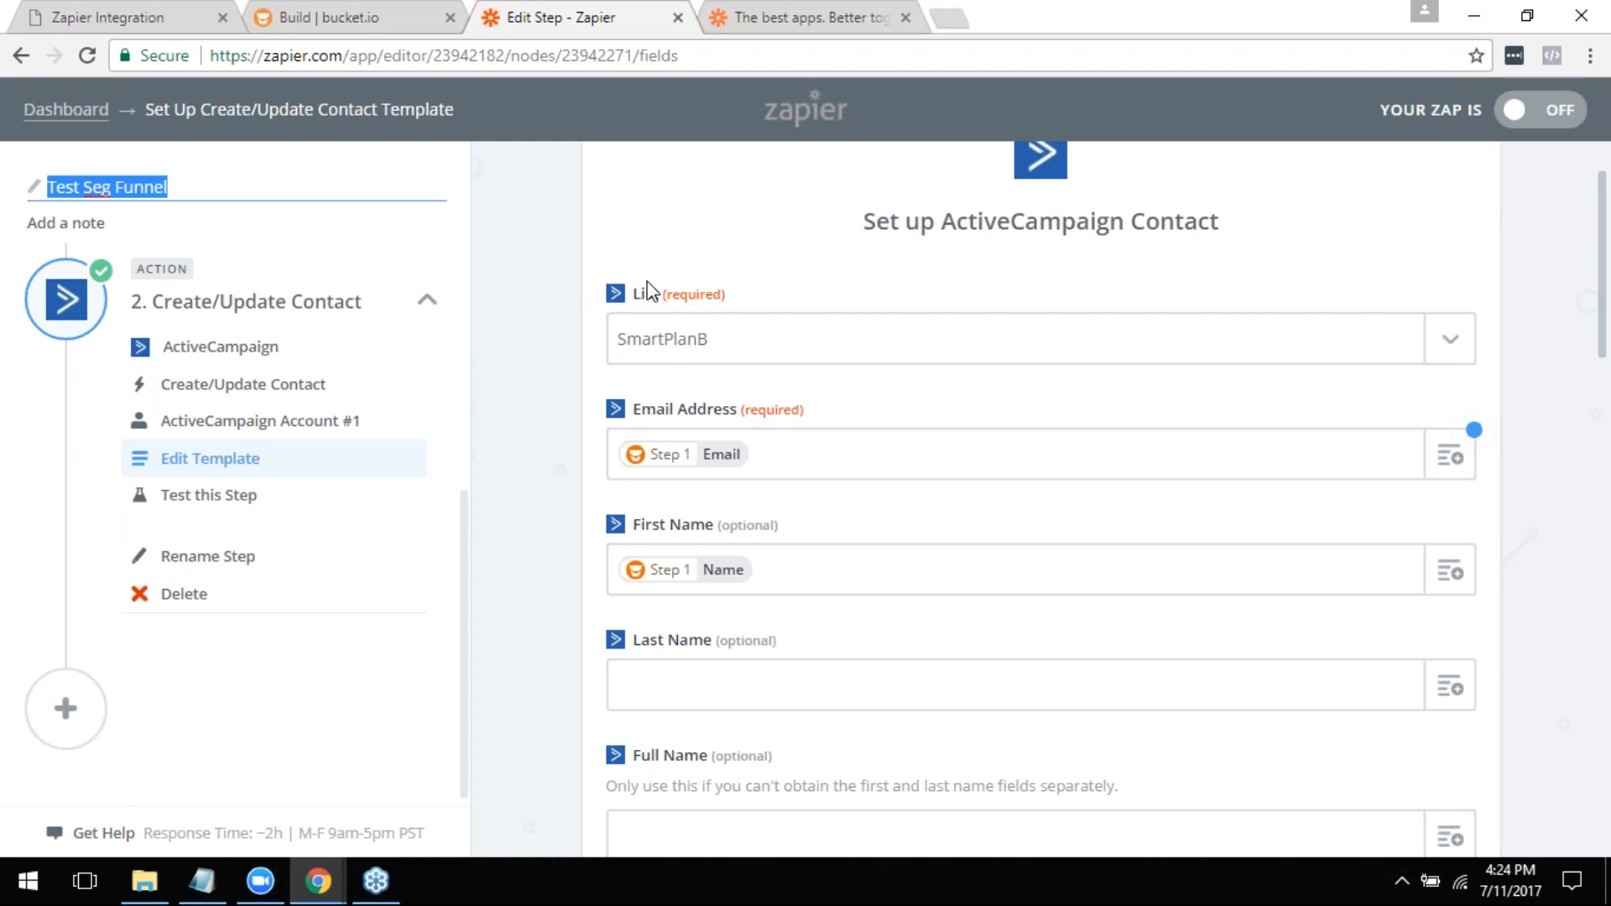
pyautogui.write('Diet')
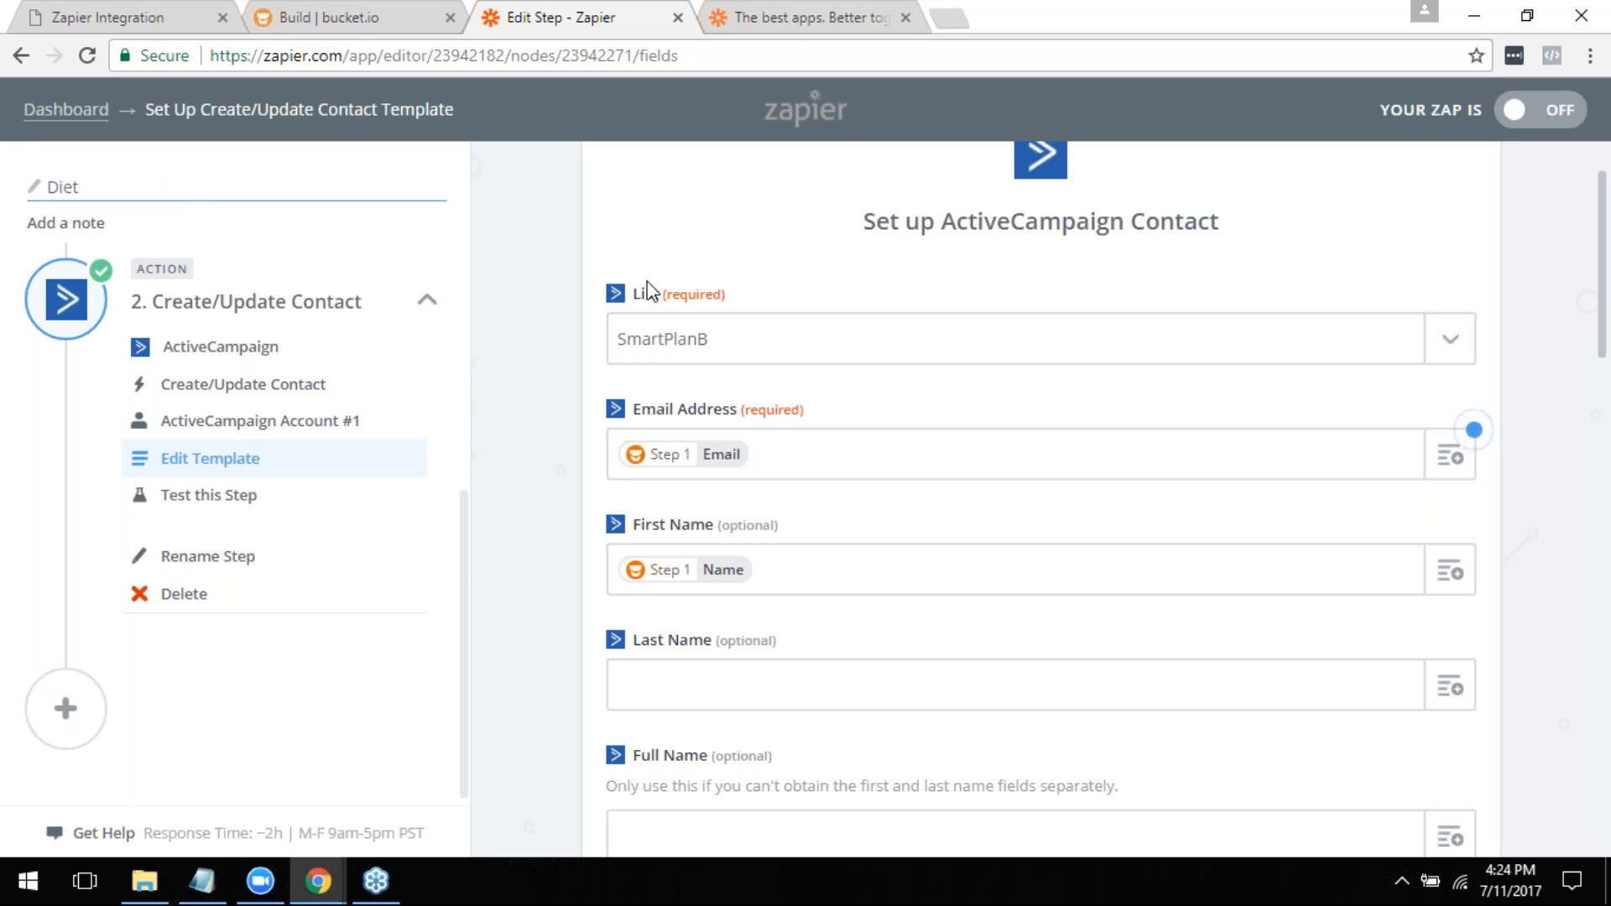
pyautogui.write(' Zap')
pyautogui.click(310, 198)
pyautogui.hotkey('ctrl', 'a')
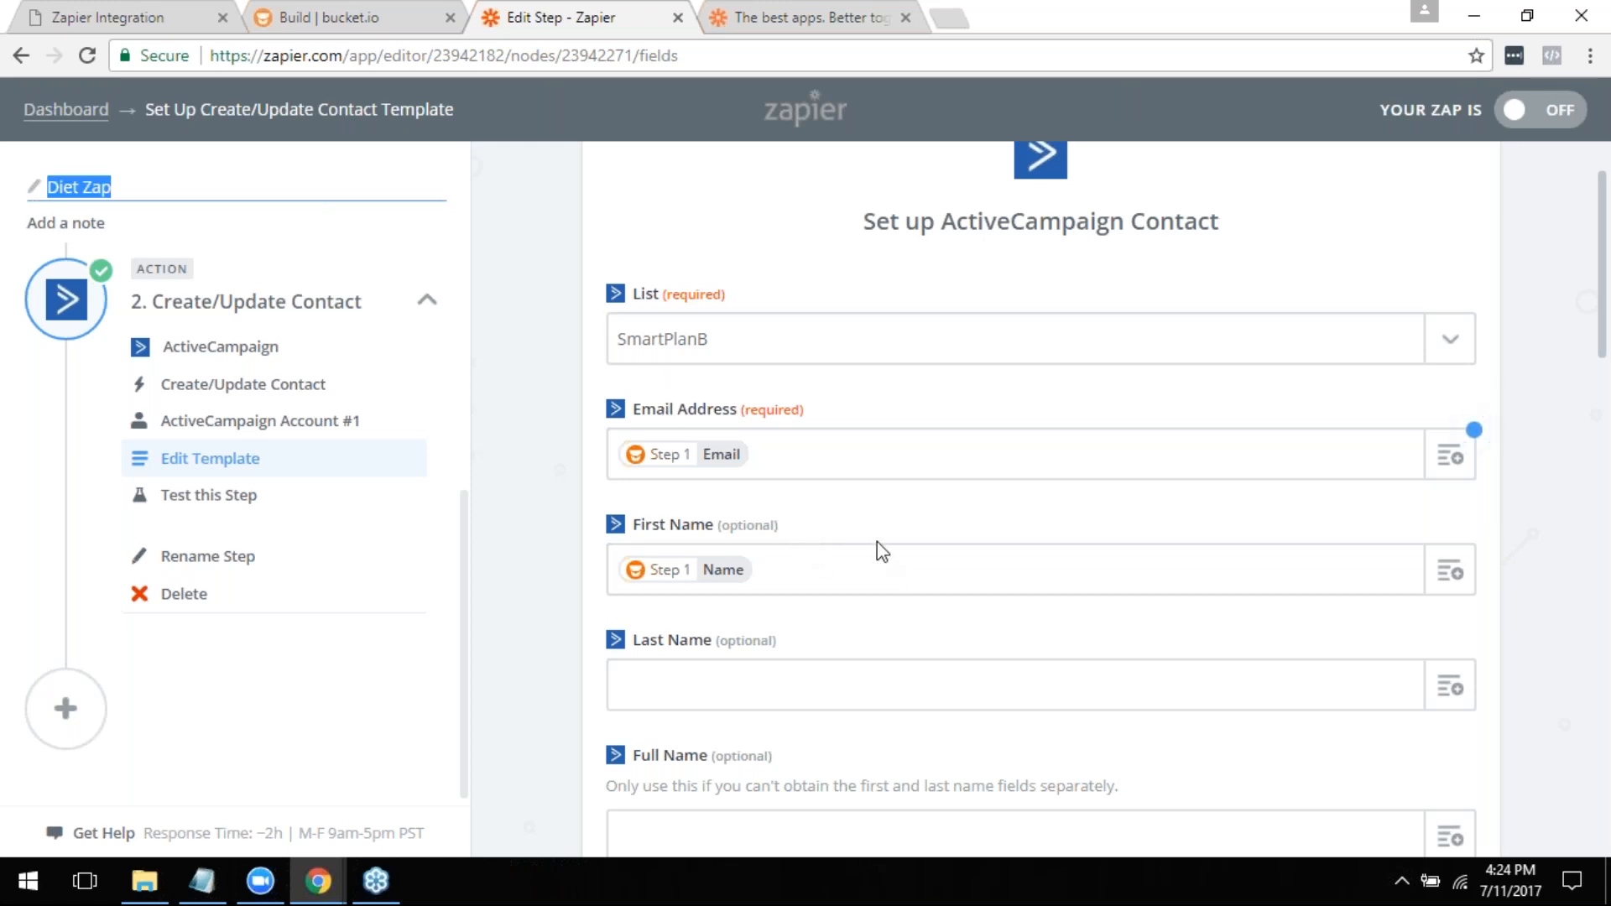
# - Switch to bucket.io and review Q1's question name, Zapier tag and answer options
pyautogui.scroll(1, 860, 387)
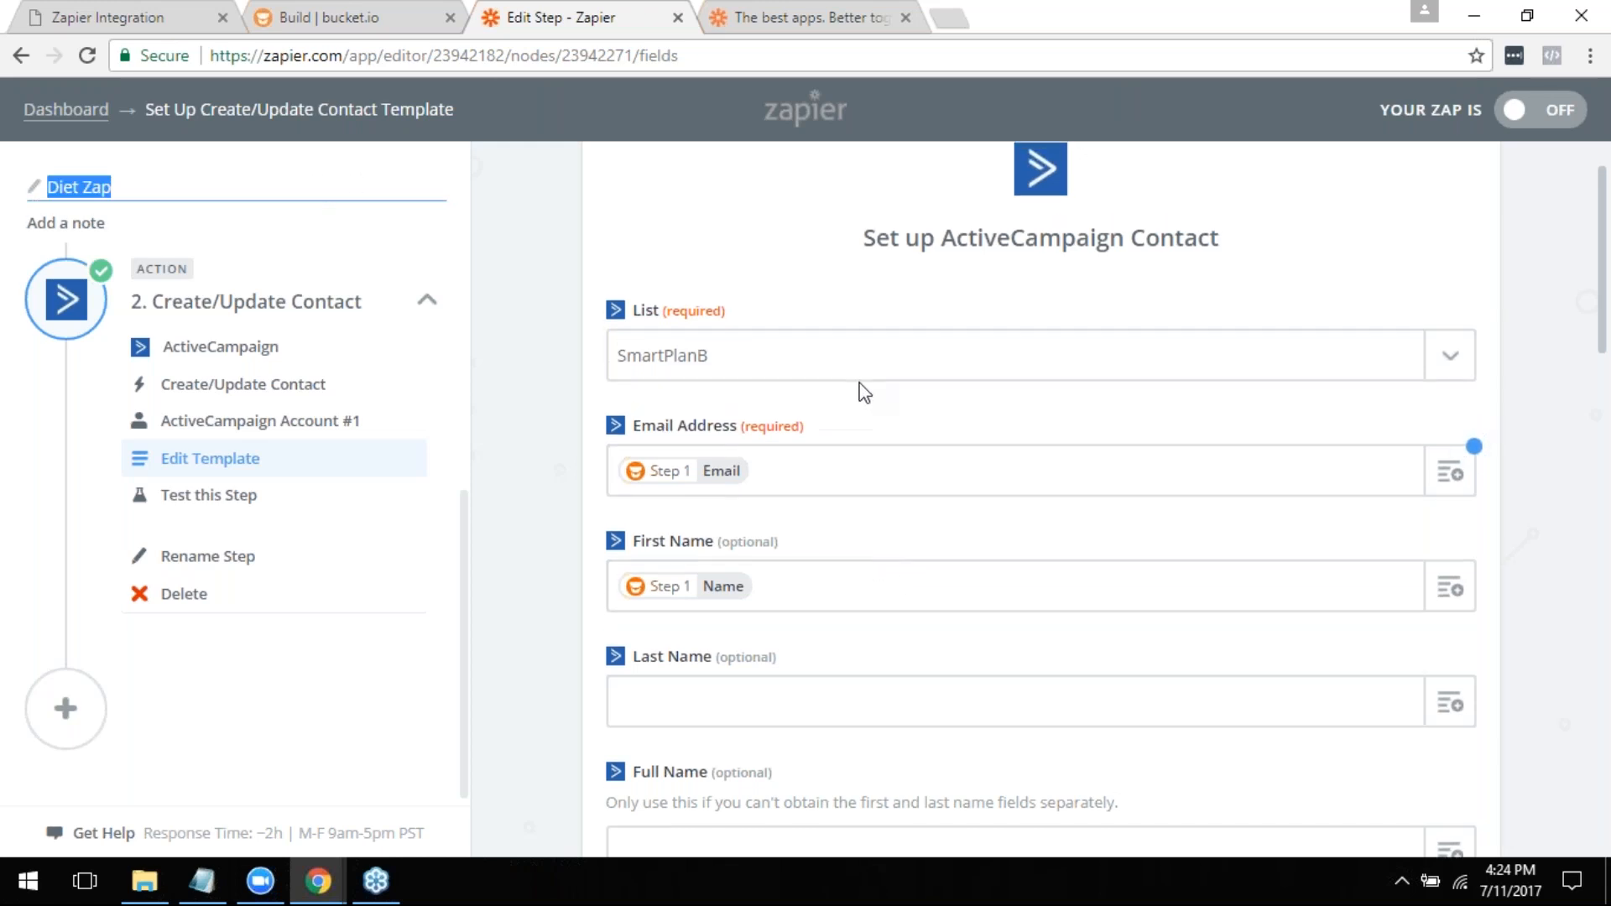
pyautogui.hotkey('ctrl', 'shift', 'Tab')
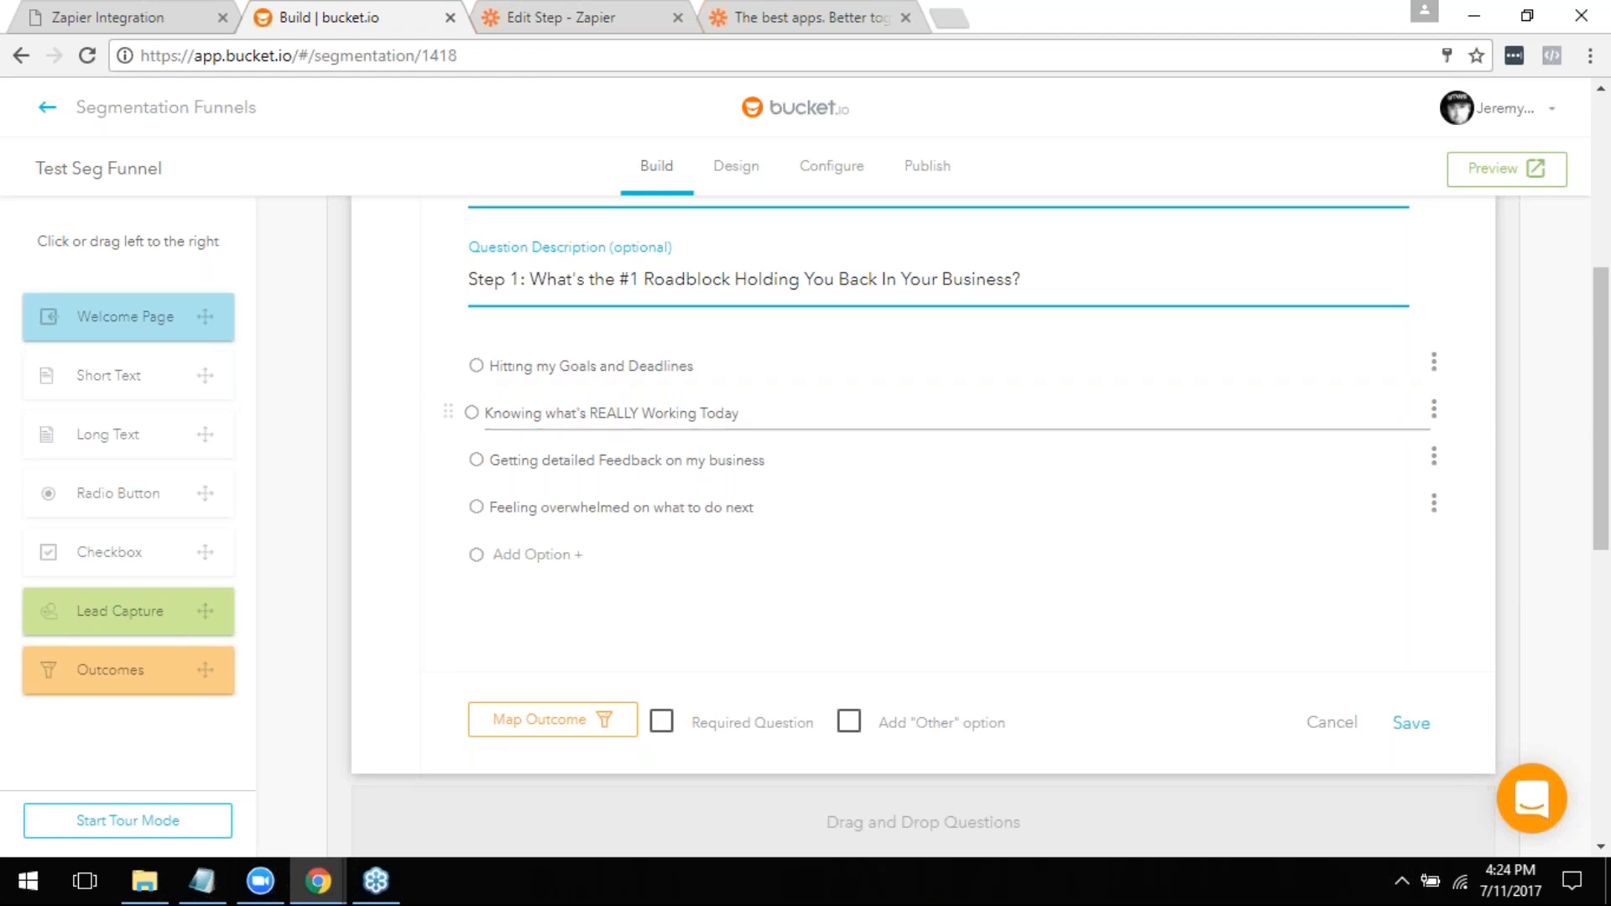
pyautogui.scroll(3, 840, 460)
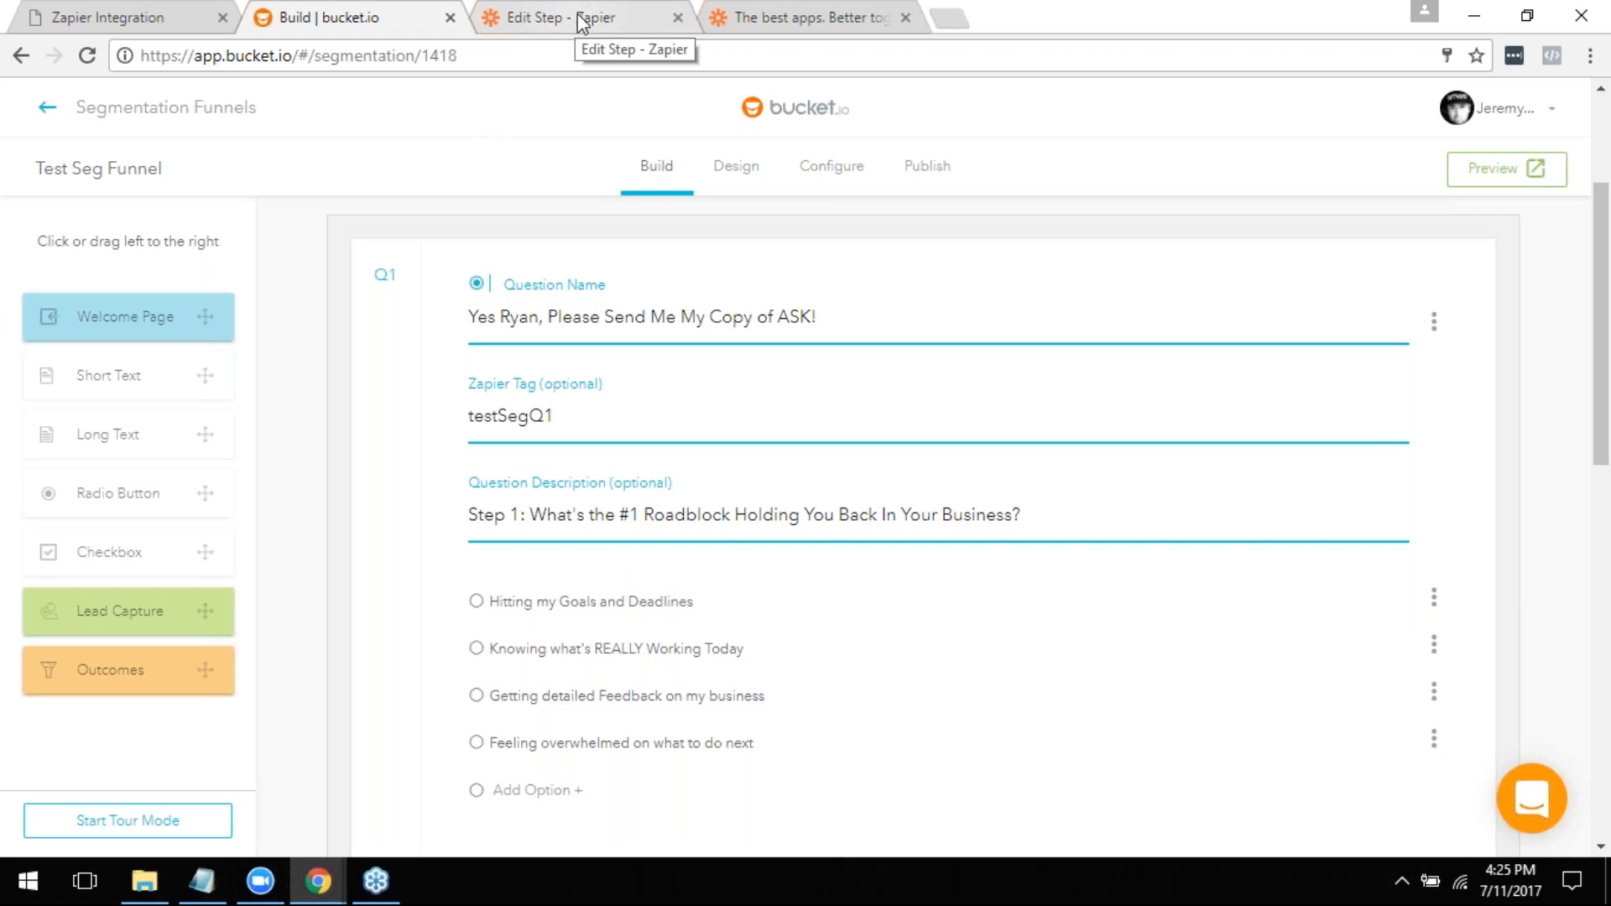
# - Return to the Zap editor and rename the Zap as Test Seg Funnel
pyautogui.click(595, 29)
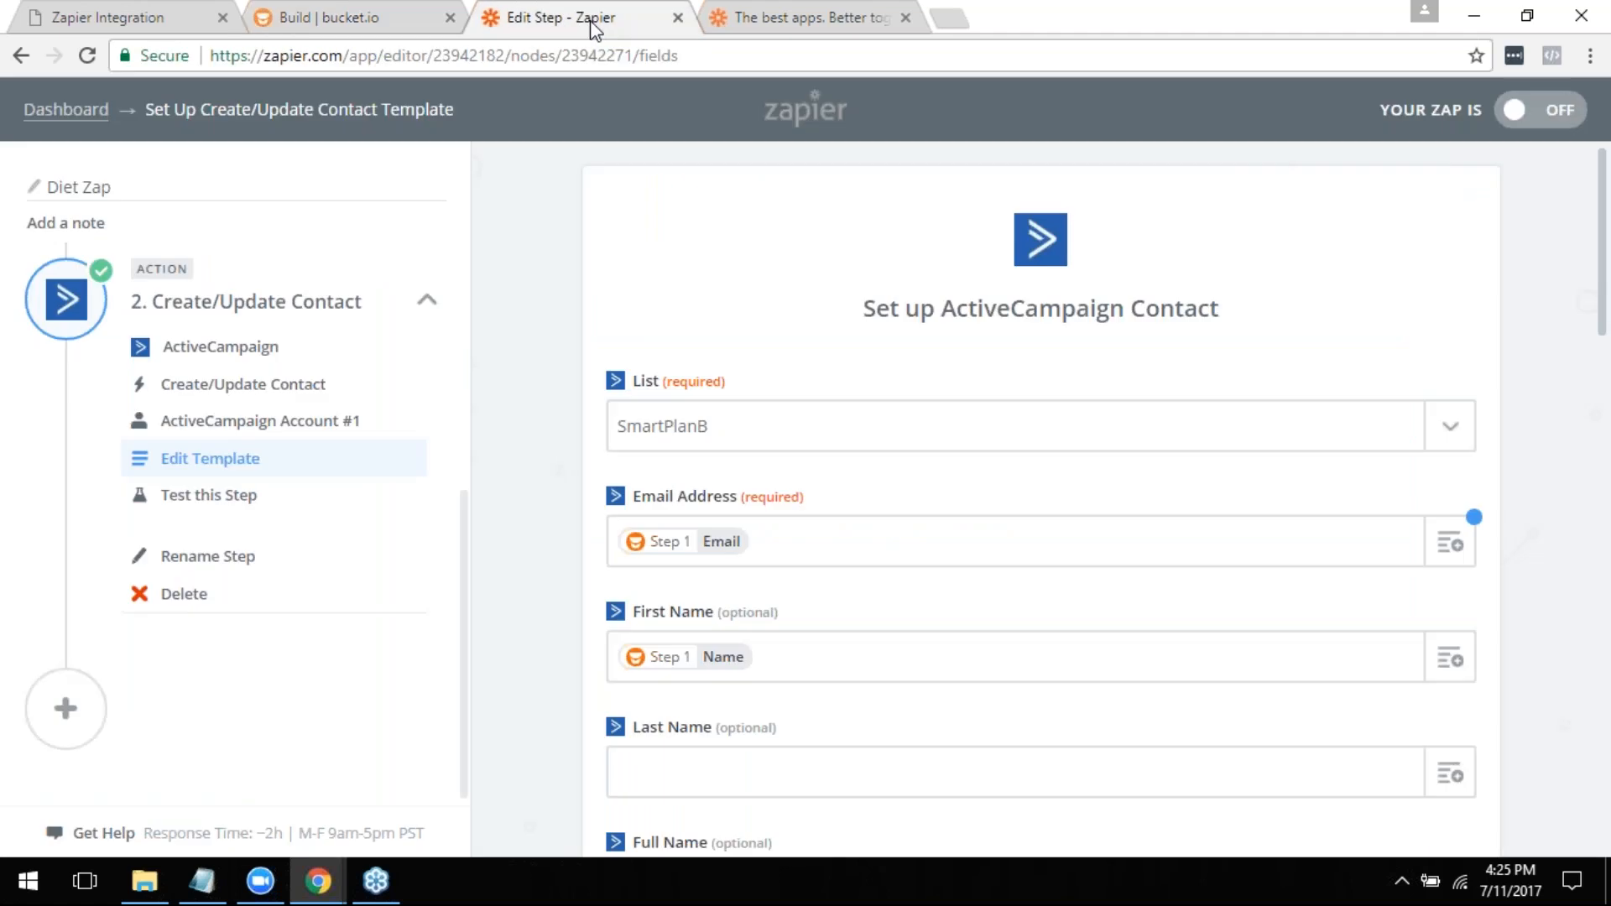
pyautogui.click(79, 186)
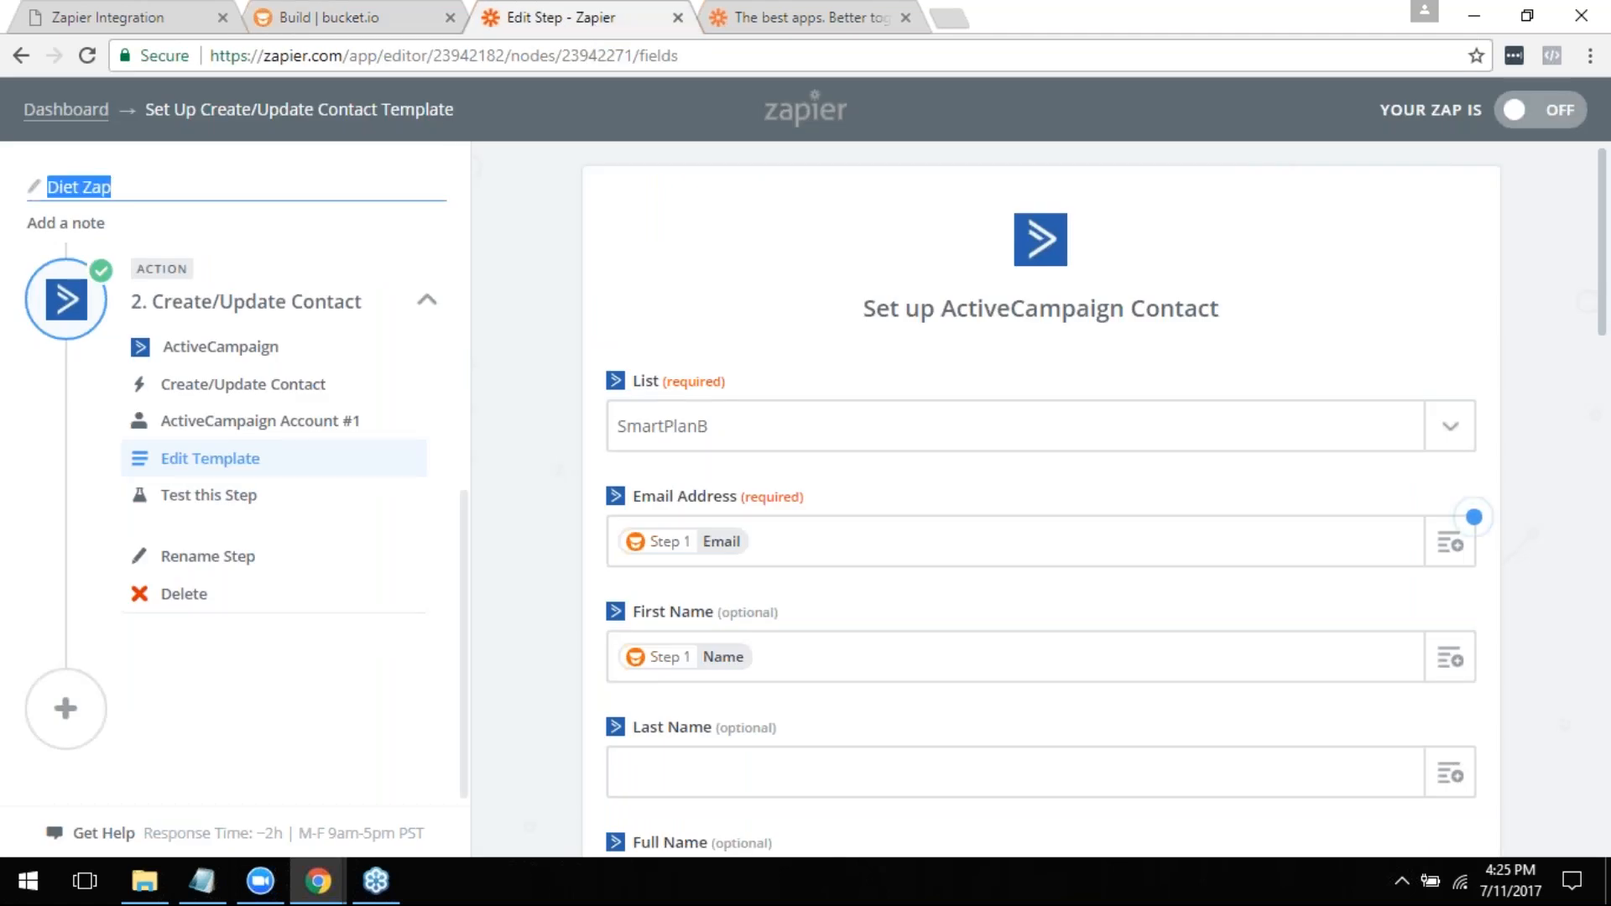
pyautogui.write('Test Seg Funnel')
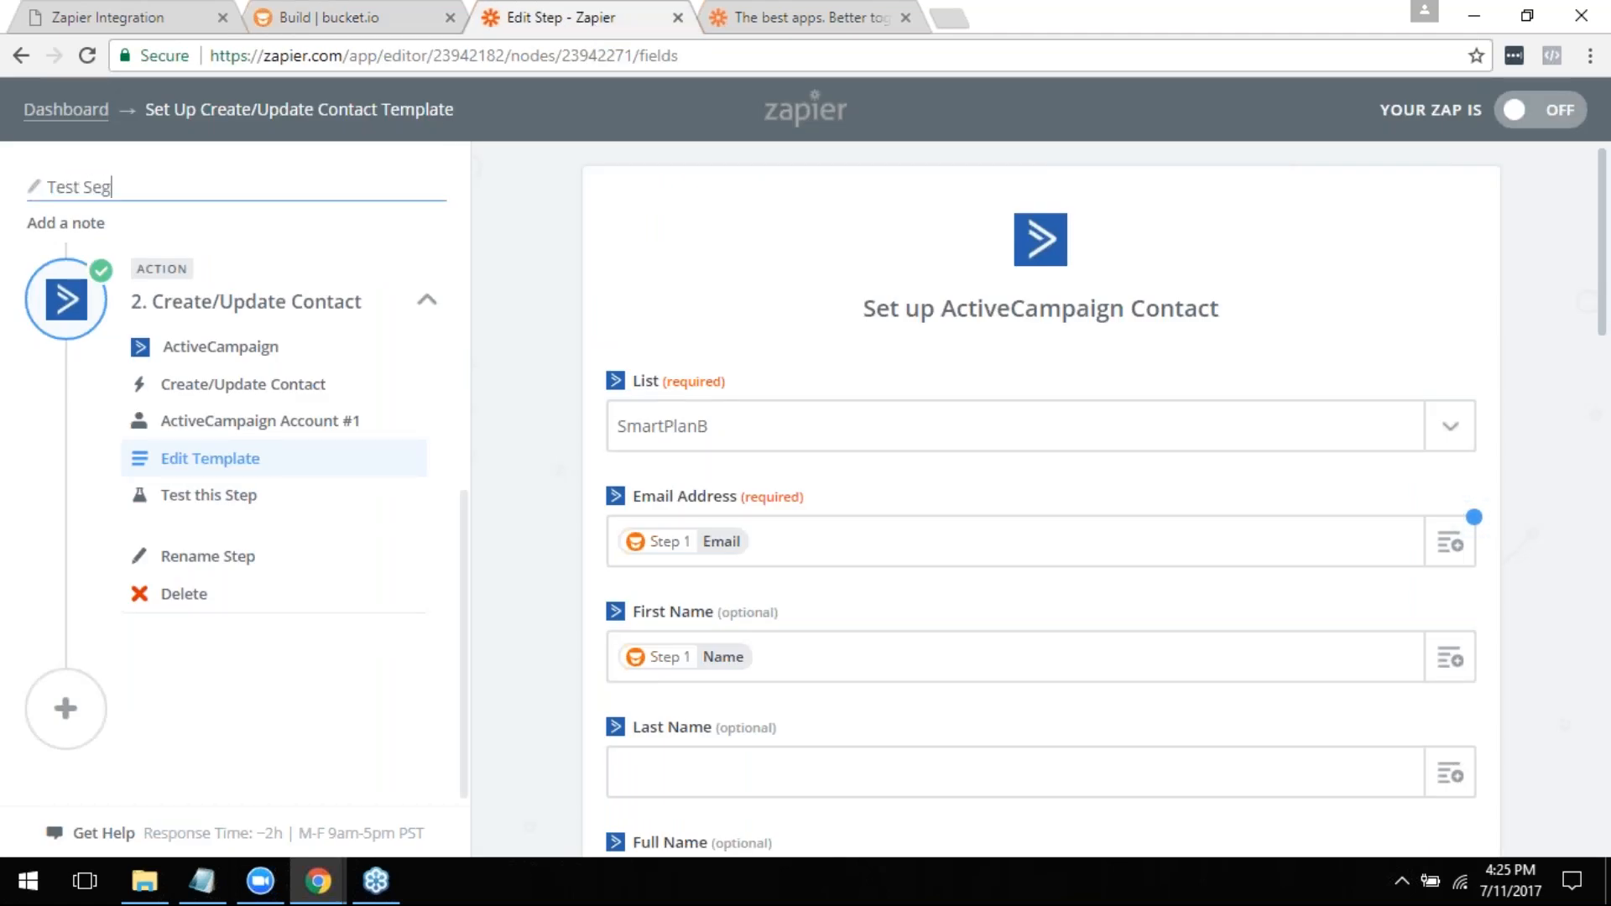
pyautogui.click(1474, 517)
# - Look through the ActiveCampaign contact template's fields, and close the Q1 editor in bucket.io without saving
pyautogui.scroll(-7, 1043, 619)
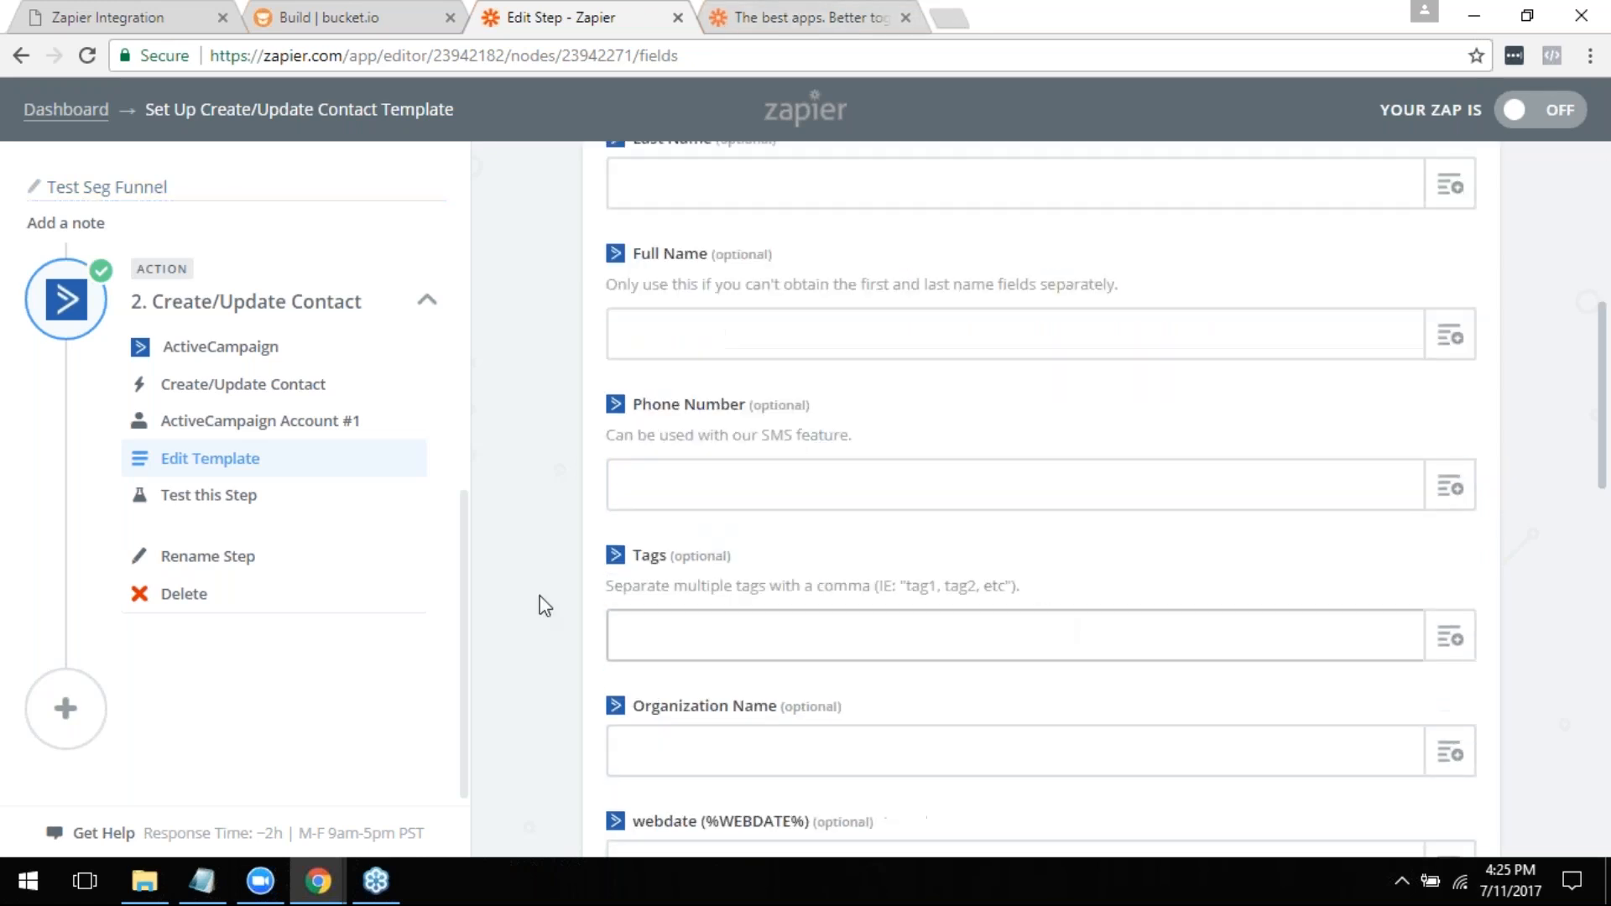
pyautogui.scroll(-8, 896, 581)
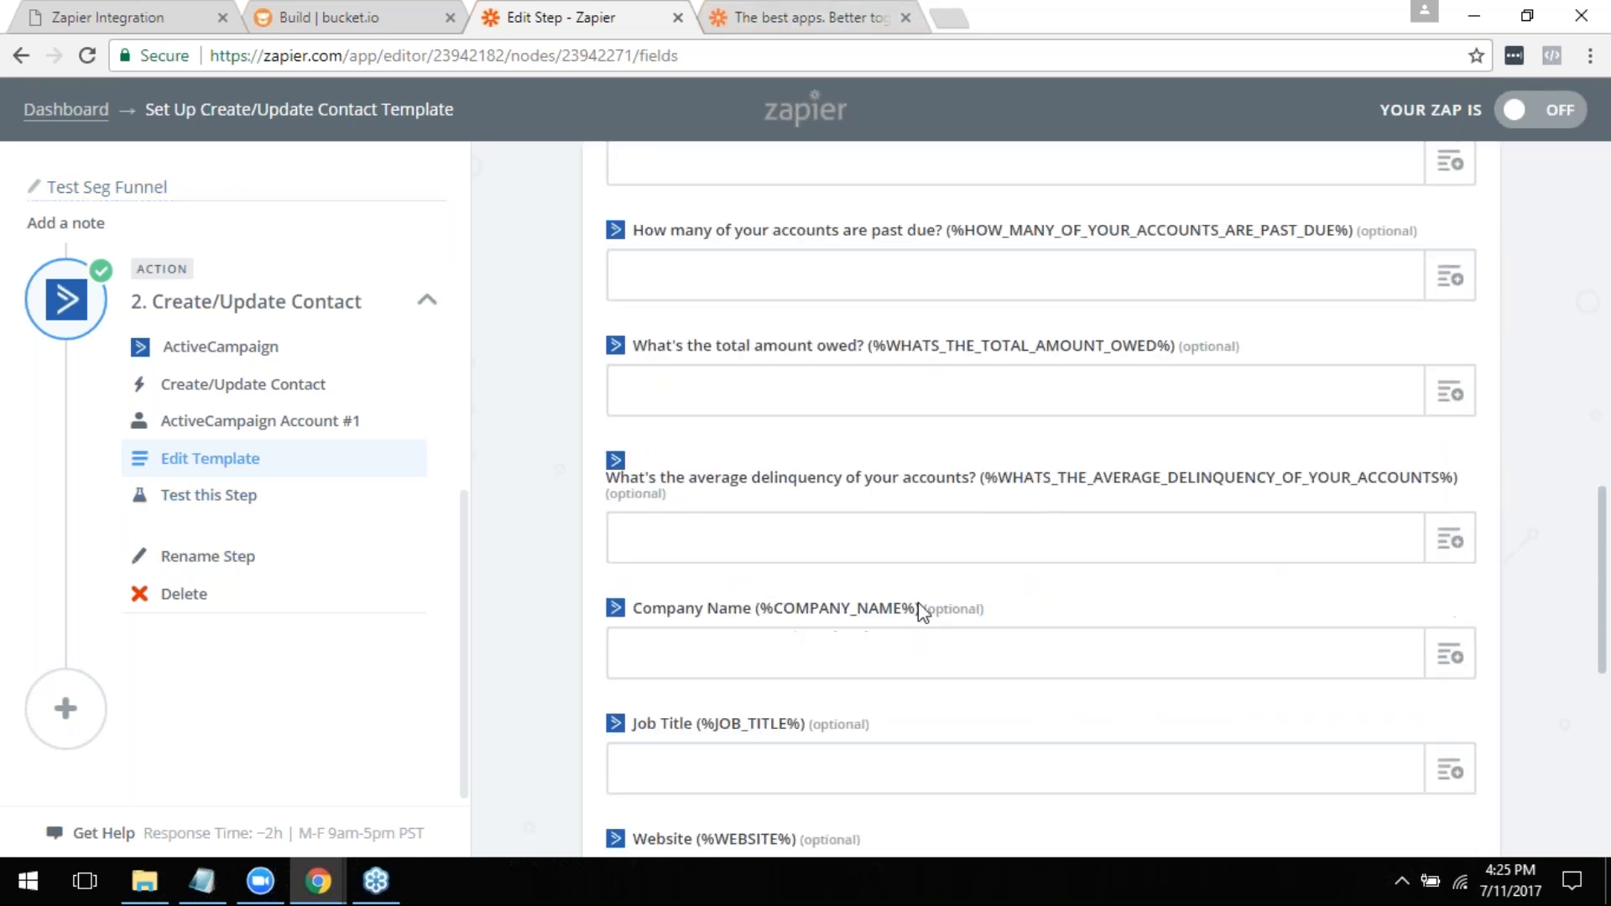
pyautogui.scroll(-6, 923, 613)
pyautogui.click(346, 11)
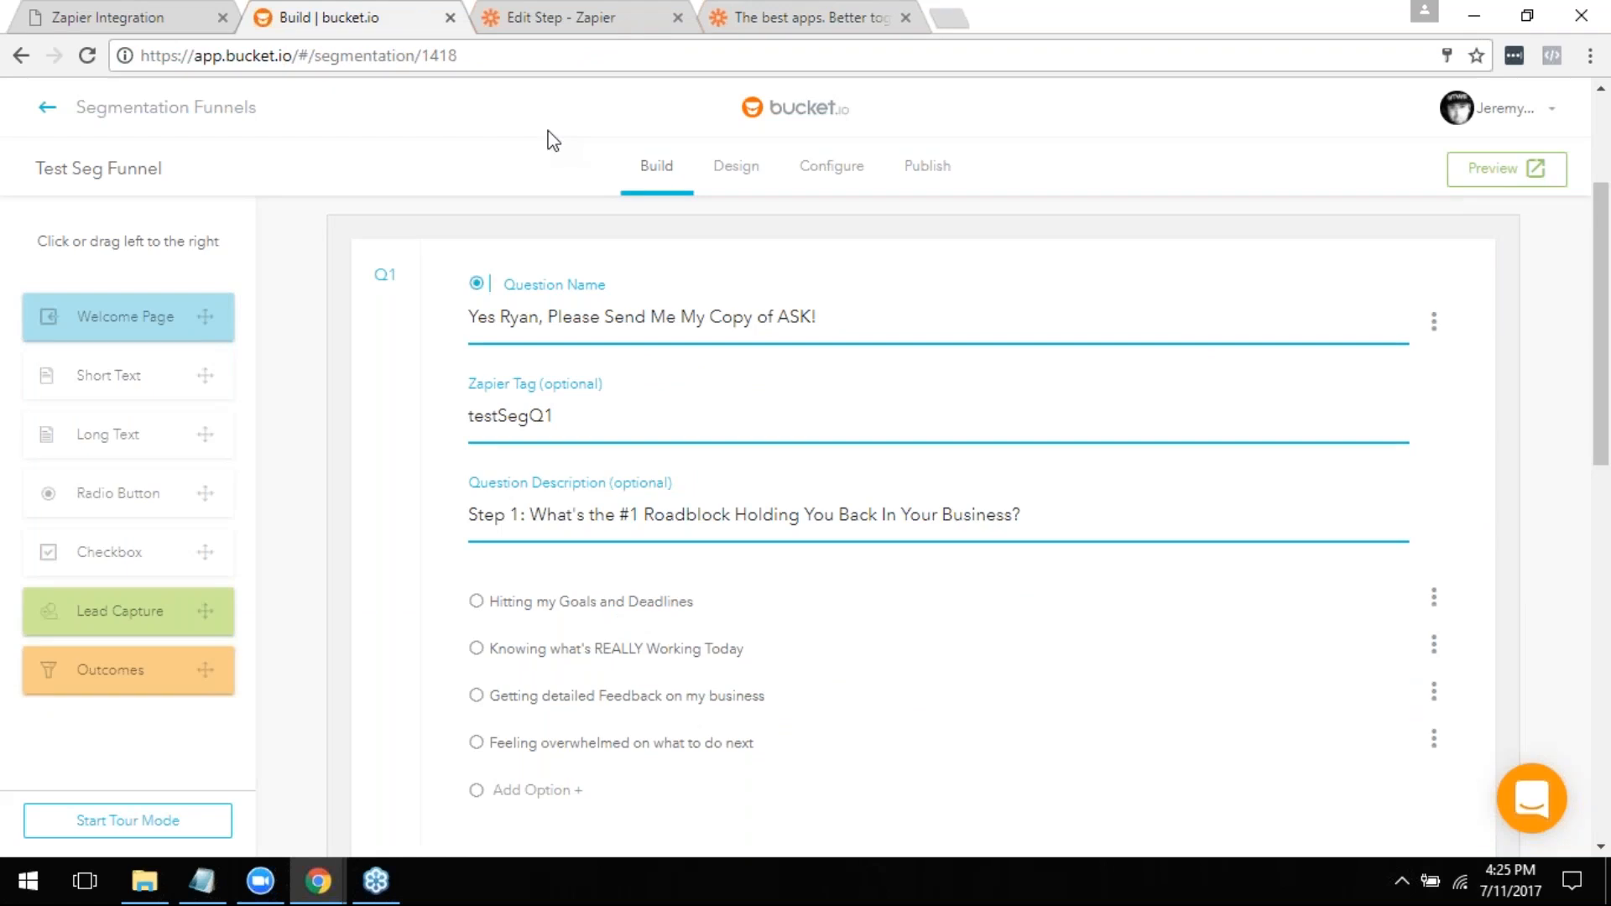
pyautogui.scroll(-4, 1479, 453)
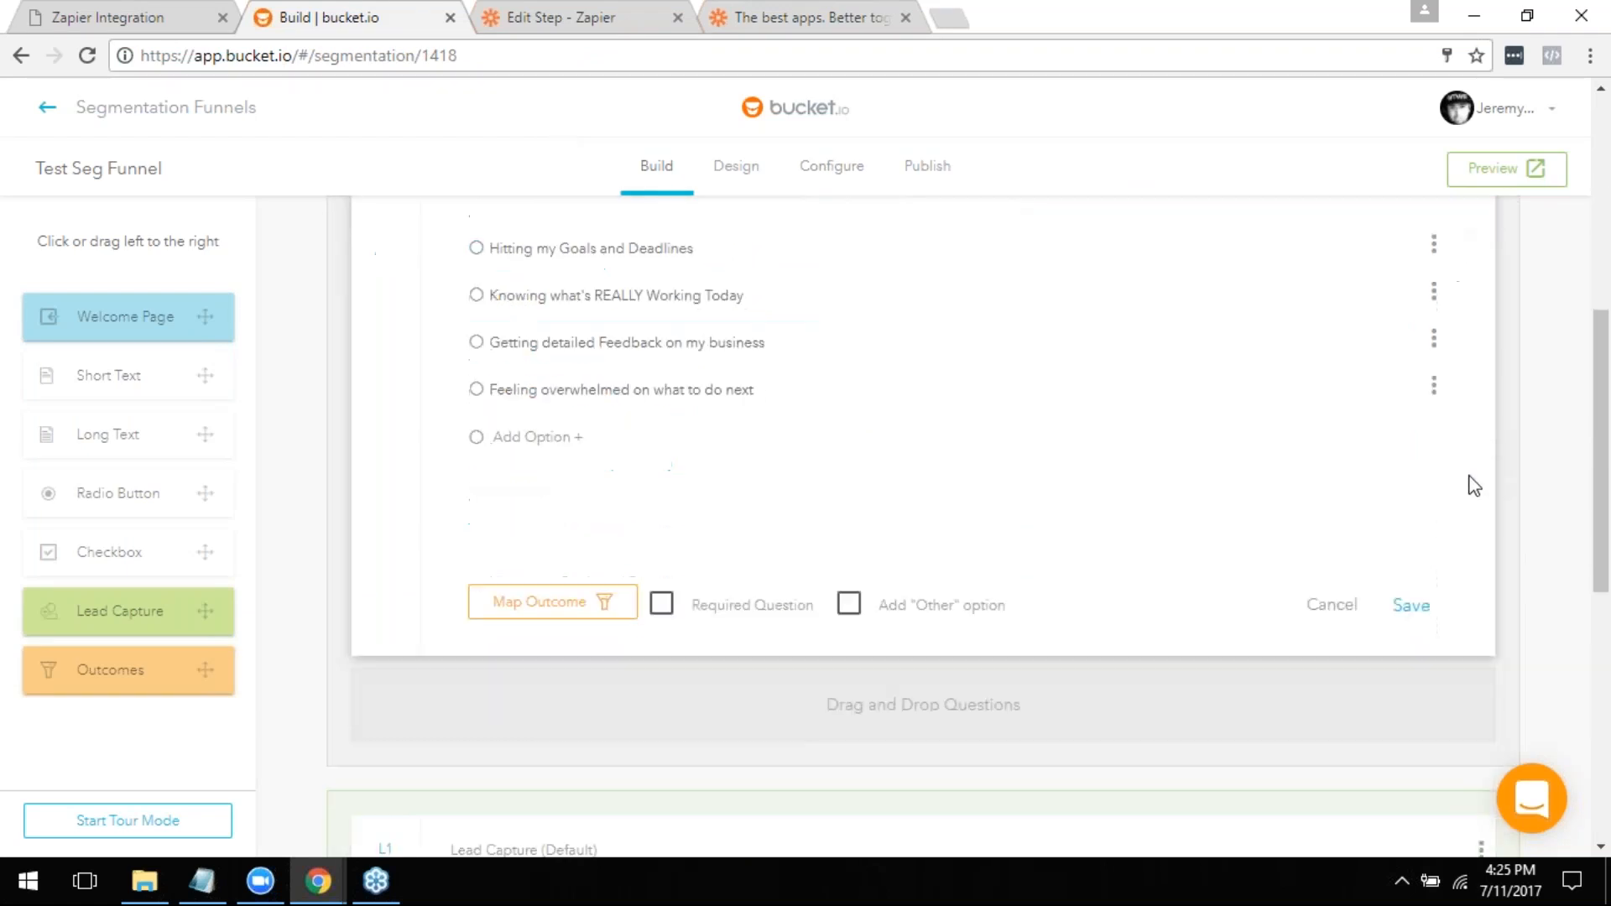
pyautogui.click(1349, 615)
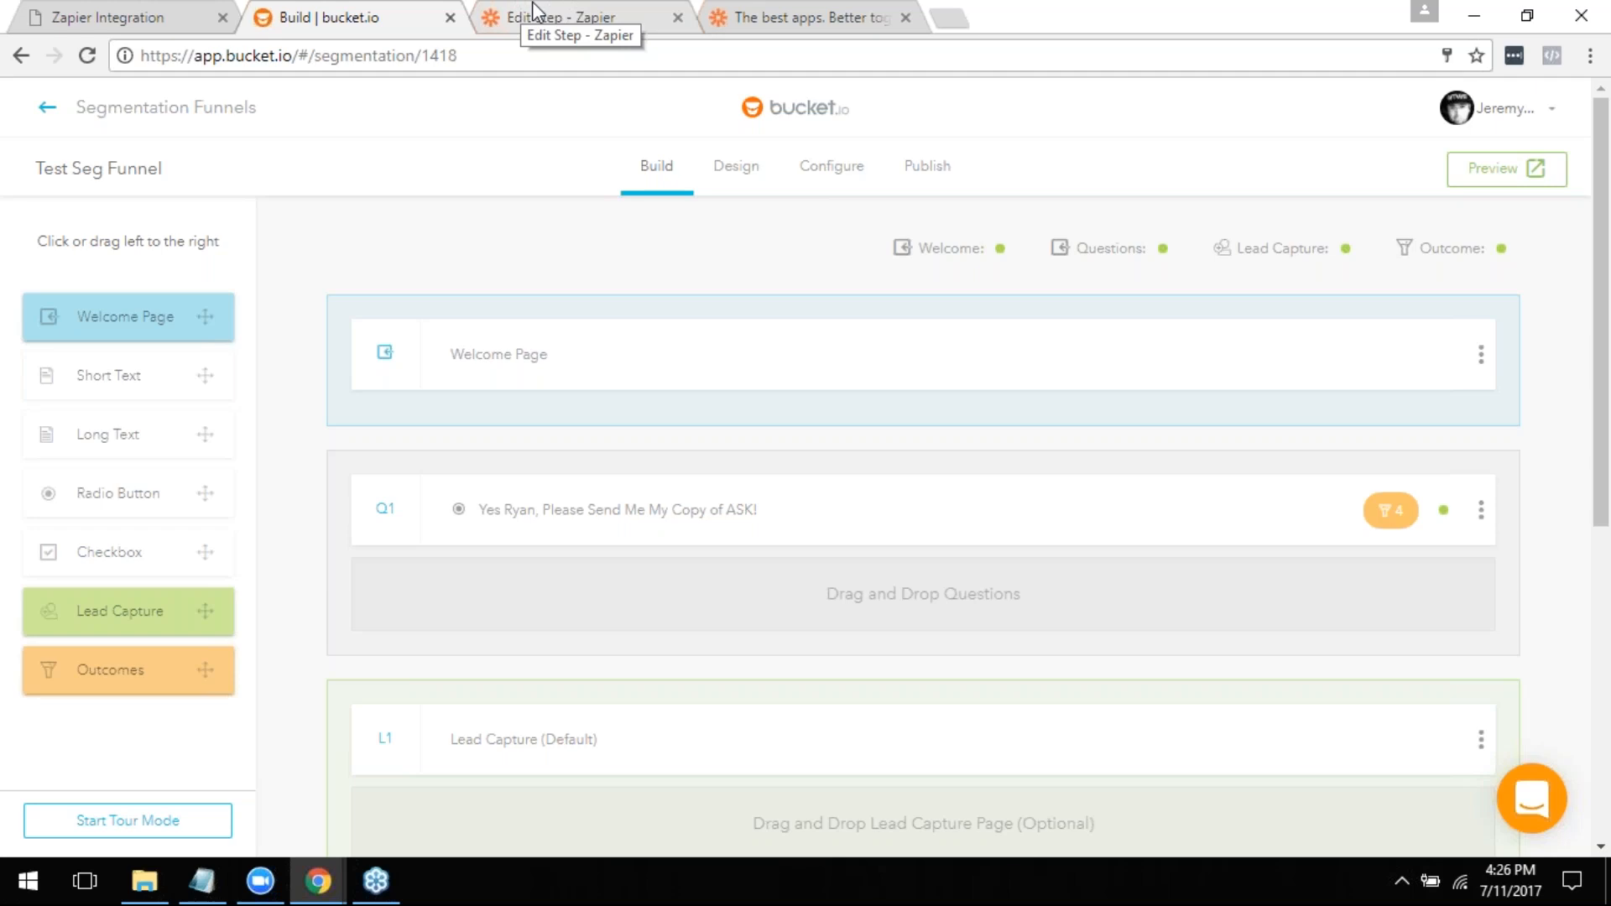
# - Back in the Zap editor, add an Only continue if filter between the New Segmentation trigger and the Create/Update Contact action
pyautogui.click(580, 17)
pyautogui.scroll(-1, 693, 588)
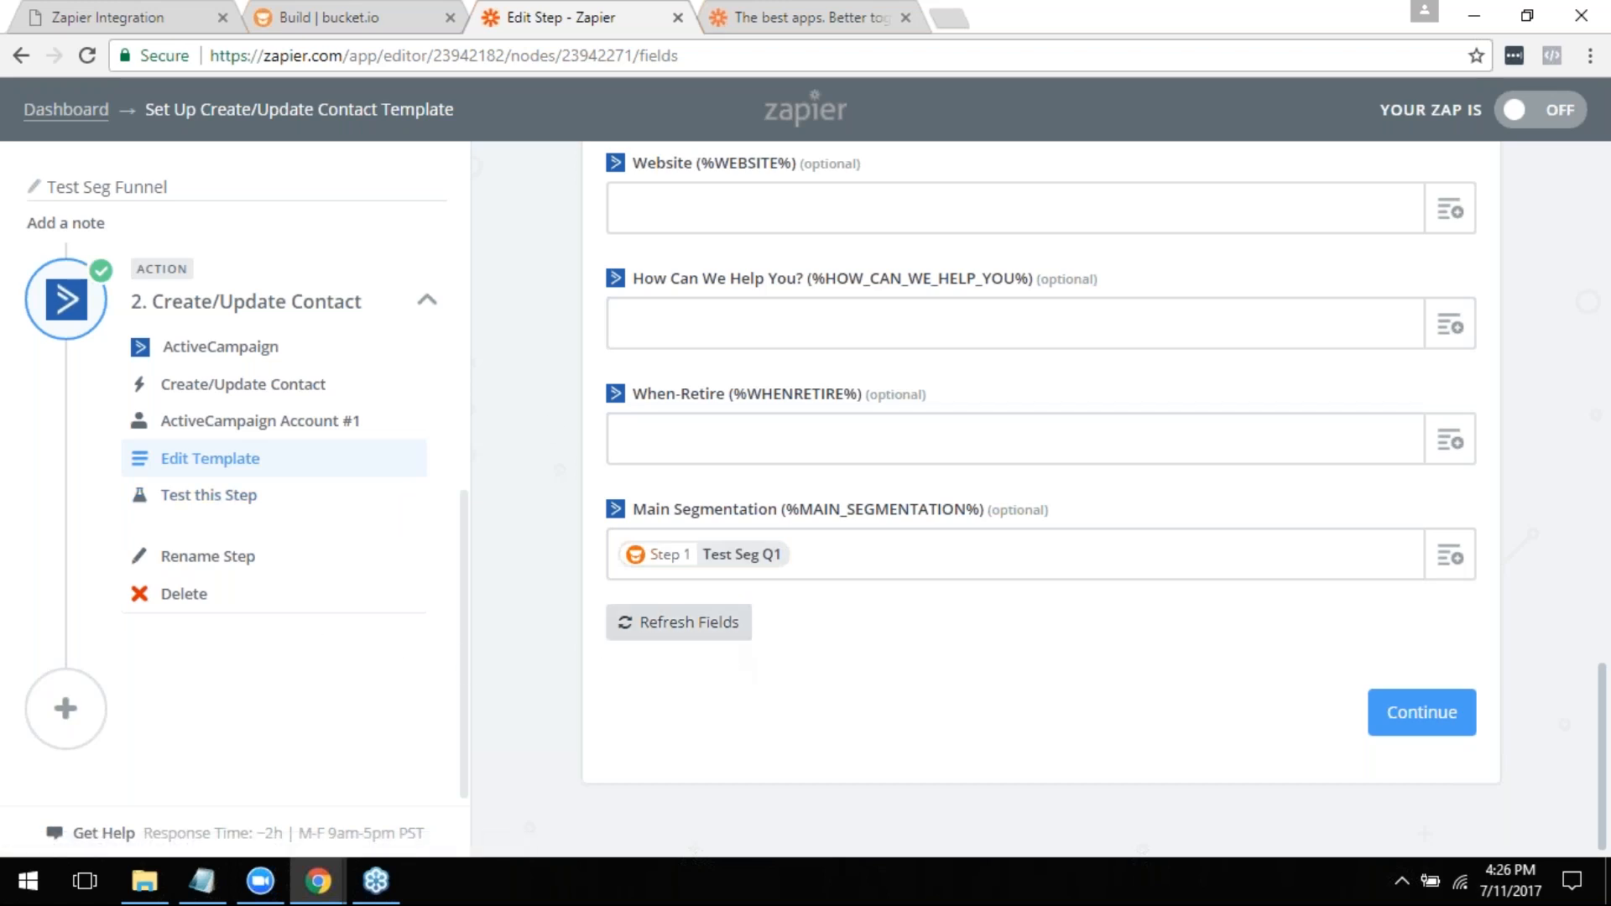
pyautogui.scroll(5, 608, 672)
pyautogui.scroll(5, 97, 406)
pyautogui.scroll(-5, 98, 503)
pyautogui.scroll(4, 95, 487)
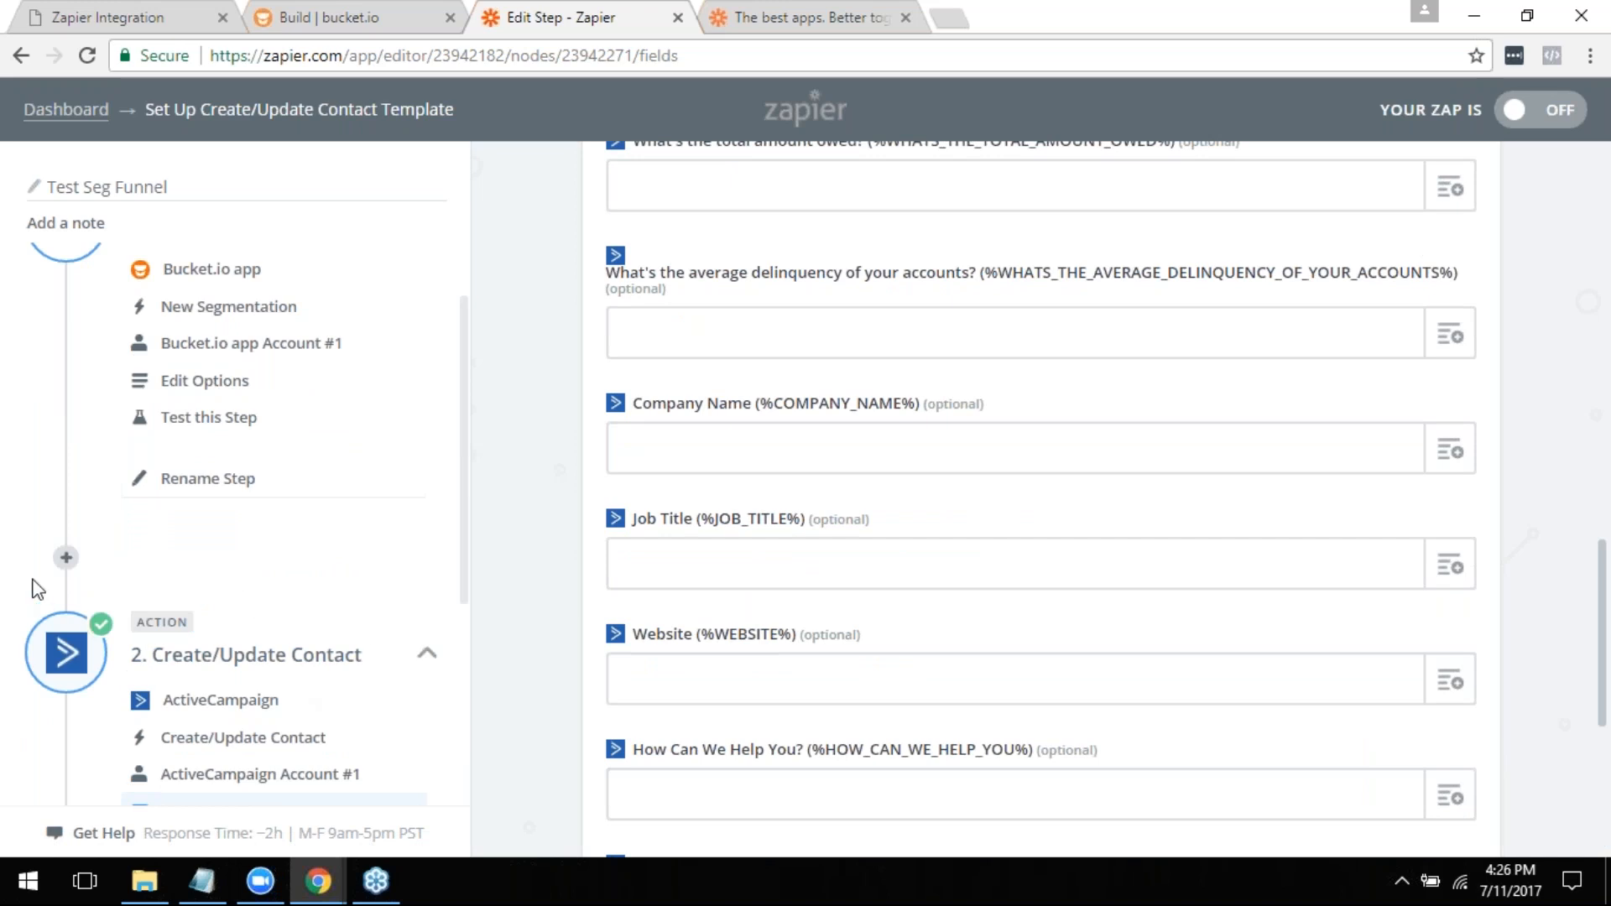
pyautogui.click(66, 557)
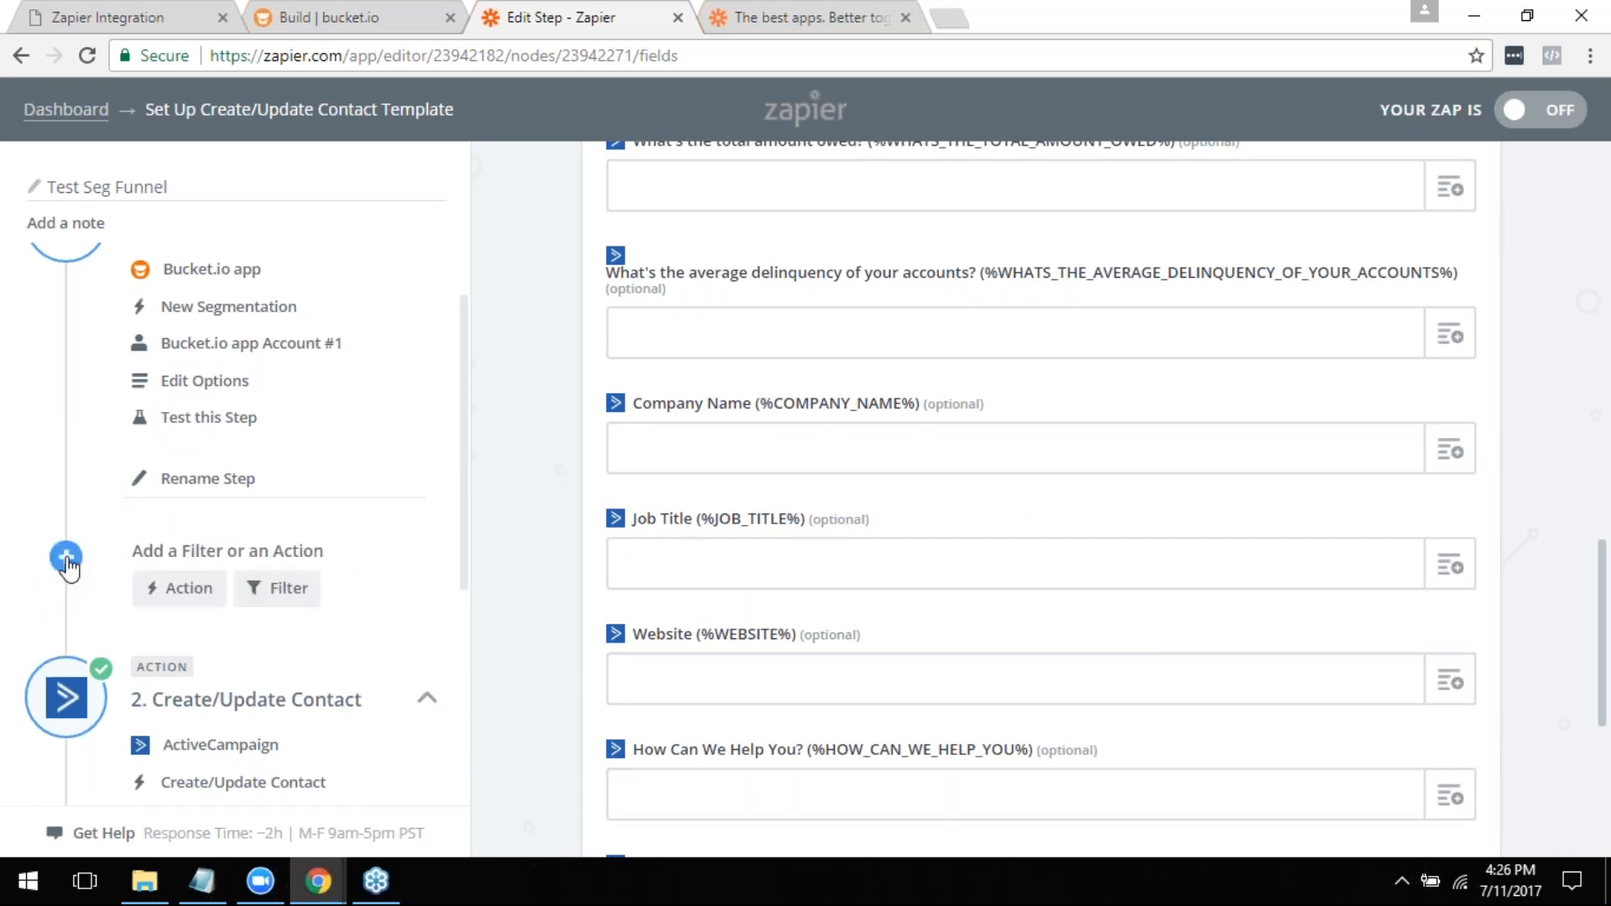
pyautogui.click(279, 589)
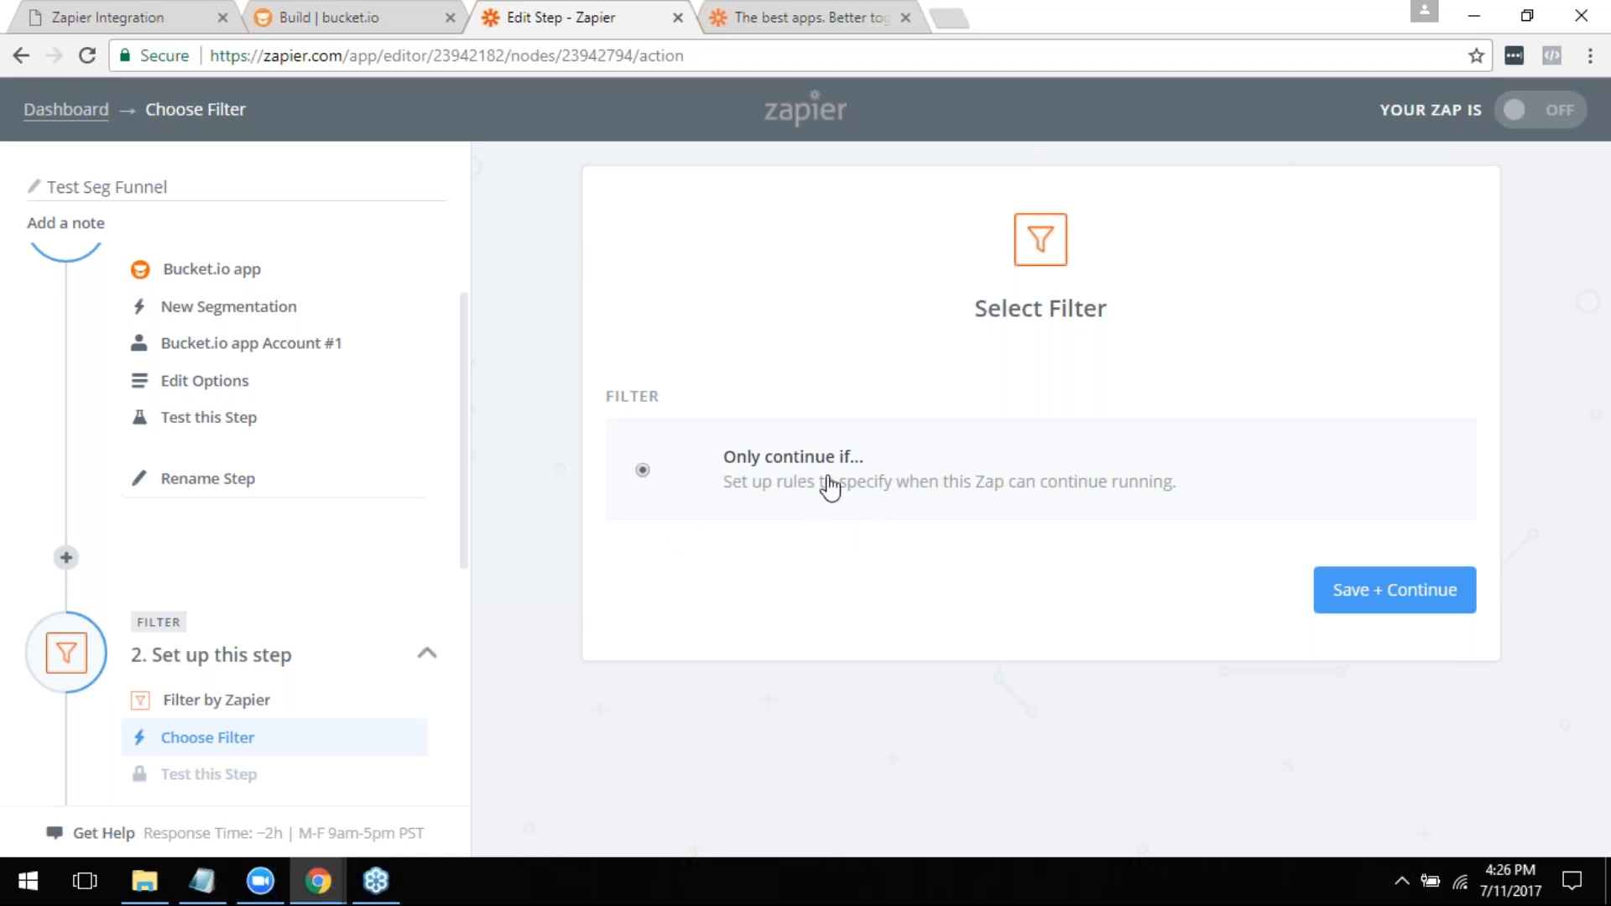
pyautogui.click(1359, 594)
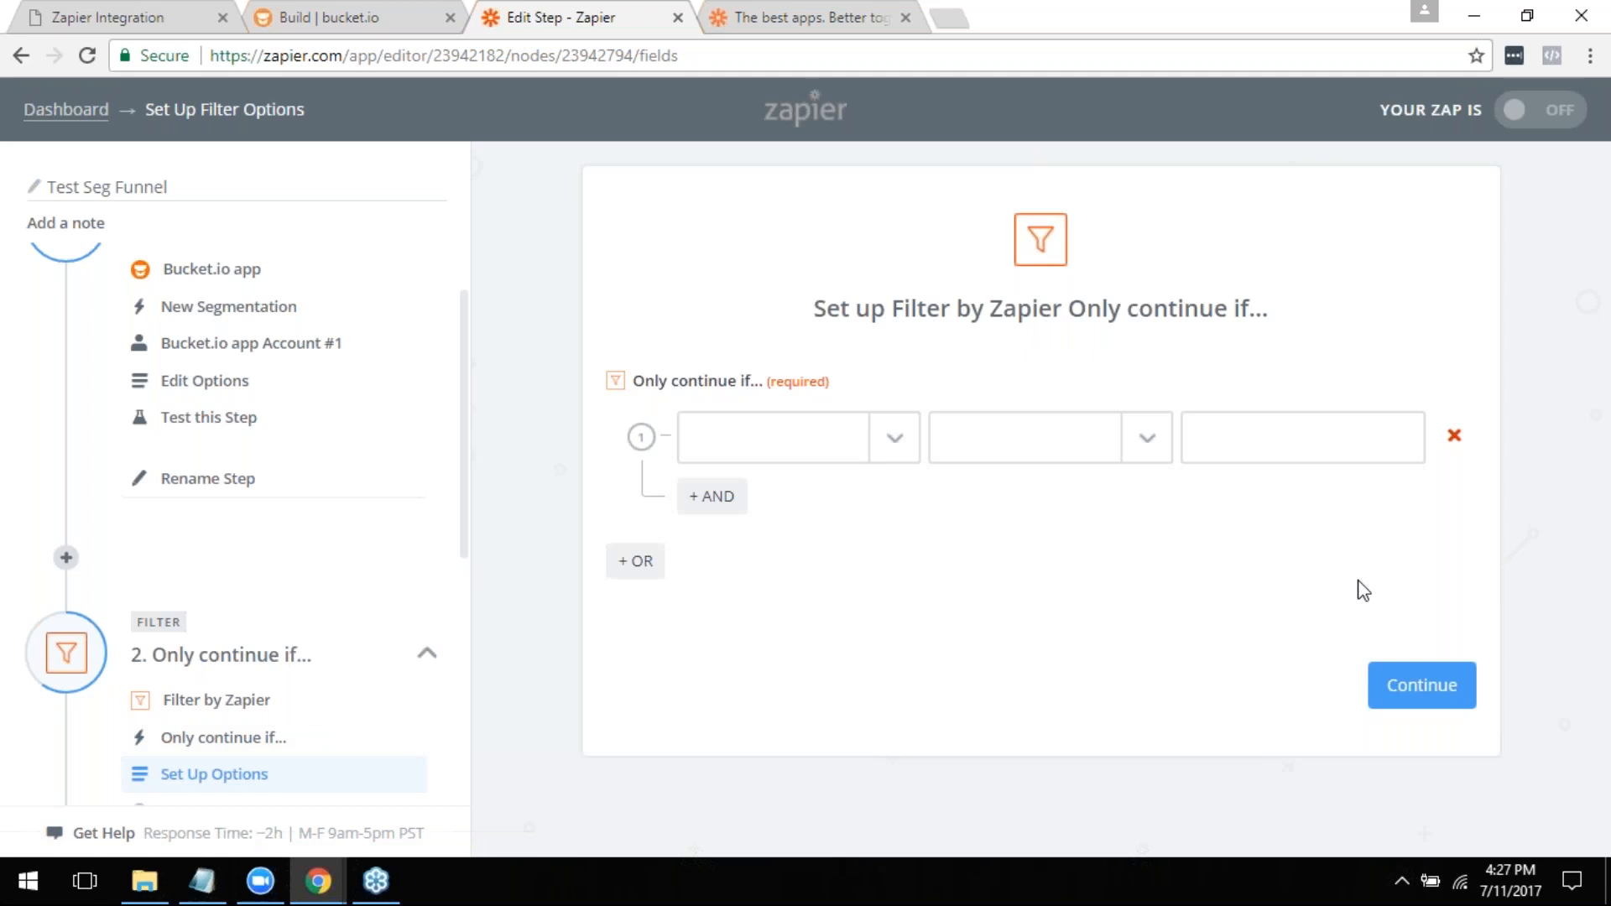
# - Set the filter rule to check the Test Seg Q1 field with the (Text) Contains condition
pyautogui.click(898, 453)
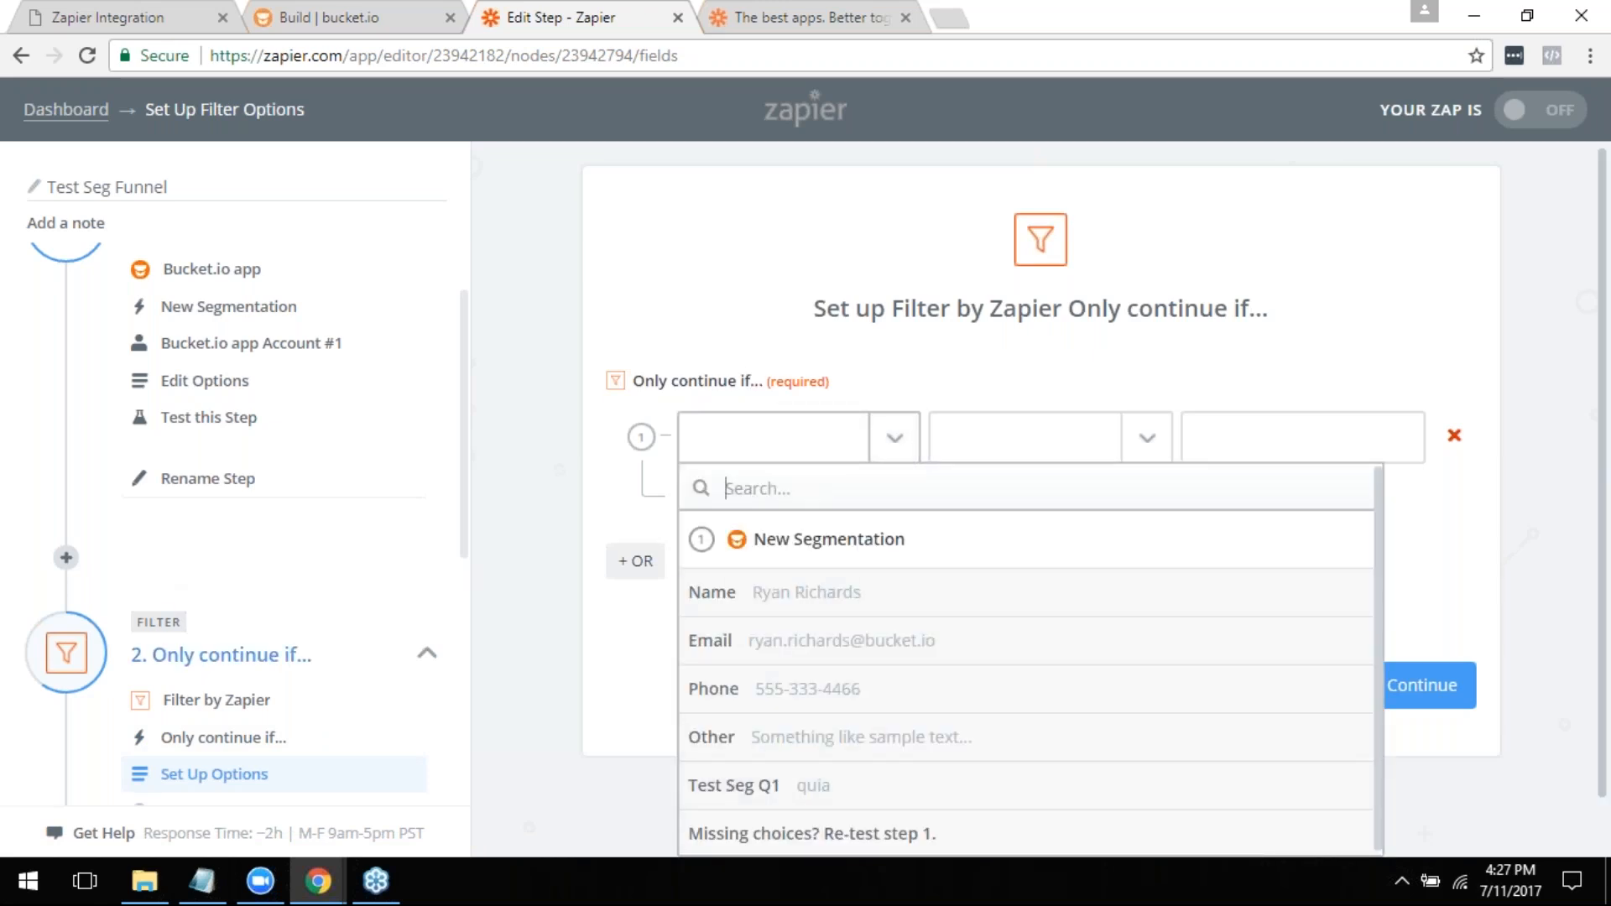
pyautogui.click(744, 793)
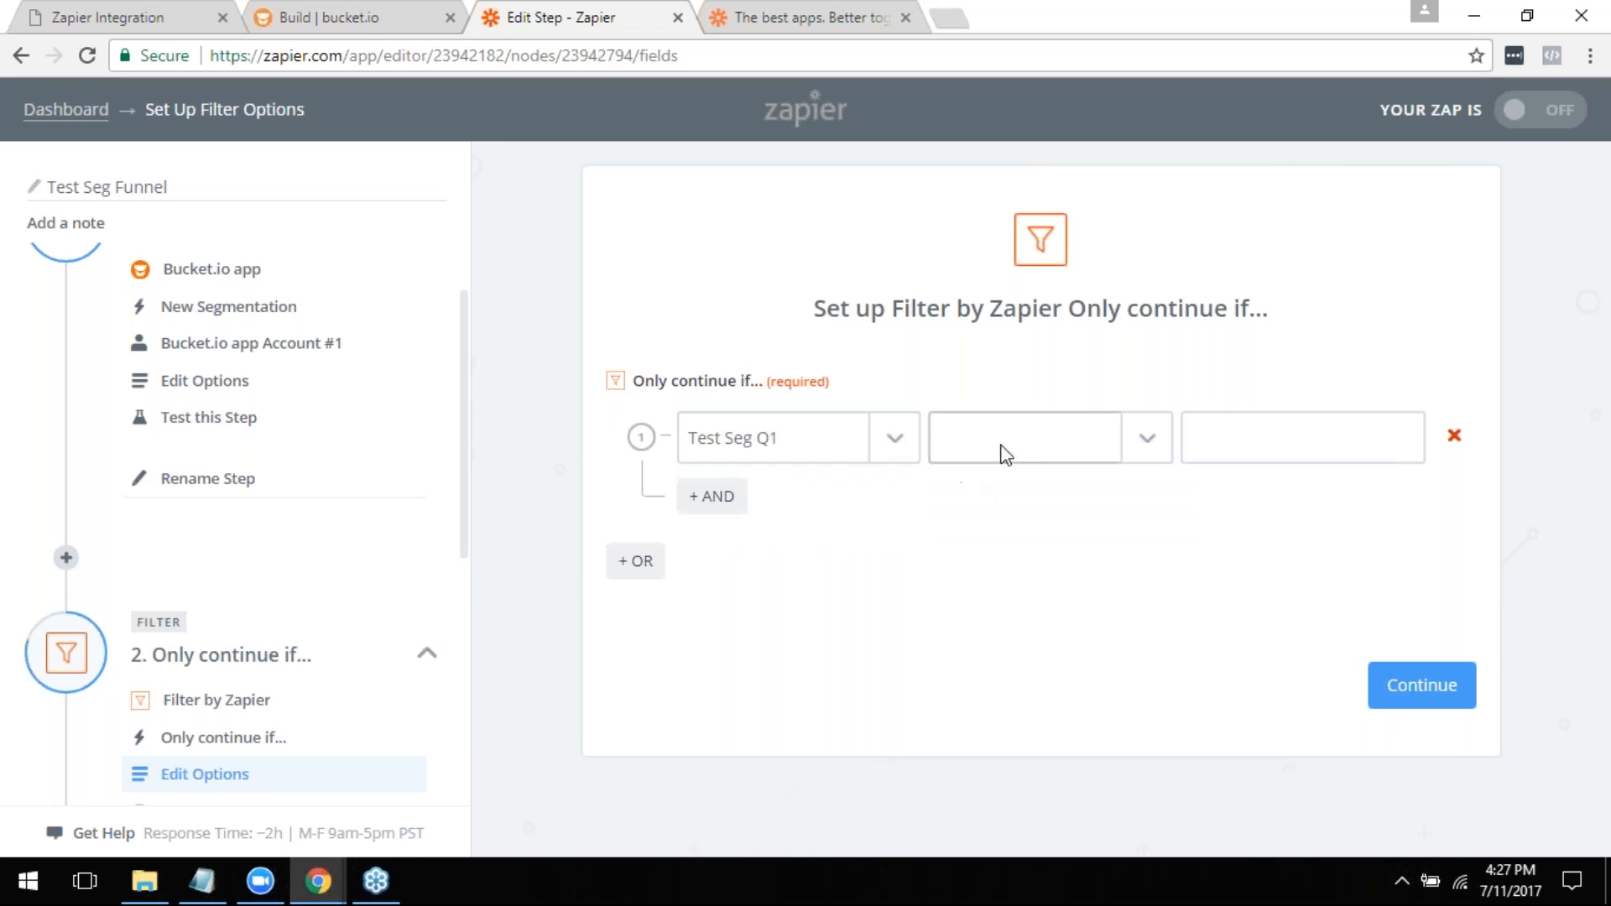
pyautogui.click(1148, 440)
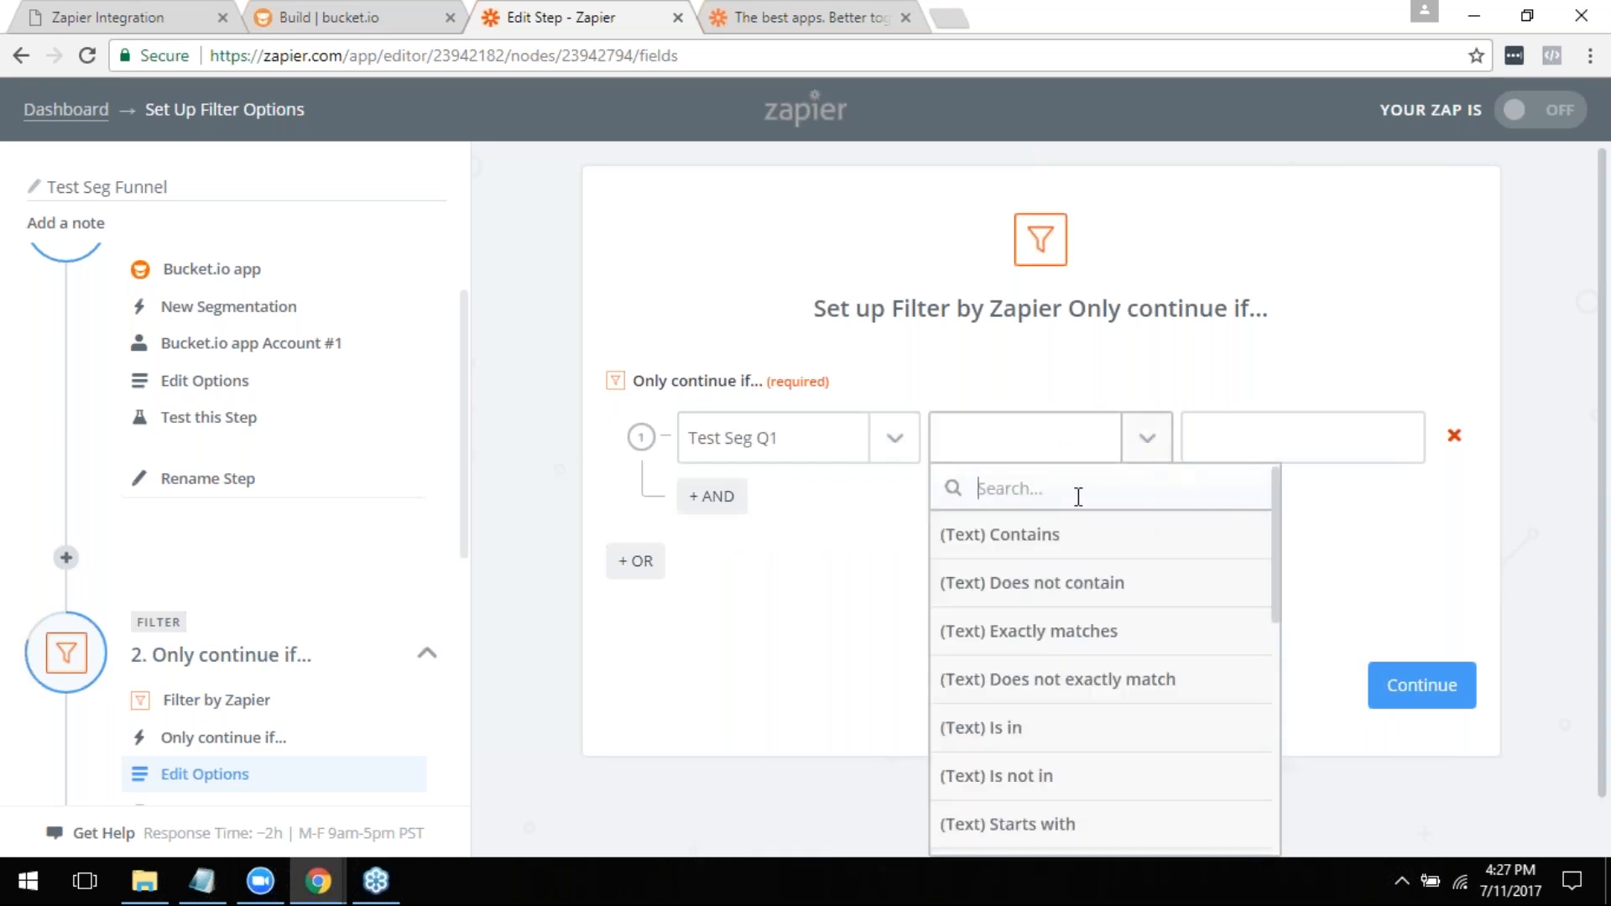
pyautogui.click(1051, 552)
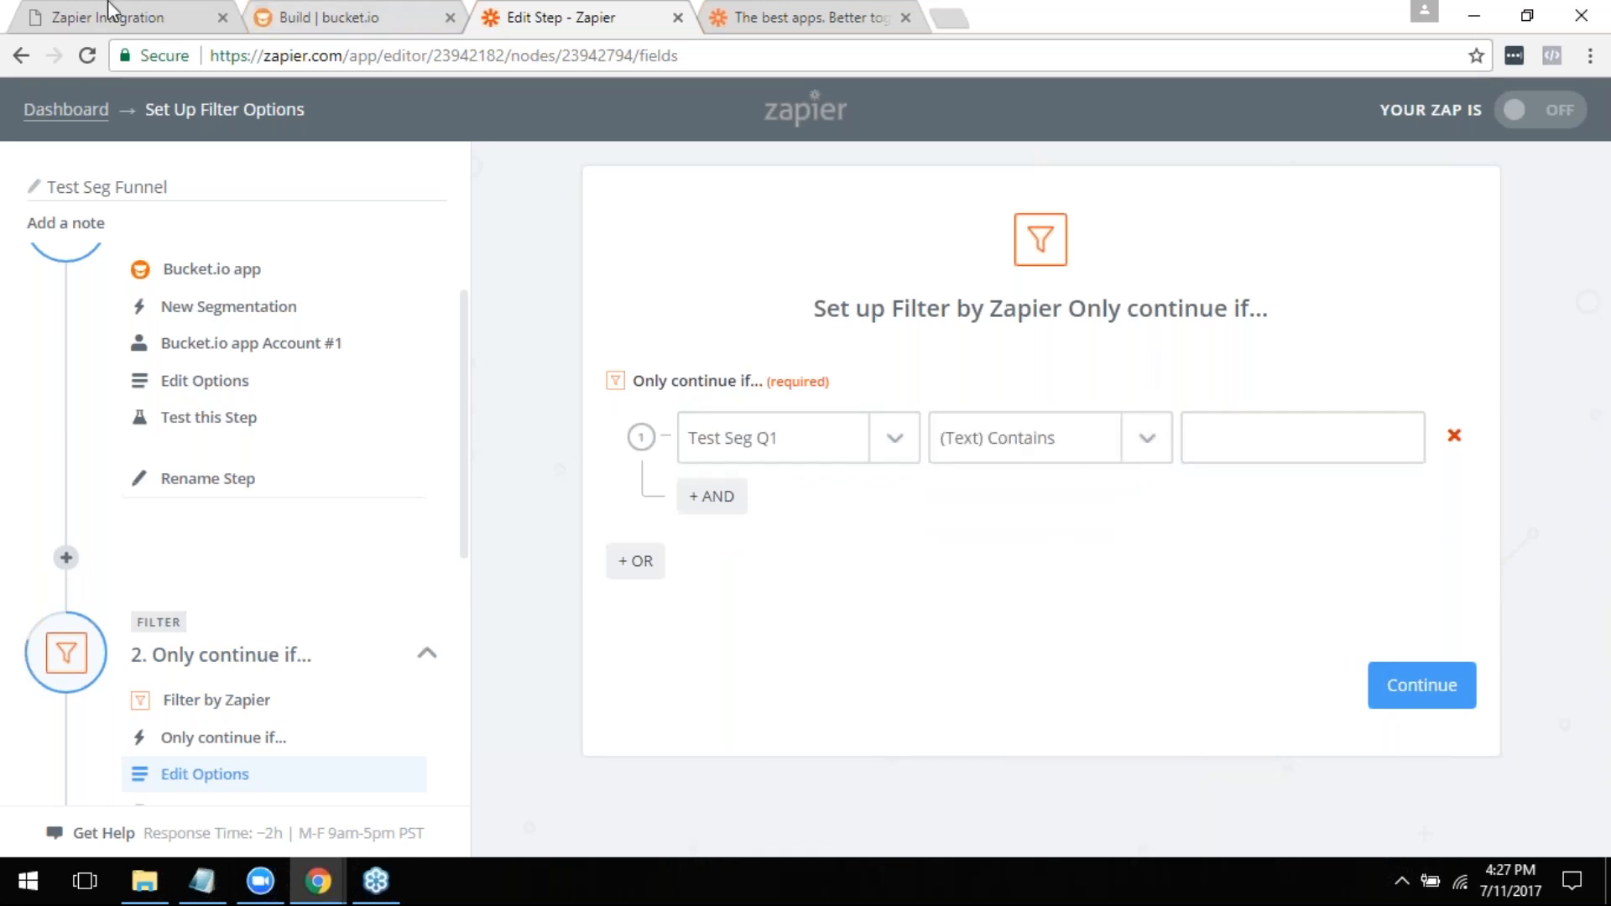
# - Check Q1's answer options in bucket.io, and enter Hitting My Goals as the filter rule's comparison text in Zapier
pyautogui.click(359, 18)
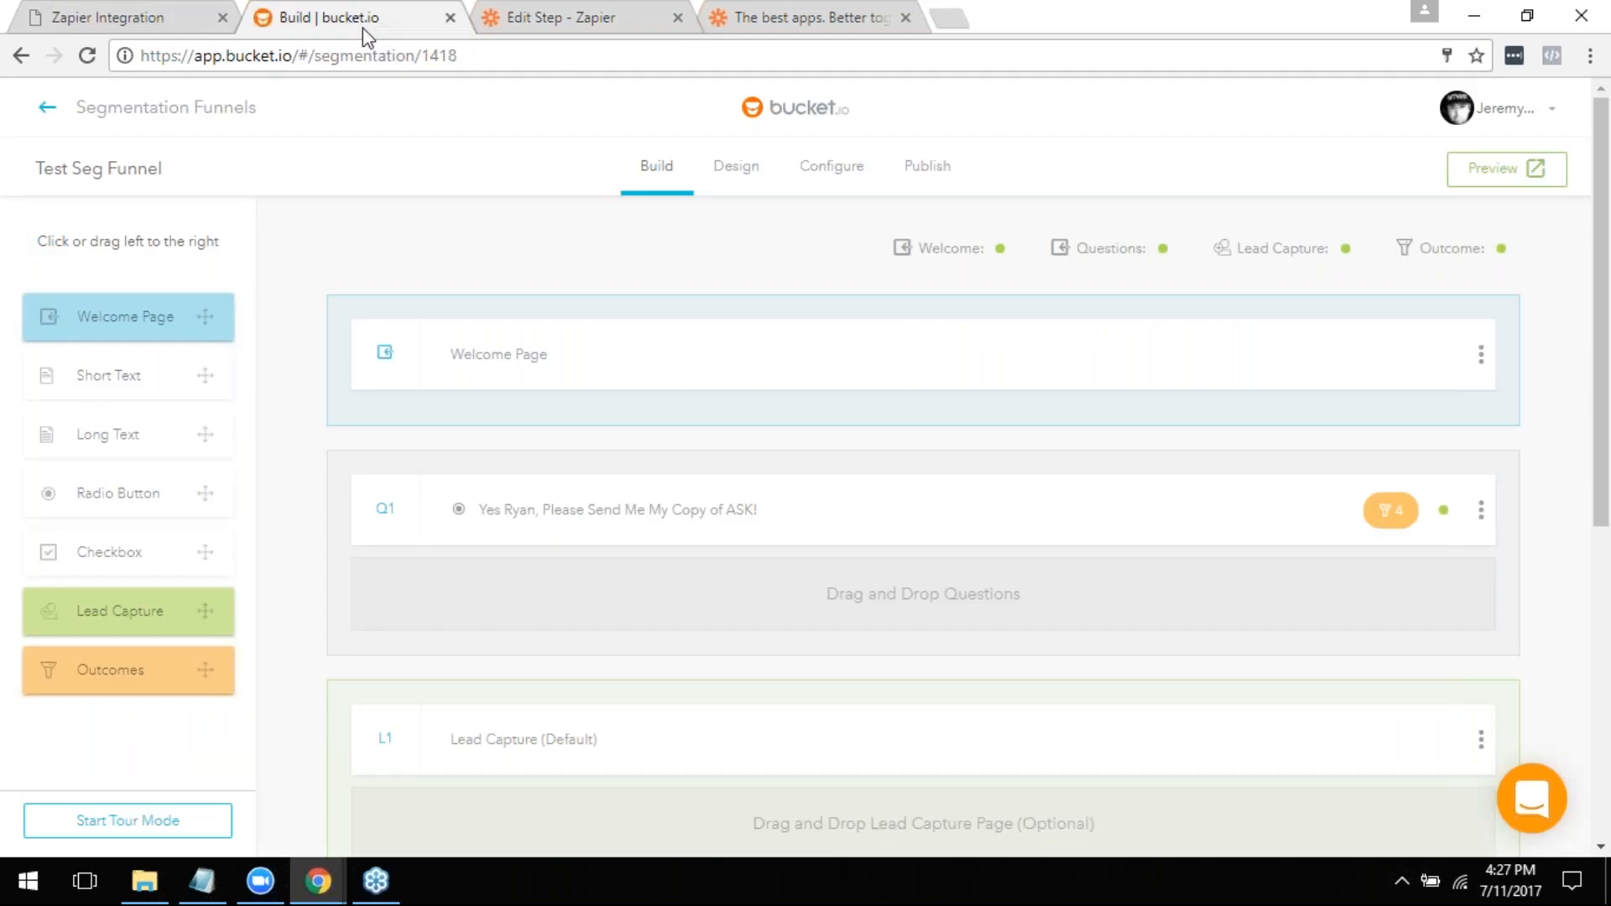
pyautogui.click(623, 495)
pyautogui.scroll(-3, 604, 571)
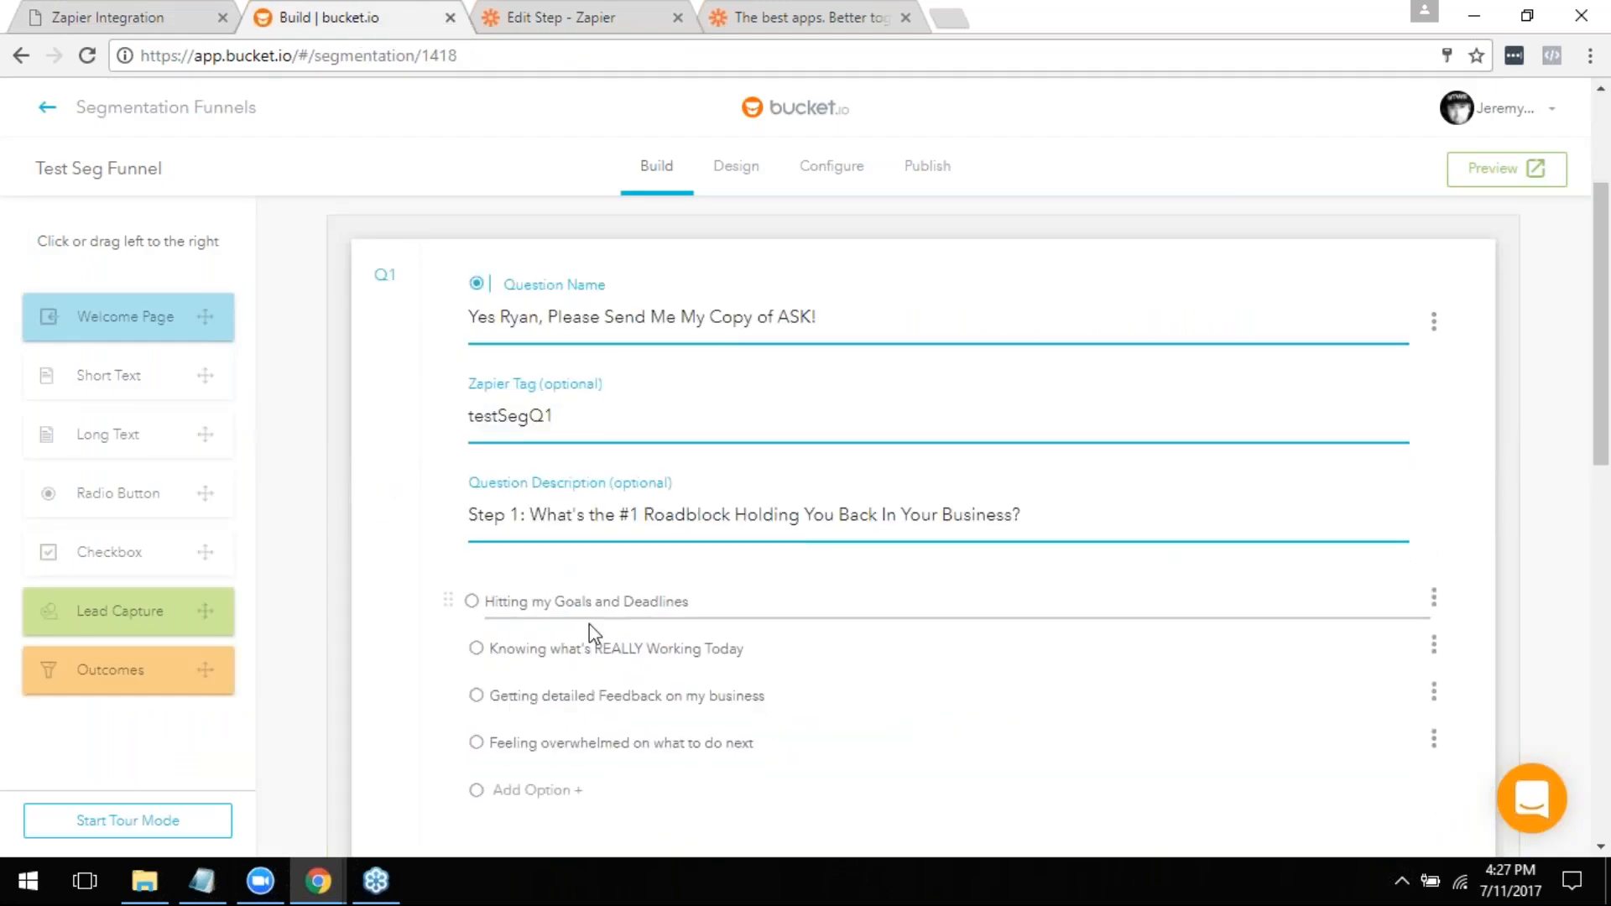
pyautogui.click(535, 9)
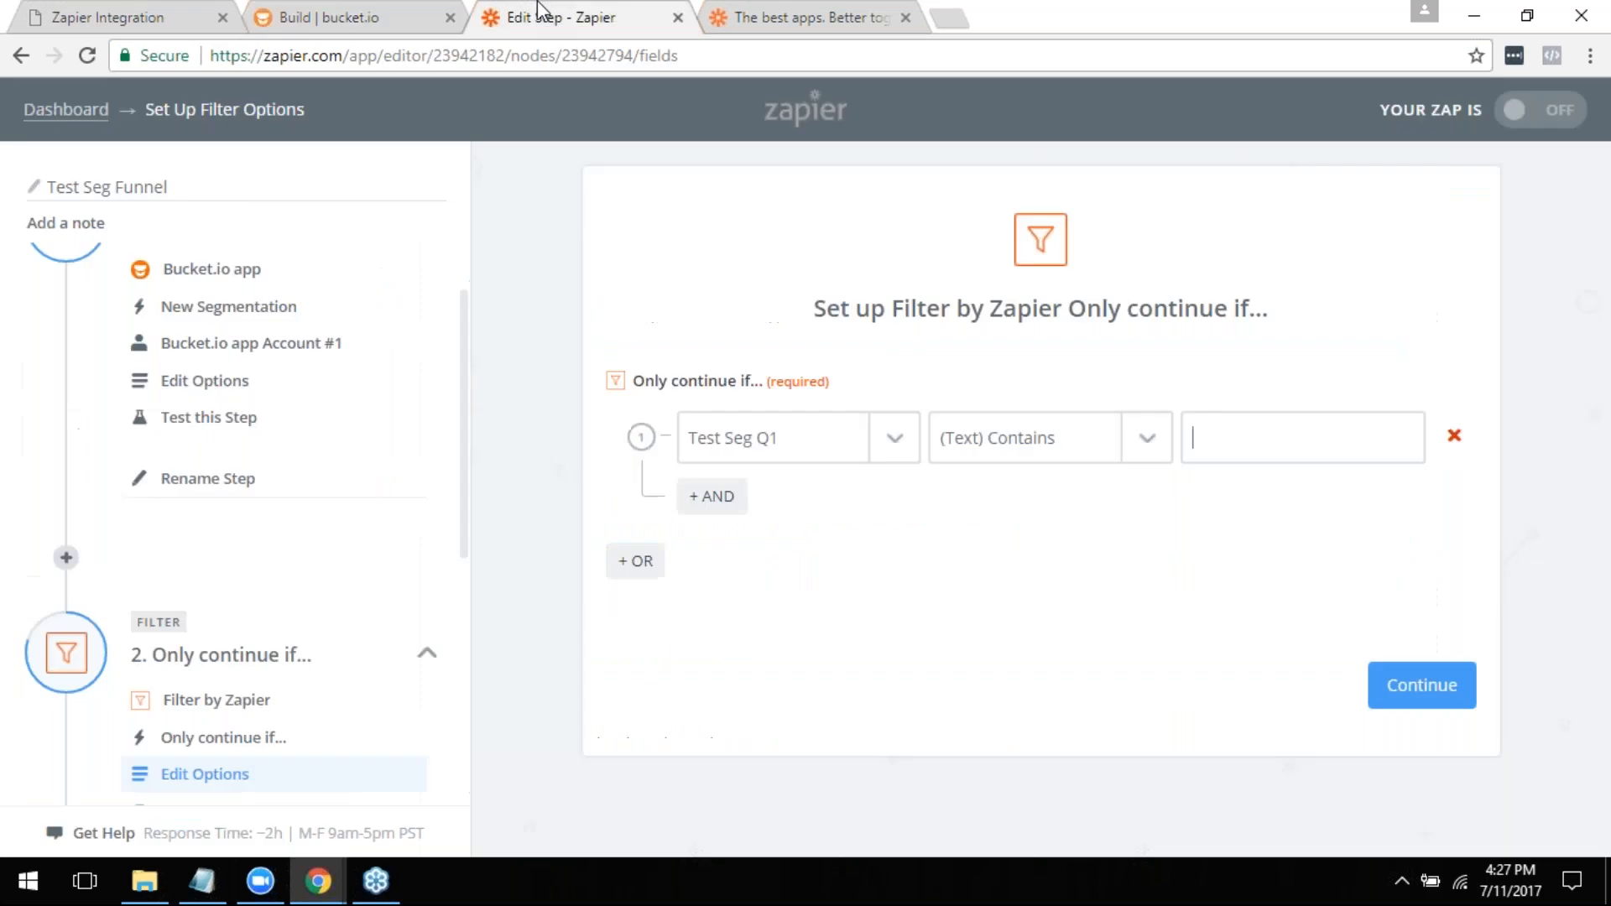
pyautogui.click(1323, 441)
pyautogui.write('Hitting My Goals')
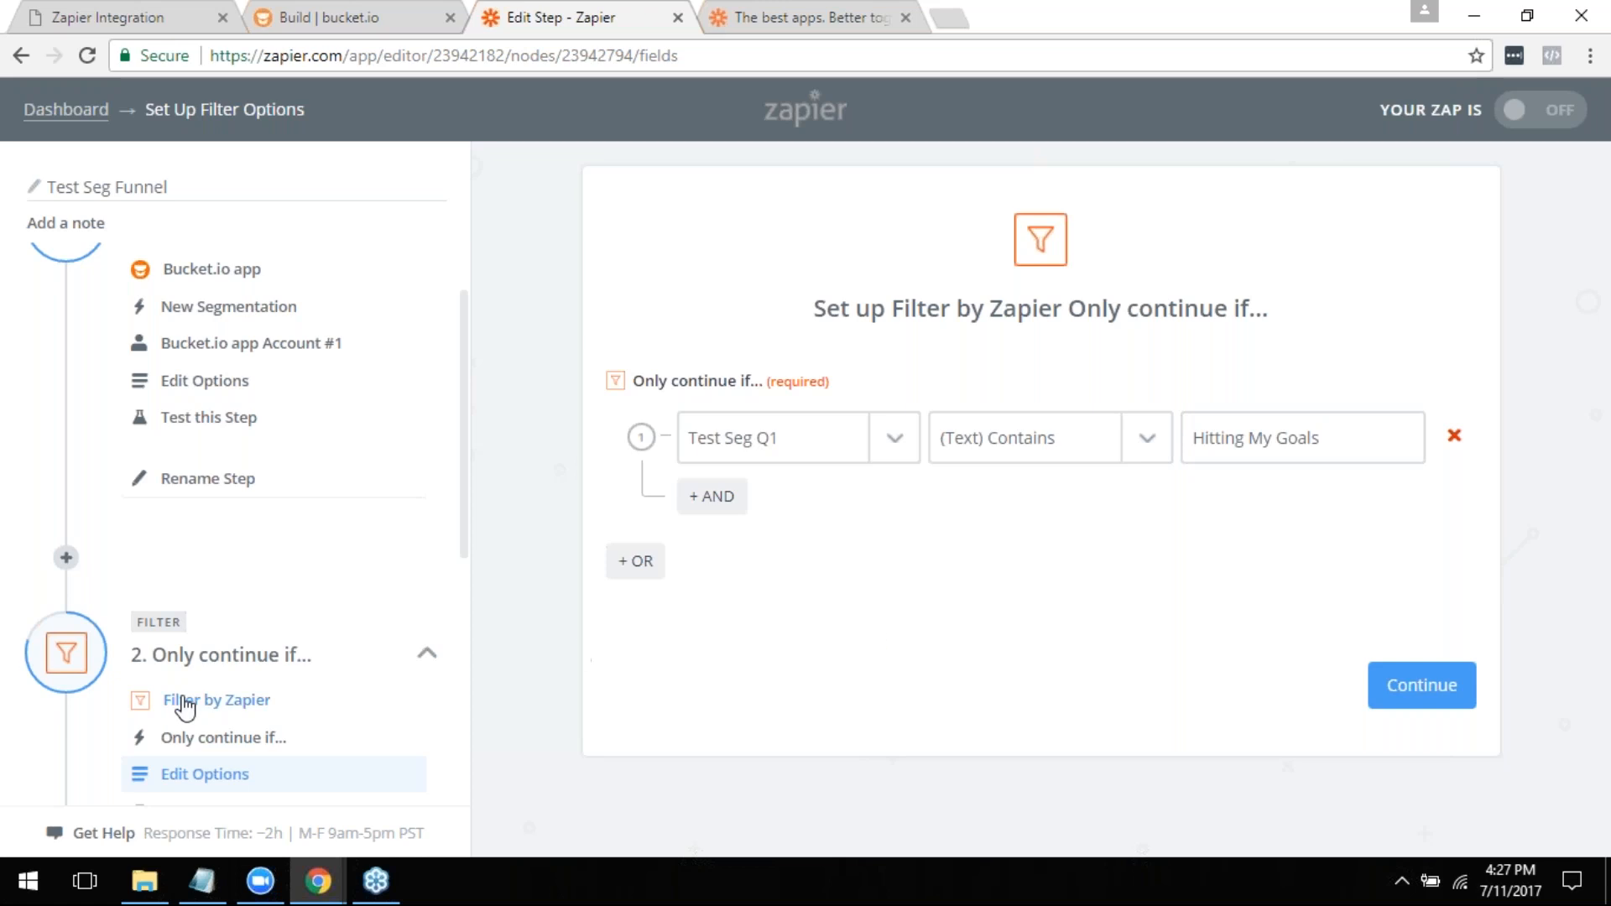
# - Open the Create/Update Contact action's template and review its list, email, name and tags fields against the Zap's trigger and filter steps
pyautogui.scroll(-5, 216, 683)
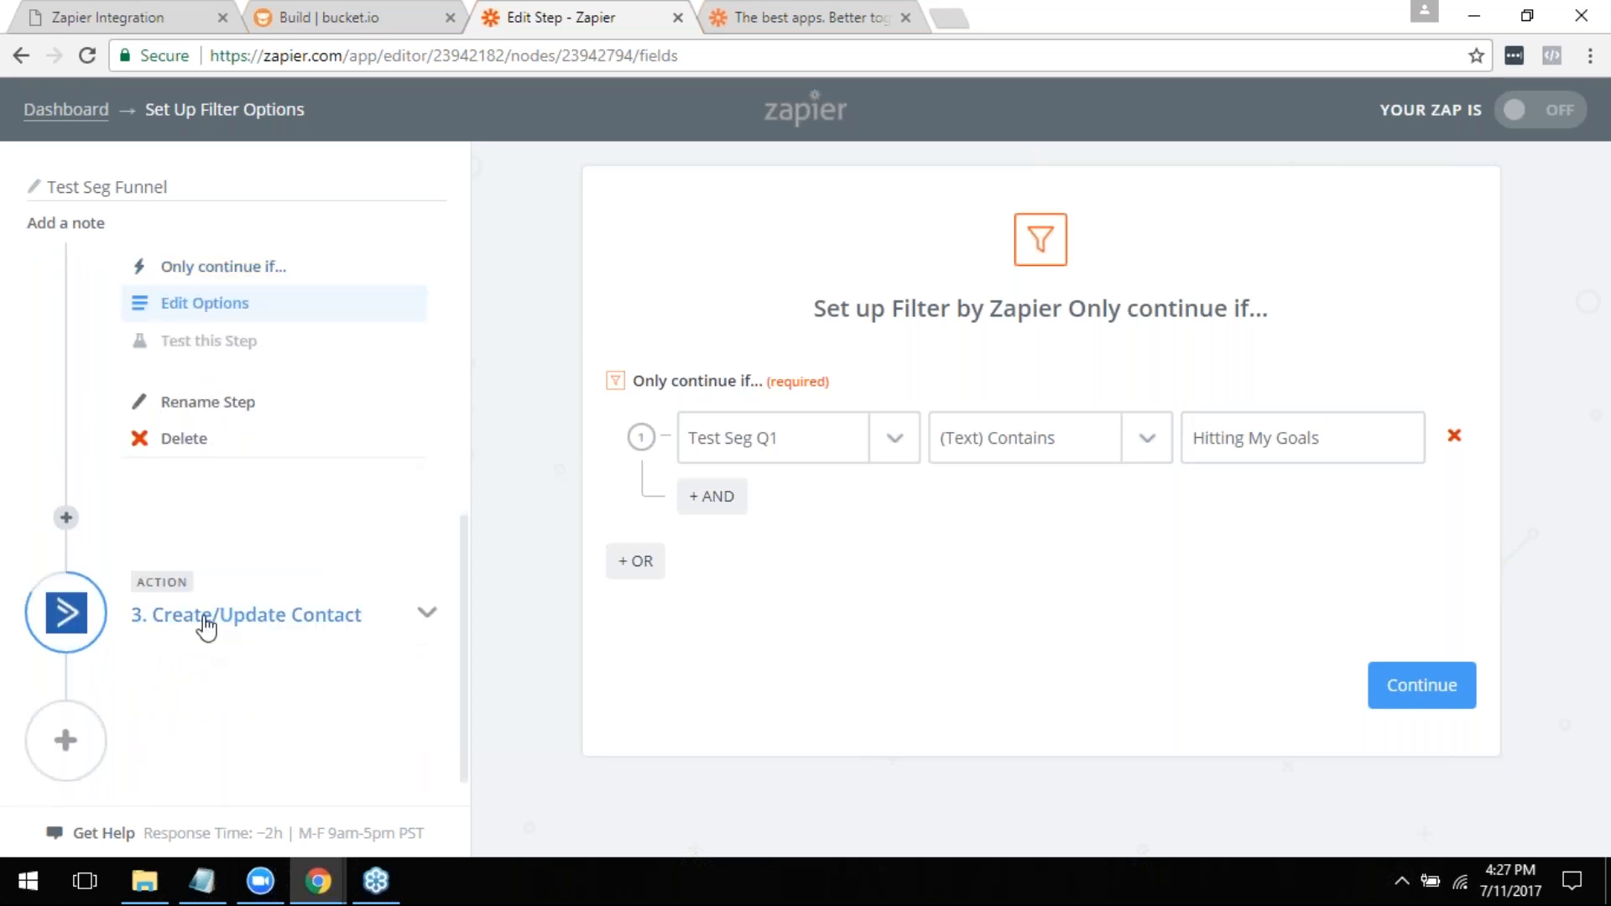
pyautogui.click(261, 621)
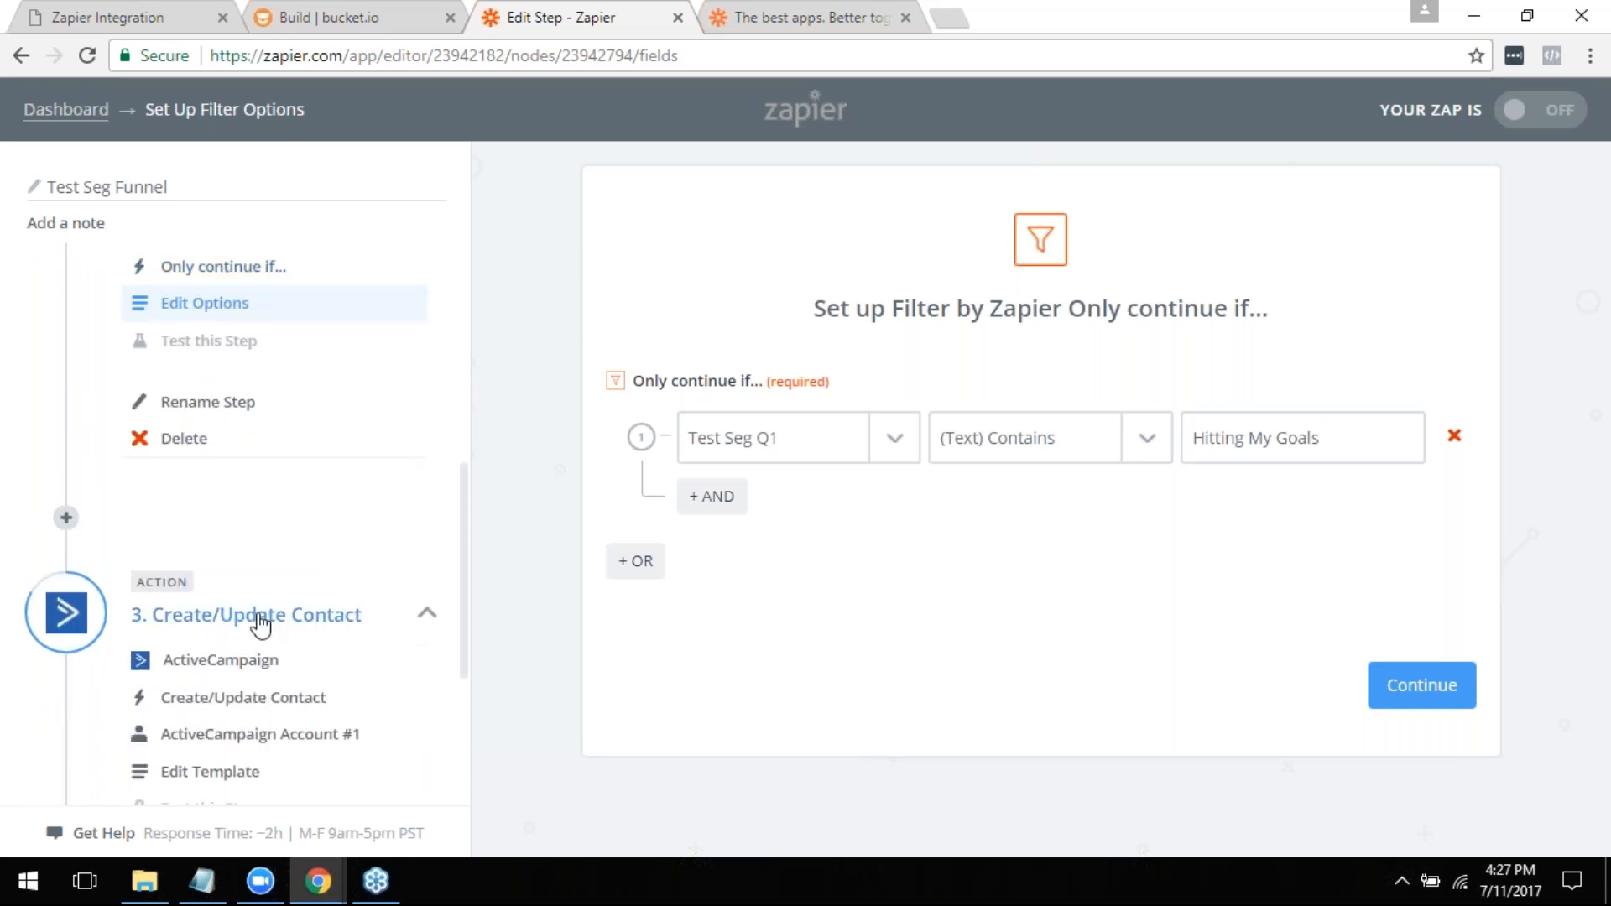
pyautogui.click(221, 776)
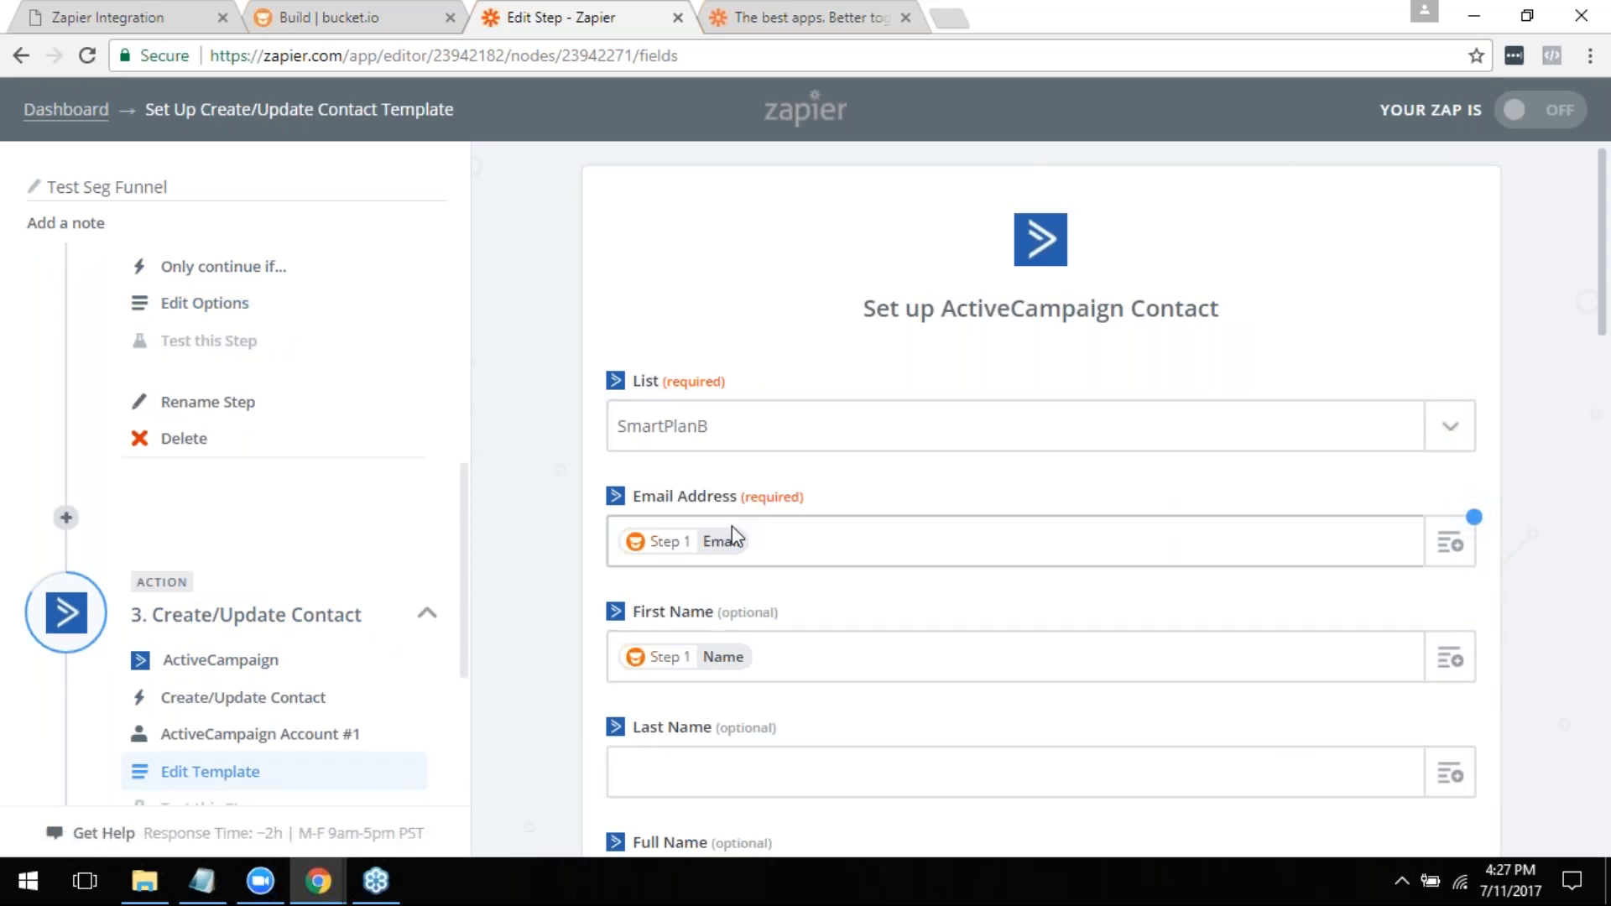
pyautogui.scroll(4, 352, 680)
pyautogui.scroll(-4, 353, 680)
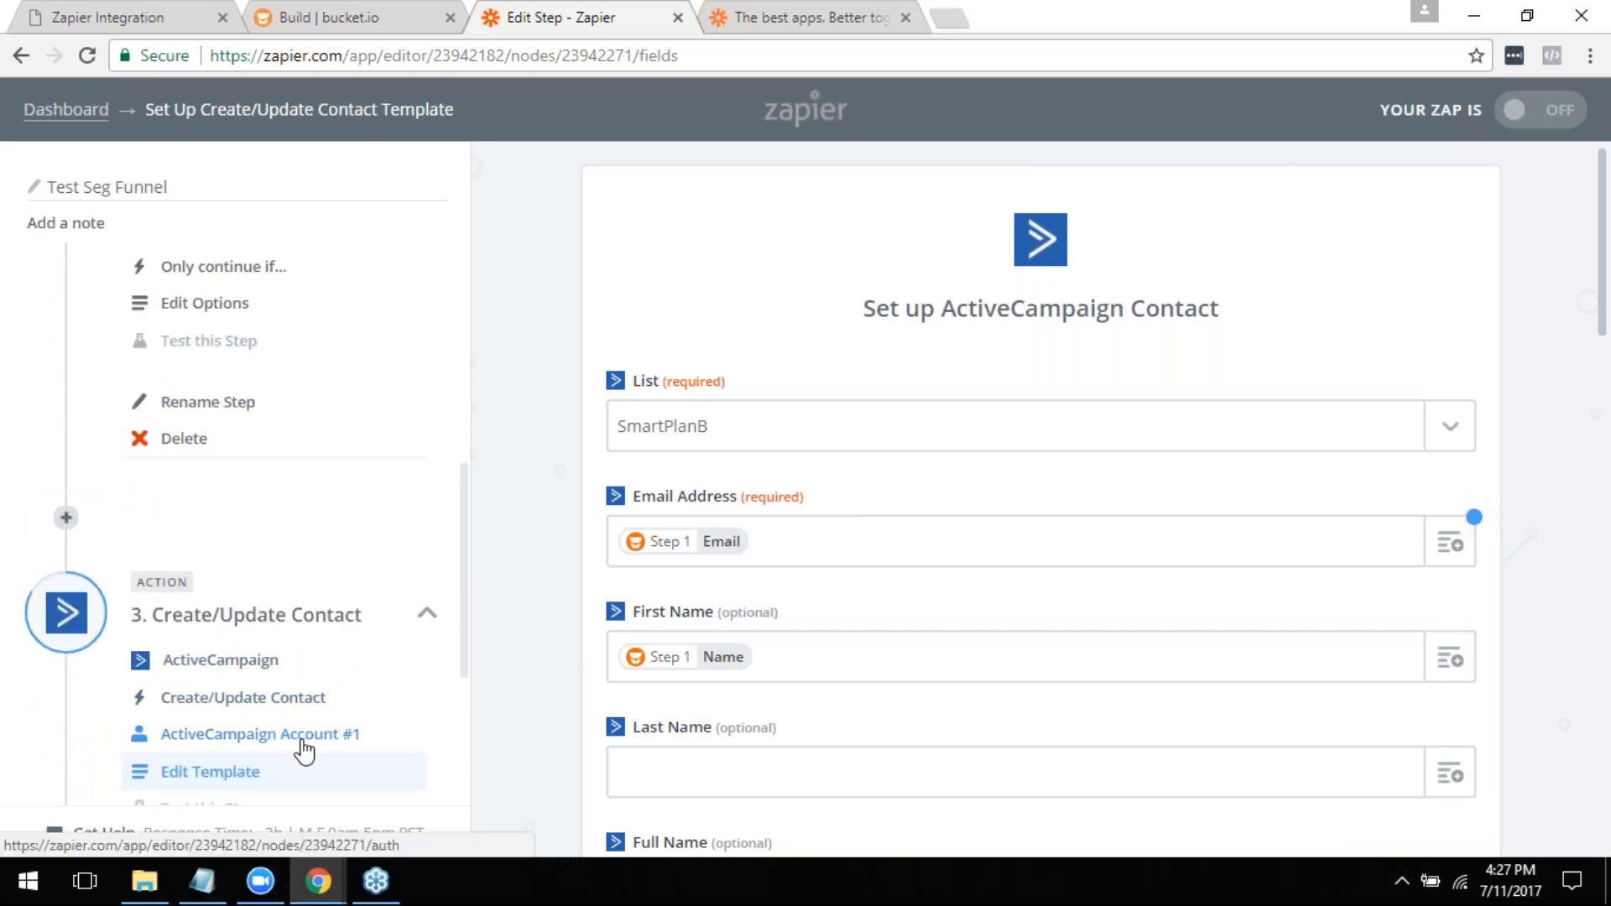
pyautogui.scroll(-3, 889, 545)
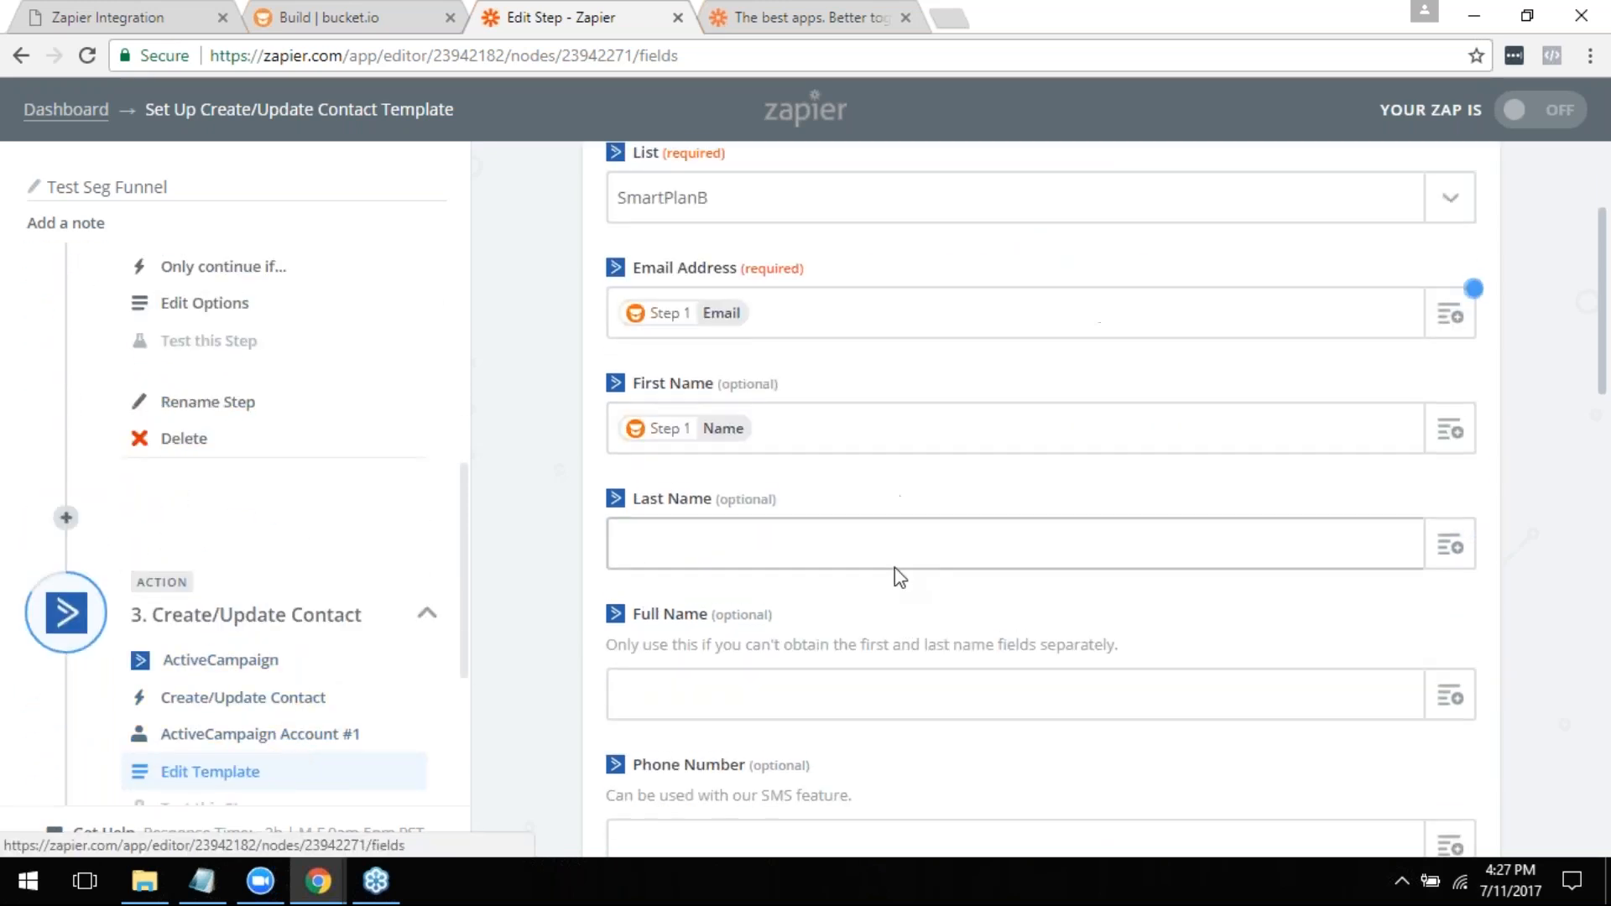
pyautogui.scroll(2, 907, 607)
pyautogui.scroll(1, 907, 617)
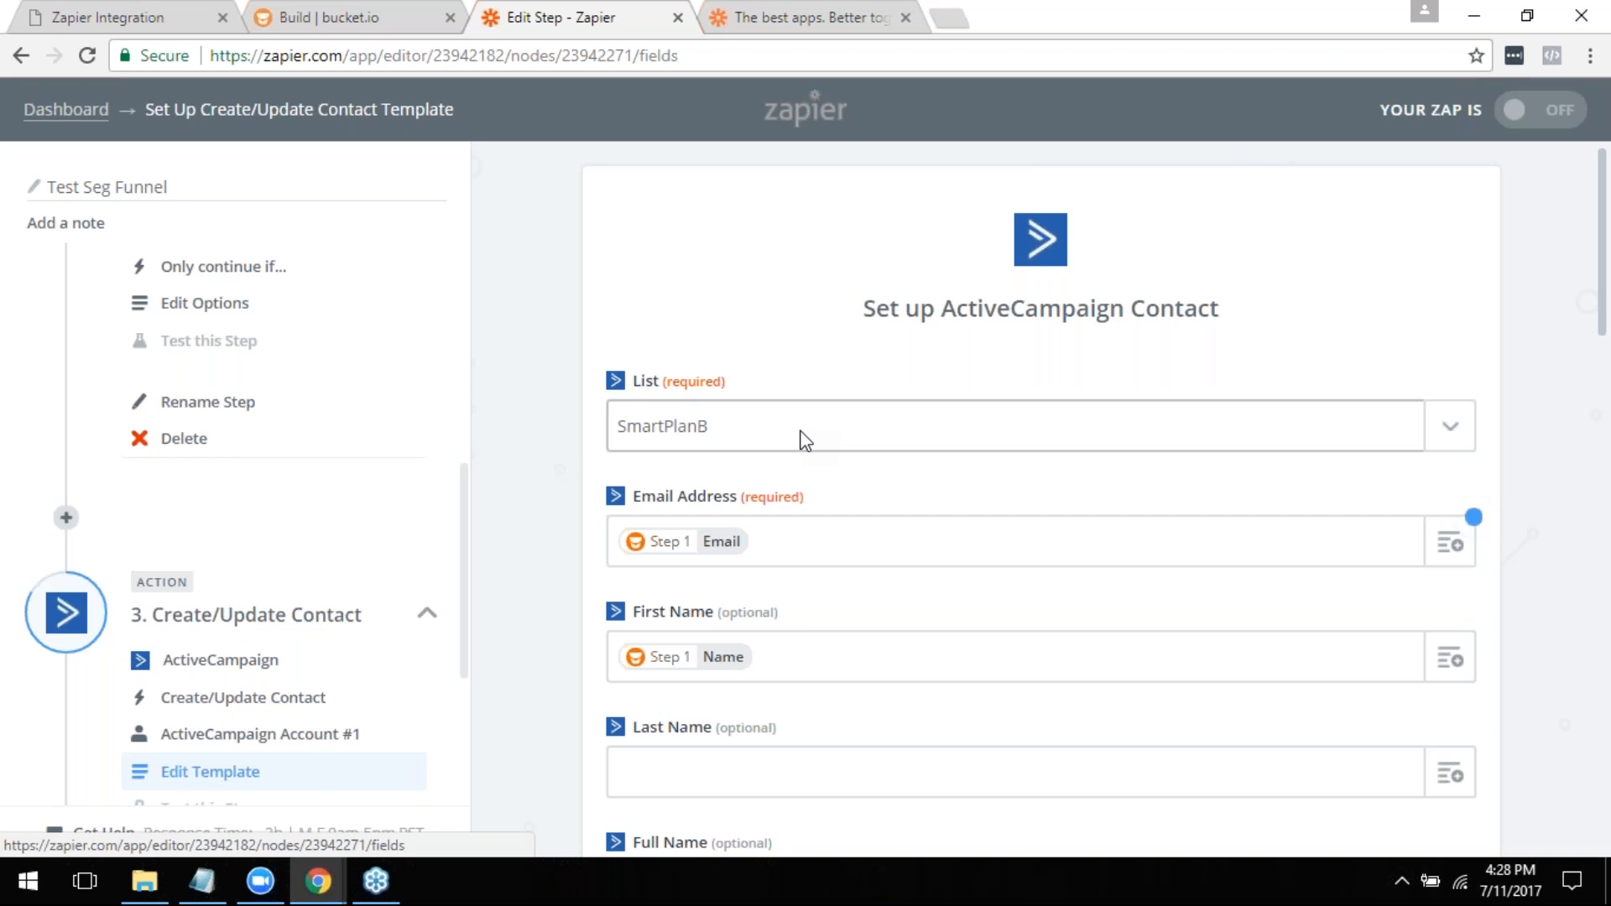
pyautogui.scroll(1, 403, 520)
pyautogui.scroll(6, 402, 520)
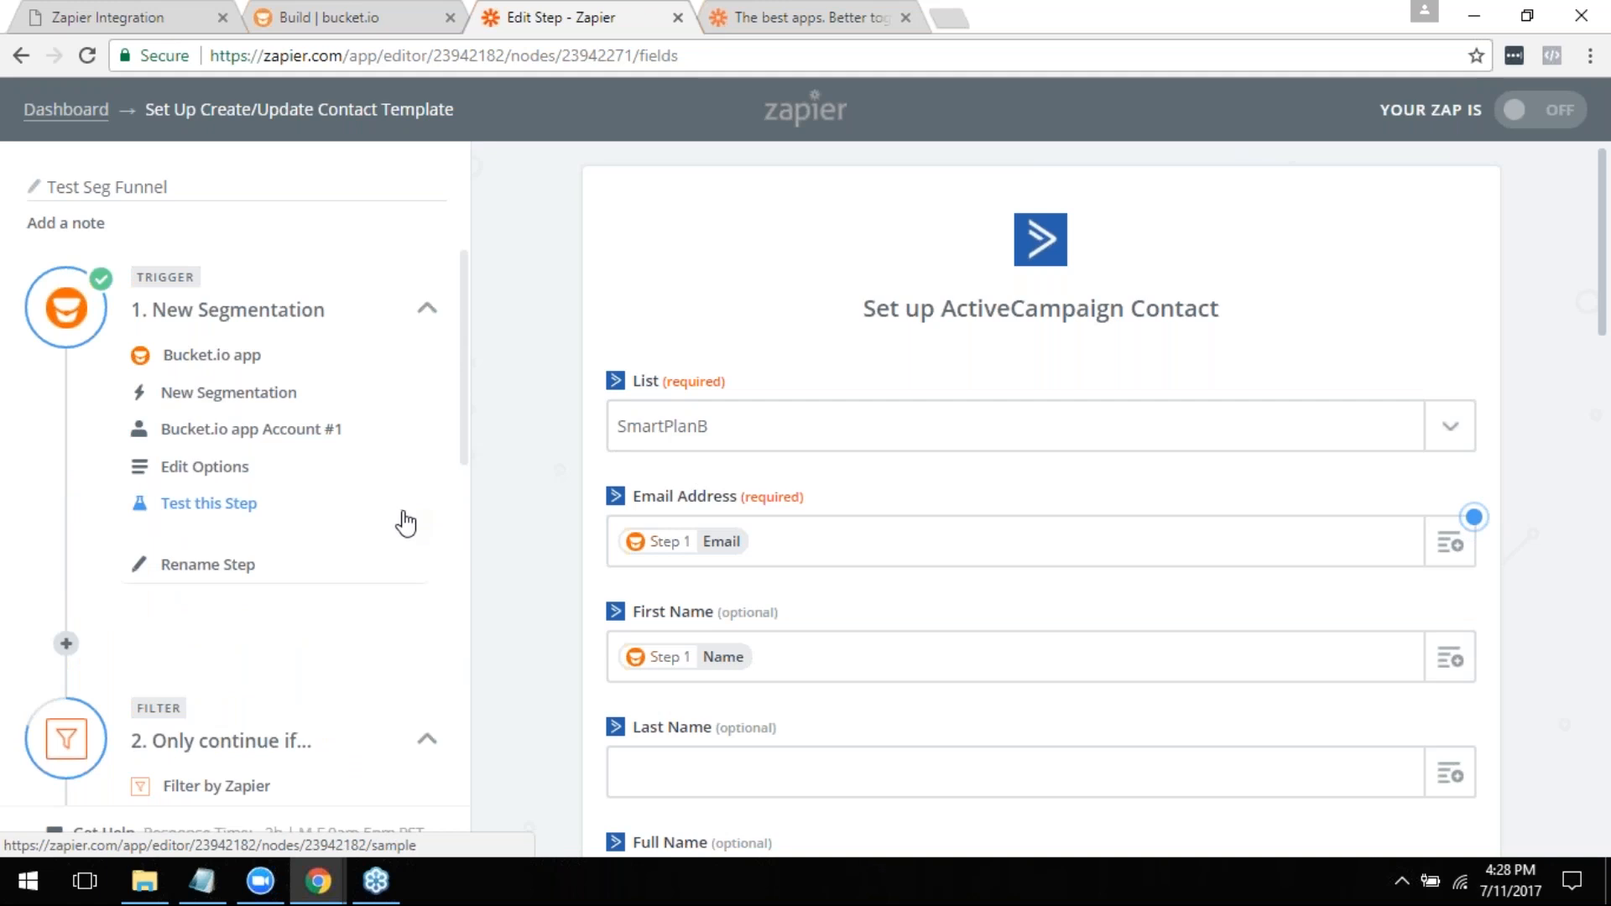
pyautogui.scroll(-7, 503, 520)
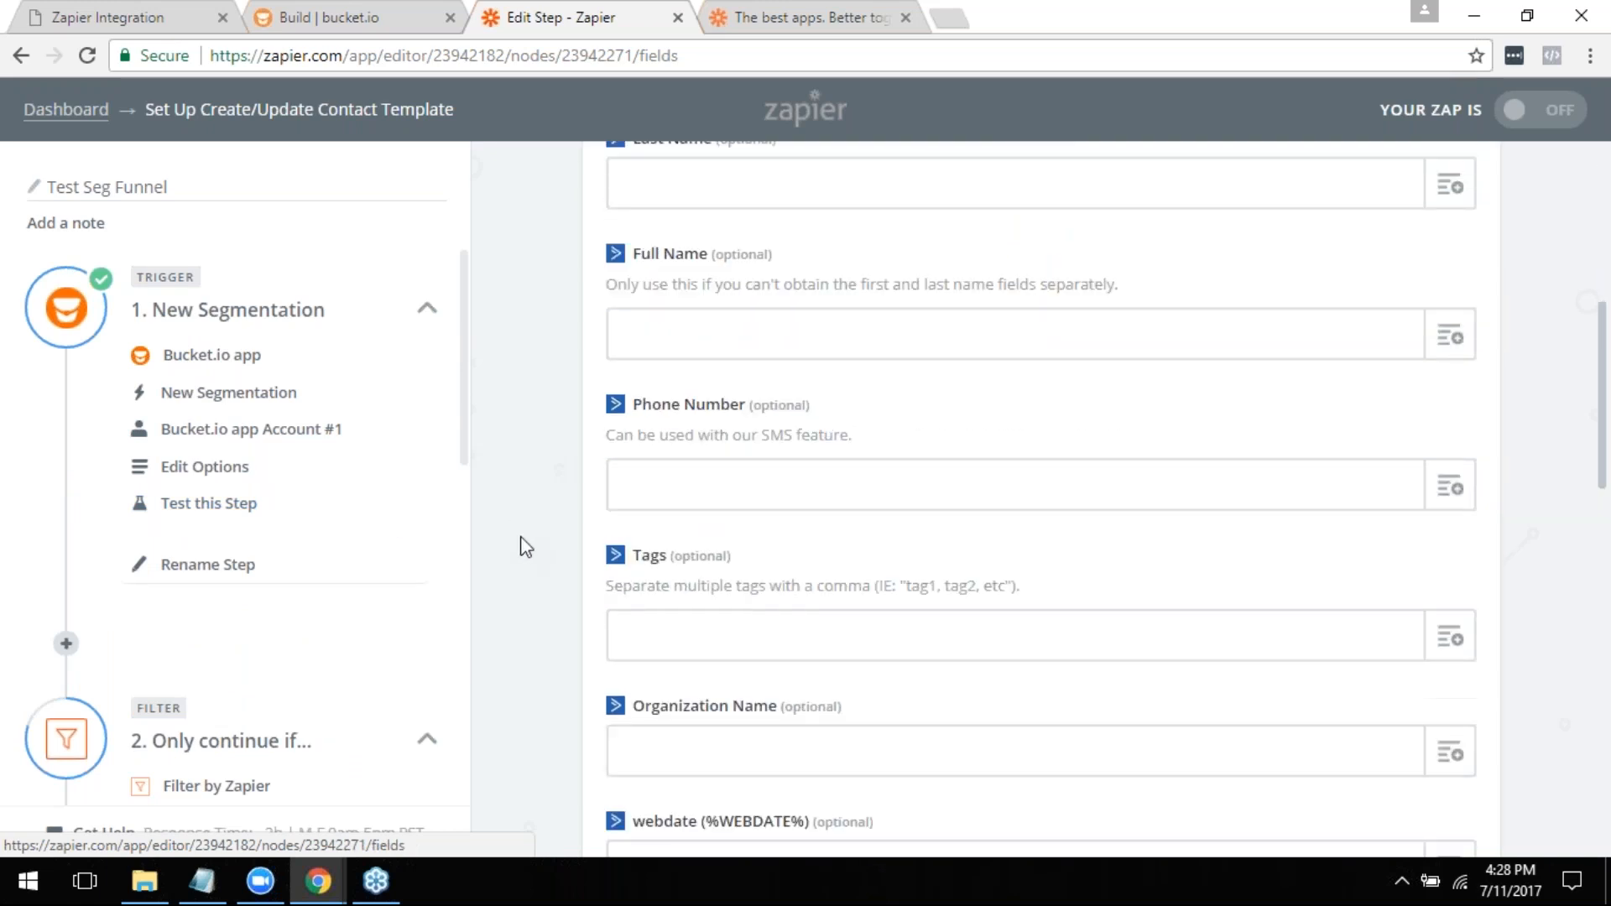
# - Review the ActiveCampaign contact template's fields, from the list, email and first name mappings down to Main Segmentation
pyautogui.scroll(6, 526, 547)
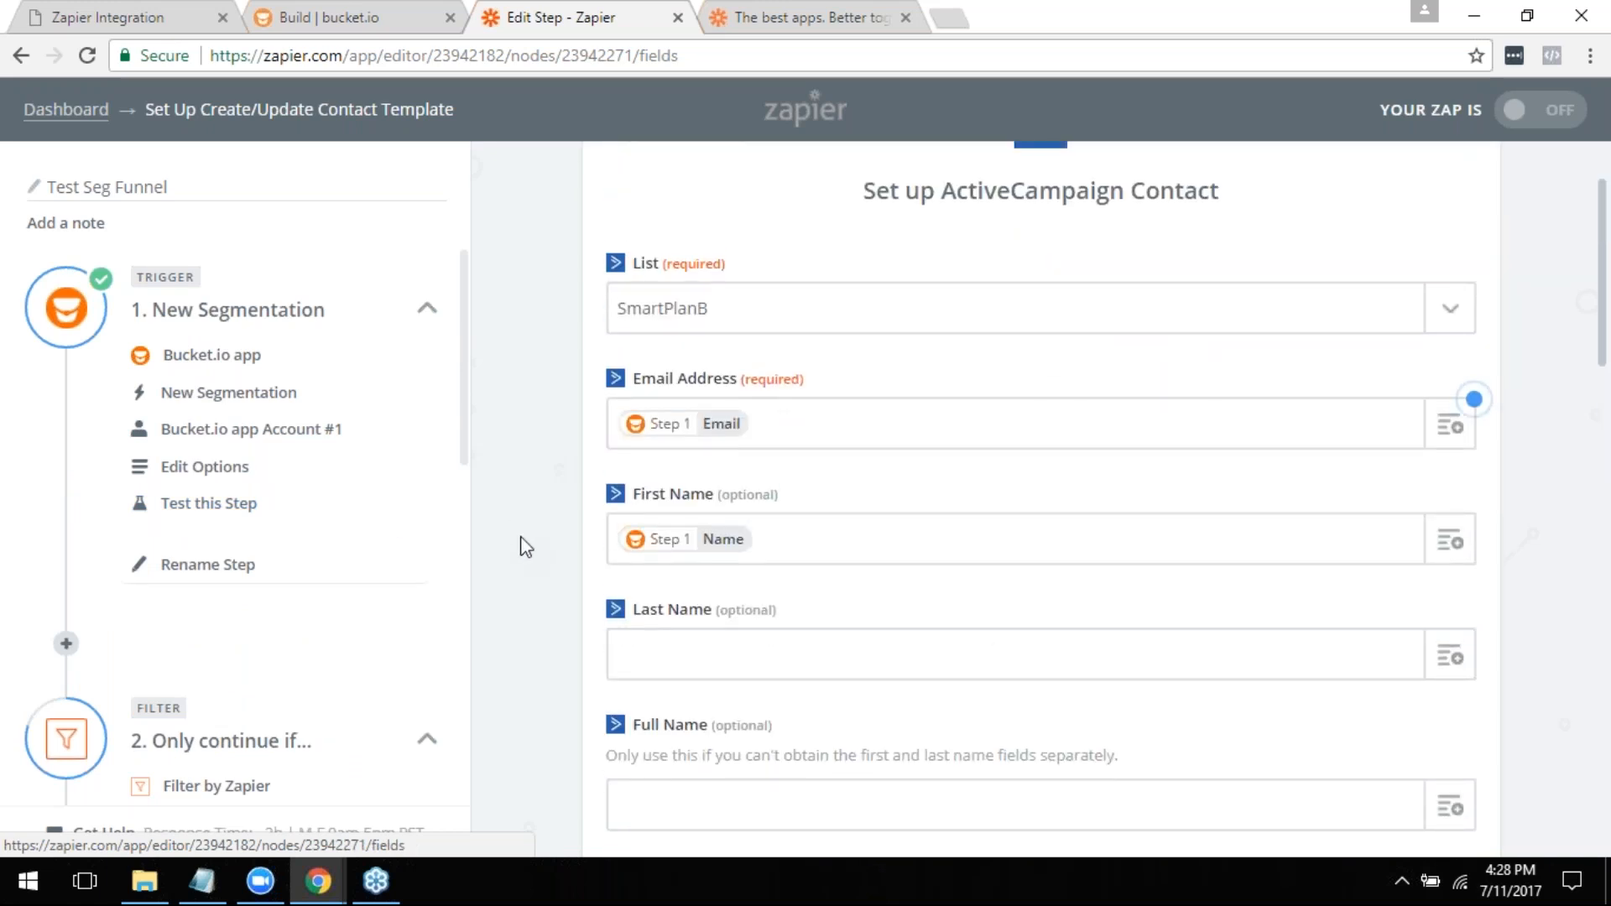
pyautogui.scroll(2, 525, 547)
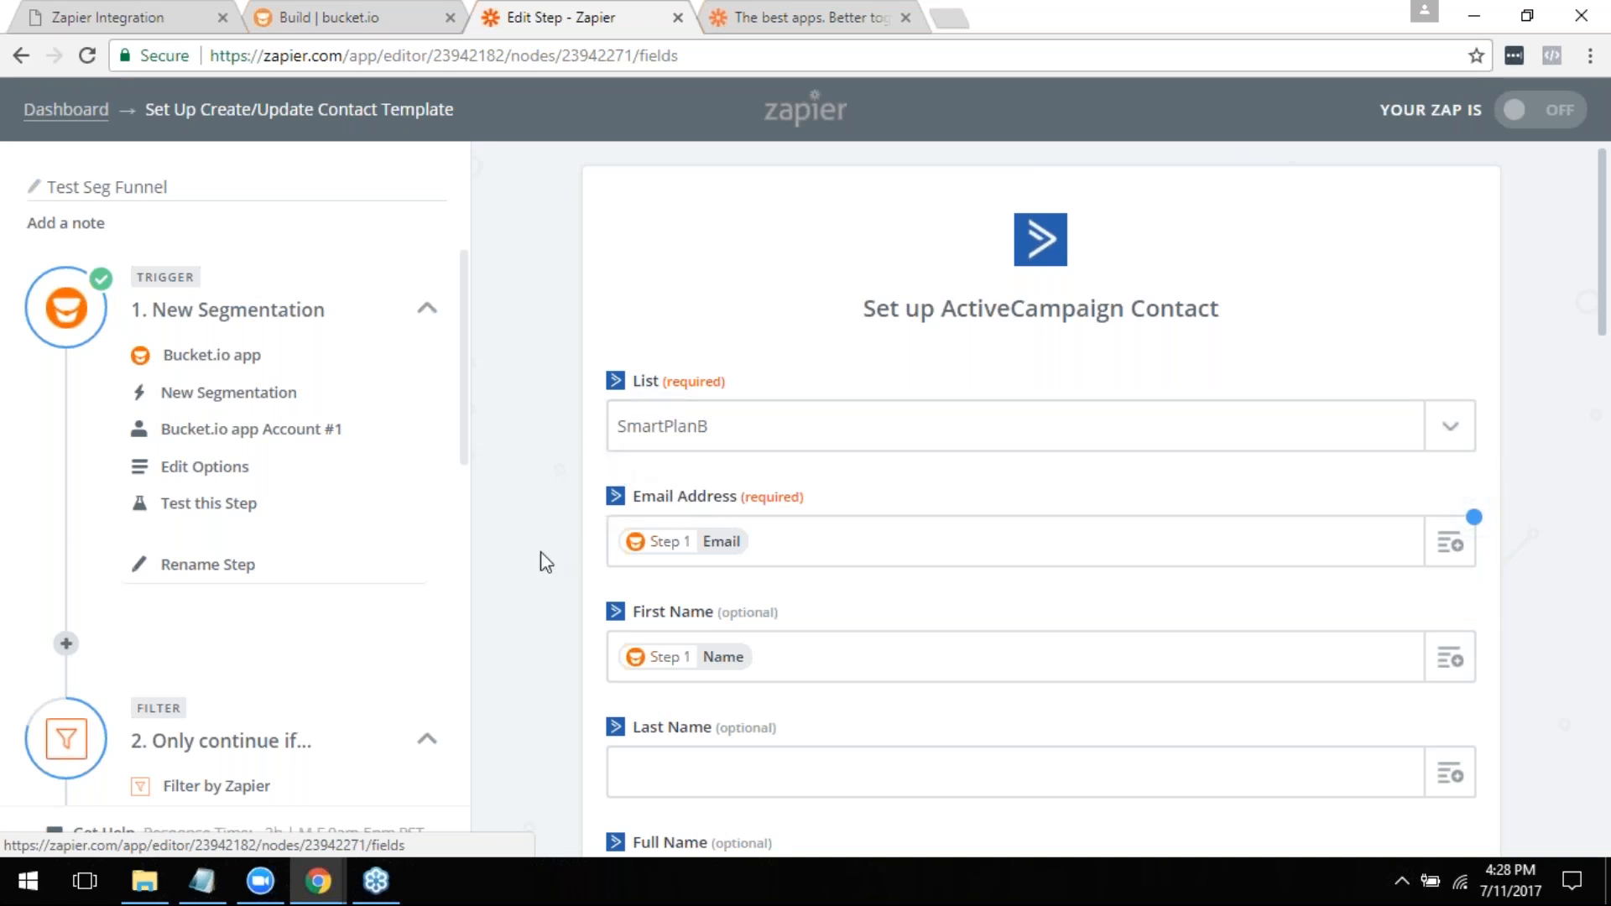
pyautogui.scroll(-3, 540, 557)
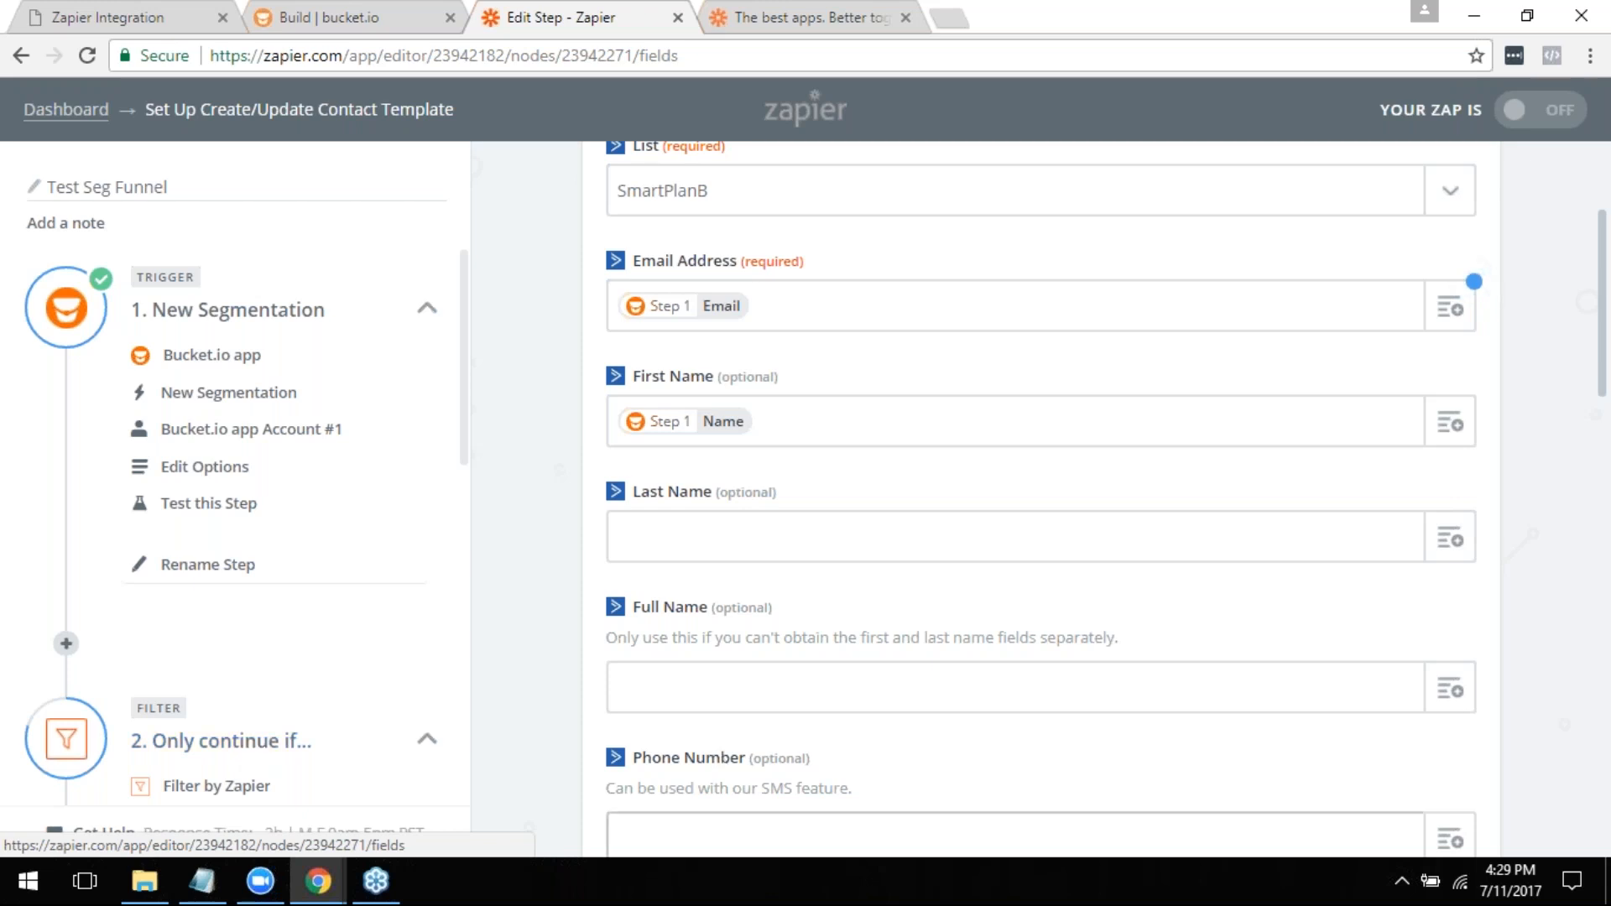
pyautogui.scroll(-8, 1284, 345)
pyautogui.scroll(-10, 1136, 458)
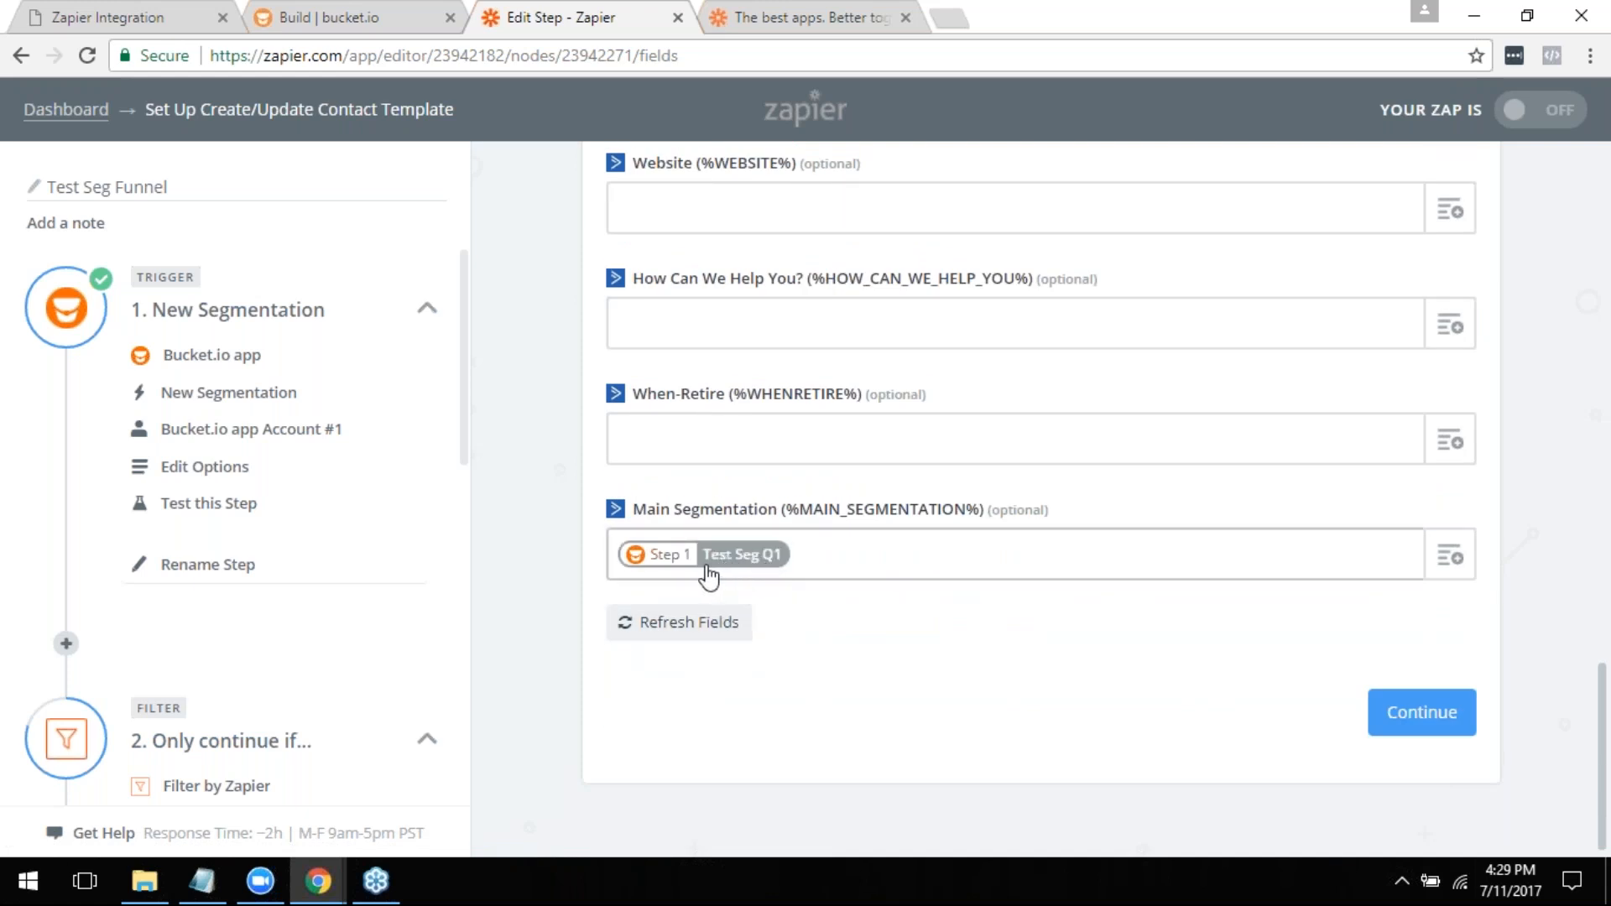
pyautogui.scroll(5, 843, 579)
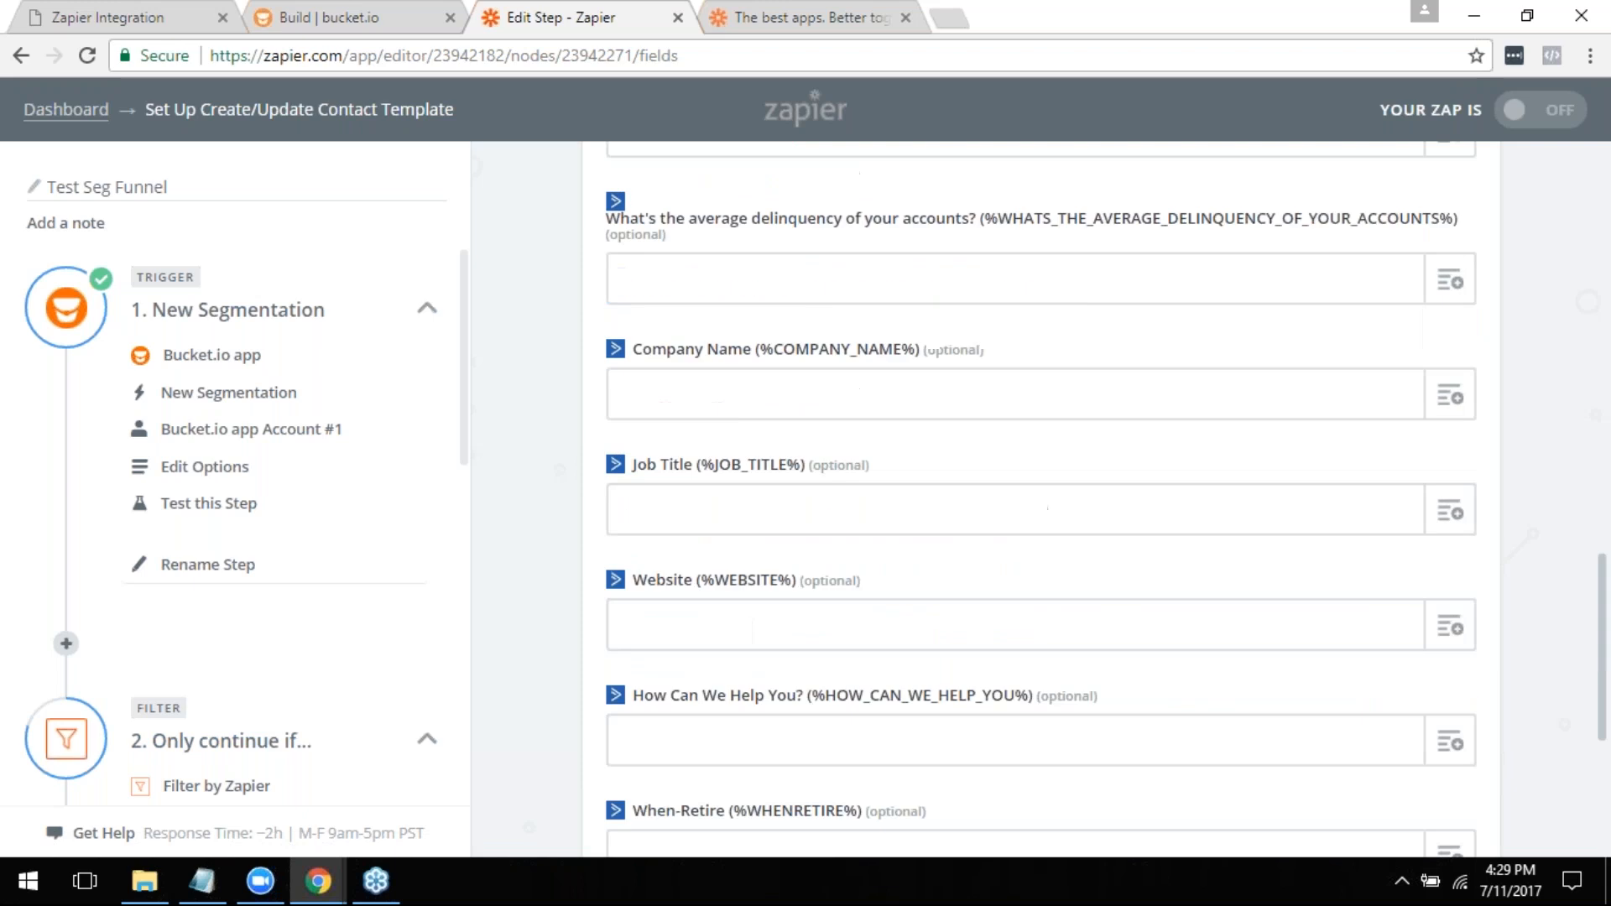
pyautogui.scroll(-6, 847, 555)
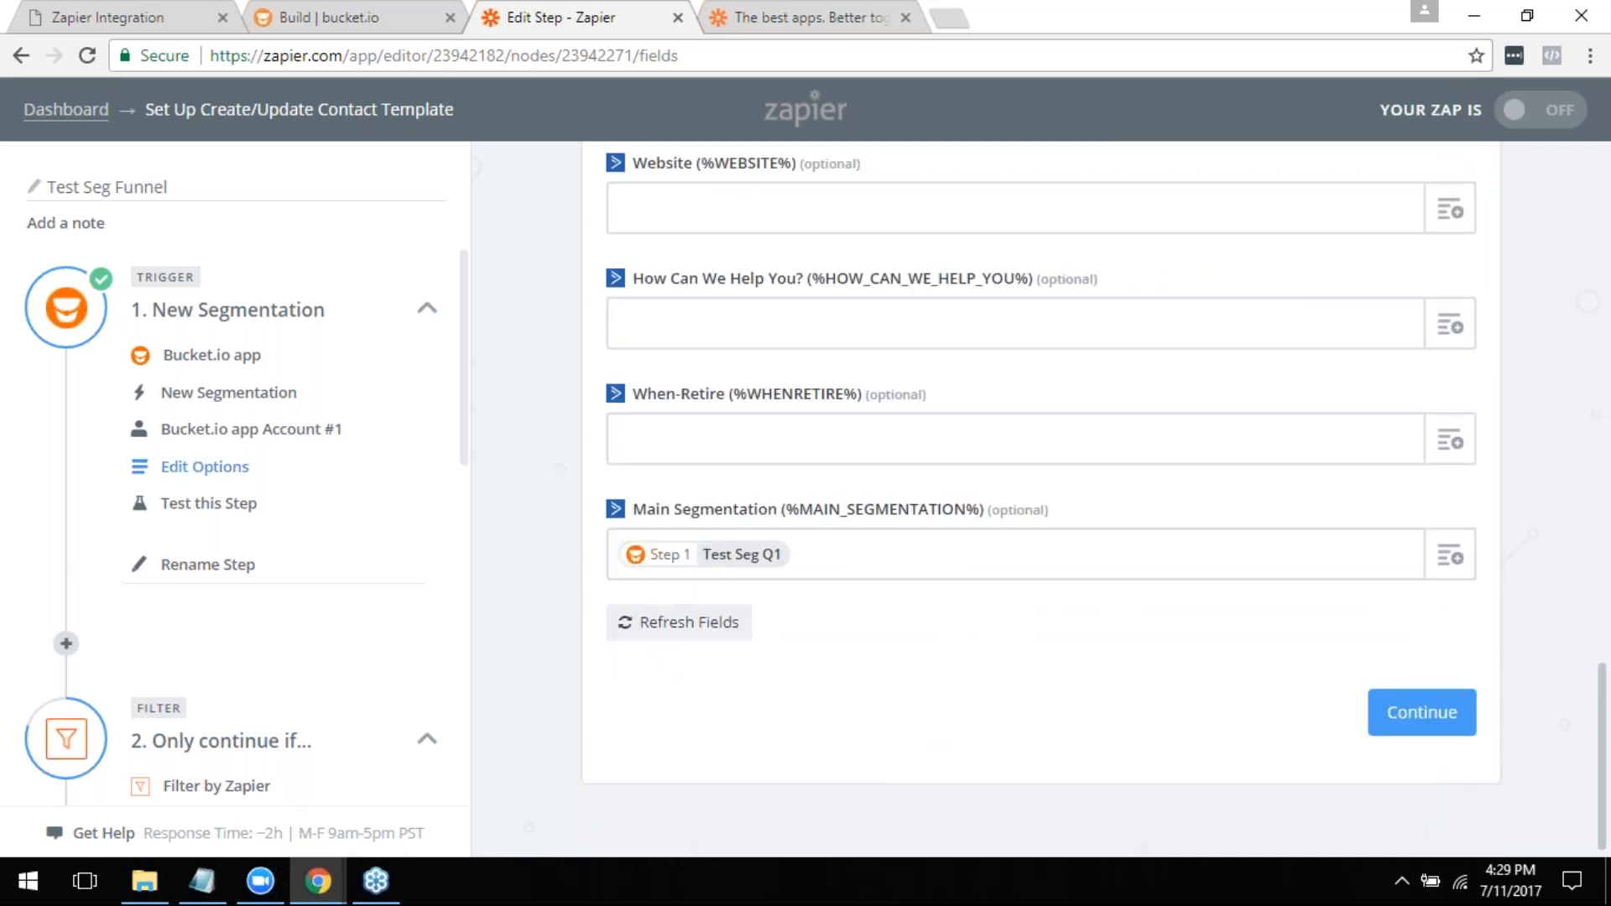
pyautogui.scroll(-5, 201, 467)
pyautogui.scroll(3, 176, 695)
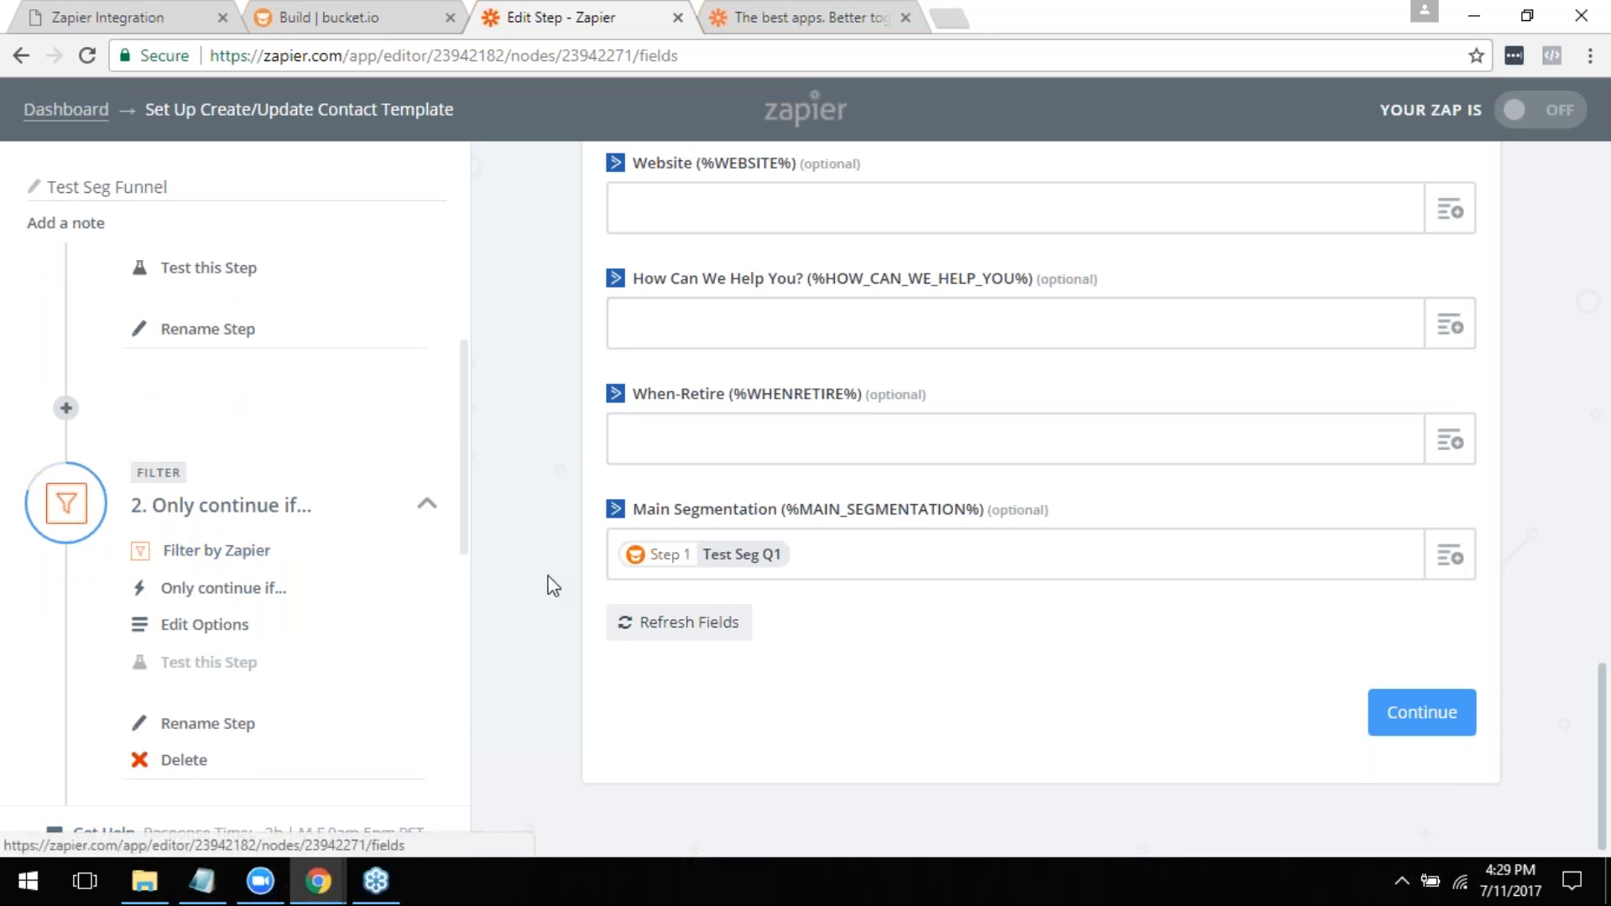
# - Review the Zap's filter and Create/Update Contact steps alongside the contact template's mapped and optional fields
pyautogui.scroll(-3, 406, 604)
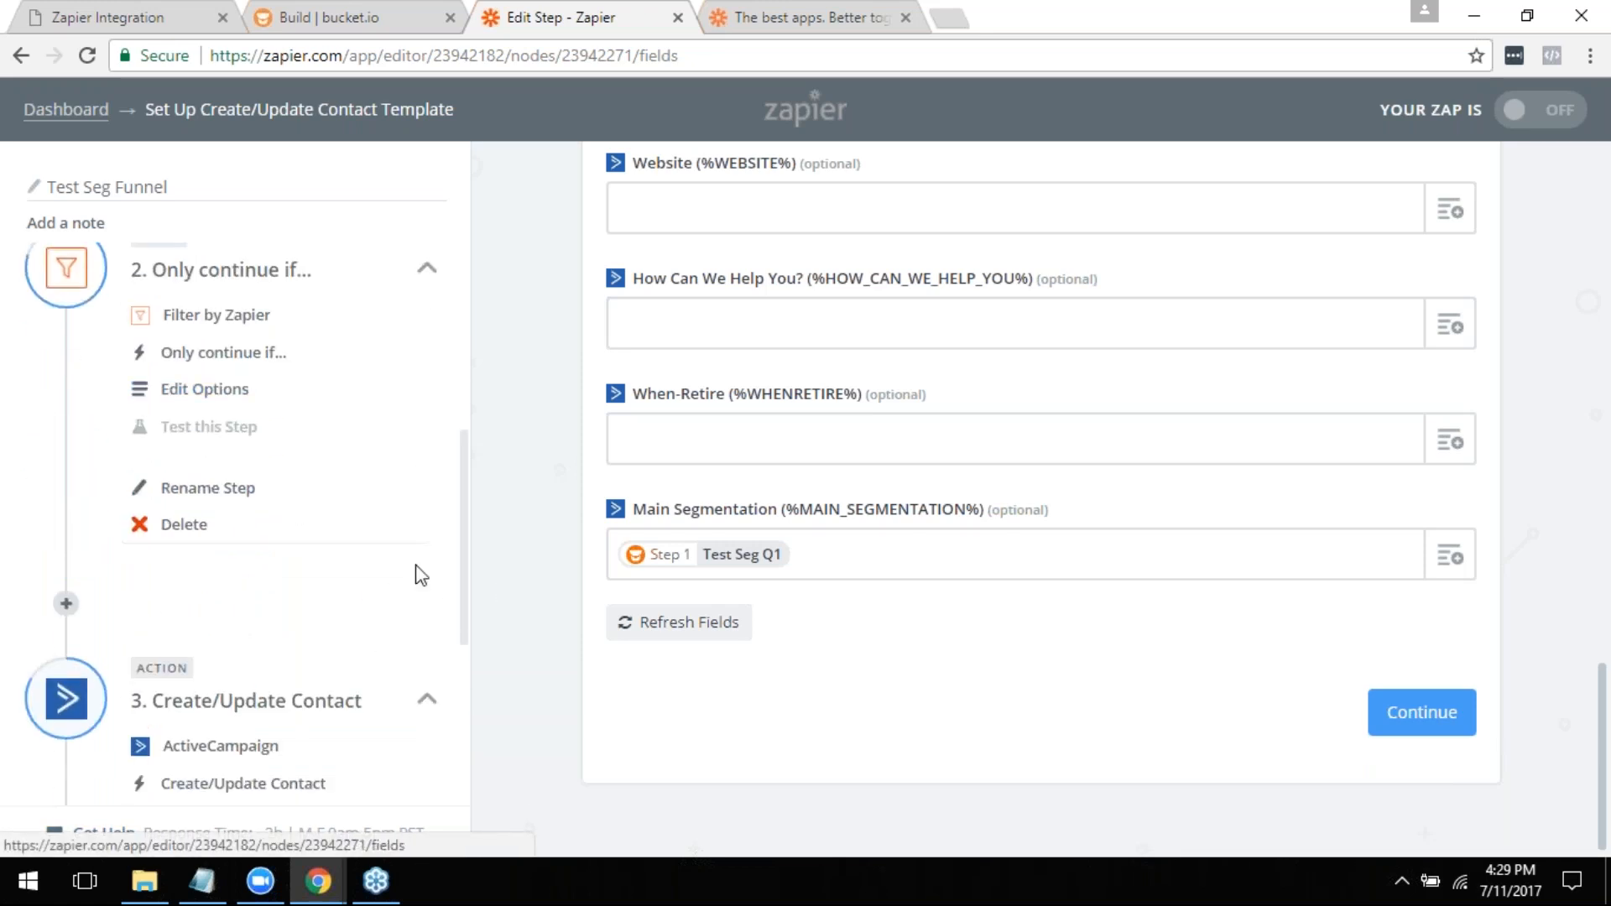
pyautogui.scroll(3, 415, 580)
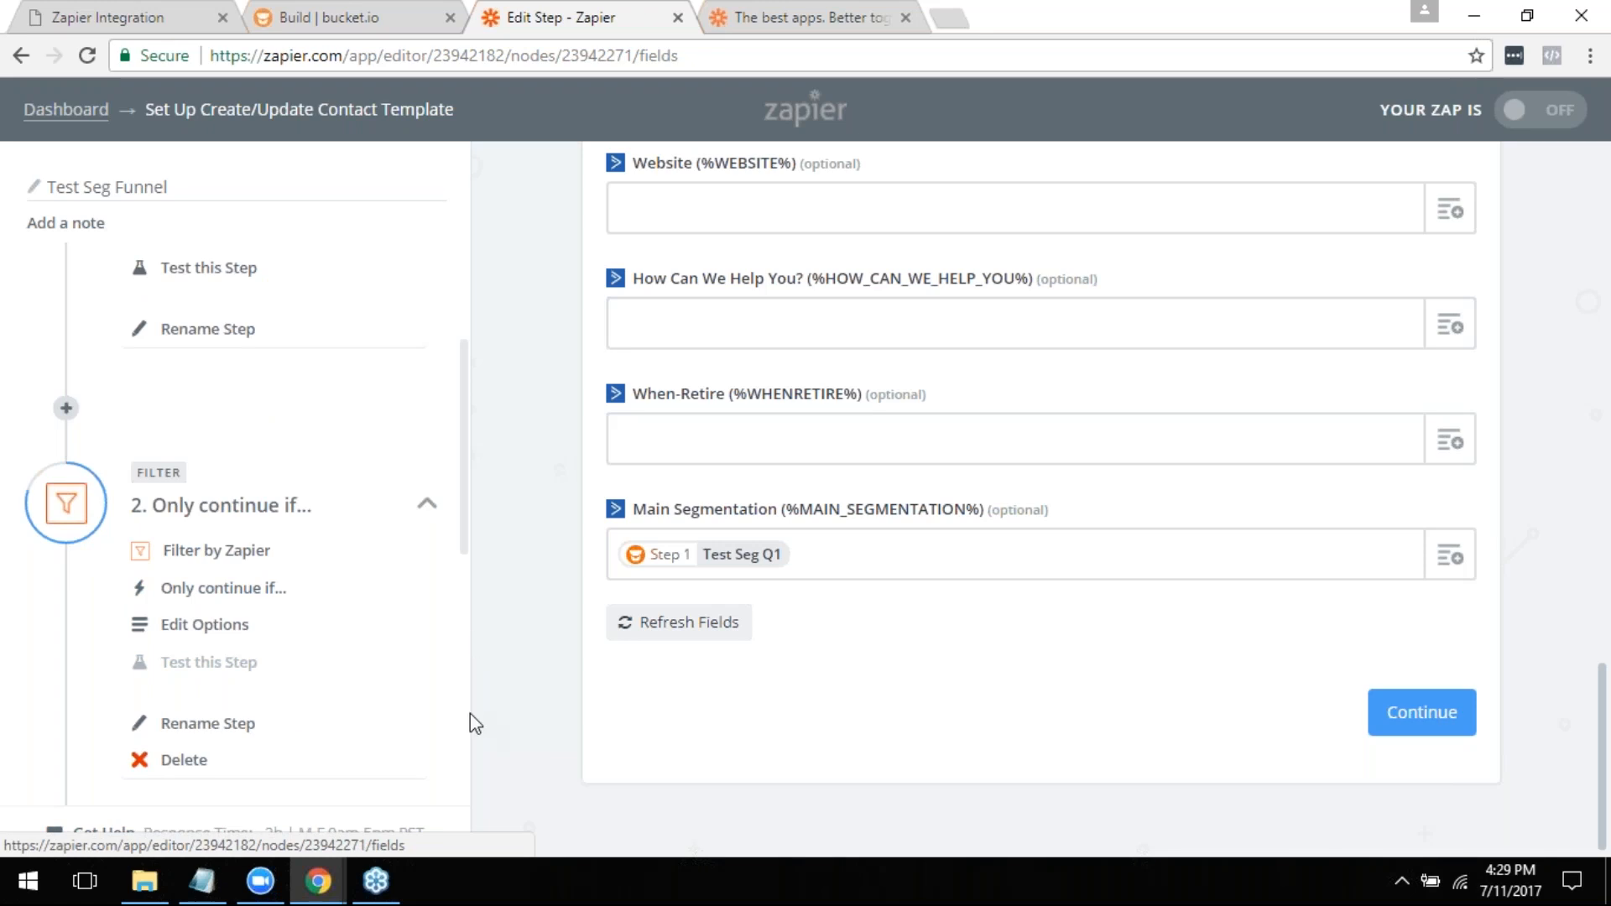
pyautogui.scroll(10, 807, 470)
pyautogui.scroll(5, 804, 506)
pyautogui.scroll(-8, 803, 554)
pyautogui.scroll(9, 795, 618)
pyautogui.scroll(6, 787, 614)
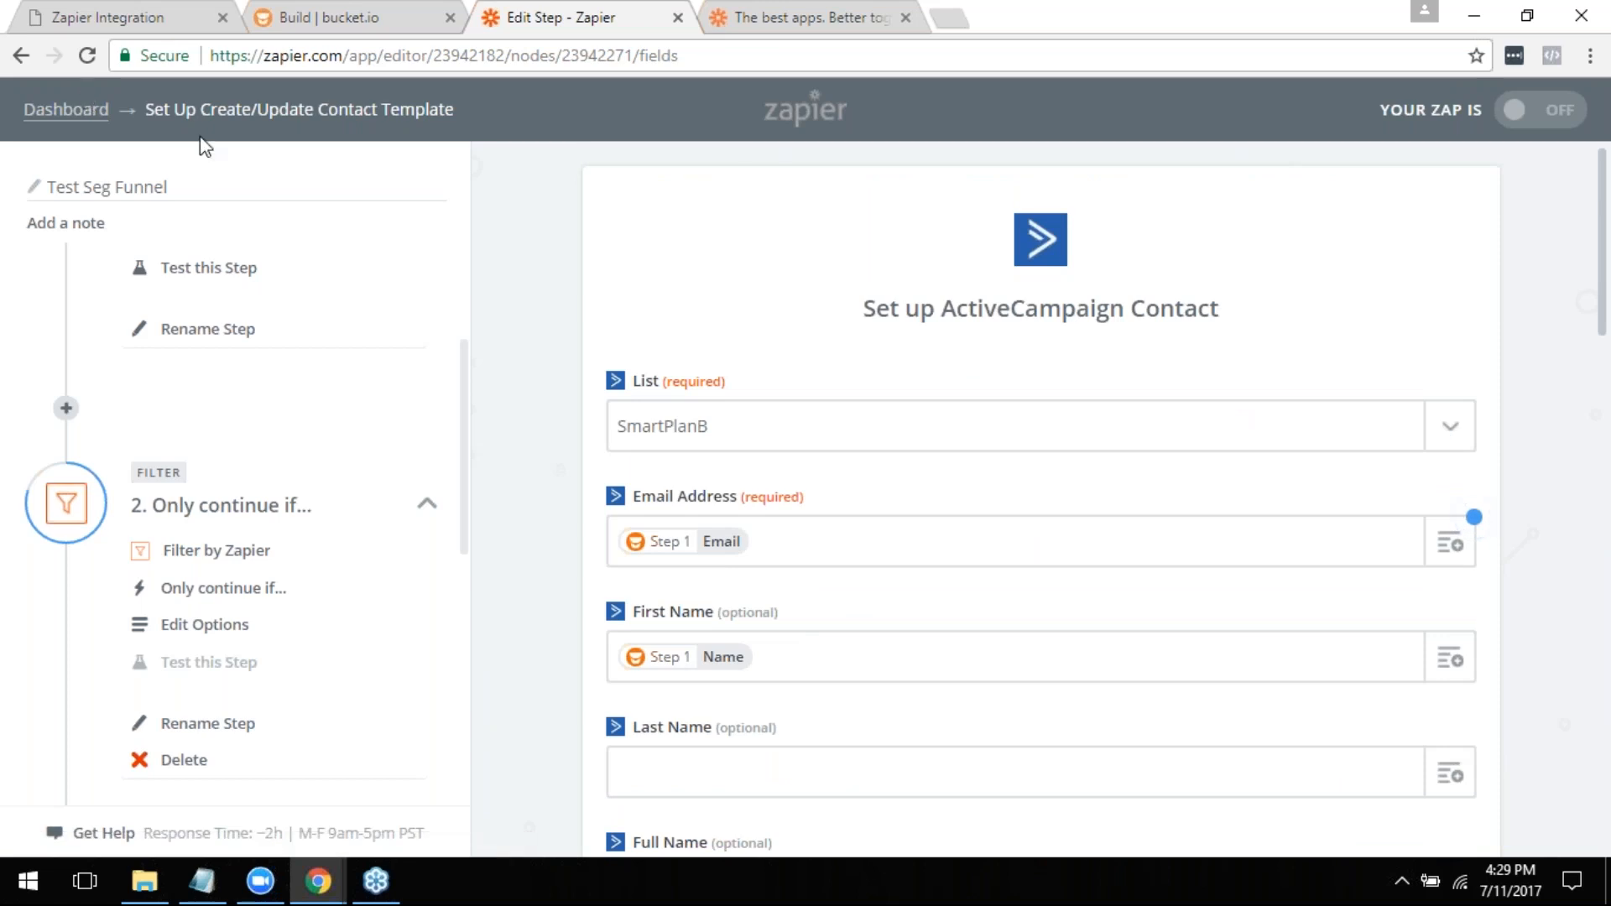
pyautogui.scroll(-10, 672, 420)
pyautogui.scroll(-5, 848, 466)
pyautogui.scroll(-3, 897, 518)
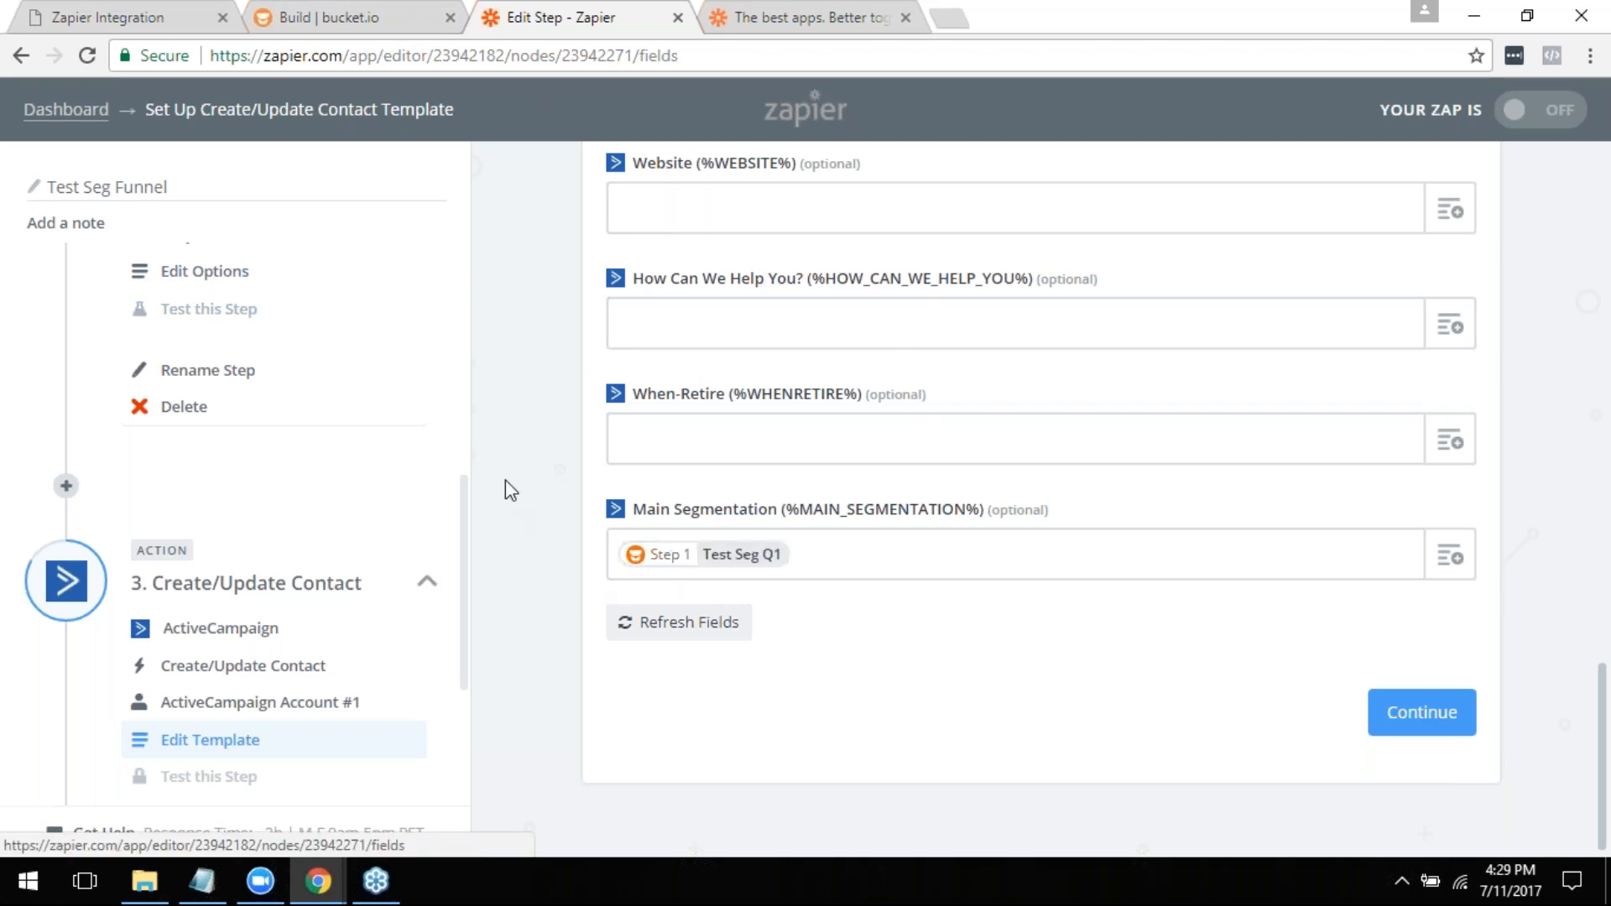
pyautogui.scroll(8, 507, 493)
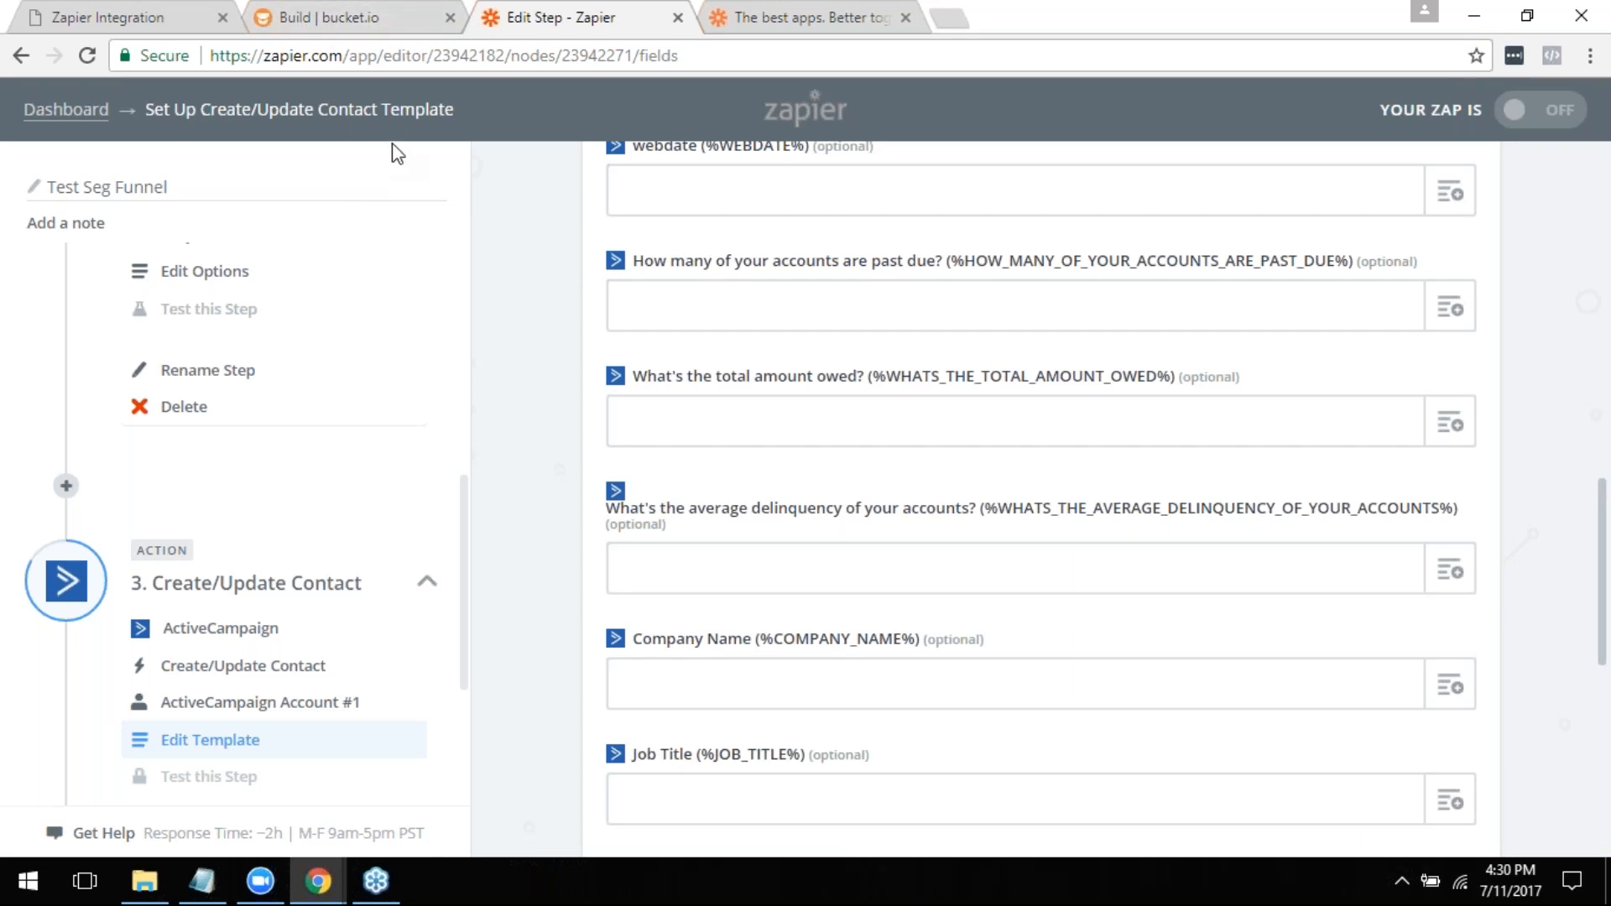
# - Check Q1's Zapier tag and answer options in bucket.io, and return to the contact template in Zapier
pyautogui.click(325, 11)
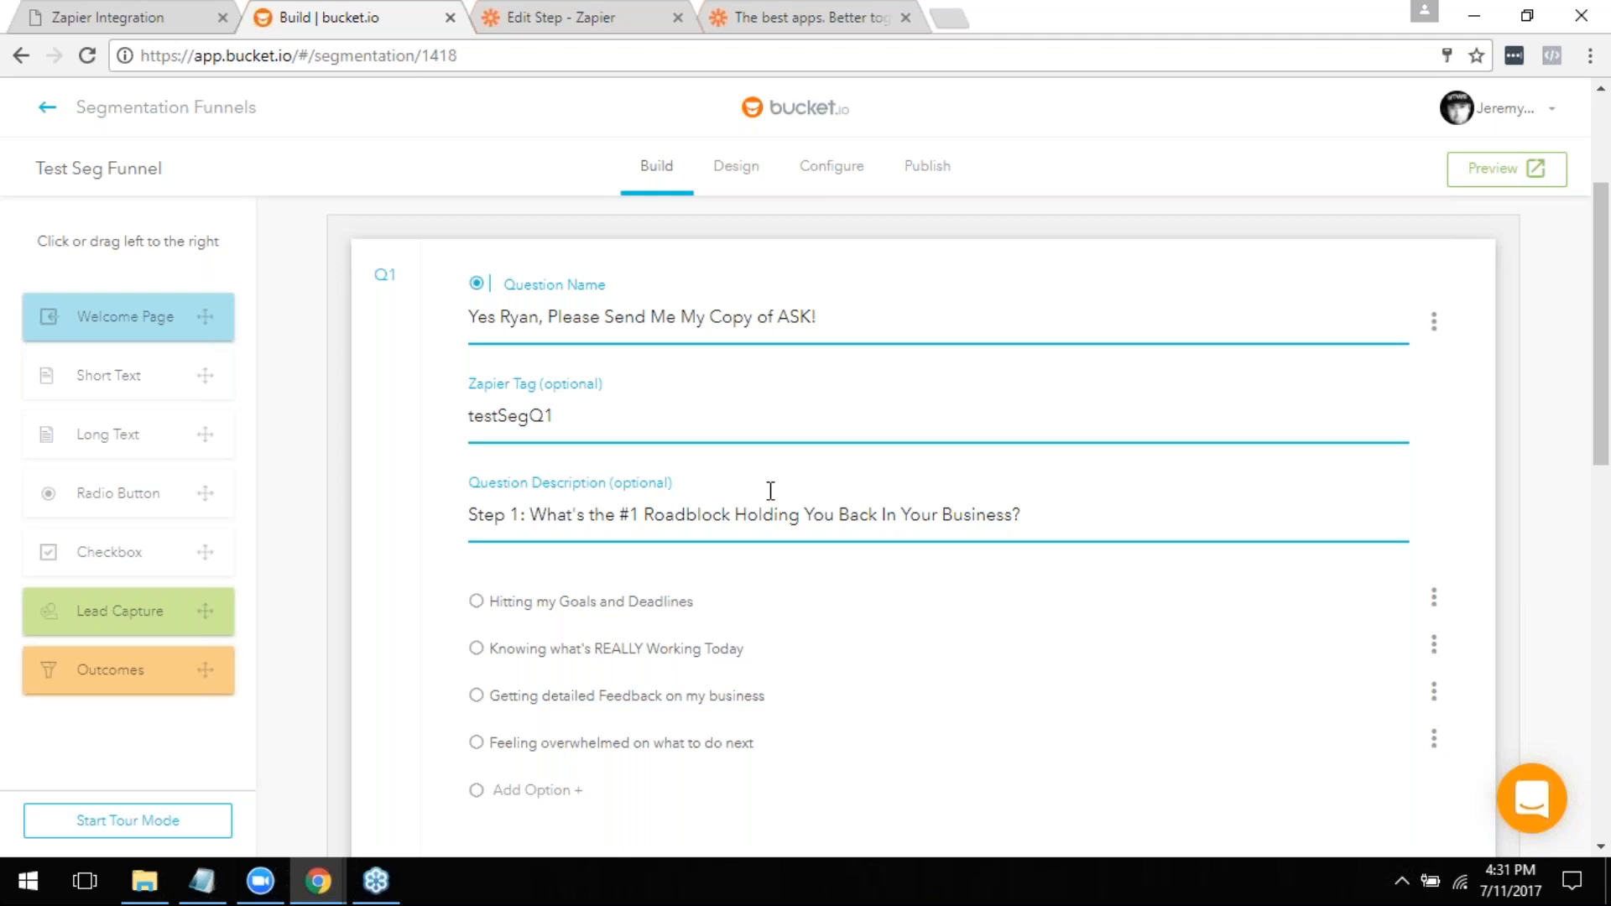
pyautogui.click(612, 10)
pyautogui.scroll(15, 573, 391)
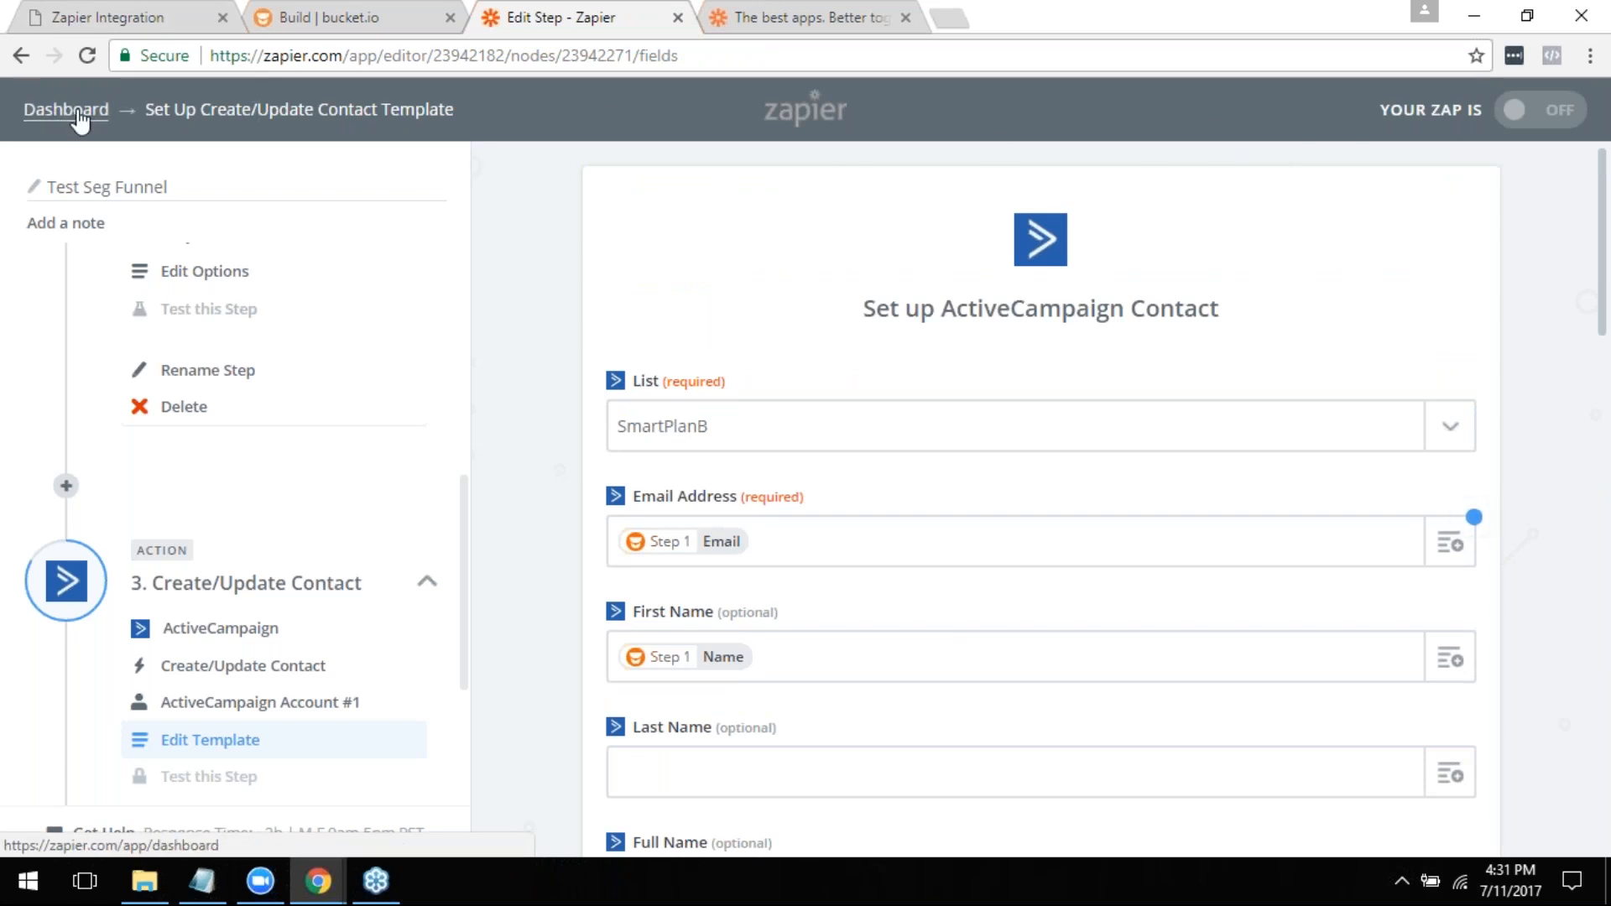
# - Delete the Create/Update Contact action and the Only continue if filter, leaving only the New Segmentation trigger in the Zap
pyautogui.scroll(5, 275, 403)
pyautogui.scroll(-8, 282, 420)
pyautogui.scroll(3, 283, 437)
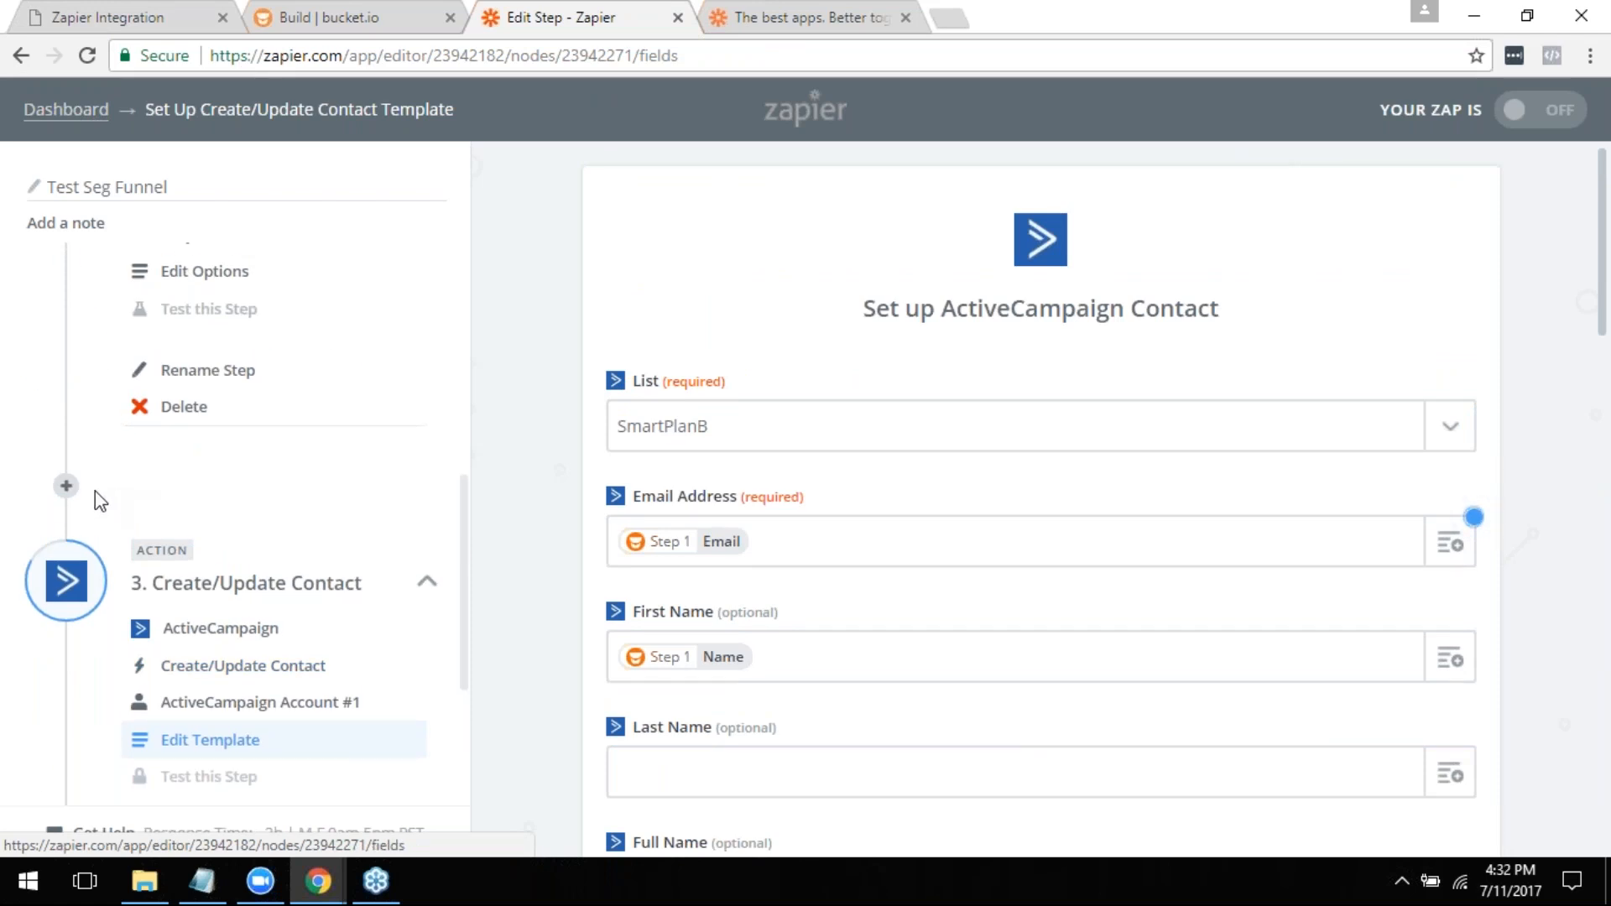
pyautogui.scroll(-3, 97, 499)
pyautogui.click(178, 596)
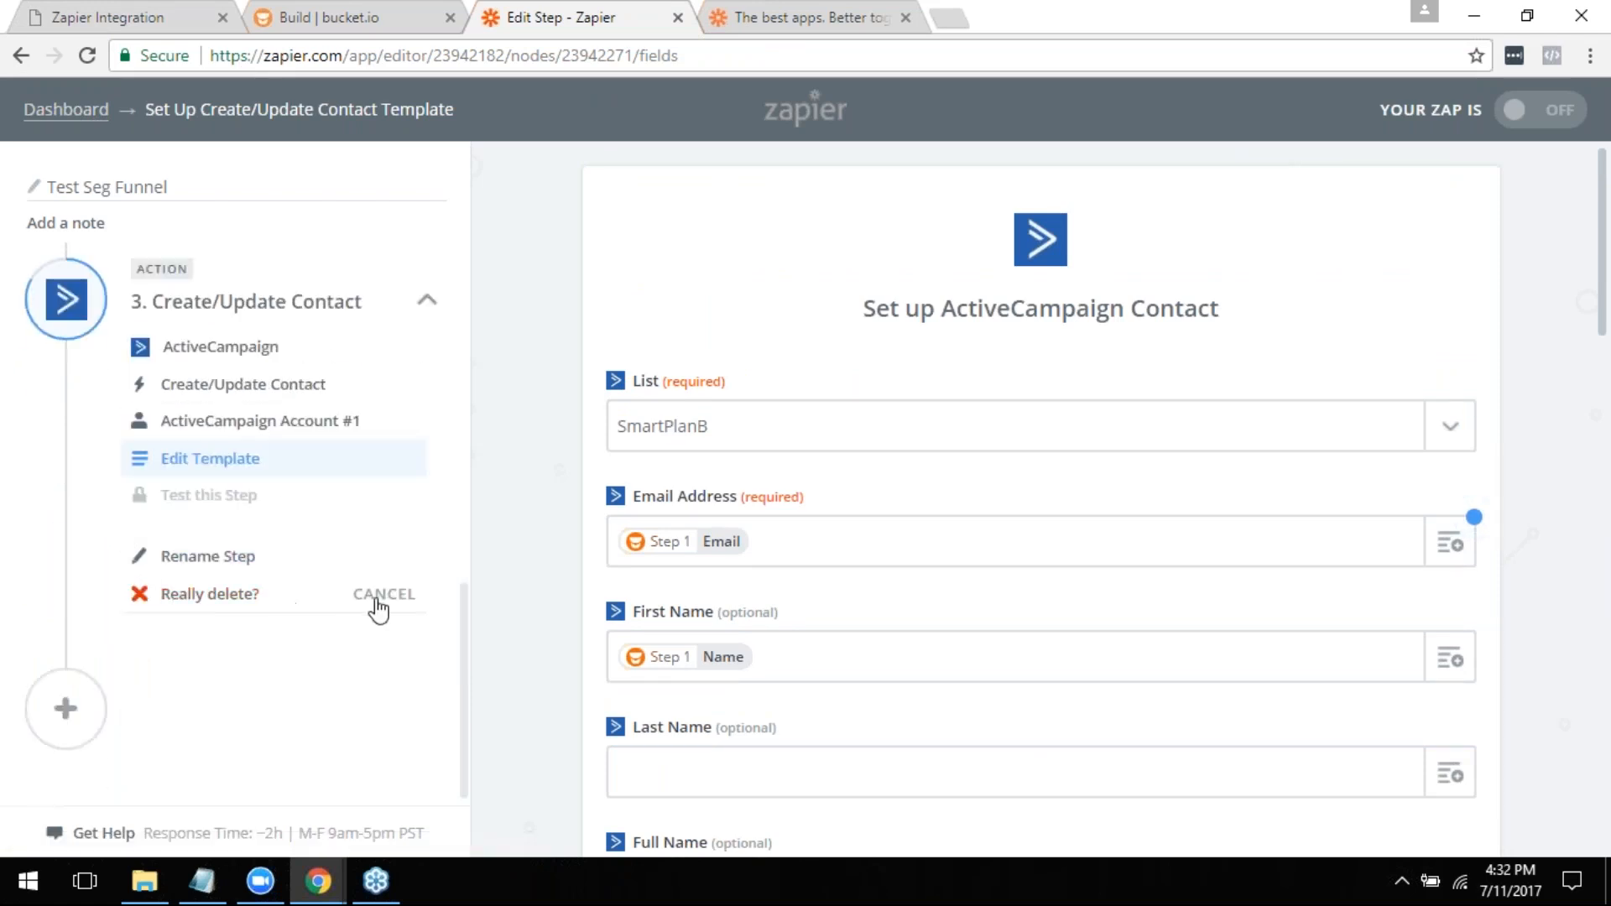
pyautogui.click(243, 598)
pyautogui.click(180, 594)
pyautogui.click(207, 598)
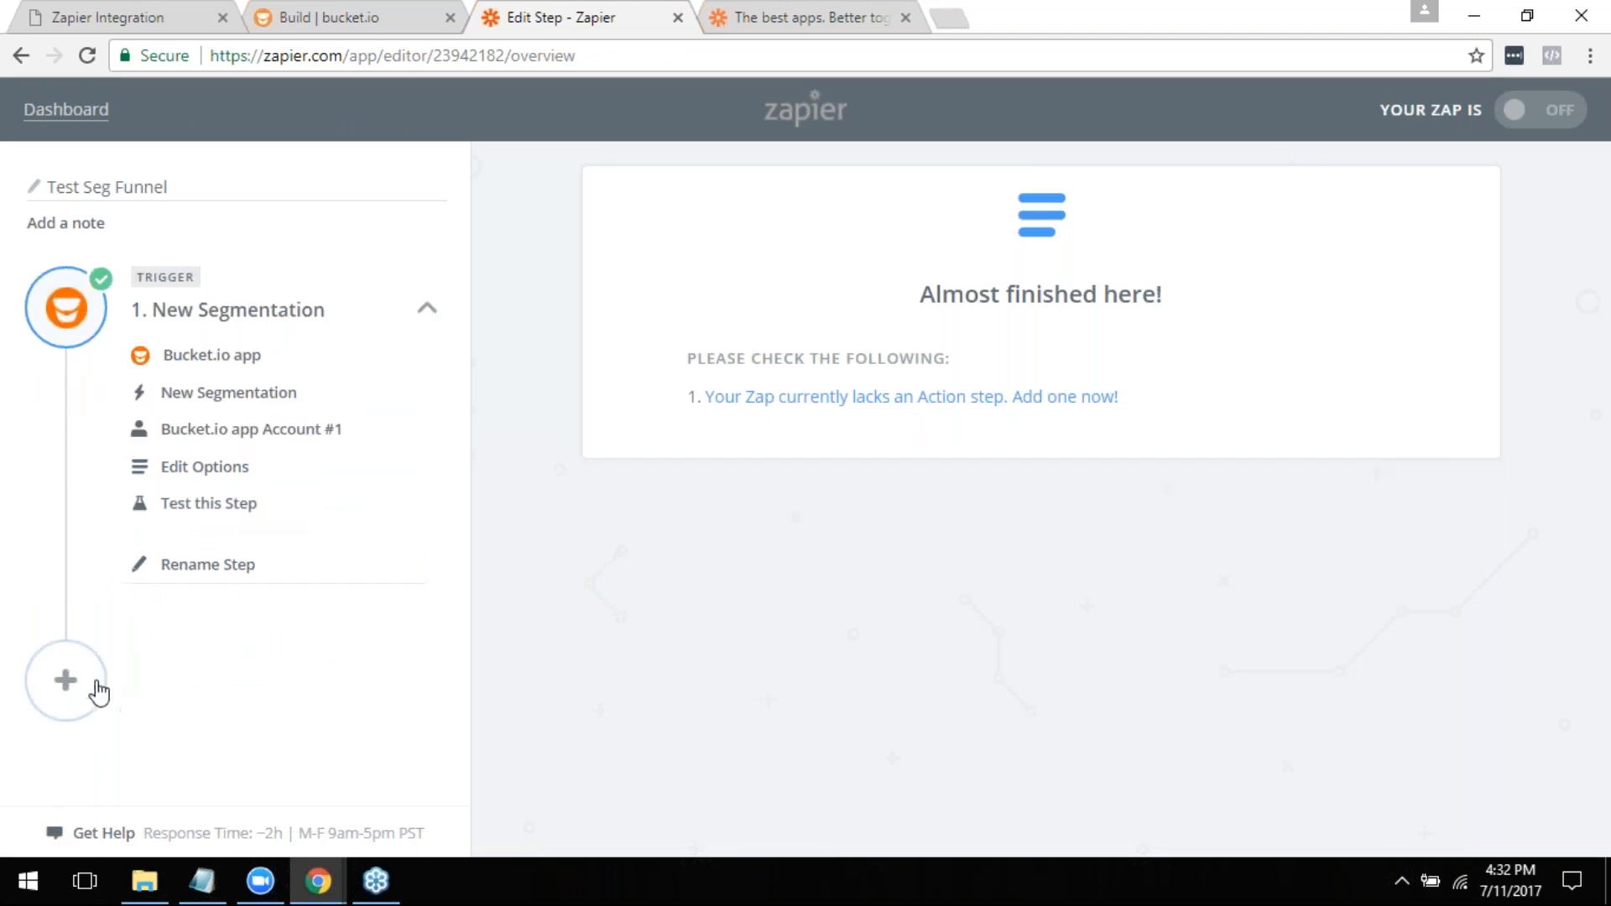
# - Add an action step to the Zap, search the action apps for "click", and clear the search
pyautogui.click(1014, 401)
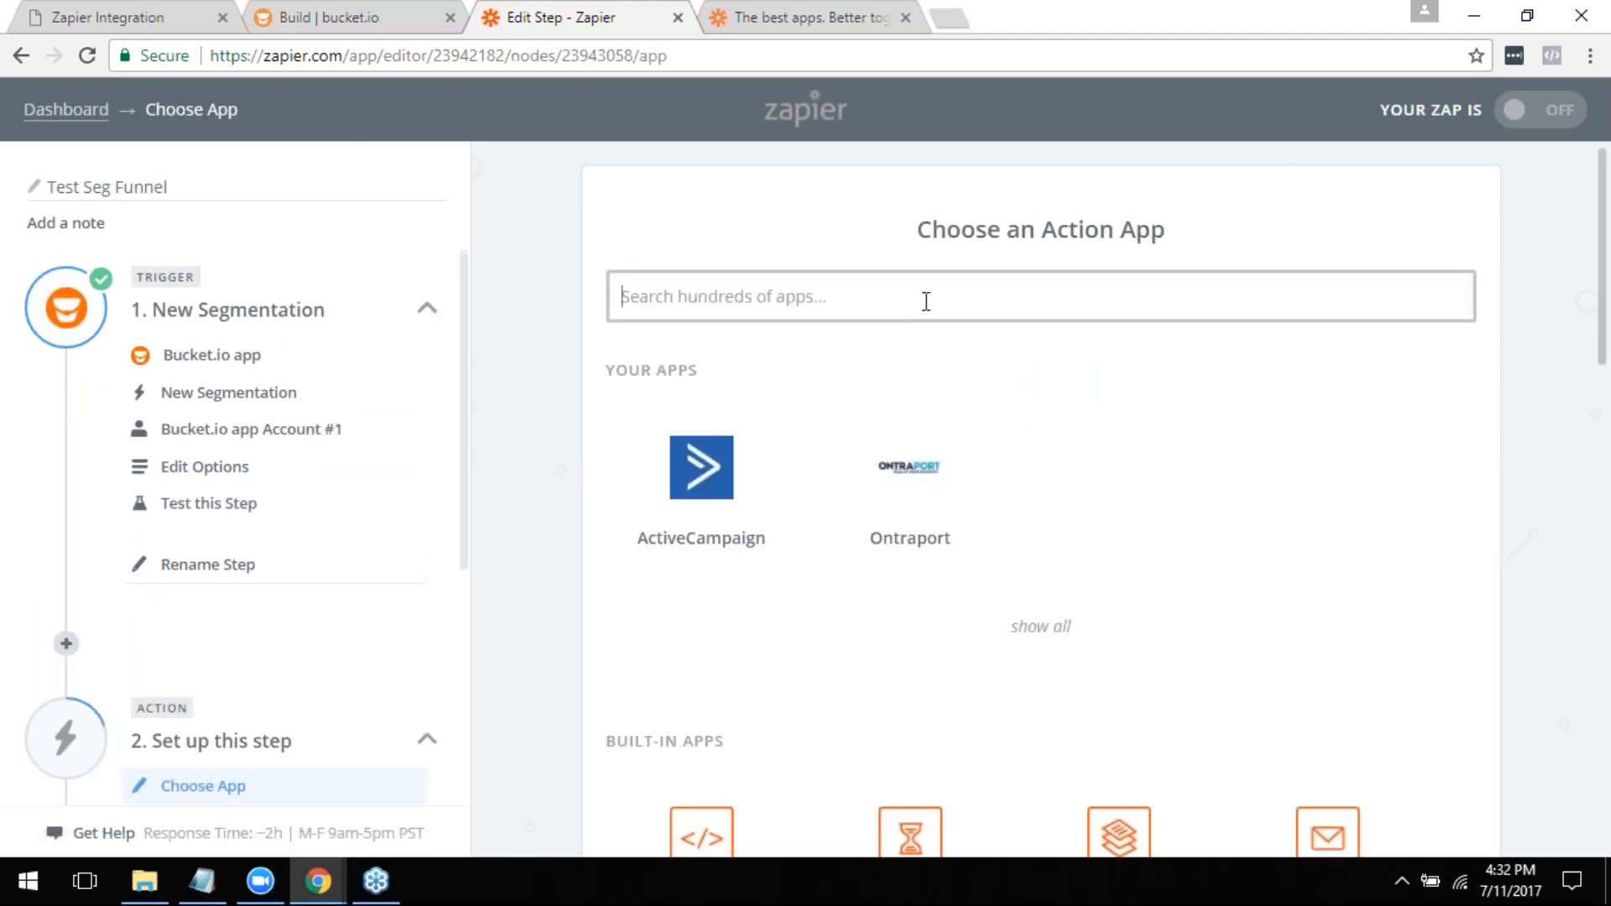
pyautogui.write('click')
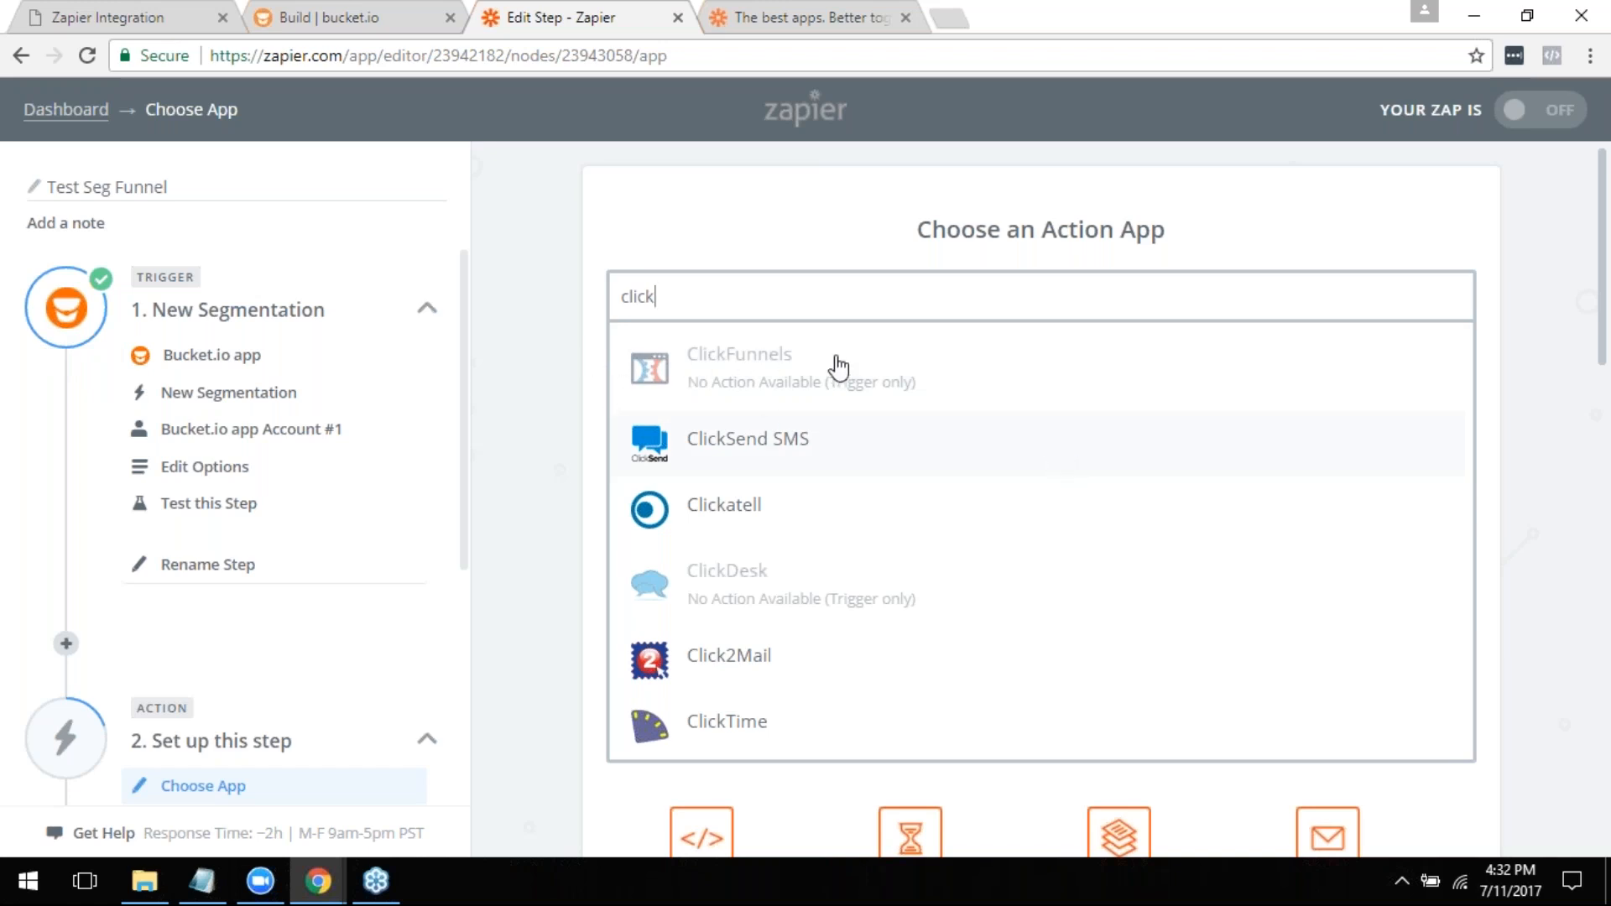
pyautogui.click(800, 295)
pyautogui.hotkey('ctrl', 'a')
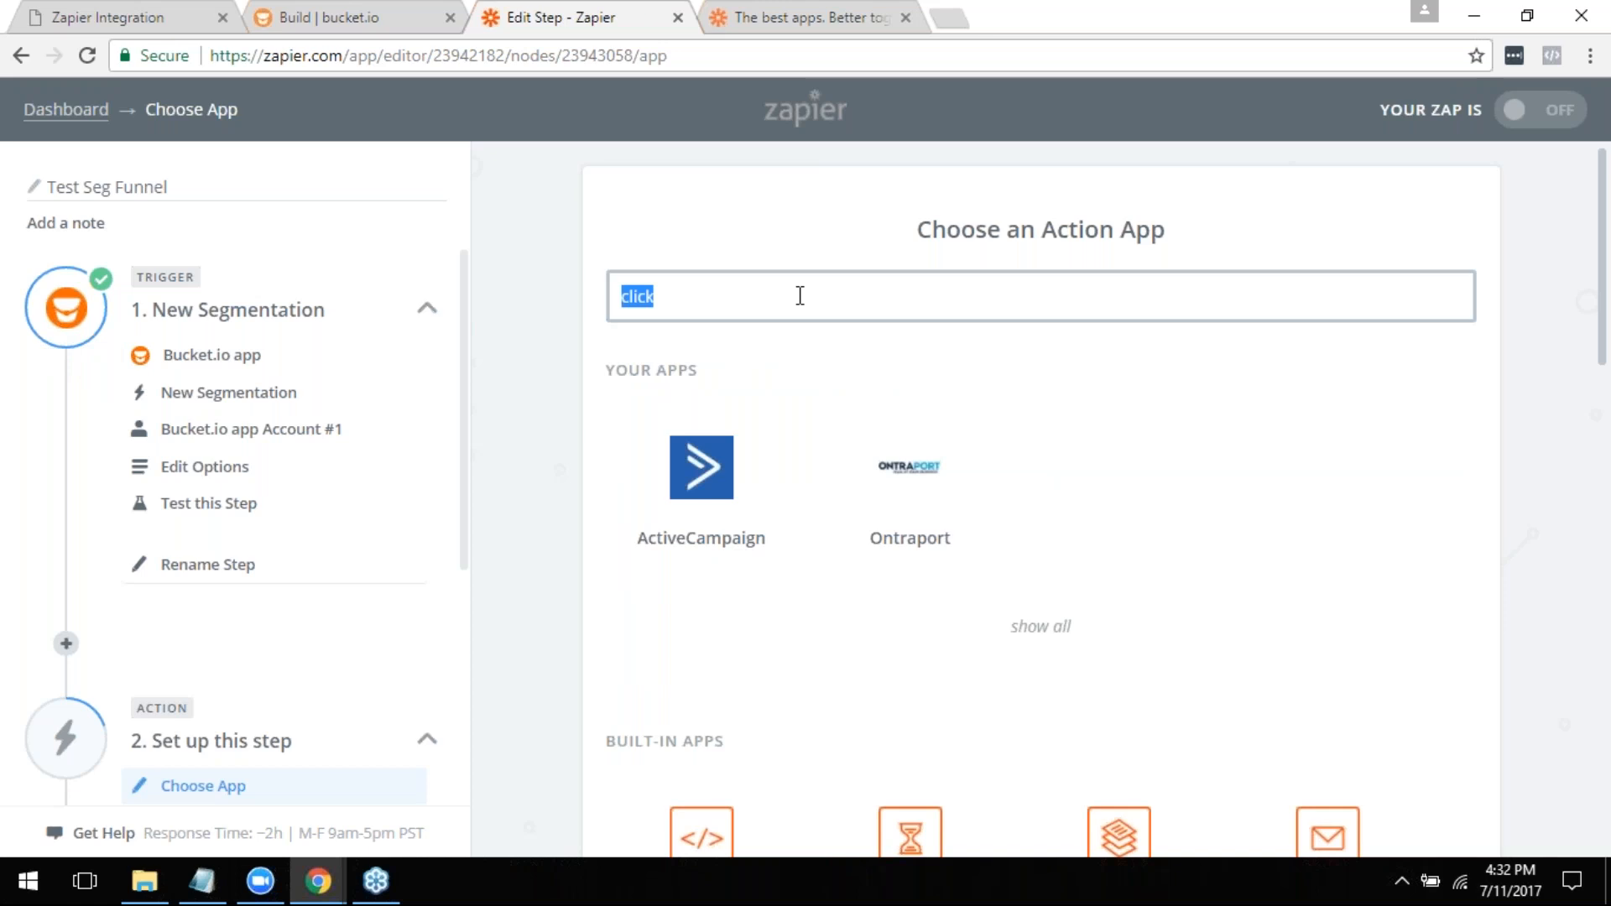
pyautogui.press('BackSpace')
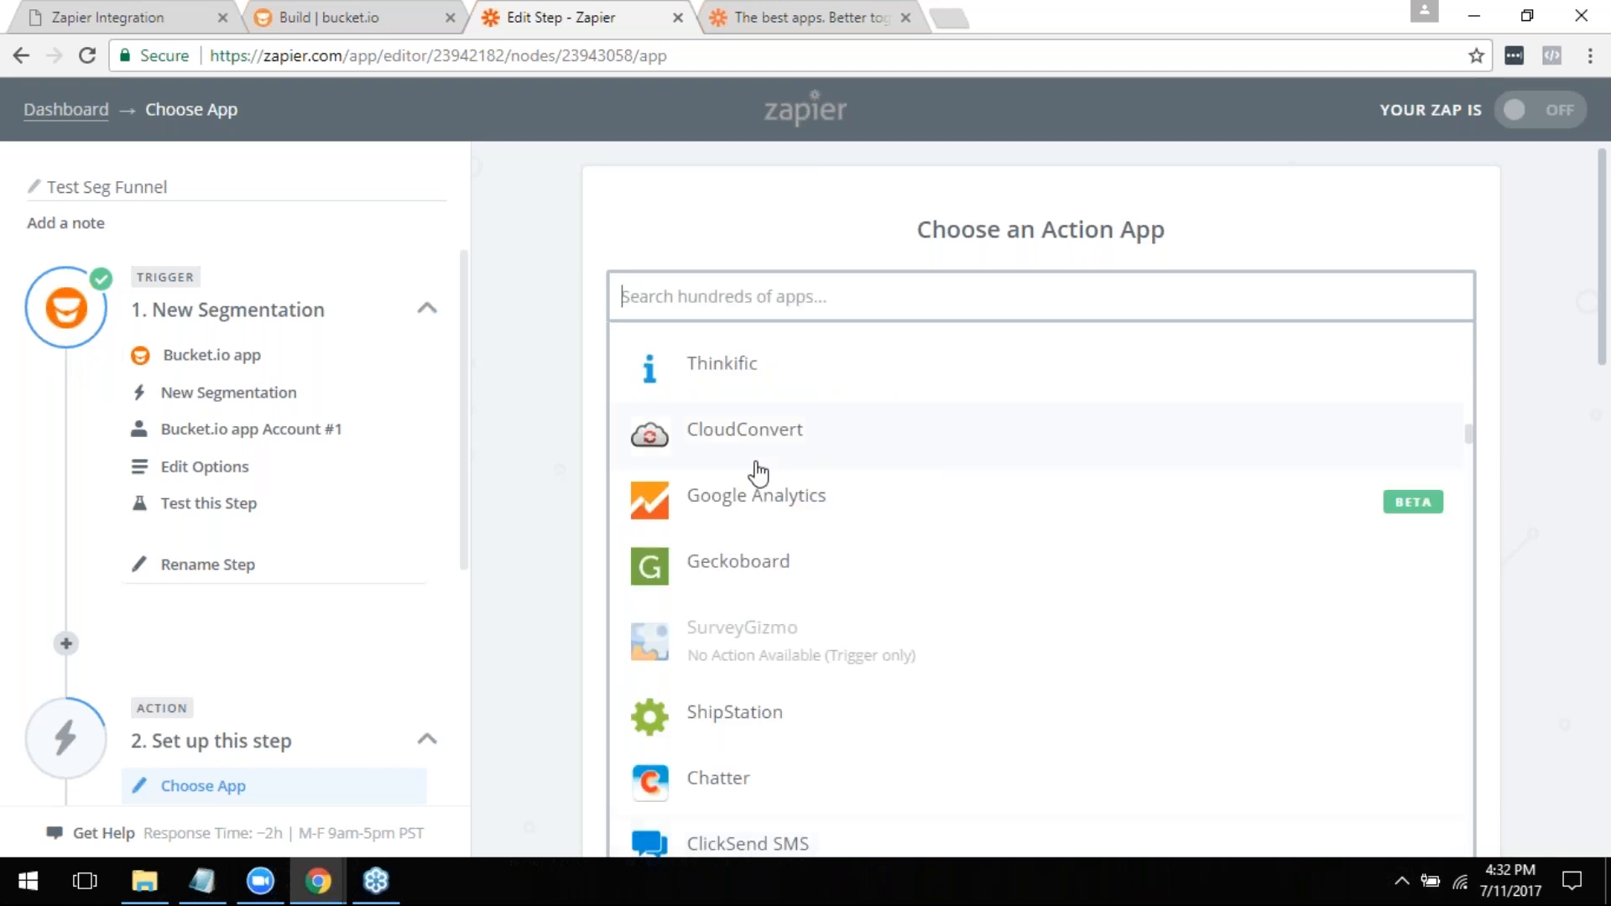
pyautogui.click(563, 340)
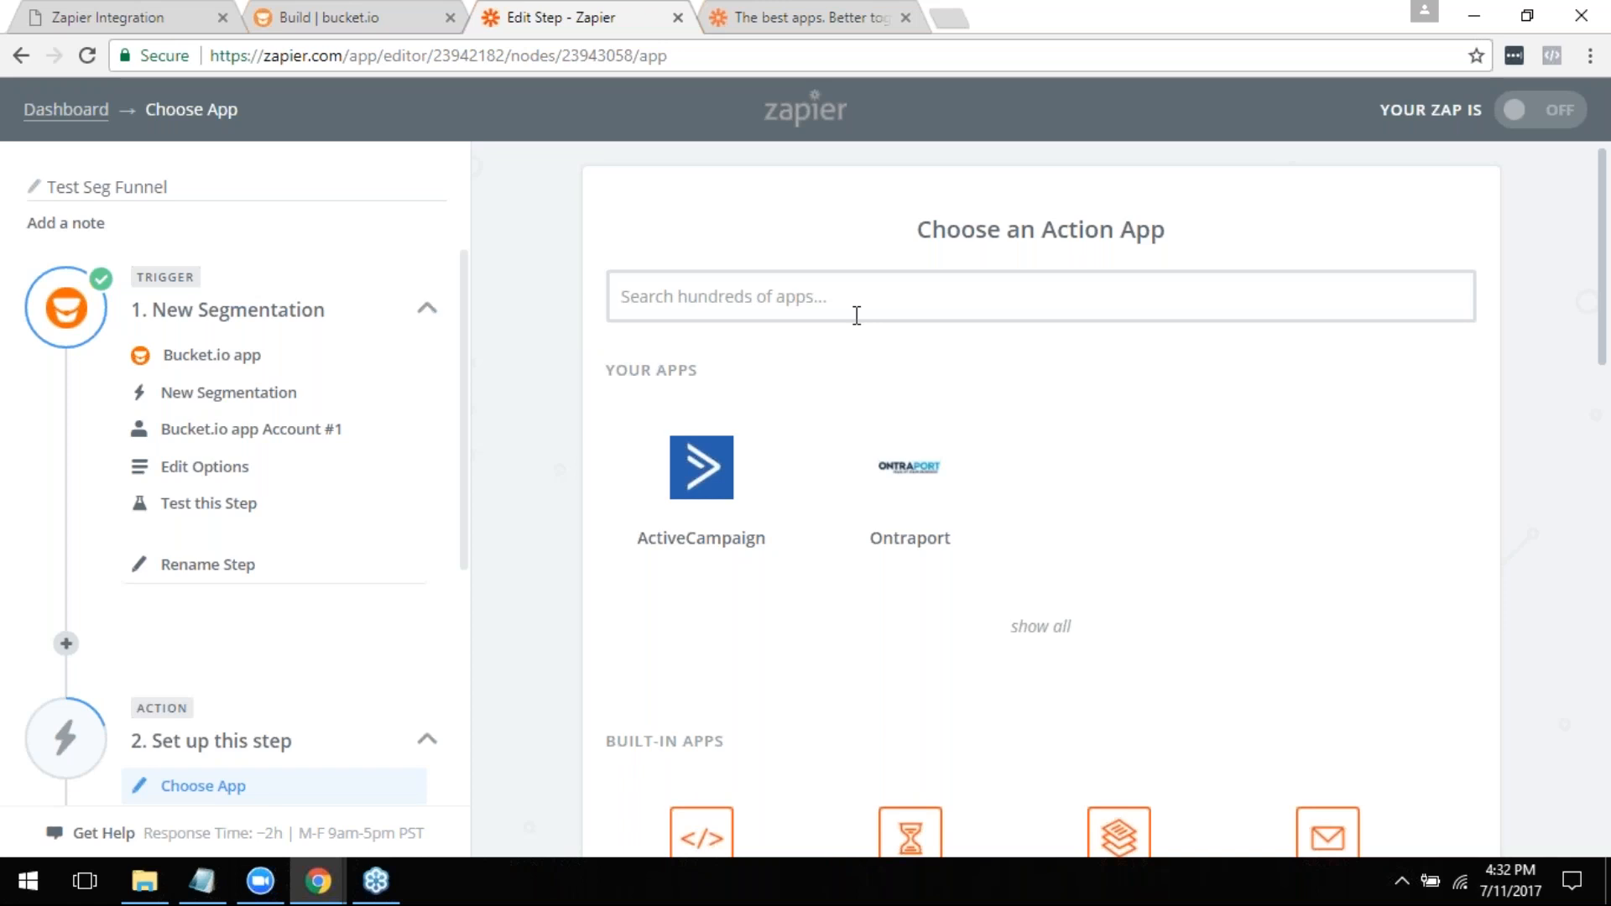
# - Look over Q1 in bucket.io, and choose GetResponse as the new step's action app in Zapier
pyautogui.click(424, 10)
pyautogui.scroll(-1, 568, 478)
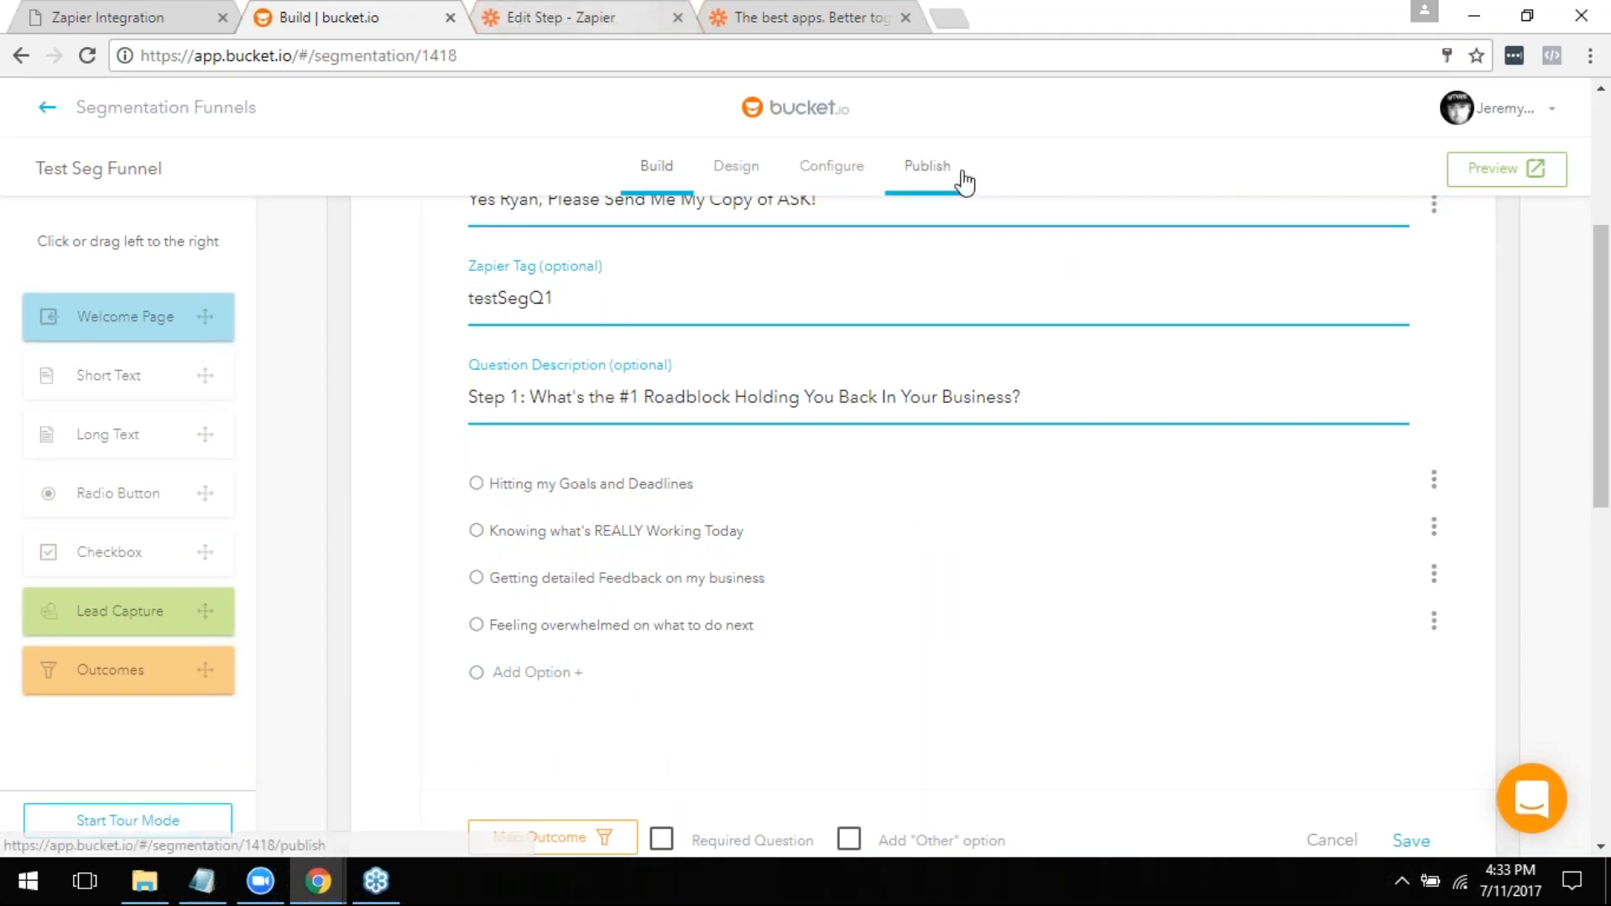
pyautogui.click(564, 15)
pyautogui.click(721, 296)
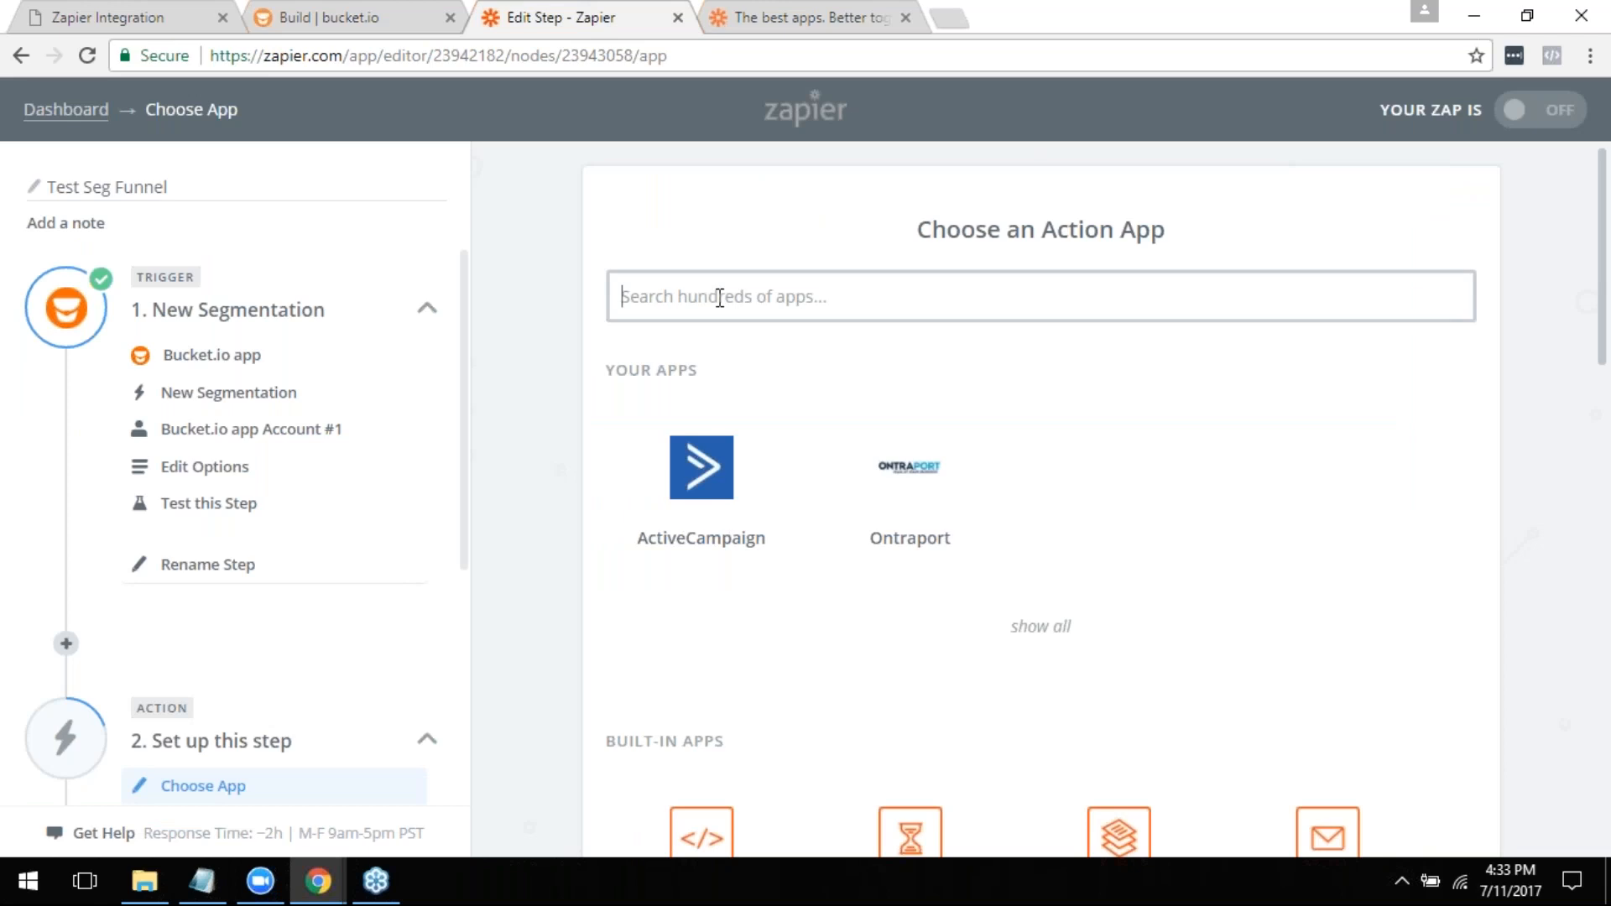
pyautogui.write('get')
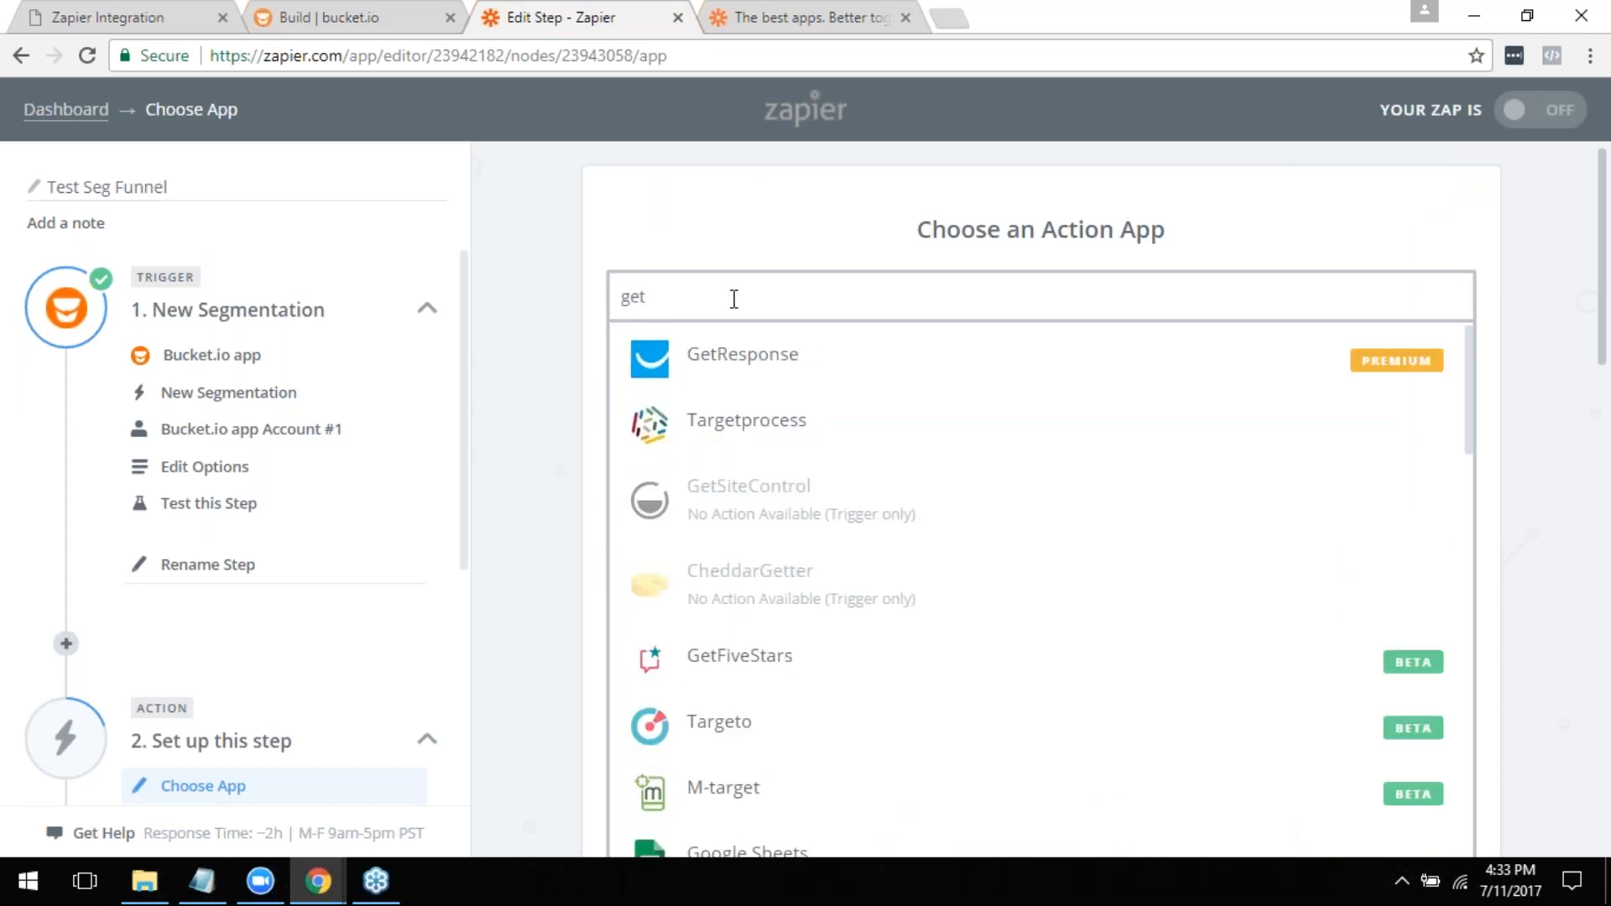
pyautogui.click(757, 377)
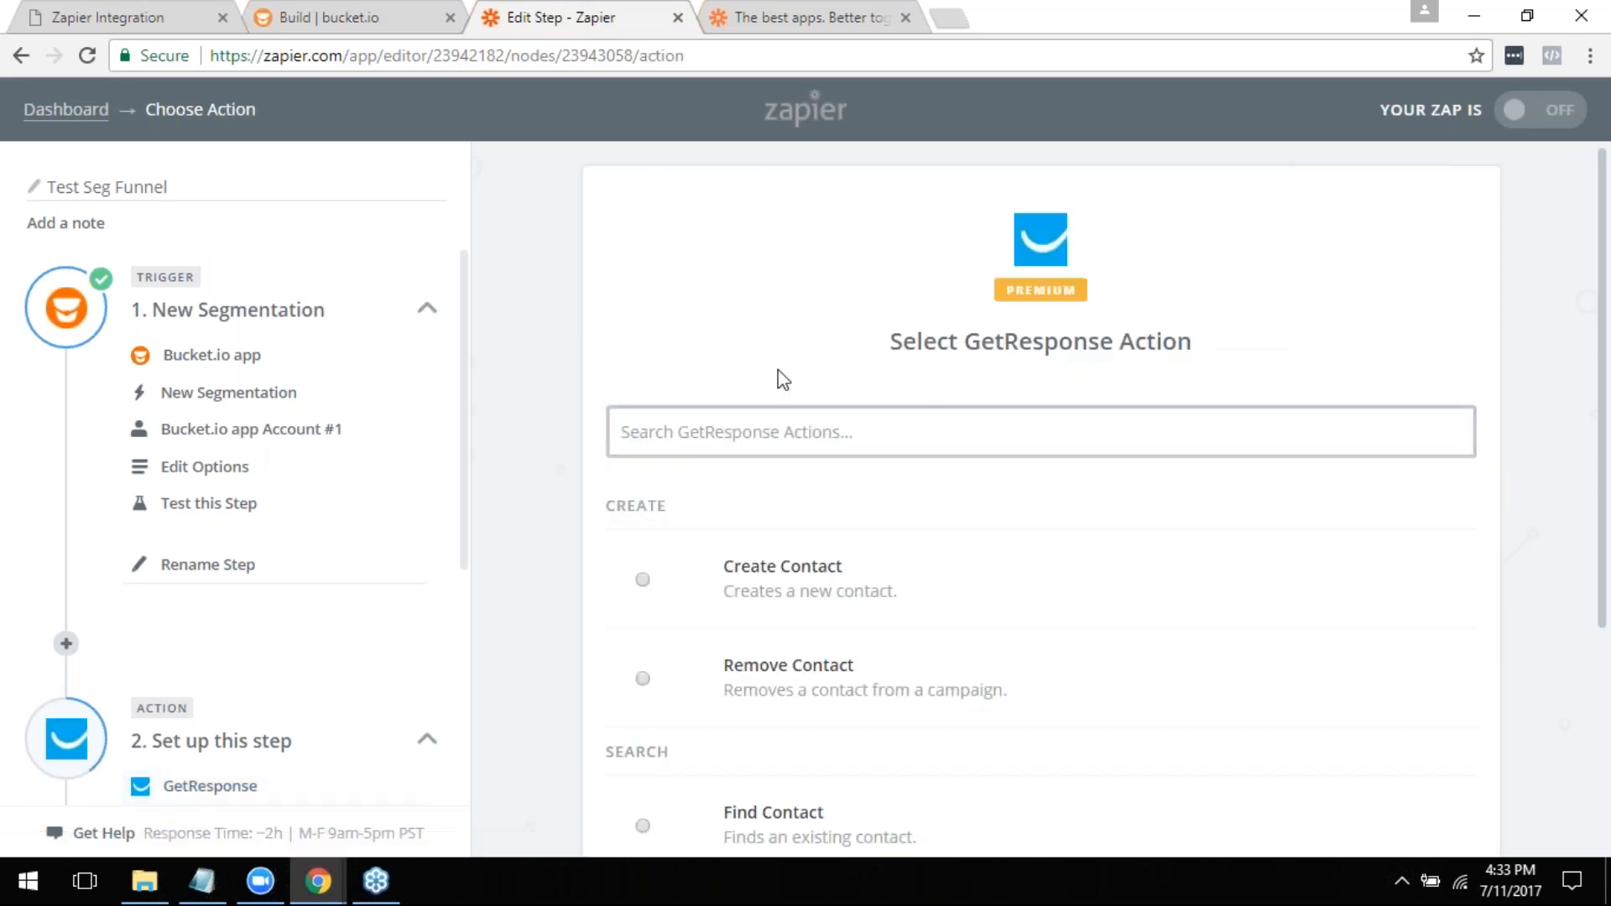
# - Review the available GetResponse actions, and delete the GetResponse action step from the Zap
pyautogui.scroll(-2, 846, 407)
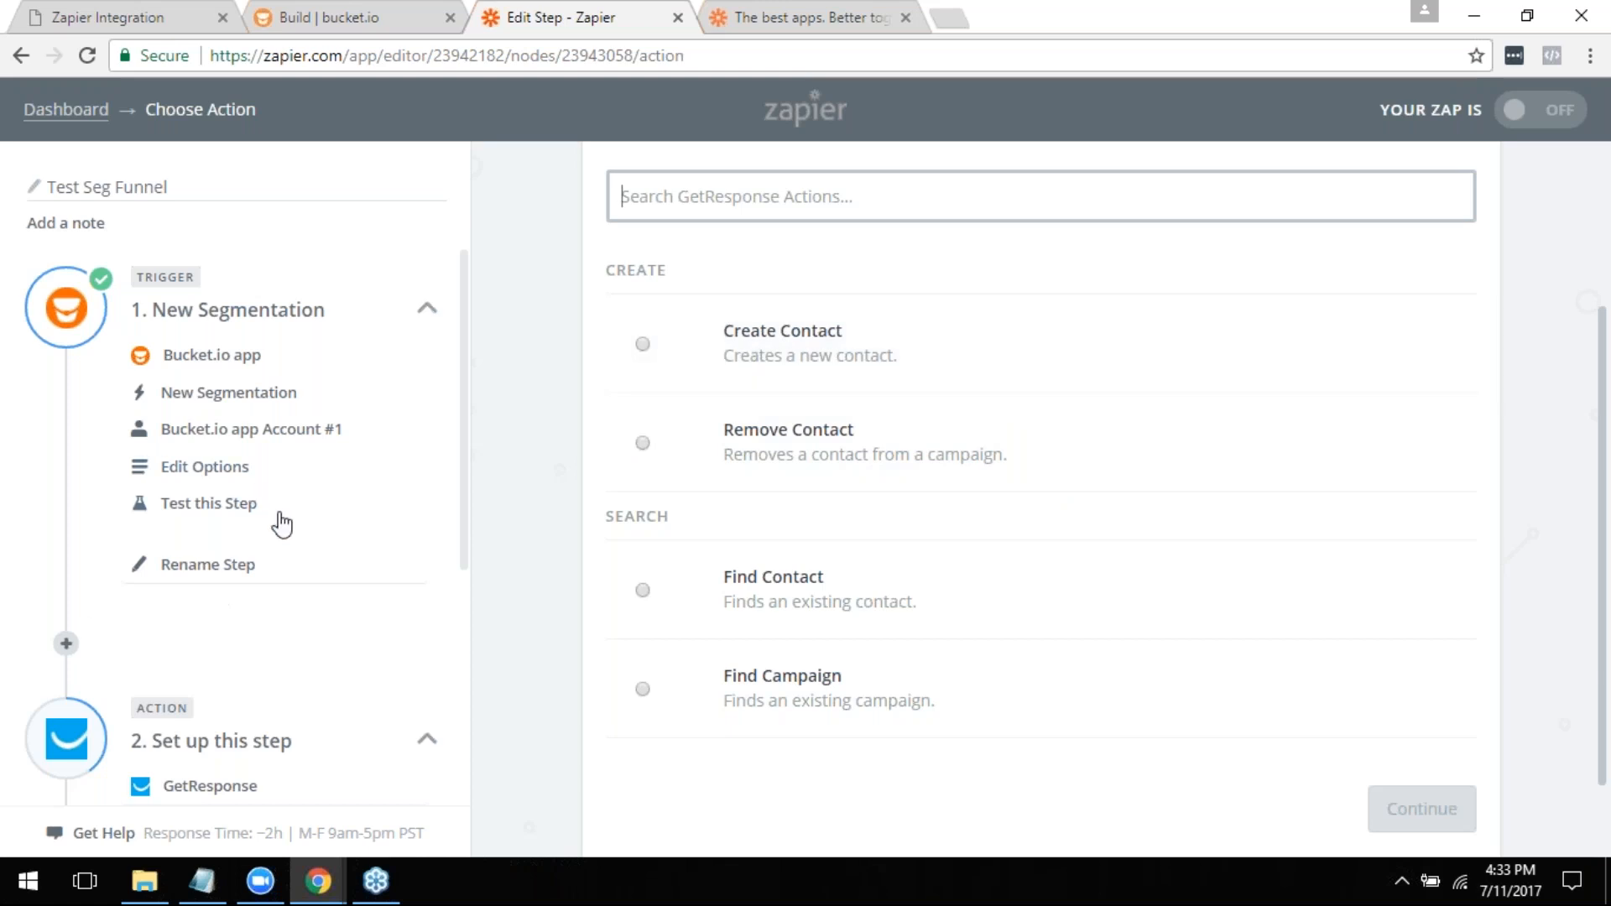
pyautogui.scroll(-5, 261, 499)
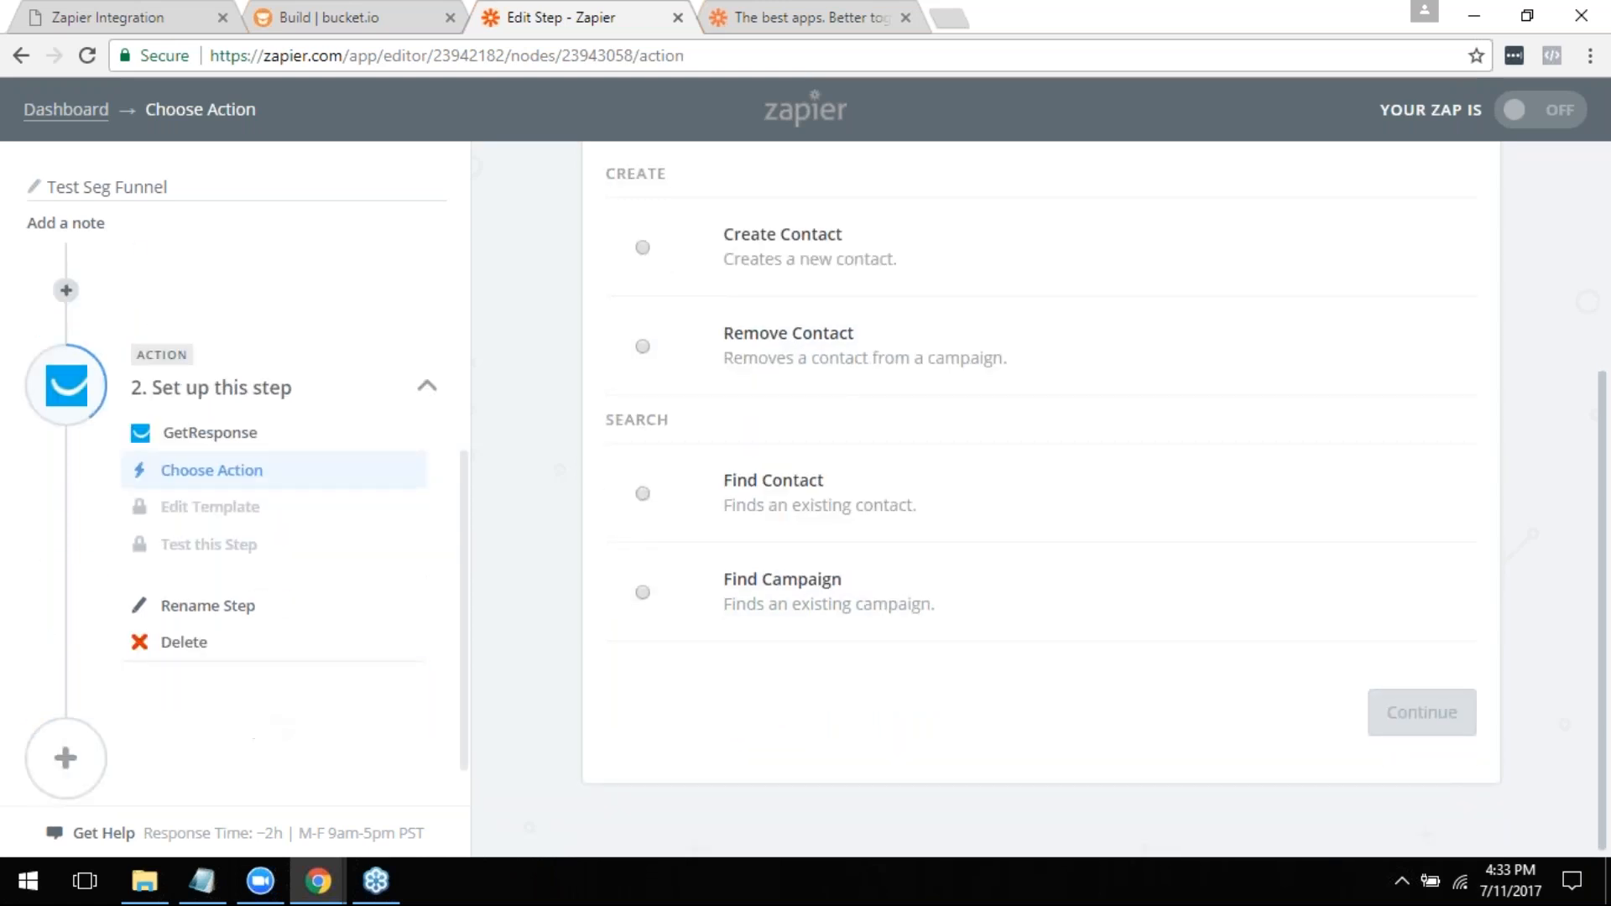
pyautogui.scroll(5, 612, 605)
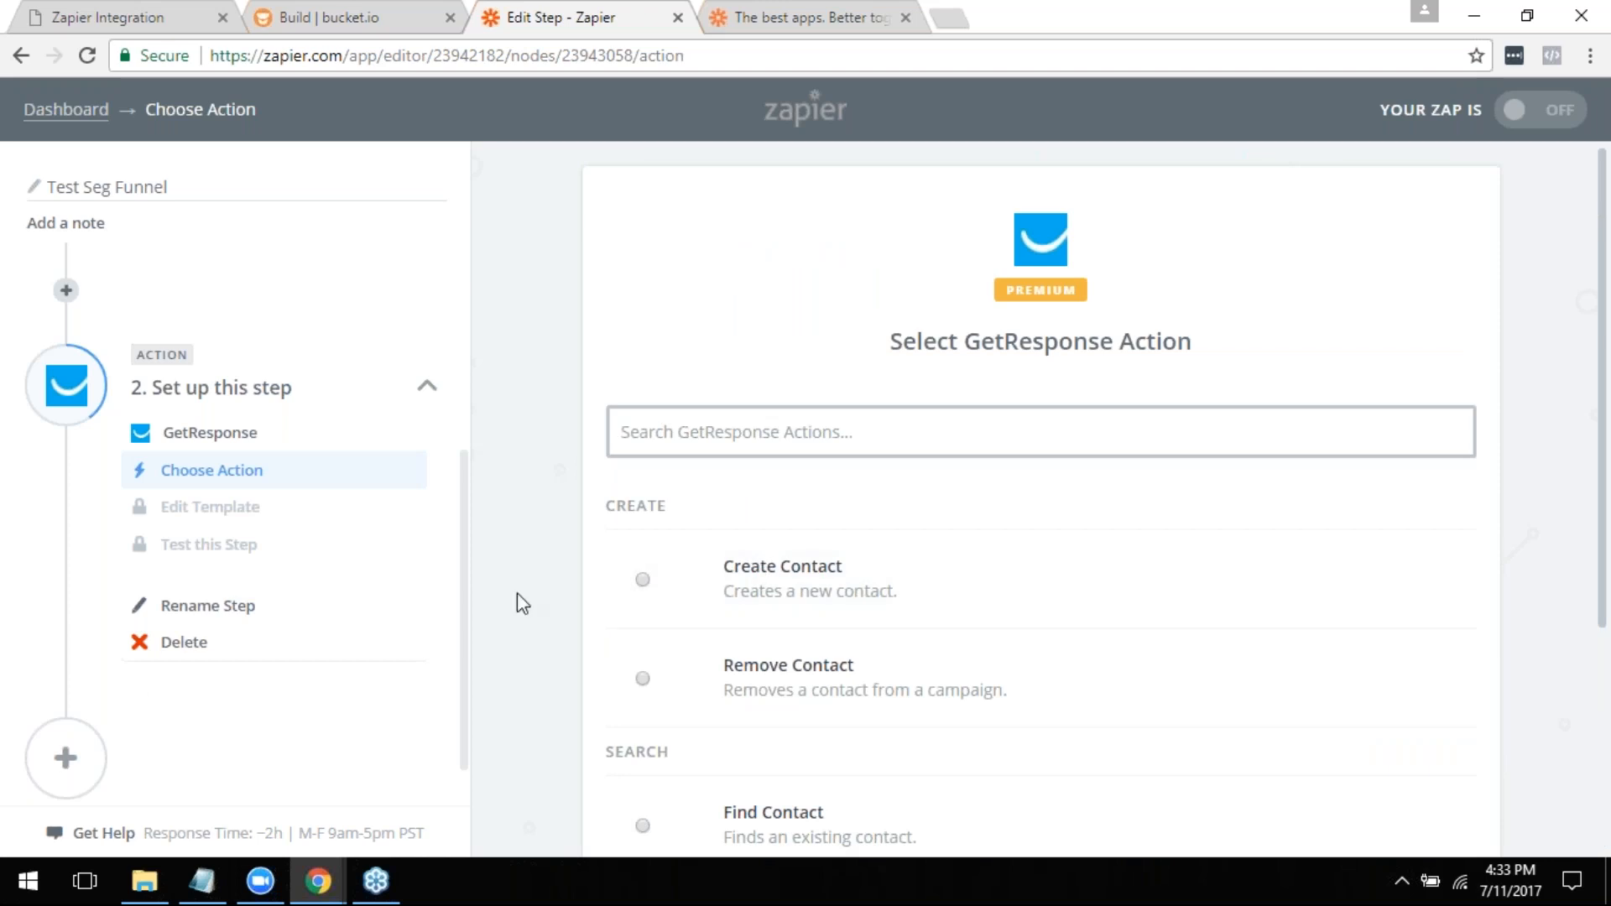
pyautogui.click(172, 647)
pyautogui.click(198, 650)
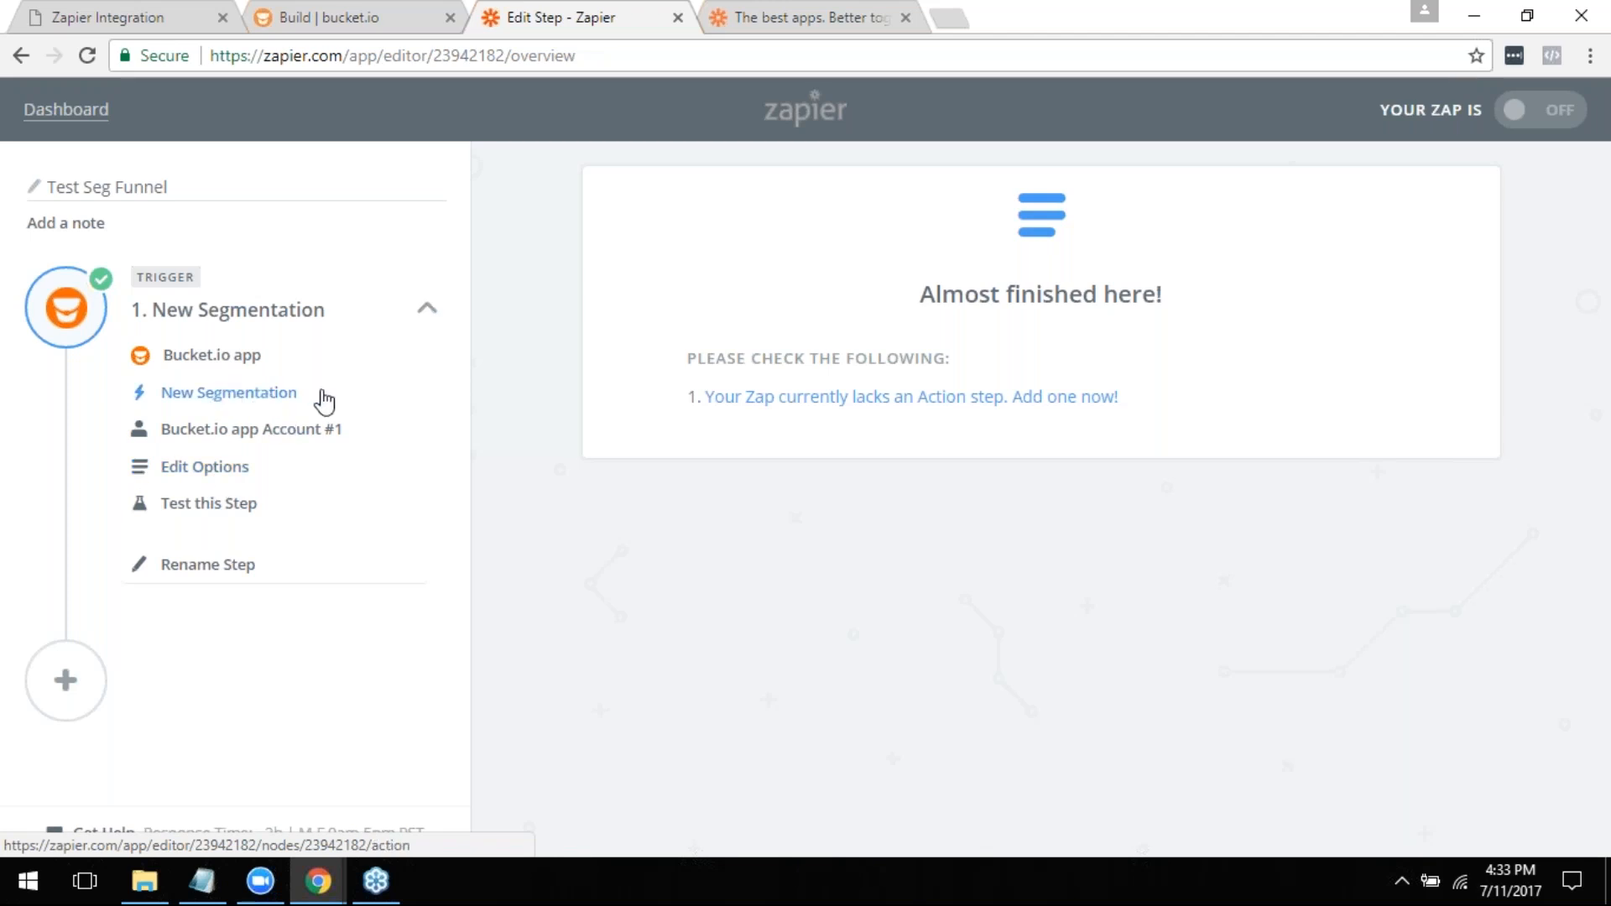
# - Walk through the New Segmentation trigger's setup, keeping Bucket.io app Account #1 and Test Seg Funnel, through to its test page
pyautogui.click(243, 394)
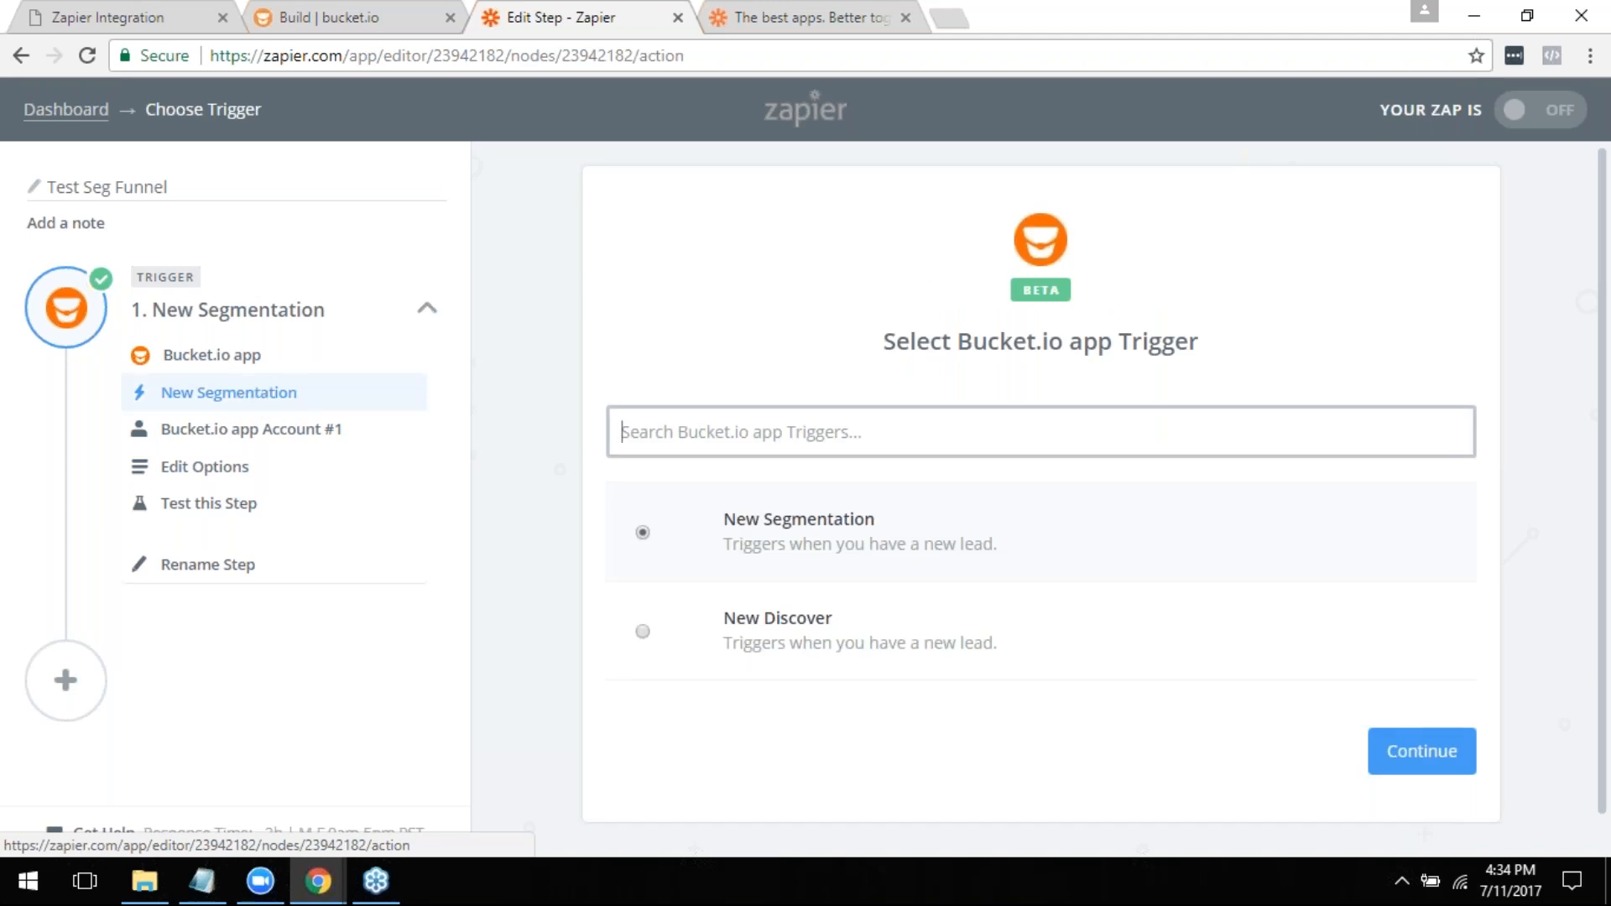
pyautogui.click(1398, 751)
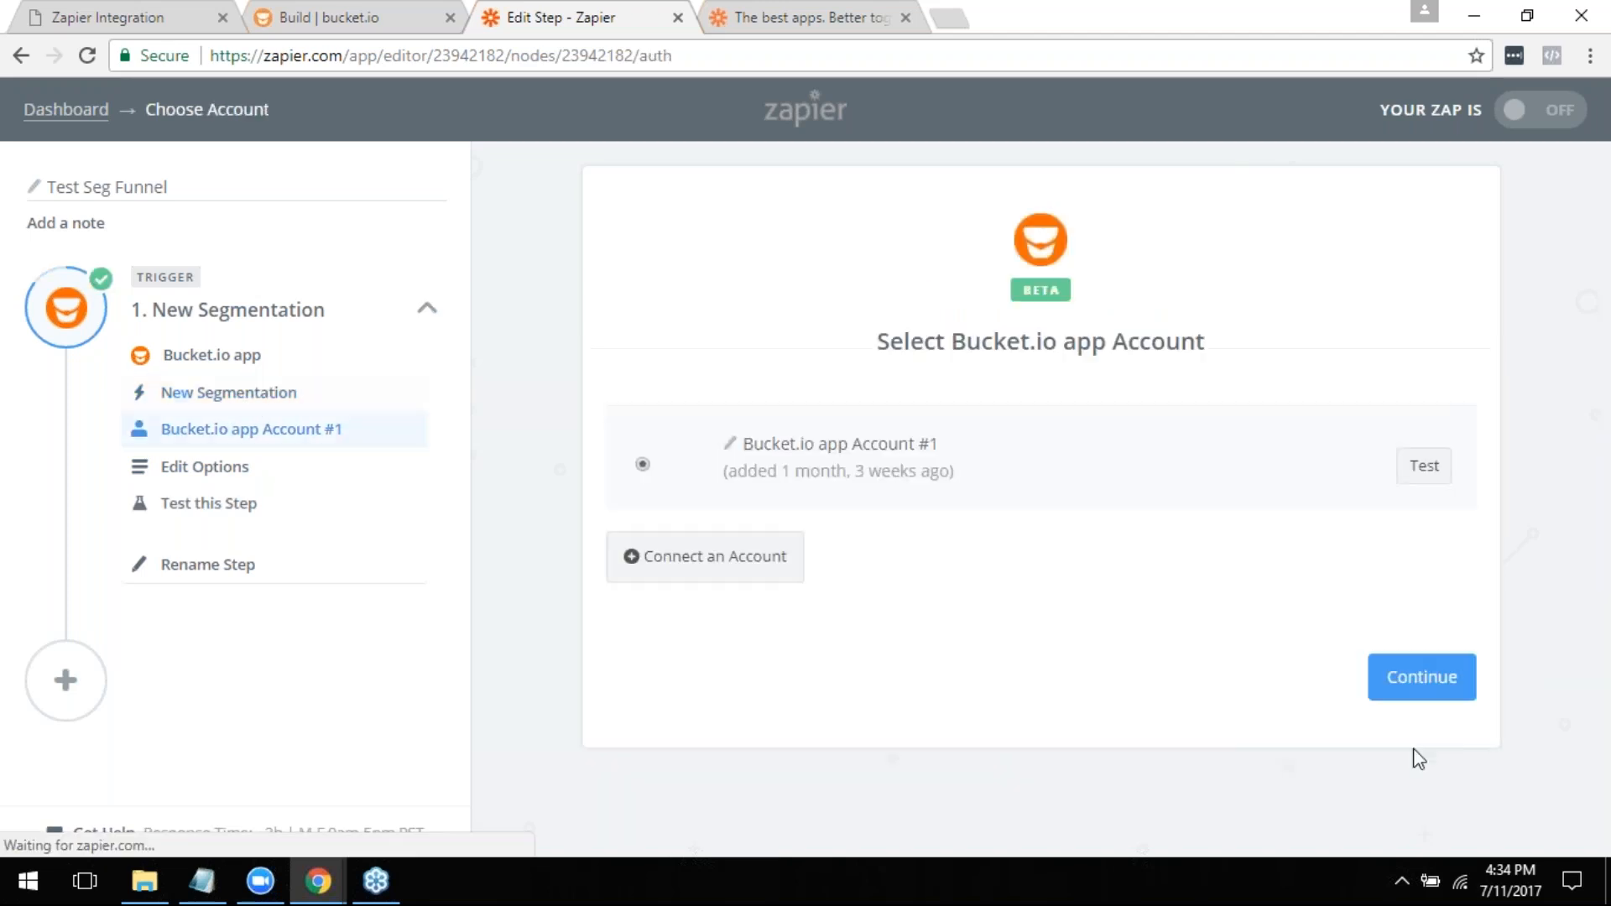
pyautogui.click(1419, 687)
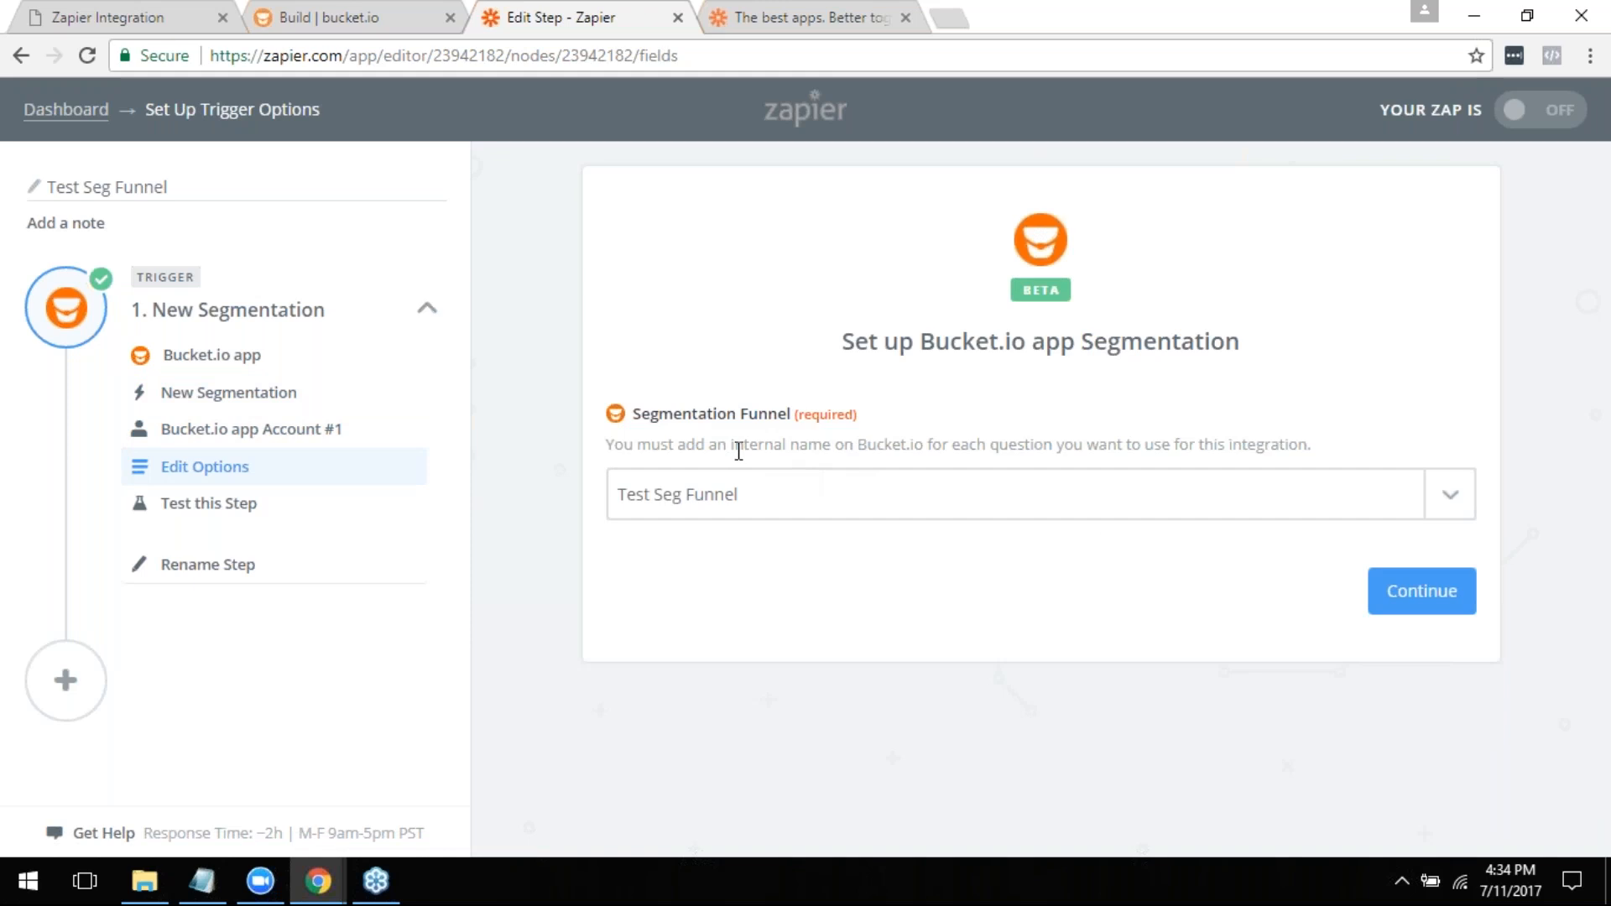
pyautogui.click(1400, 598)
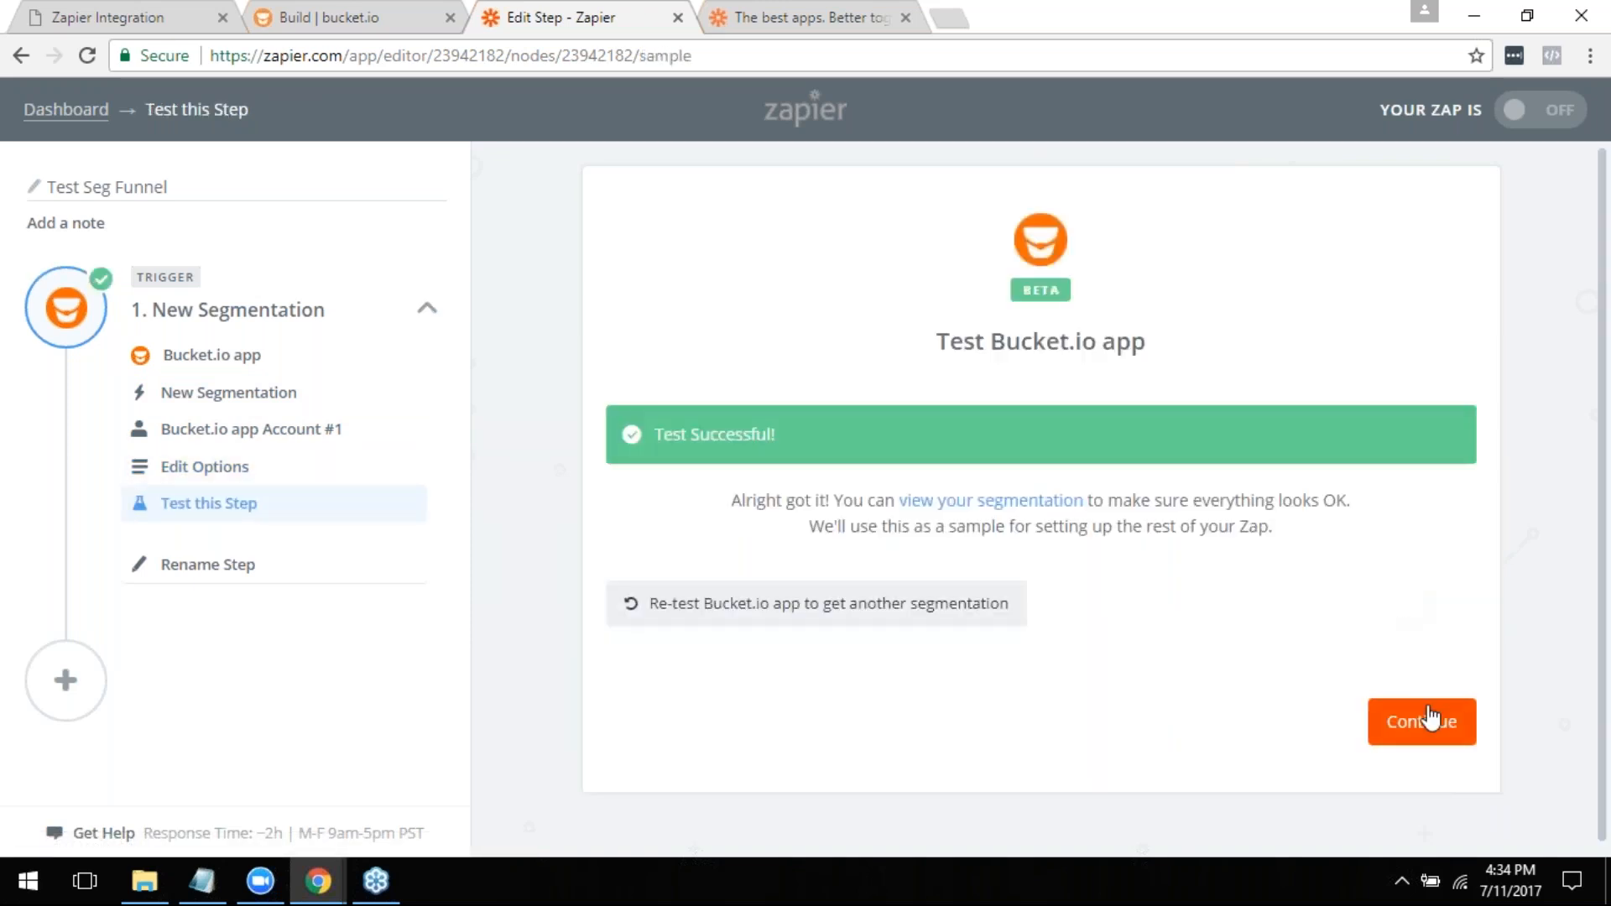
pyautogui.click(1427, 720)
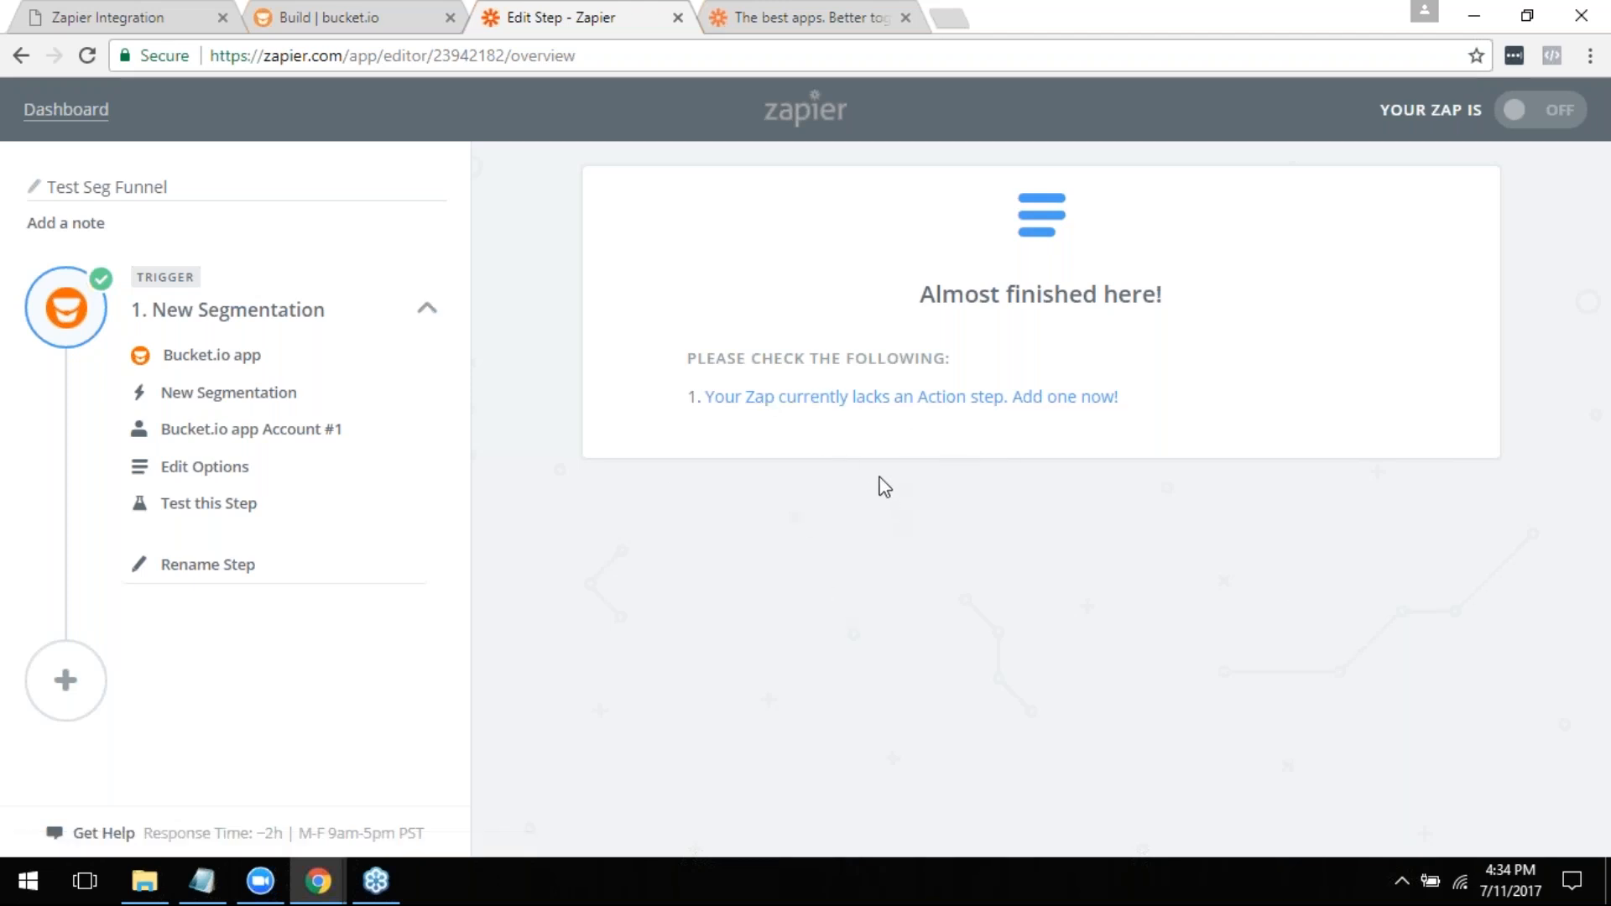
# - Open Test Seg Funnel's Zapier integration settings in bucket.io and start integrating the funnel
pyautogui.click(334, 10)
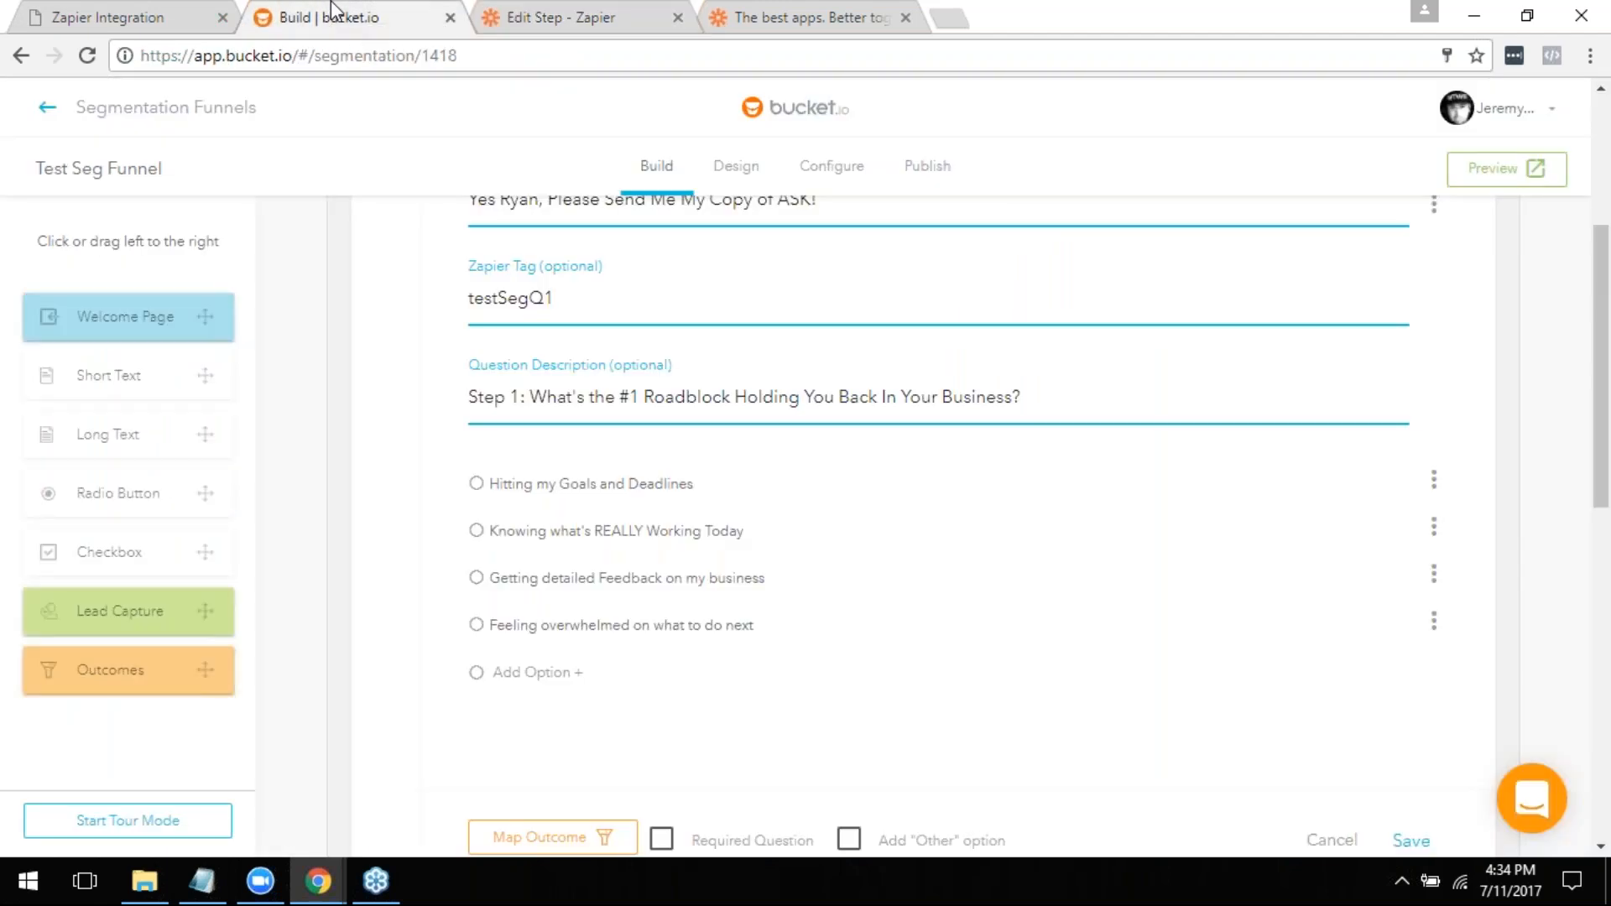
pyautogui.scroll(4, 877, 454)
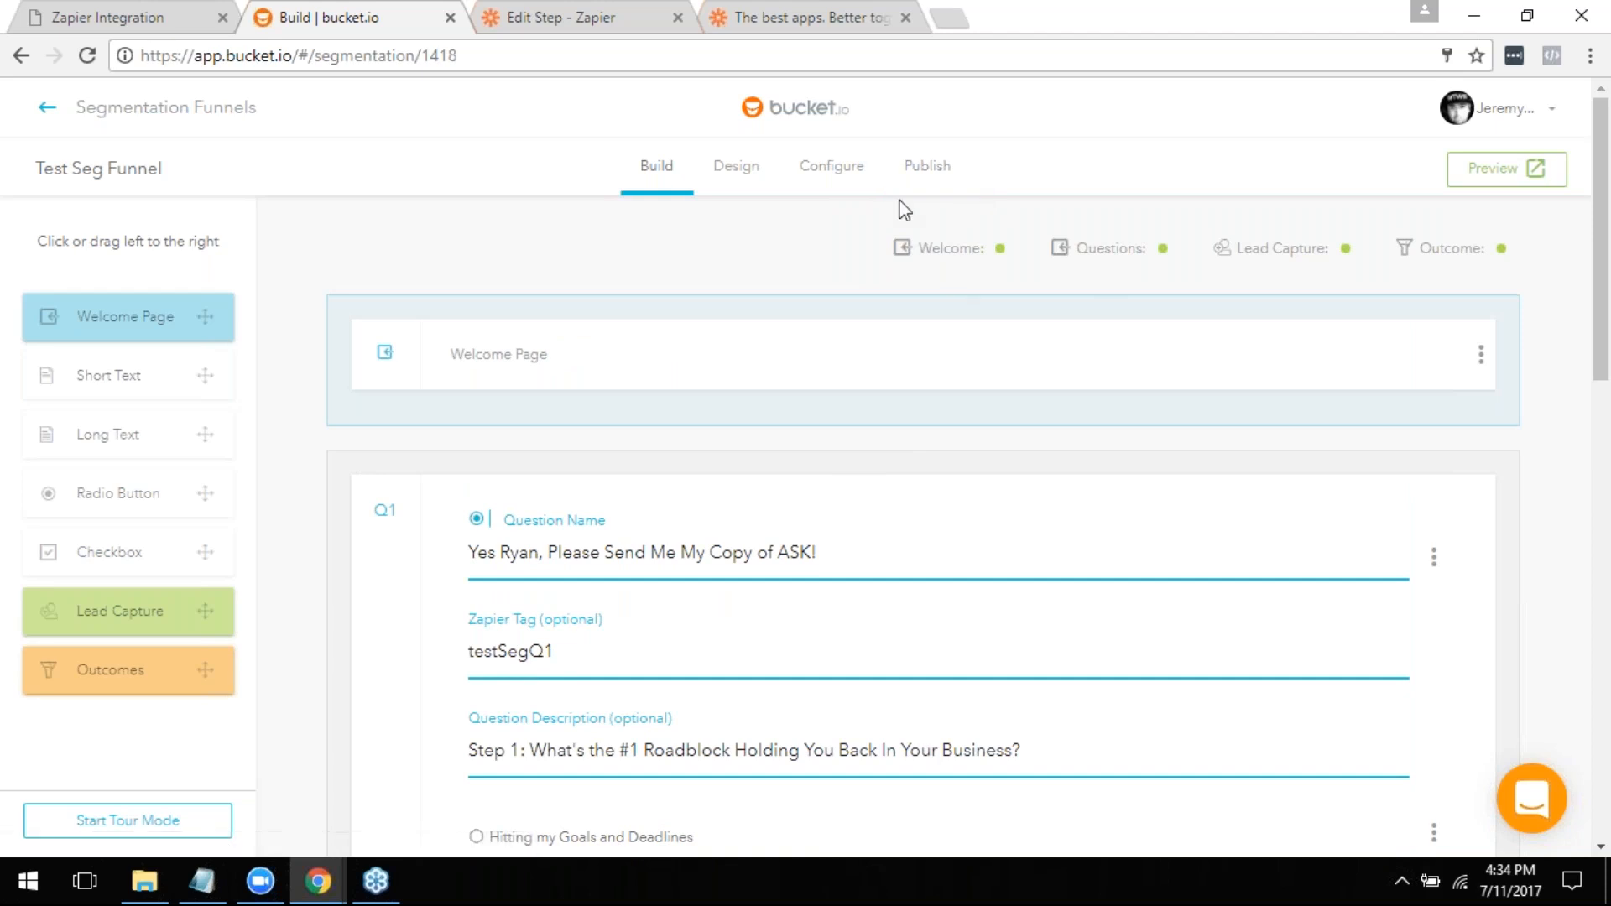
pyautogui.click(929, 178)
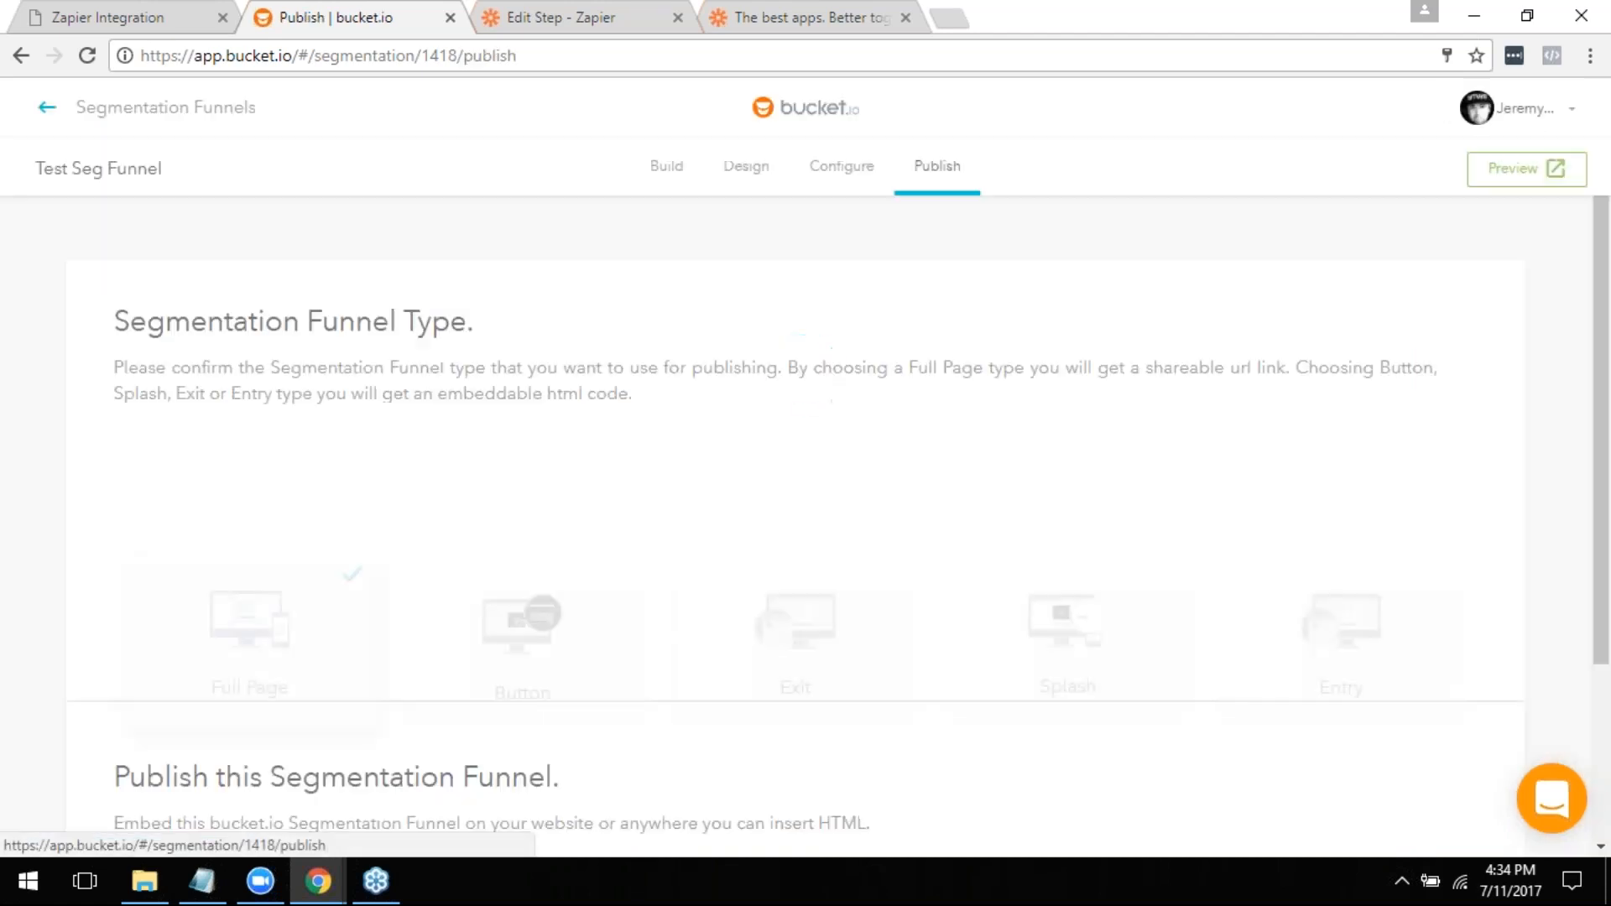
pyautogui.click(863, 179)
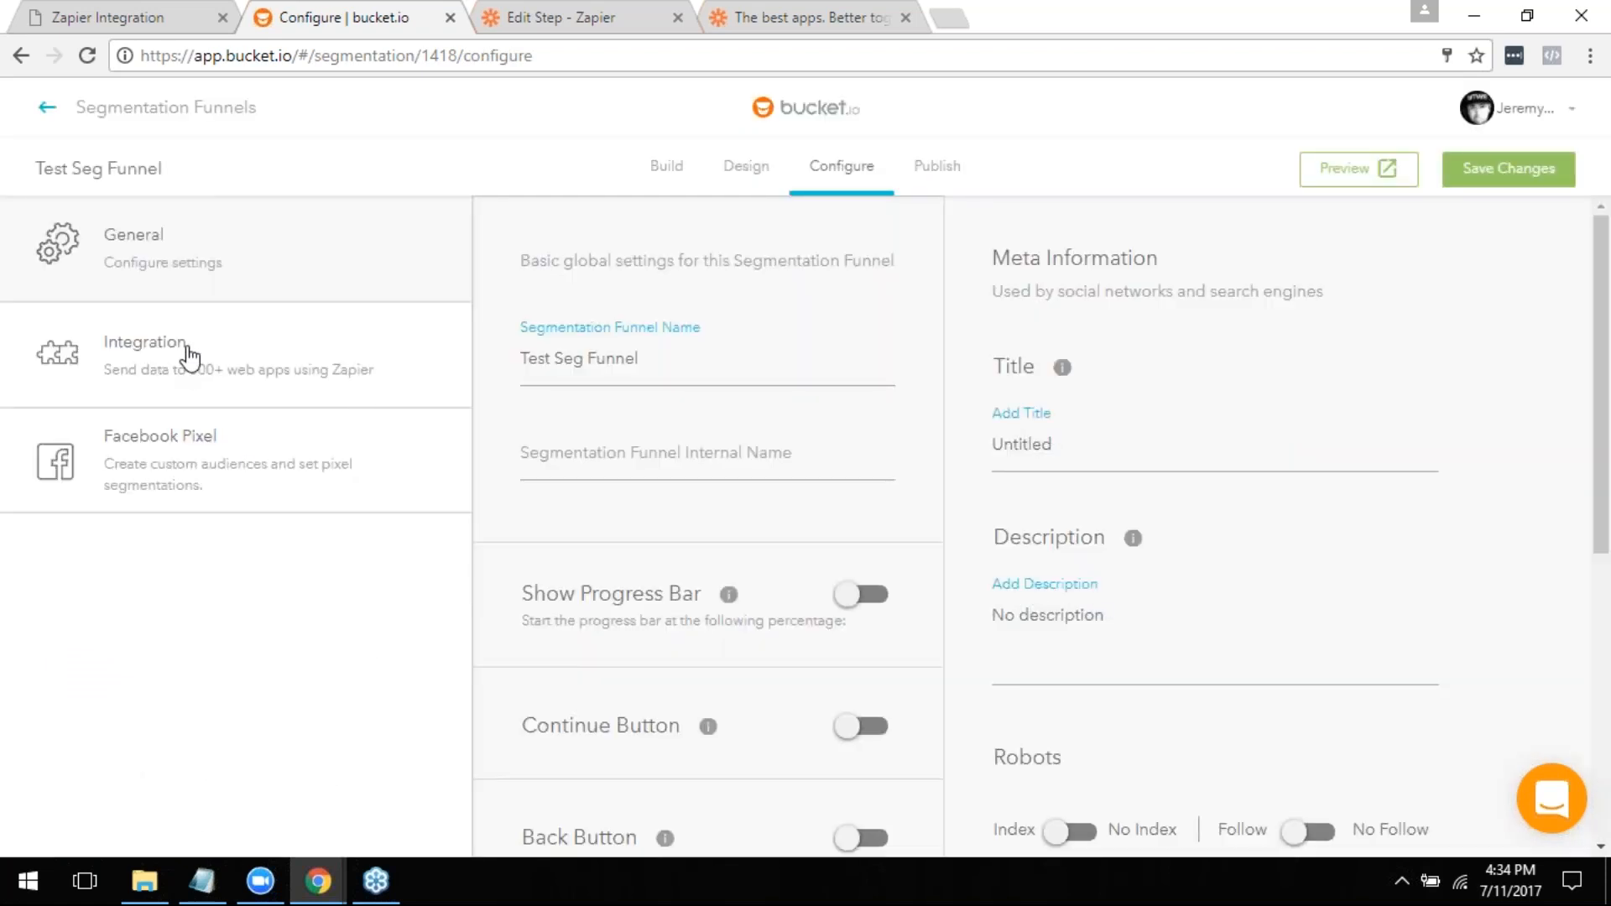
pyautogui.click(193, 356)
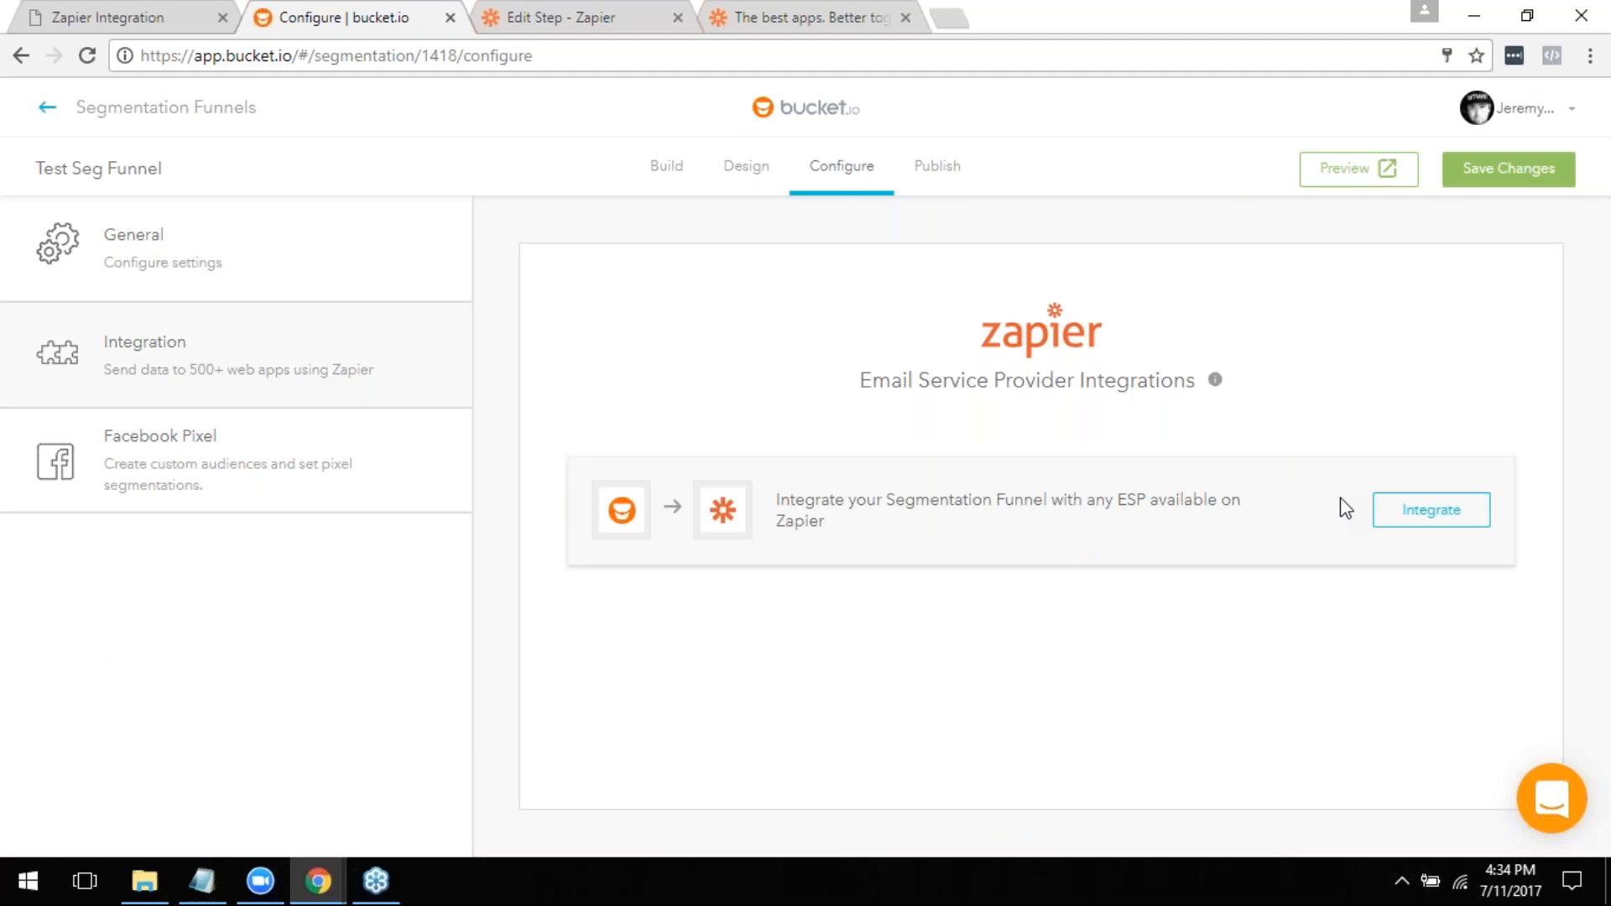
pyautogui.click(1373, 509)
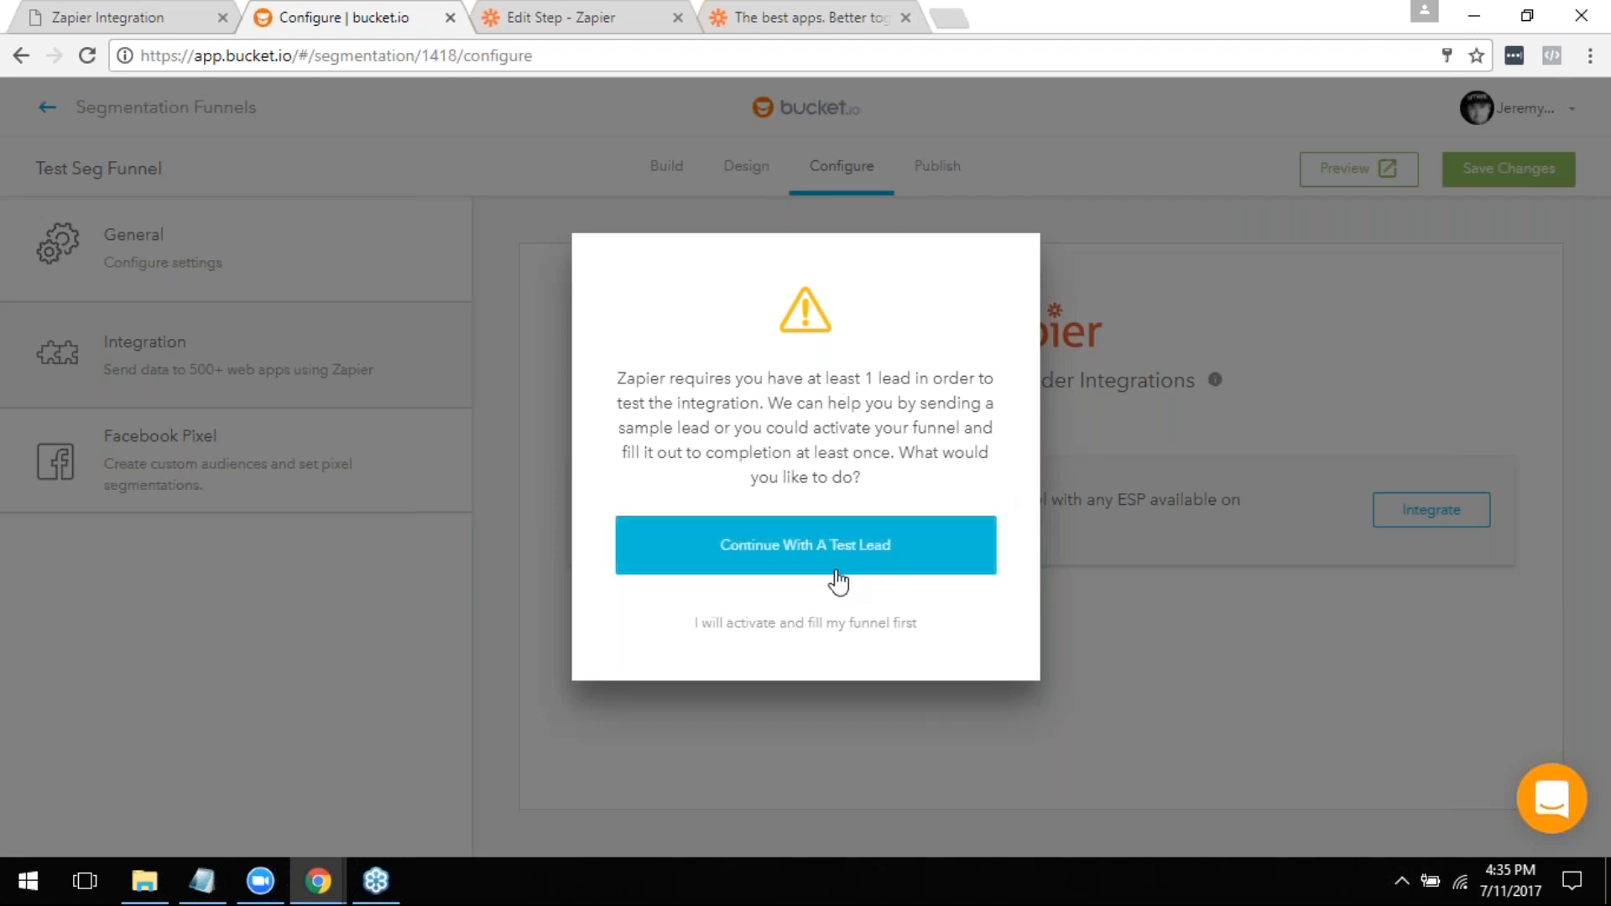
# - Return to the Zap in Zapier and check the New Segmentation trigger's test page
pyautogui.click(524, 15)
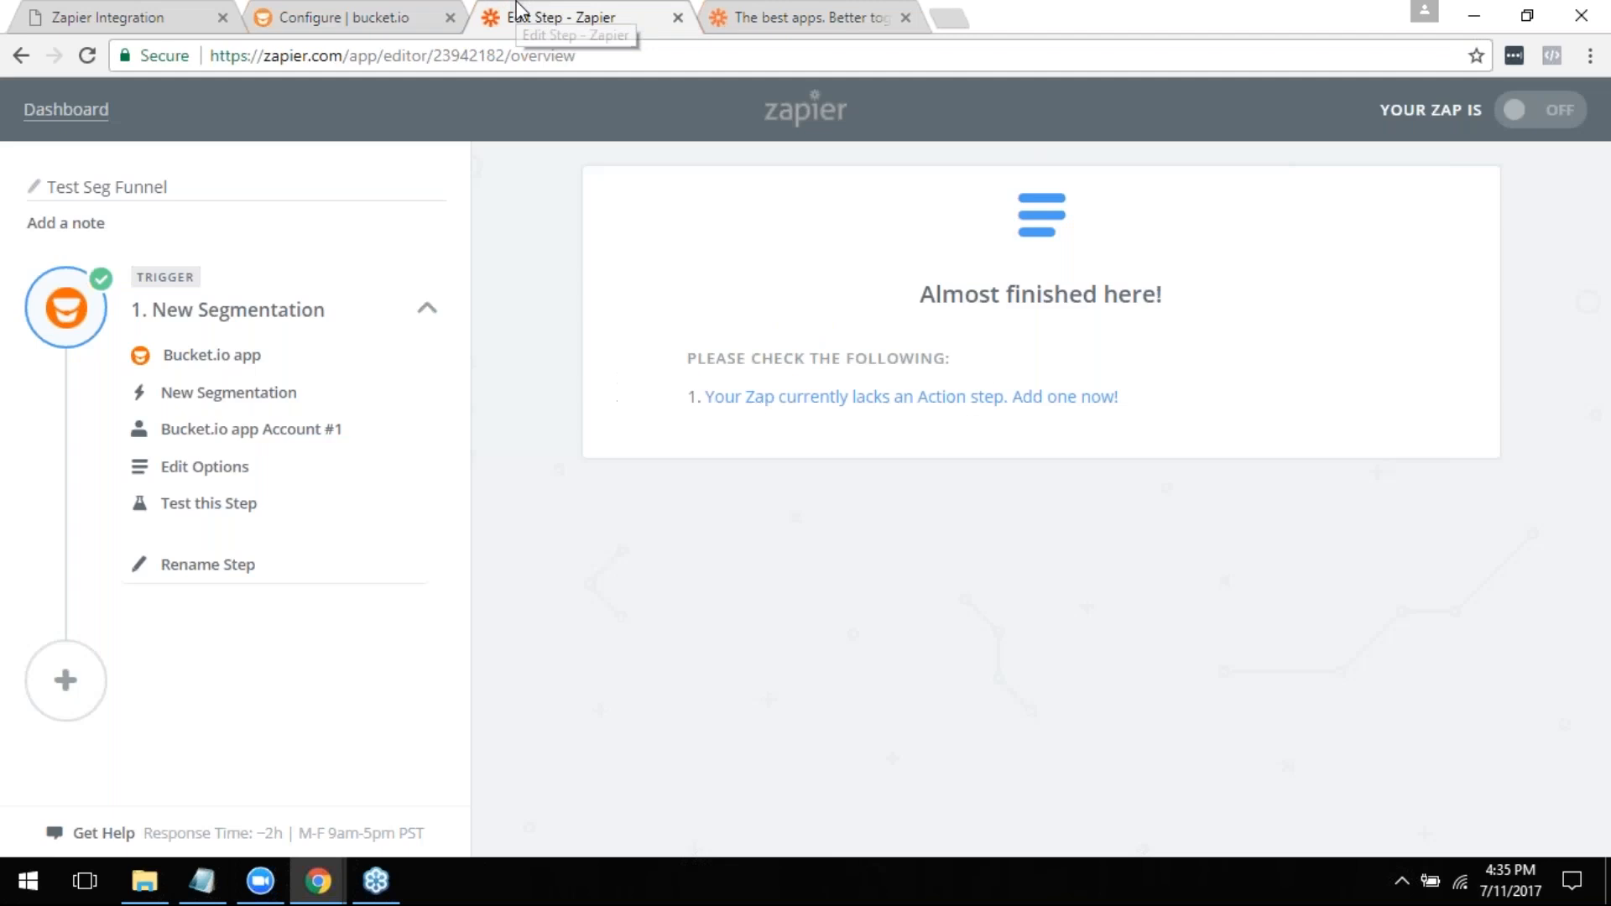
pyautogui.click(216, 504)
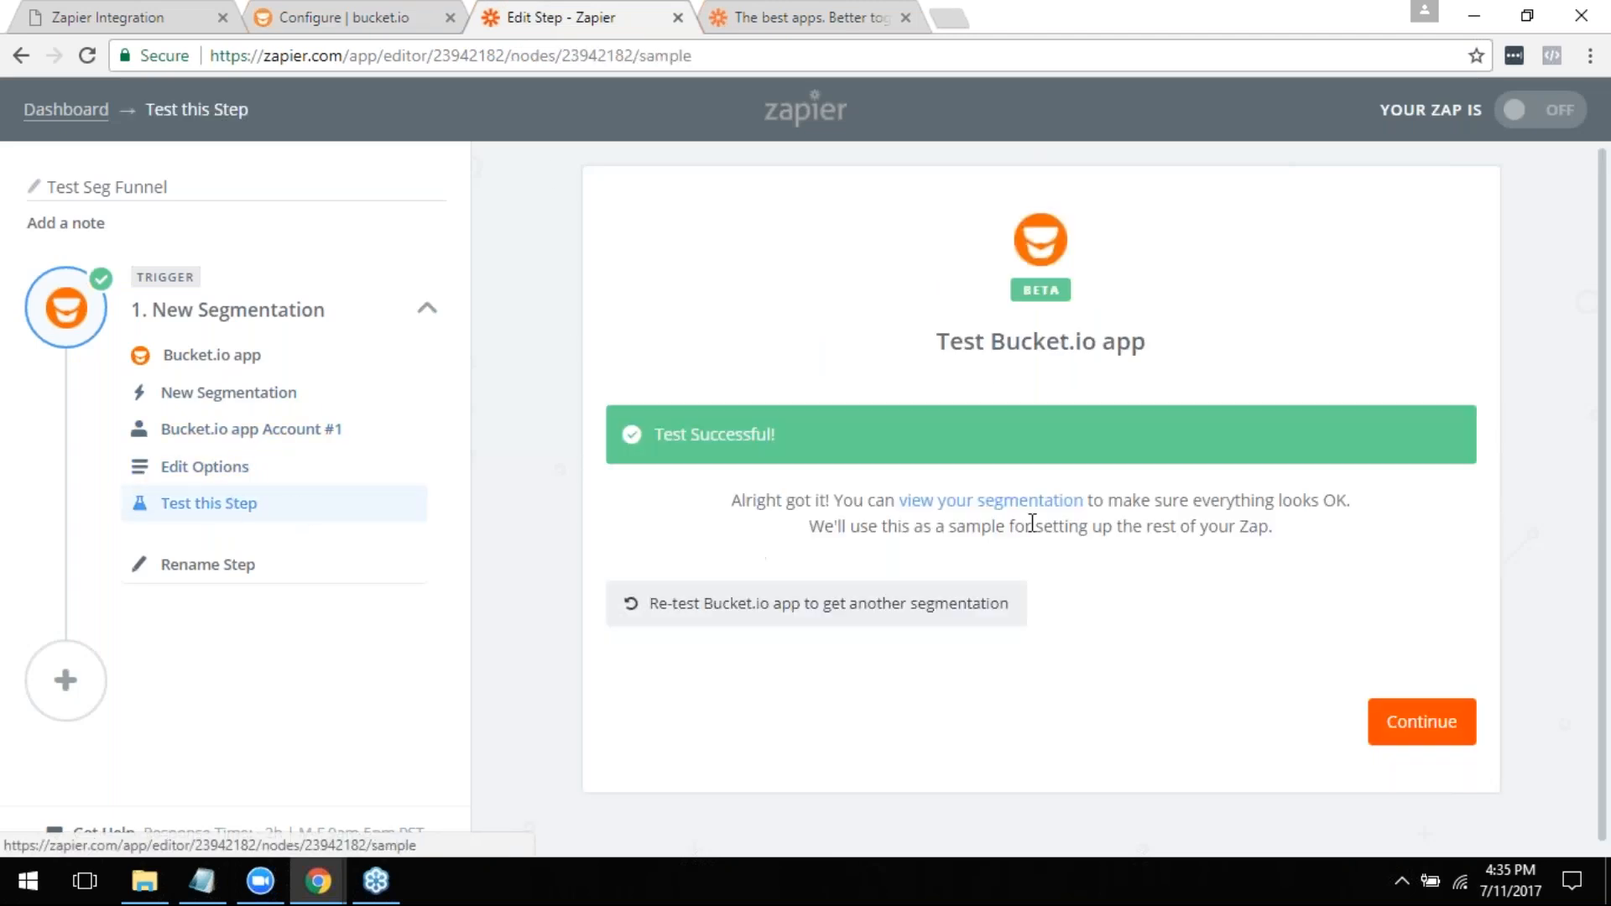
pyautogui.click(1411, 733)
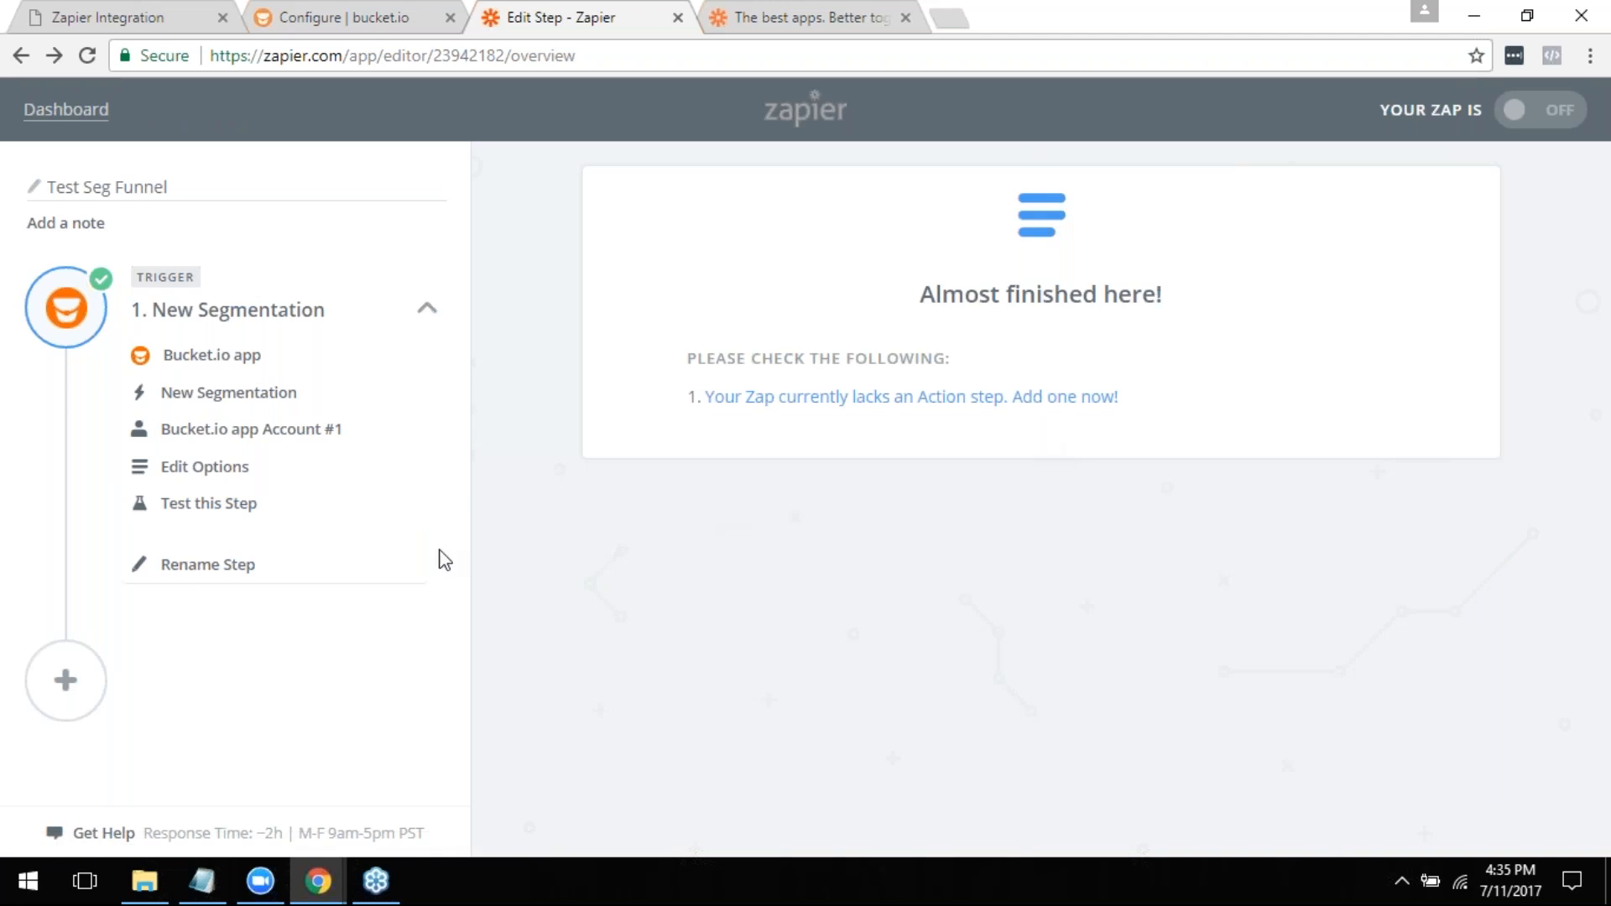
pyautogui.click(240, 507)
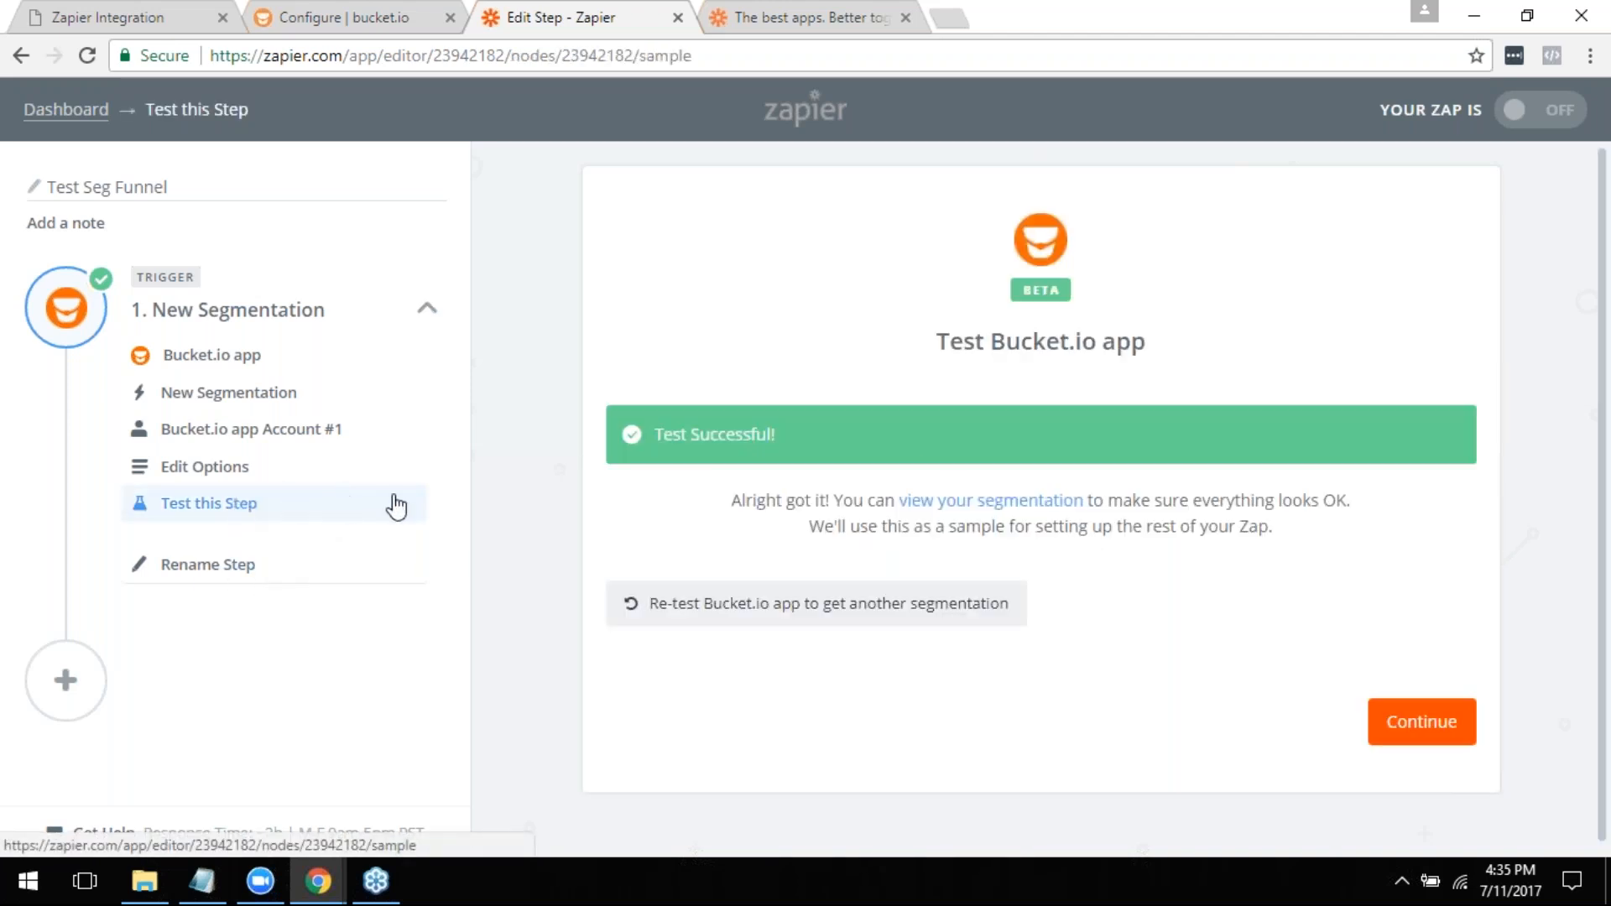
pyautogui.click(1397, 727)
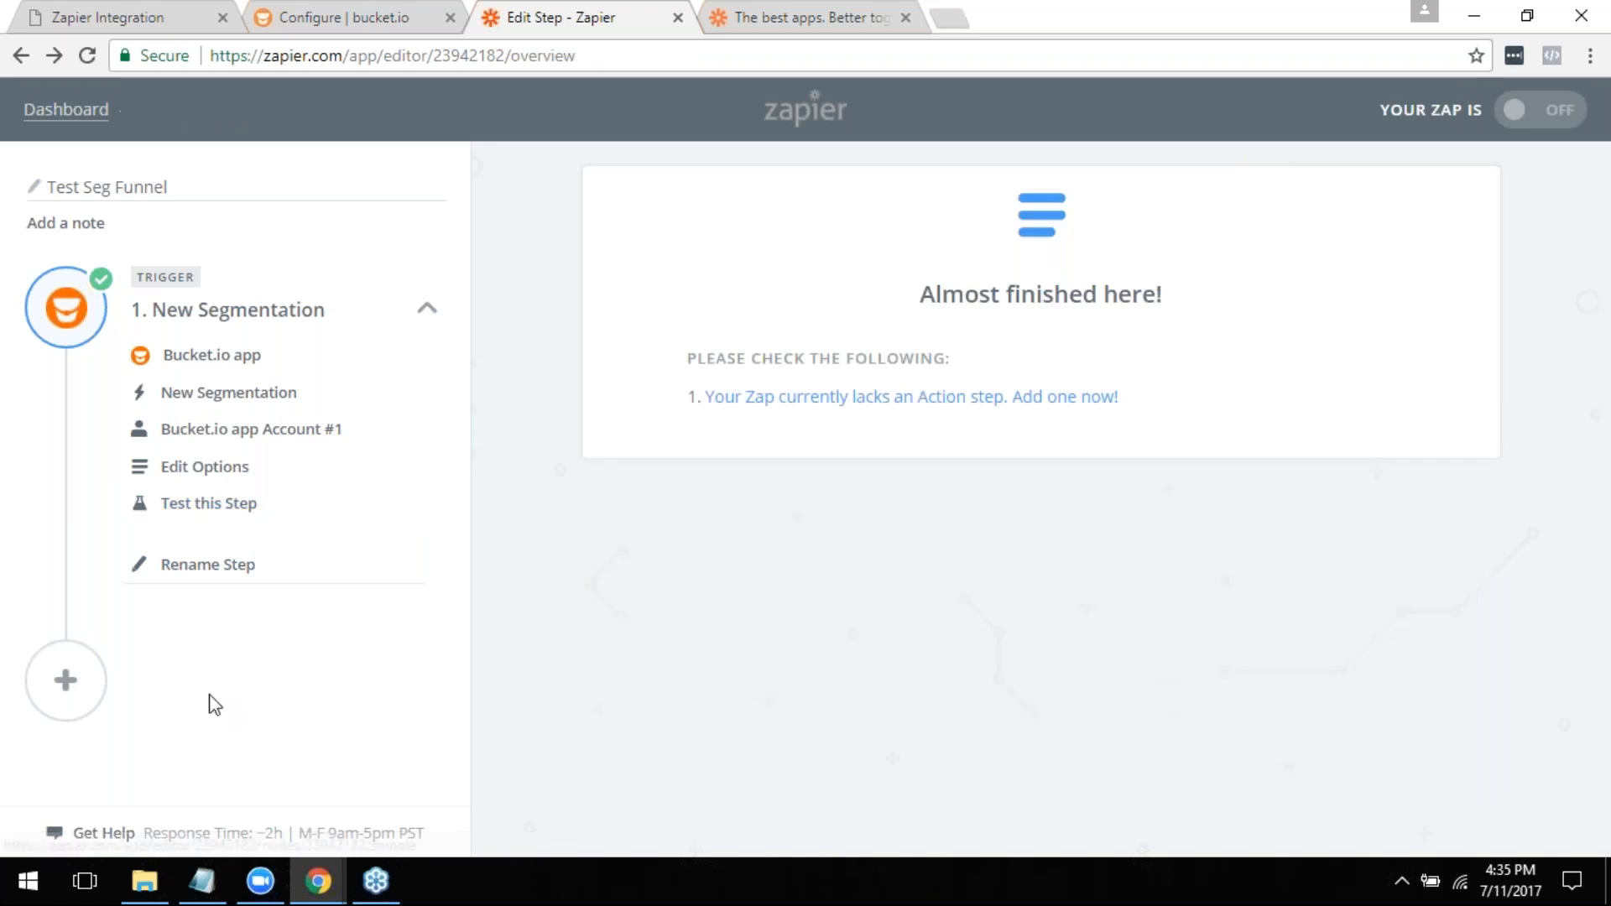
# - Add an ActiveCampaign action step to the Zap with the Create/Update Contact action
pyautogui.click(69, 678)
pyautogui.click(701, 487)
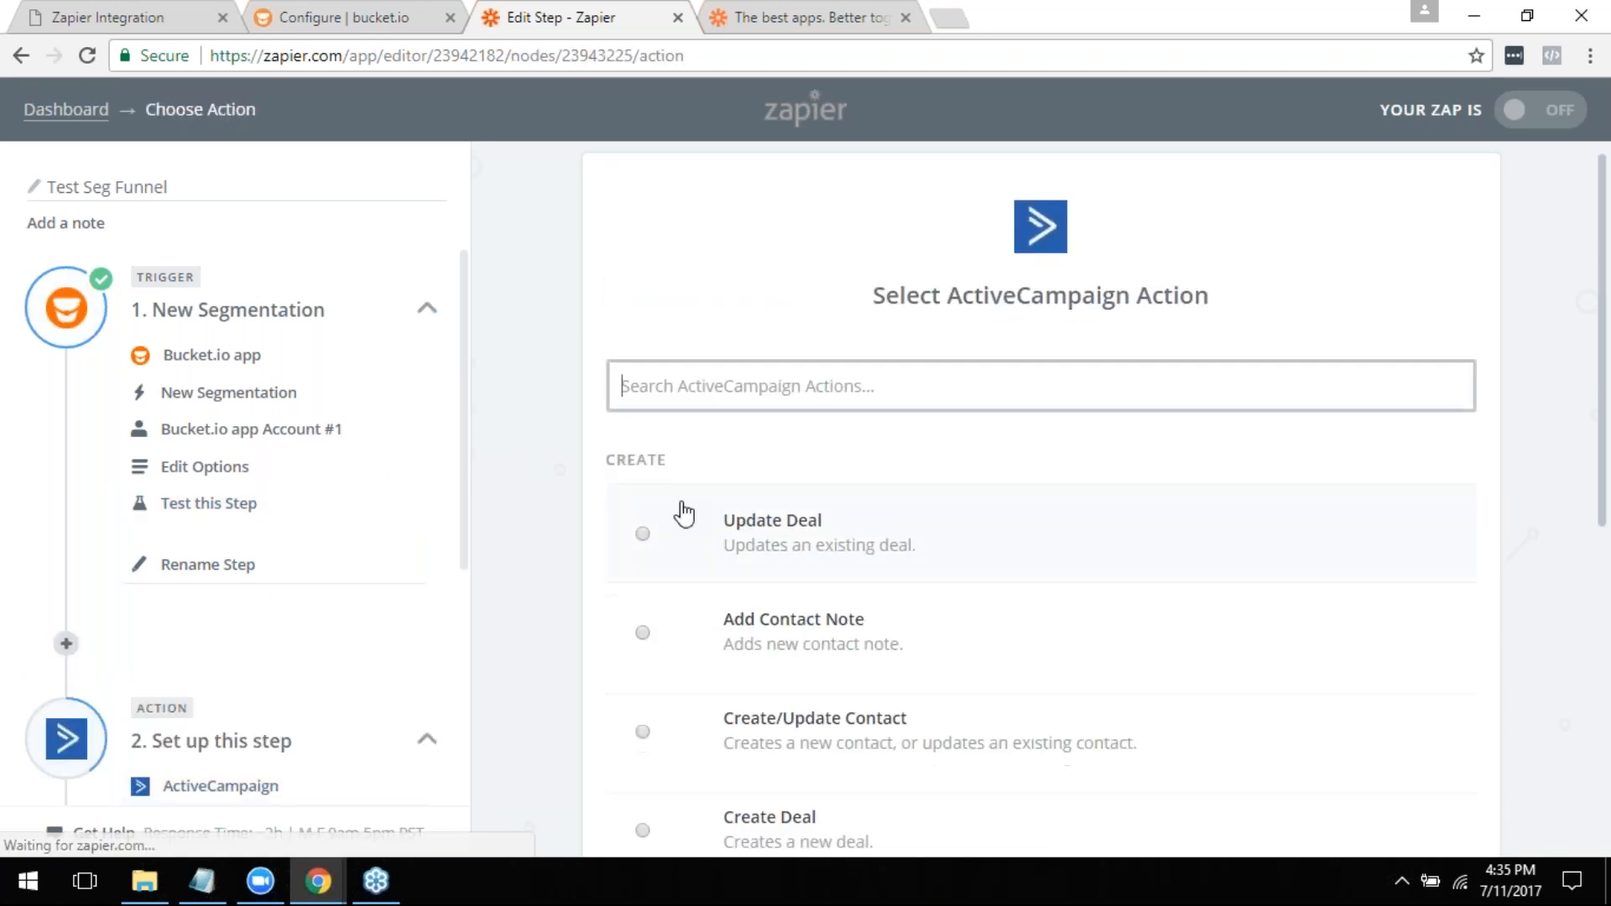
pyautogui.scroll(-3, 683, 504)
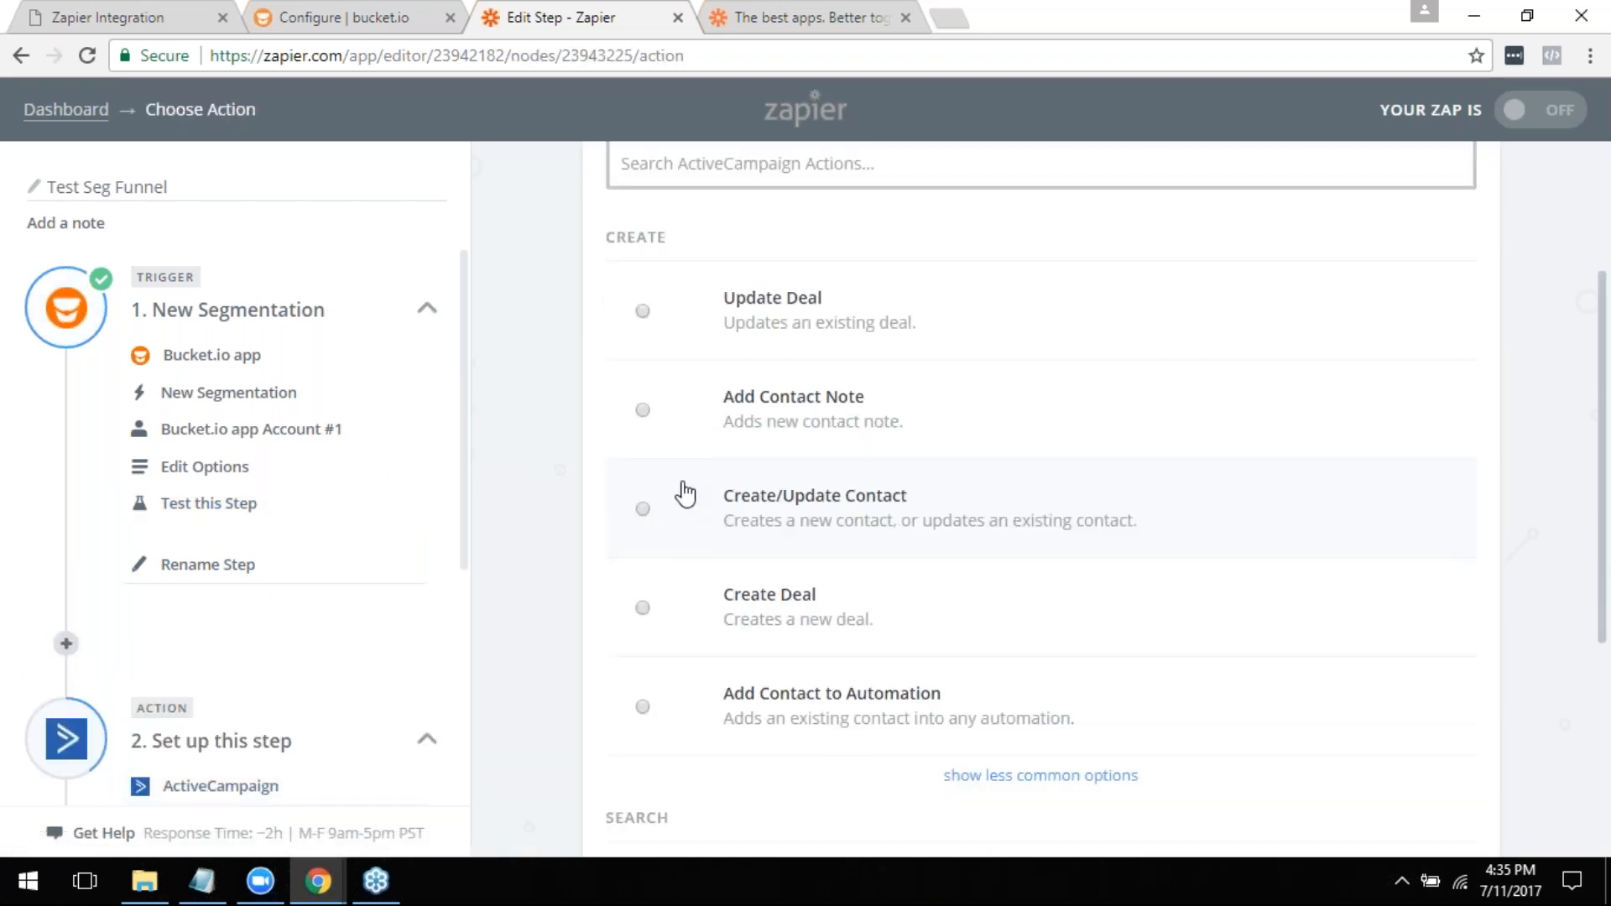
pyautogui.click(646, 508)
pyautogui.scroll(-2, 748, 647)
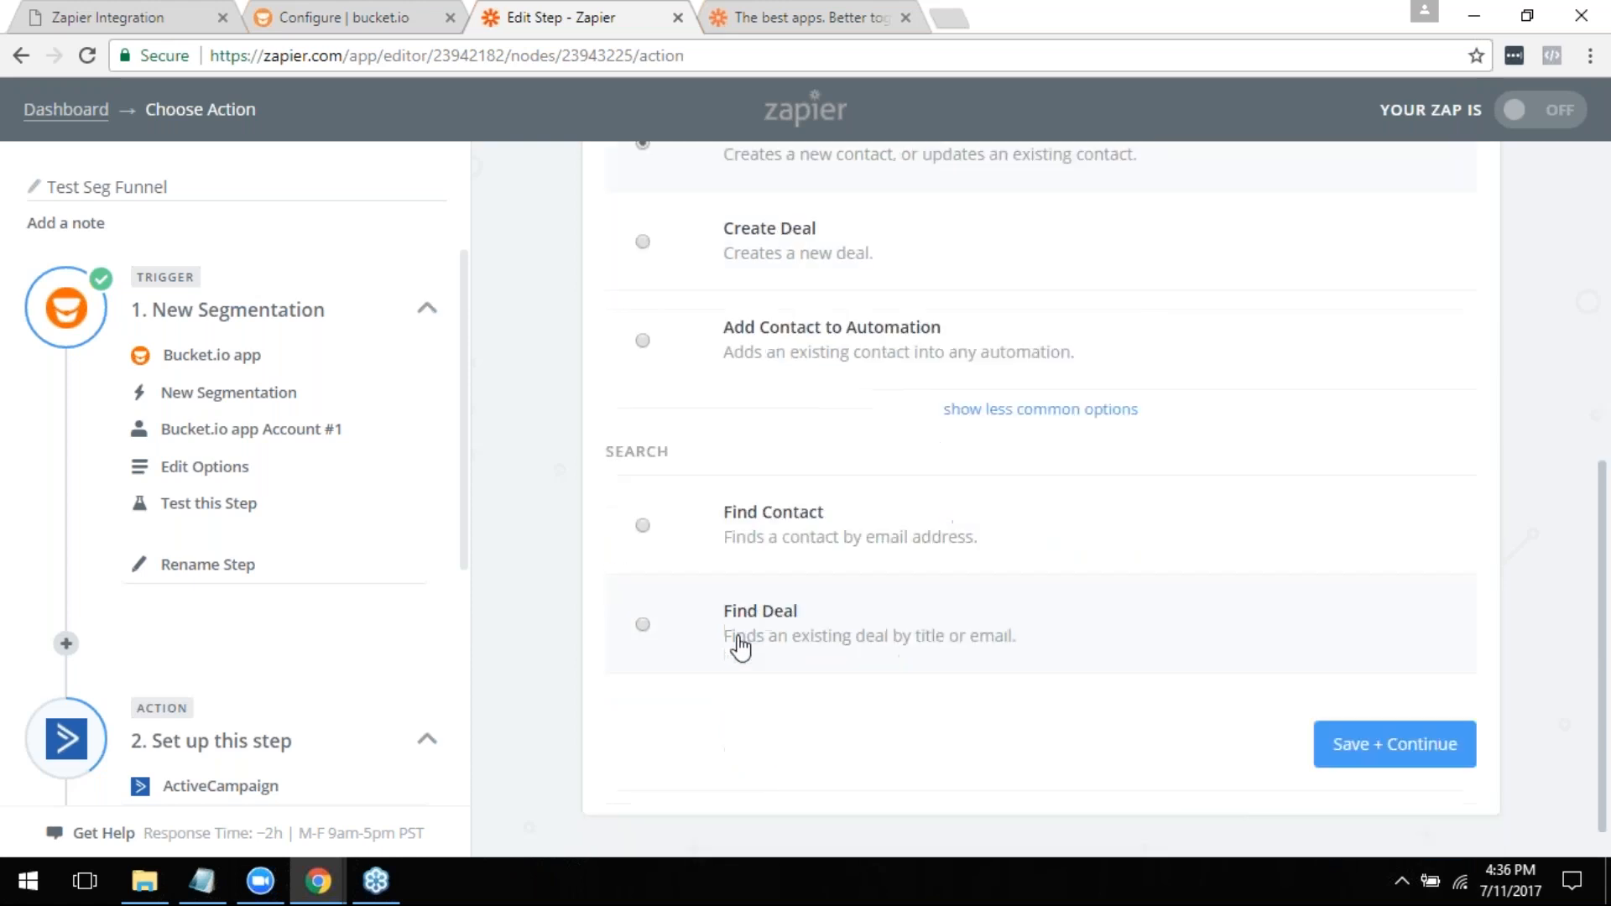
pyautogui.click(1351, 711)
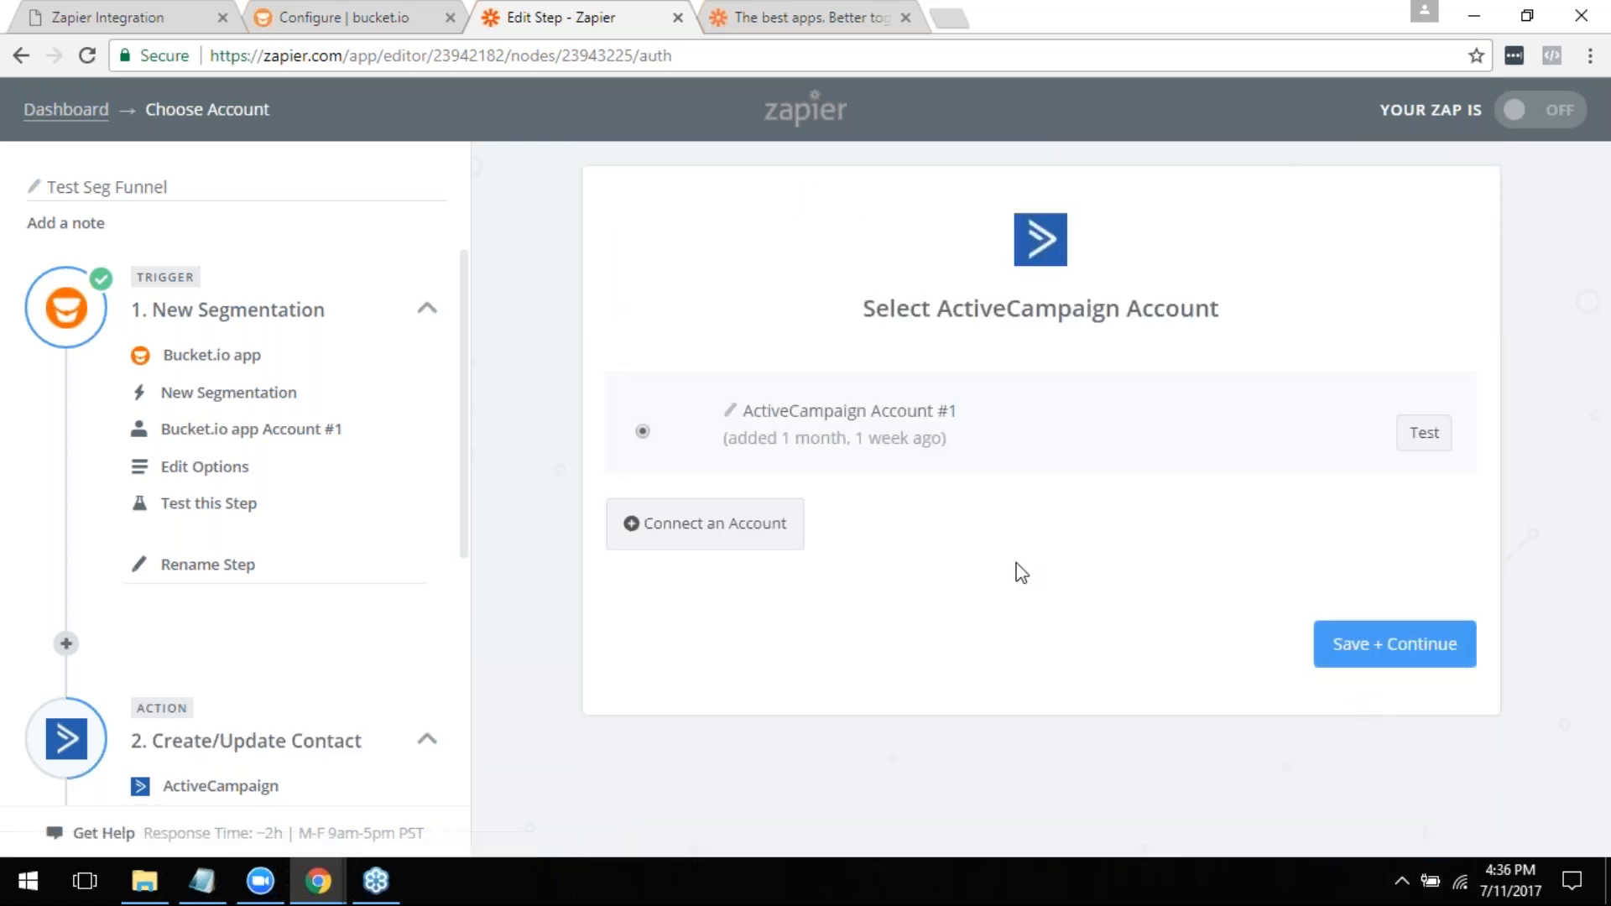
# - Keep ActiveCampaign Account #1 for the action, and map the New Segmentation Name value into the Email Address field
pyautogui.click(1400, 650)
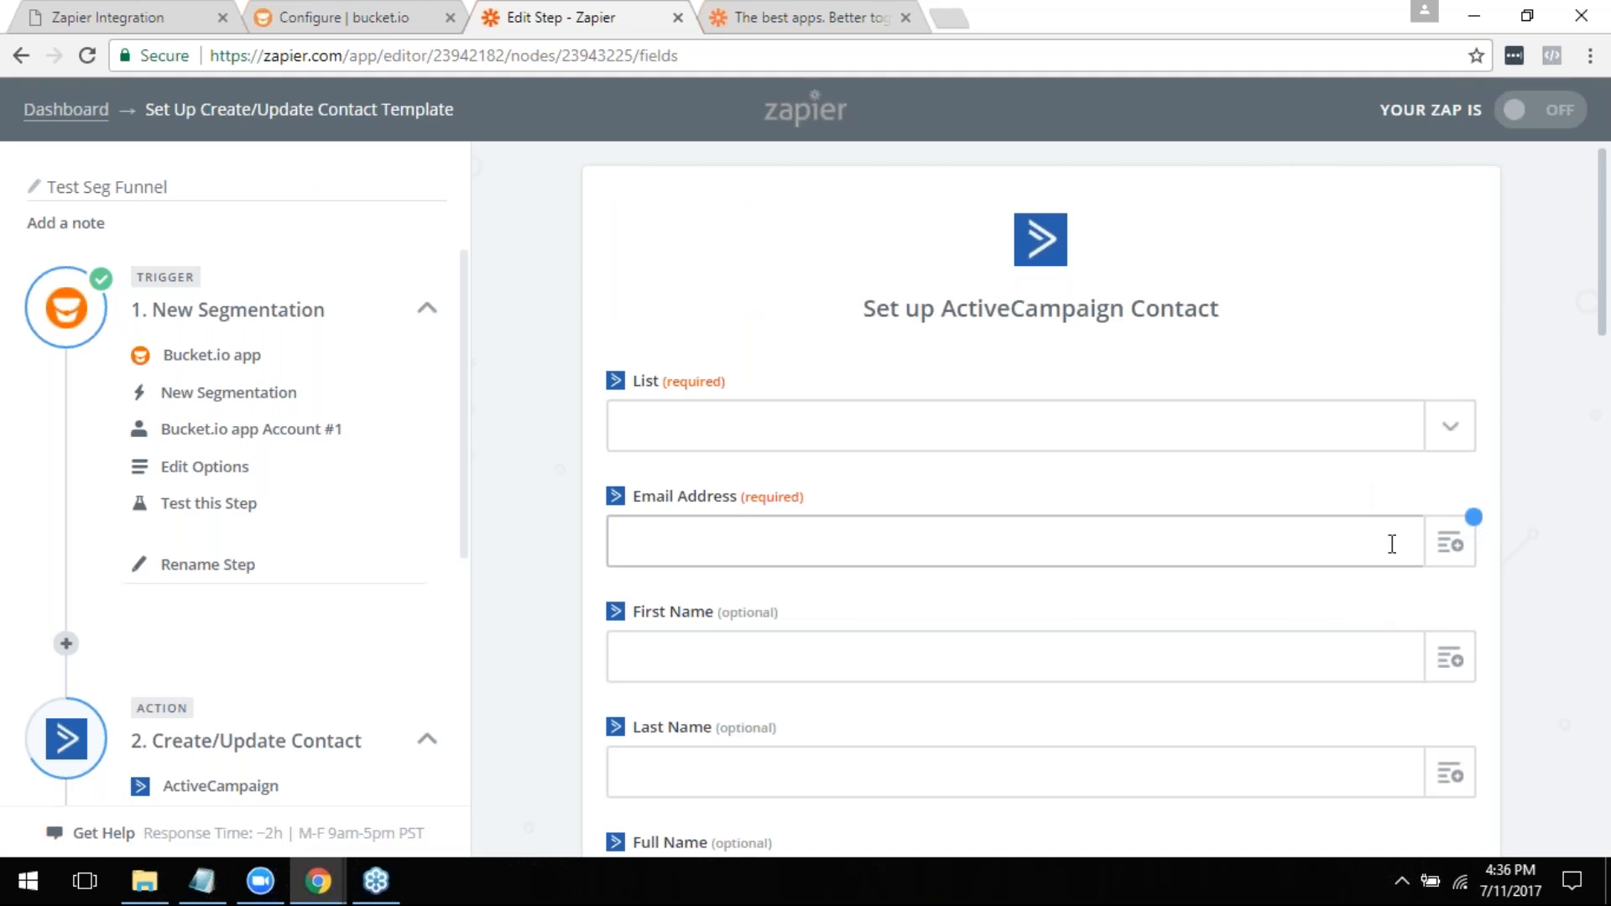
pyautogui.click(1437, 547)
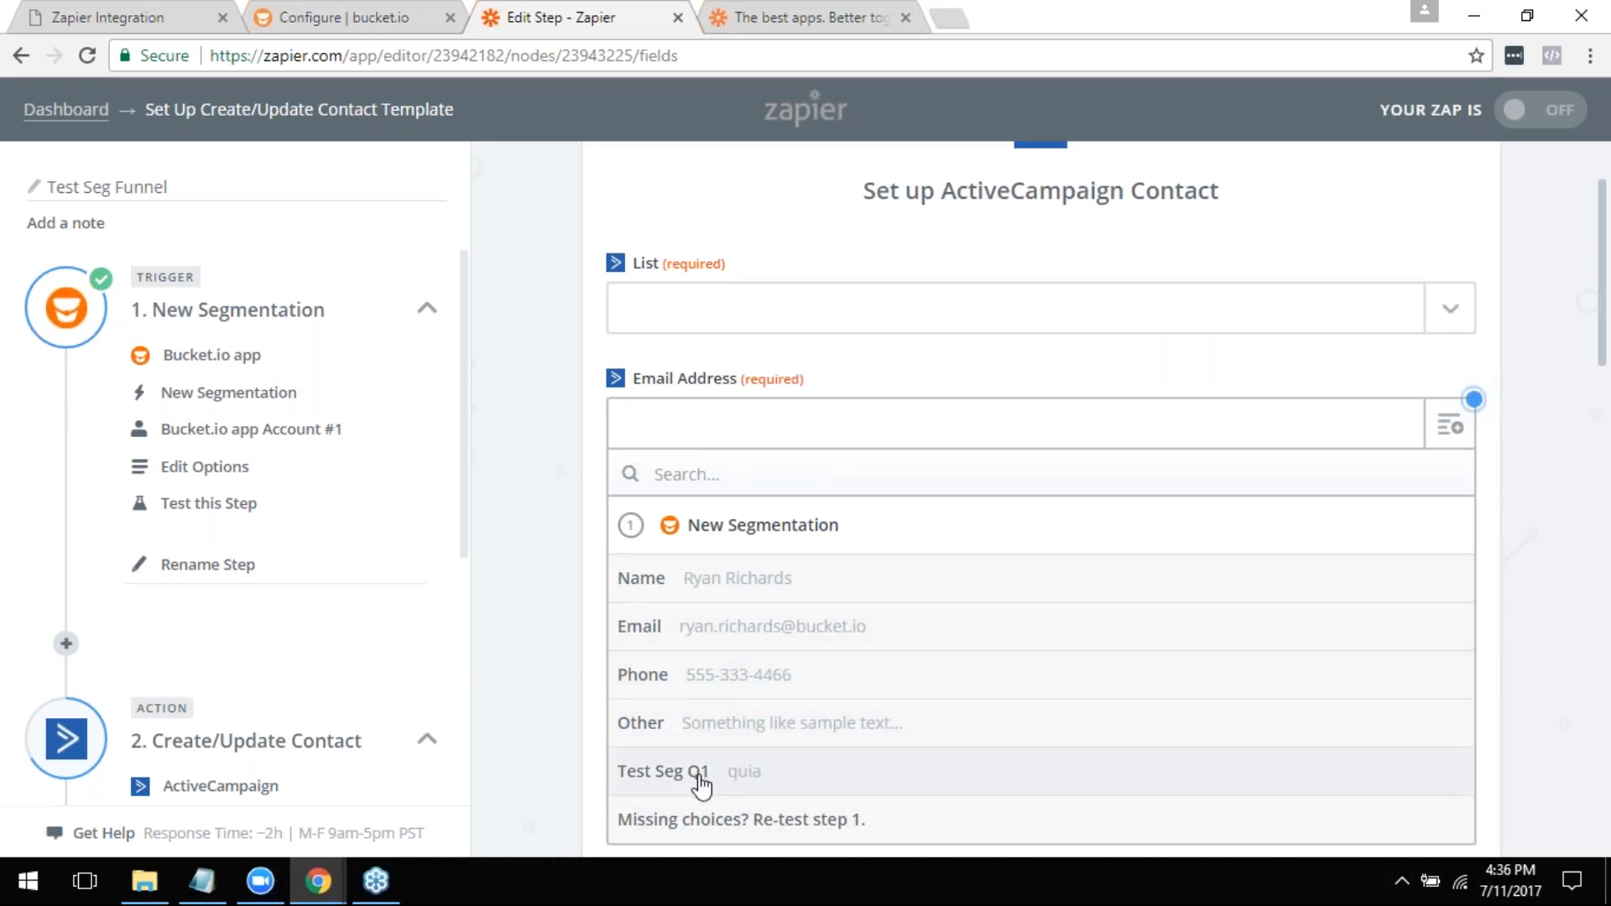
pyautogui.click(693, 593)
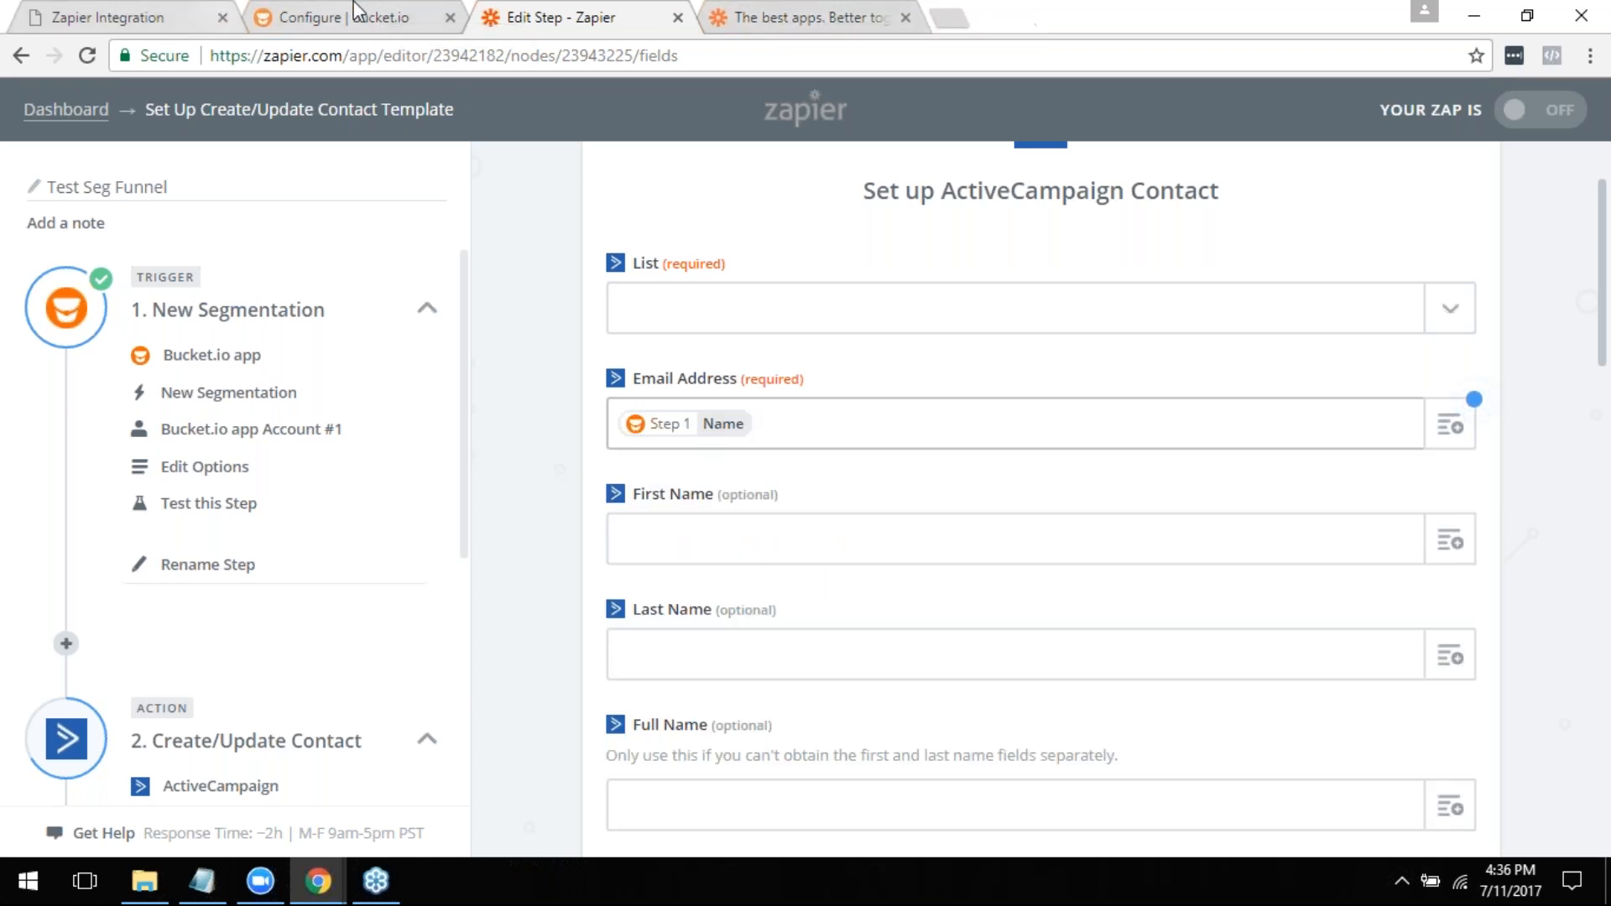
# - Continue the bucket.io integration with a test lead, closing the extra Zapier editor, and save the funnel's configuration
pyautogui.click(306, 17)
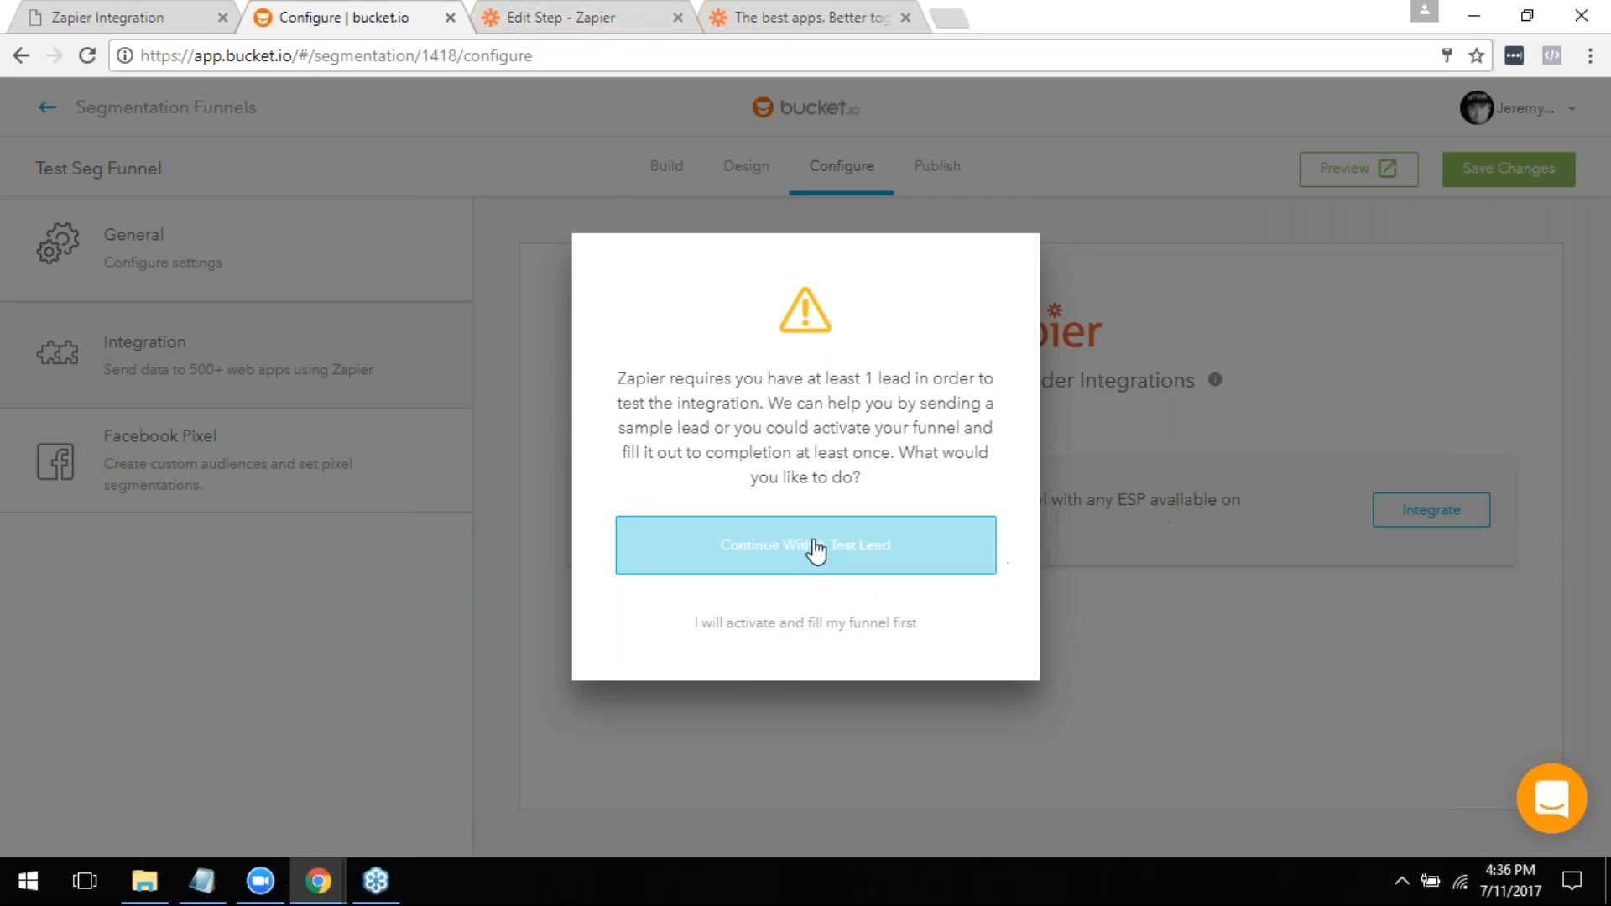
pyautogui.click(711, 544)
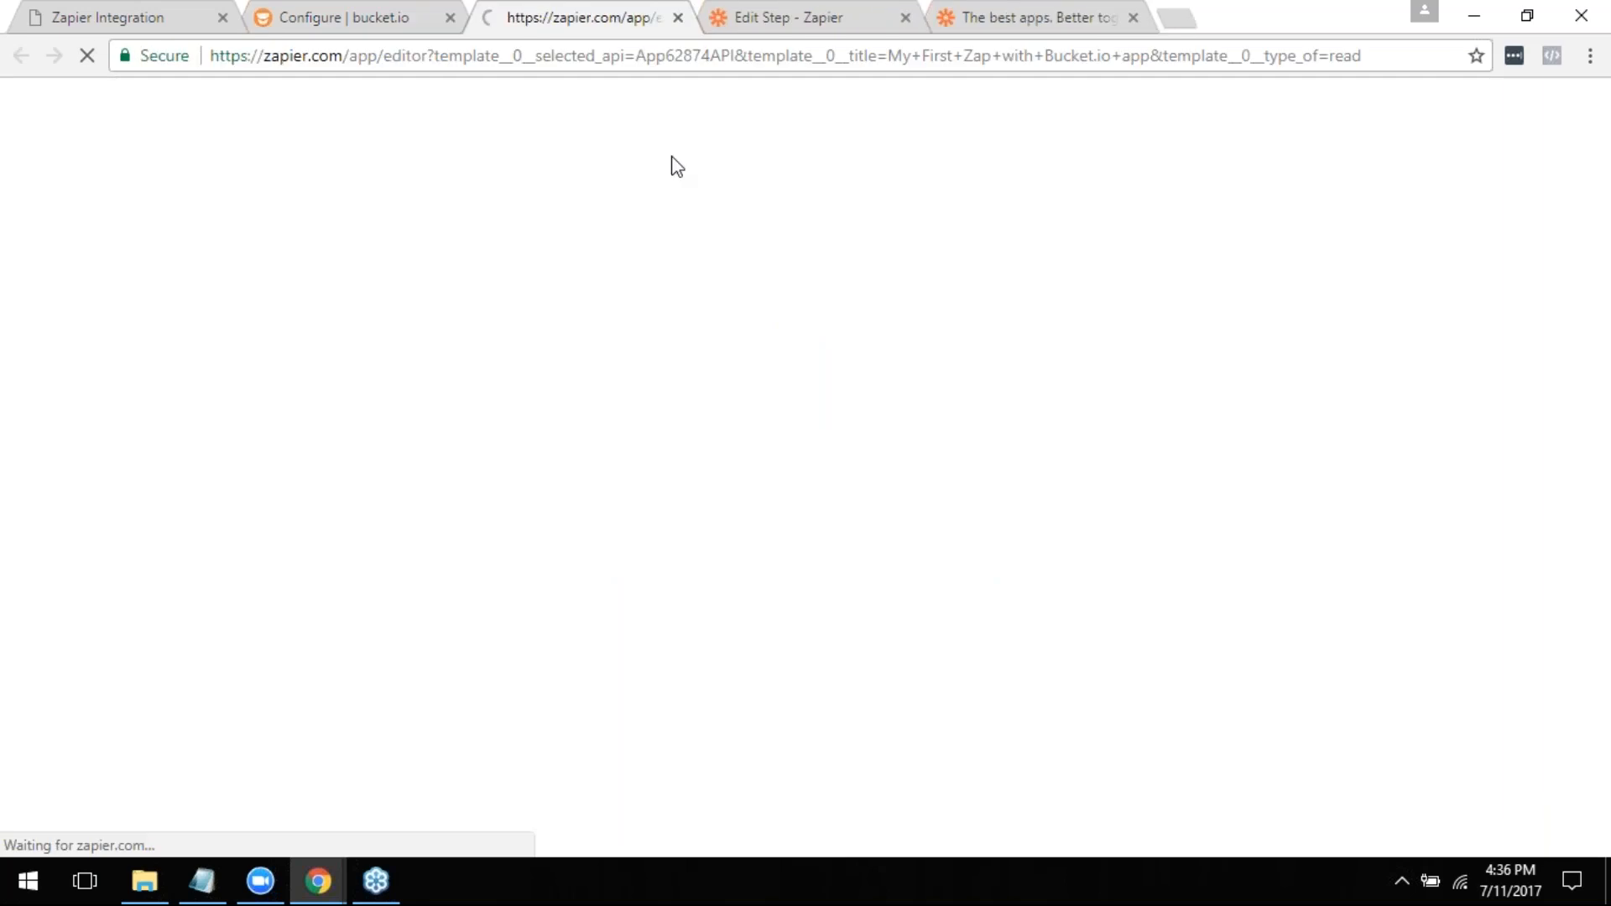
pyautogui.click(679, 17)
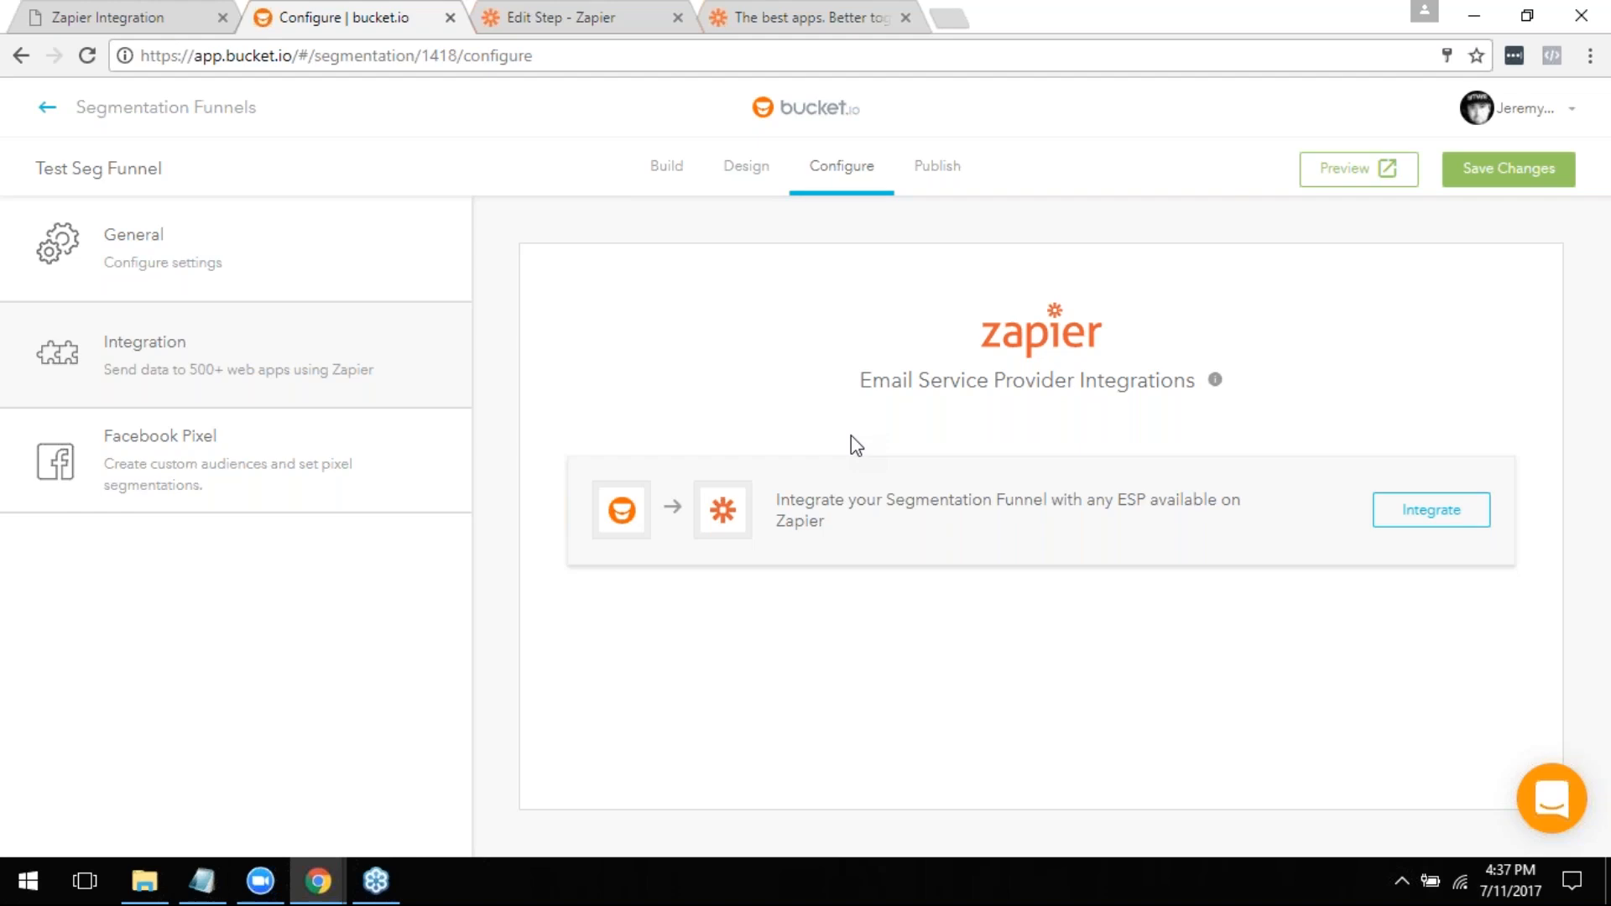
pyautogui.click(1528, 180)
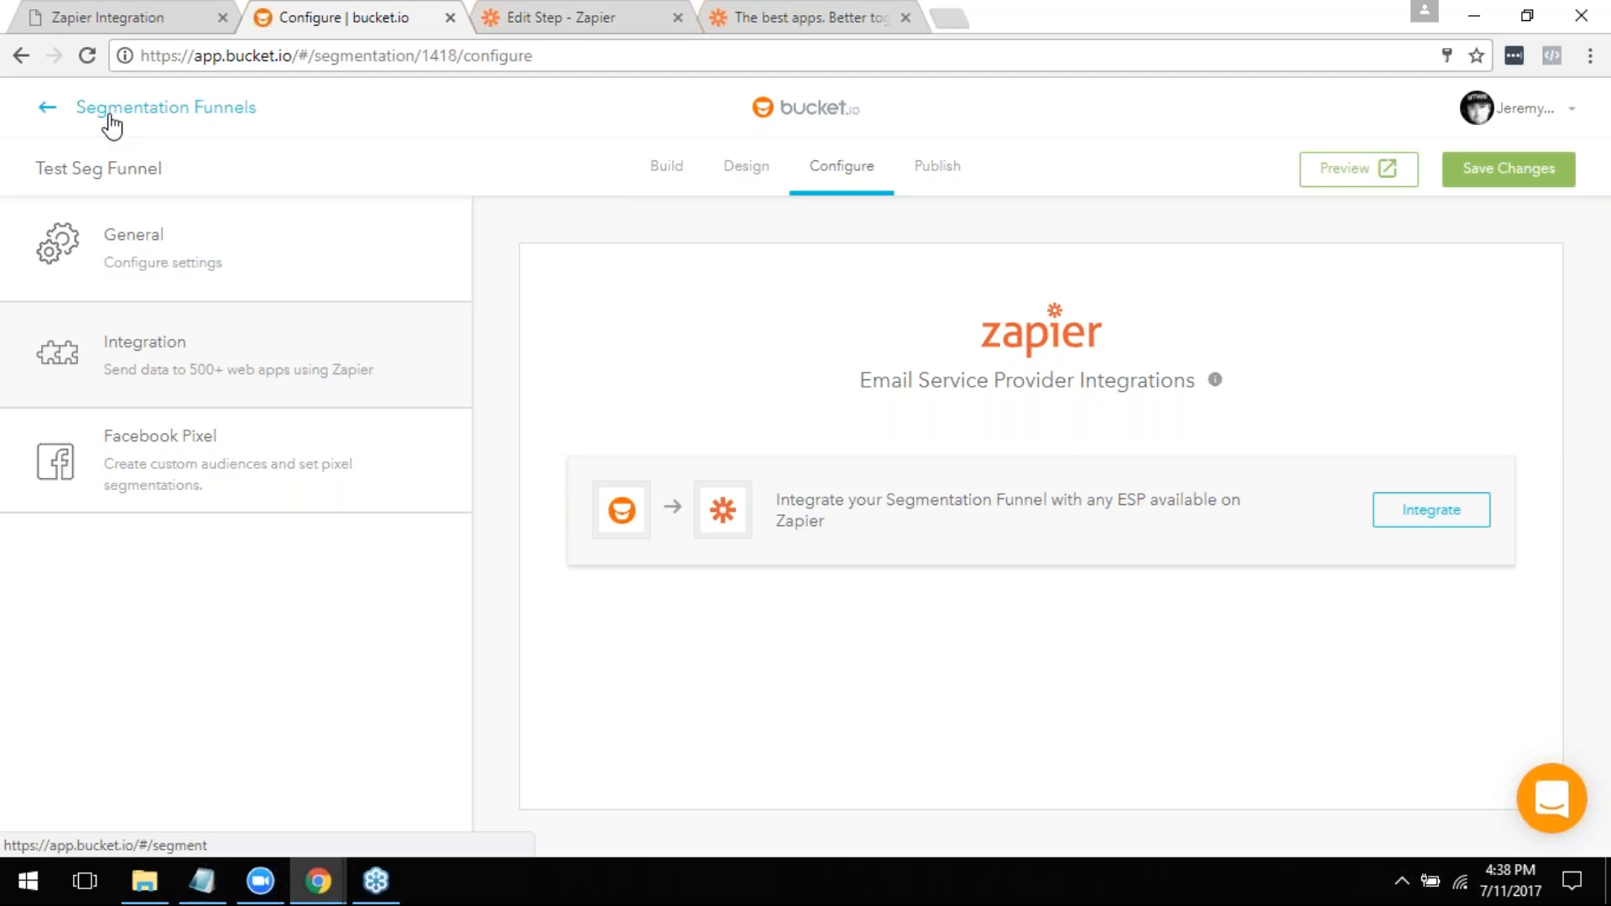
# - Examine Test Seg Funnel's build in bucket.io, from the welcome page and Q1 through lead capture to outcomes A, B and C
pyautogui.click(656, 189)
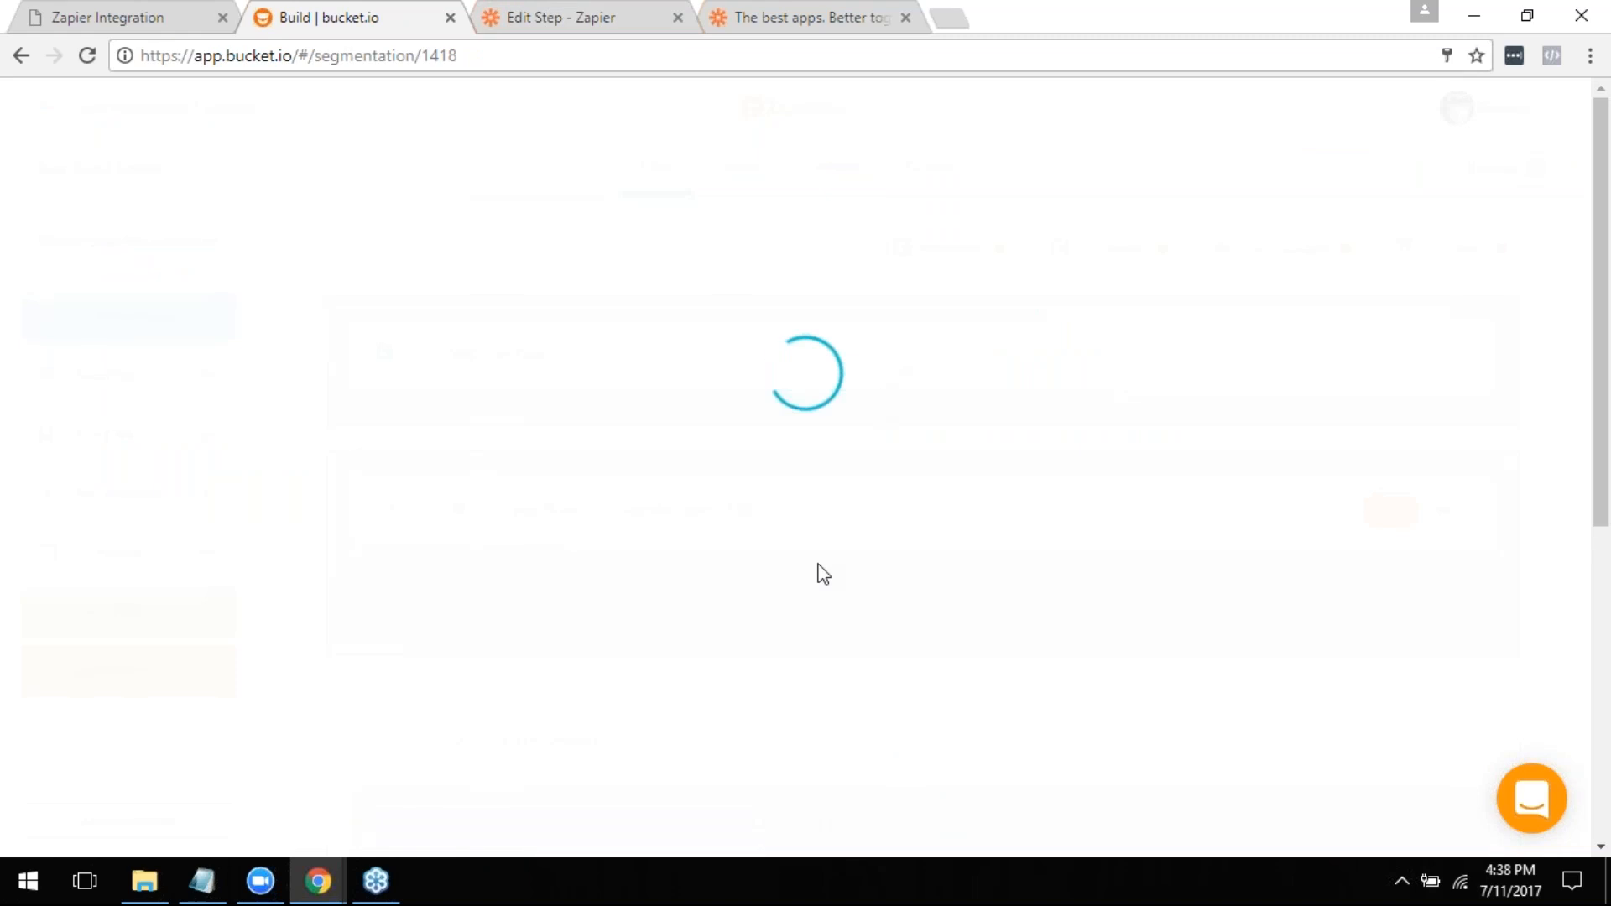
pyautogui.scroll(-2, 766, 550)
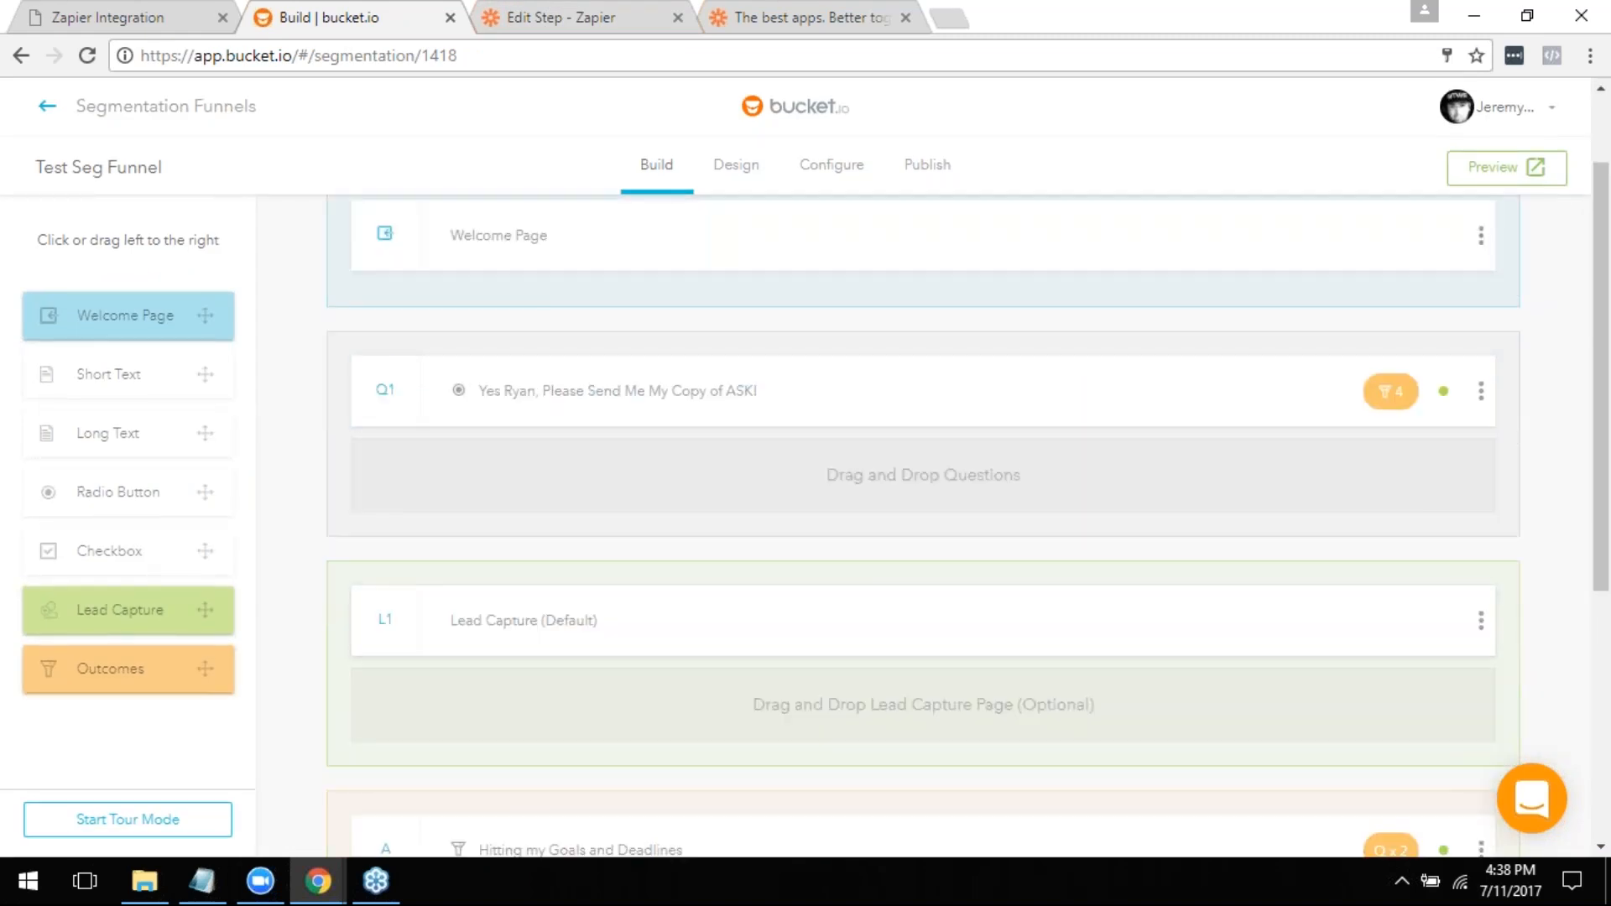
pyautogui.scroll(-4, 500, 525)
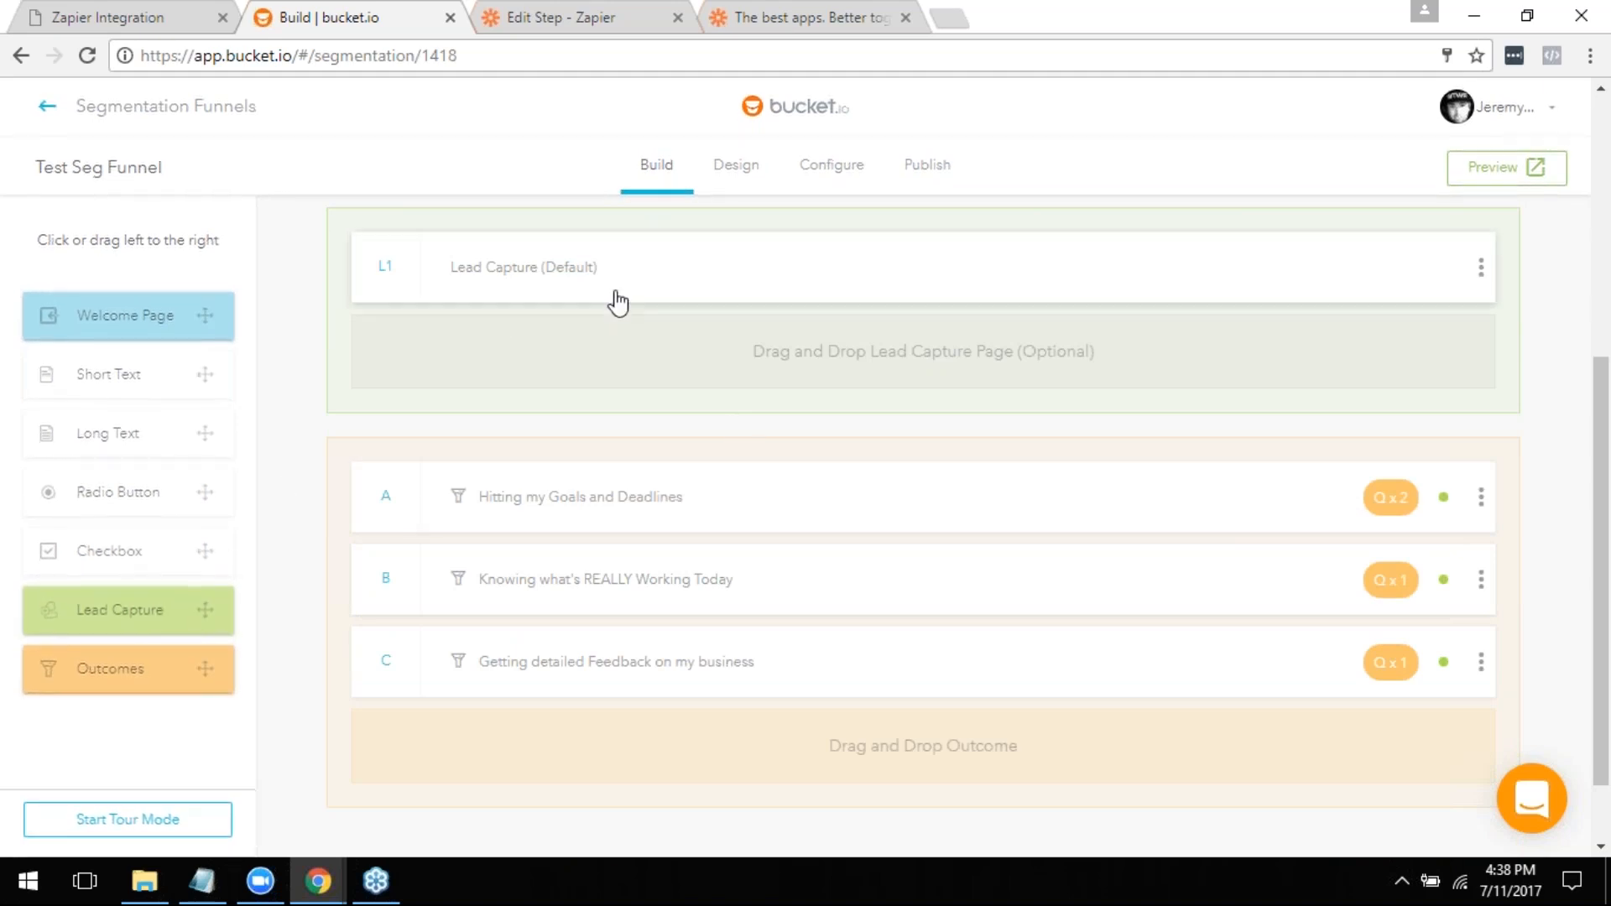
pyautogui.scroll(1, 842, 353)
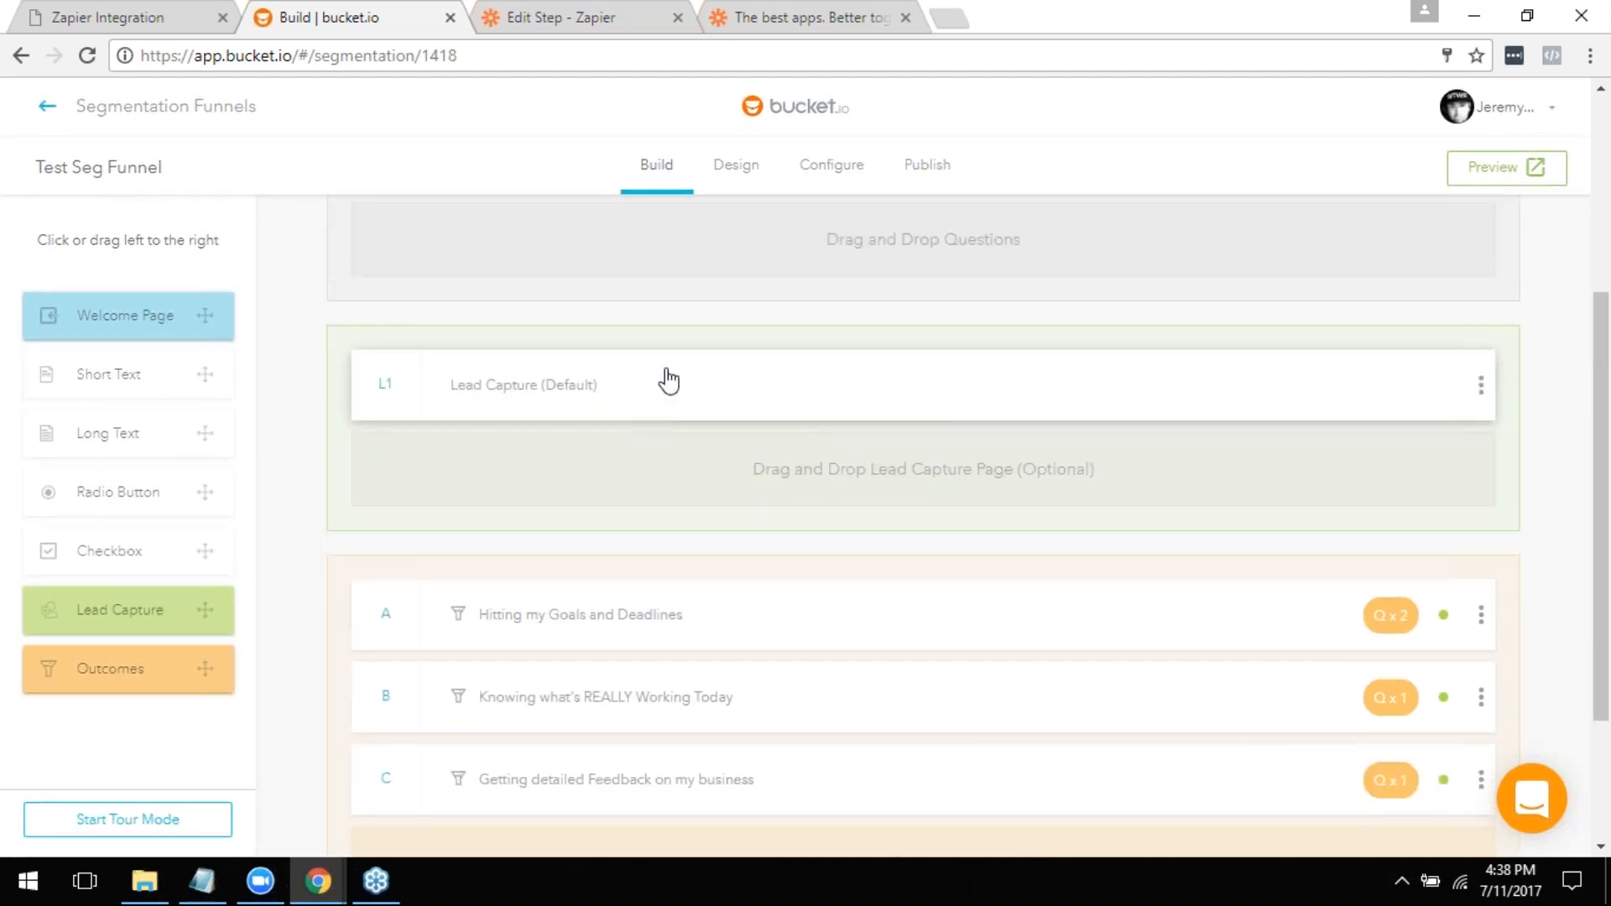
pyautogui.scroll(-2, 635, 554)
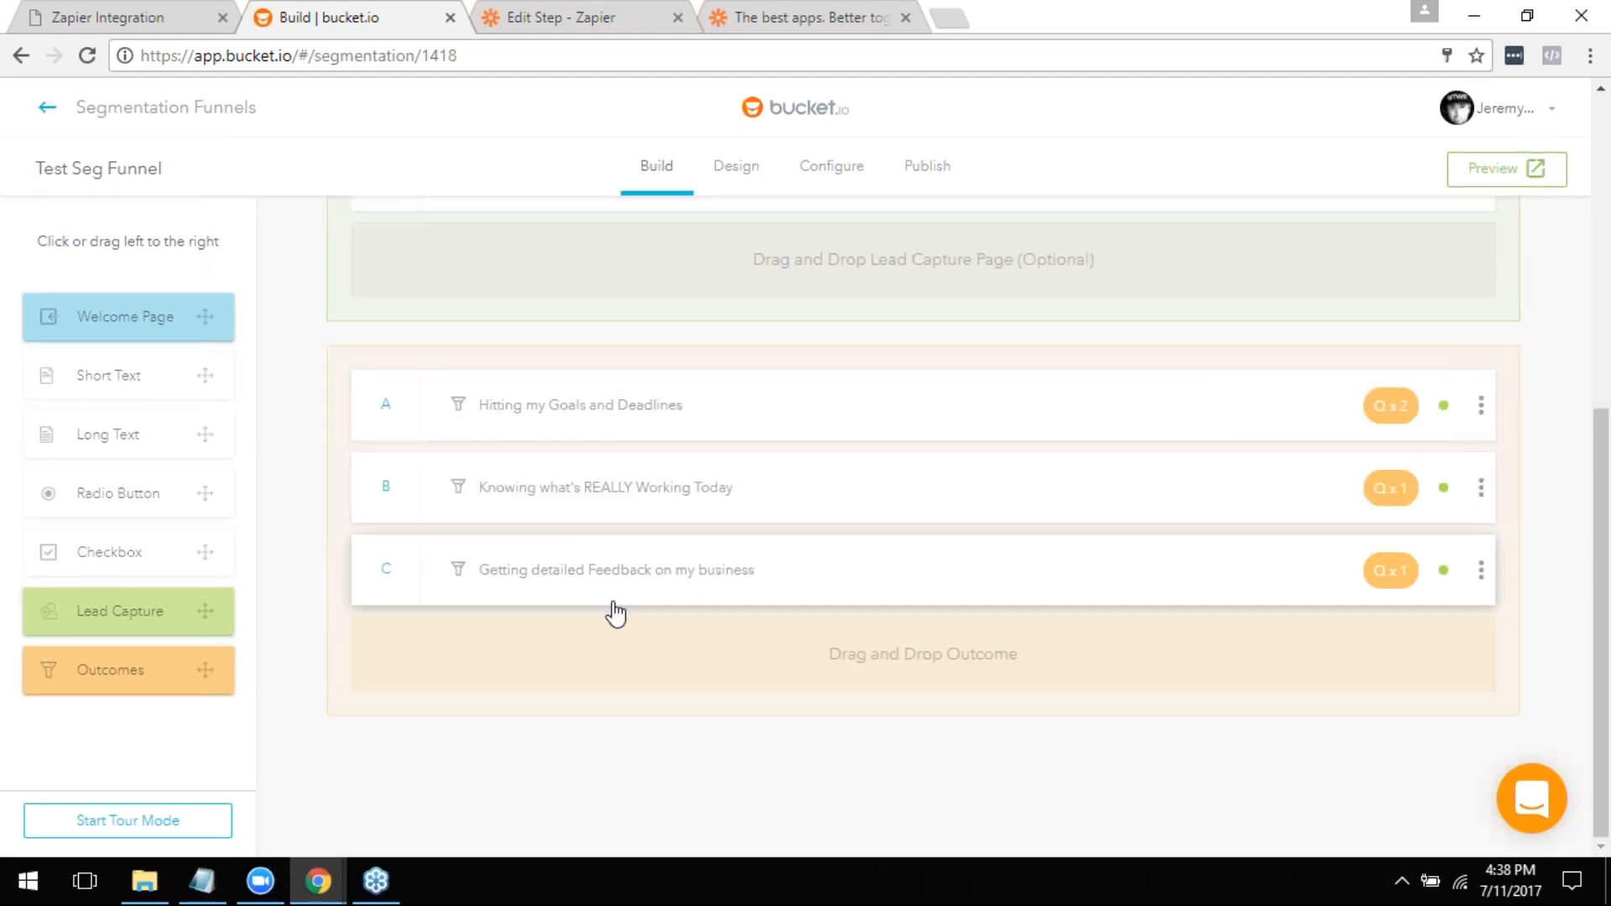
pyautogui.scroll(3, 873, 292)
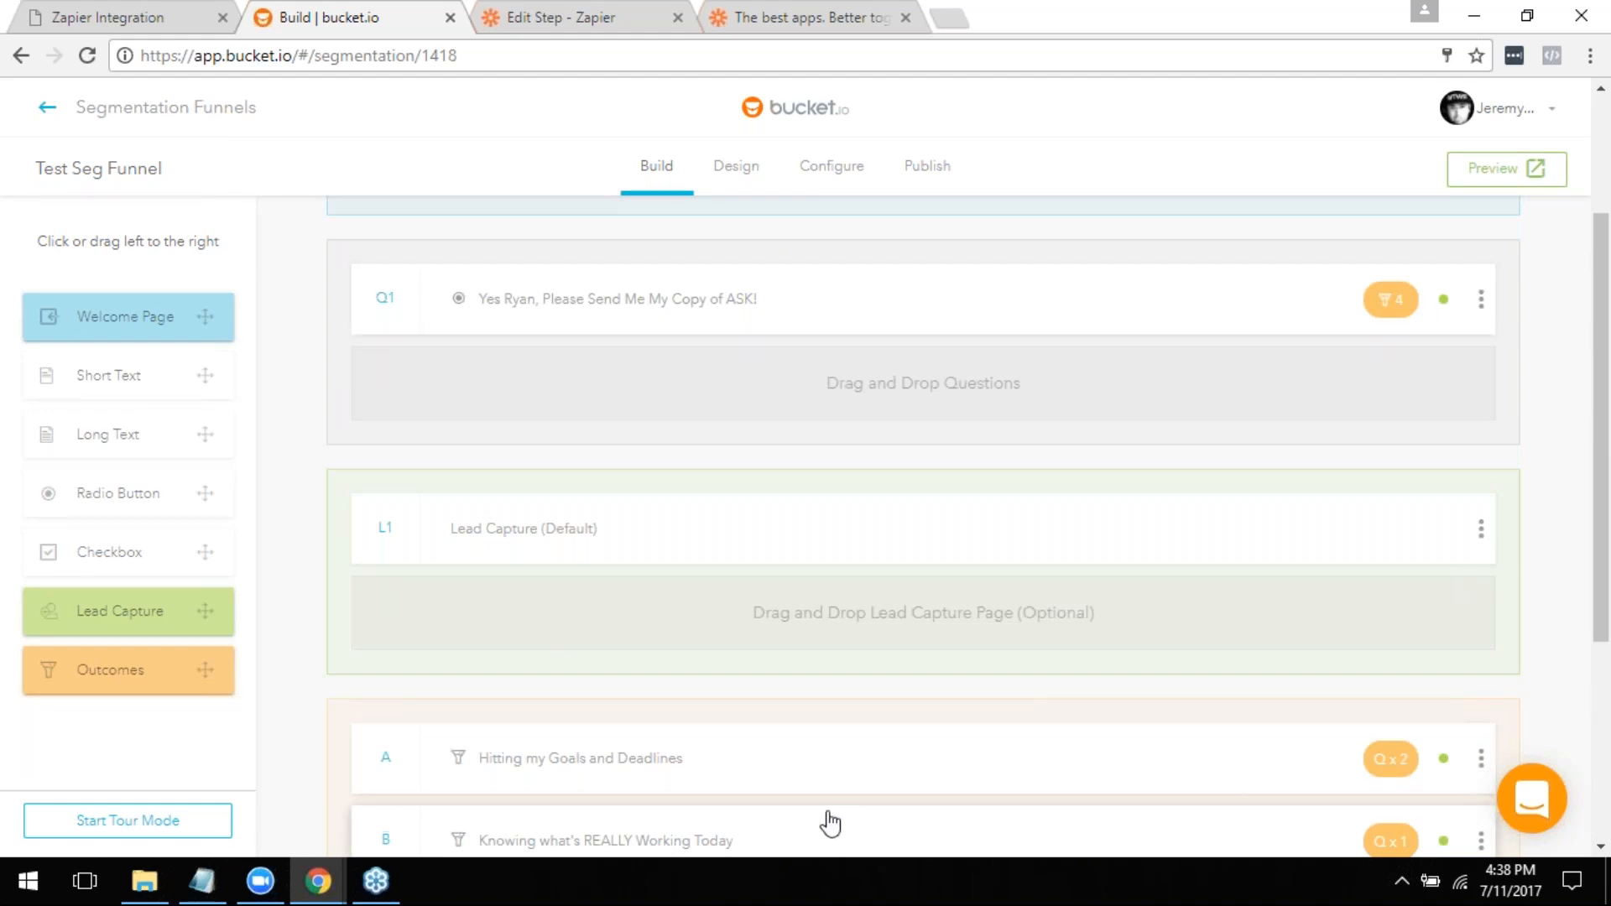
pyautogui.scroll(-2, 525, 607)
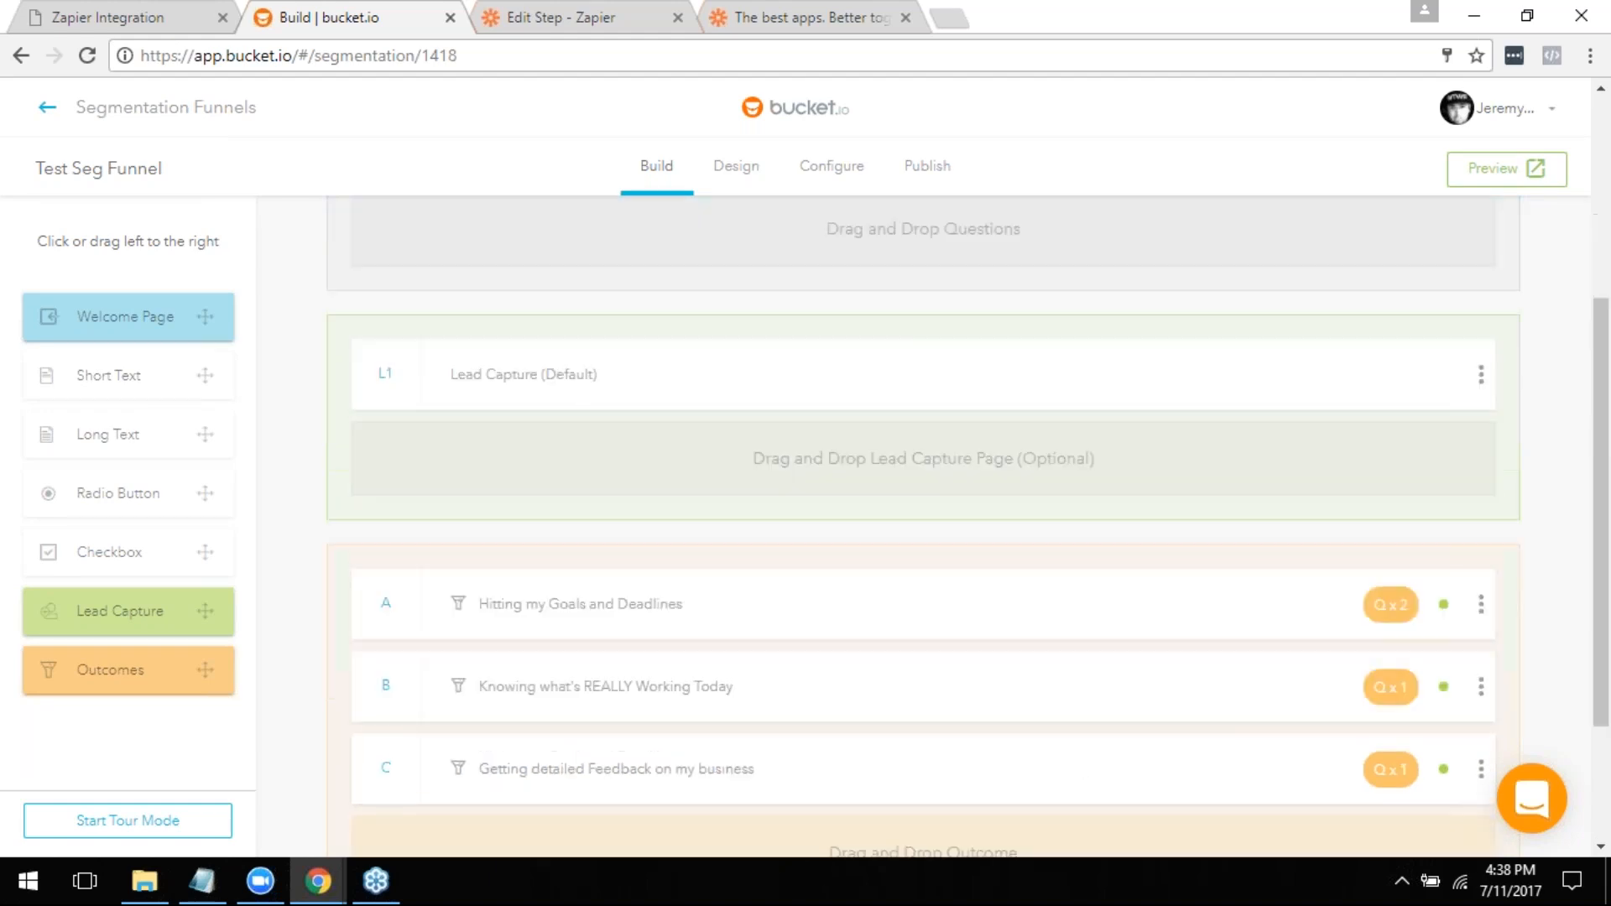
pyautogui.scroll(4, 577, 678)
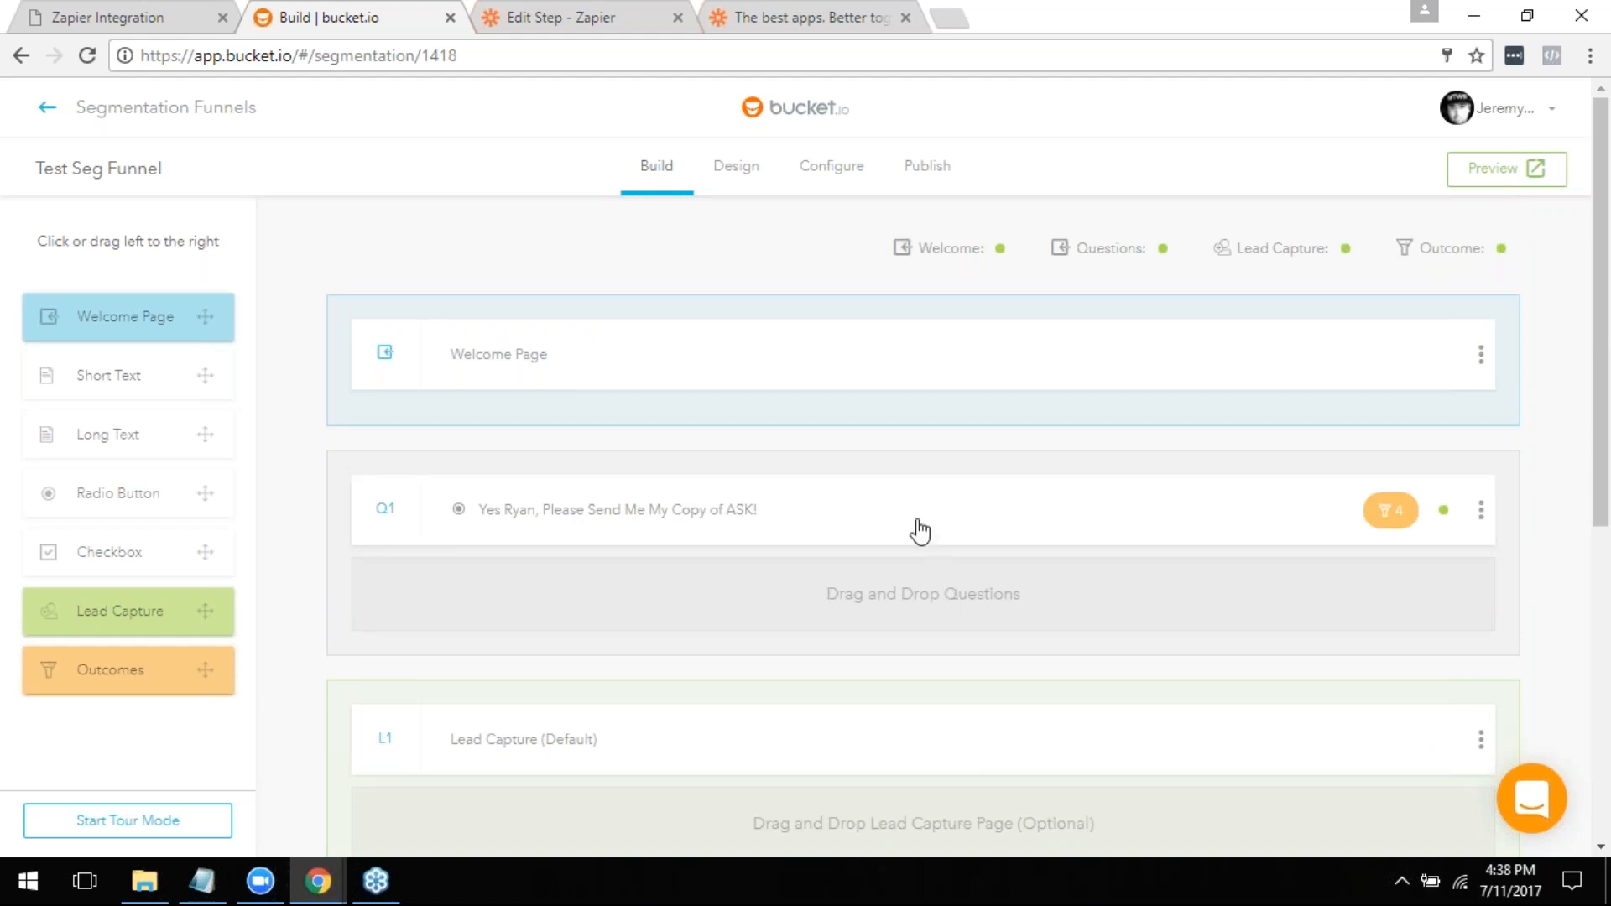
# - Return to the Zapier editor and map the New Segmentation Test Seg Q1 answer into the ActiveCampaign contact's Tags field
pyautogui.click(604, 10)
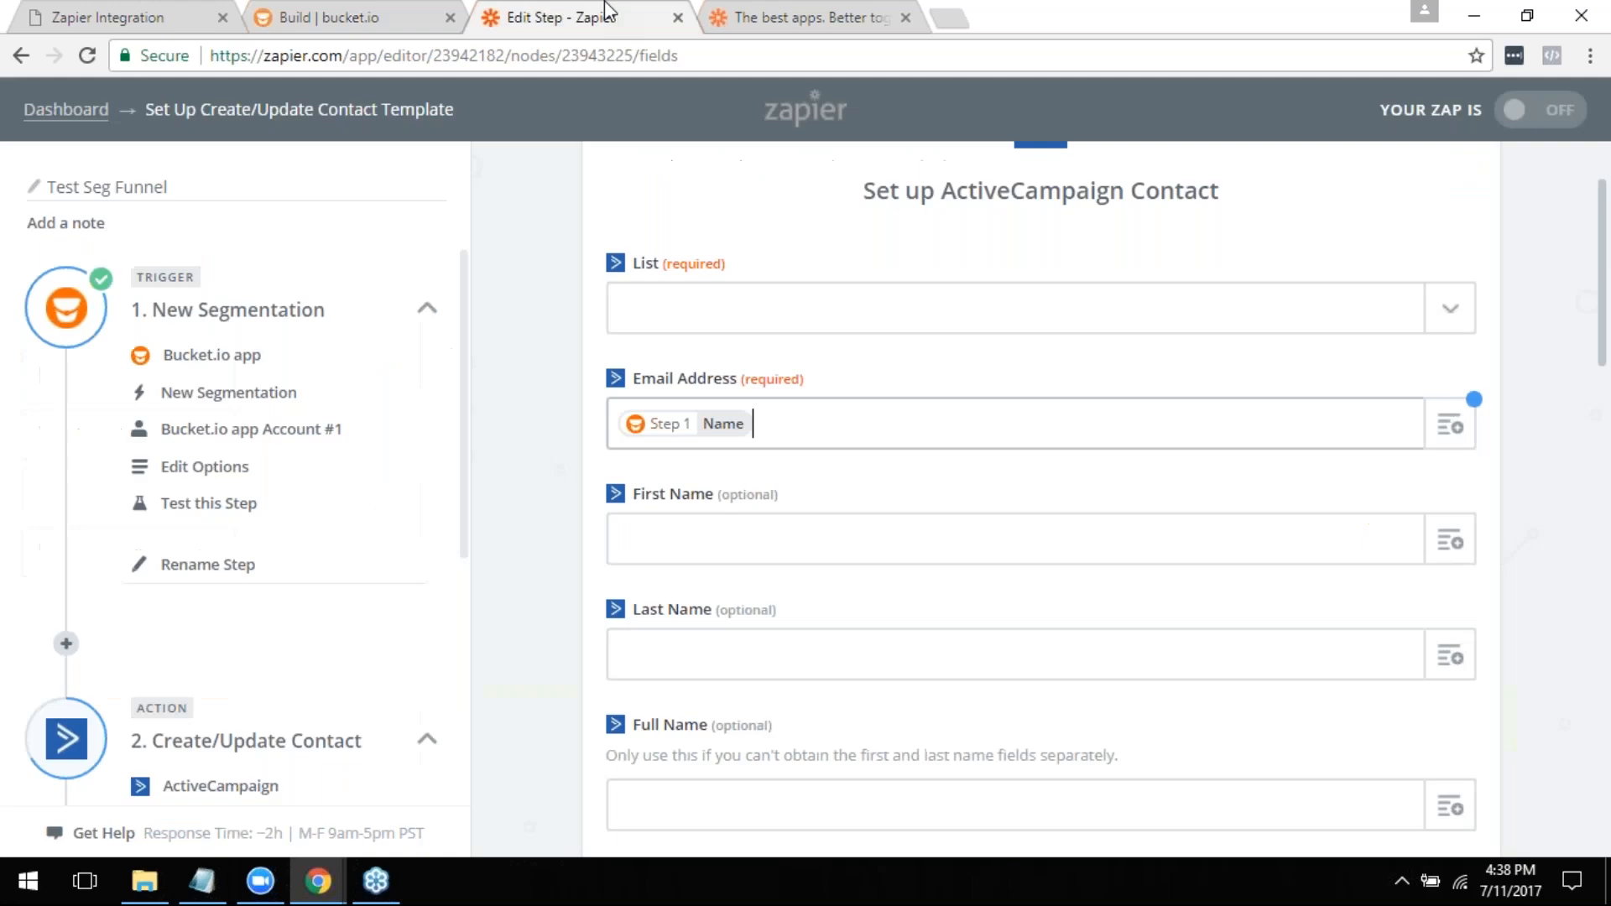
pyautogui.scroll(-8, 813, 705)
pyautogui.scroll(-15, 813, 714)
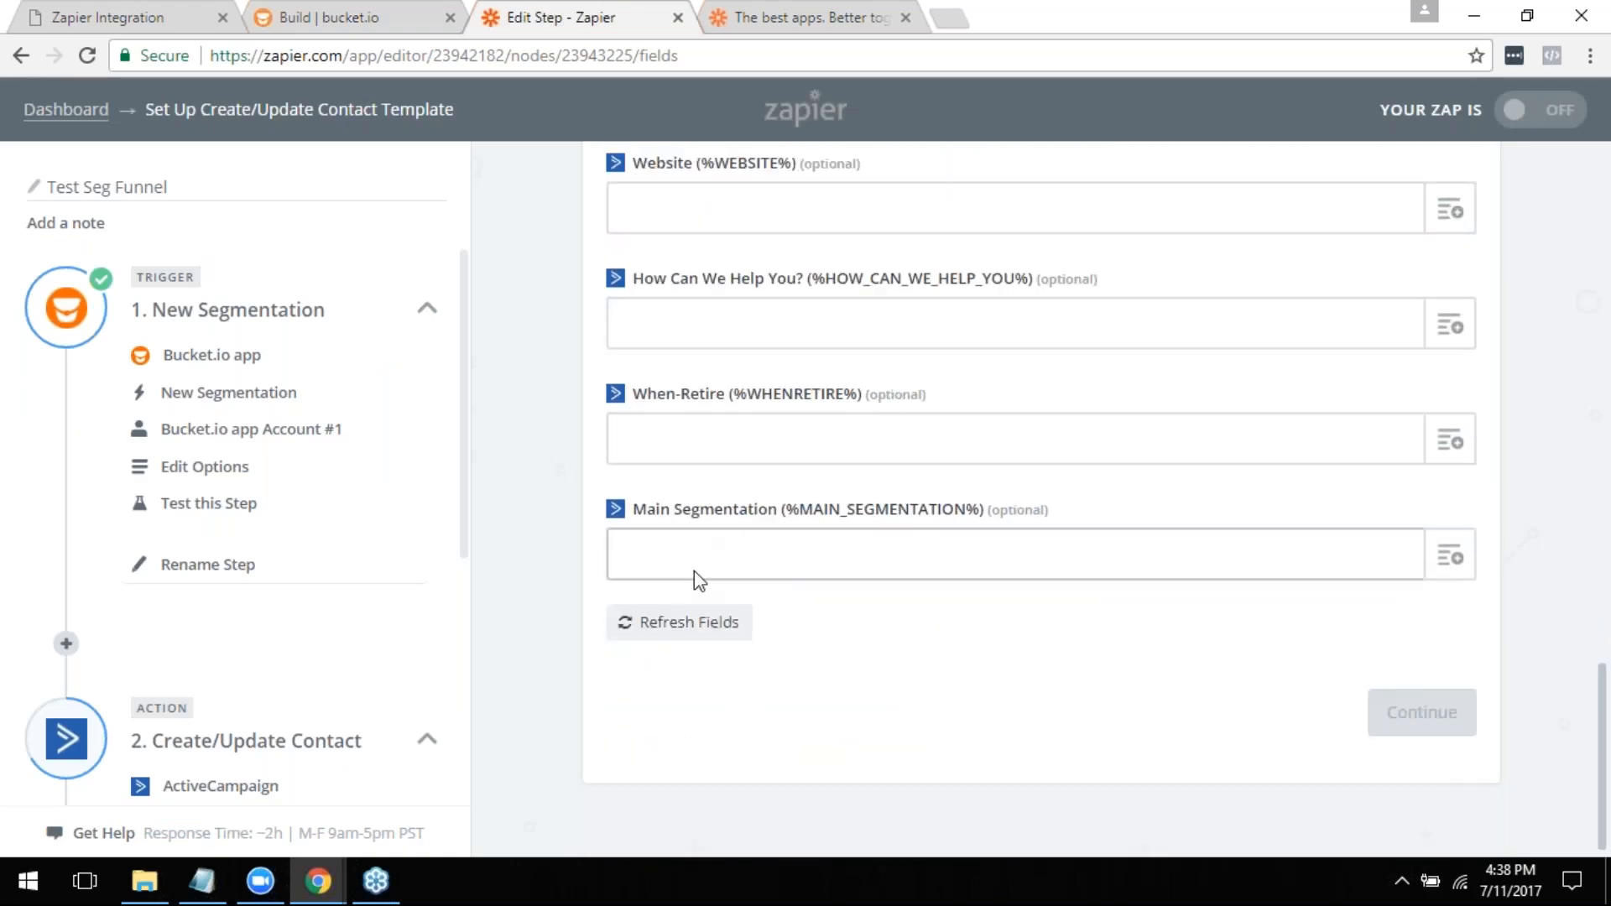
pyautogui.scroll(5, 837, 560)
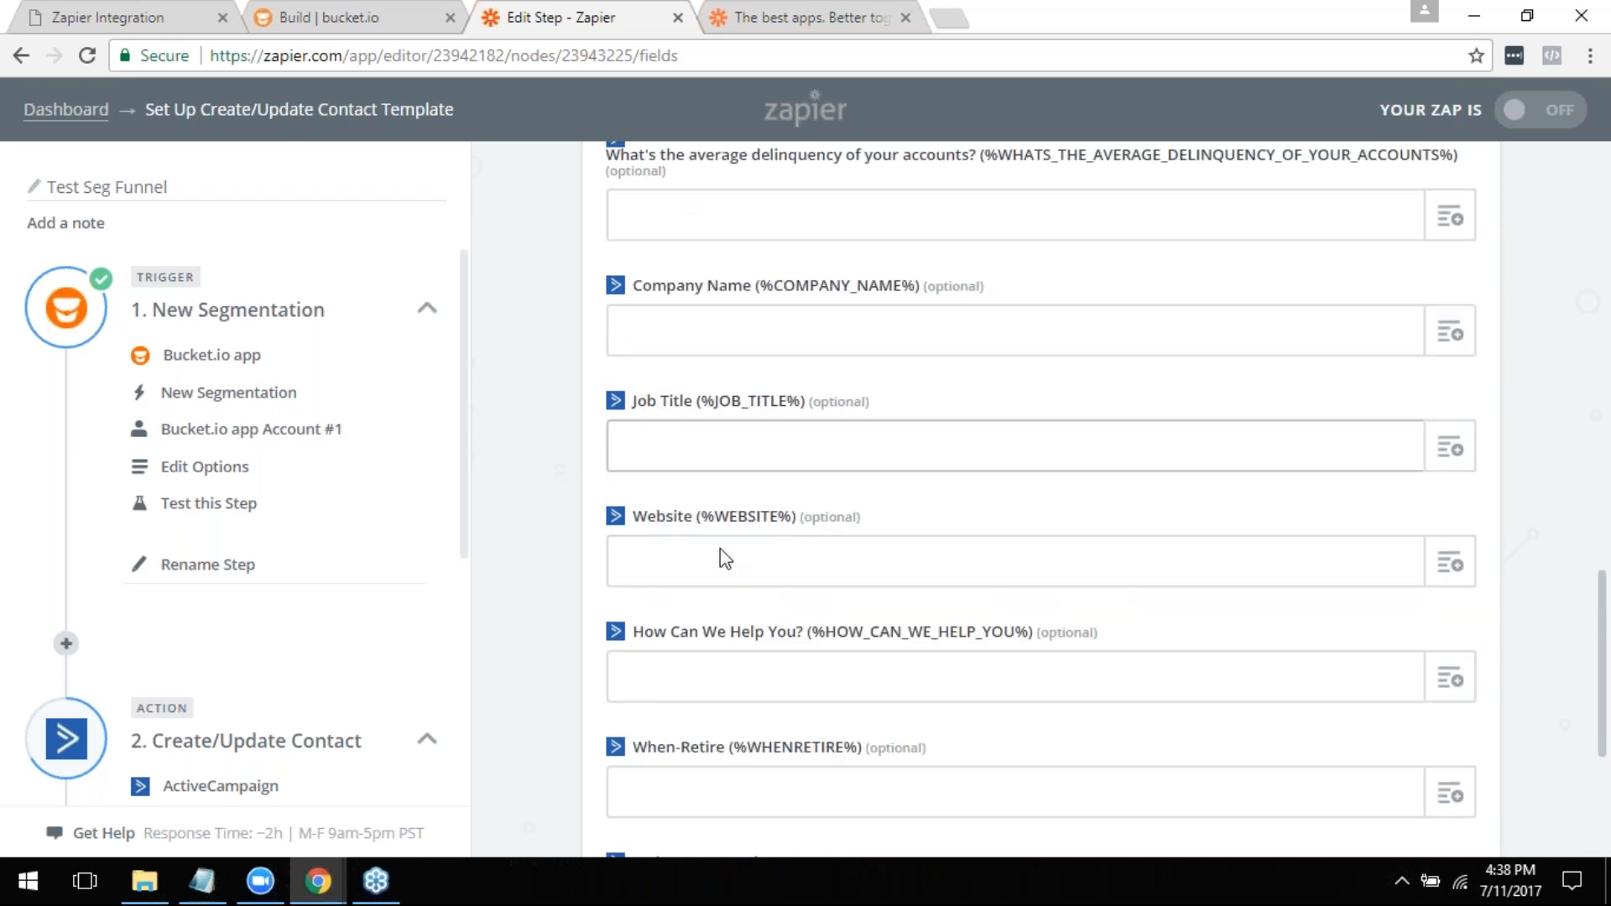
pyautogui.scroll(-4, 720, 558)
pyautogui.scroll(7, 747, 638)
pyautogui.scroll(7, 758, 595)
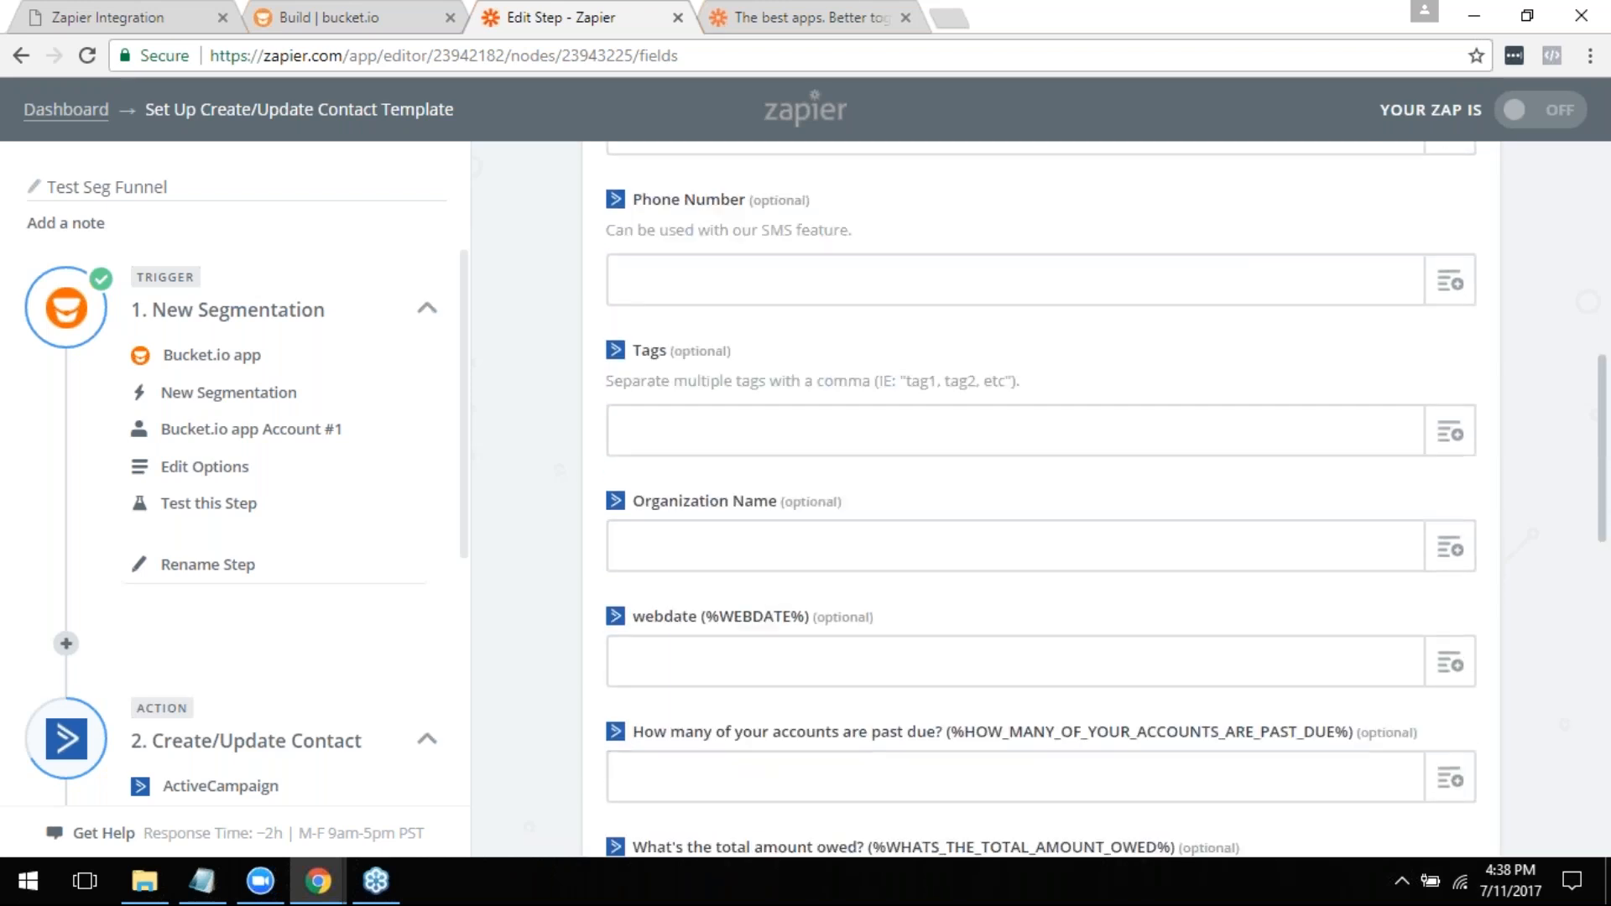
pyautogui.click(719, 430)
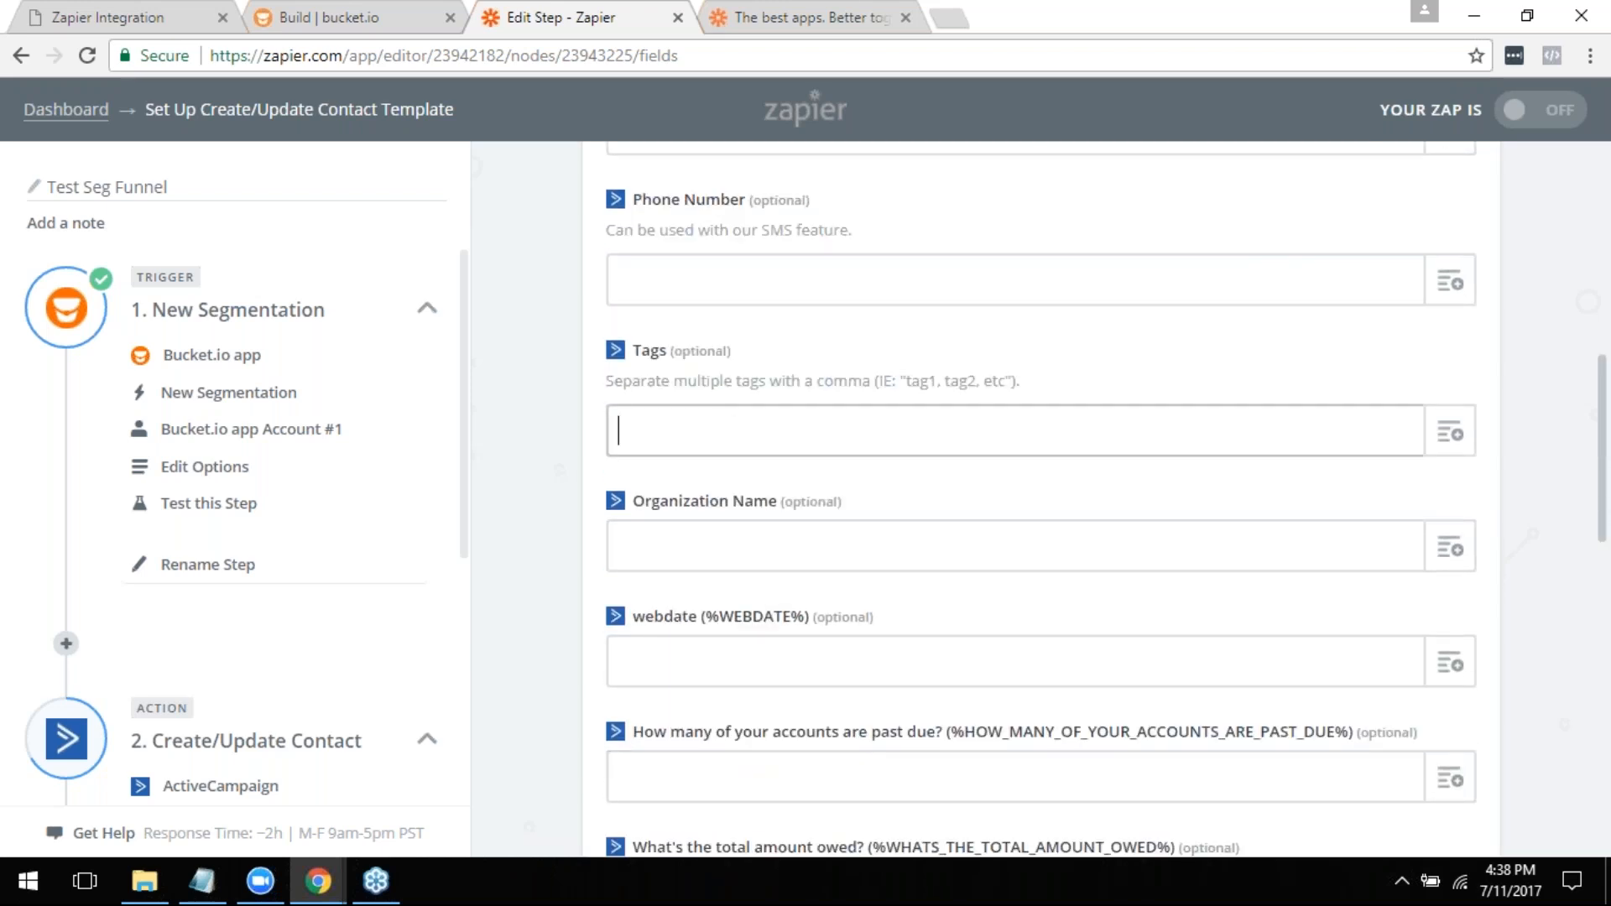
pyautogui.click(1454, 429)
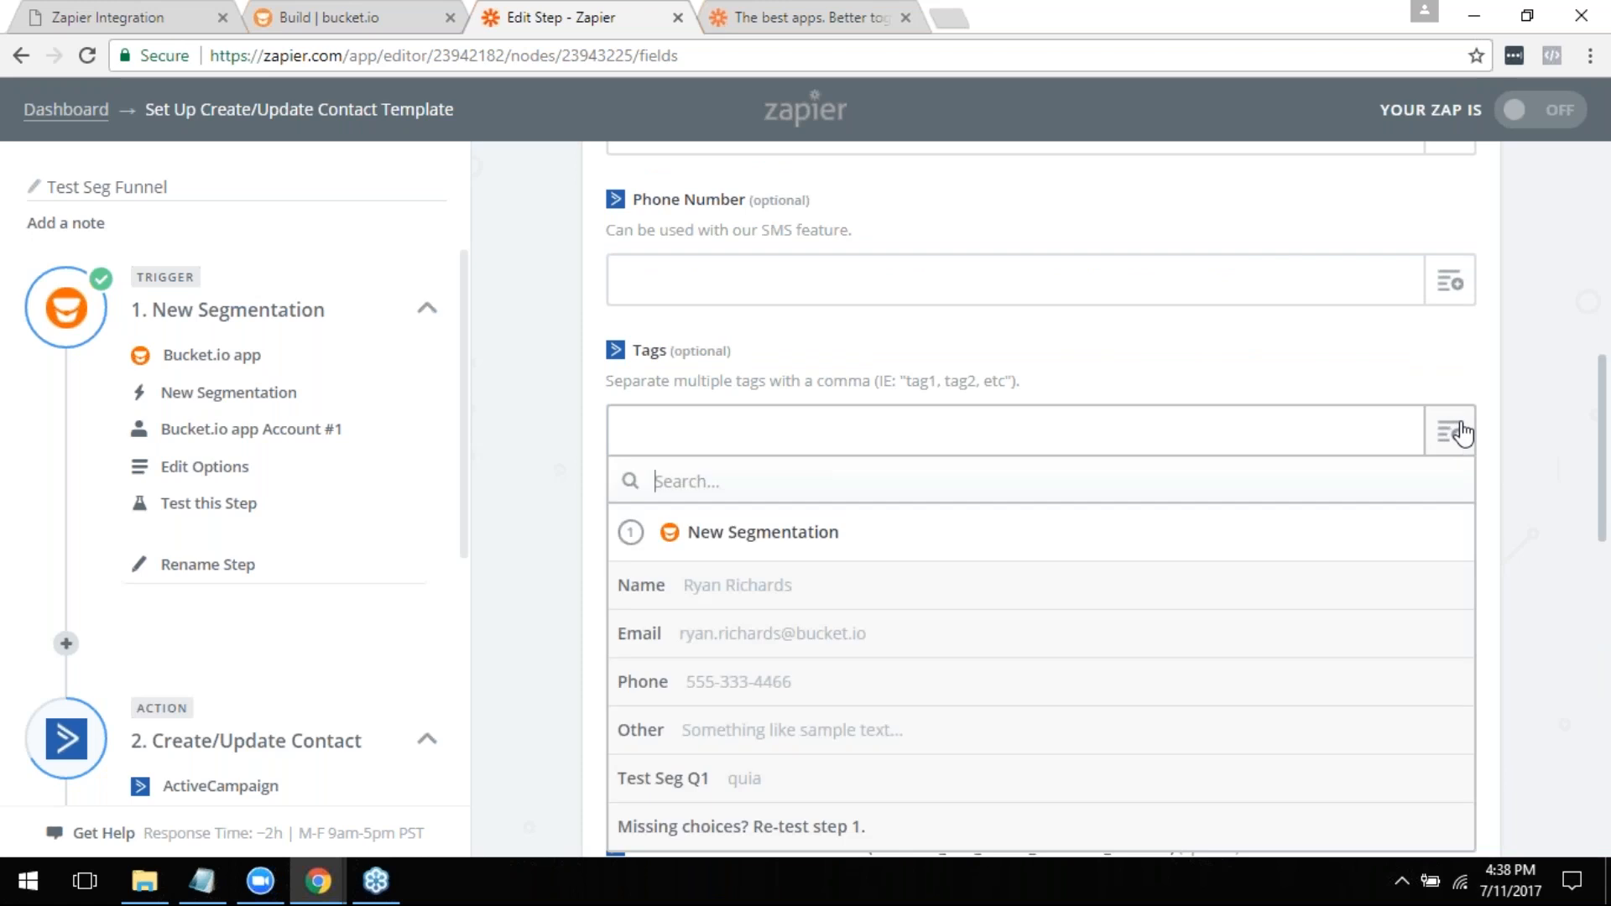
pyautogui.click(687, 773)
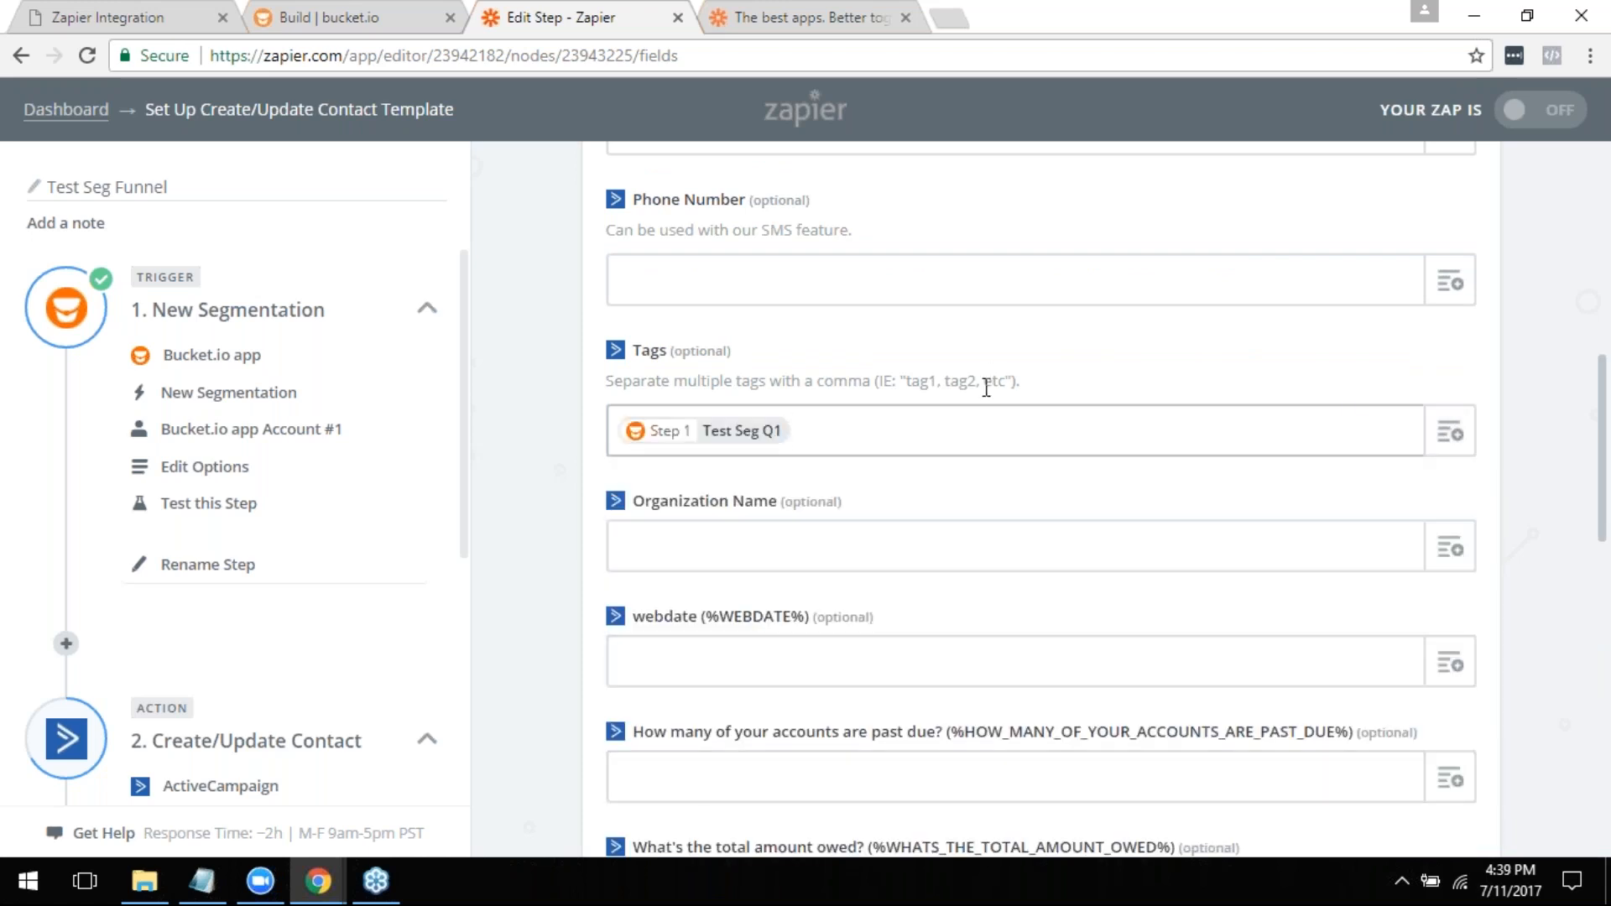
# - Add the New Segmentation Other value as a second entry in the contact's Tags field
pyautogui.scroll(-2, 989, 384)
pyautogui.click(1455, 317)
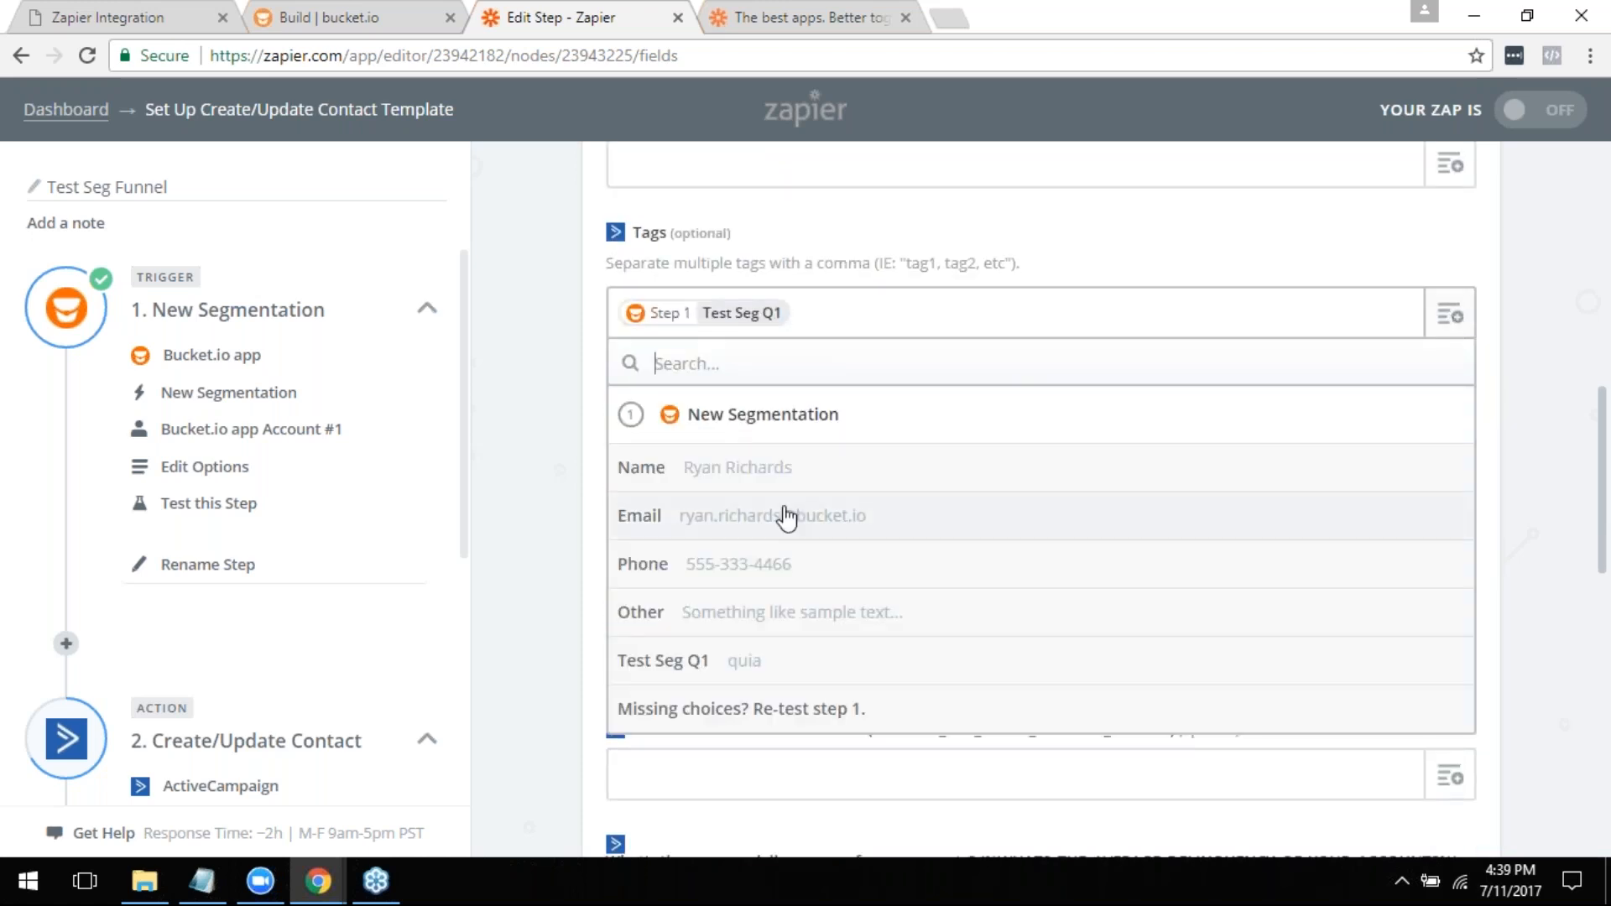
pyautogui.click(678, 613)
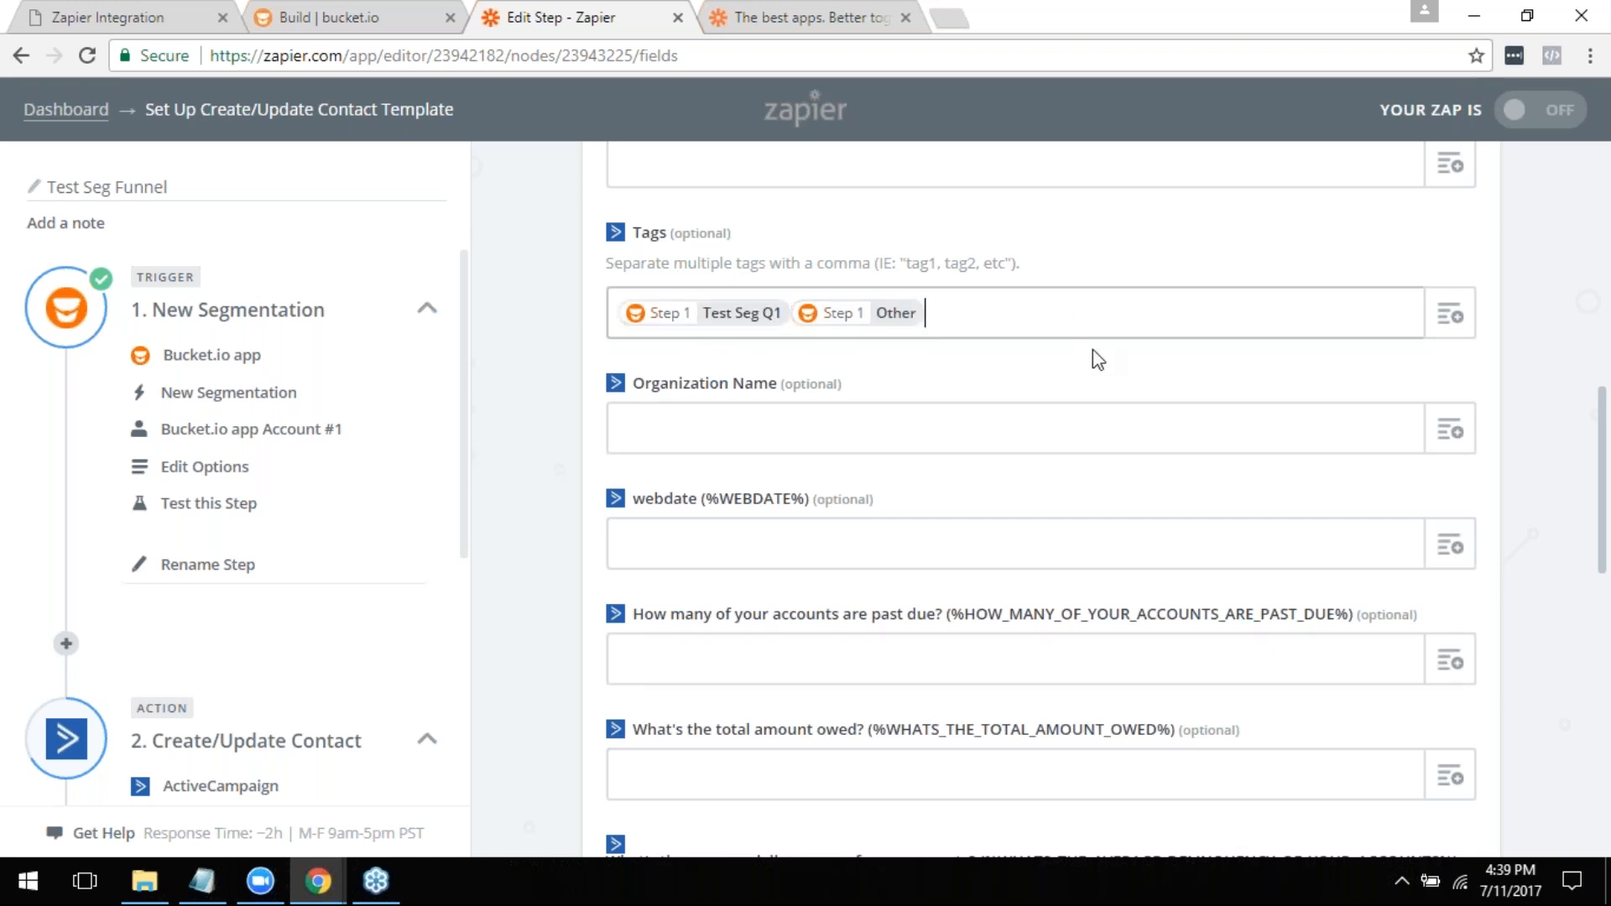
pyautogui.scroll(1, 1031, 525)
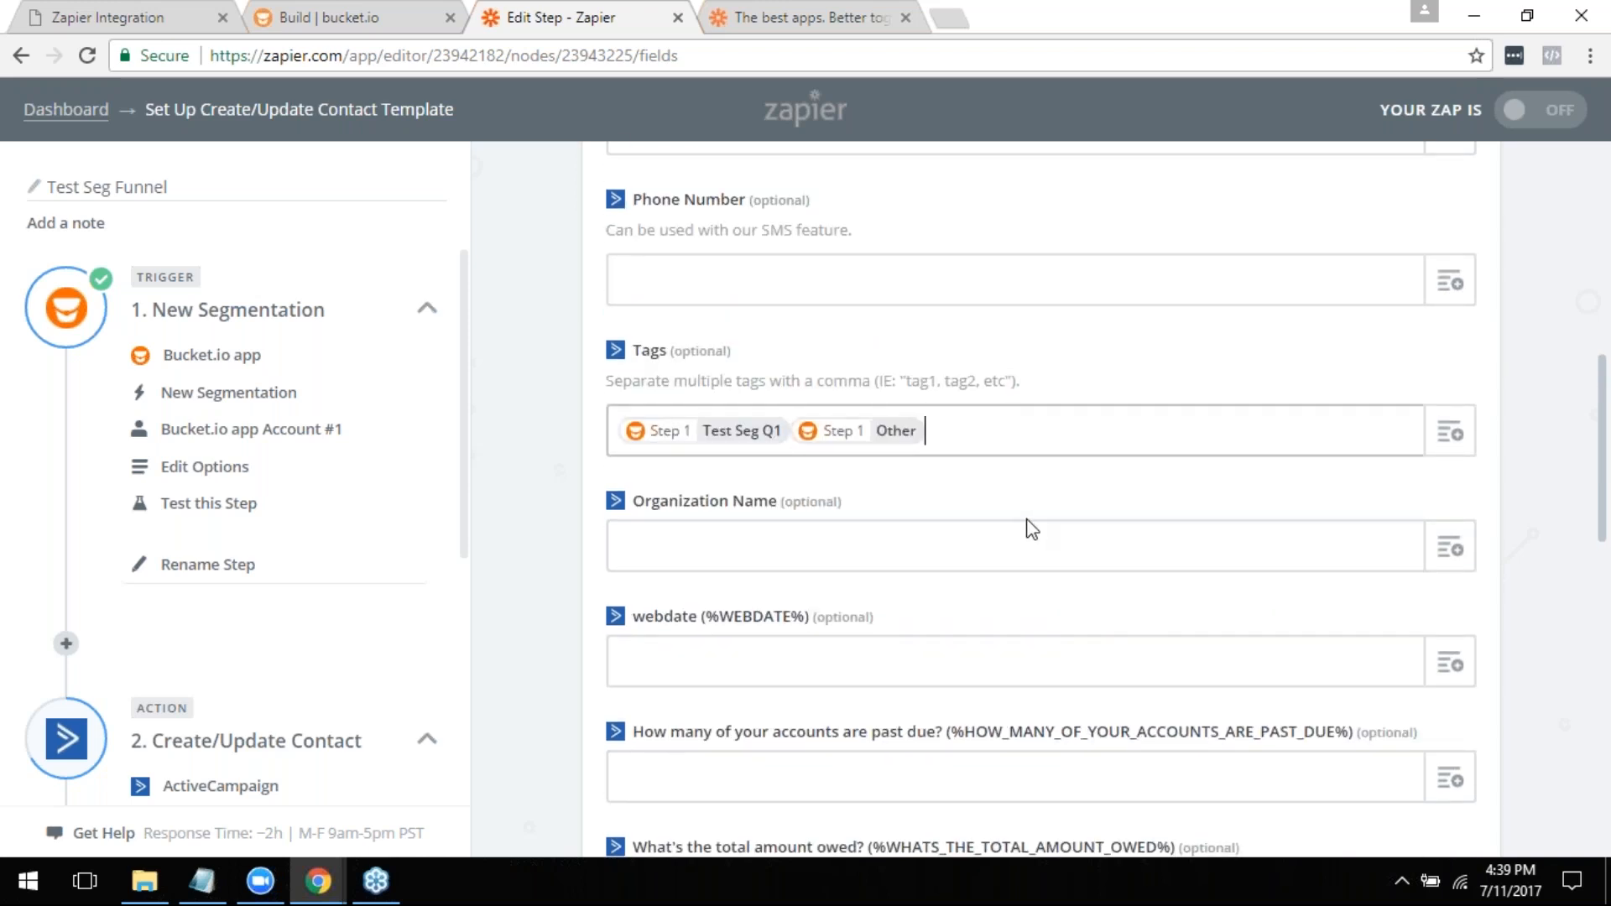
pyautogui.scroll(1, 1030, 530)
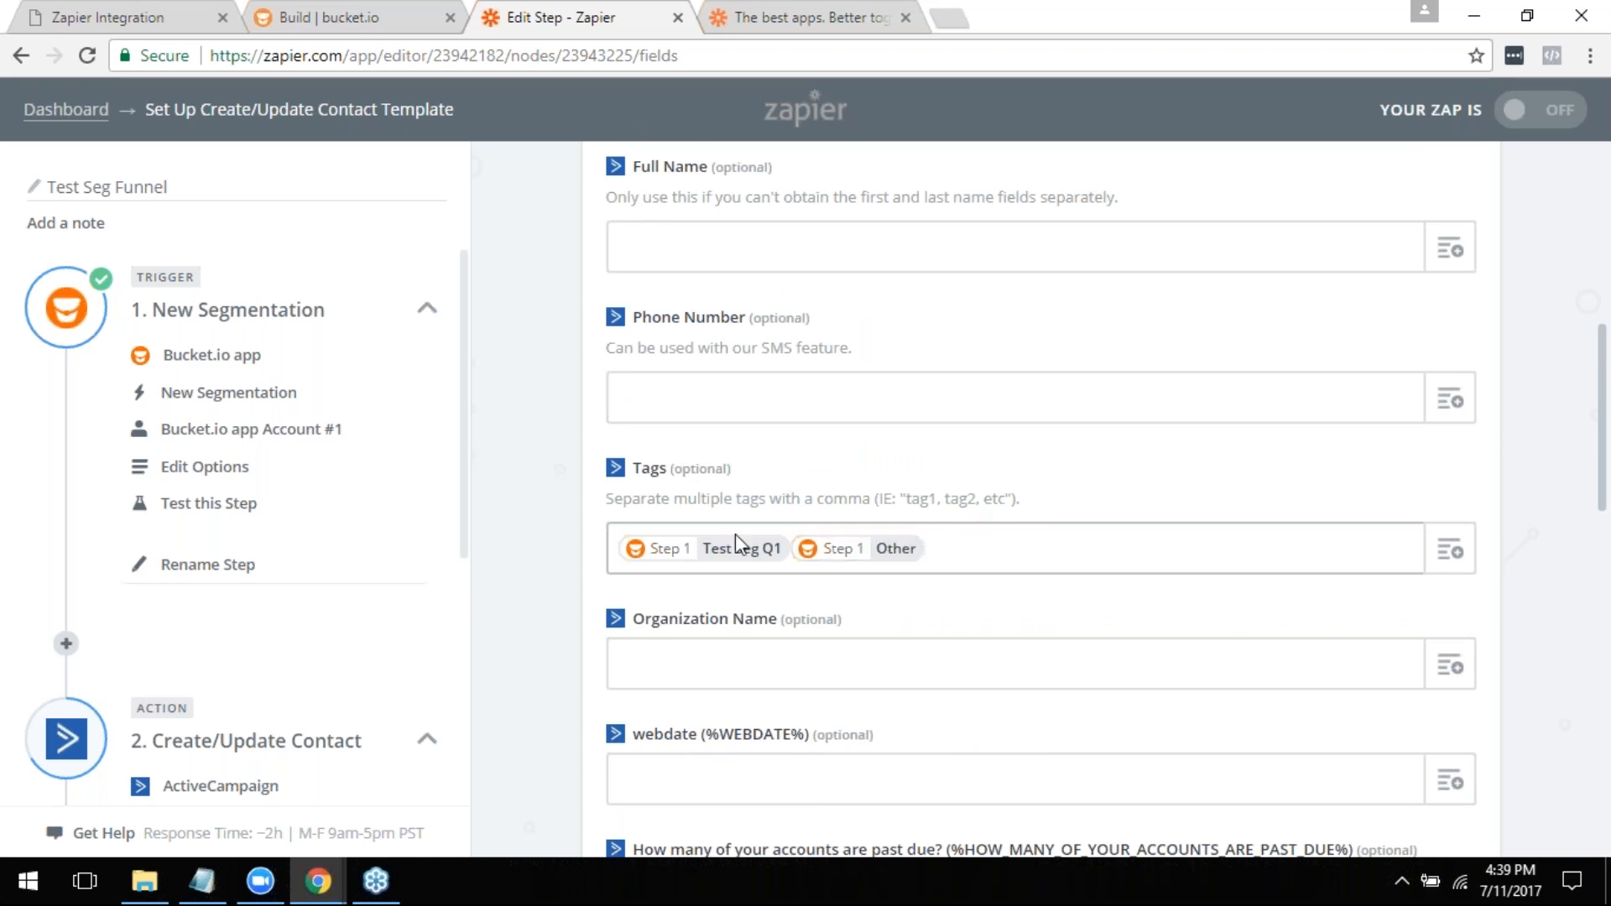
# - Switch back to bucket.io's funnel build and open the page editor for outcome A, Hitting my Goals and Deadlines
pyautogui.click(293, 17)
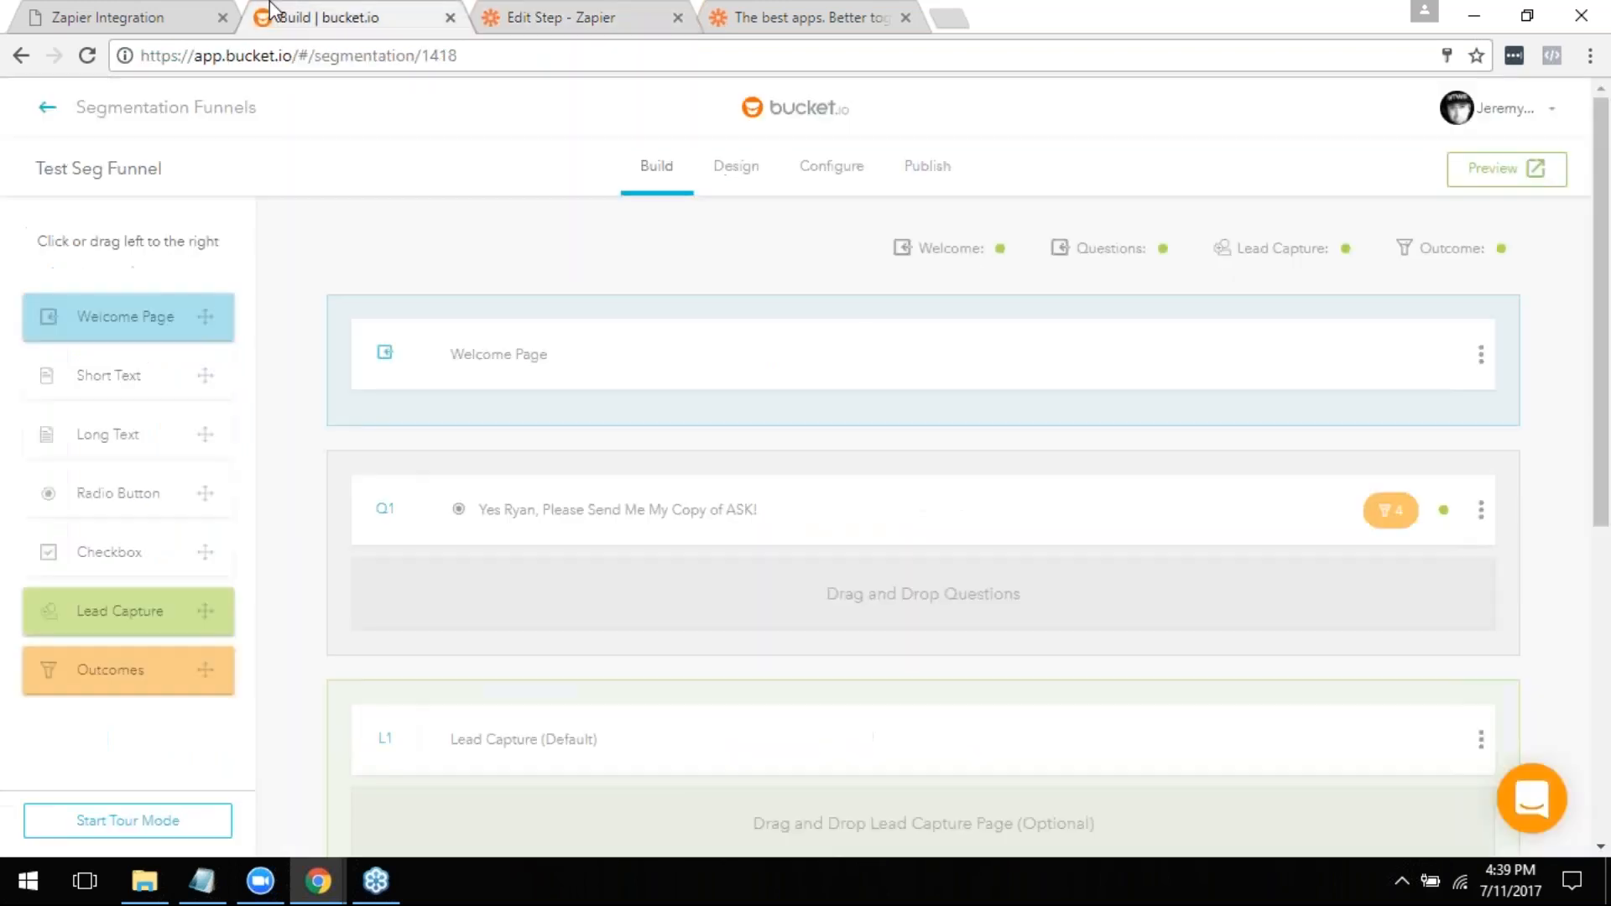
pyautogui.scroll(-4, 468, 471)
pyautogui.scroll(-3, 528, 568)
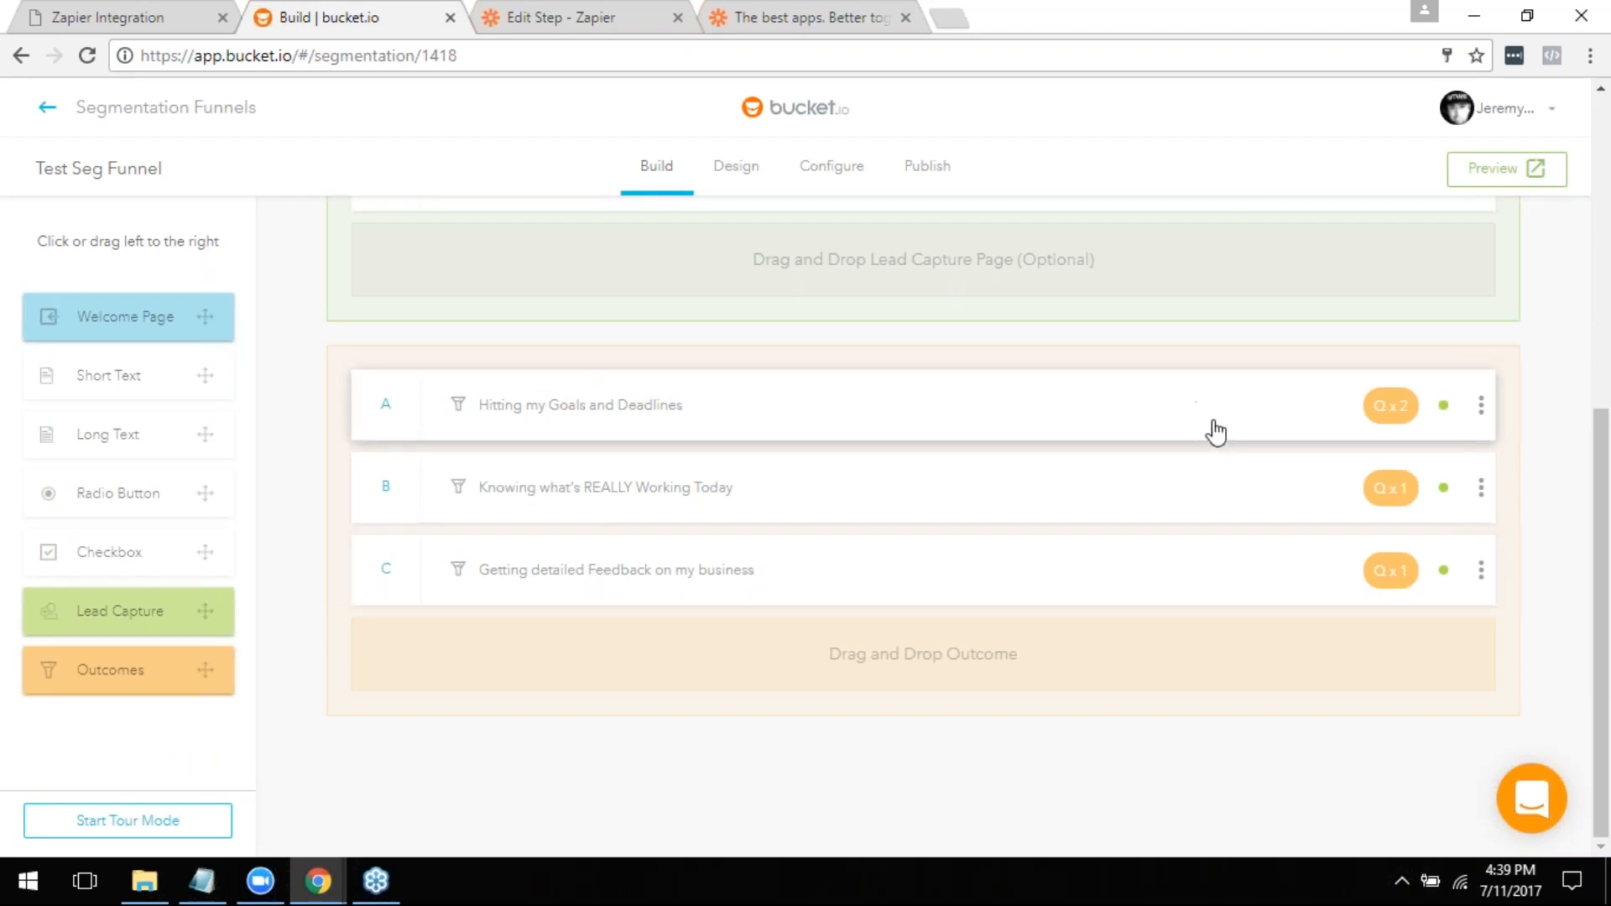
pyautogui.click(766, 405)
pyautogui.scroll(-5, 771, 413)
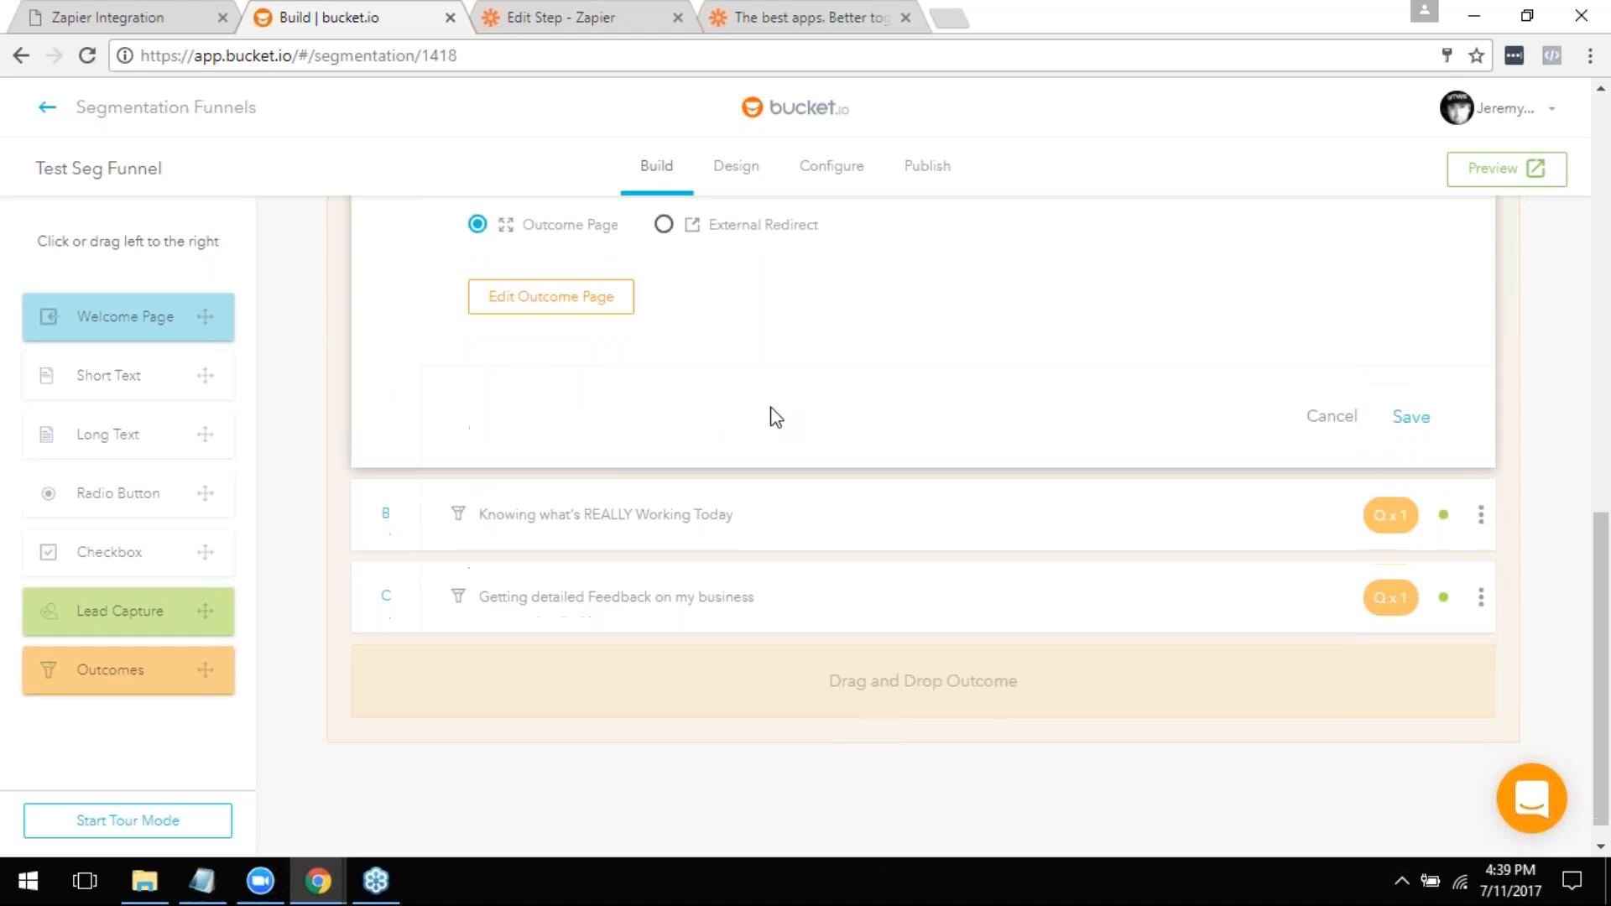
pyautogui.click(563, 317)
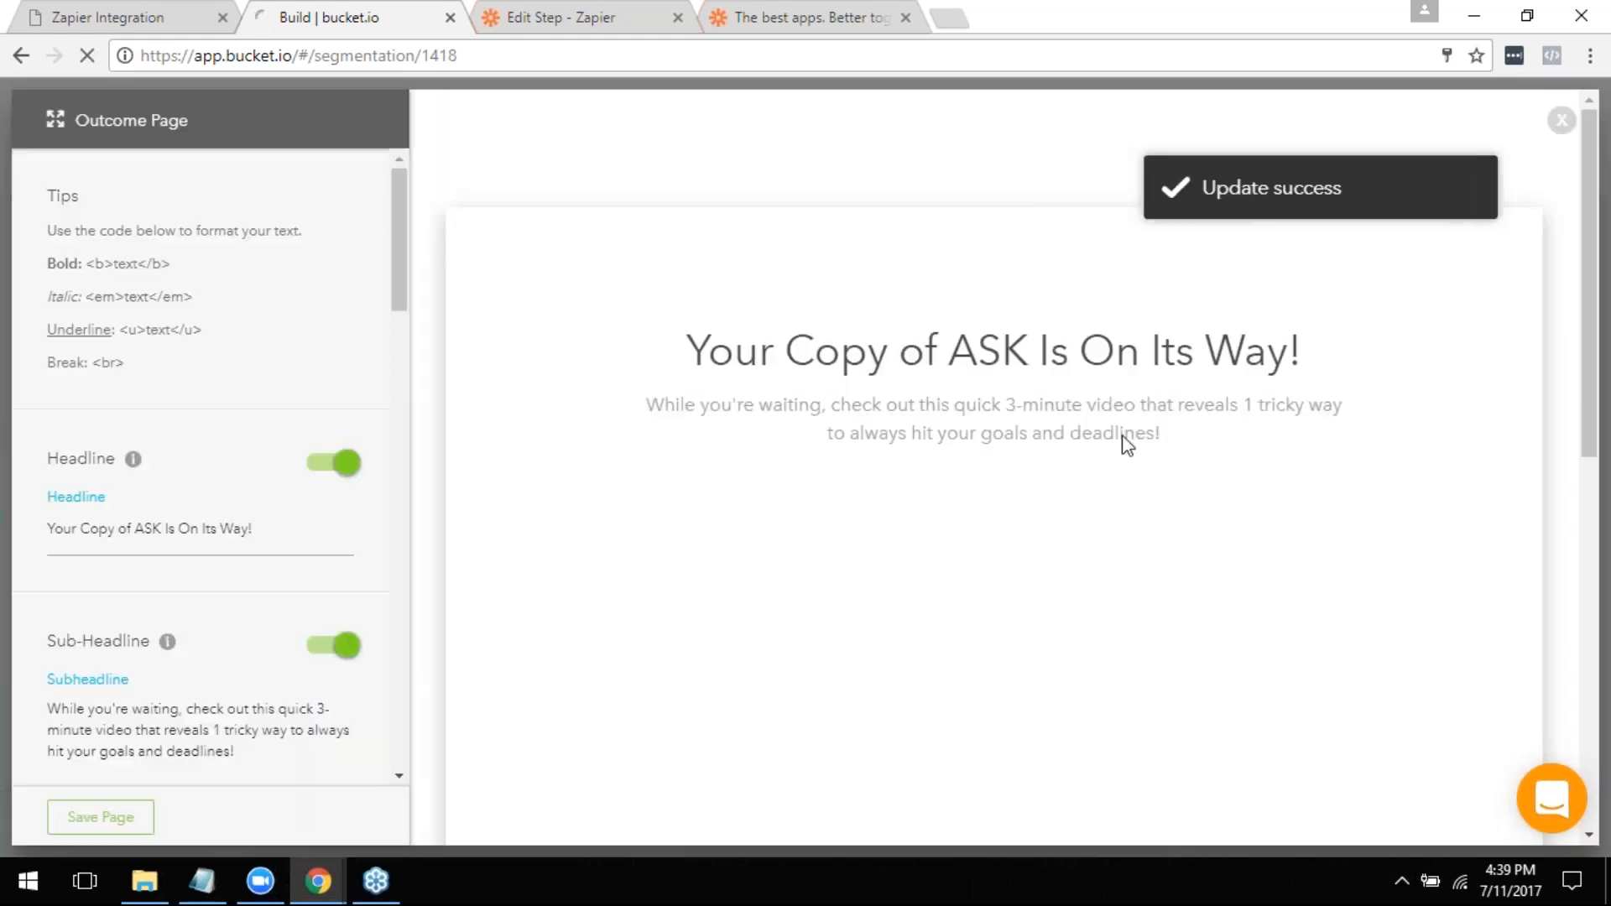
# - Examine outcome A's page from the headline to the Find Out More button, and exit the page editor discarding changes
pyautogui.scroll(-7, 1116, 457)
pyautogui.scroll(-2, 1116, 461)
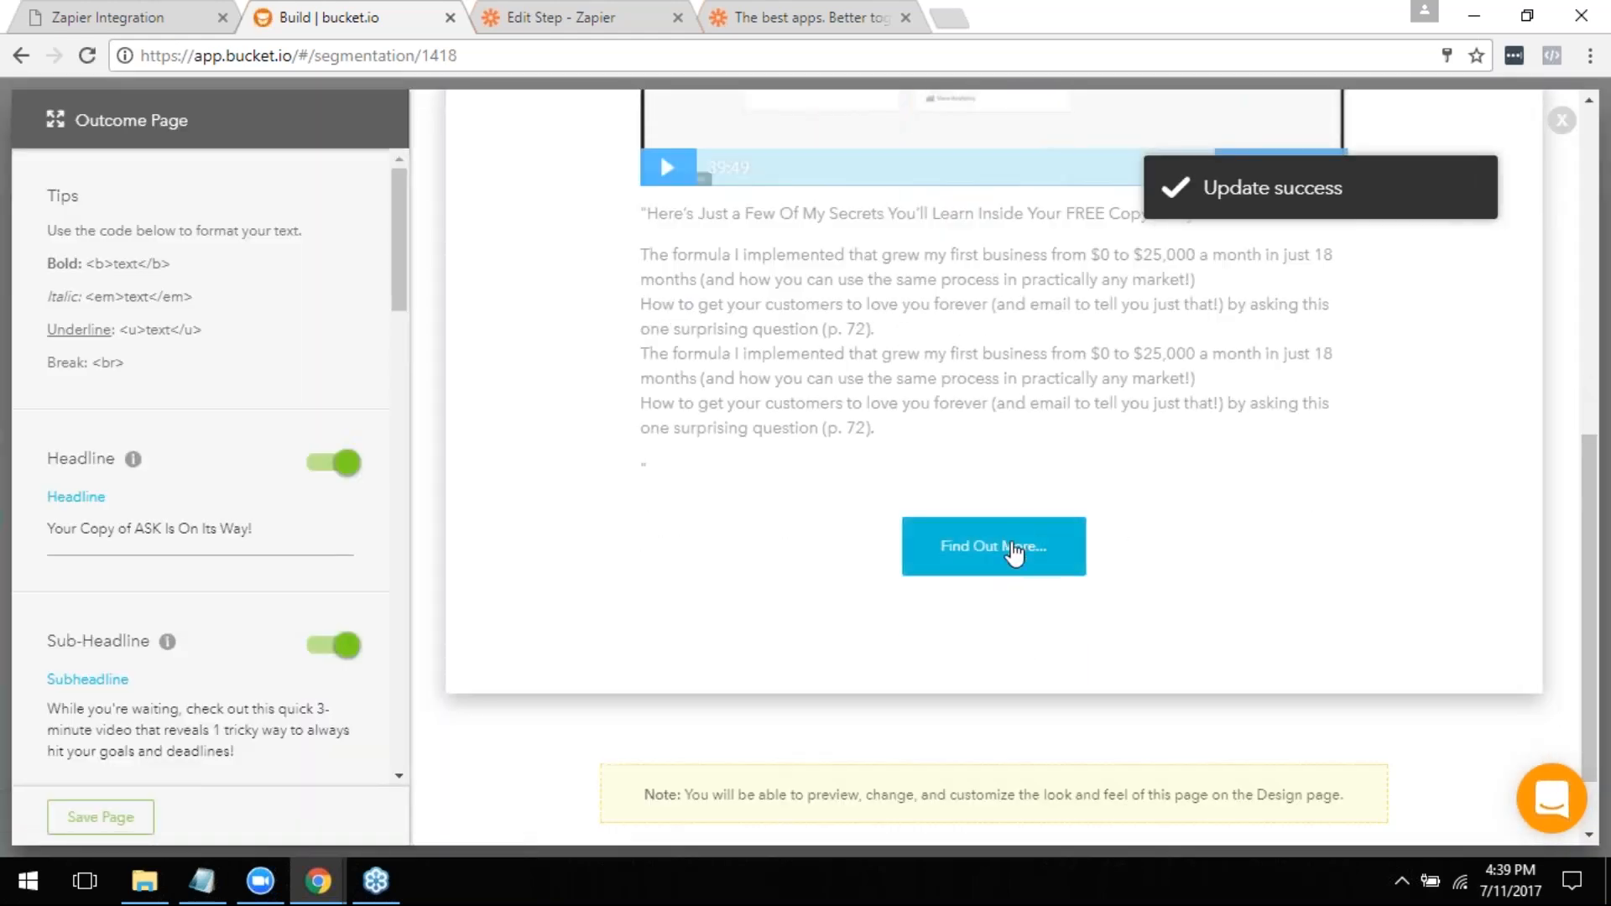
pyautogui.scroll(2, 1026, 564)
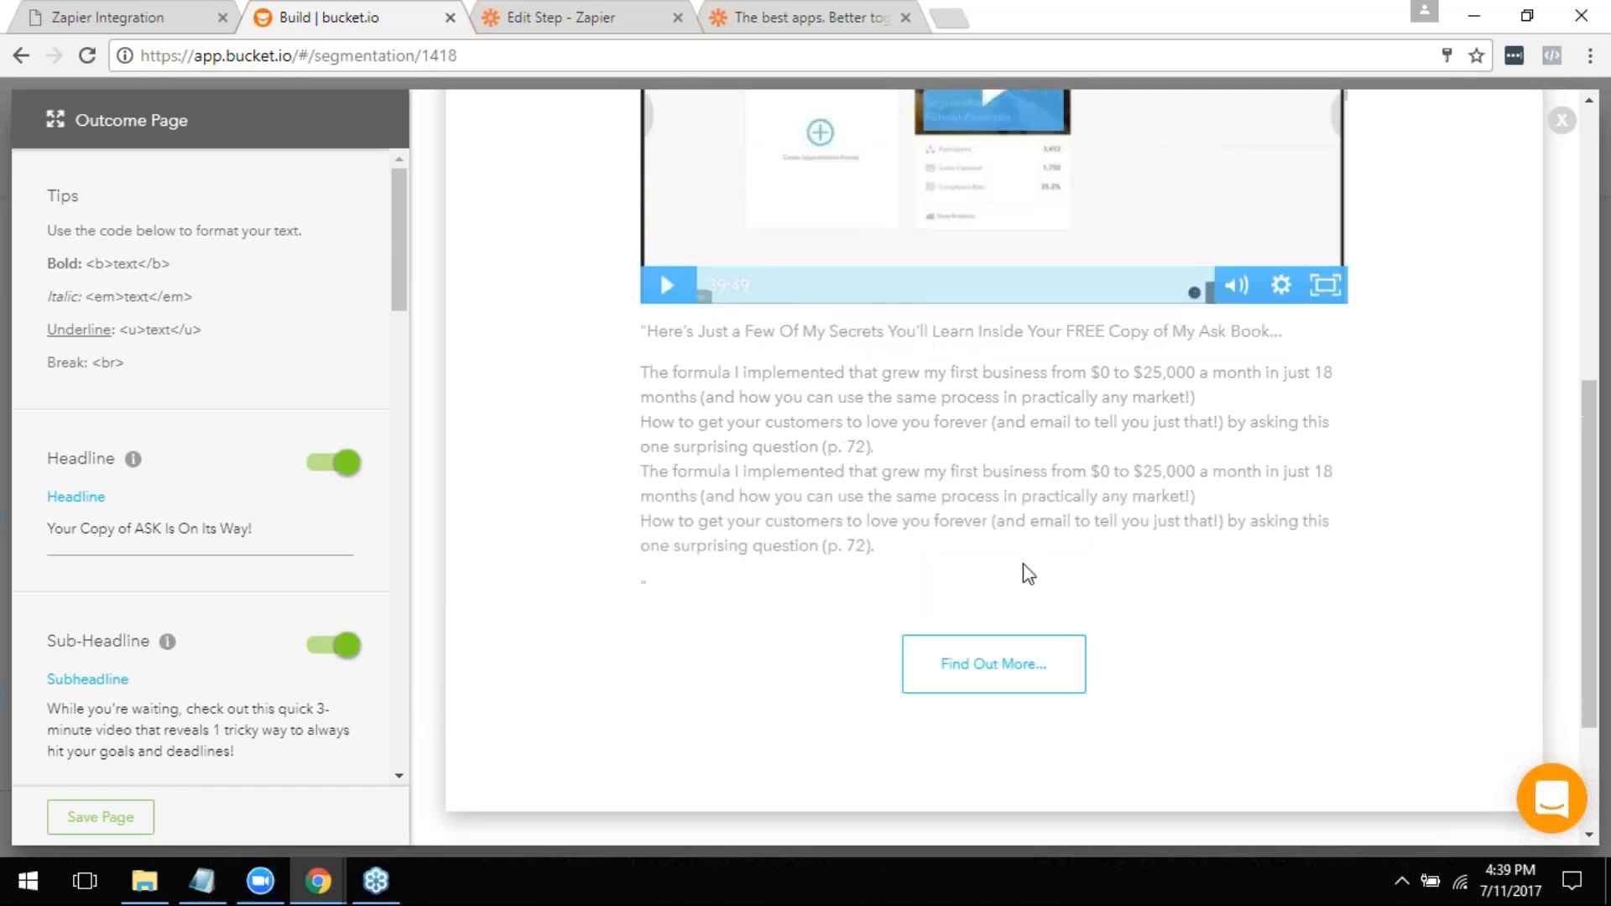
pyautogui.scroll(8, 1049, 623)
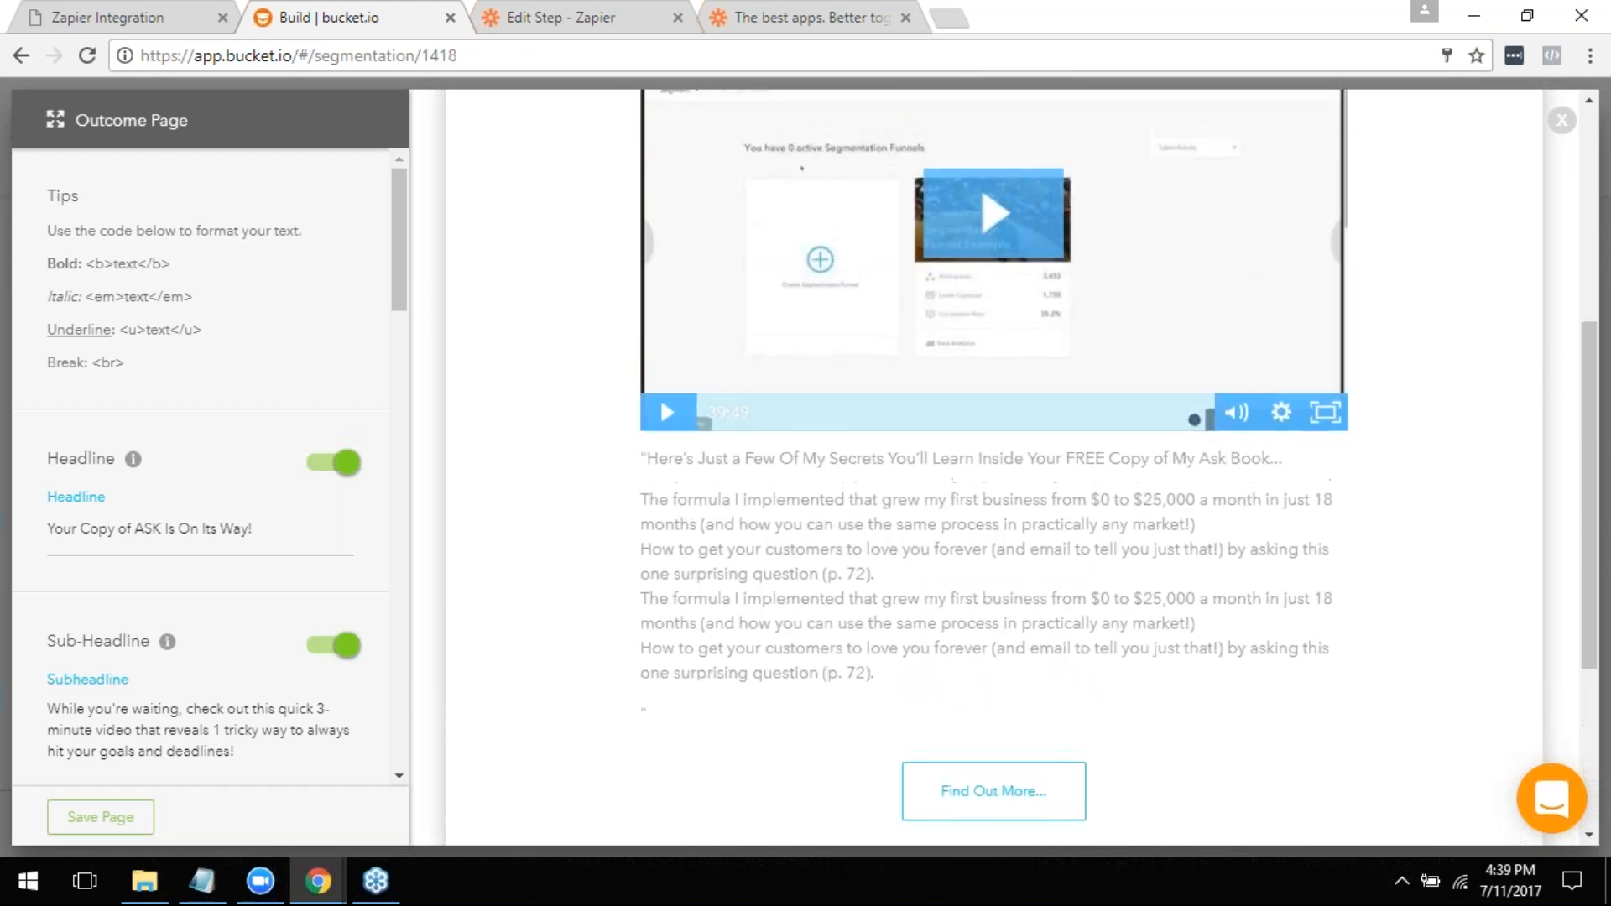
pyautogui.scroll(-6, 1041, 613)
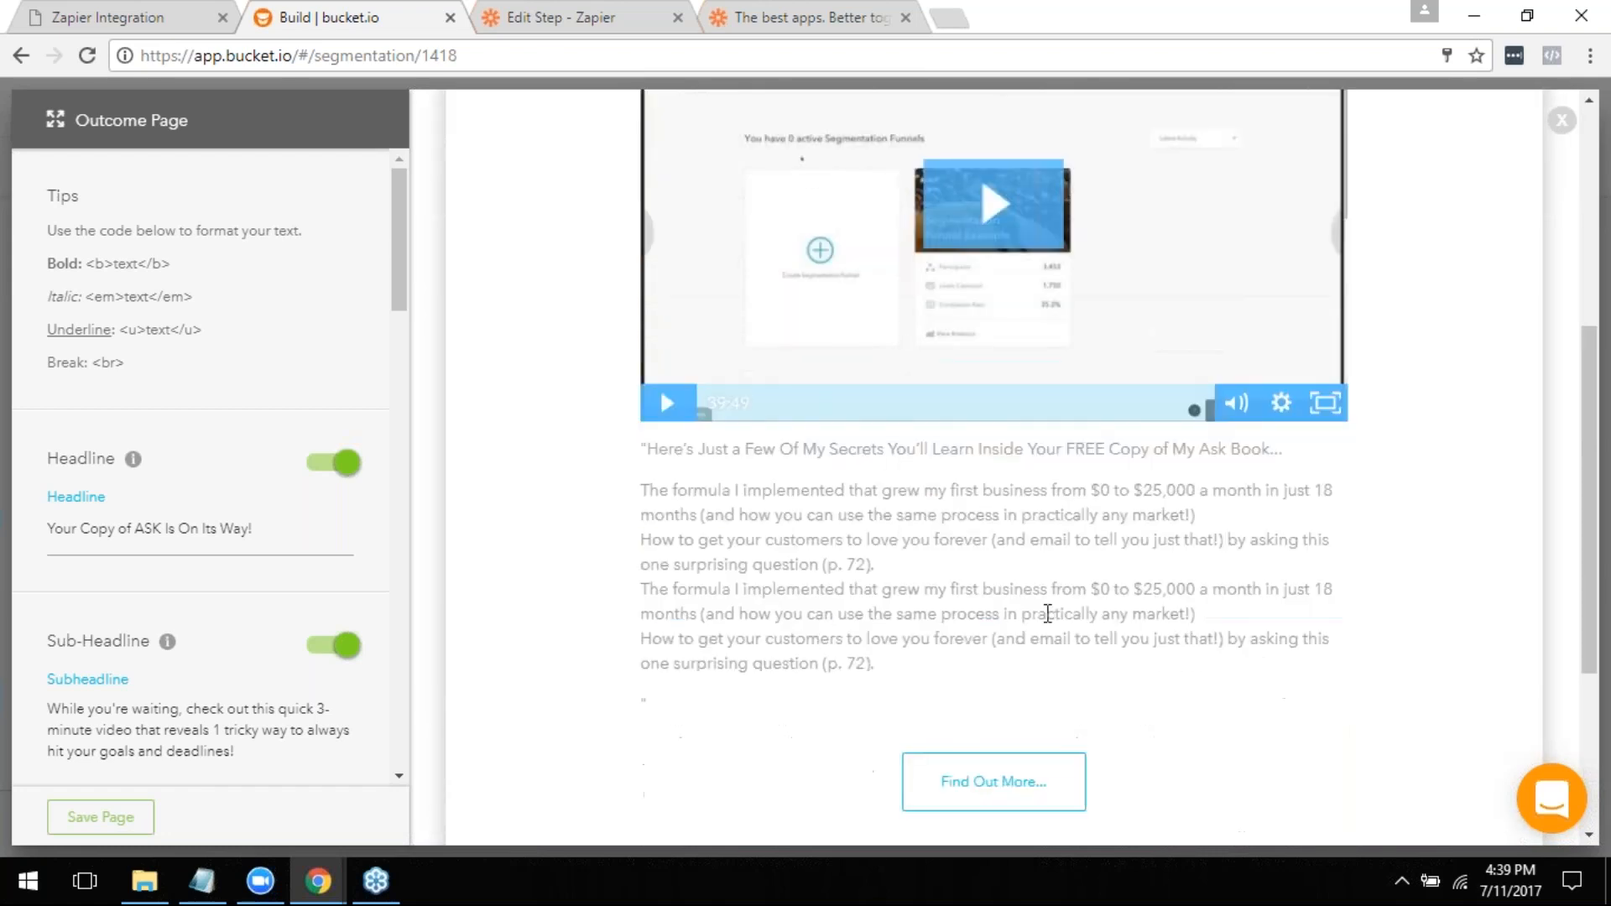
pyautogui.scroll(-3, 865, 394)
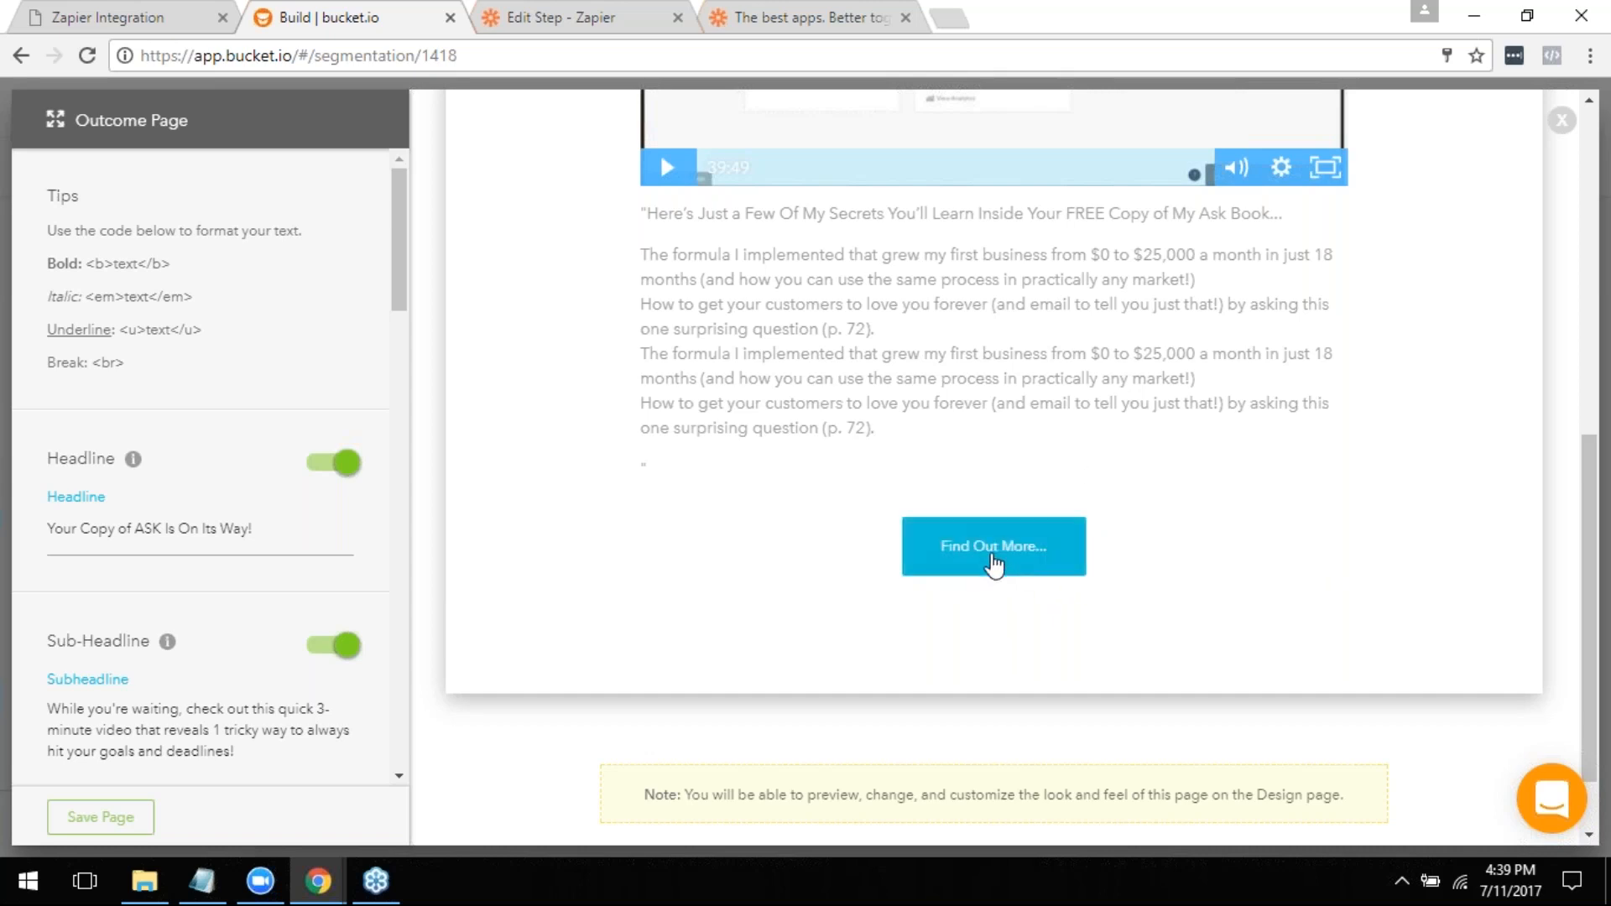
pyautogui.click(990, 566)
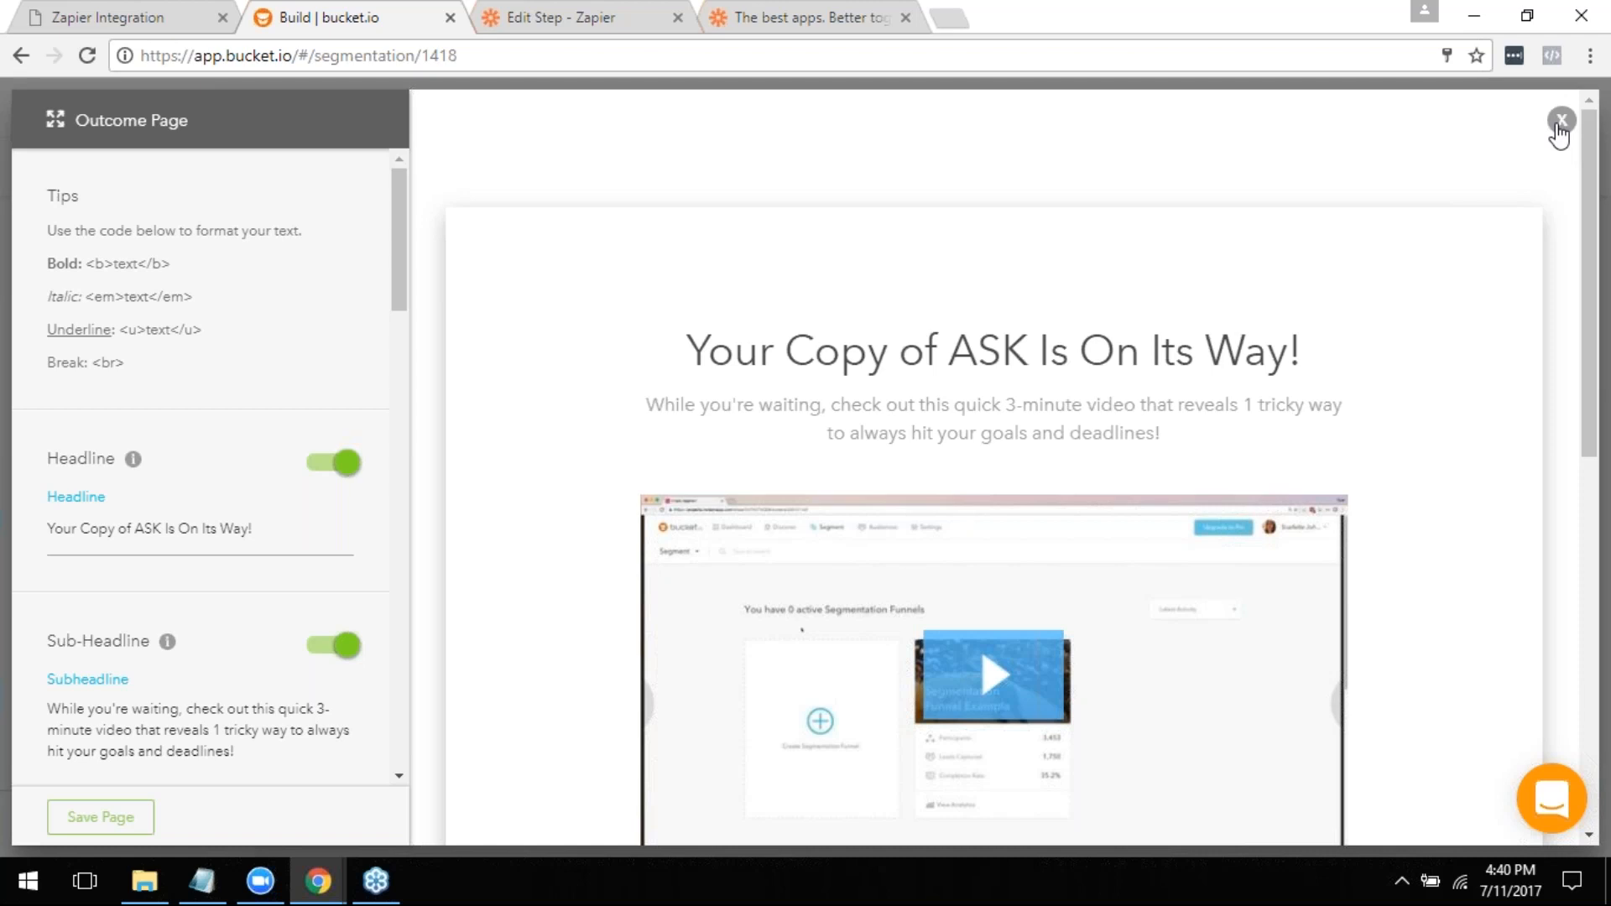
pyautogui.click(1561, 121)
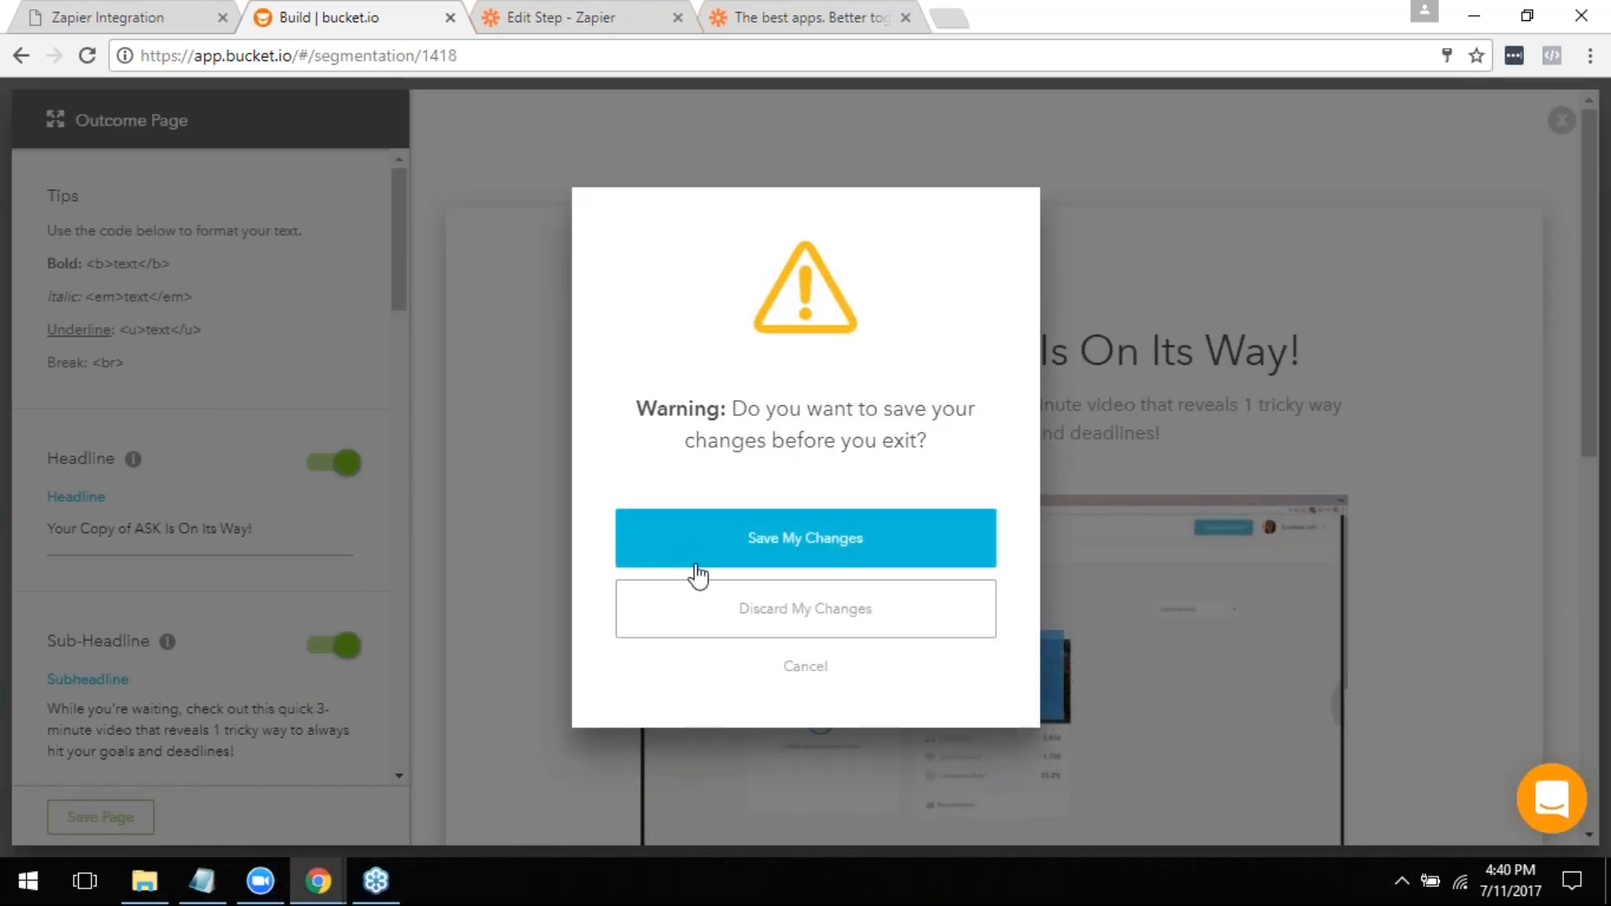
pyautogui.click(719, 607)
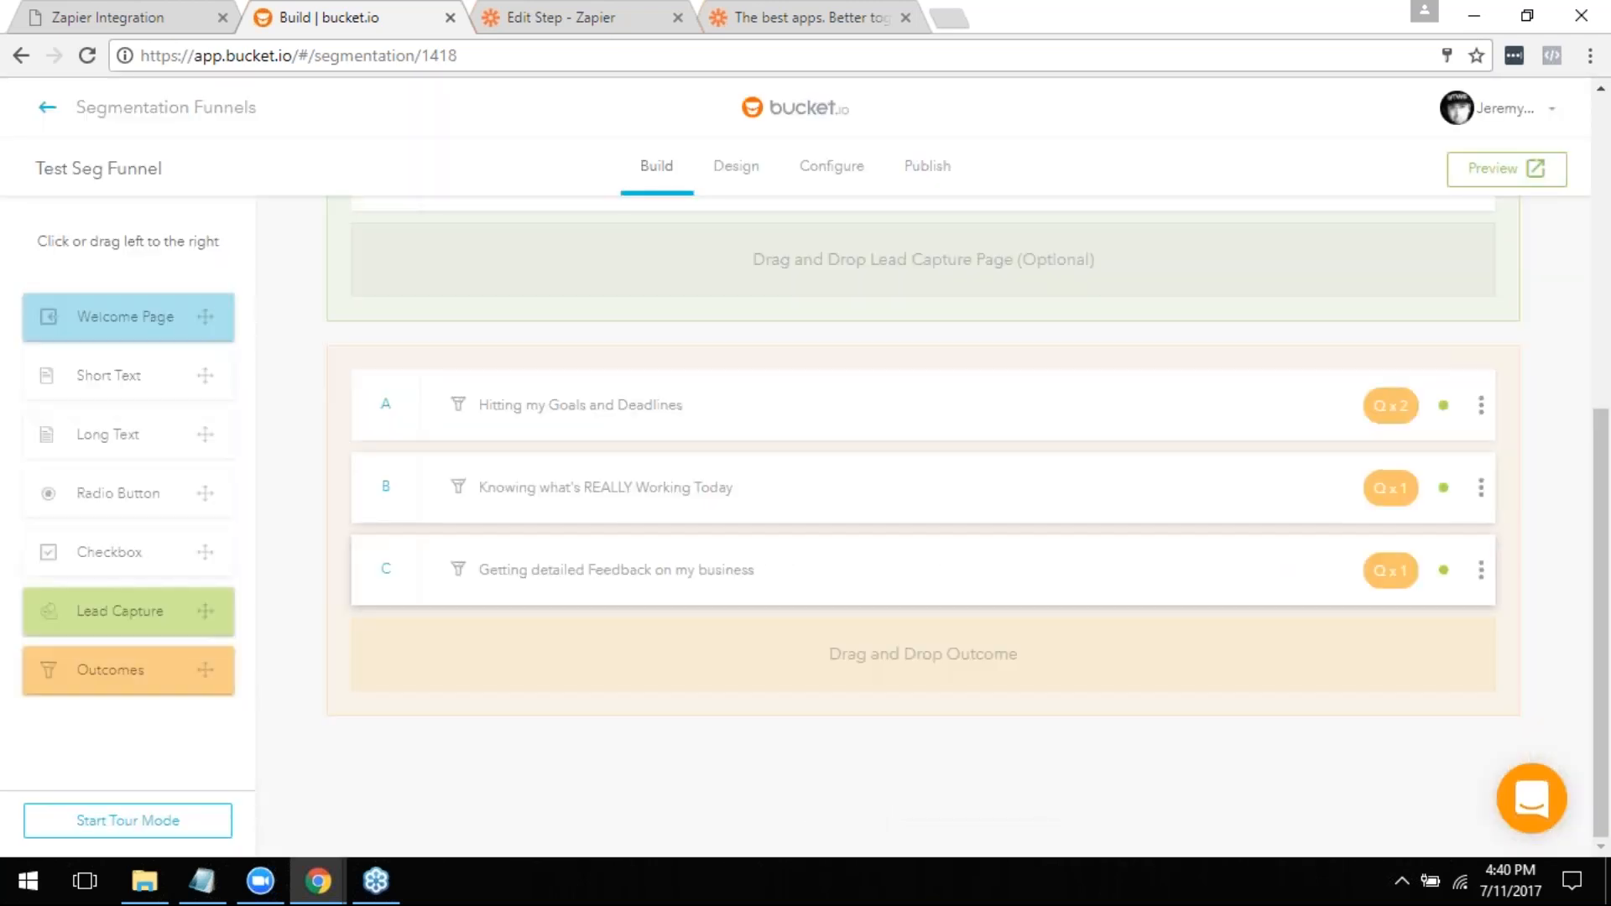
# - Preview Test Seg Funnel, start from its welcome page and answer the roadblock question with Hitting my Goals and Deadlines
pyautogui.click(1508, 172)
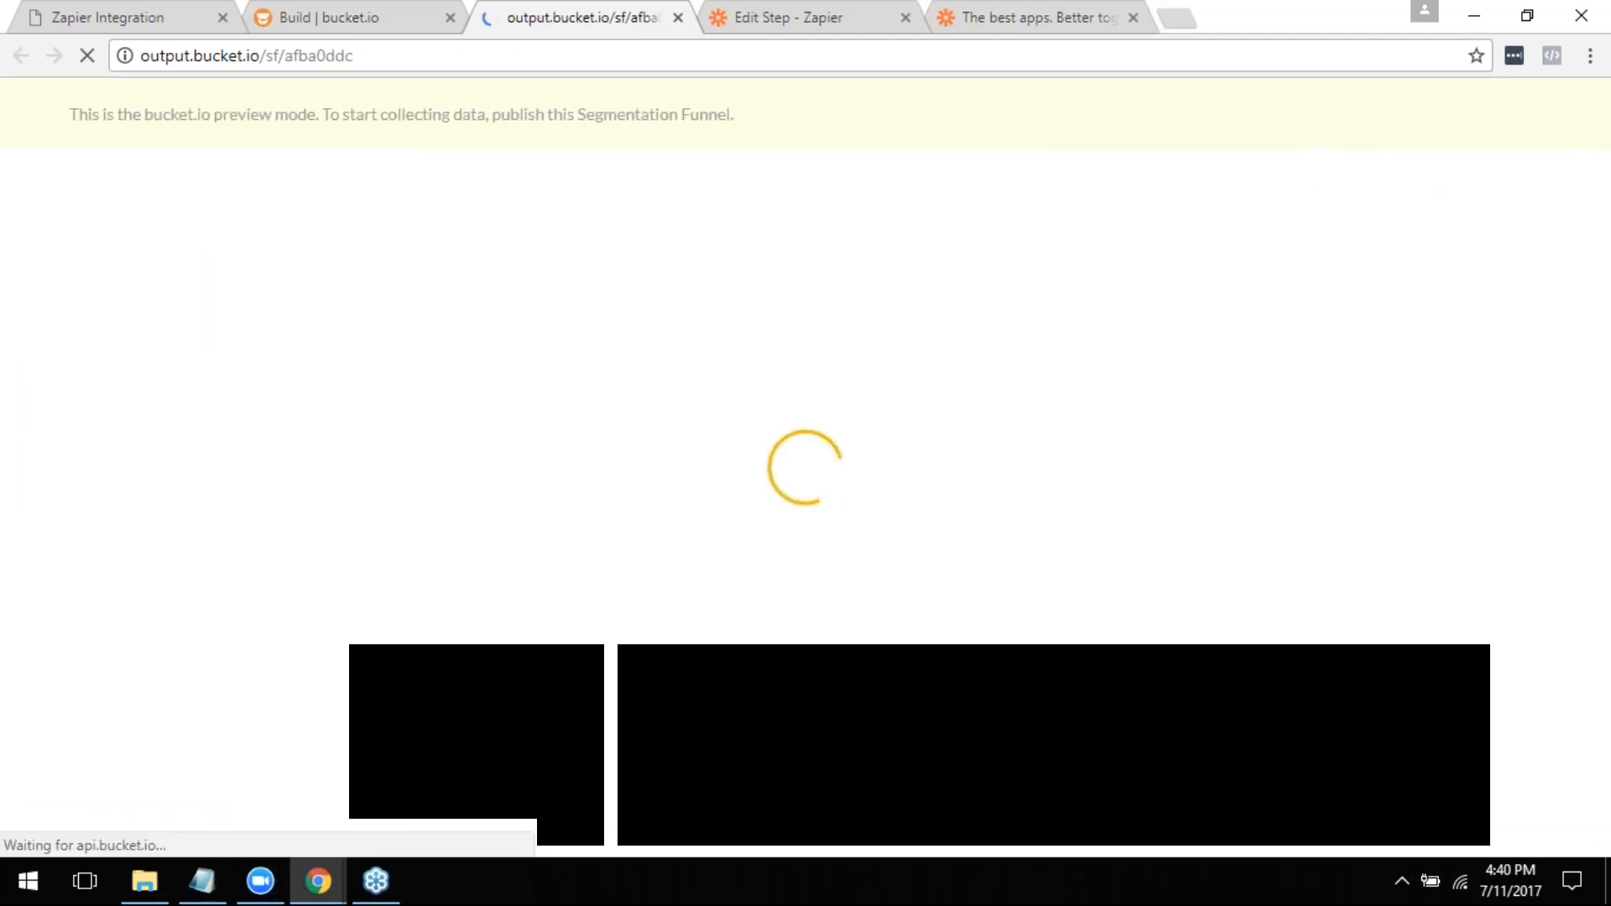
pyautogui.scroll(-4, 866, 288)
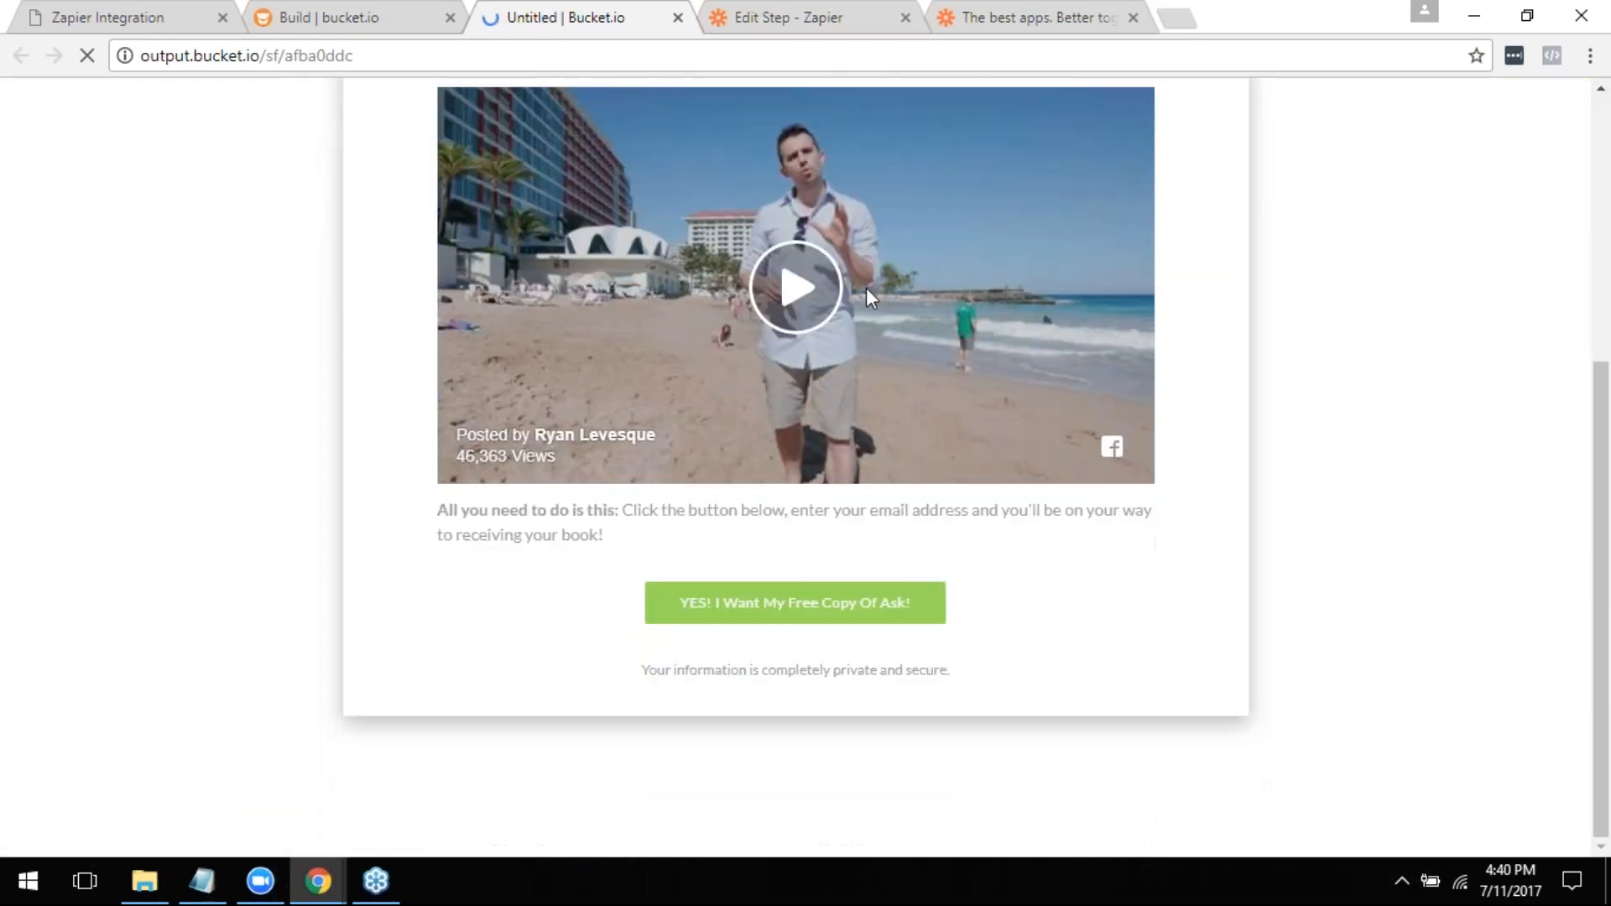
pyautogui.click(781, 611)
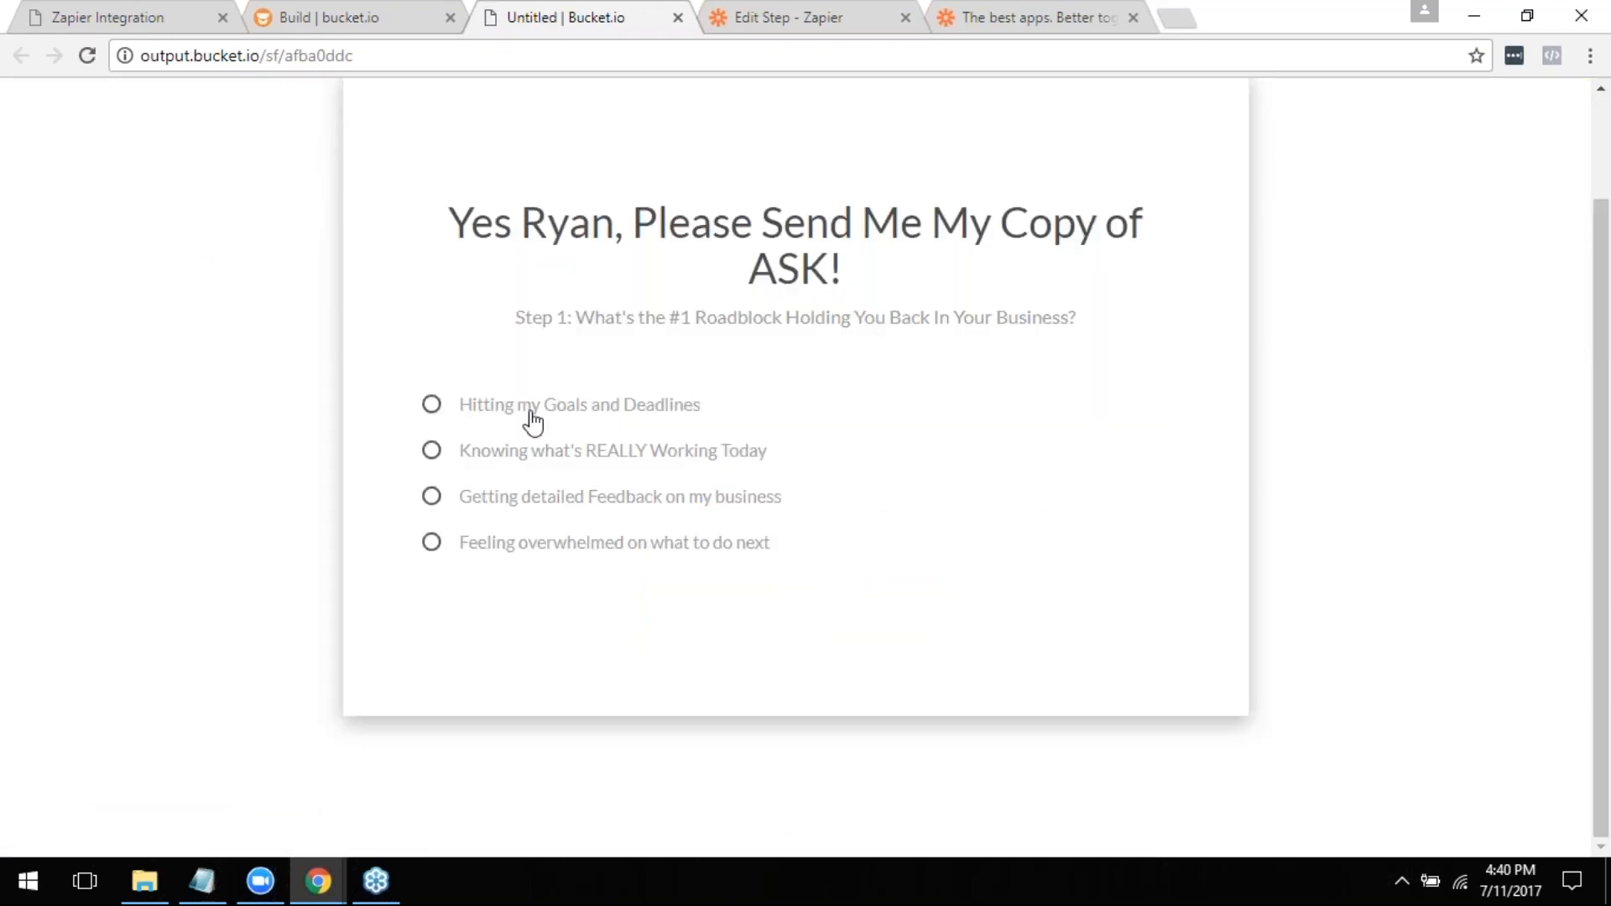
pyautogui.click(532, 407)
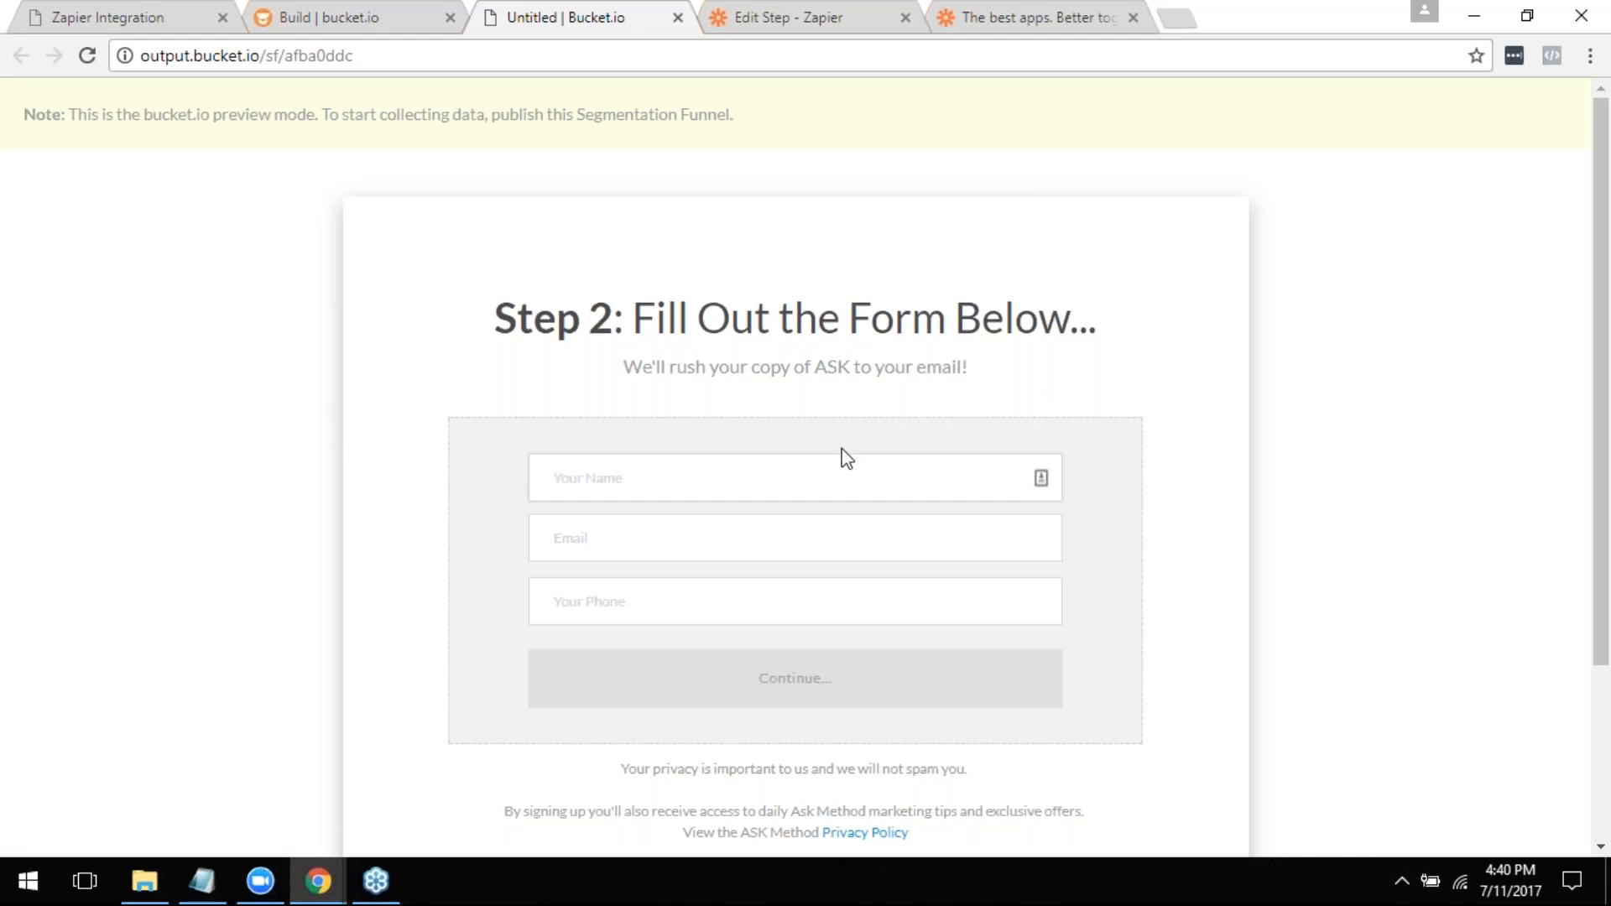
# - Fill in the preview's lead form with test as the name and a test e-mail address, and continue to the outcome page
pyautogui.write('tes')
pyautogui.write('tes')
pyautogui.write('t@bucket.io')
pyautogui.press('Tab')
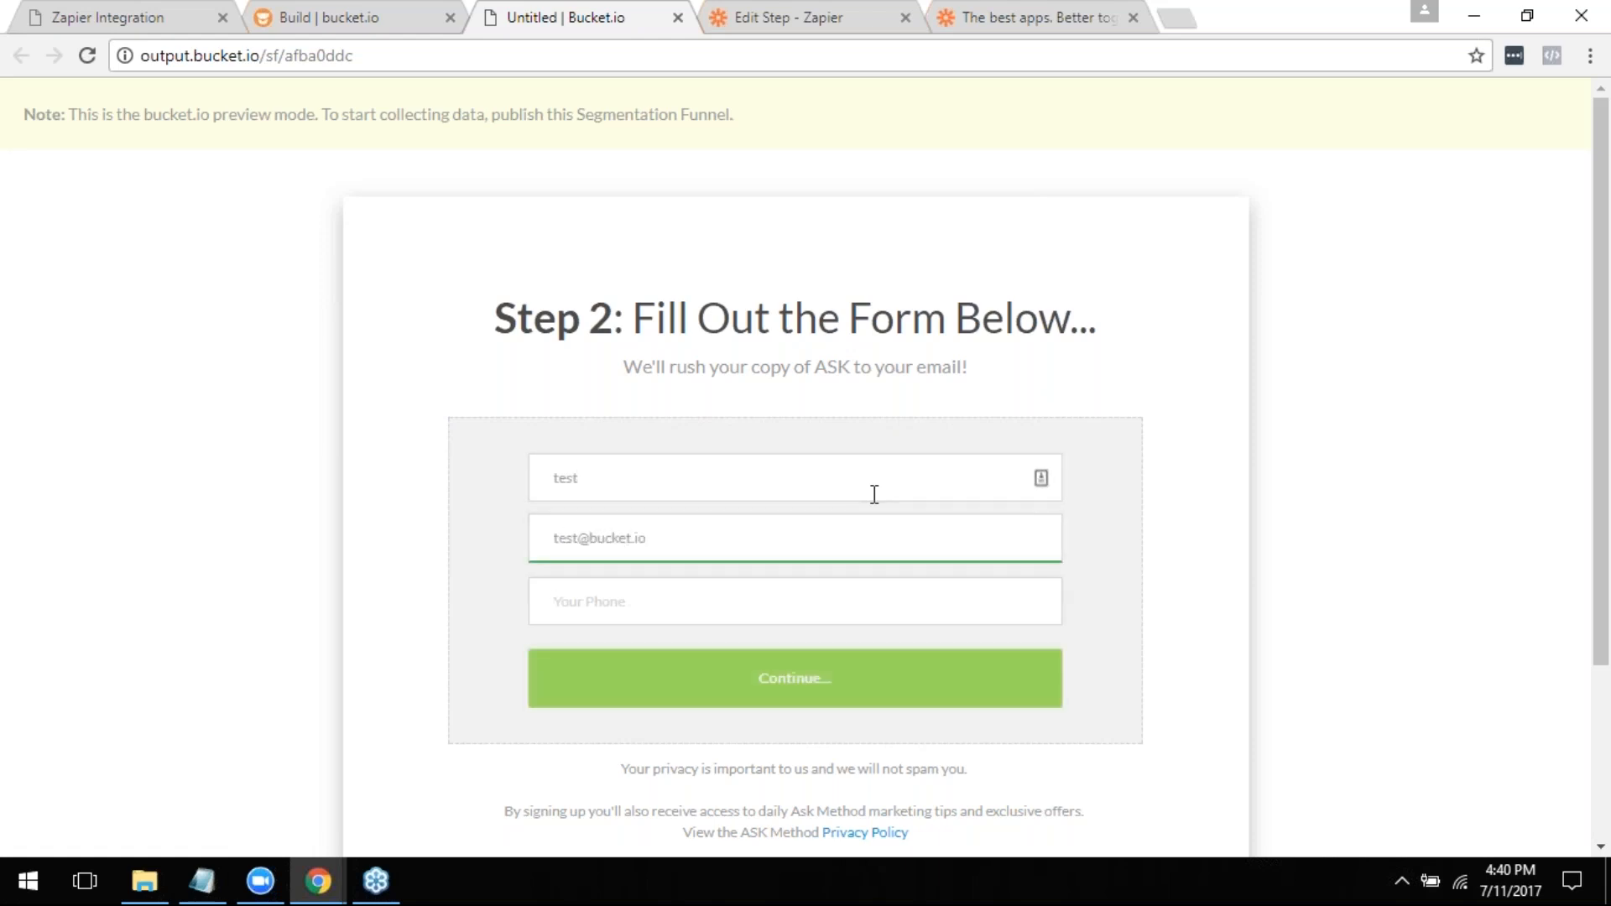
pyautogui.write('test')
pyautogui.click(821, 685)
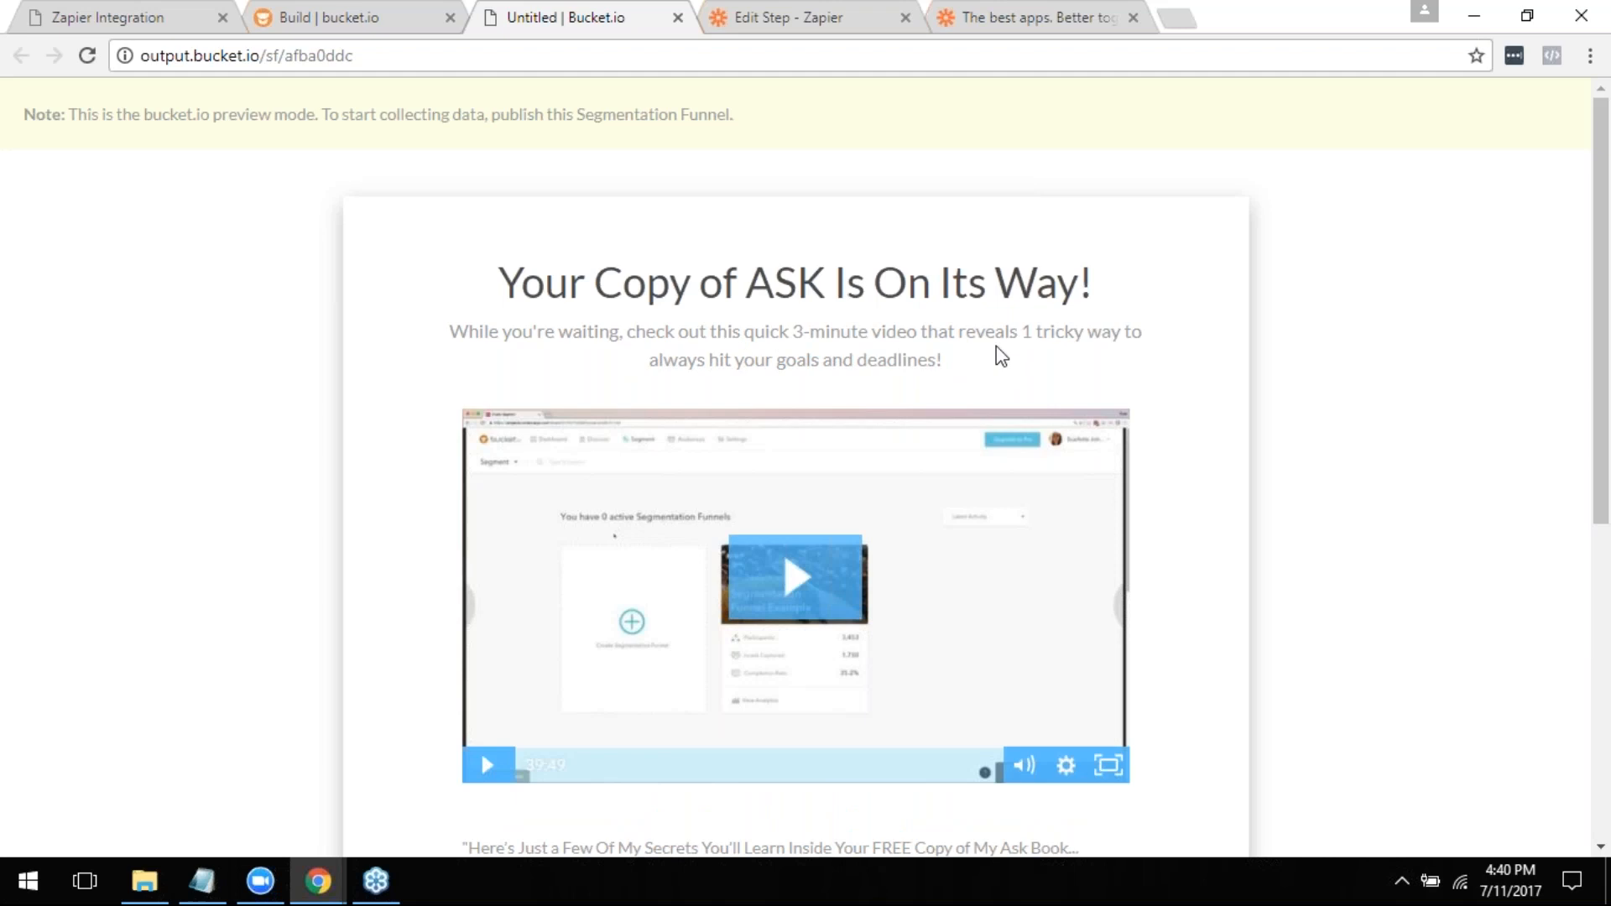
# - Follow the outcome page's Find Out More link and examine the Ask book order form's billing fields and bonuses
pyautogui.scroll(-5, 831, 287)
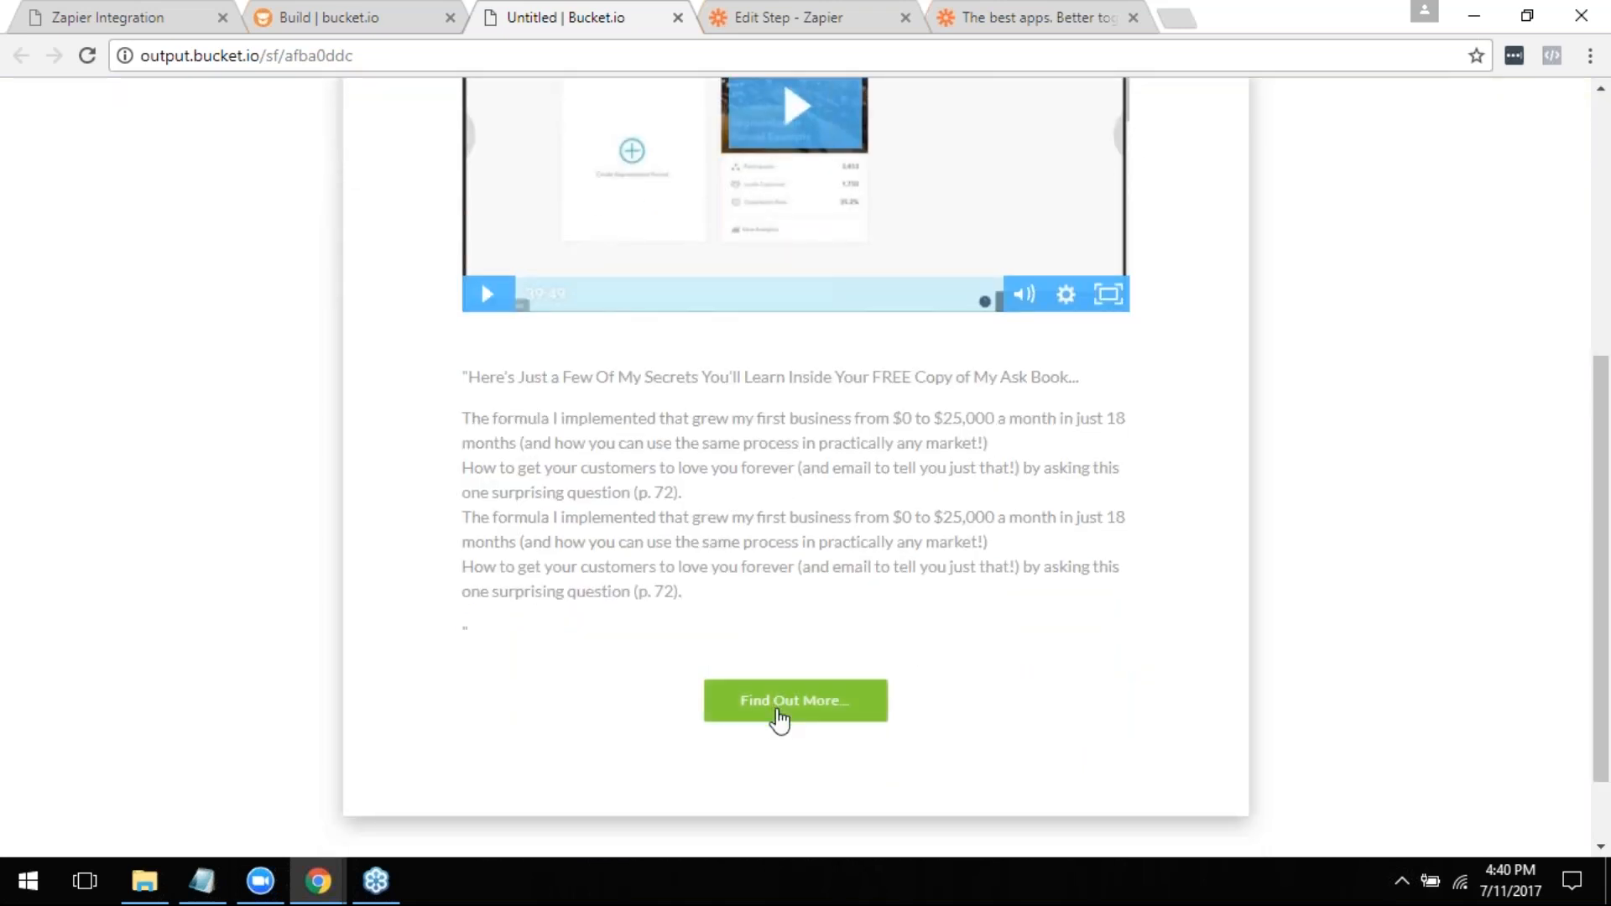
pyautogui.click(781, 714)
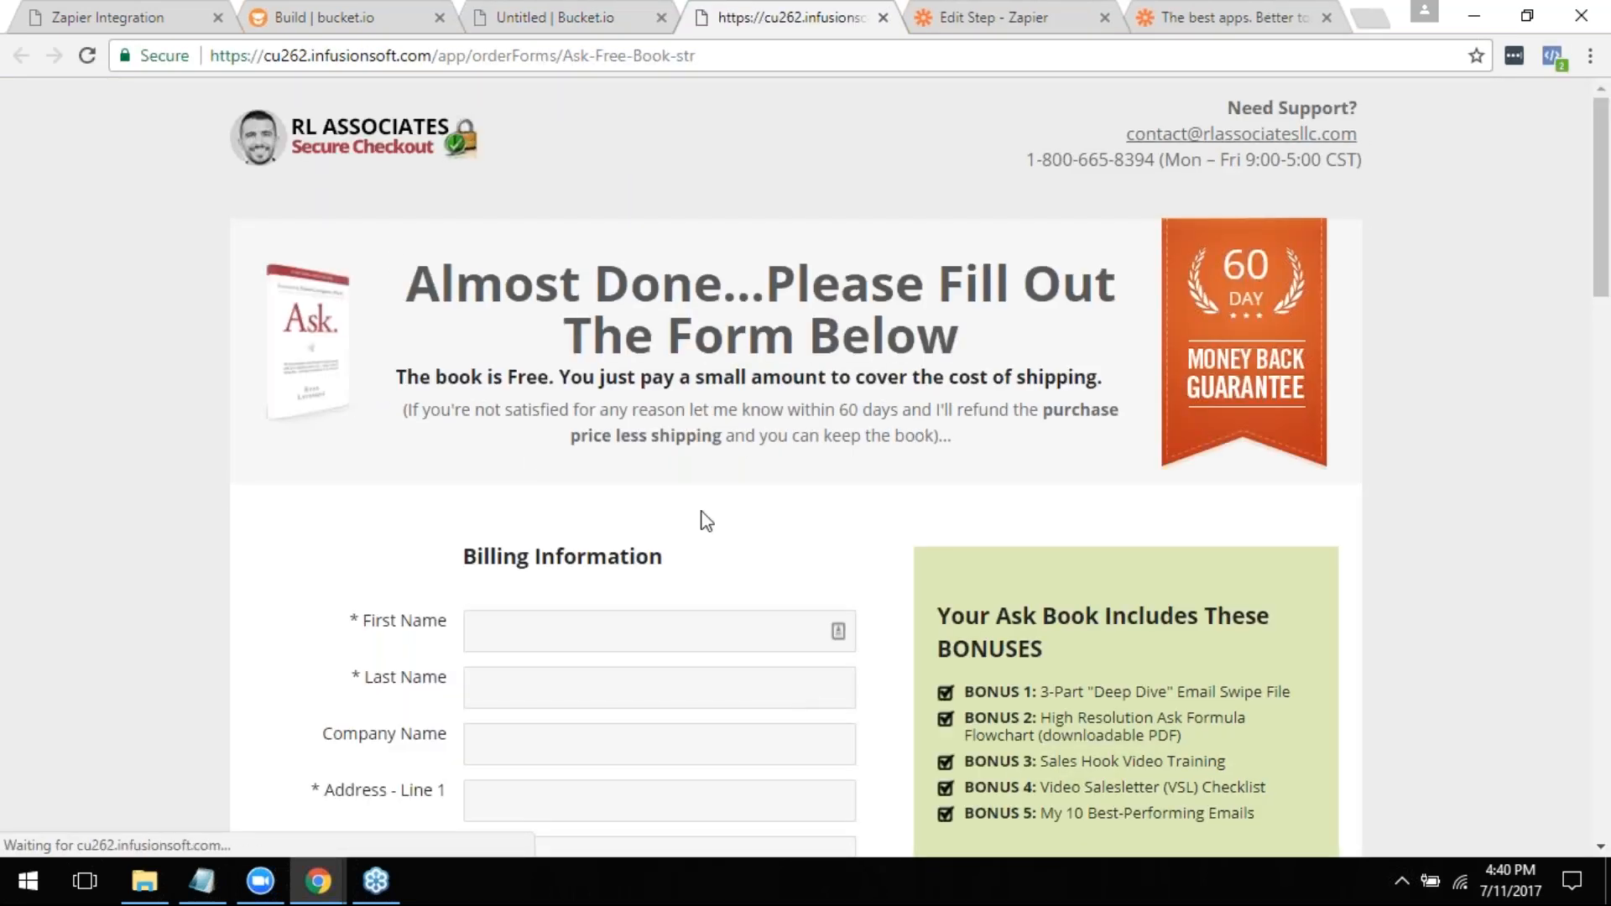
pyautogui.scroll(-4, 700, 527)
pyautogui.scroll(-4, 1007, 583)
pyautogui.scroll(4, 999, 579)
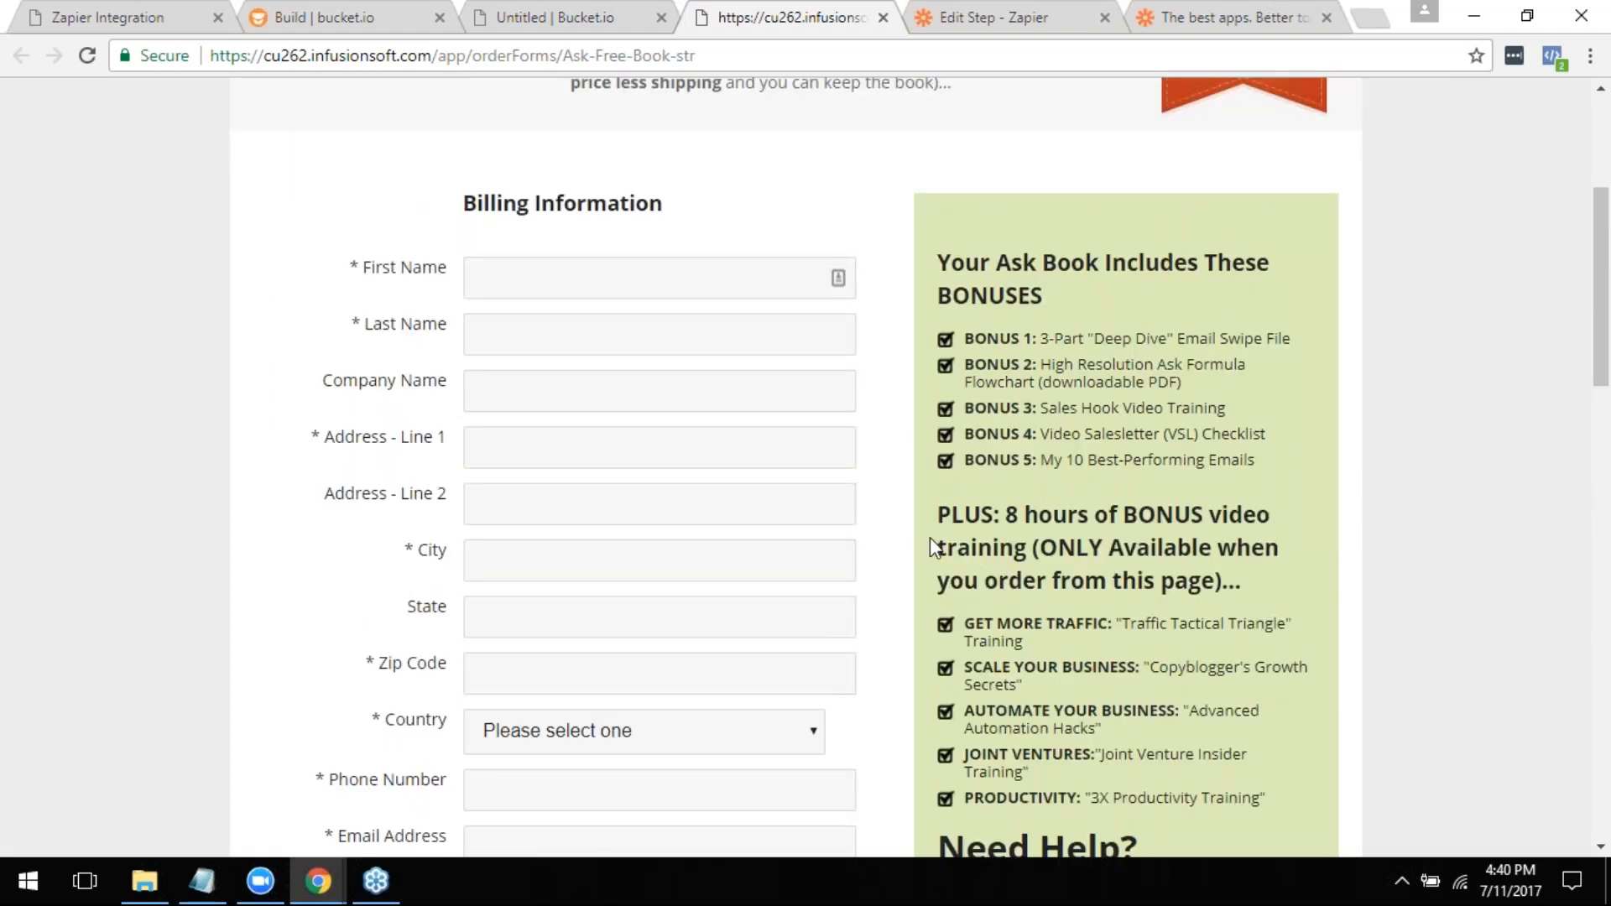
pyautogui.scroll(4, 924, 579)
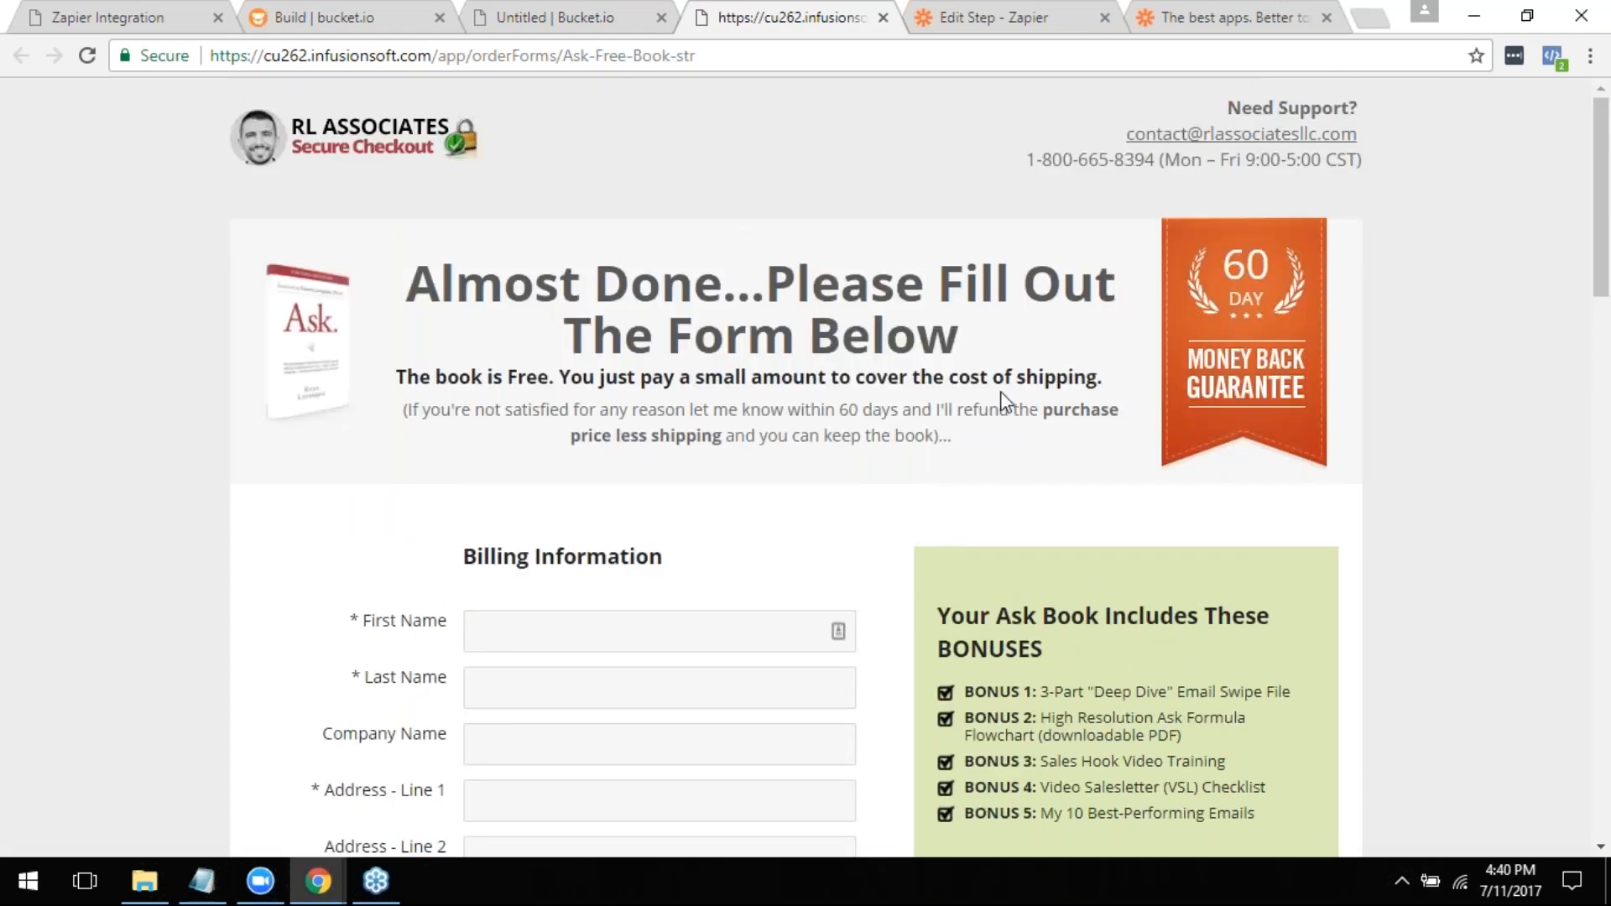
pyautogui.scroll(-4, 964, 463)
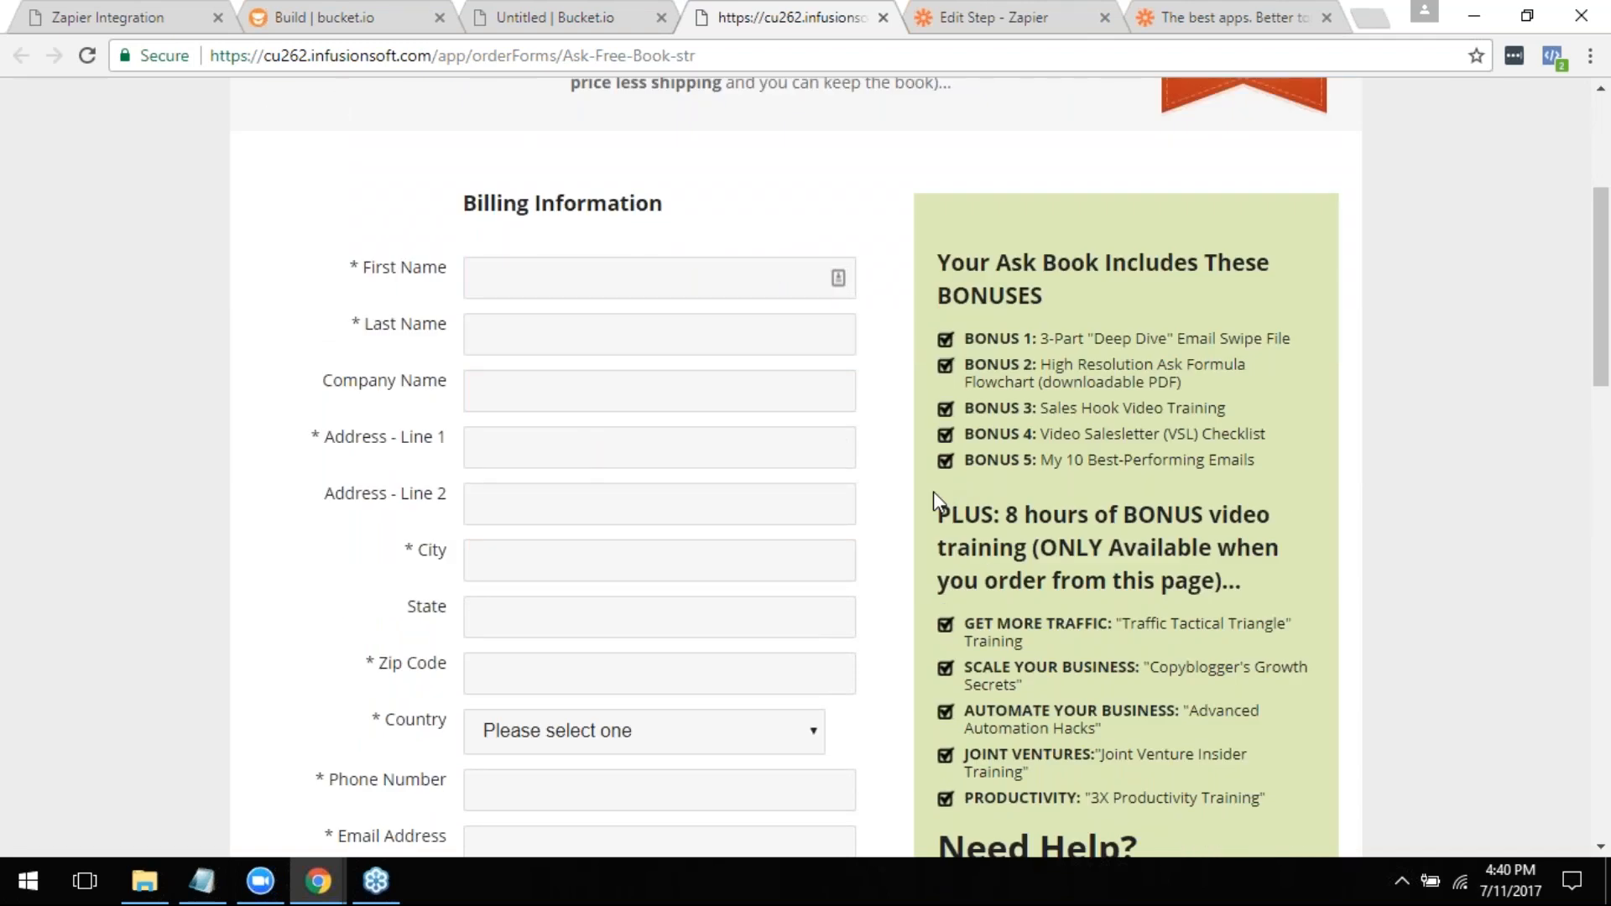
pyautogui.scroll(4, 966, 474)
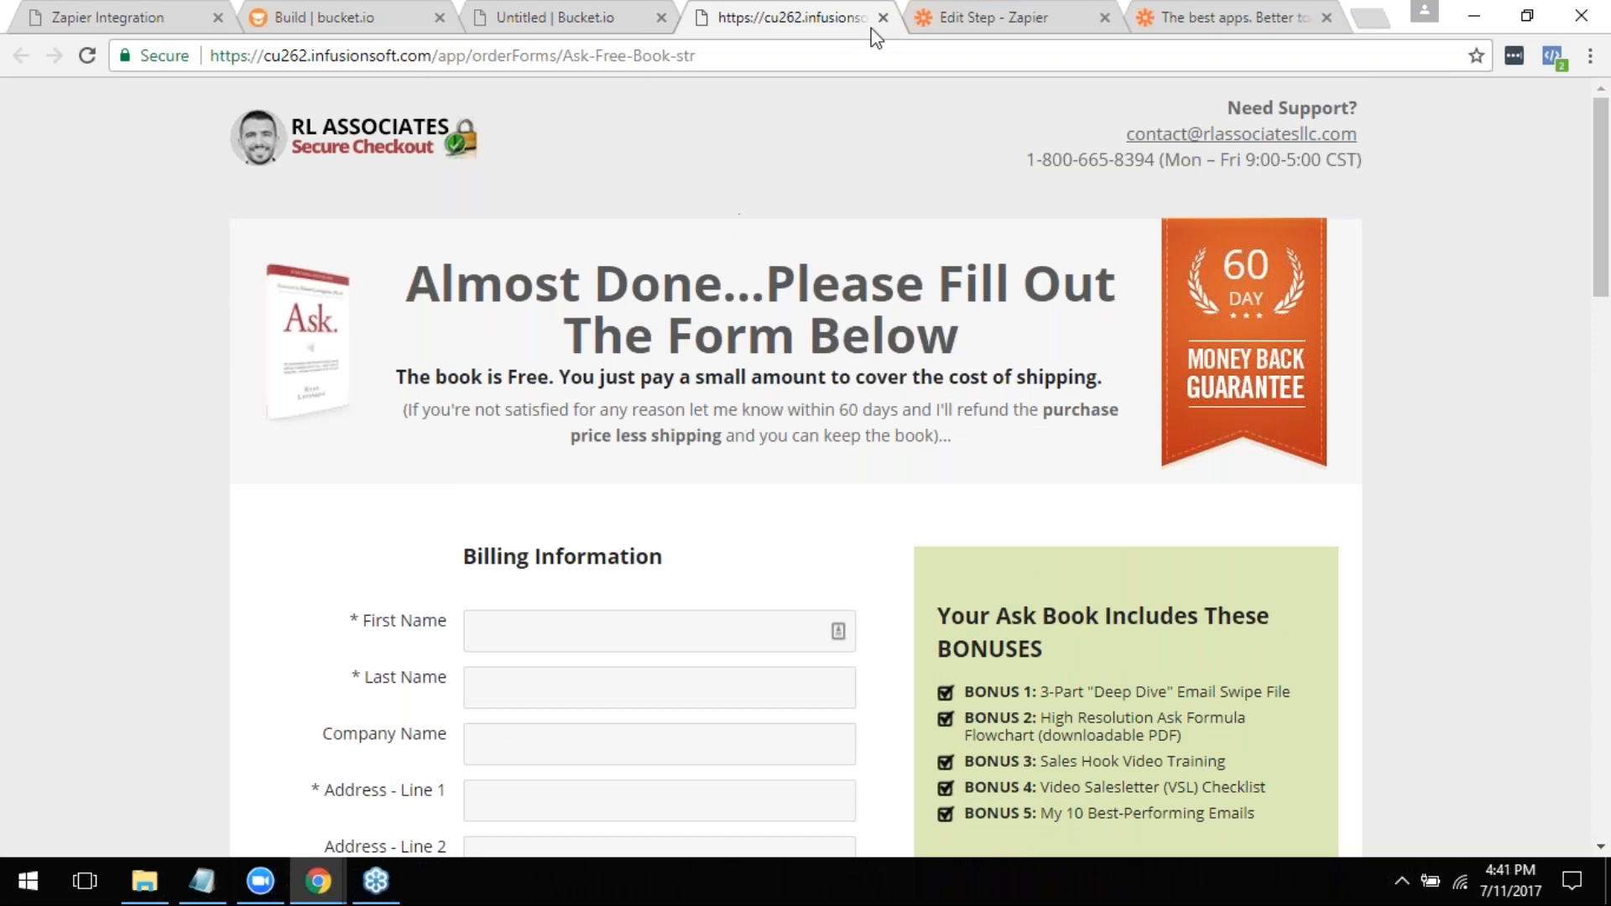
# - Close the old funnel preview, start a new preview of Test Seg Funnel and answer the roadblock question with Knowing what's REALLY Working Today
pyautogui.click(560, 11)
pyautogui.scroll(6, 720, 415)
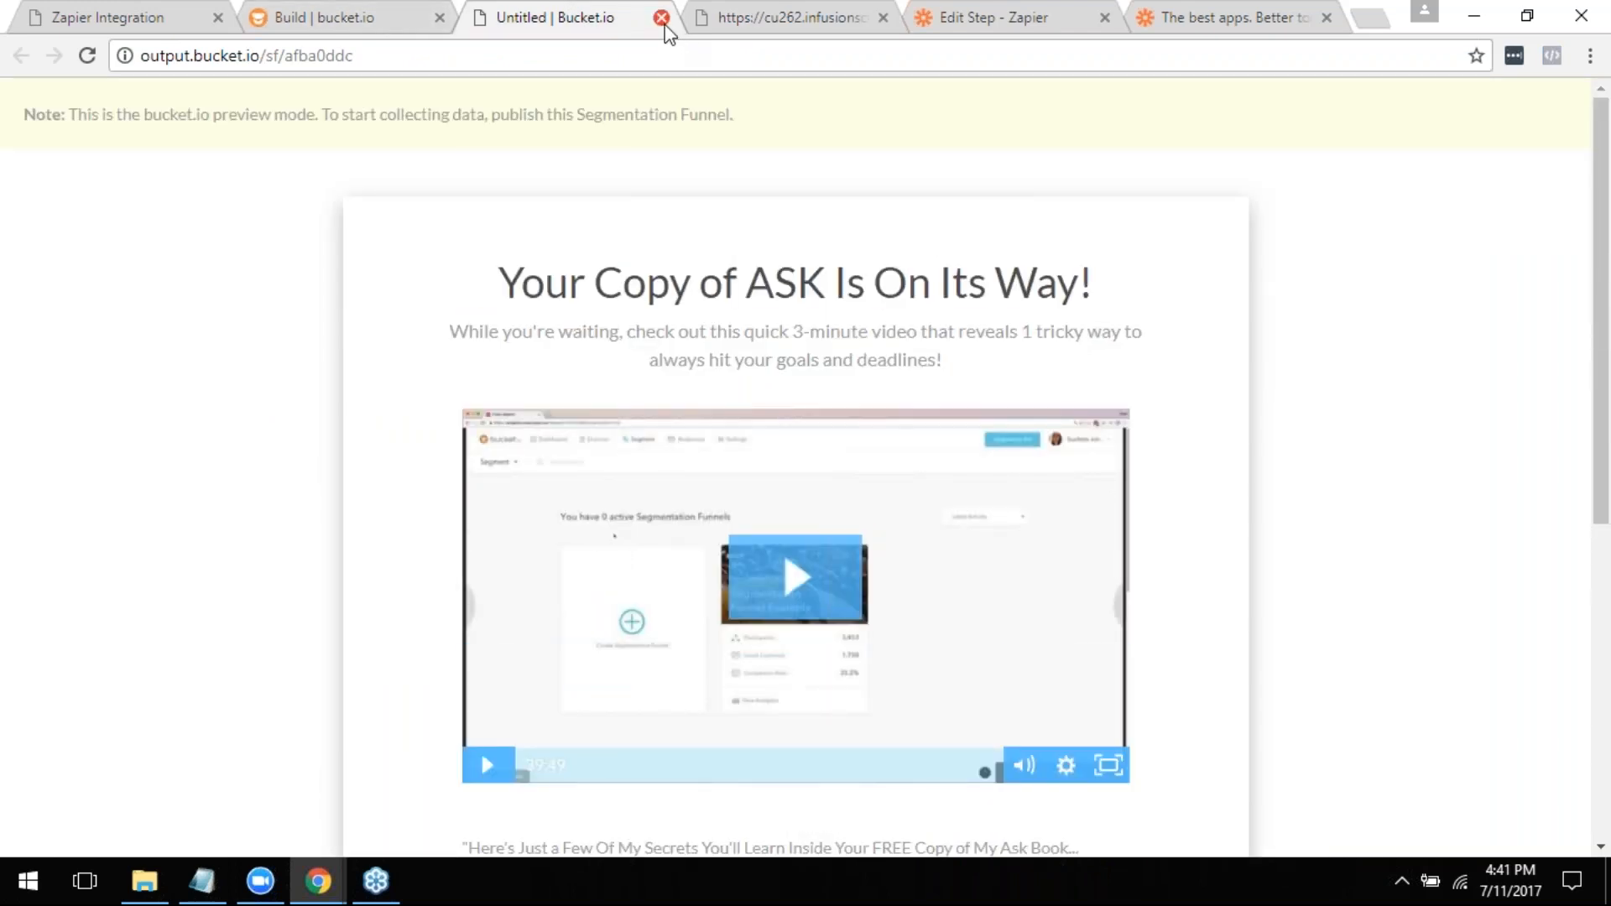
pyautogui.click(662, 18)
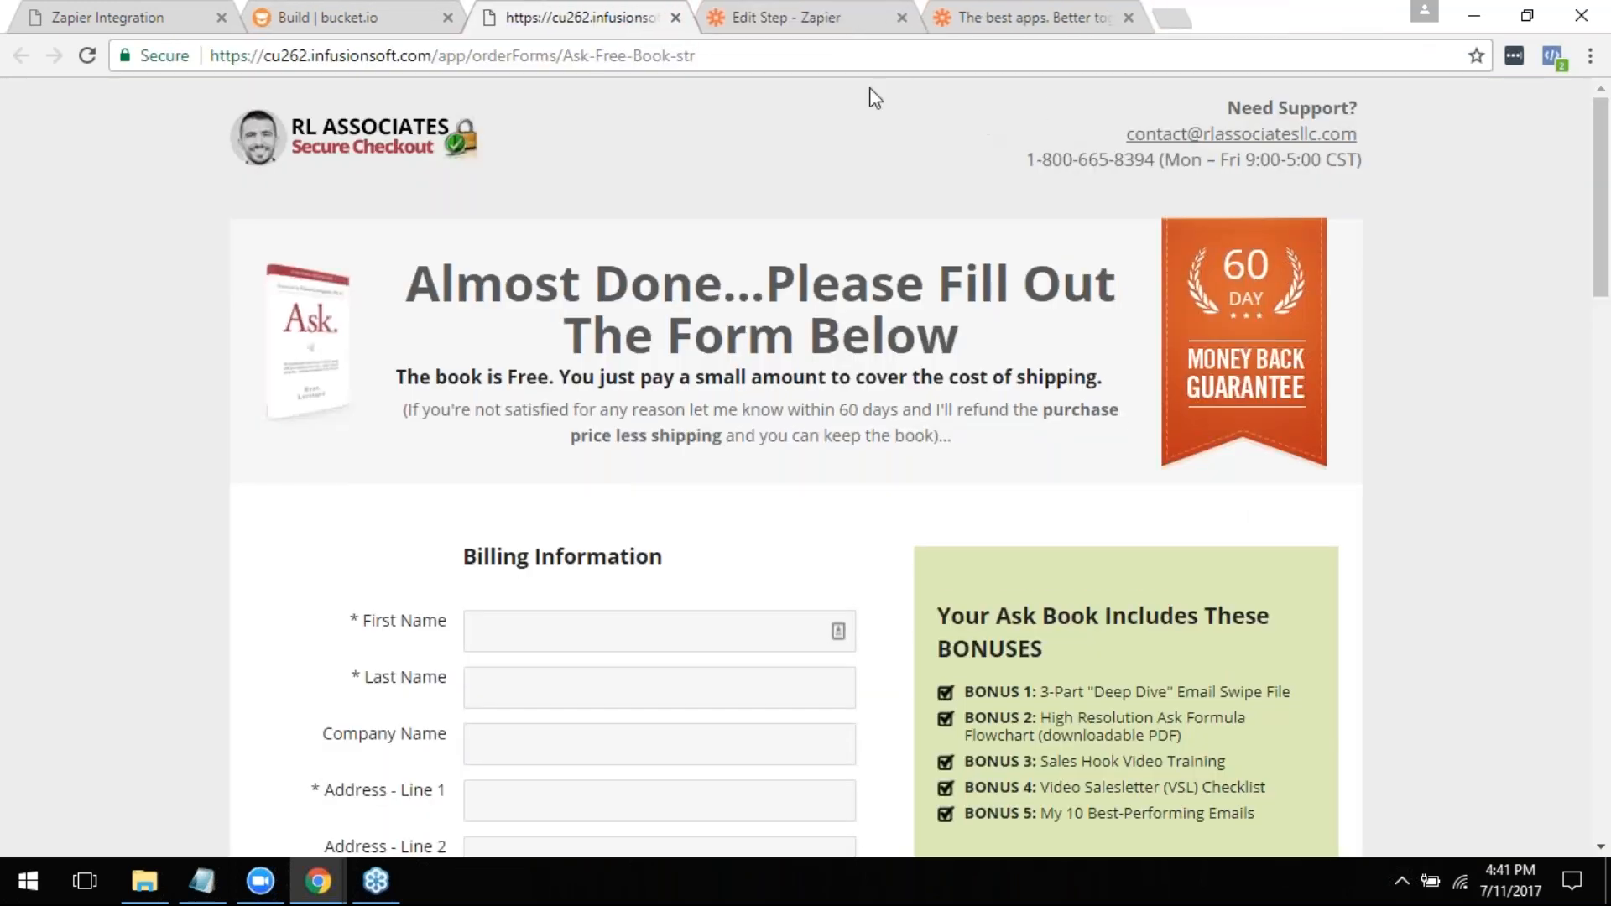
pyautogui.click(275, 10)
pyautogui.click(1515, 169)
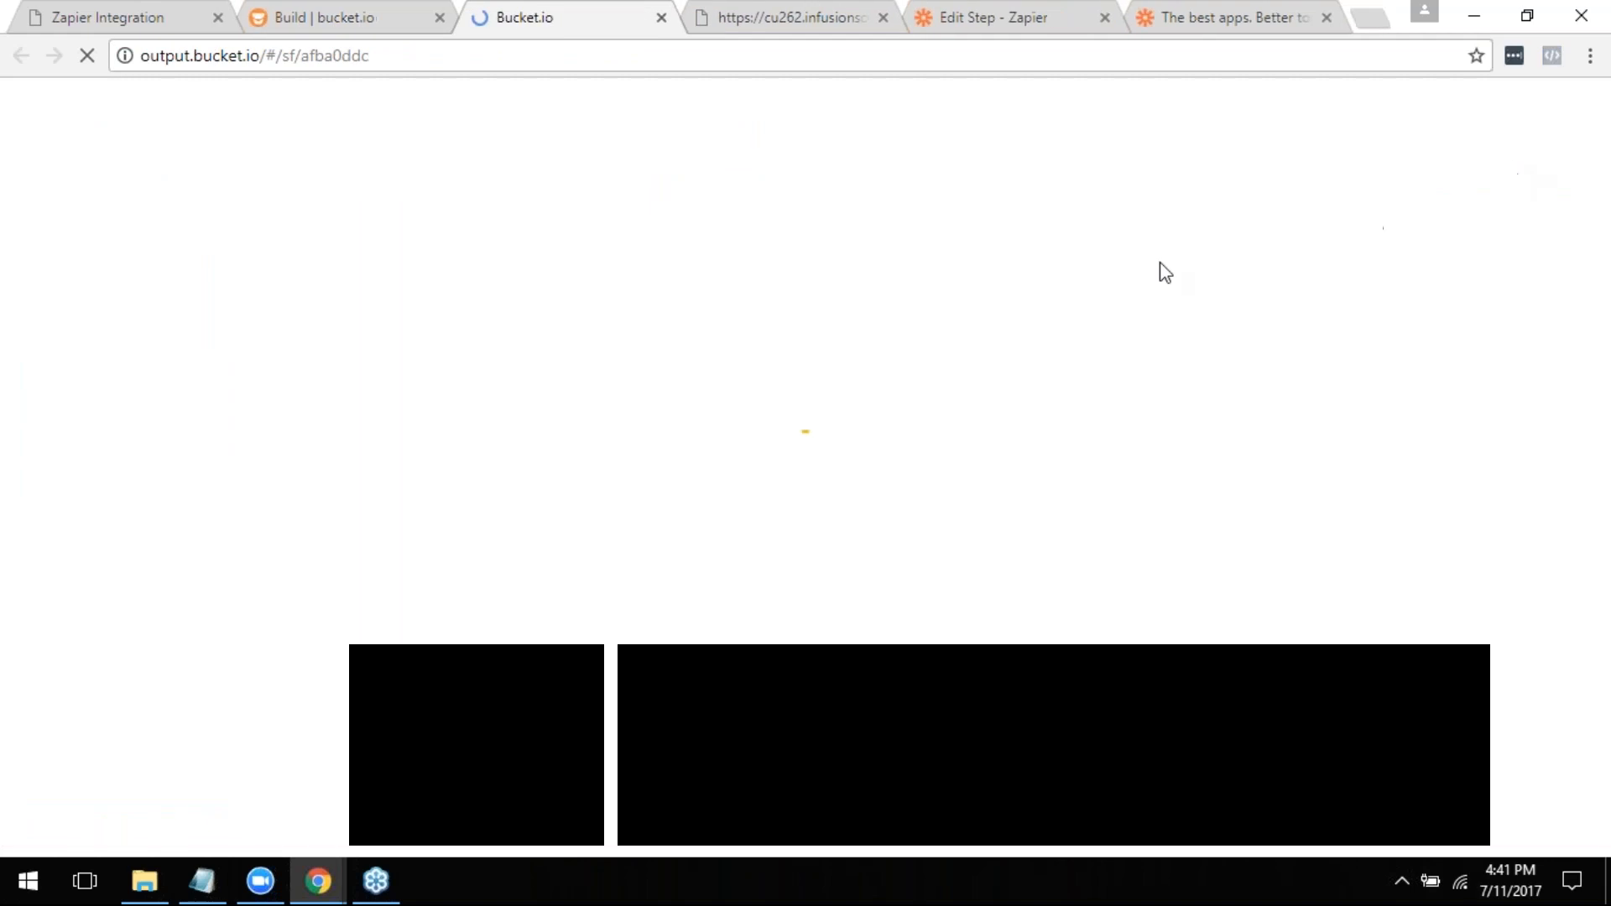
pyautogui.scroll(-2, 718, 413)
pyautogui.scroll(-3, 759, 540)
pyautogui.click(768, 621)
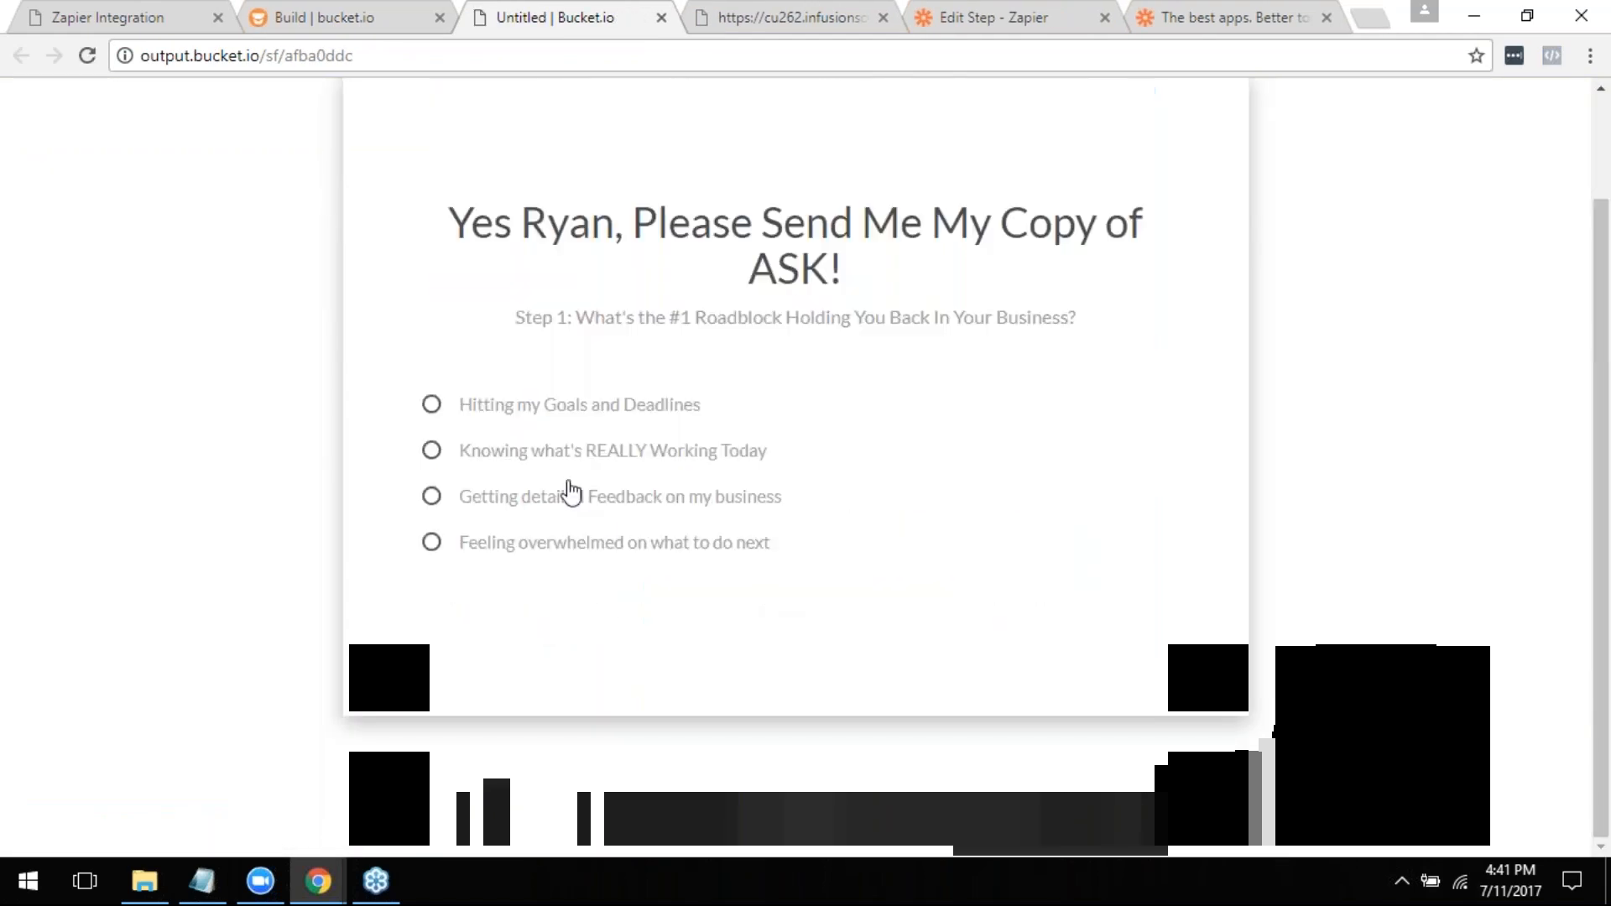
pyautogui.click(560, 456)
# - Fill in the preview's lead form with a test e-mail address as both name and e-mail, leave the phone empty, and continue to the outcome page
pyautogui.click(621, 478)
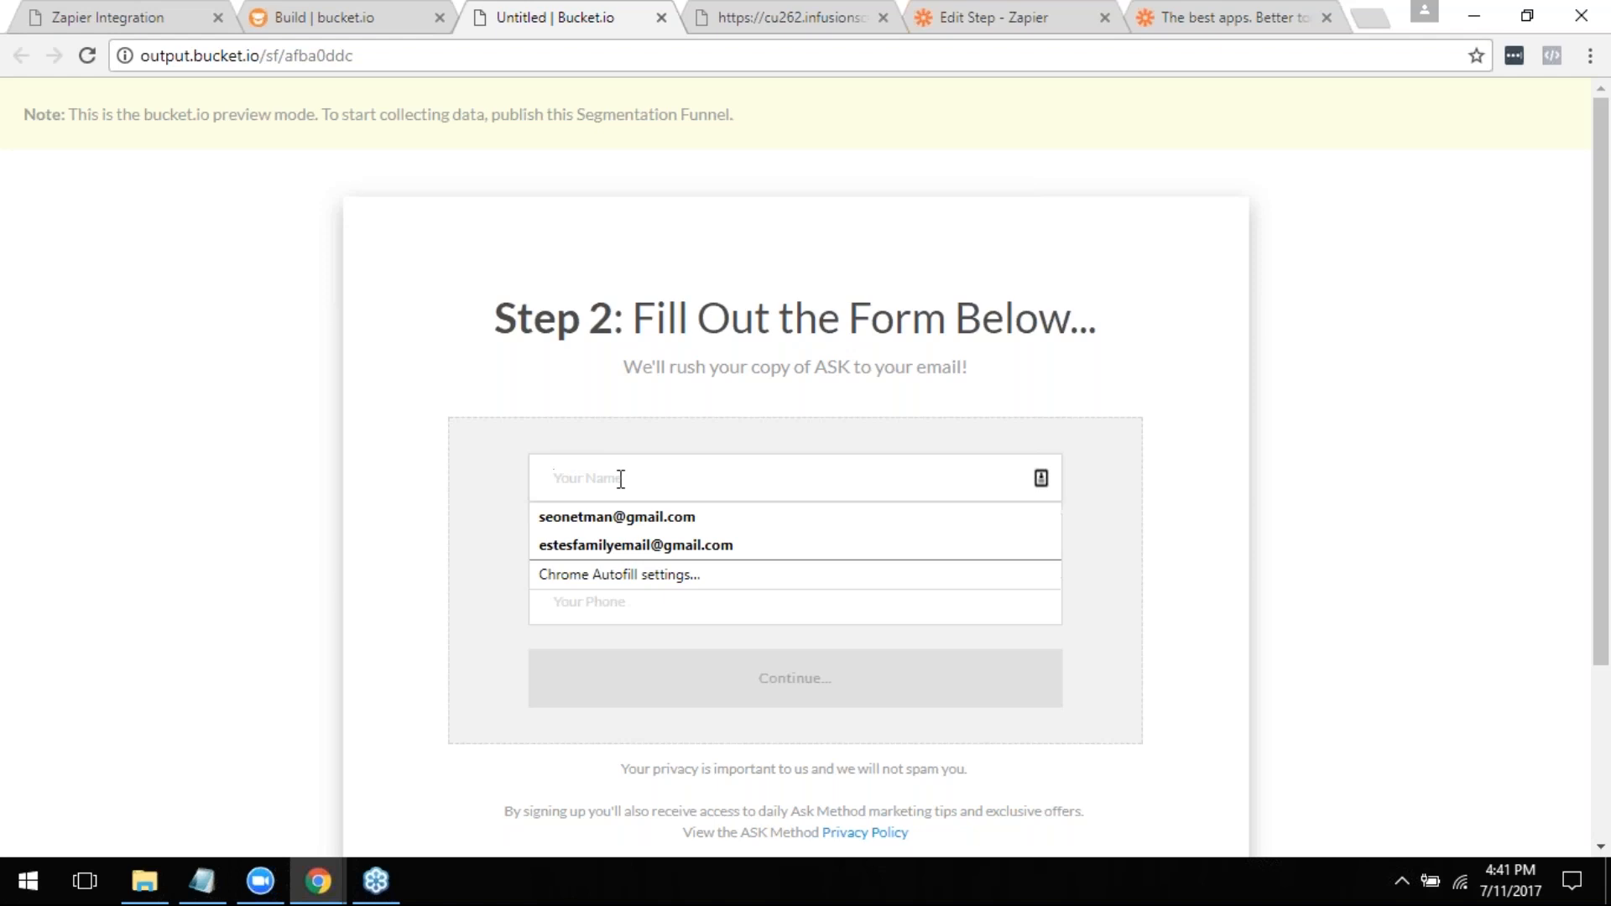
pyautogui.write('test@bucket.io')
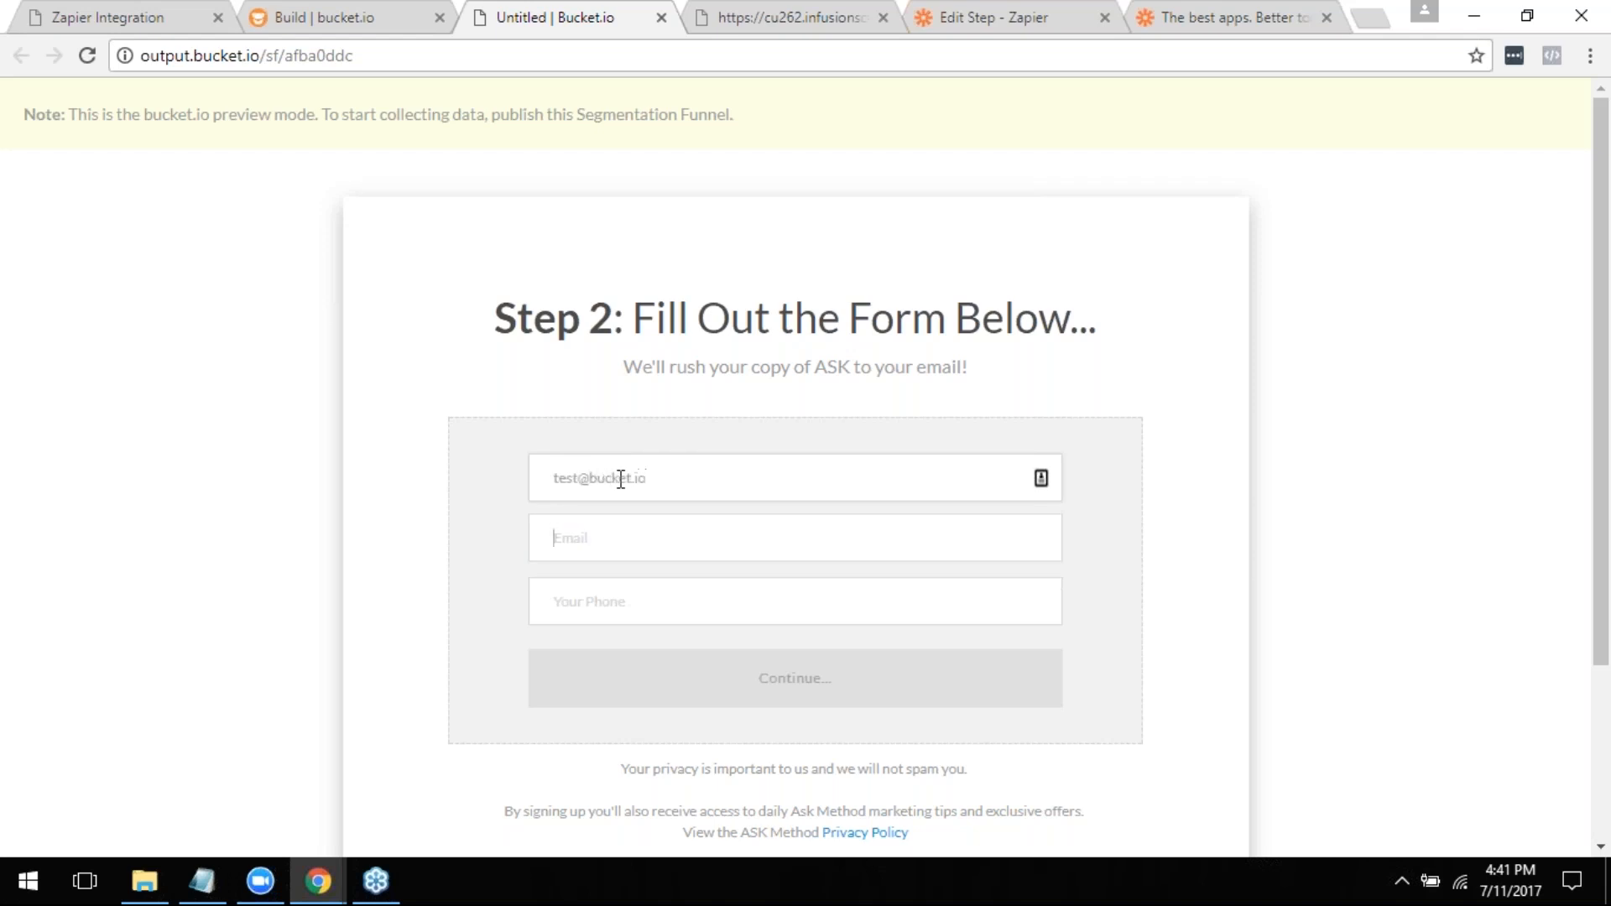
pyautogui.write('te')
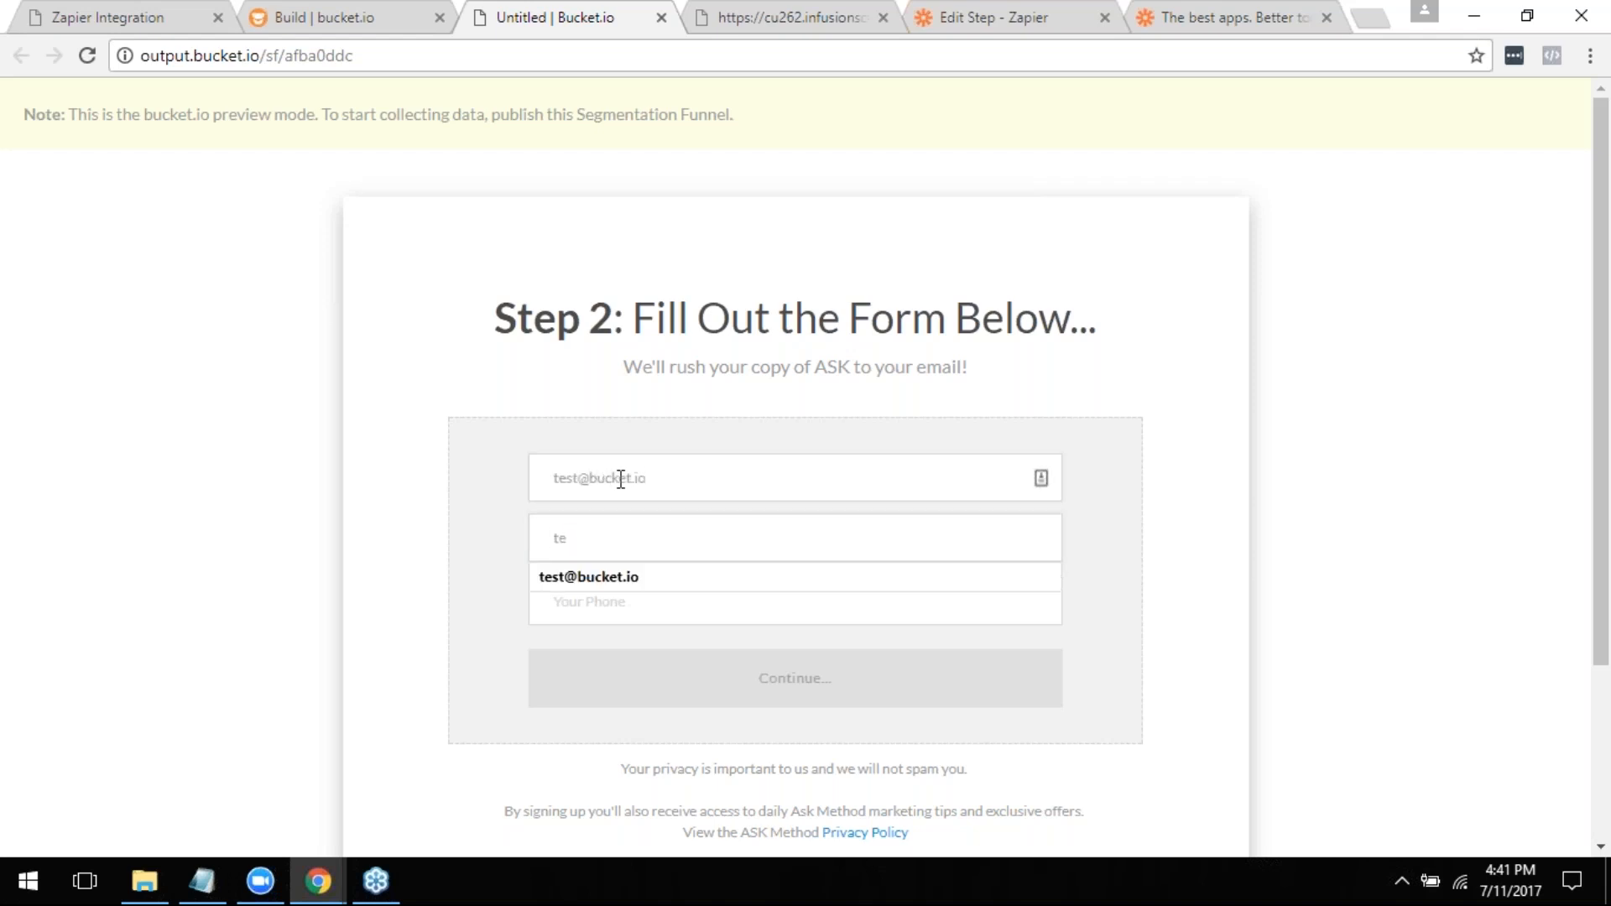
pyautogui.press('Tab')
pyautogui.hotkey('shift', 'Tab')
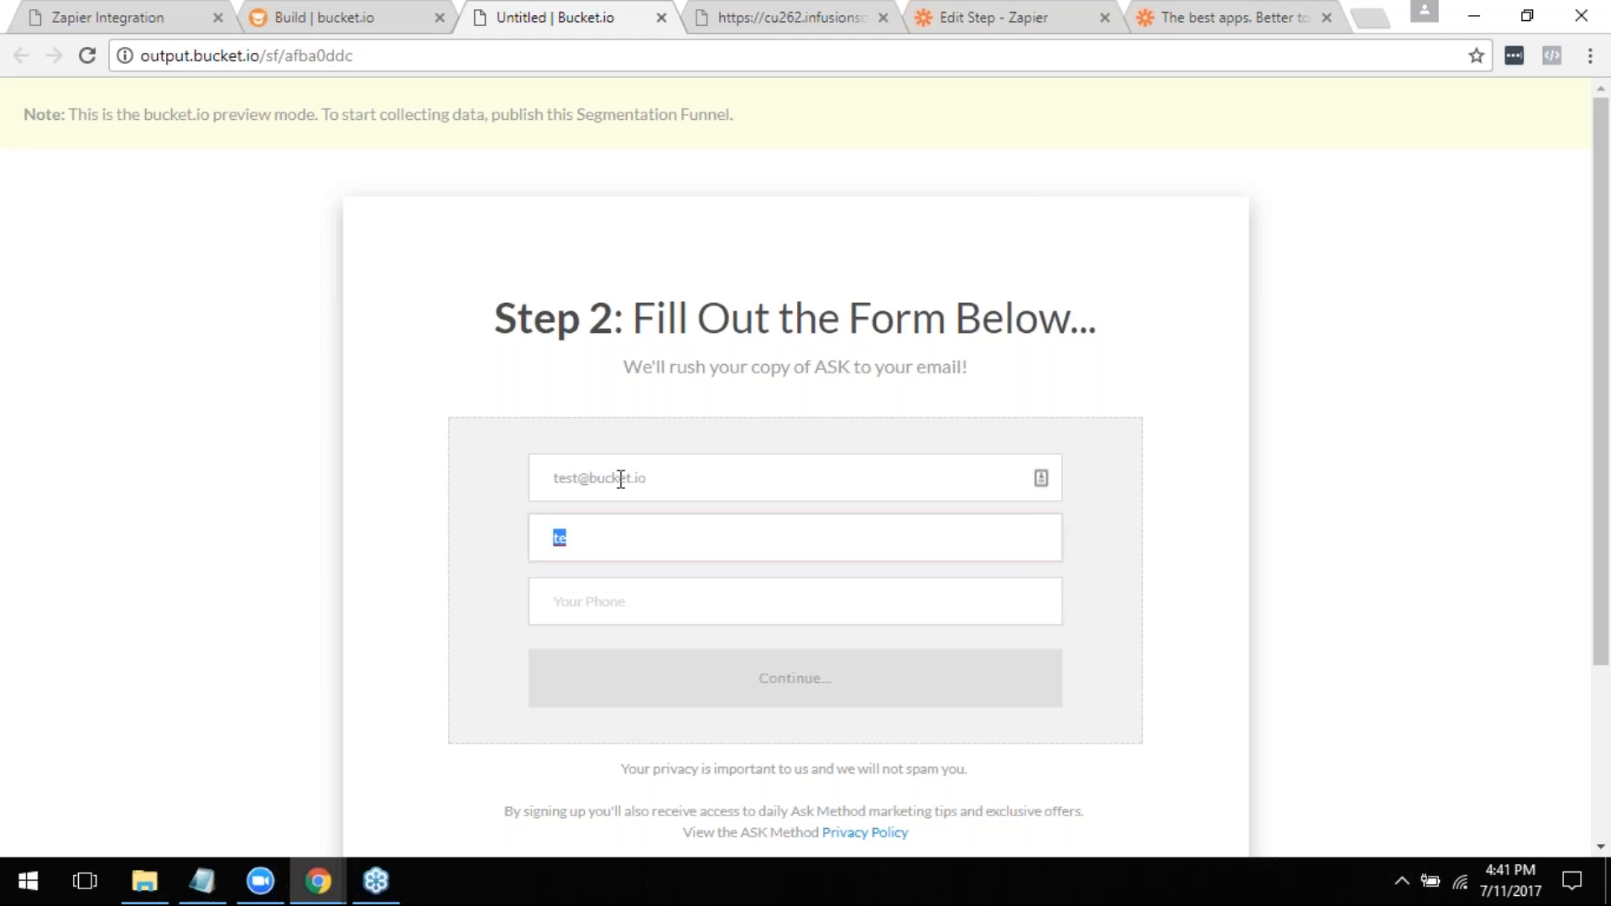
pyautogui.press('Down')
pyautogui.press('Tab')
pyautogui.press('Down')
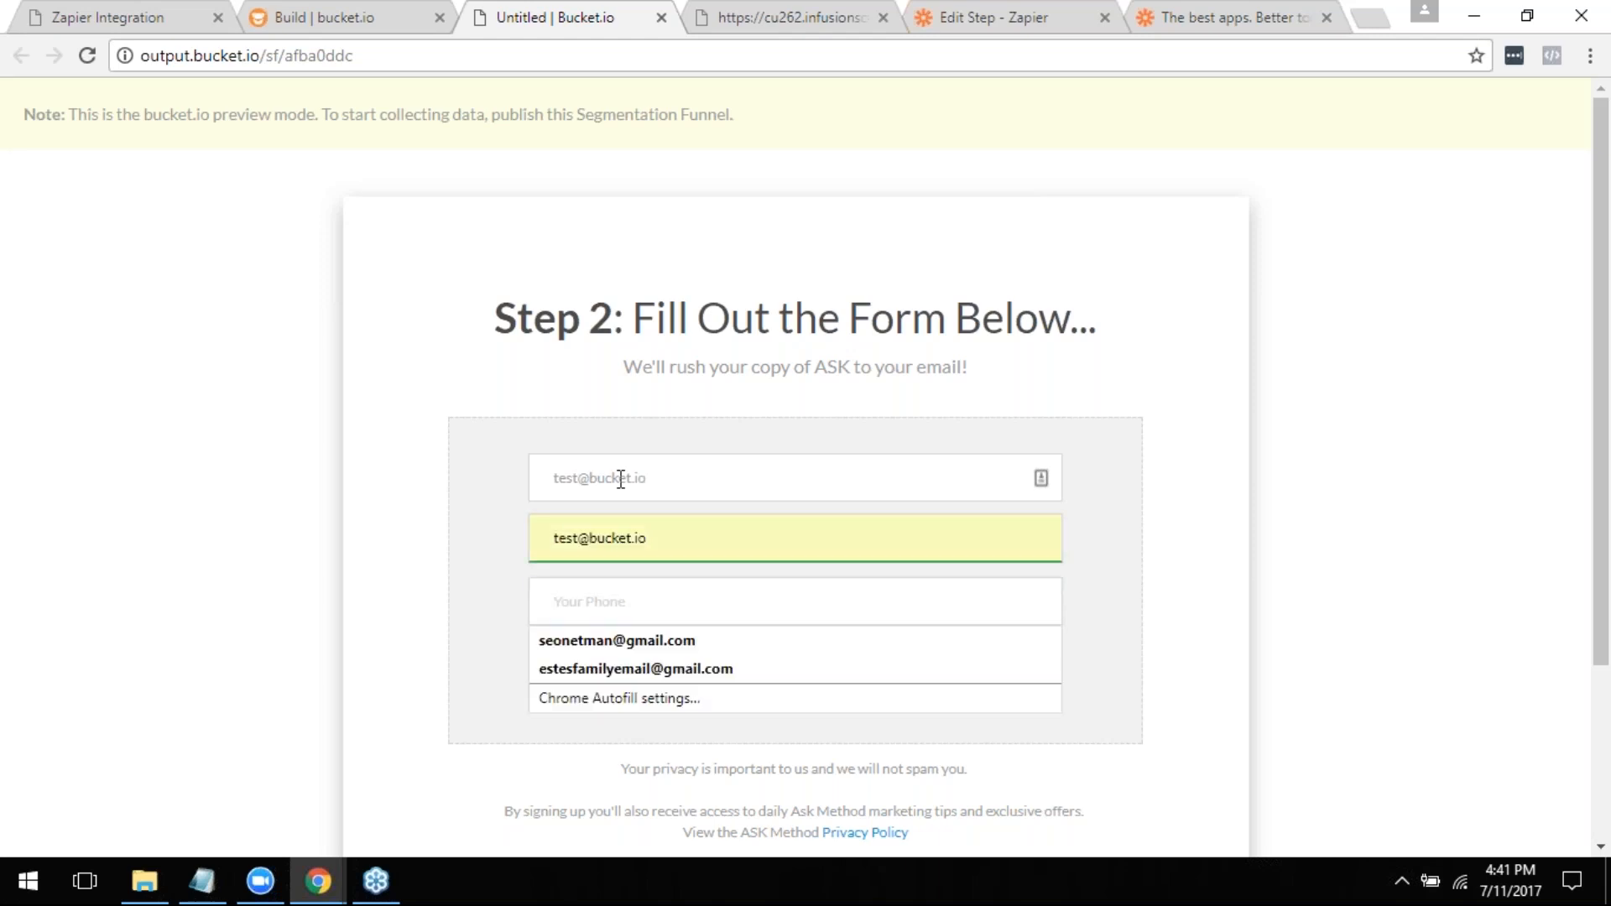
pyautogui.press('Escape')
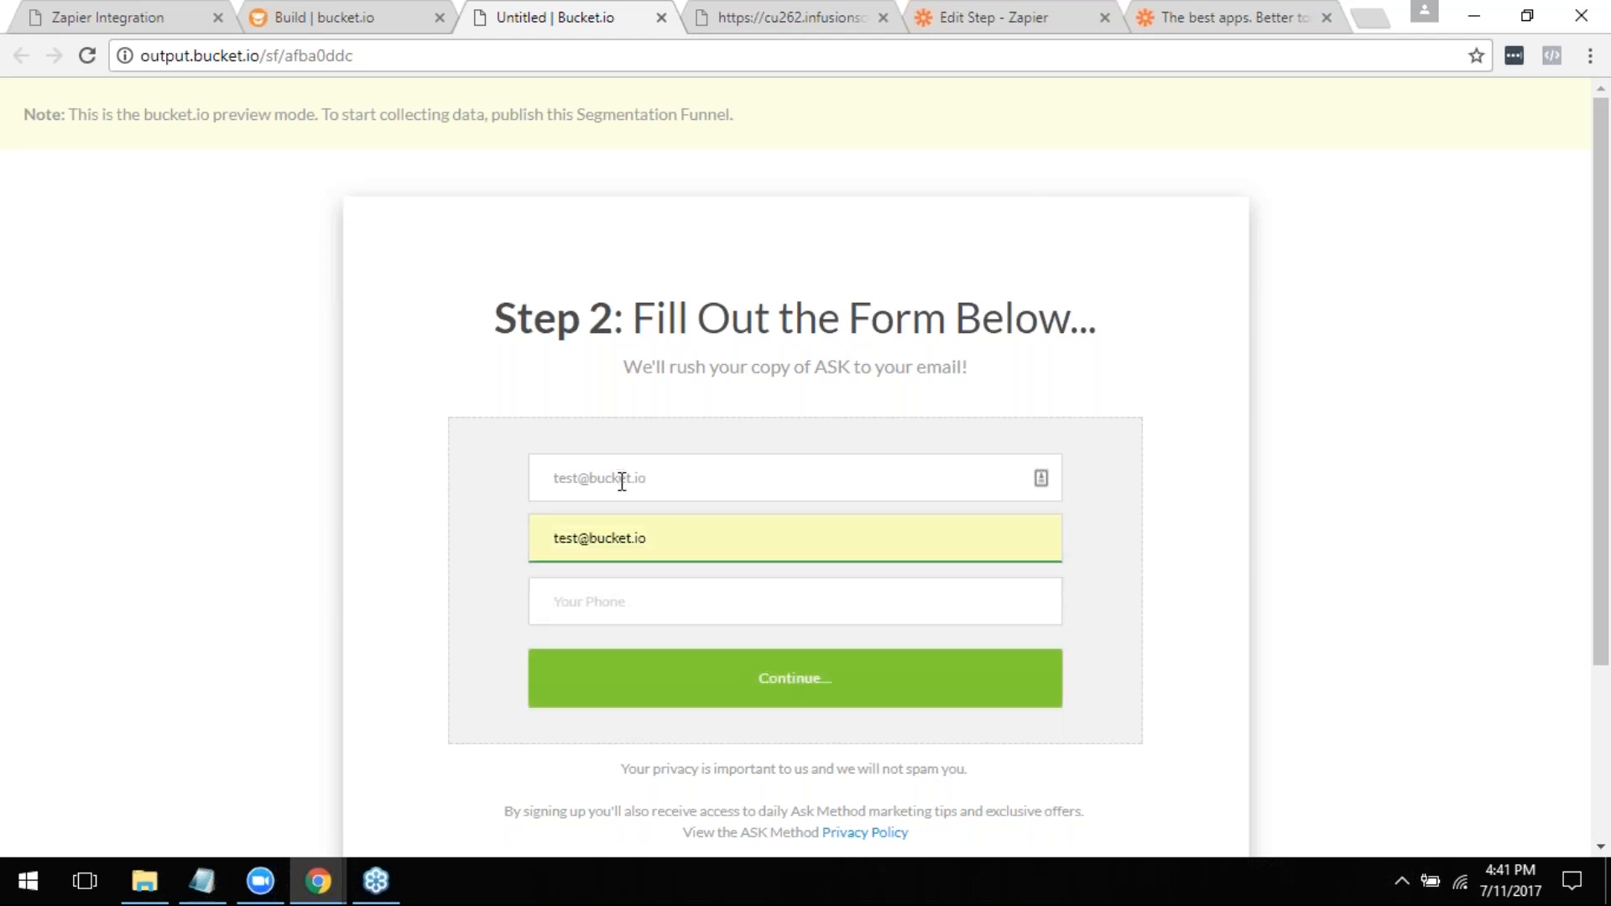
pyautogui.click(749, 678)
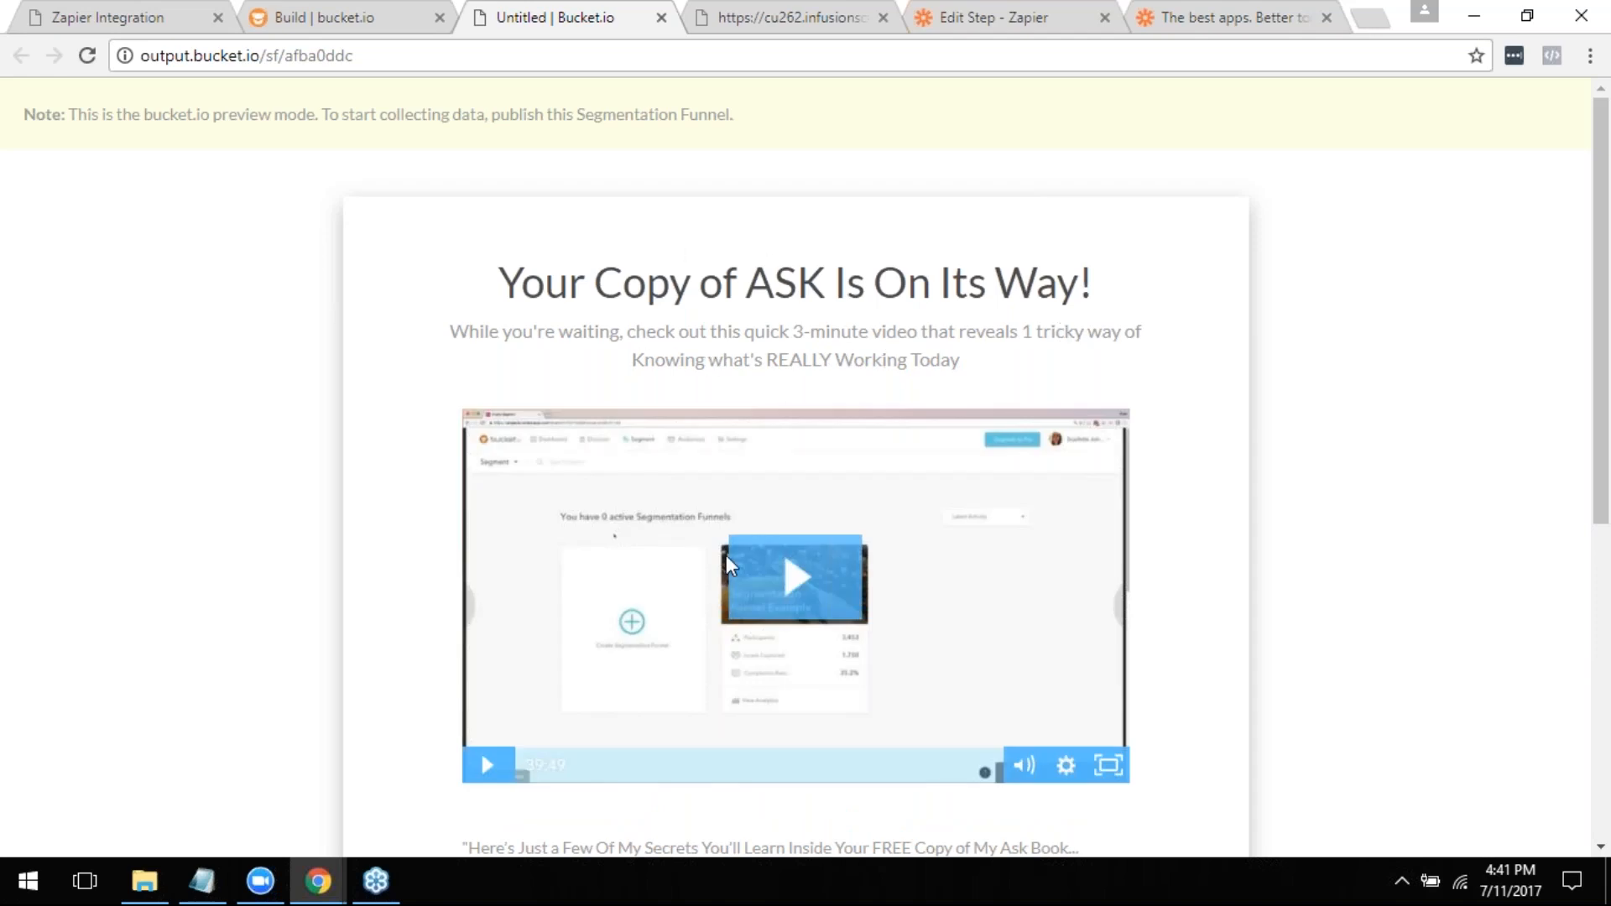
# - Follow the outcome page's Find Out More link to the Ask book order form
pyautogui.scroll(-3, 759, 510)
pyautogui.scroll(-4, 750, 411)
pyautogui.click(773, 600)
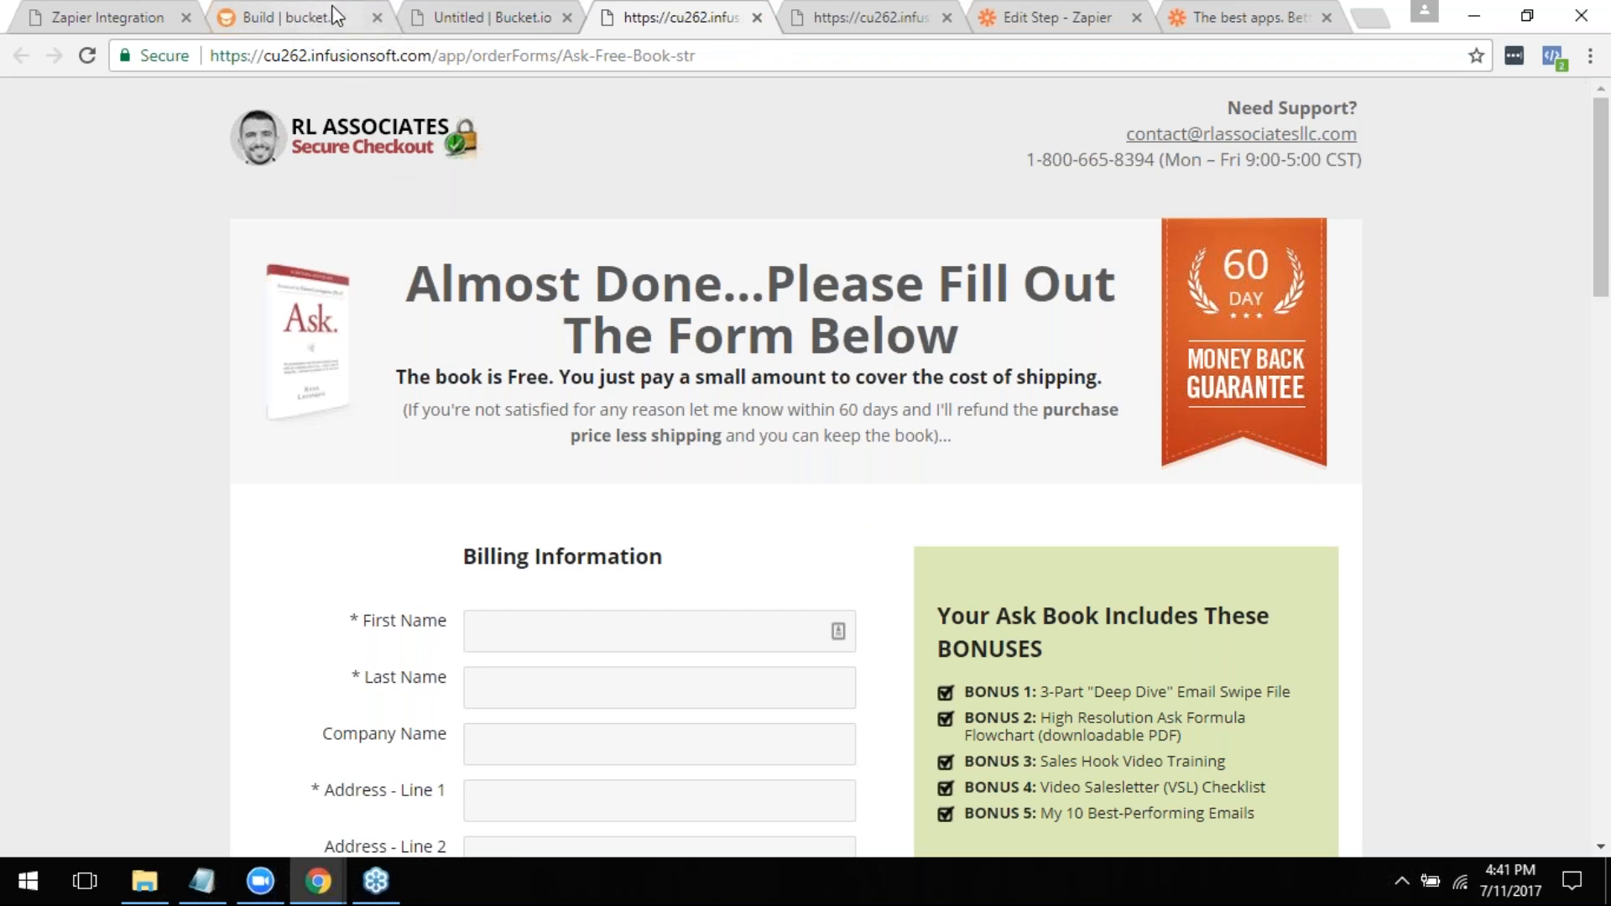
# - Switch to the Zapier editor and review the ActiveCampaign contact template's List, Email Address and Tags fields
pyautogui.click(1033, 17)
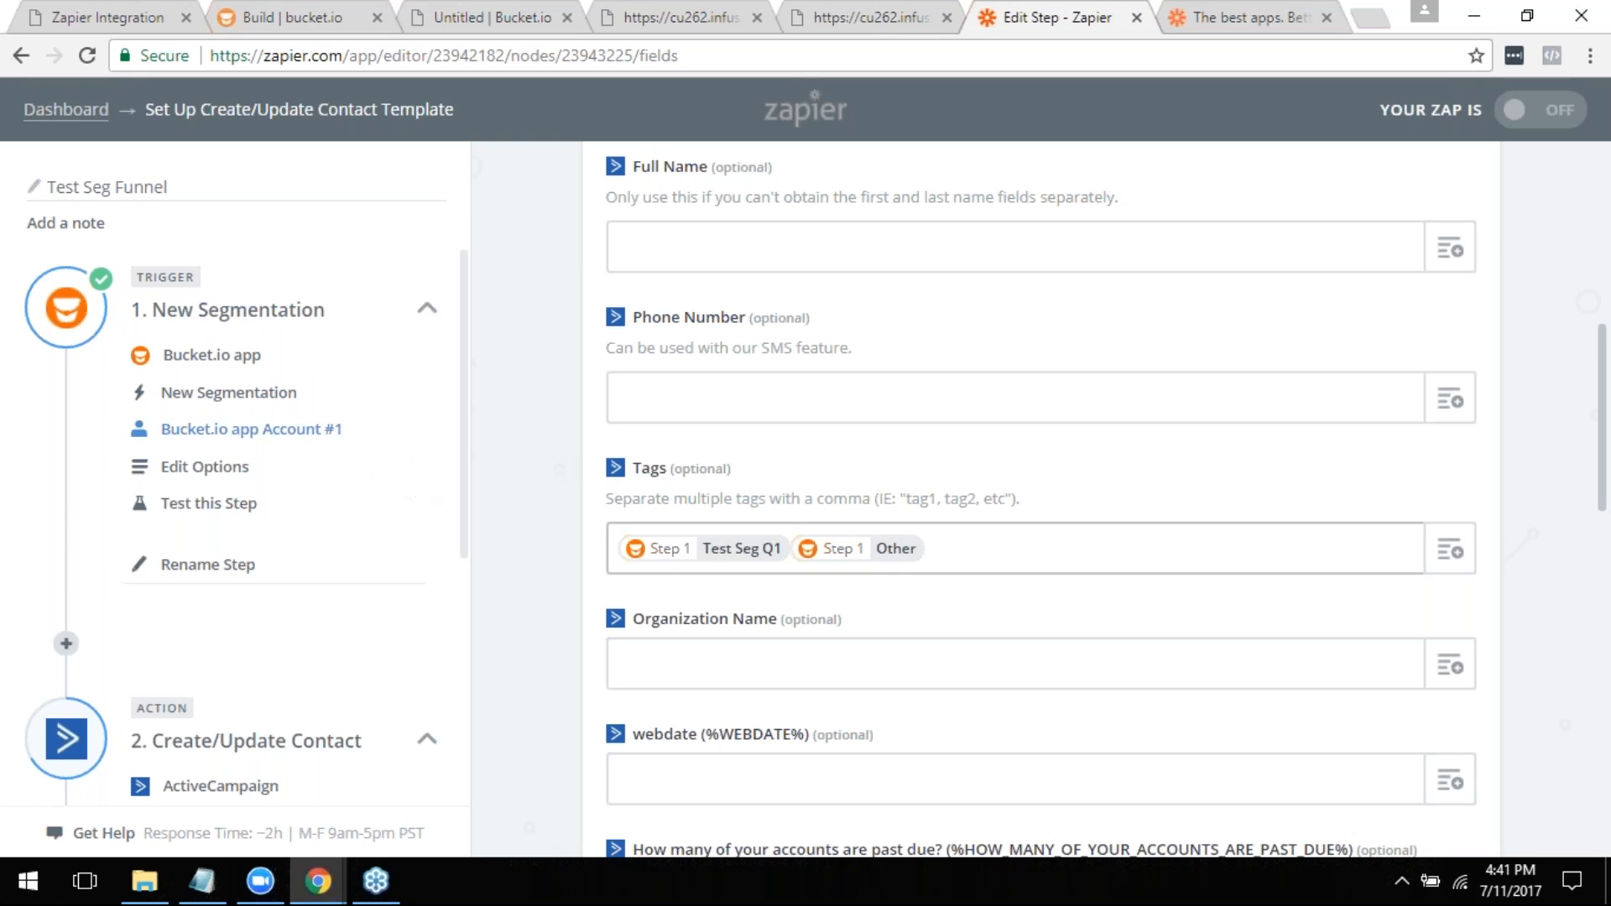
pyautogui.scroll(4, 745, 512)
pyautogui.scroll(4, 672, 371)
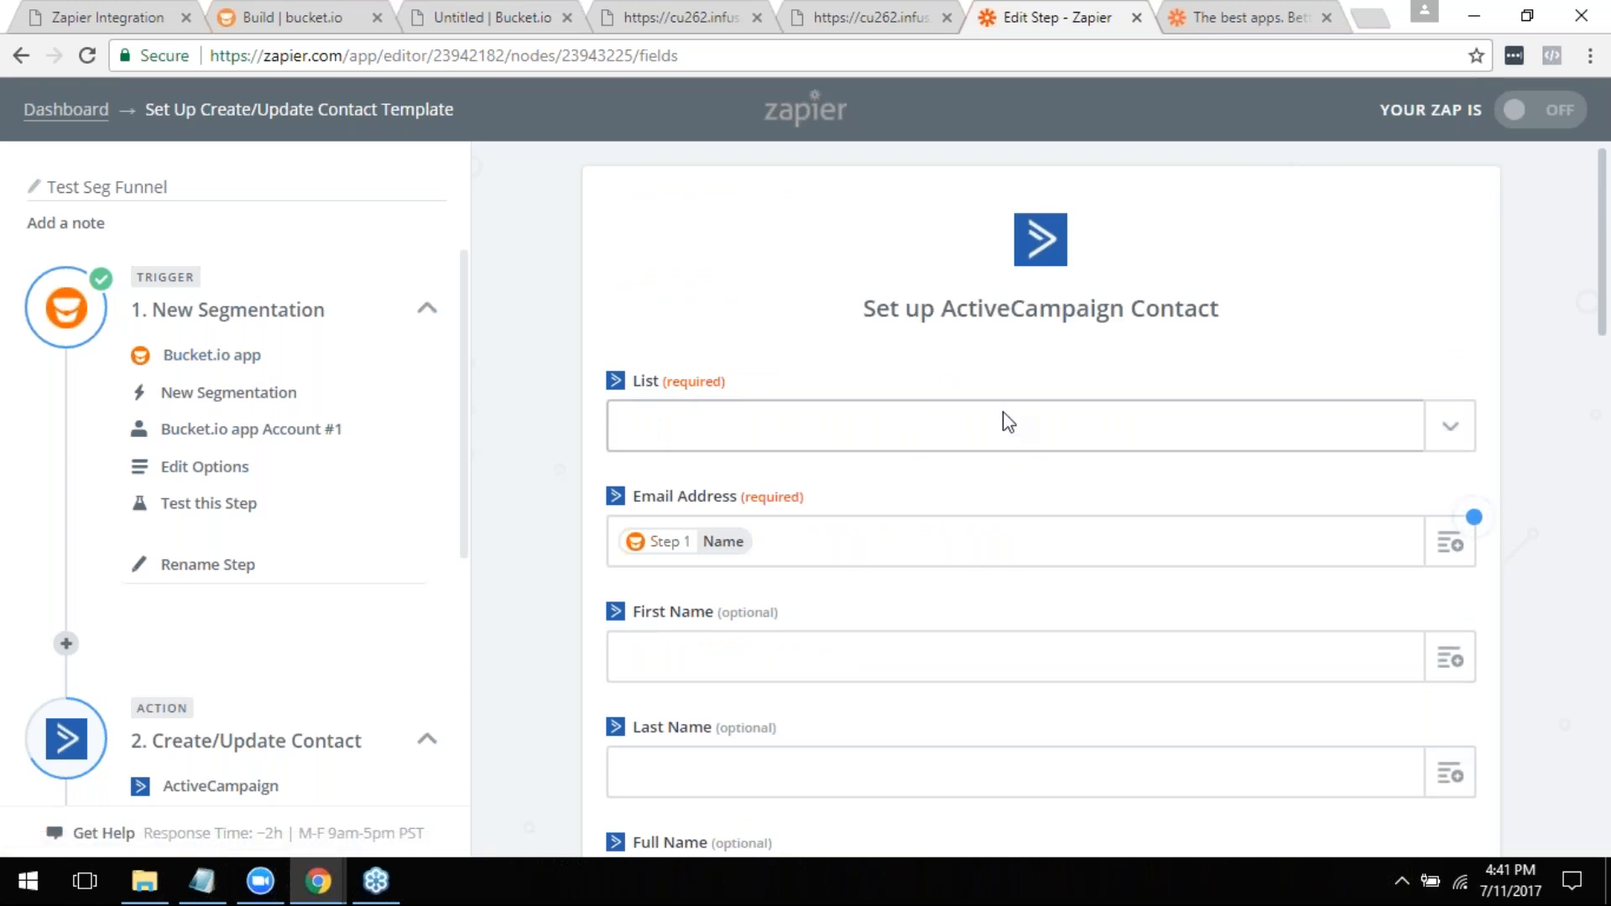
pyautogui.scroll(-8, 889, 506)
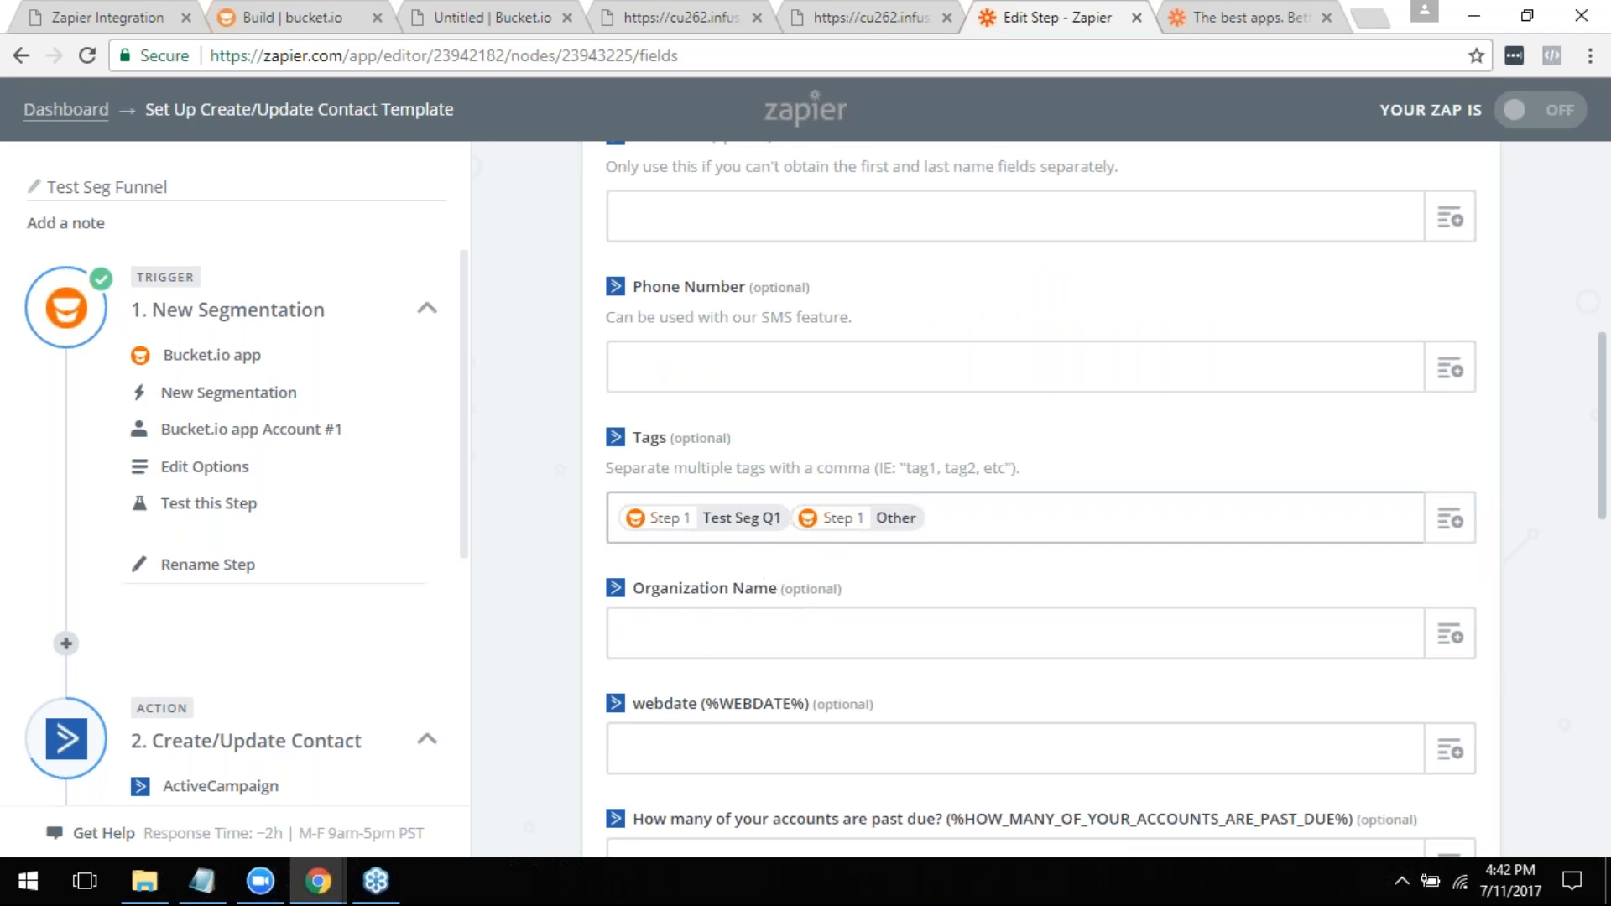
# - Close both Ask book order form pages and the funnel preview page
pyautogui.click(873, 17)
pyautogui.click(947, 17)
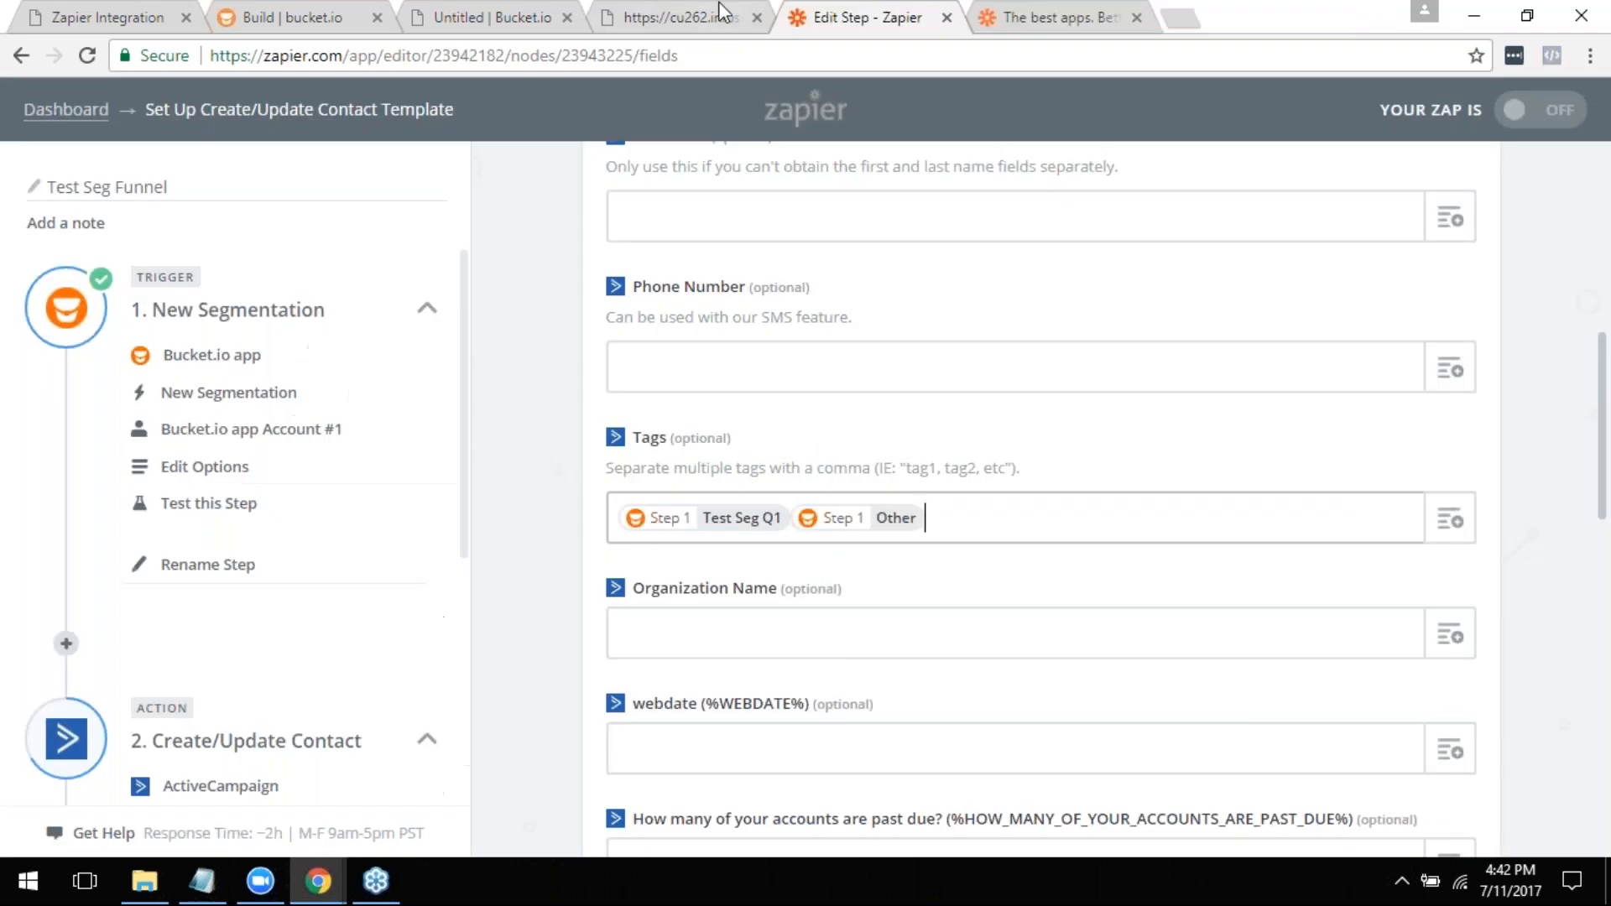
pyautogui.click(755, 18)
pyautogui.click(506, 12)
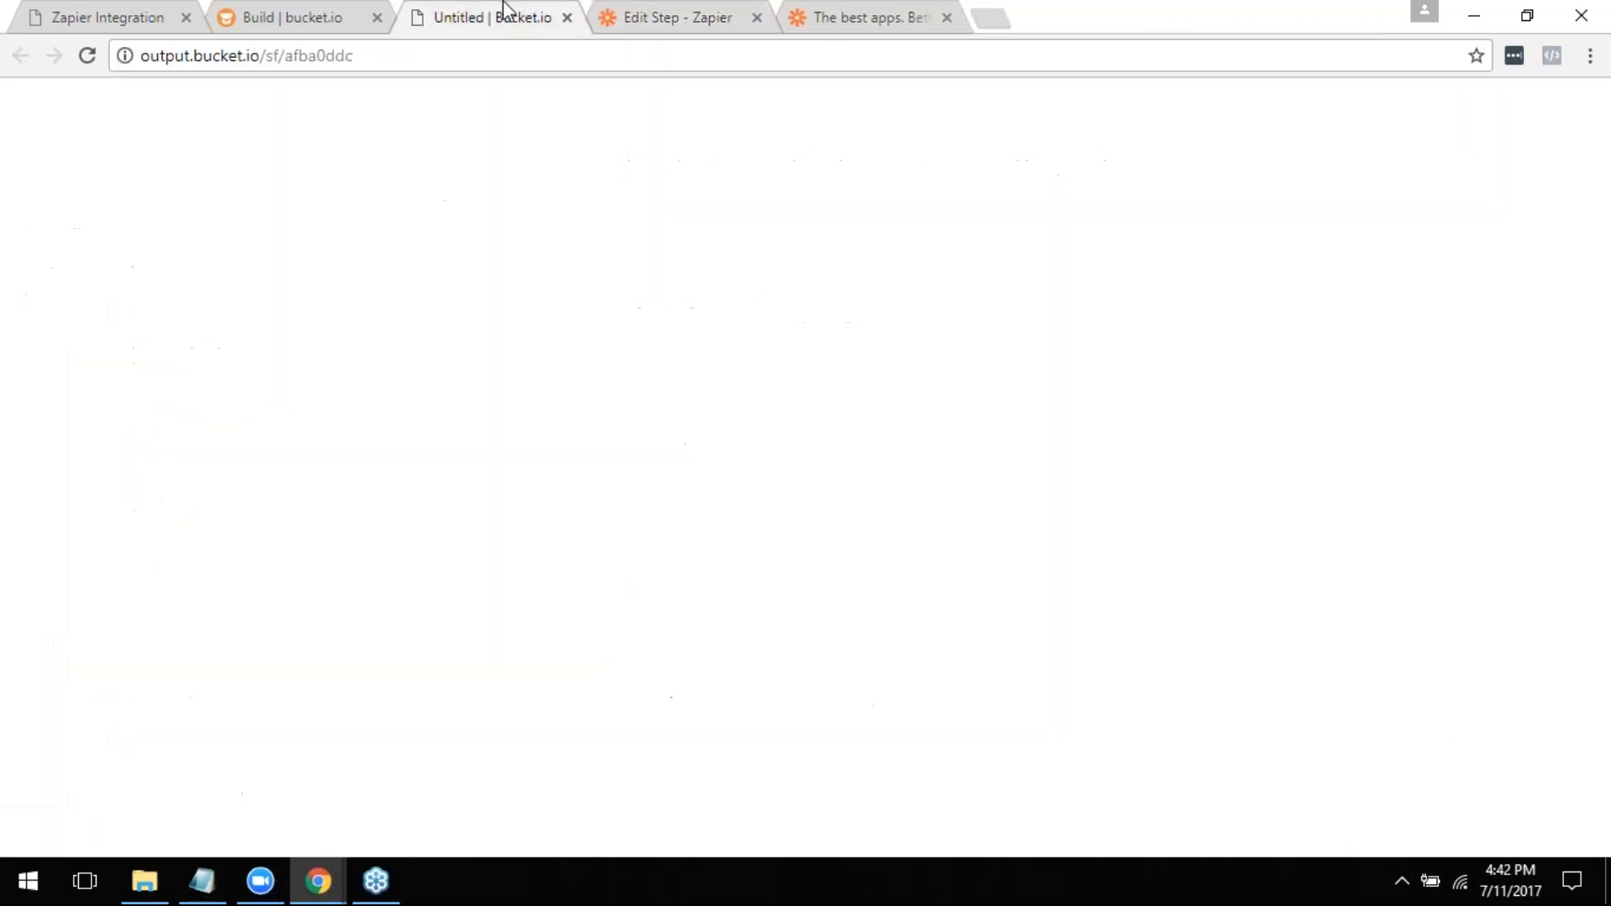
pyautogui.click(567, 17)
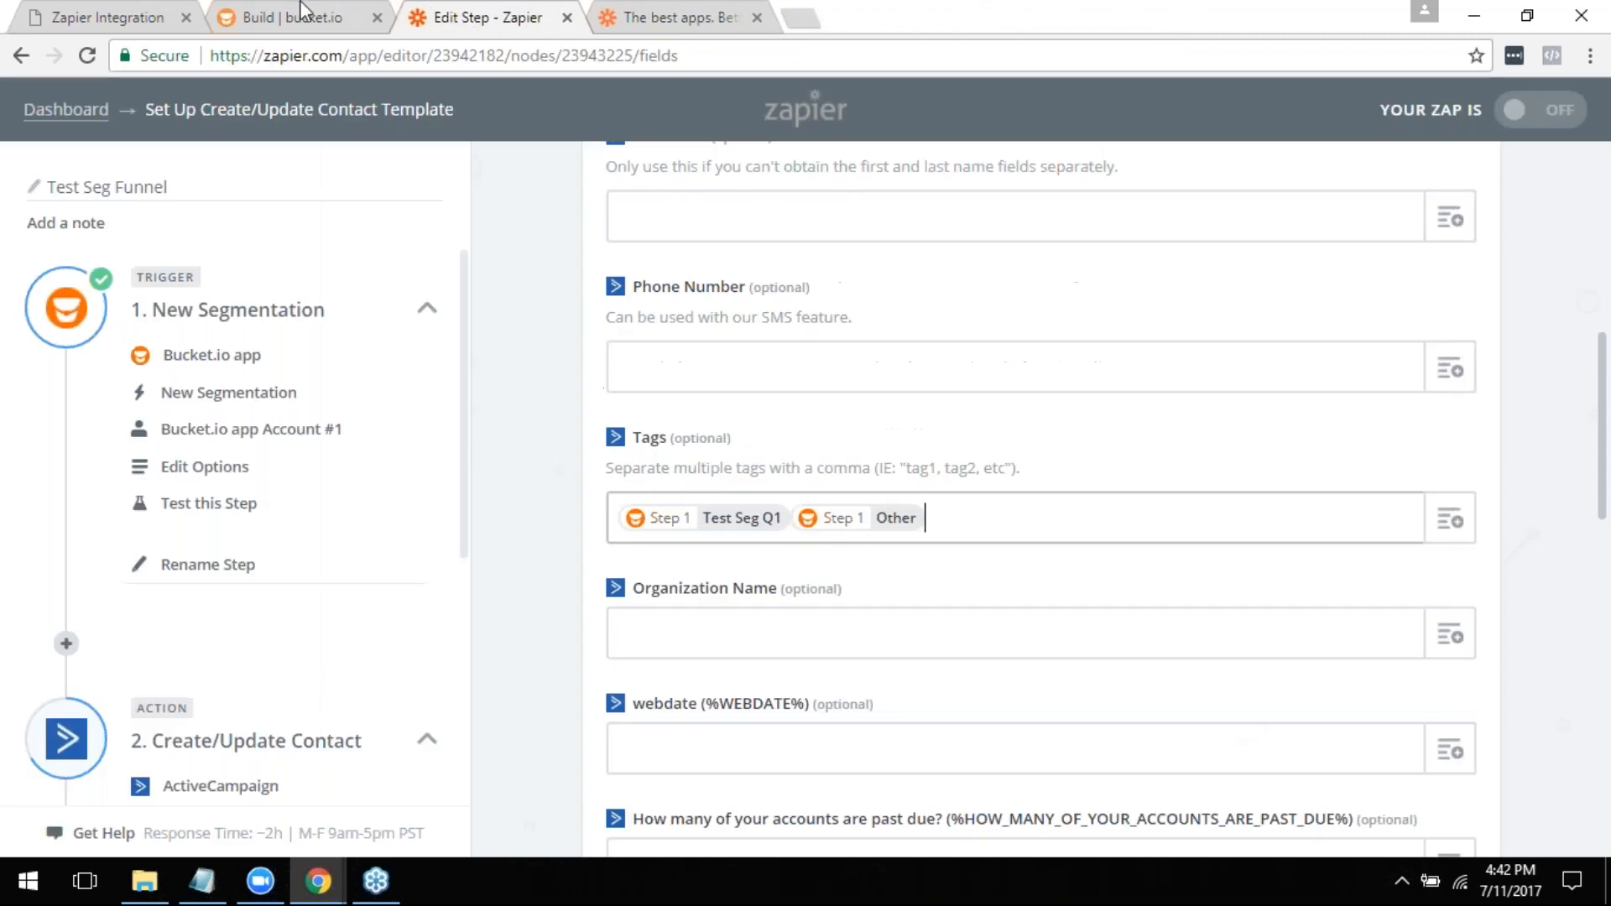
# - Switch to the bucket.io builder and review Test Seg Funnel's pages, question Q1 and outcomes A to C
pyautogui.click(302, 10)
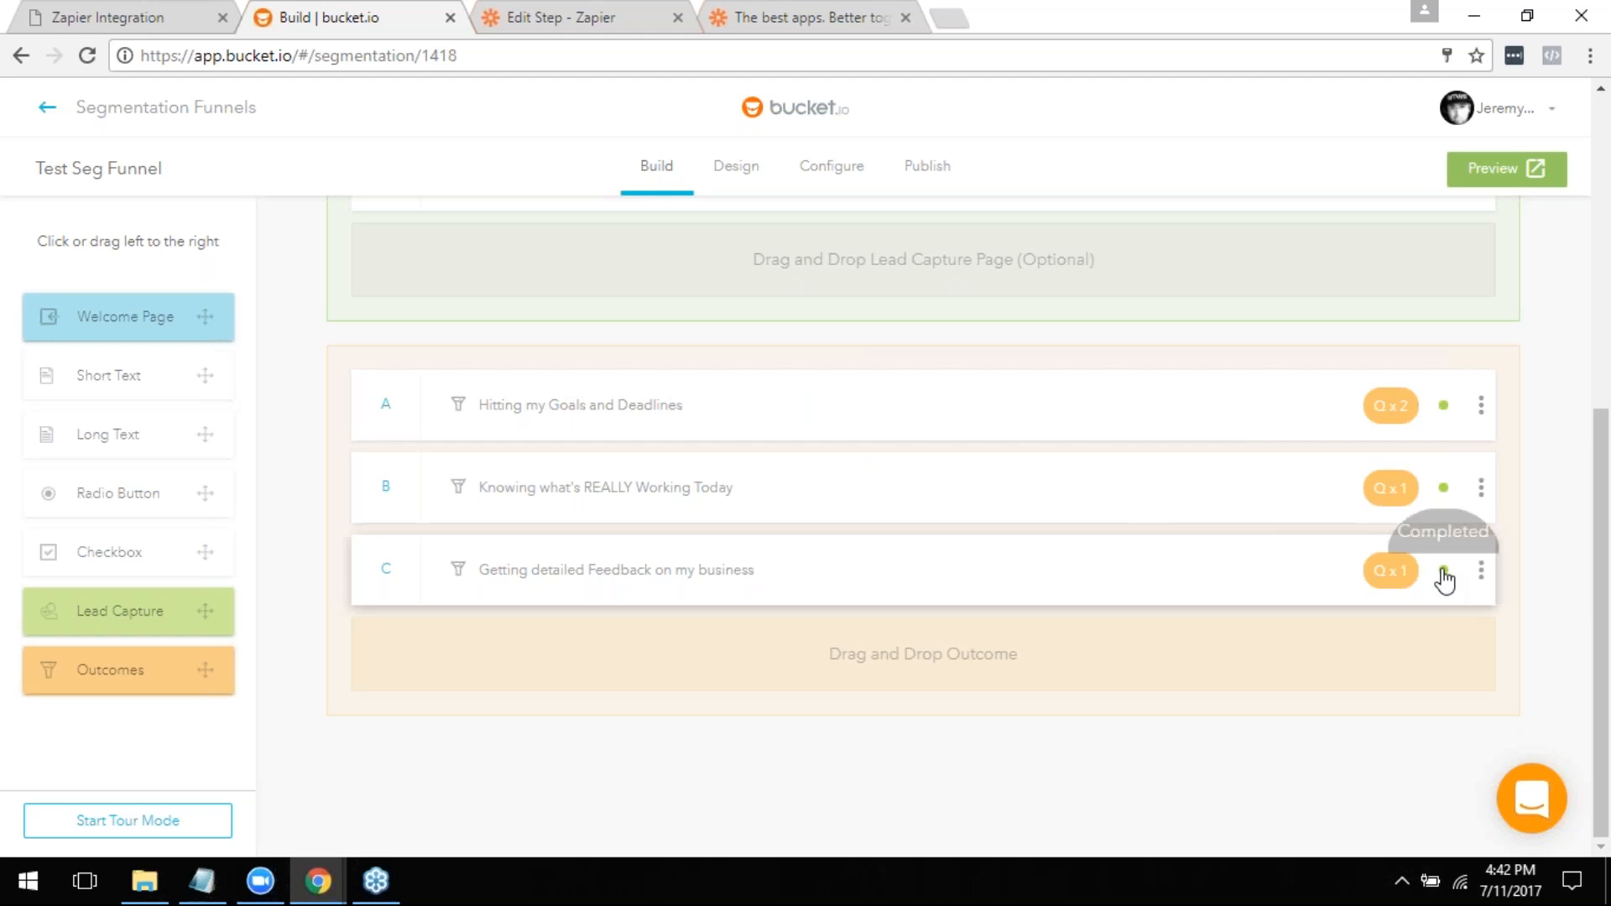
pyautogui.scroll(8, 1444, 579)
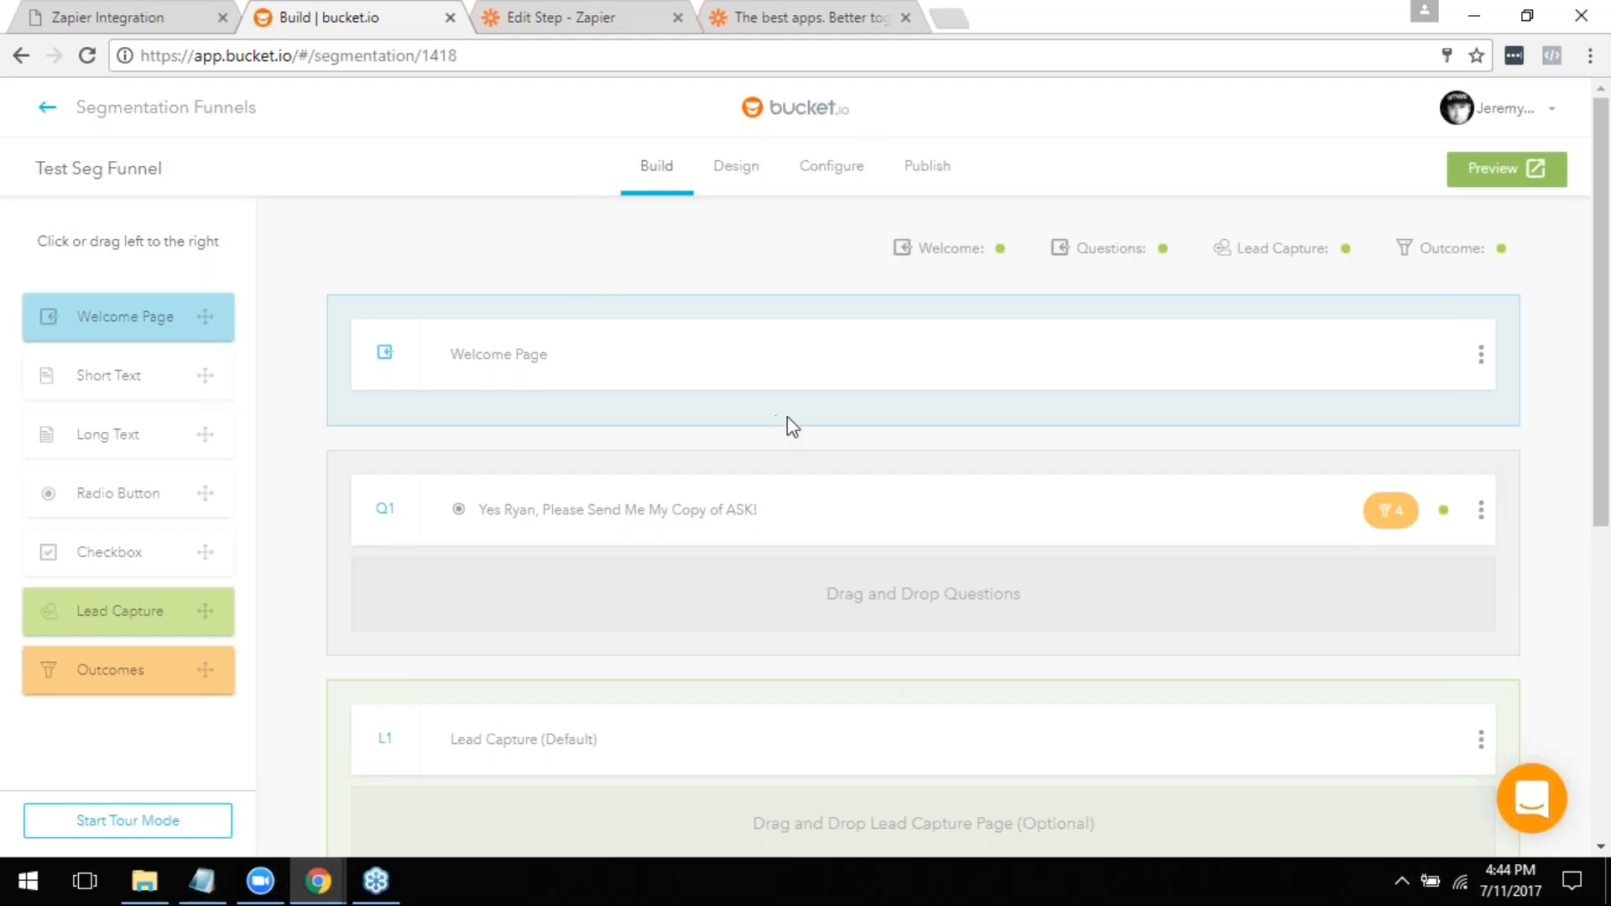
pyautogui.scroll(-4, 820, 438)
pyautogui.scroll(4, 844, 475)
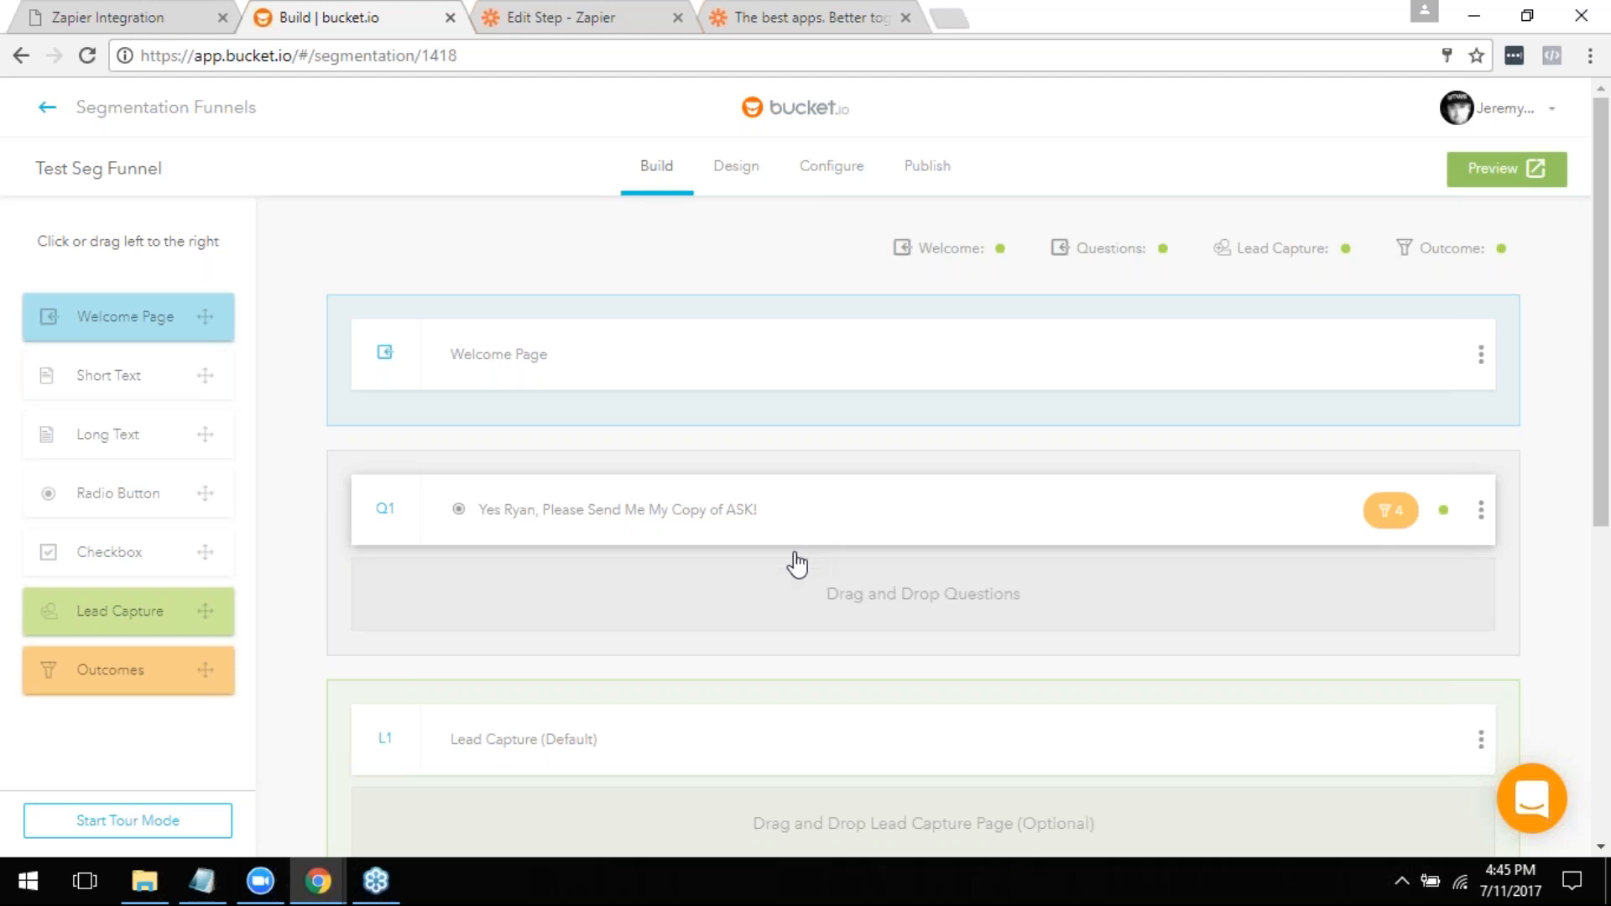
# - Switch to the Zapier editor and delete the ActiveCampaign Create/Update Contact action from the Test Seg Funnel zap
pyautogui.click(527, 10)
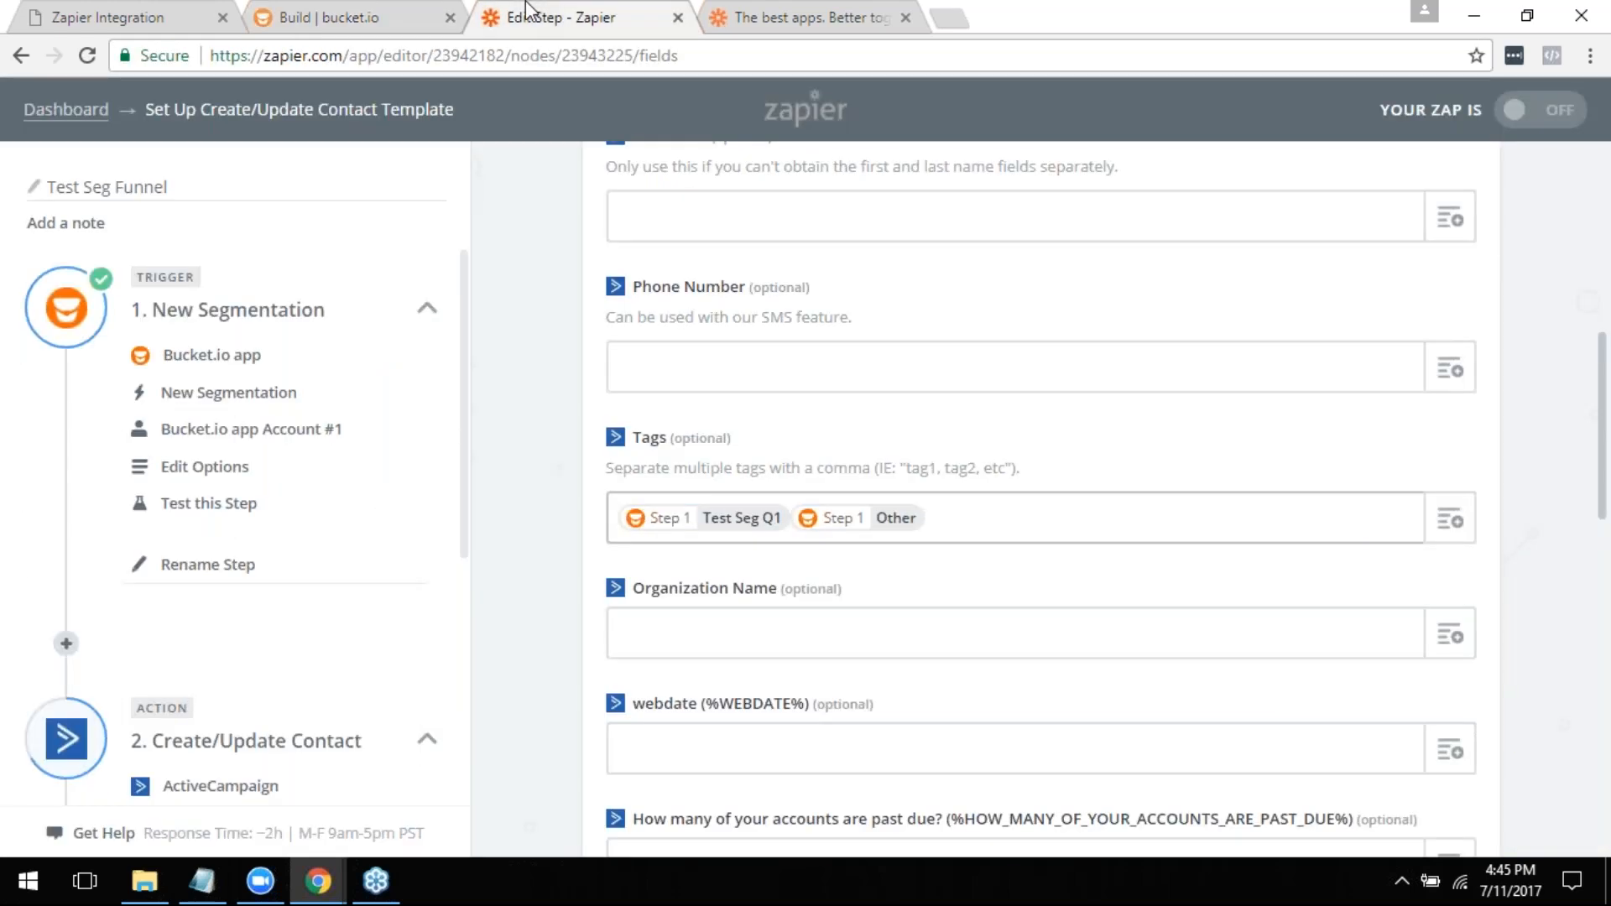
pyautogui.scroll(-3, 234, 705)
pyautogui.scroll(-2, 223, 709)
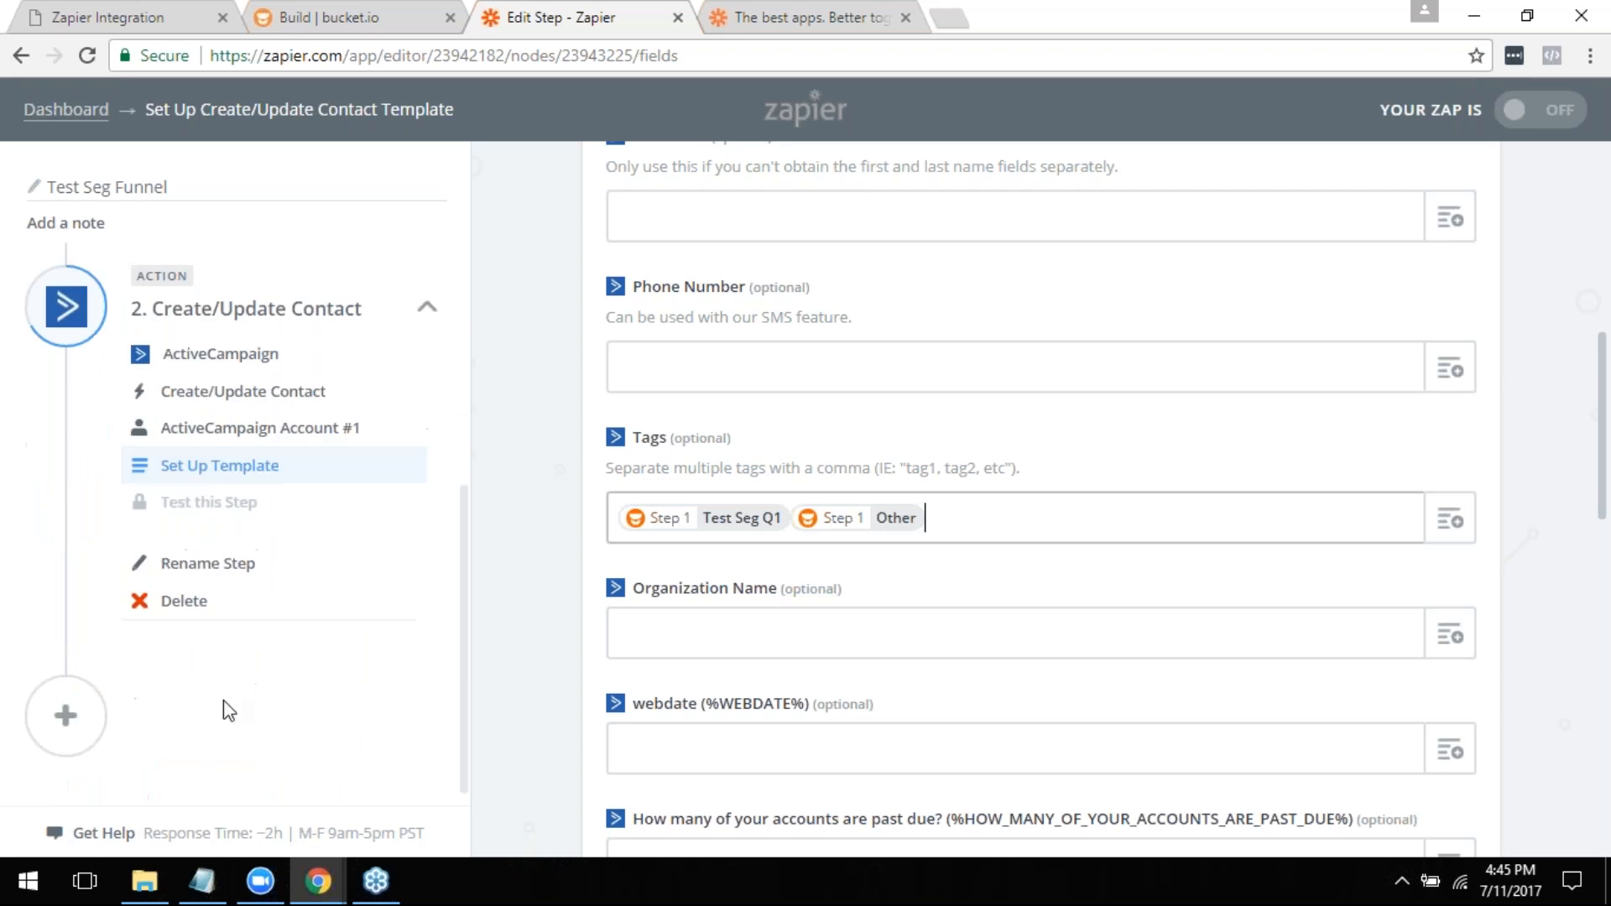
pyautogui.click(180, 596)
pyautogui.click(179, 596)
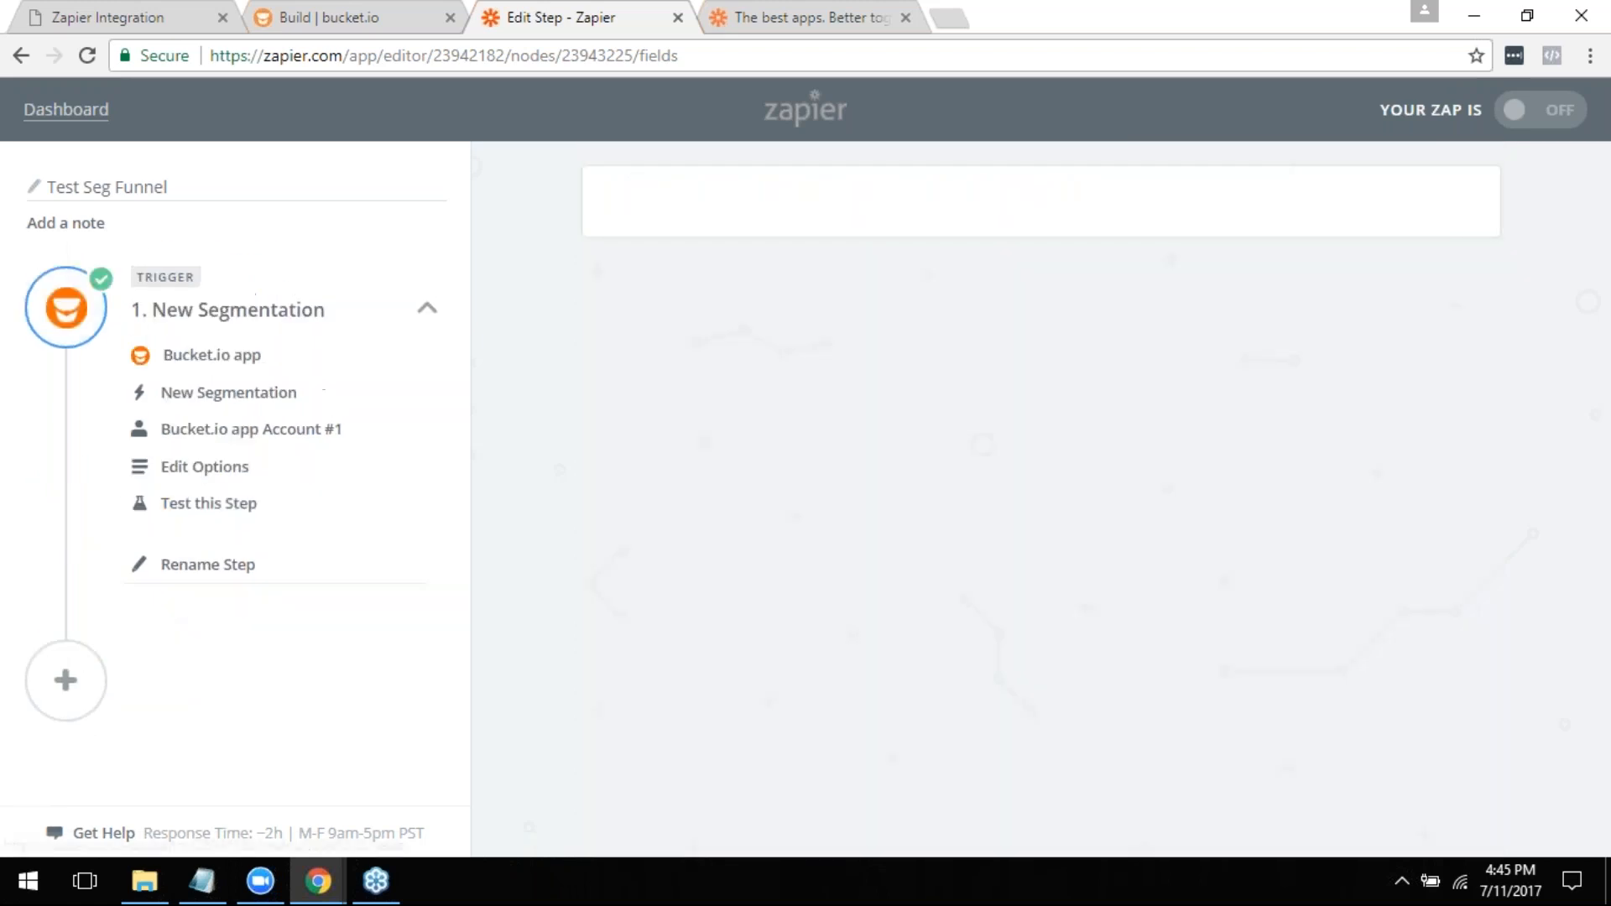
# - Add a new action step to the zap with Drip as its app, and look over the Drip actions on offer
pyautogui.click(88, 676)
pyautogui.write('drip')
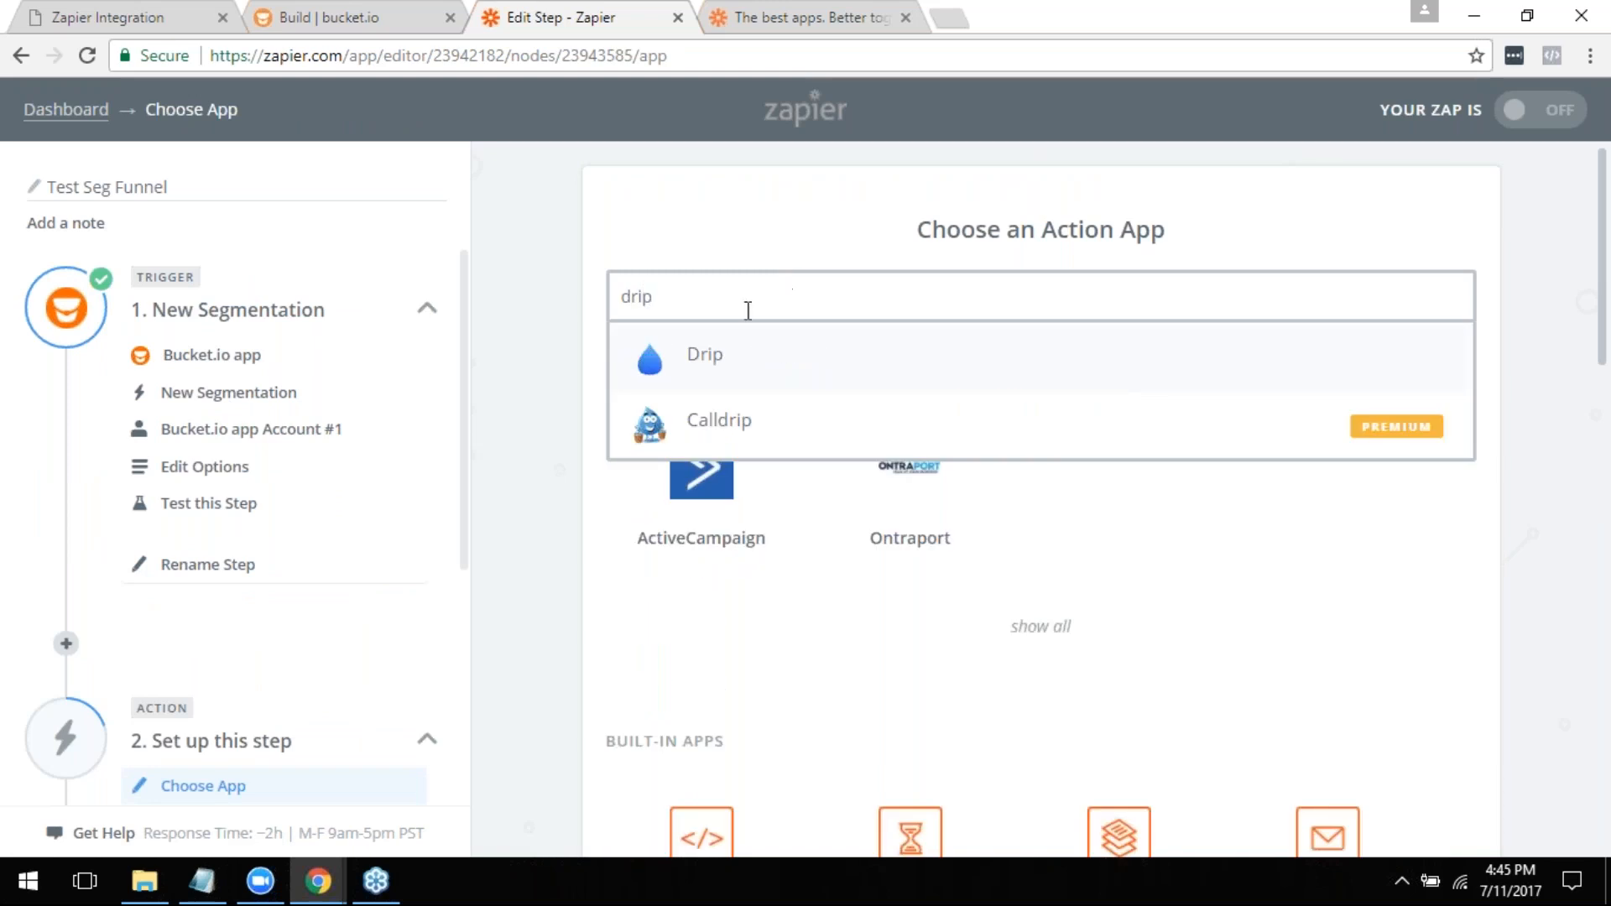
pyautogui.click(703, 356)
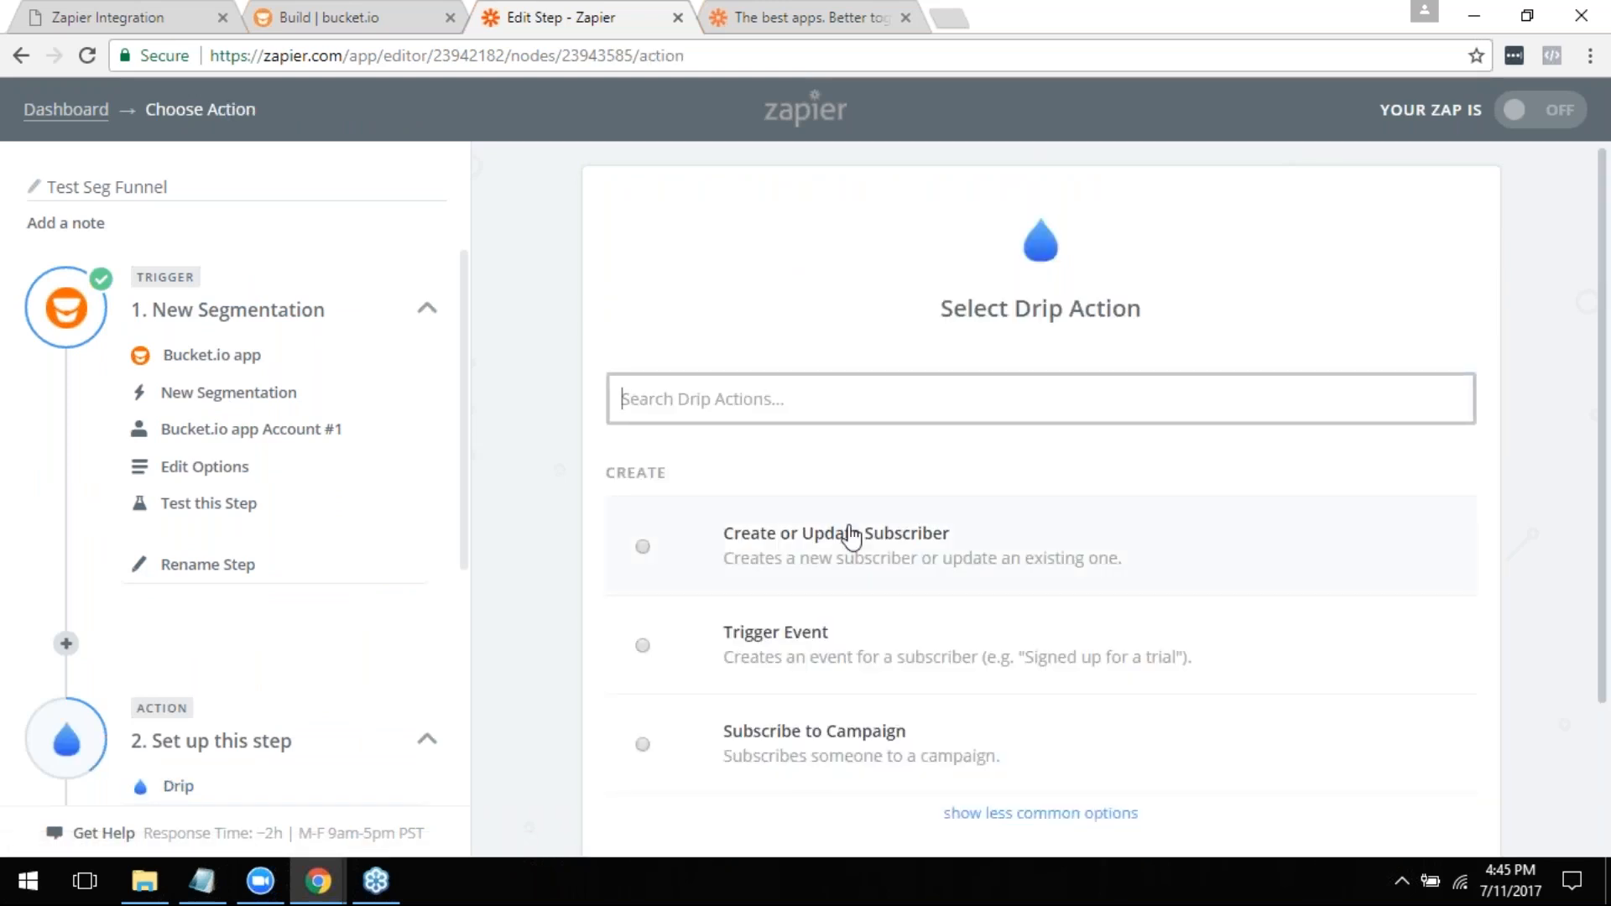
pyautogui.scroll(-1, 1353, 473)
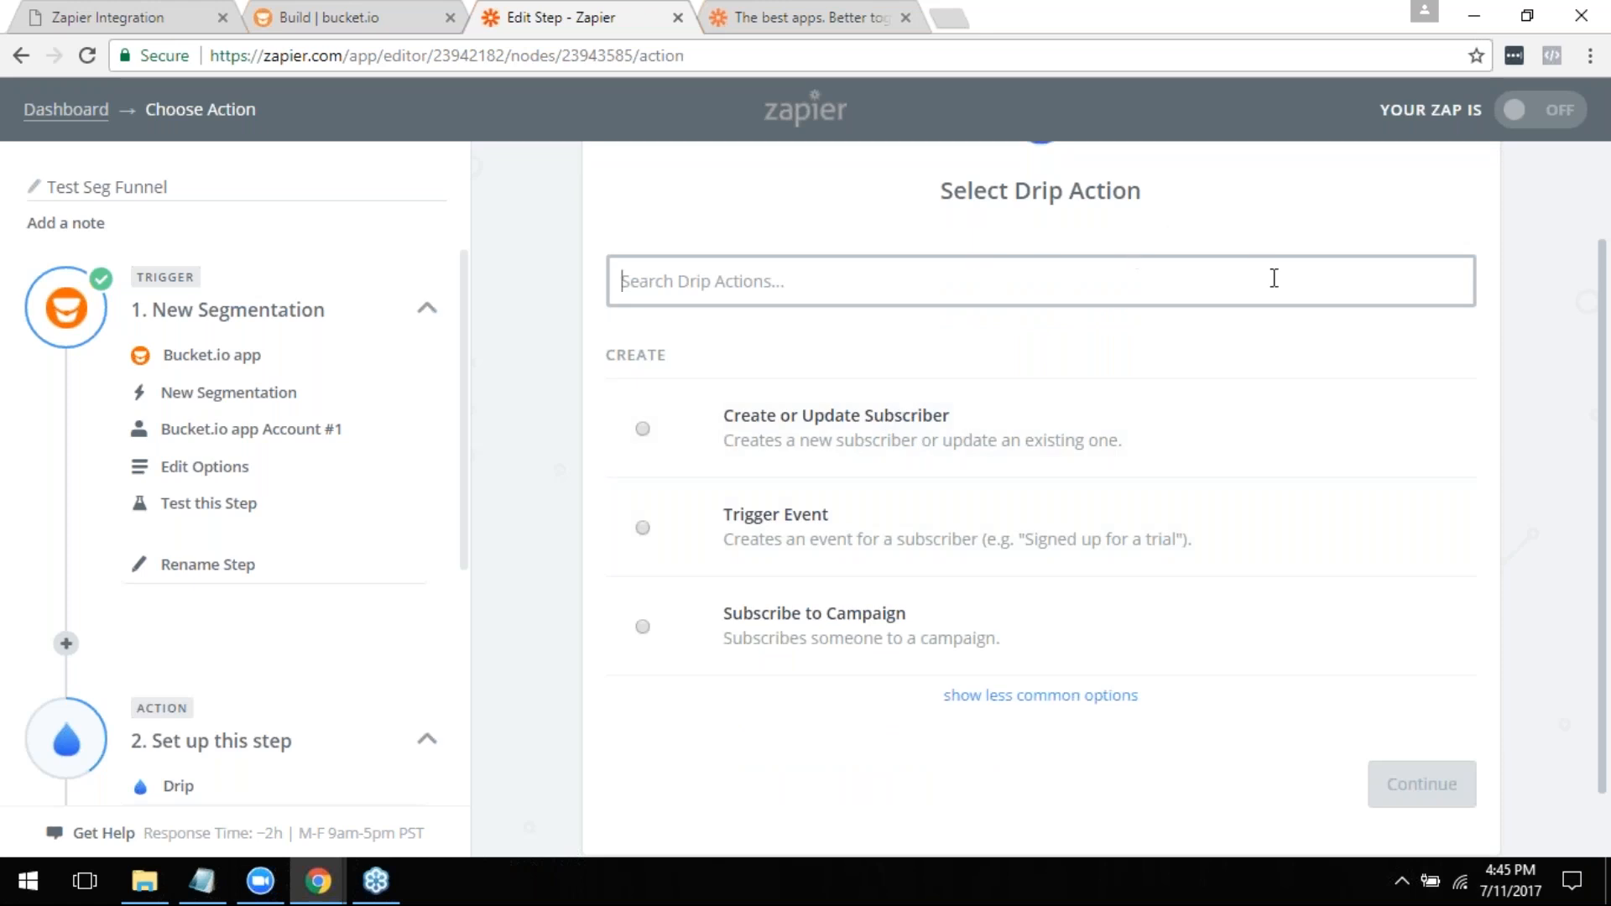
pyautogui.click(1169, 277)
pyautogui.scroll(2, 1189, 453)
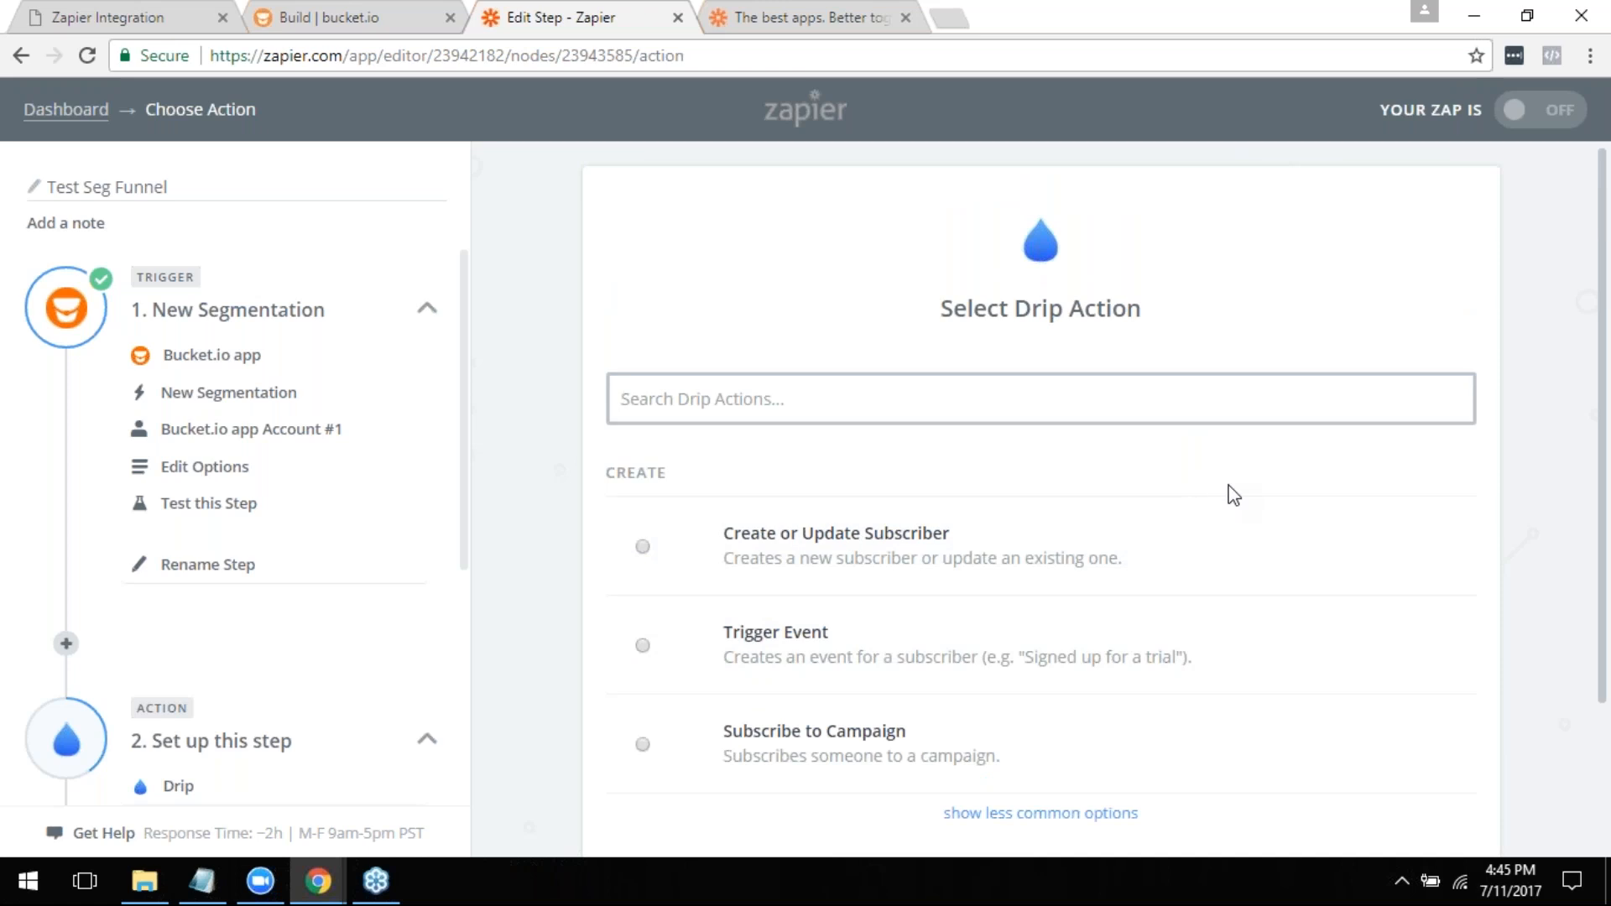
pyautogui.scroll(-2, 1234, 495)
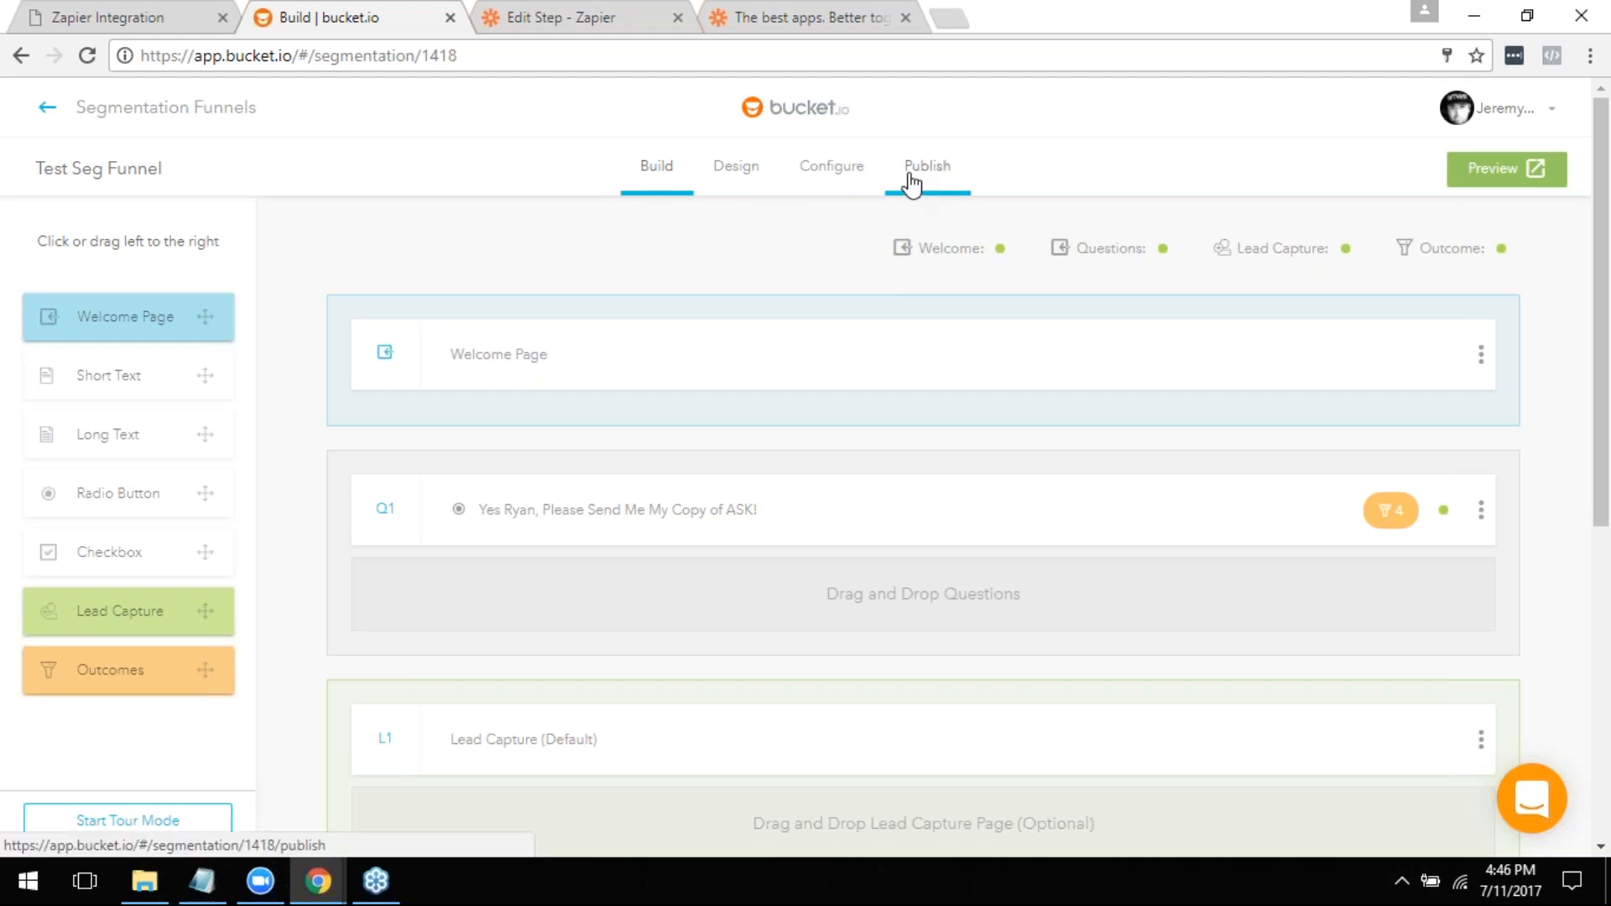
# - Switch to the Zapier Integration PDF and show the Questions? Support? slide on page 10
pyautogui.click(107, 2)
pyautogui.scroll(-10, 798, 461)
pyautogui.scroll(-6, 566, 494)
pyautogui.scroll(2, 569, 504)
pyautogui.scroll(-1, 572, 508)
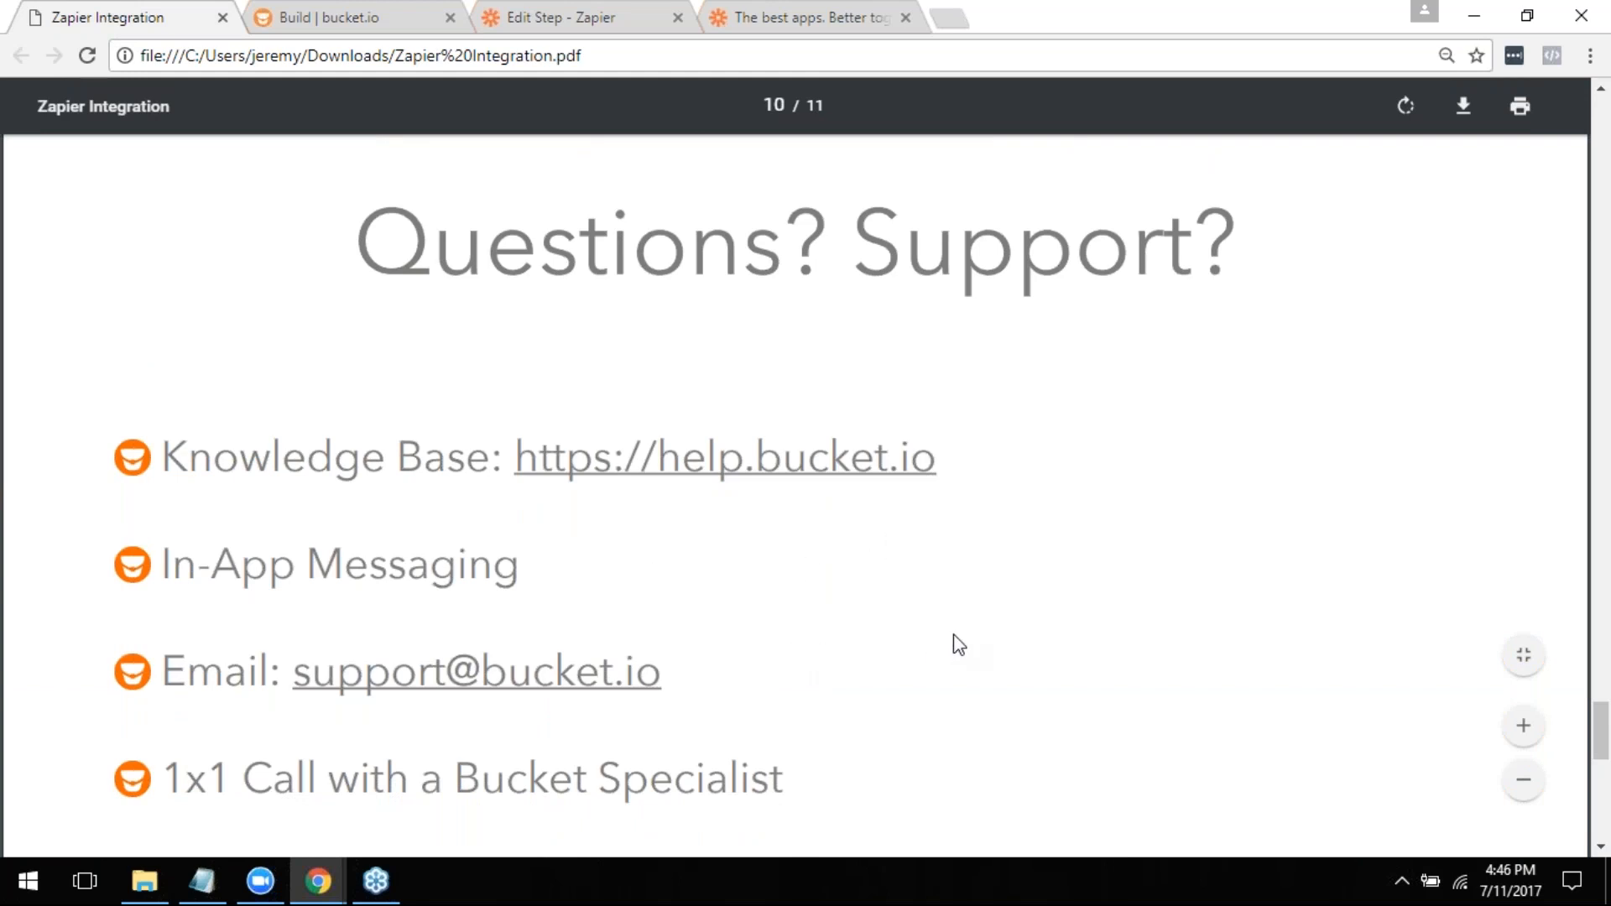
pyautogui.scroll(-2, 955, 651)
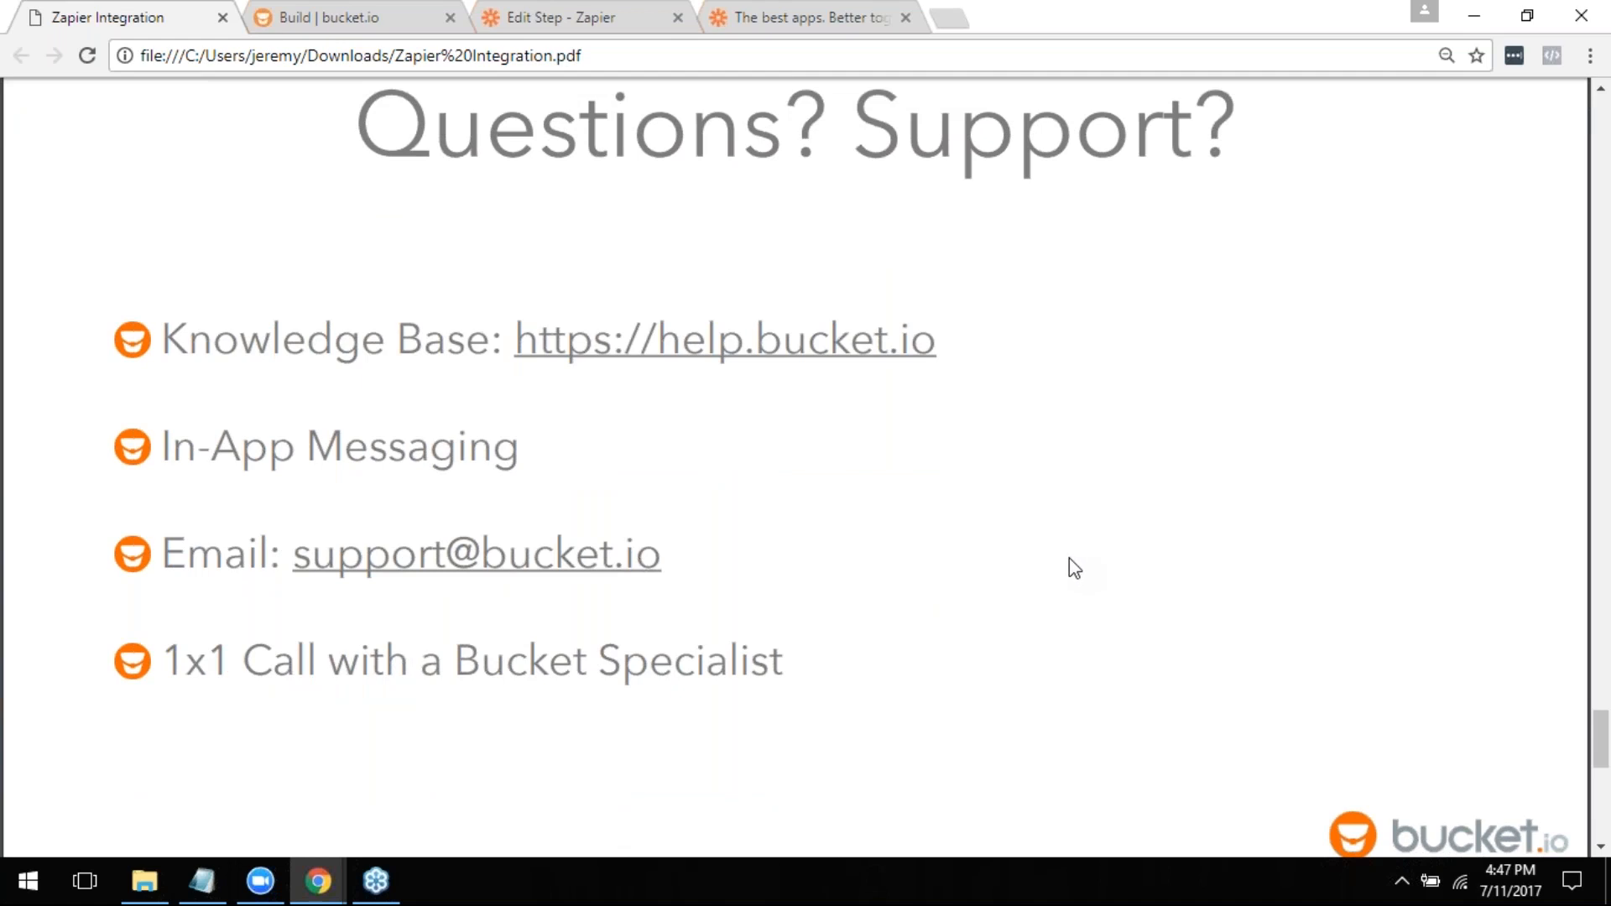
pyautogui.click(1598, 58)
pyautogui.click(1599, 16)
pyautogui.press('Return')
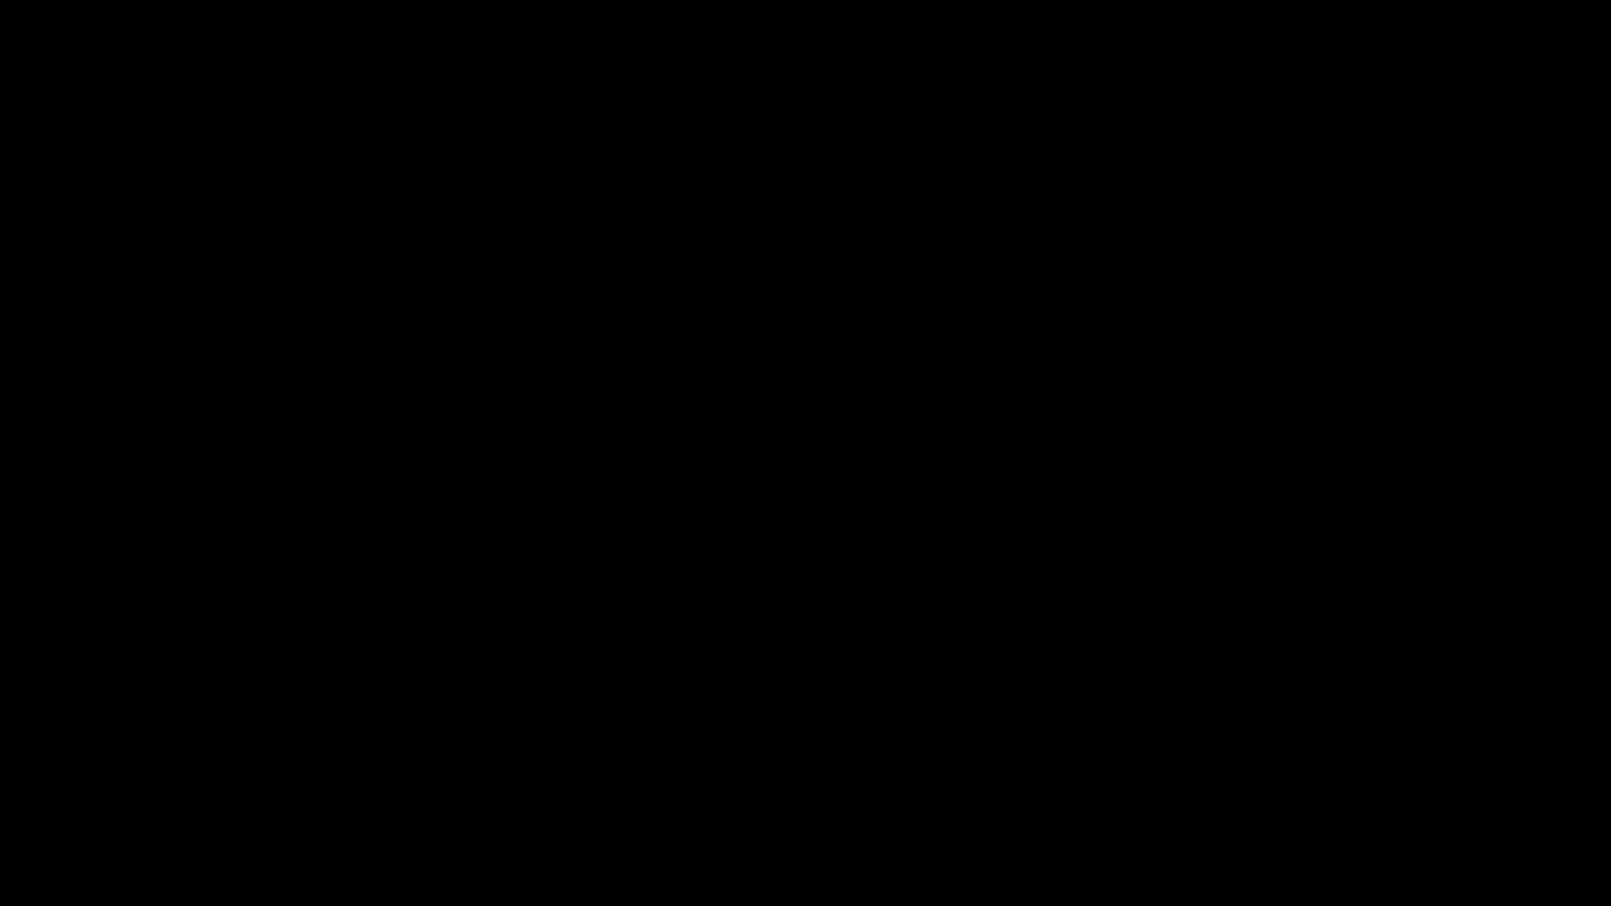